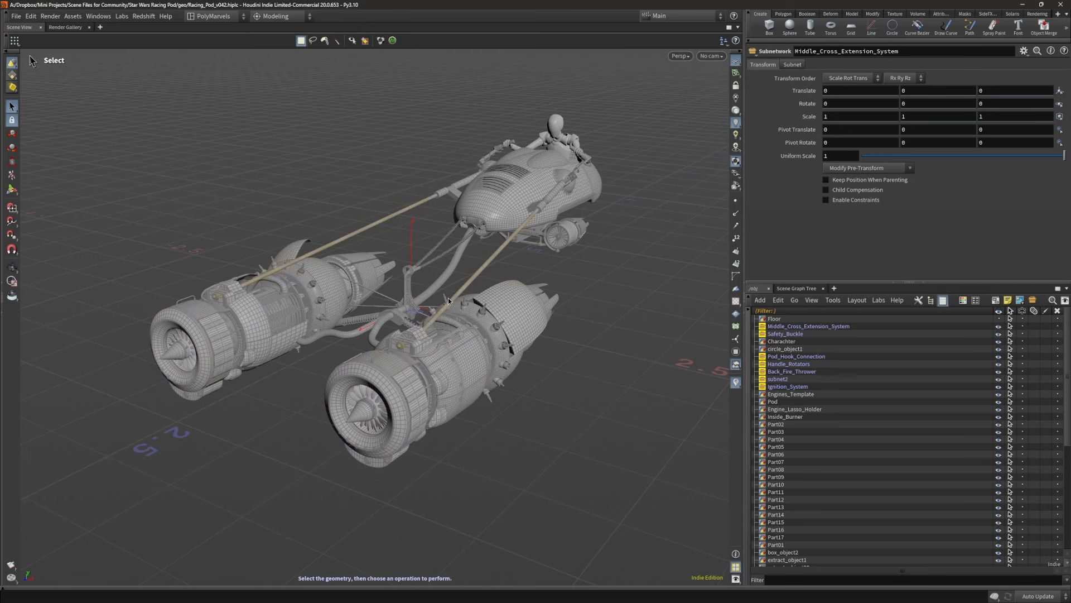
Step: Examine the racing pod model from several angles, including both engines and the pod's underside
key("space")
left_click_drag(448, 302, 430, 274)
key("ctrl+shift+Tab")
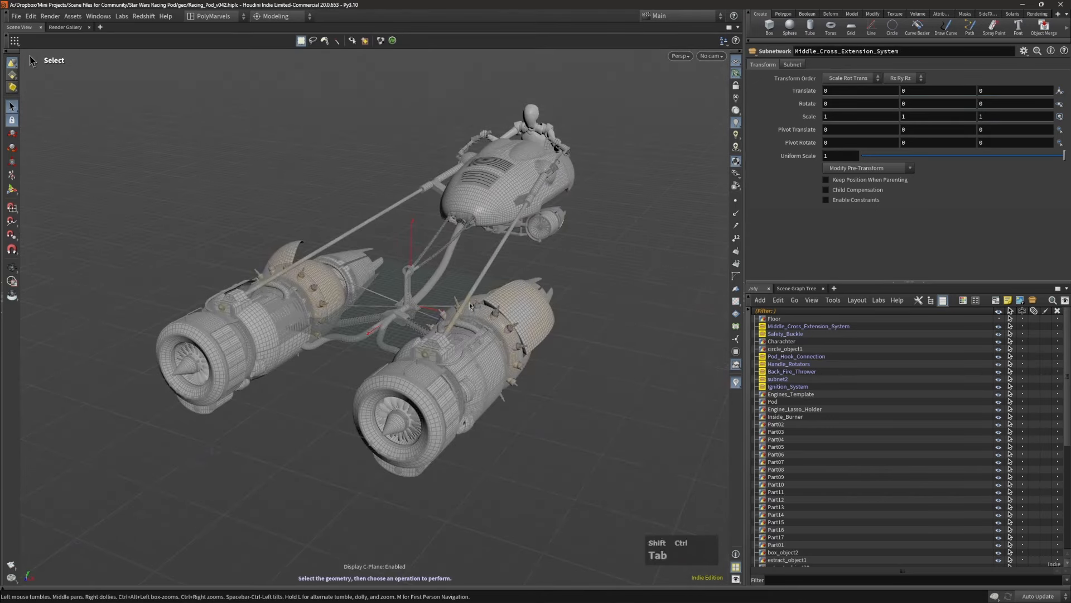
right_click_drag(470, 306, 530, 291, "alt")
key("ctrl+shift+Tab")
right_click_drag(474, 230, 451, 227, "alt")
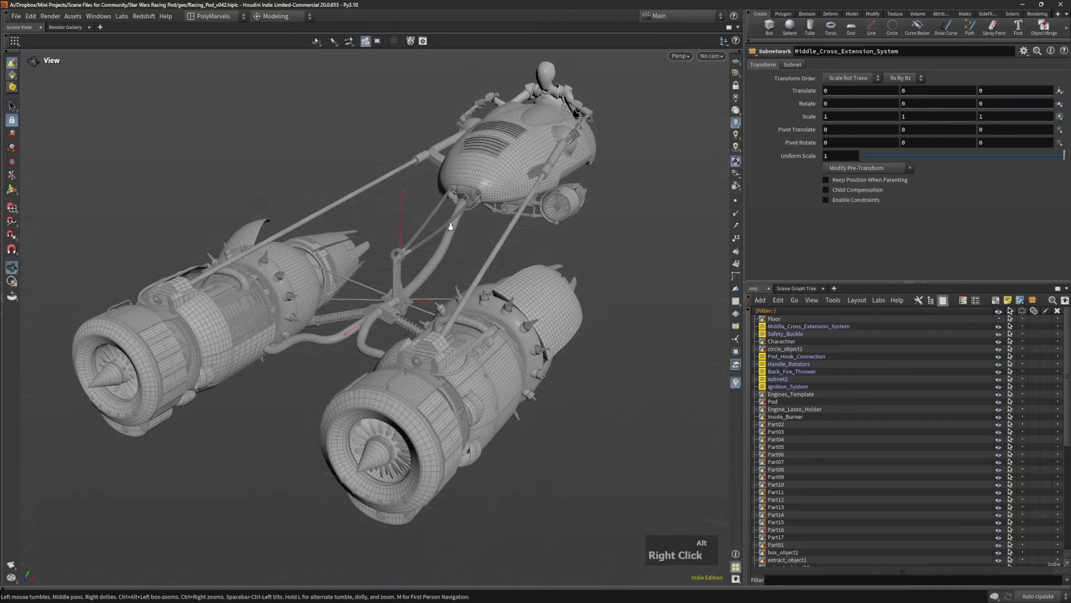
left_click_drag(450, 226, 505, 146, "alt")
right_click_drag(420, 270, 450, 275, "alt")
left_click_drag(450, 275, 166, 270, "alt")
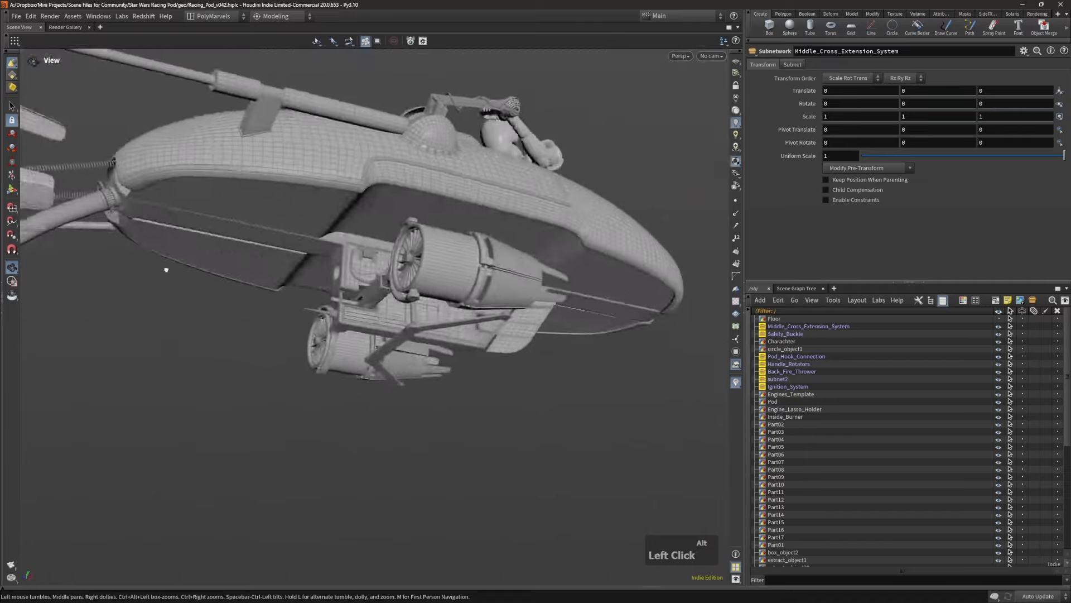
right_click_drag(167, 270, 184, 279, "alt")
left_click_drag(184, 279, 290, 251, "alt")
right_click_drag(291, 251, 331, 236, "alt")
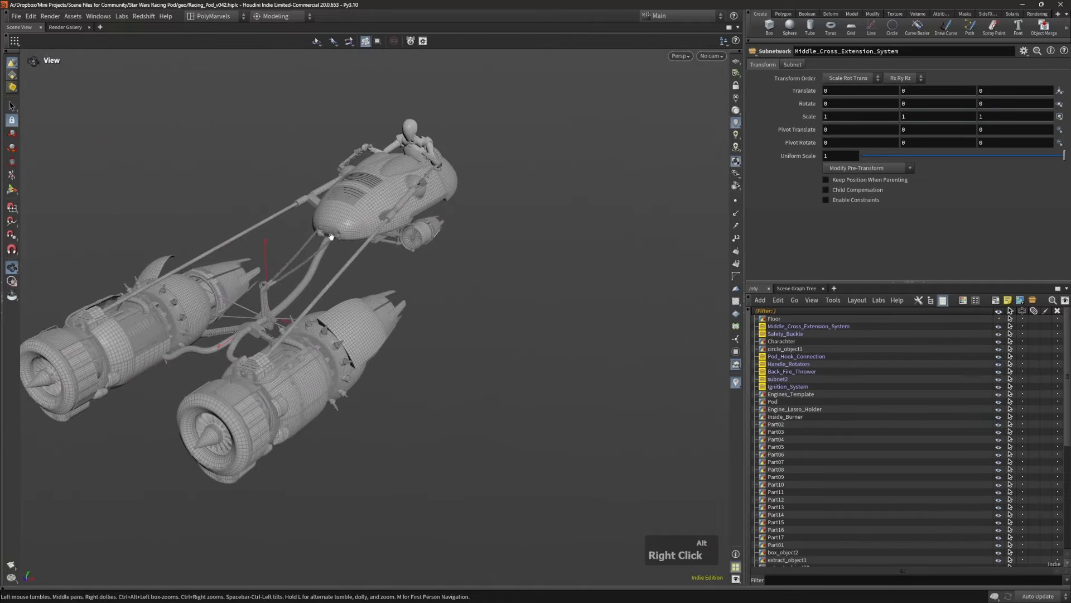
middle_click_drag(331, 236, 435, 254, "alt")
right_click_drag(435, 254, 474, 246, "alt")
left_click_drag(474, 246, 446, 252, "alt")
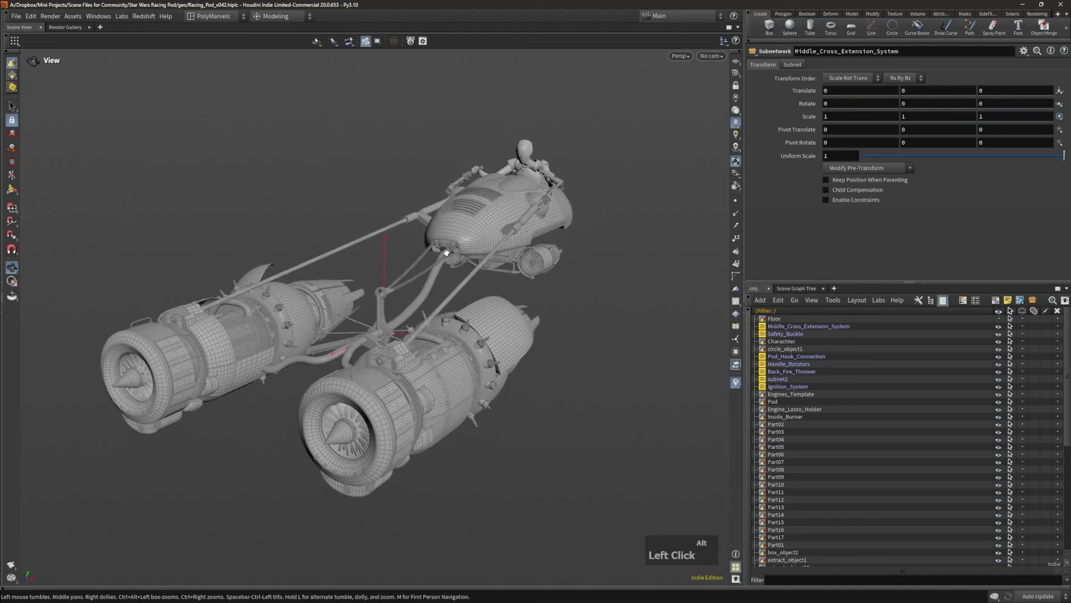
middle_click_drag(446, 252, 438, 248, "alt")
key("s")
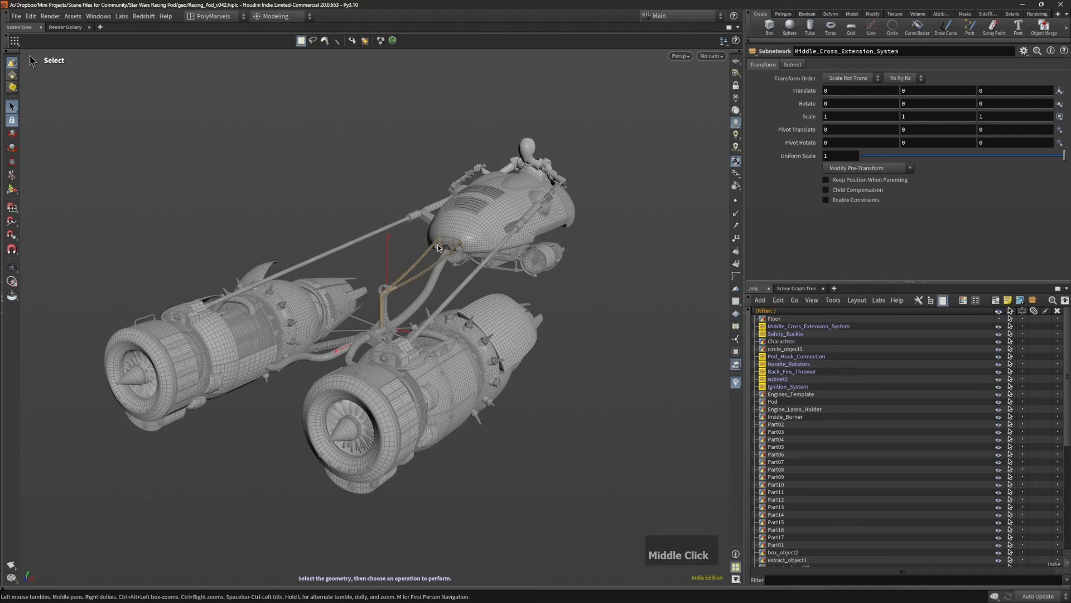
middle_click(286, 175)
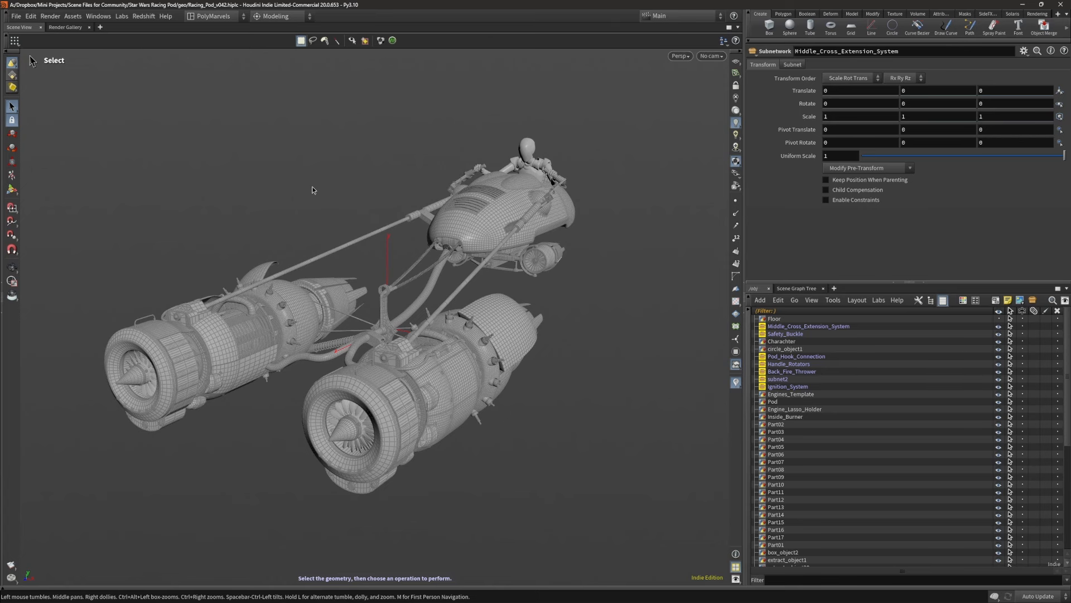
Step: Switch to the Miro board with the Houdini modeling environment sheet and look over the gallery of project images beside it
key("alt+Tab")
left_click(518, 351)
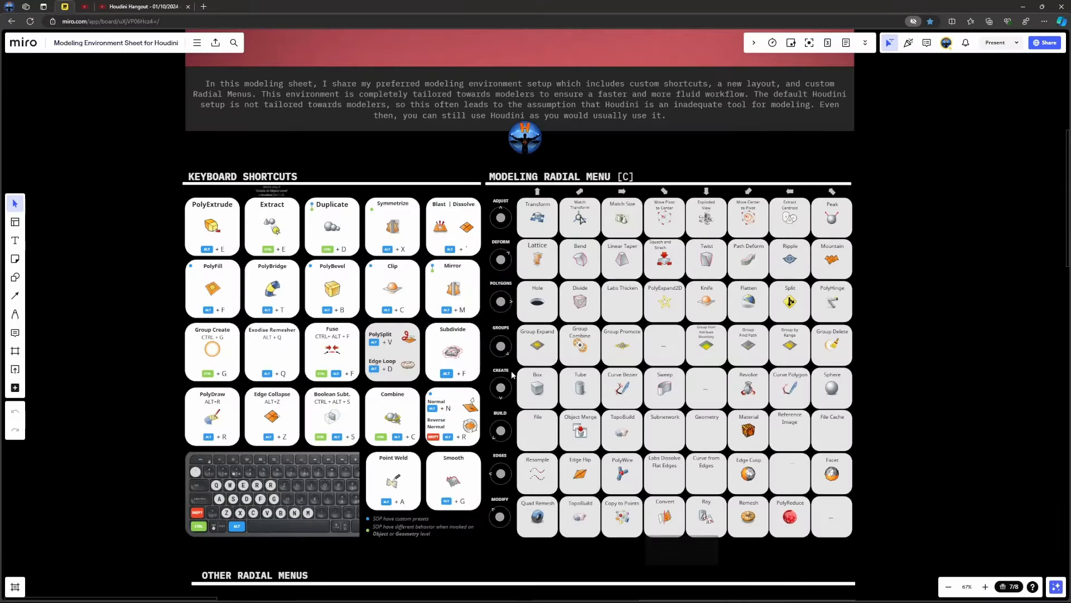
scroll(509, 378, "down", 1)
scroll(508, 378, "down", 5)
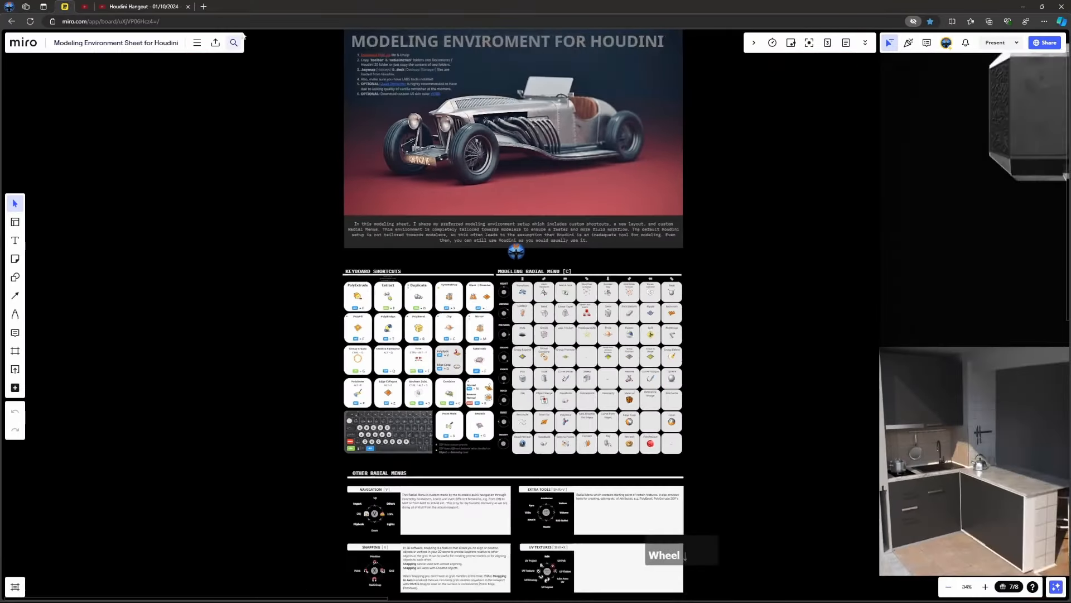
middle_click_drag(535, 451, 499, 490)
scroll(513, 368, "down", 3)
middle_click_drag(921, 475, 84, 246)
scroll(84, 247, "down", 3)
middle_click_drag(406, 287, 612, 356)
scroll(604, 407, "down", 1)
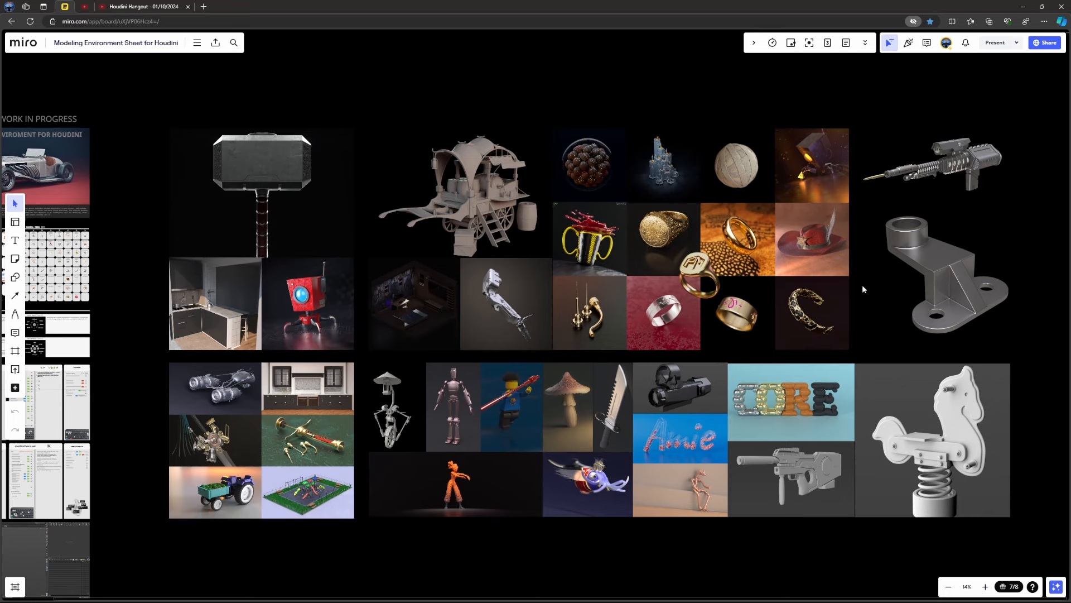
middle_click_drag(841, 425, 839, 417)
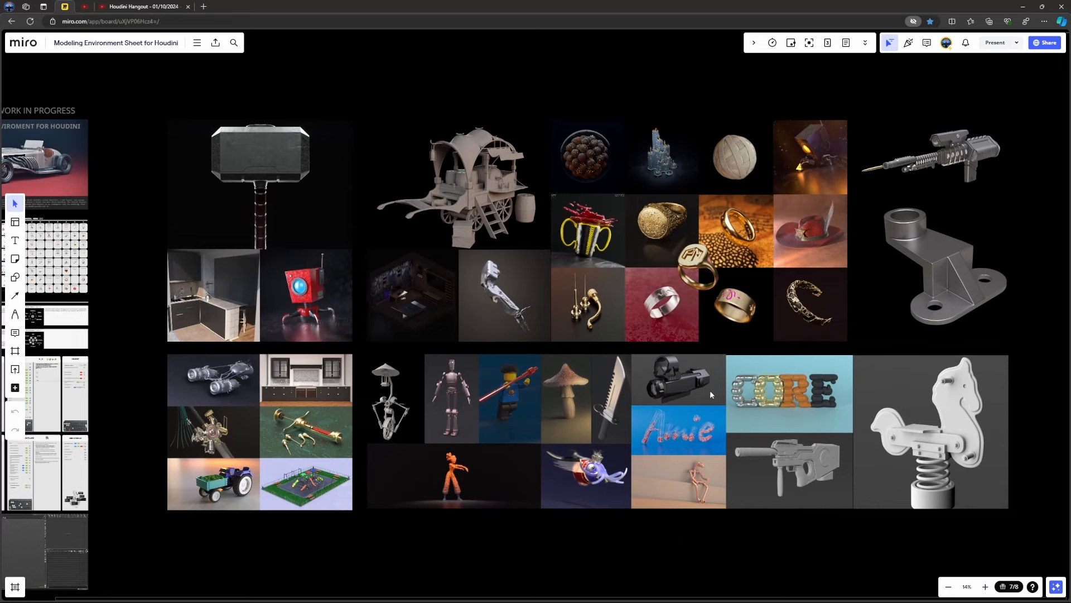
middle_click_drag(460, 333, 586, 349)
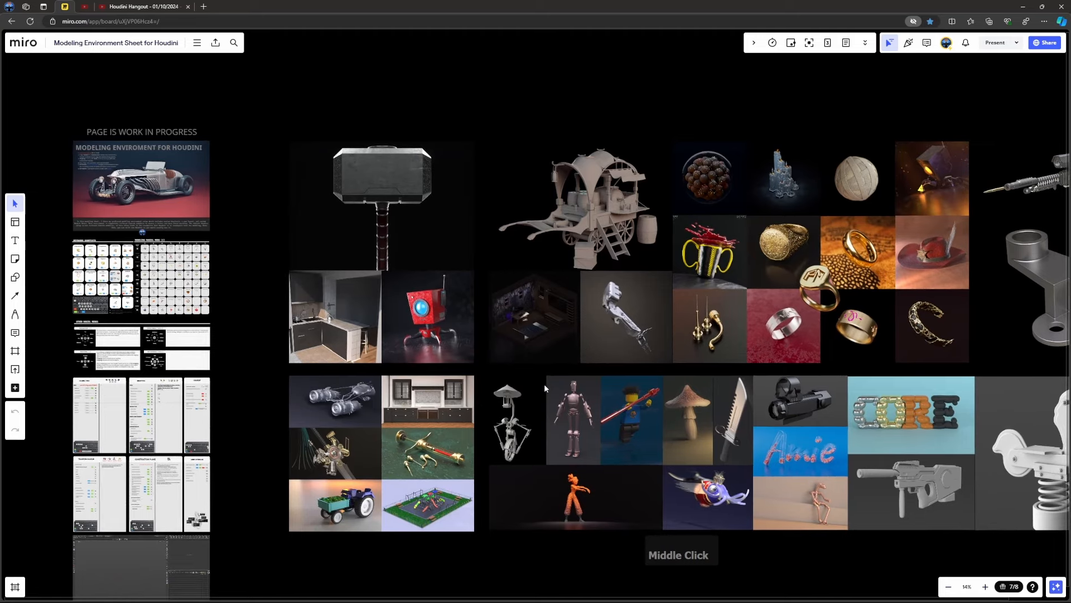
Step: Examine the gallery's racing pod, kitchen, syringe, tractor and playground renders and the red robot render up close
scroll(390, 519, "up", 3)
scroll(390, 521, "up", 4)
middle_click_drag(445, 499, 536, 435)
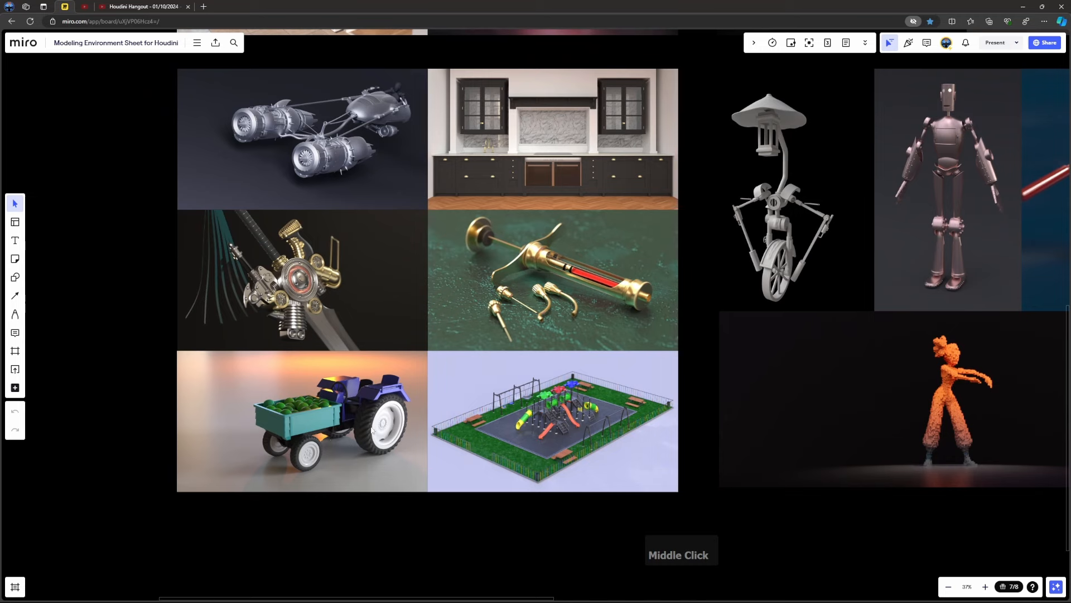
middle_click_drag(444, 364, 450, 405)
middle_click_drag(539, 374, 525, 403)
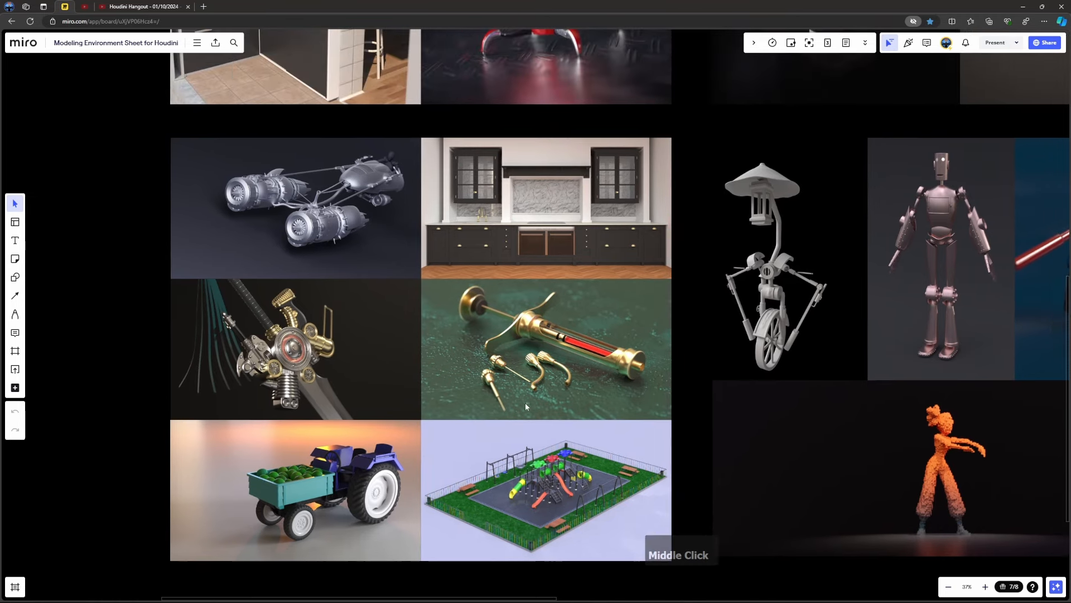
scroll(470, 393, "down", 2)
middle_click_drag(537, 251, 502, 464)
scroll(475, 274, "up", 3)
middle_click_drag(519, 276, 515, 311)
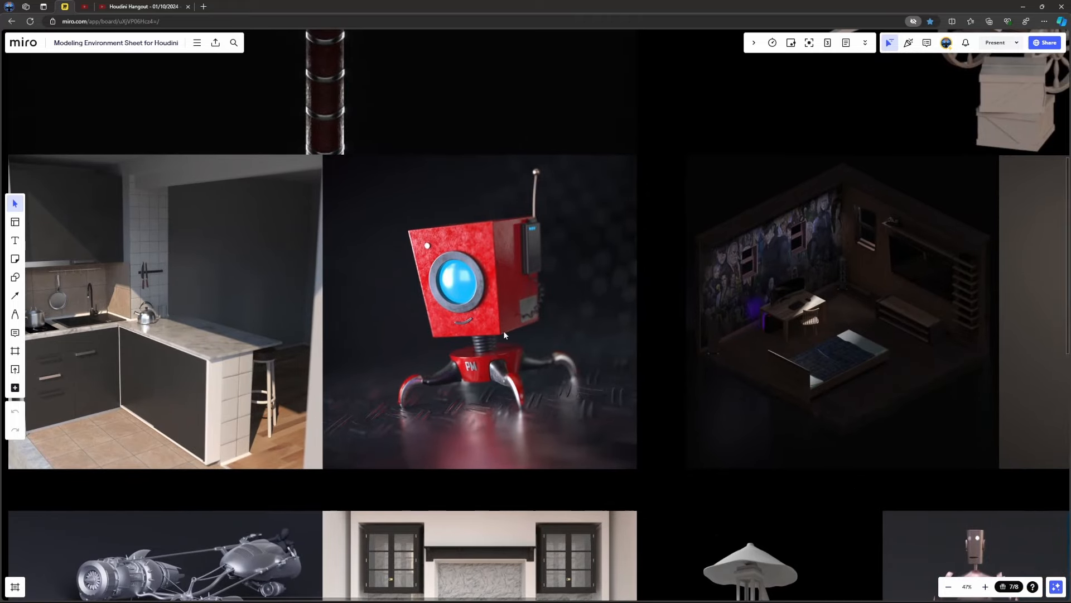
scroll(492, 329, "down", 5)
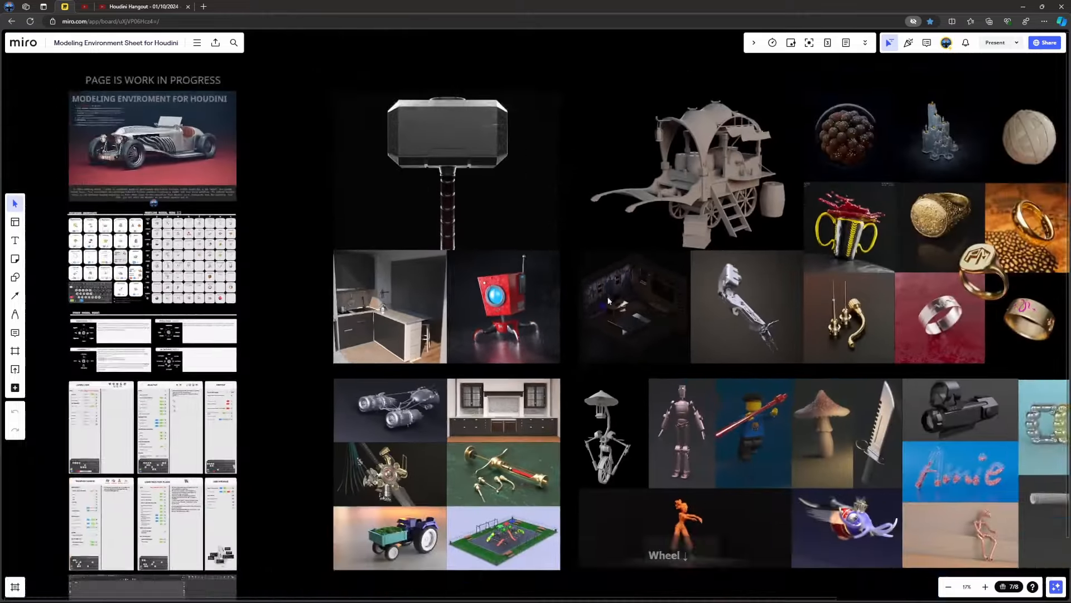
middle_click_drag(608, 300, 491, 263)
scroll(401, 307, "down", 2)
Step: Read the modeling sheet's installation instructions, keyboard shortcuts and modeling radial menu table
scroll(419, 259, "up", 5)
middle_click_drag(418, 253, 550, 390)
scroll(491, 299, "up", 1)
scroll(480, 251, "up", 3)
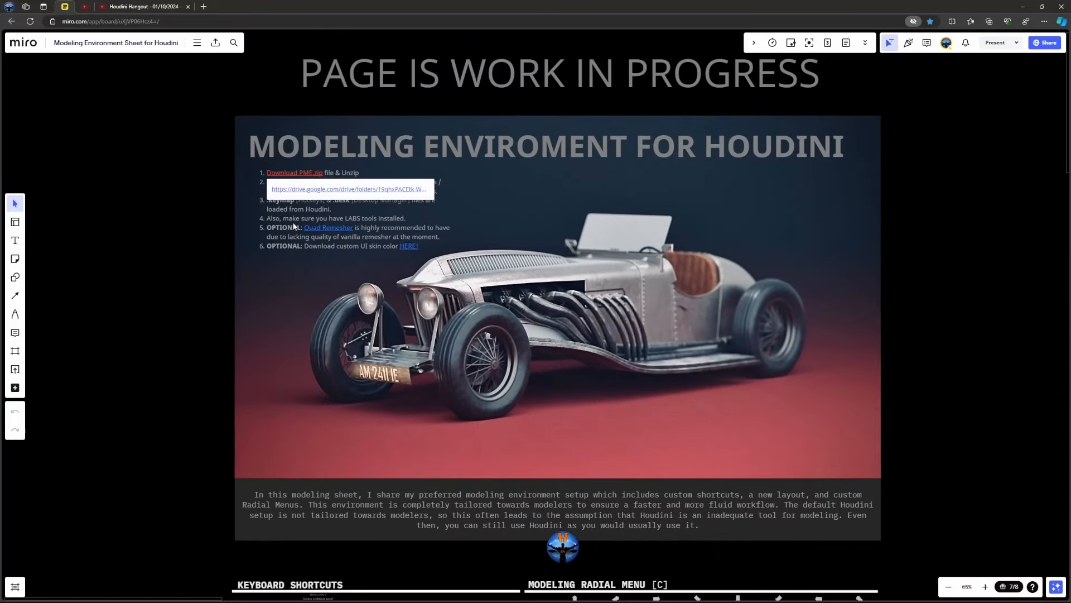
middle_click_drag(588, 361, 574, 310)
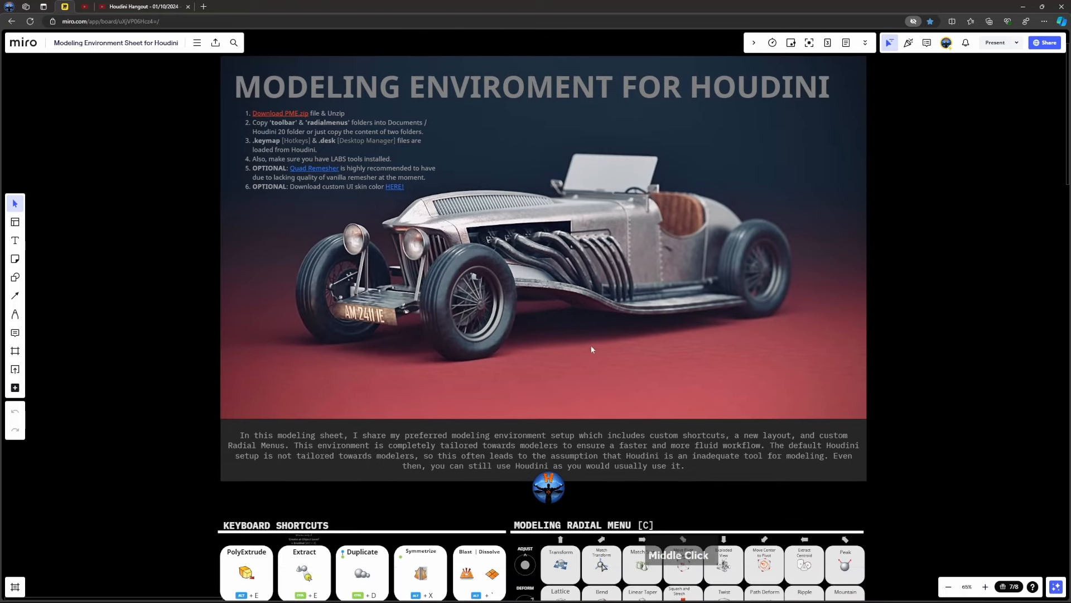
middle_click_drag(596, 352, 593, 329)
middle_click_drag(469, 237, 502, 106)
middle_click_drag(612, 329, 631, 130)
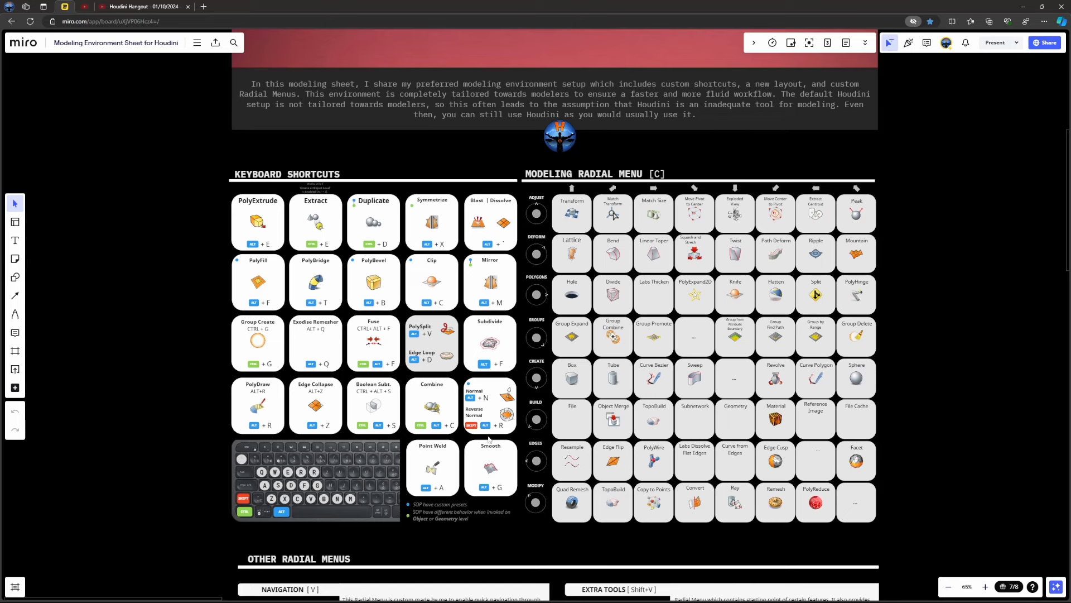
middle_click_drag(510, 385, 461, 379)
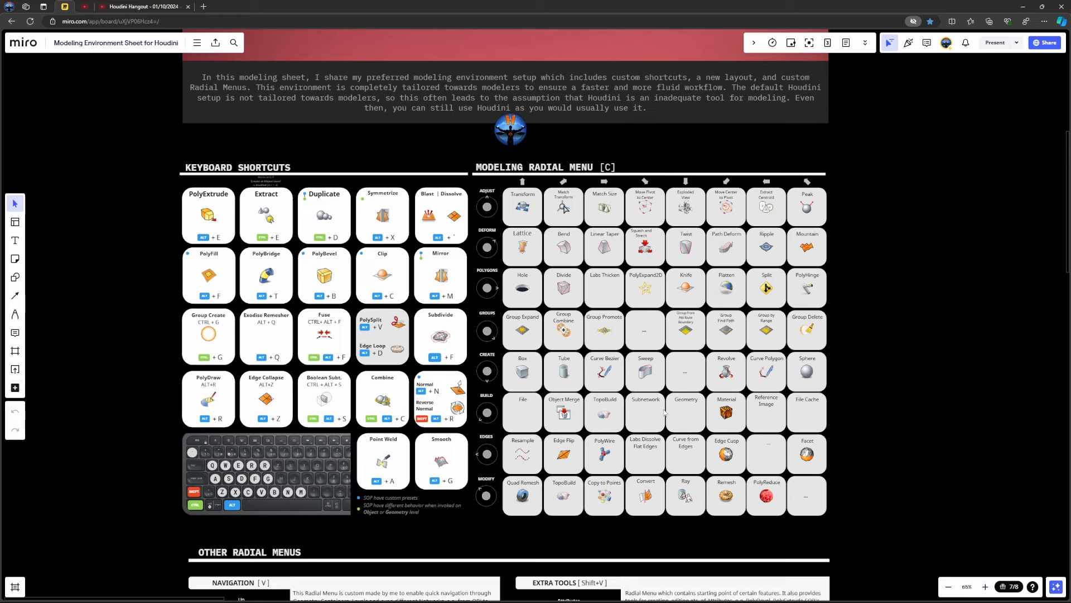
middle_click_drag(619, 436, 592, 257)
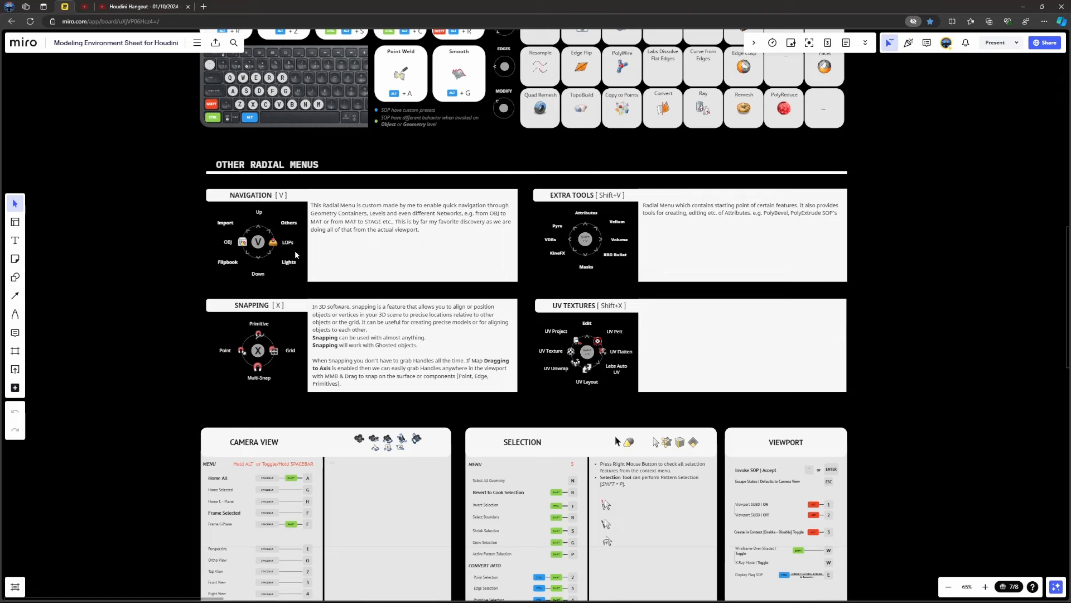
Step: Examine the other radial menus and the hotkey cards for camera view, selection, viewport, transform handles, construction plane and user interface
middle_click_drag(493, 425, 497, 173)
scroll(486, 385, "down", 1)
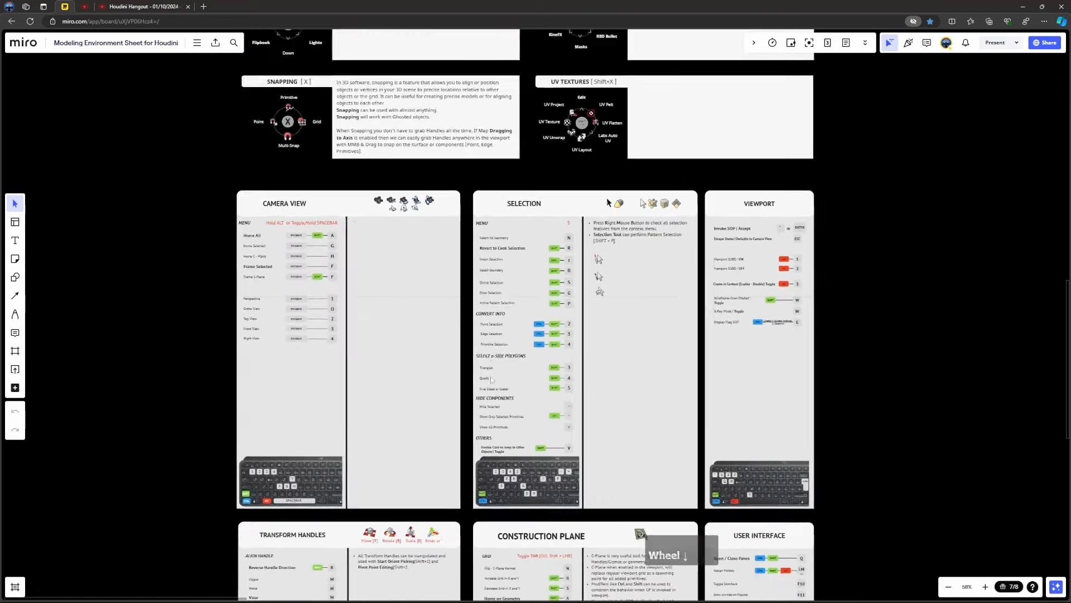
middle_click_drag(485, 385, 482, 251)
scroll(516, 223, "down", 1)
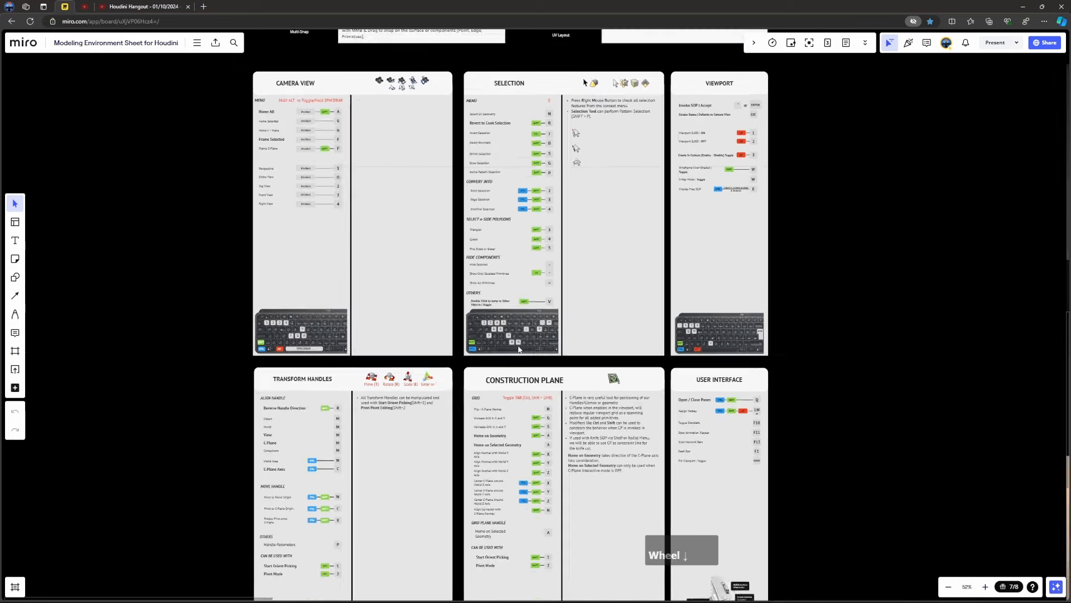
middle_click_drag(605, 273, 559, 186)
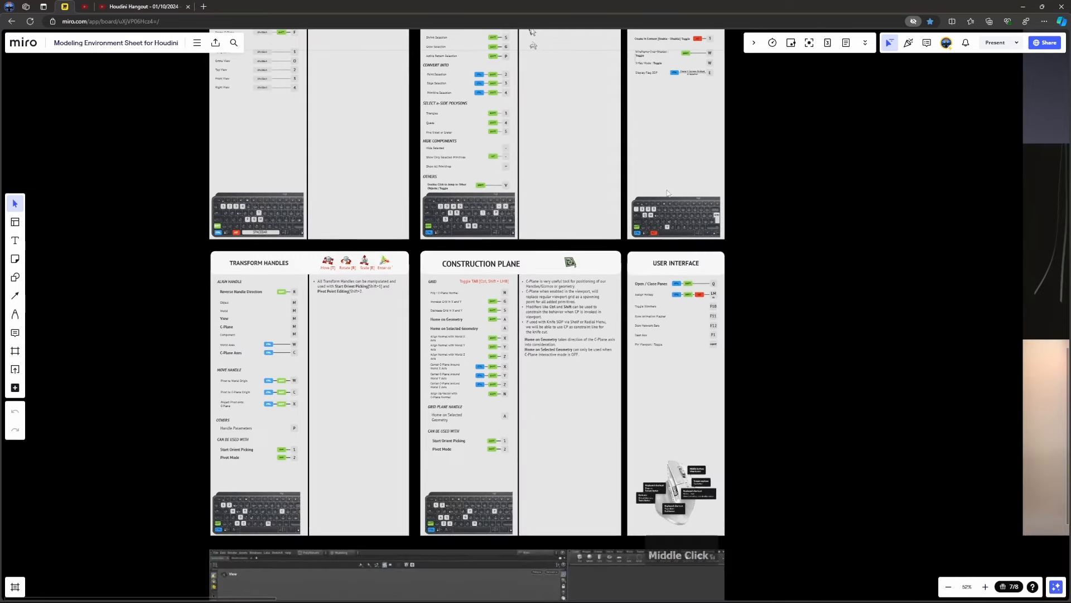
middle_click_drag(560, 330, 574, 348)
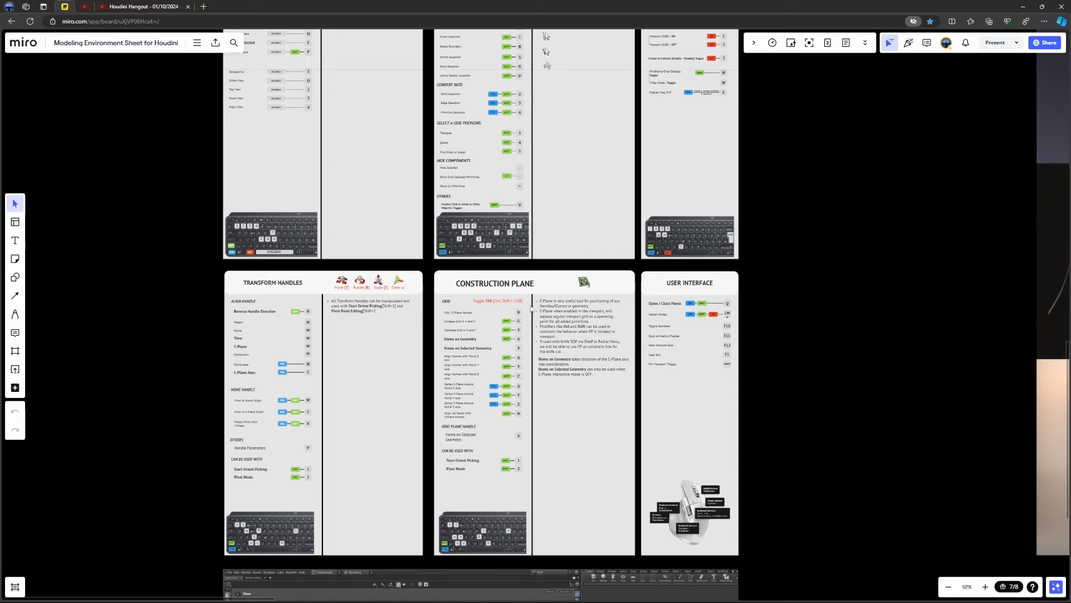
middle_click_drag(385, 366, 397, 323)
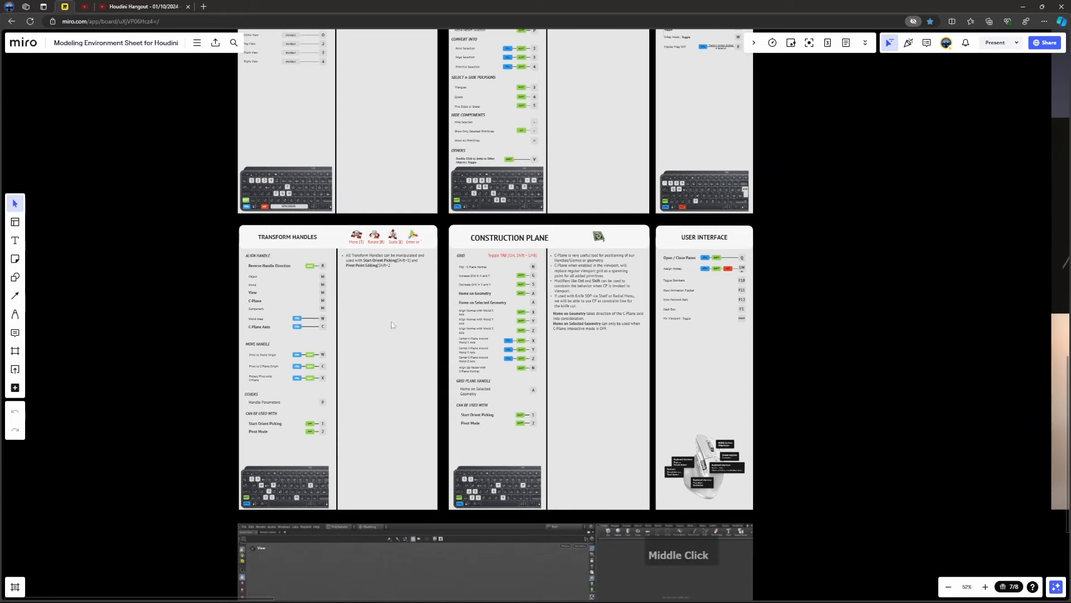
scroll(346, 301, "down", 2)
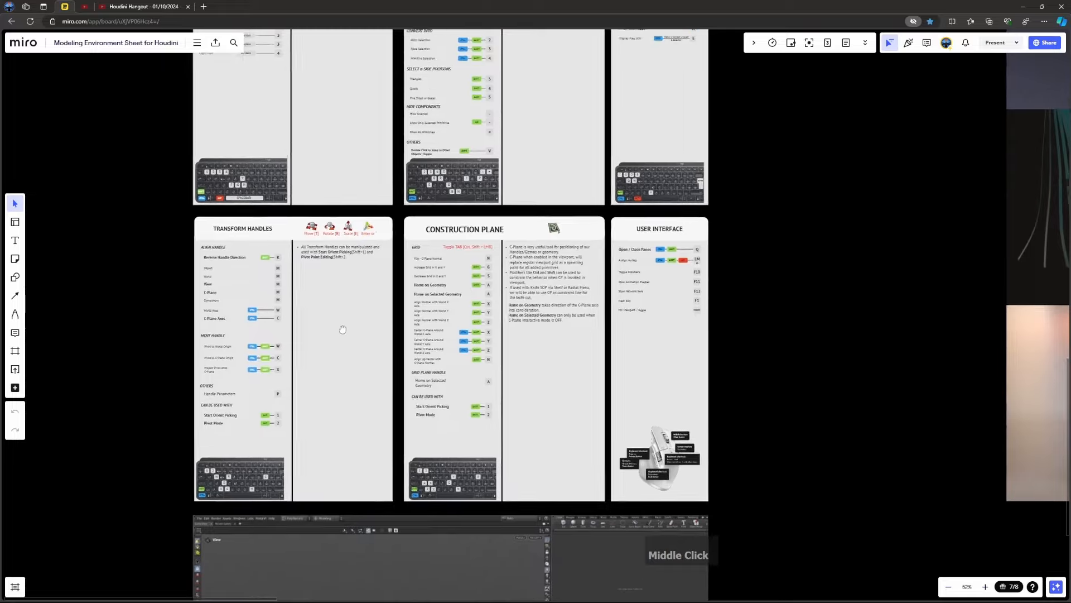
scroll(378, 365, "down", 3)
middle_click_drag(511, 205, 569, 249)
scroll(533, 399, "up", 3)
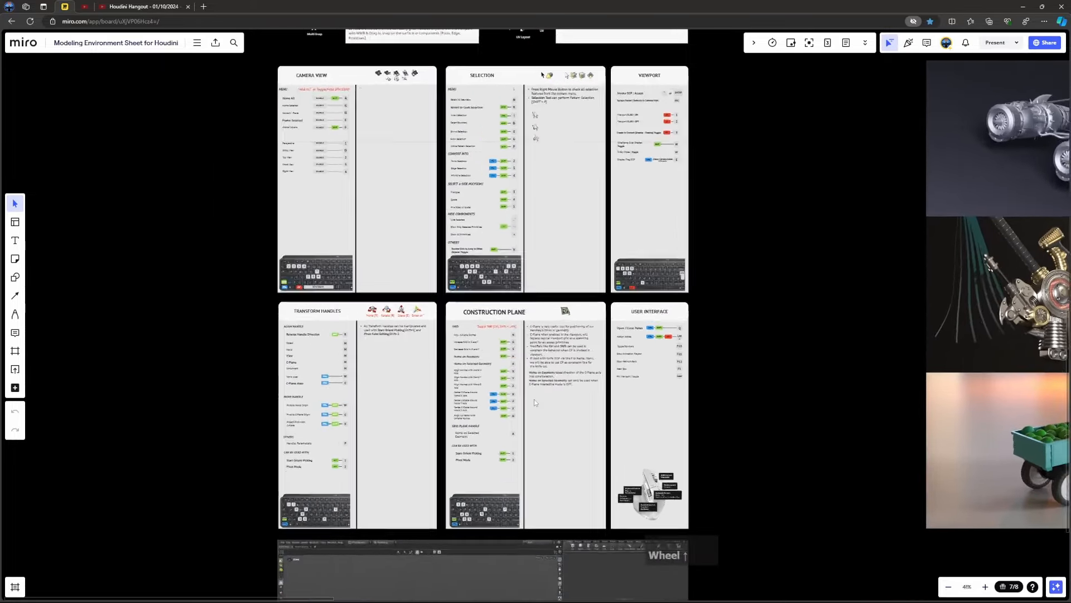
scroll(534, 399, "up", 1)
Step: Examine the screenshot of the custom Houdini desktop layout below the hotkey cards
scroll(533, 400, "down", 3)
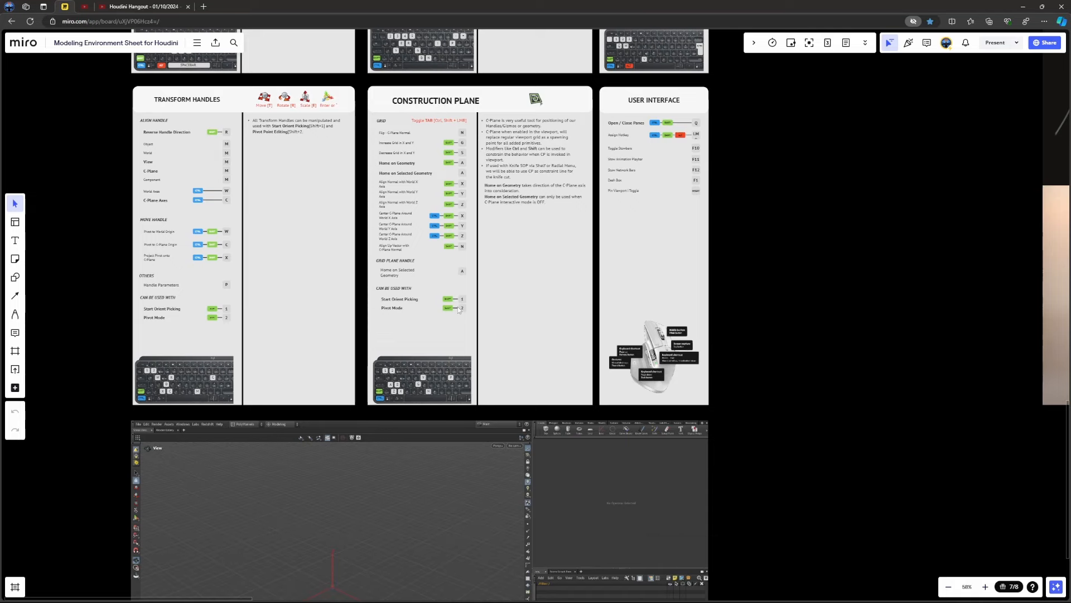
scroll(461, 306, "down", 3)
middle_click_drag(493, 234, 503, 153)
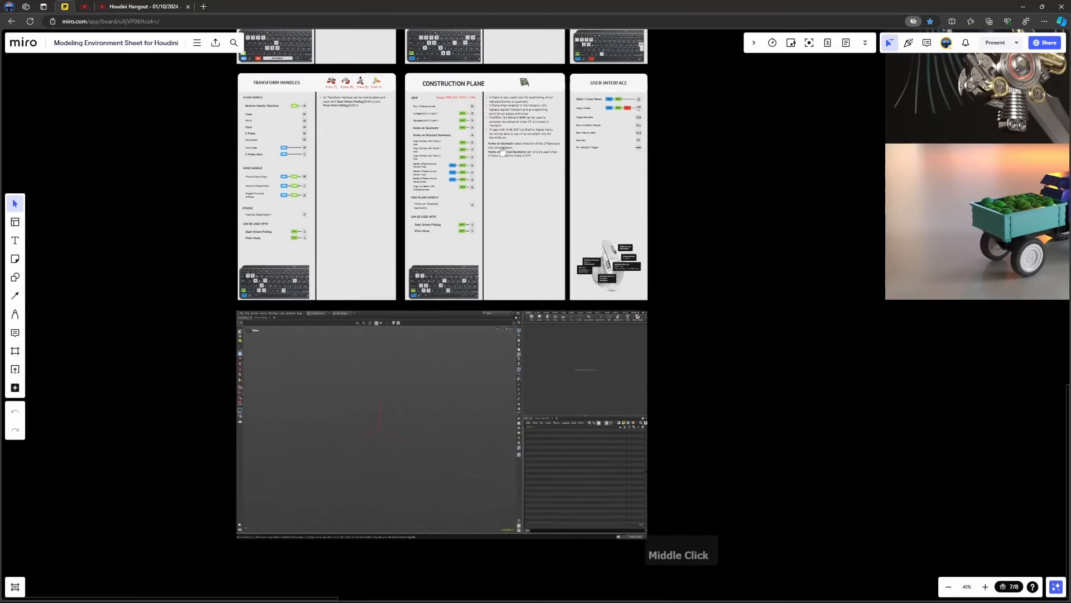
scroll(485, 472, "up", 3)
middle_click_drag(485, 467, 530, 370)
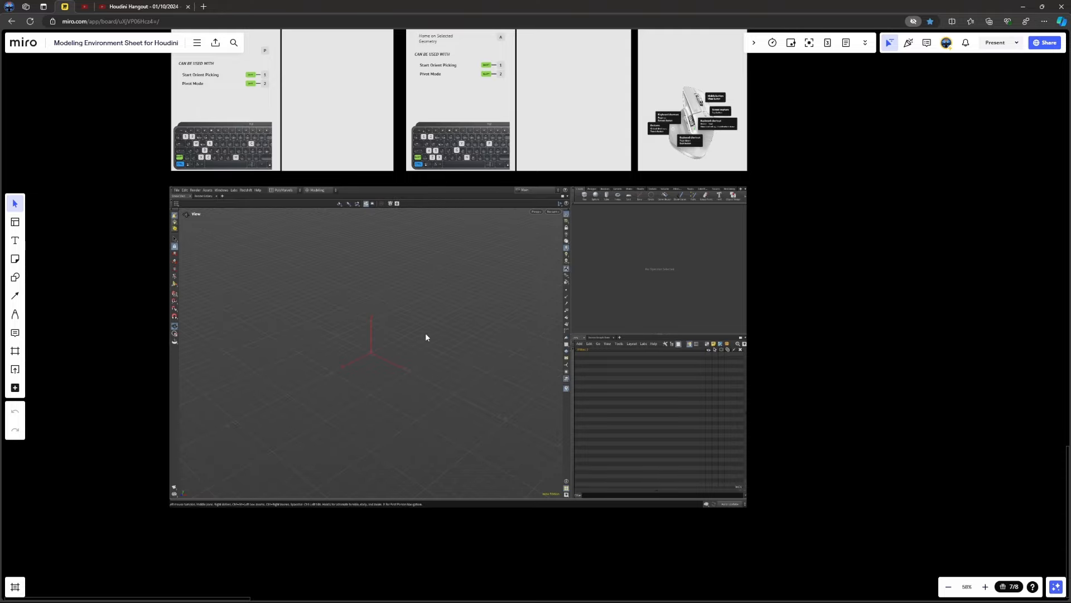
Step: Return to the project image gallery and examine the red robot render up close
scroll(425, 333, "down", 3)
middle_click_drag(574, 306, 385, 382)
middle_click_drag(943, 139, 681, 256)
middle_click_drag(714, 231, 556, 435)
mouse_move(588, 282)
middle_mouse_down()
mouse_move(577, 402)
mouse_move(557, 448)
middle_mouse_up()
mouse_move(728, 139)
middle_mouse_down()
mouse_move(655, 253)
mouse_move(538, 258)
middle_mouse_up()
scroll(537, 259, "down", 3)
scroll(537, 257, "down", 3)
middle_click_drag(739, 281, 767, 344)
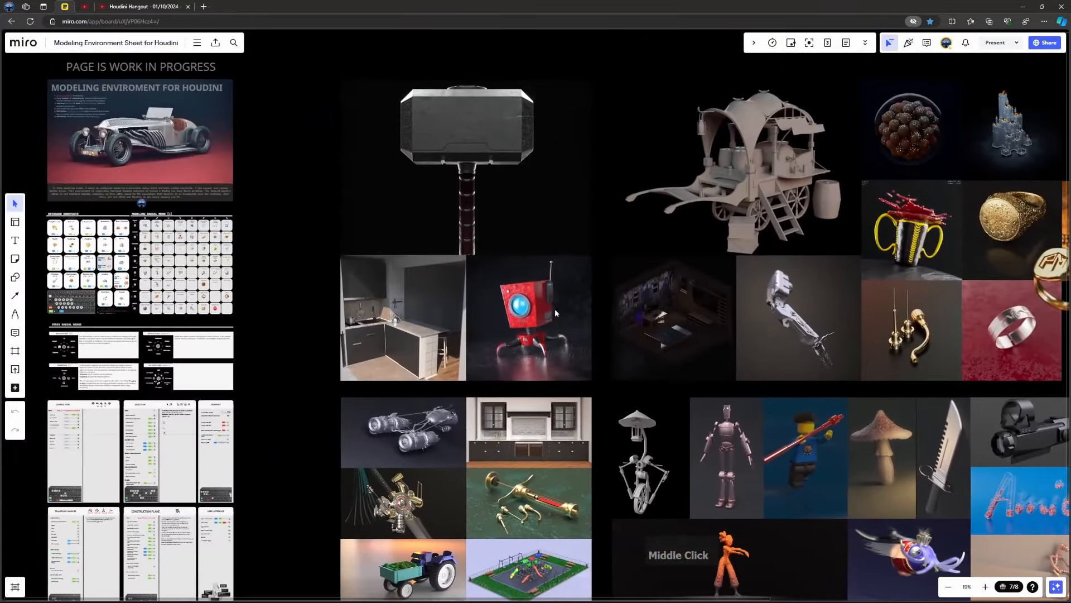
scroll(535, 303, "up", 5)
middle_click_drag(562, 306, 516, 289)
scroll(524, 298, "up", 1)
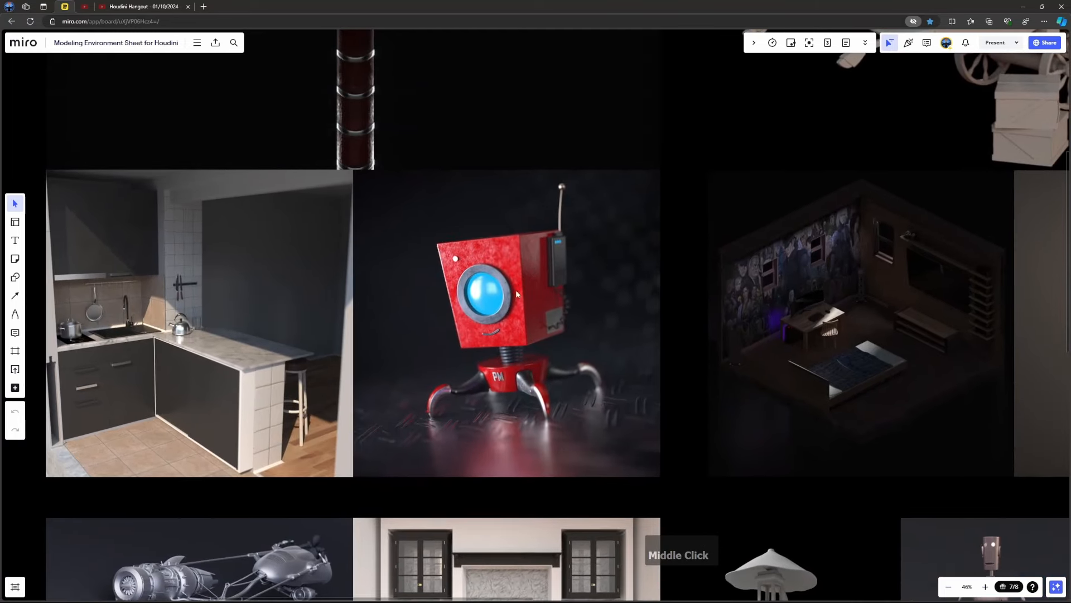
Step: Switch to the YouTube page of the Houdini Hangout video "Rigging a Robot"
left_click(134, 6)
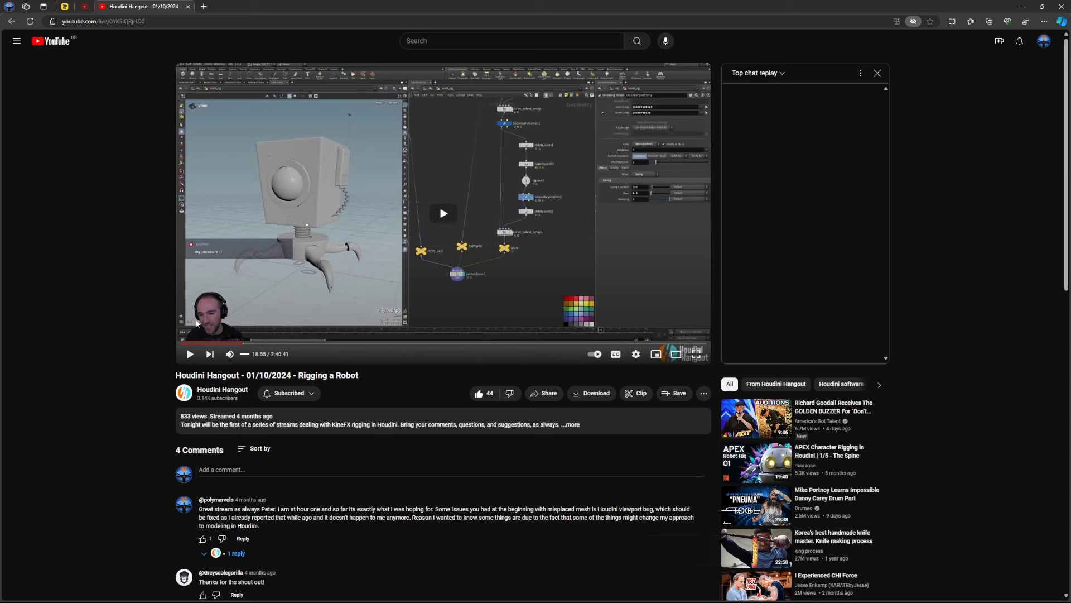
scroll(479, 452, "up", 2)
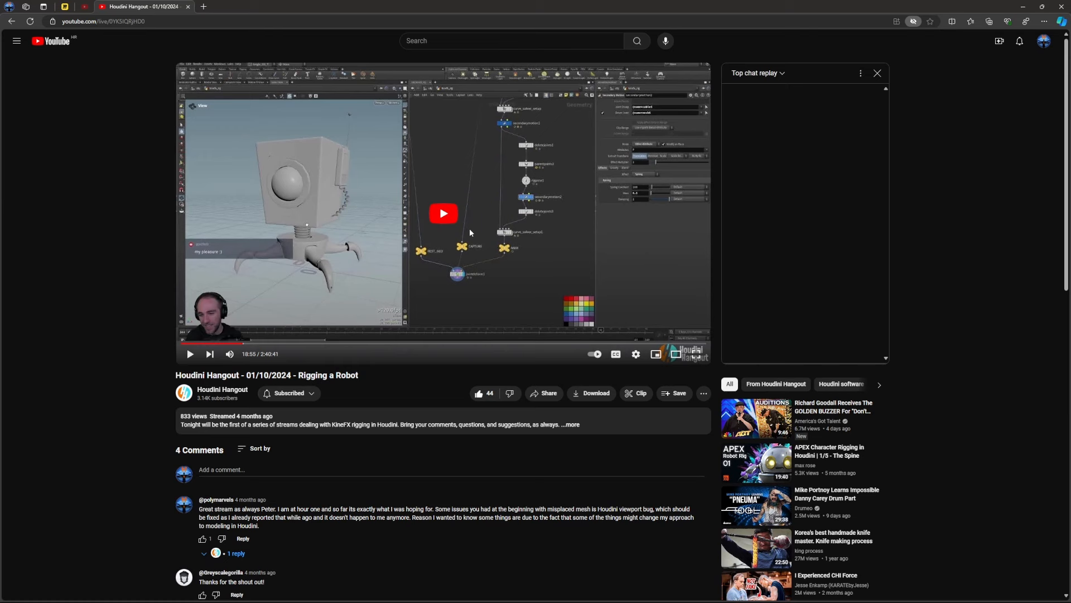
Step: Switch to the Houdini Hangout channel page and look over its live streams and videos
left_click(84, 9)
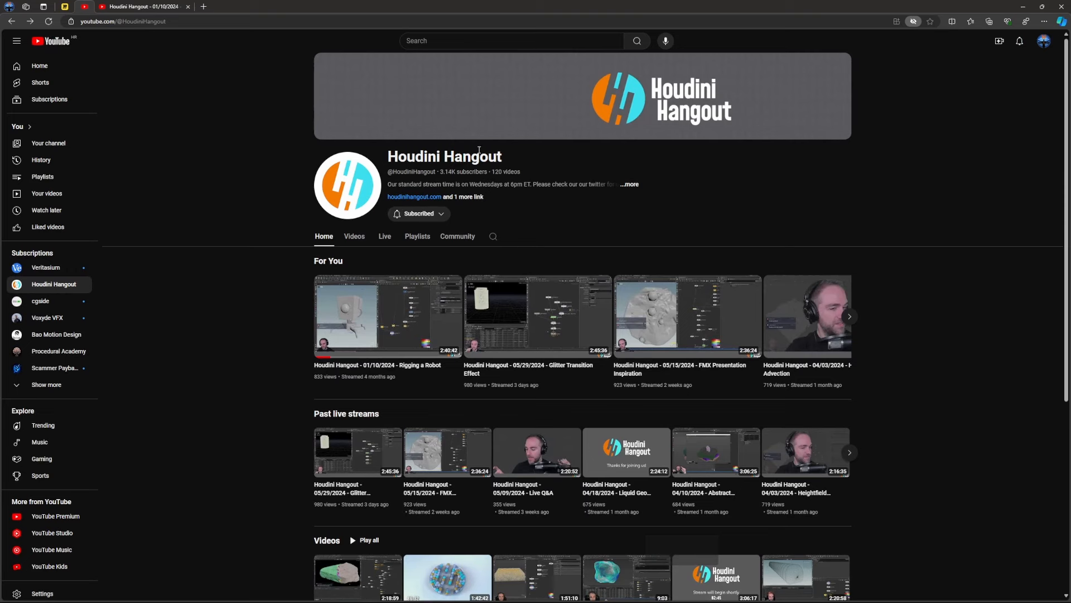
scroll(607, 311, "down", 2)
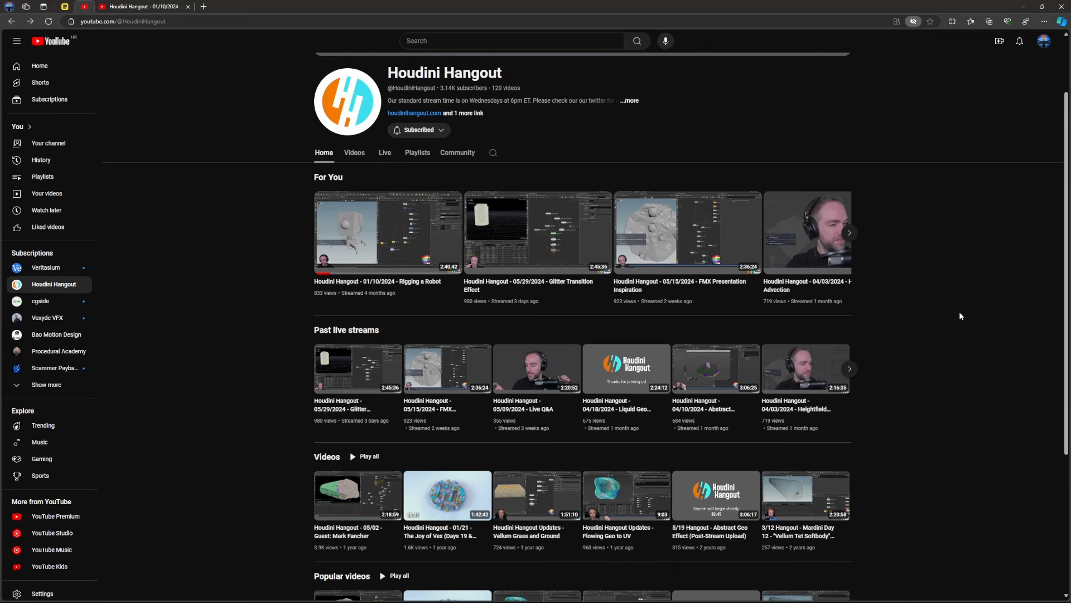
scroll(935, 357, "up", 2)
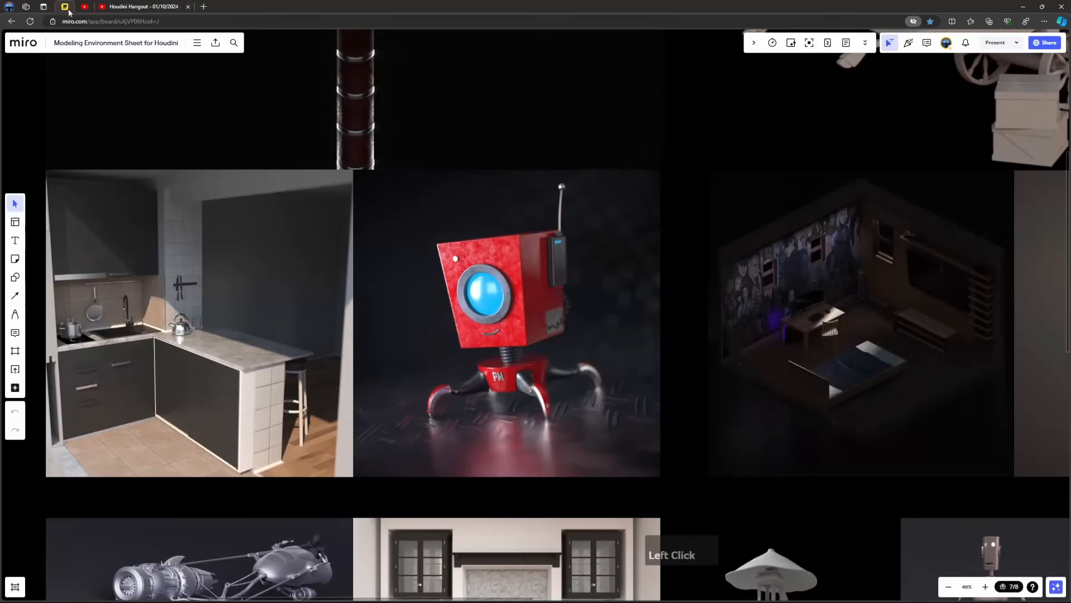
Step: Return to the red robot render on the Miro board, and switch from there to Houdini
left_click(65, 6)
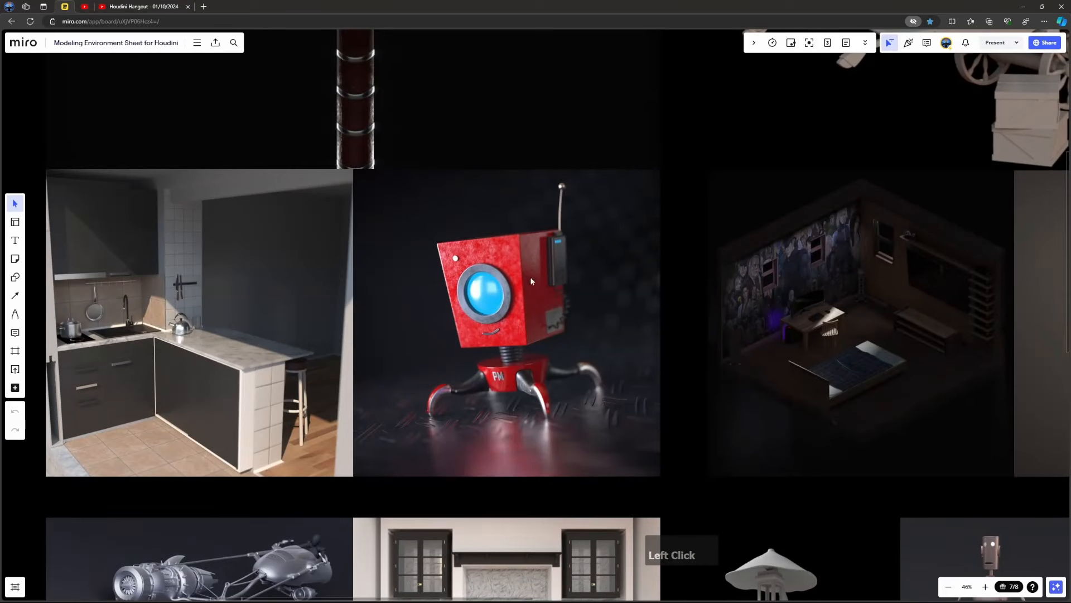
key("super+Tab")
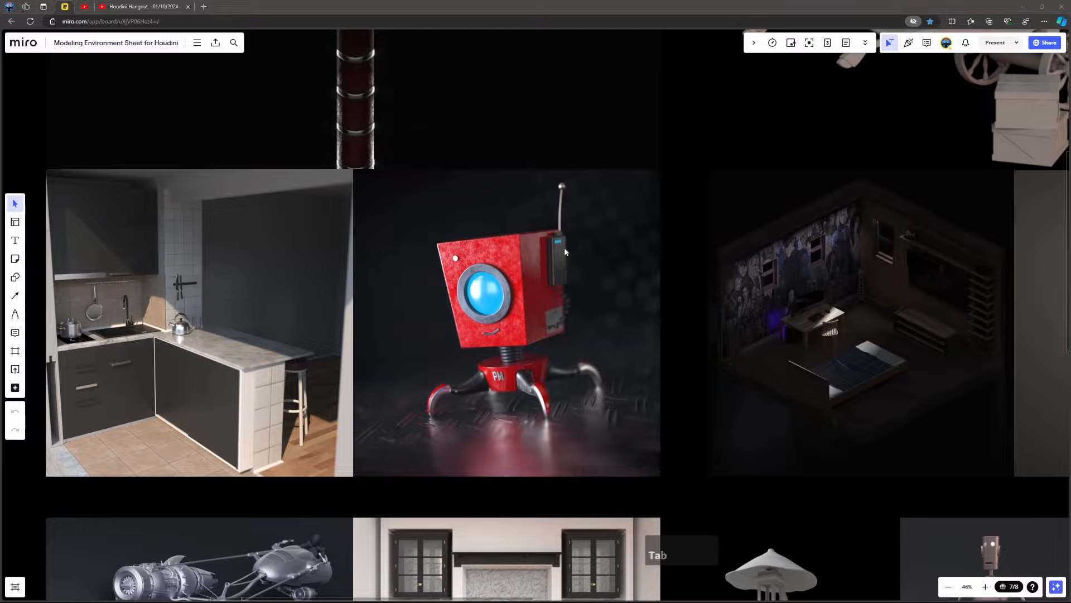
left_click(602, 248)
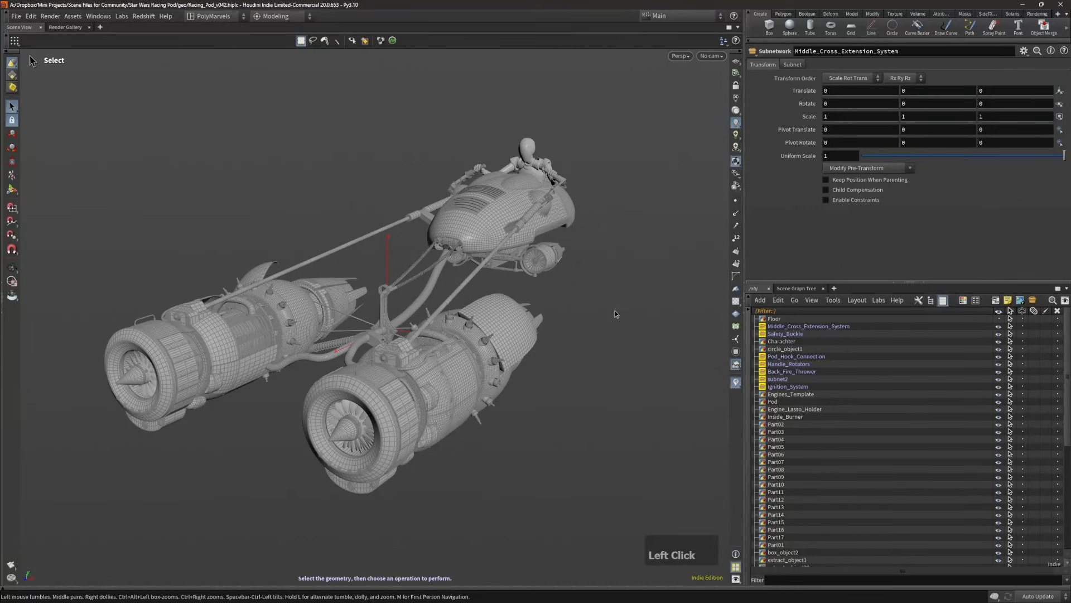
Step: Start a new empty scene and display the reference grid in the viewport
key("ctrl+n")
left_click(574, 308)
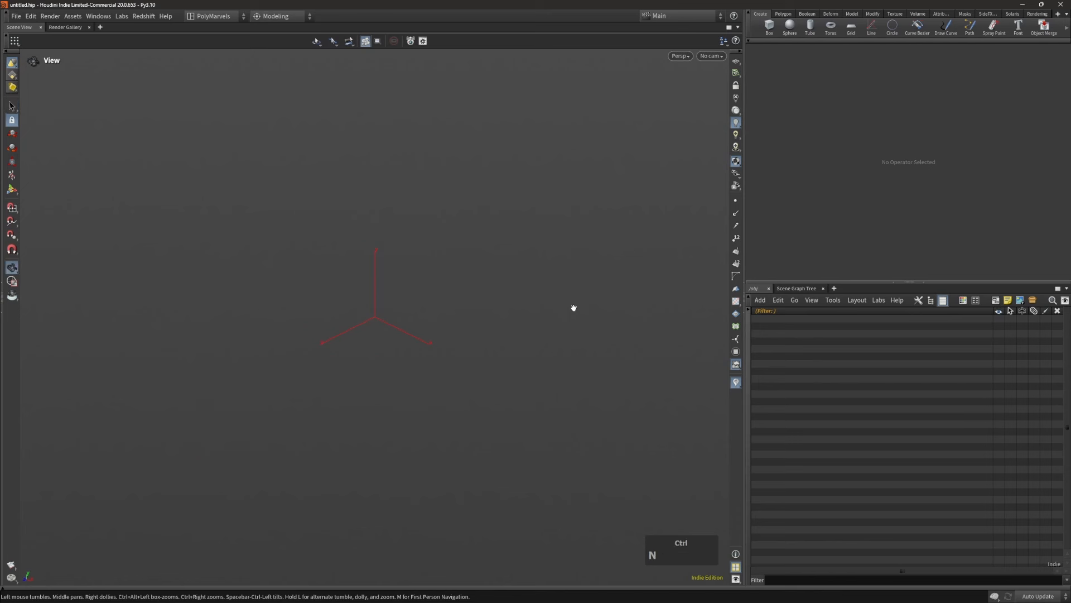
left_click(447, 311)
key("grave")
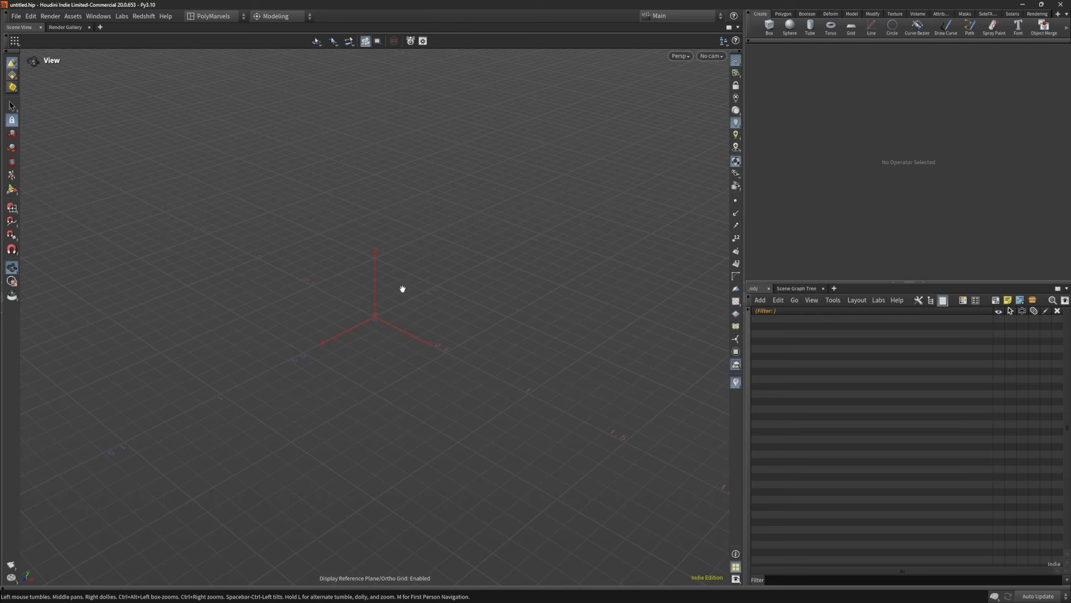
Step: Add a reference image object at the origin and load Little_Robot_v06.jpg from the Desktop as its picture
key("c")
left_click(385, 300)
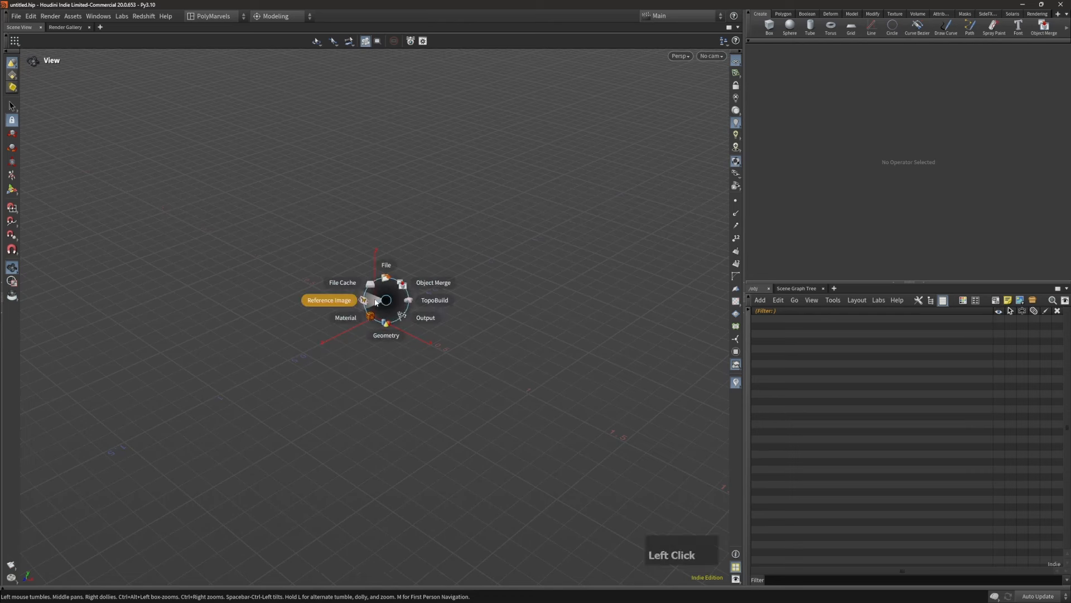
left_click(375, 302)
right_click(375, 299)
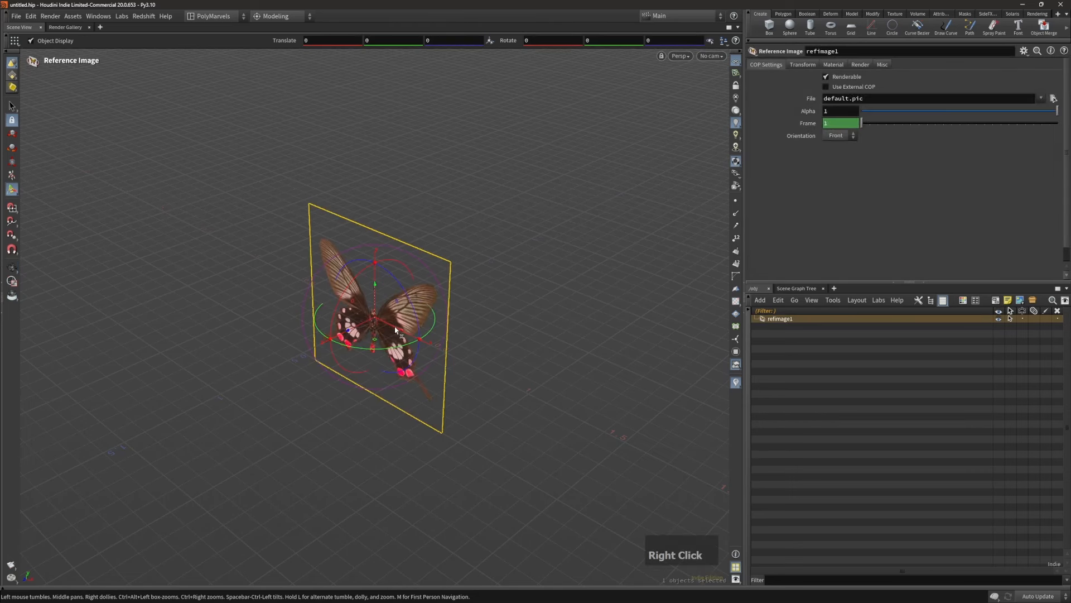
left_click(1053, 98)
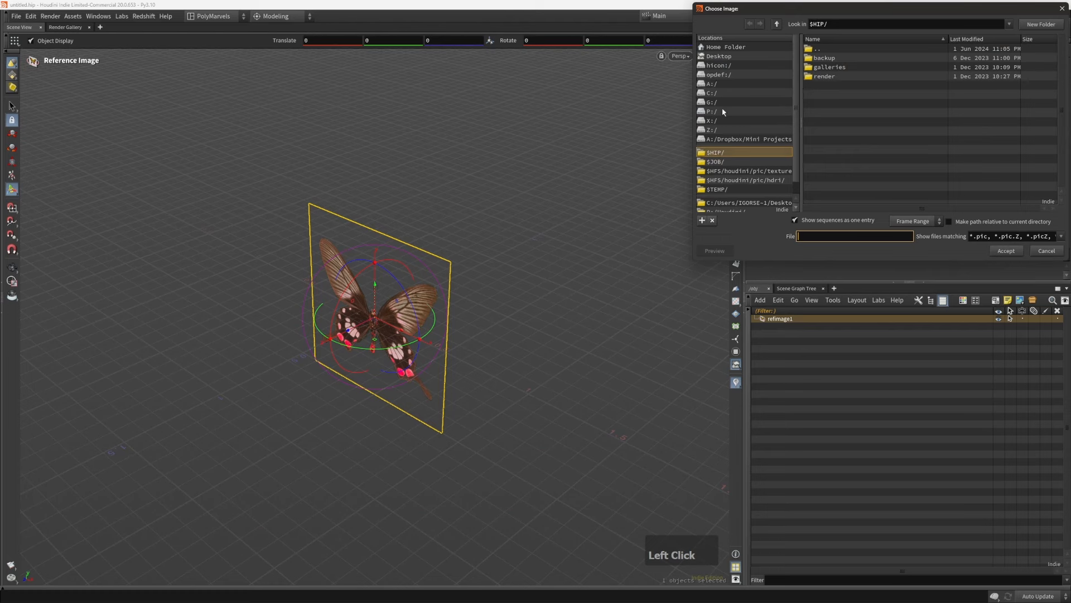
left_click(718, 56)
double_click(837, 76)
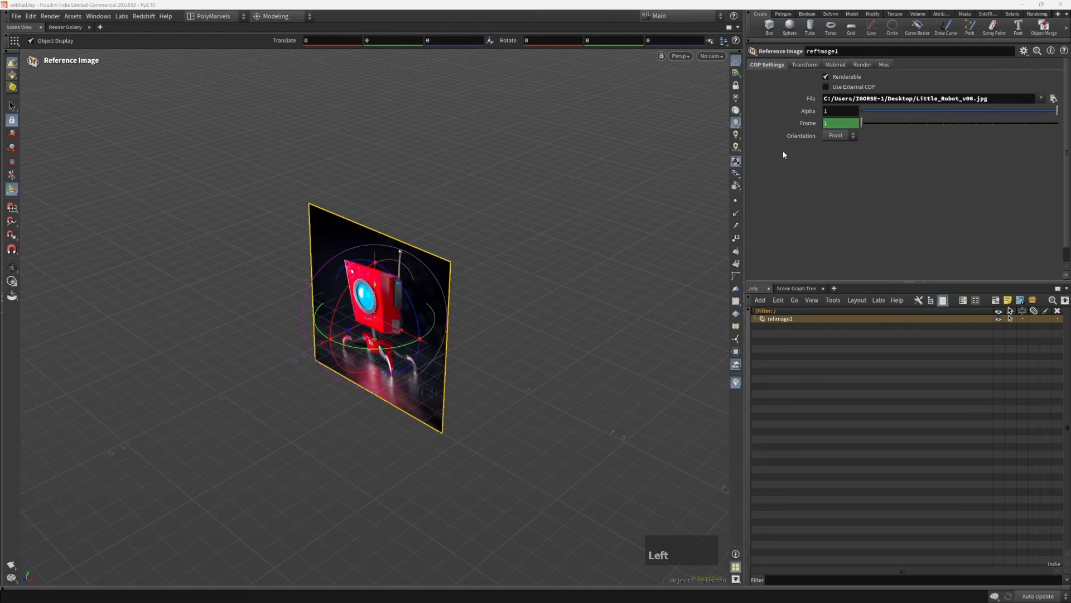
Step: Move the reference image up behind the origin to about -1.05, 0.72, -1.26, rotate it about 29° around Y, and deselect it
left_click_drag(431, 323, 375, 313, "alt")
middle_click_drag(283, 418, 470, 339)
left_click_drag(469, 339, 529, 338, "alt")
right_click_drag(449, 275, 502, 279, "alt")
middle_click_drag(589, 300, 425, 289, "alt")
middle_click_drag(430, 239, 458, 165, "alt")
right_click_drag(498, 202, 492, 227, "alt")
middle_click_drag(492, 227, 498, 269, "alt")
left_click_drag(333, 200, 364, 192)
left_click_drag(427, 255, 424, 226, "alt")
middle_click_drag(392, 257, 389, 237, "alt")
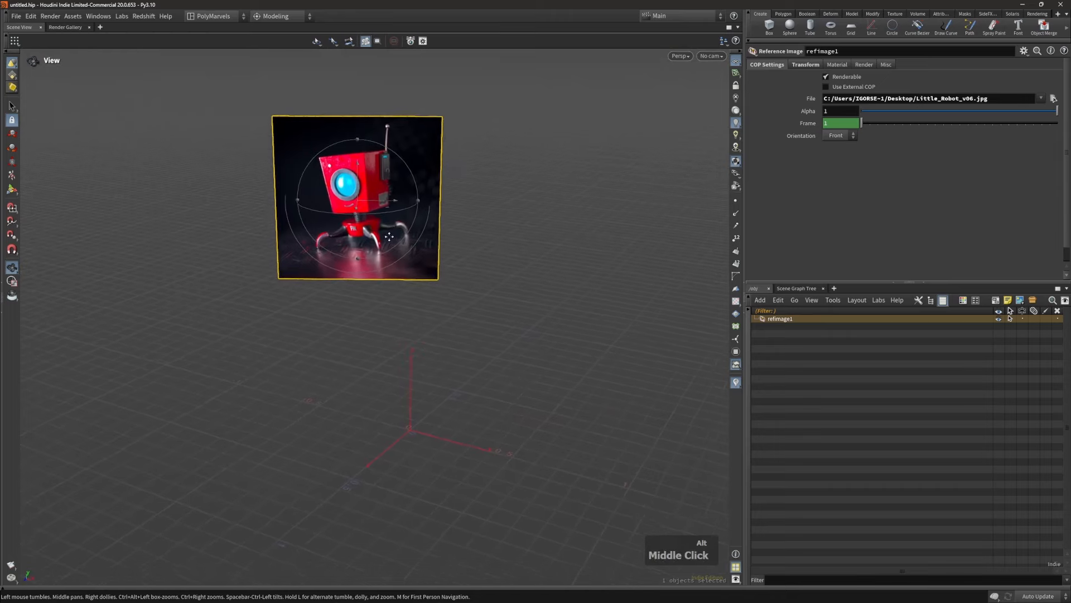
right_click_drag(389, 236, 487, 266, "alt")
left_click_drag(487, 266, 426, 432, "alt")
middle_click_drag(426, 433, 395, 441, "alt")
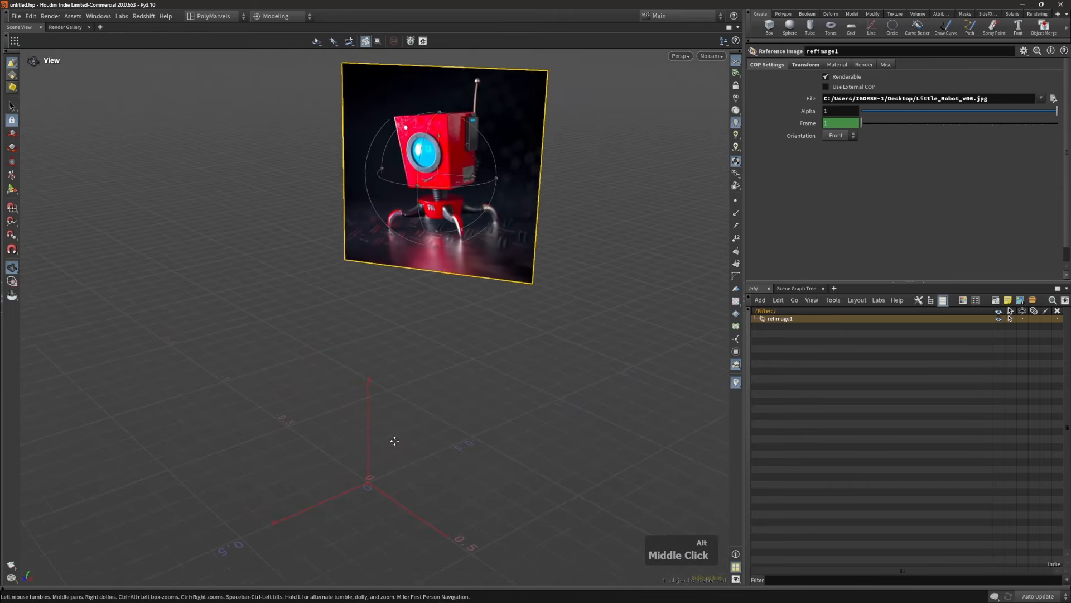
left_click_drag(394, 440, 347, 445)
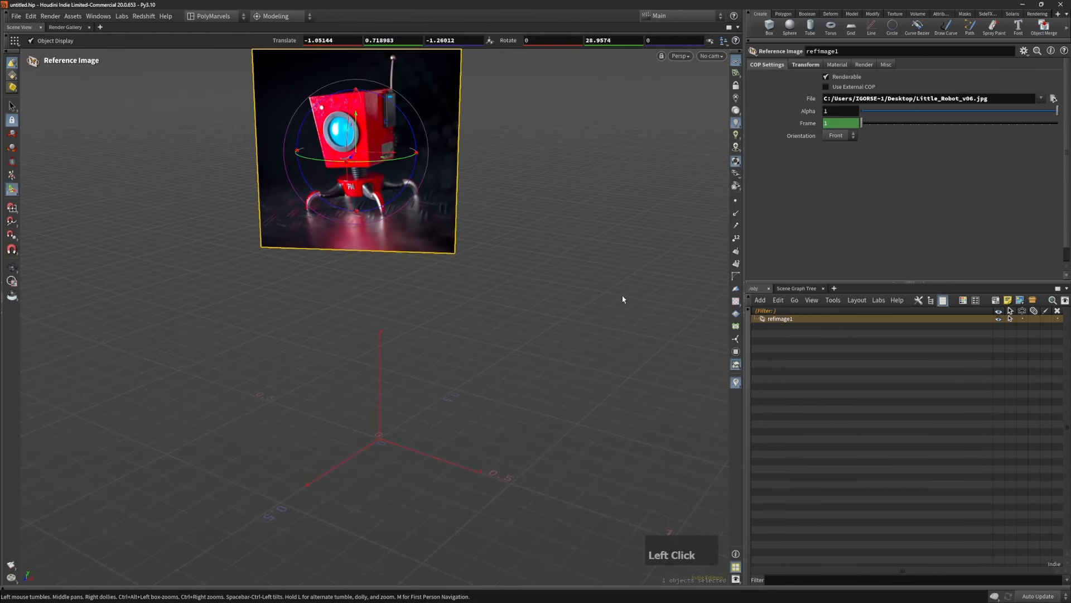
left_click(334, 167)
left_click(558, 235)
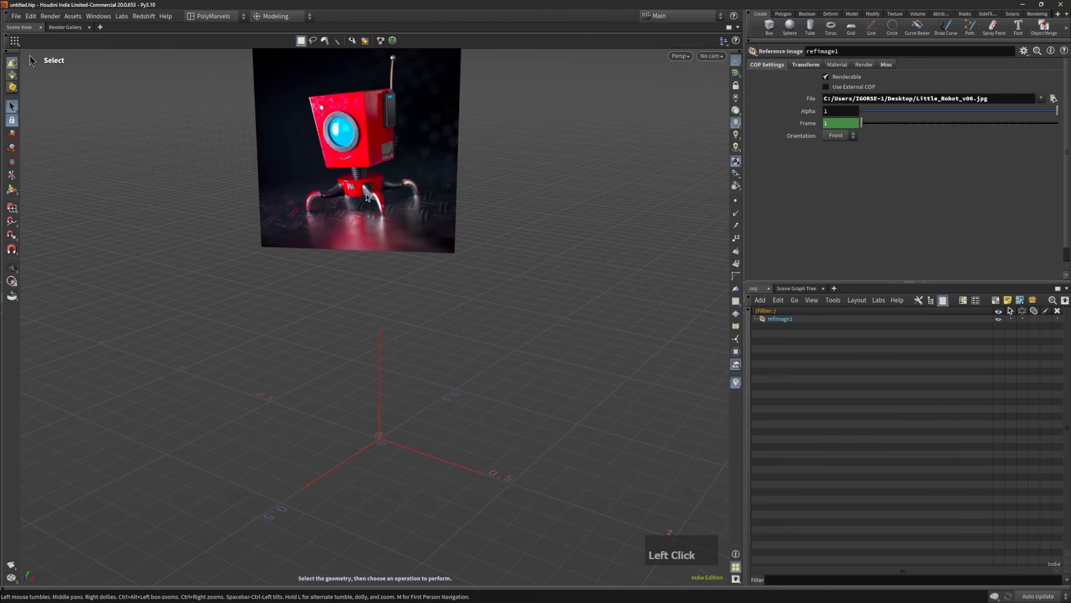
middle_click_drag(364, 201, 359, 241, "alt")
key("Escape")
left_click_drag(335, 246, 403, 210)
right_click_drag(400, 209, 352, 218, "alt")
left_click_drag(352, 219, 383, 330, "alt")
key("s")
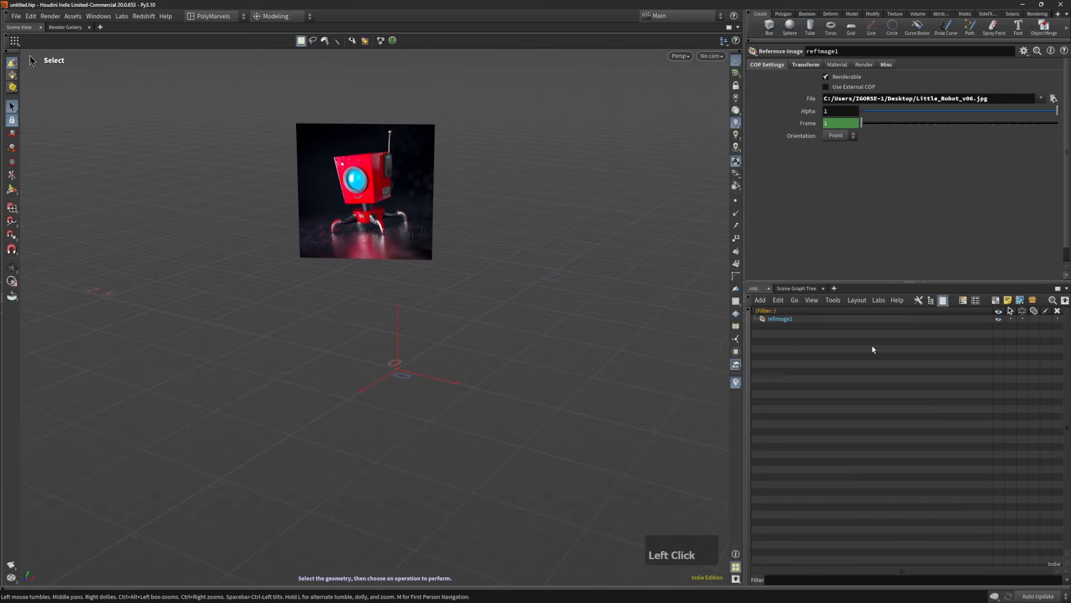
Step: Switch the network pane from list view to node view and back to the list
left_click(943, 300)
right_click(943, 301)
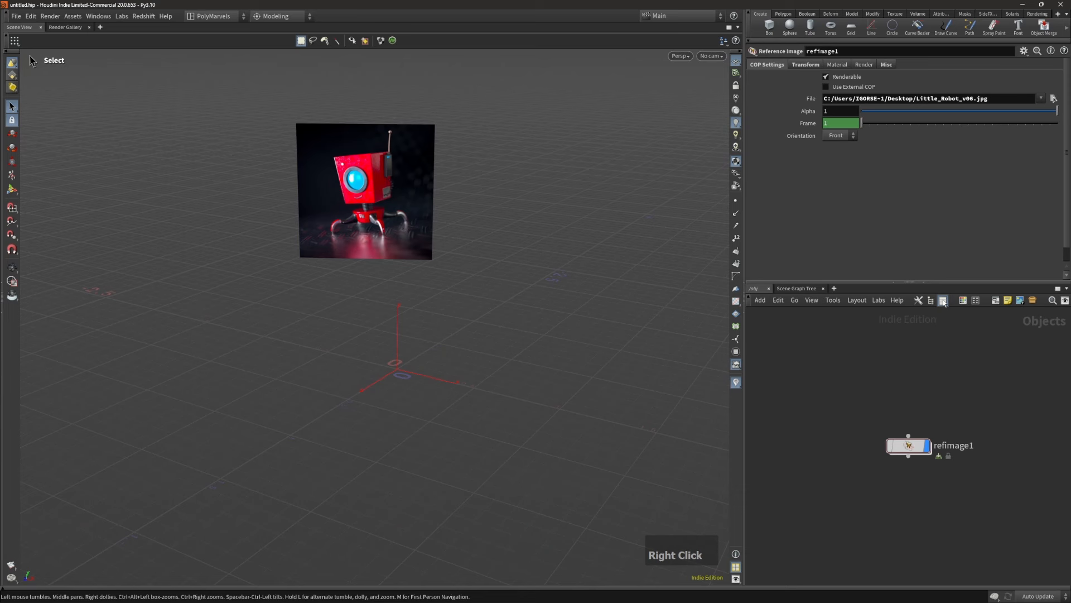
left_click(943, 300)
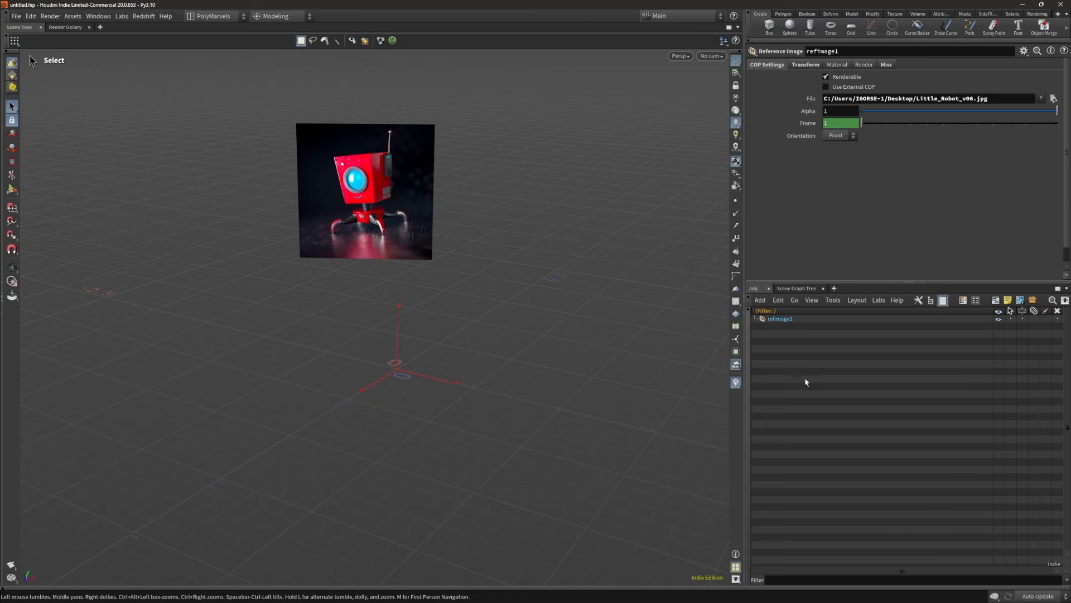
Step: Toggle the parameter pane off and on repeatedly, leaving only the network list beside the viewport
key("ctrl+b")
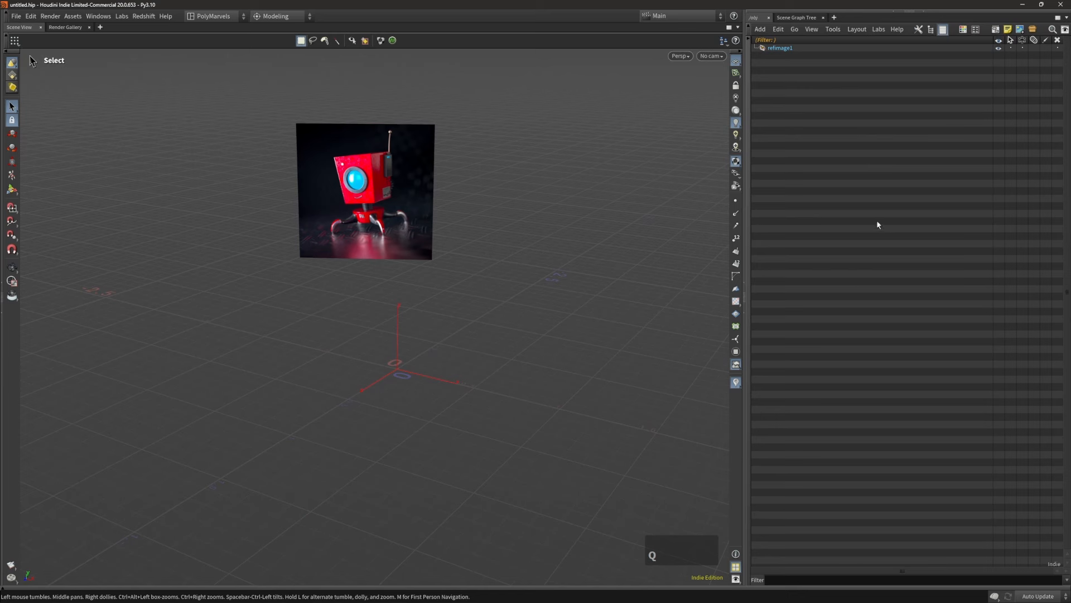
key("ctrl+b")
key("ctrl+b")
key("ctrl+b")
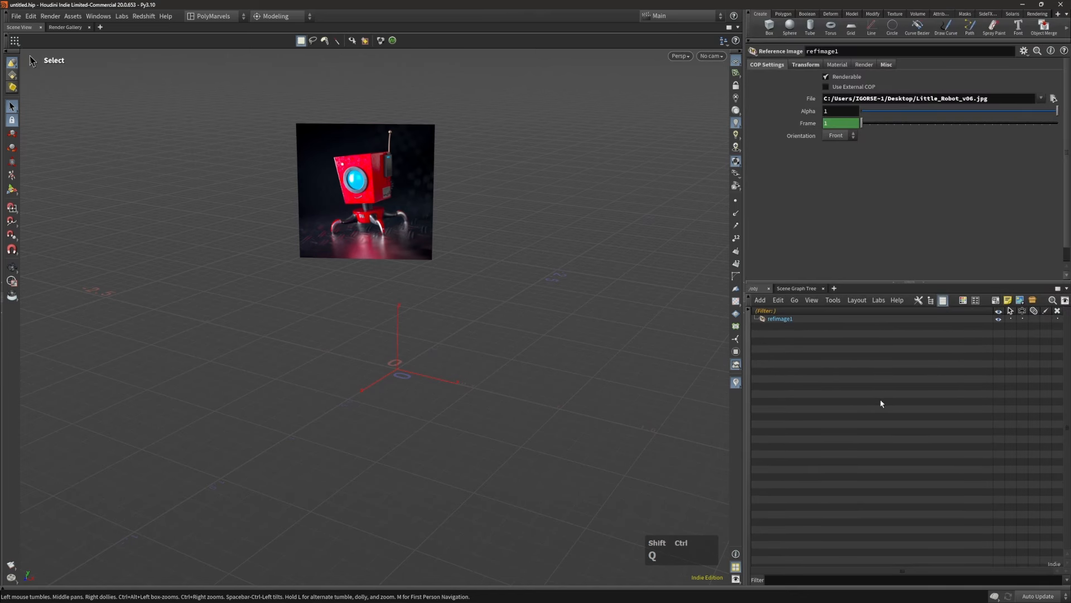
key("ctrl+b")
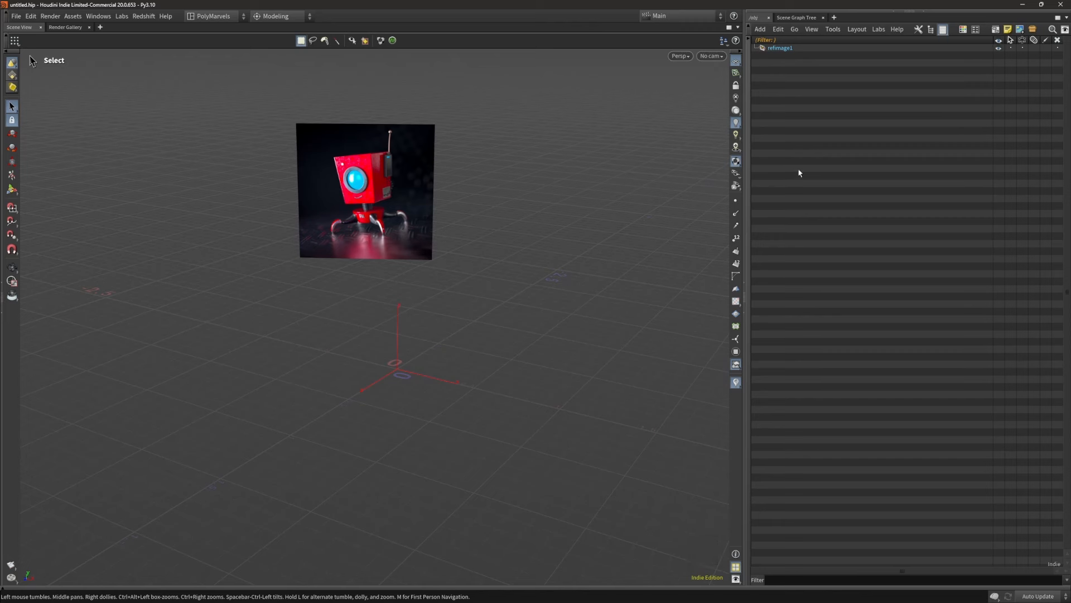
key("shift")
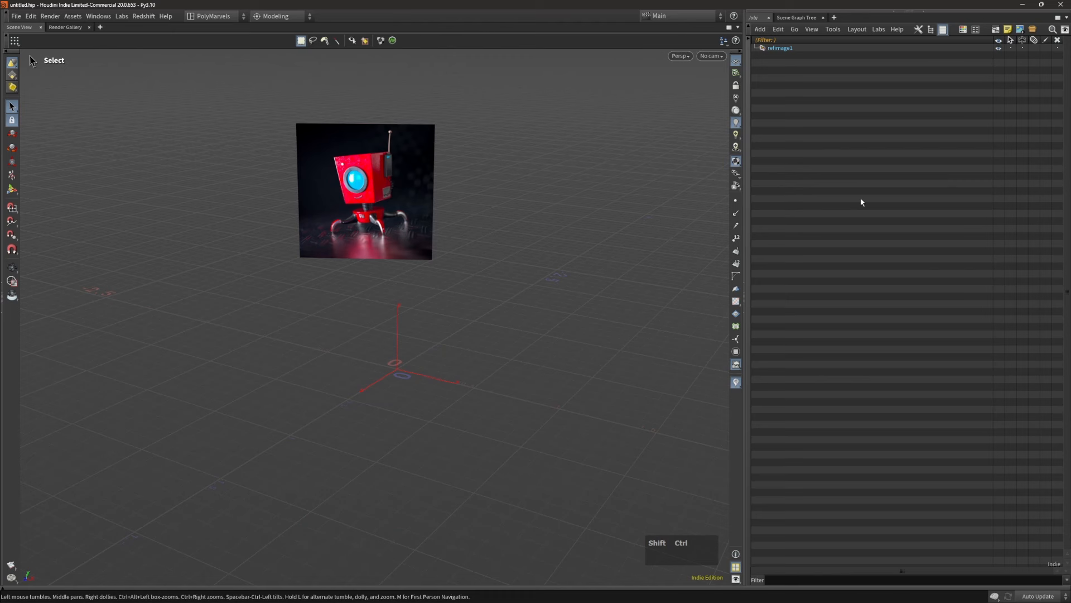
Step: Switch the full-height network pane to node view and back to the list, and restore the parameter pane
left_click(943, 29)
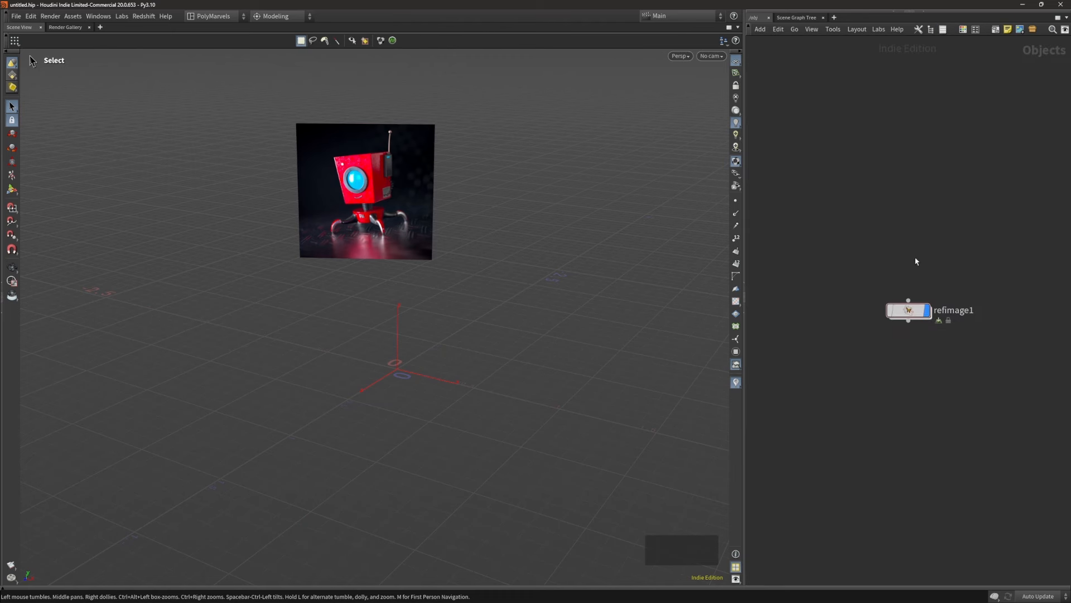
left_click(943, 29)
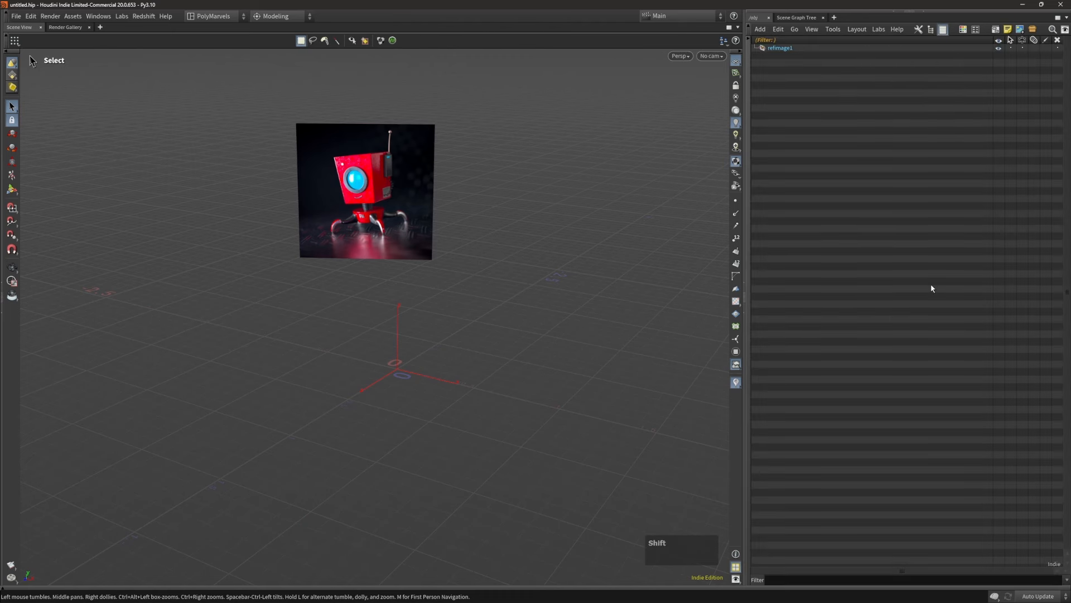
key("t")
key("t")
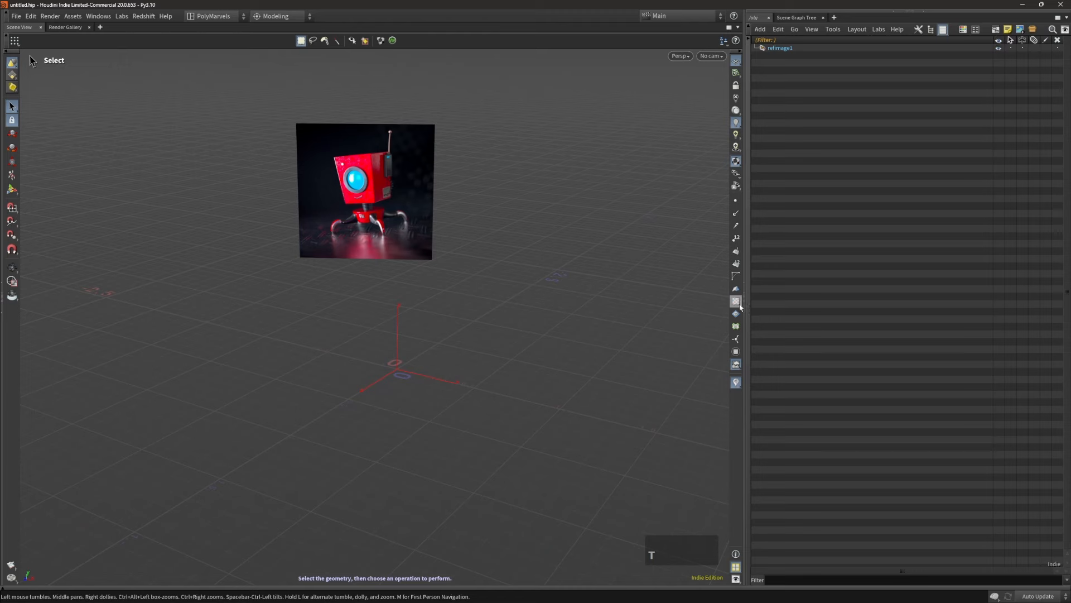
key("q")
left_click_drag(418, 361, 410, 359, "alt")
right_click_drag(410, 360, 414, 361, "alt")
middle_click_drag(414, 361, 400, 350, "alt")
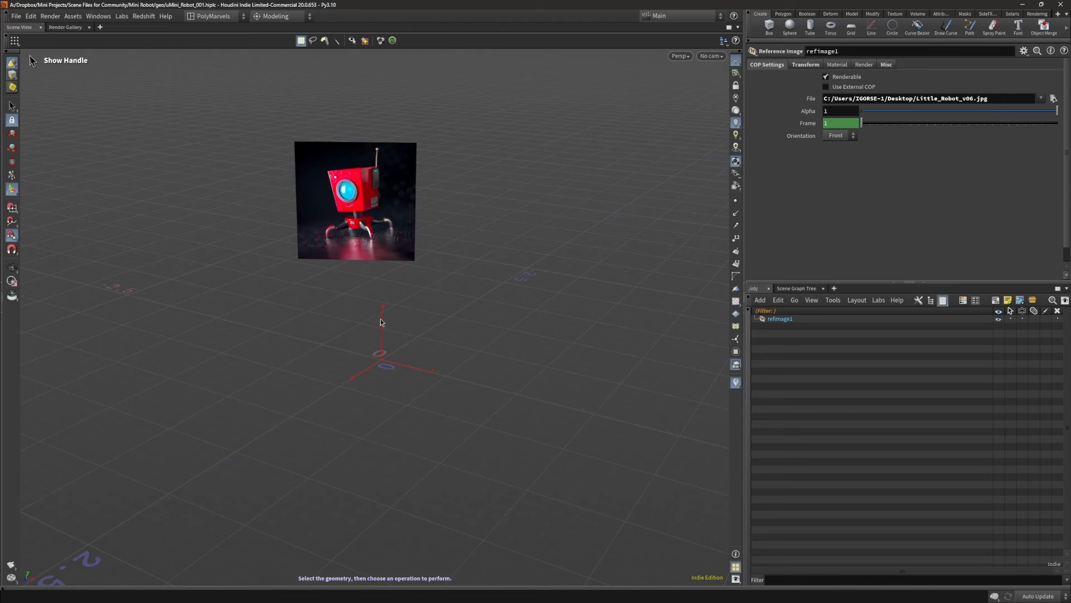
key("Escape")
right_click_drag(381, 358, 454, 326)
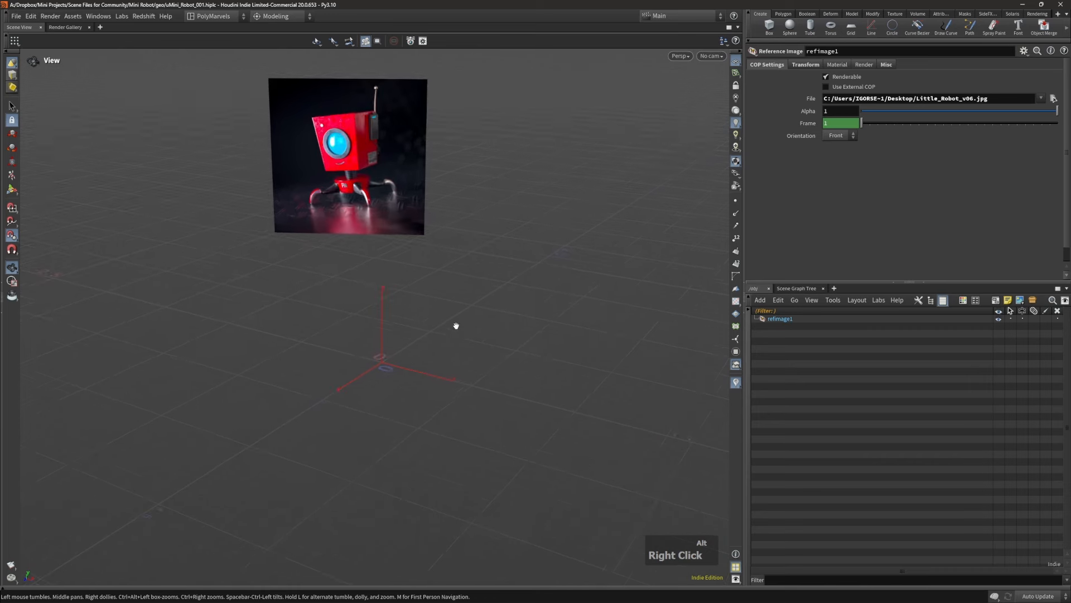
left_click(401, 349)
middle_click_drag(402, 349, 385, 359, "alt")
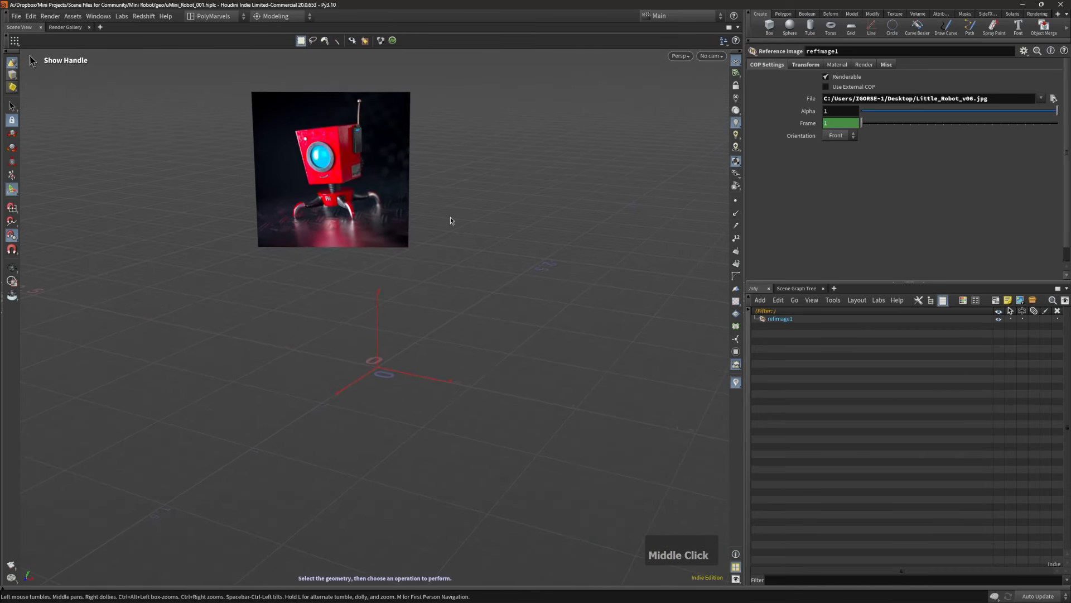
right_click_drag(394, 359, 401, 354, "alt")
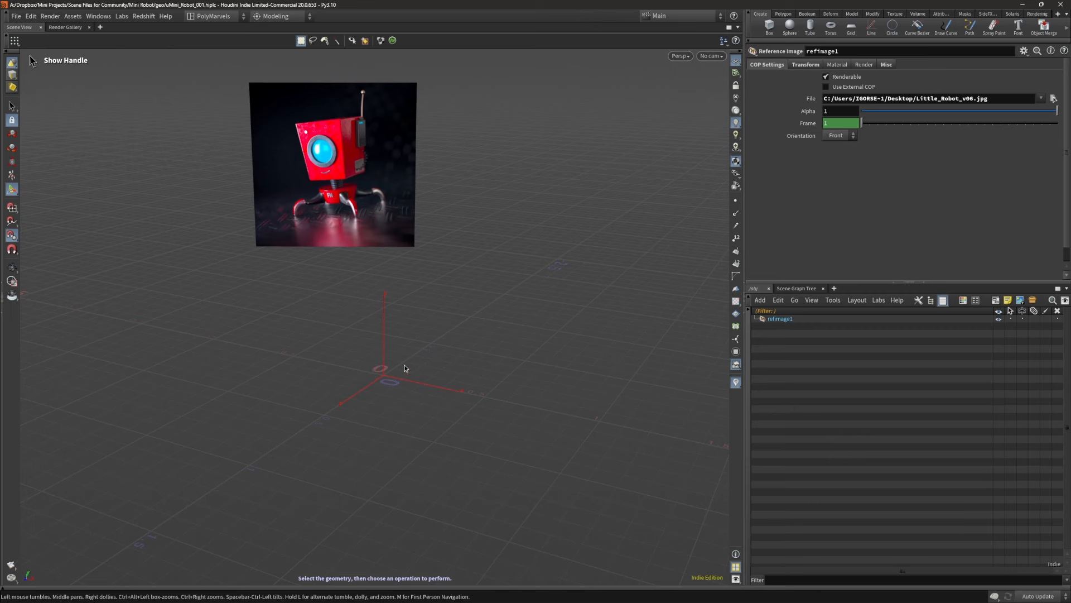
left_click_drag(454, 369, 447, 366, "alt")
middle_click_drag(416, 378, 391, 374, "alt")
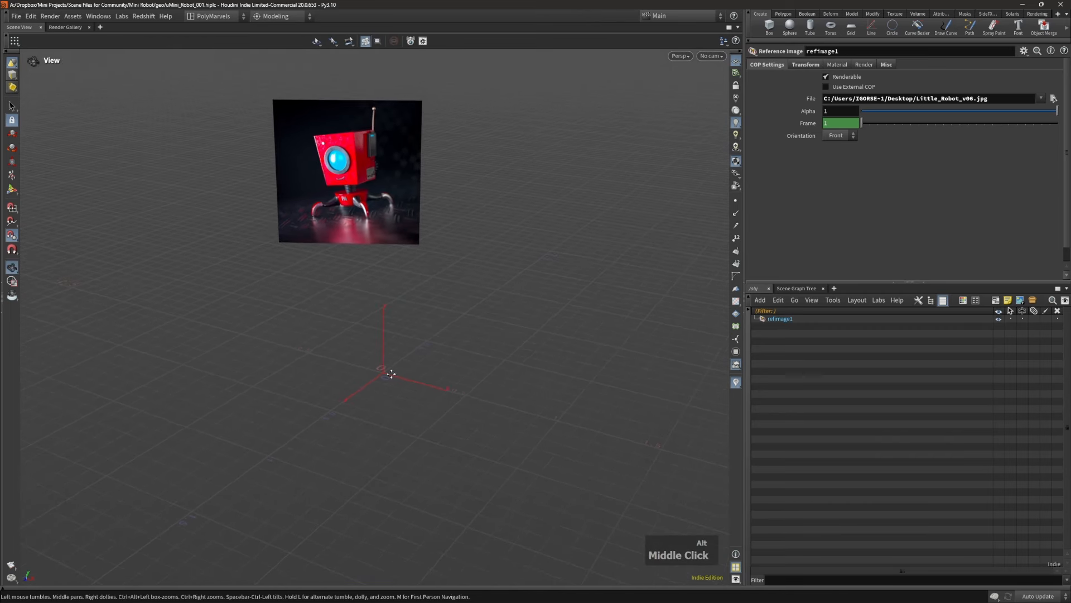
right_click_drag(391, 374, 407, 368, "alt")
middle_click_drag(406, 369, 430, 375, "alt")
right_click_drag(430, 376, 406, 378, "alt")
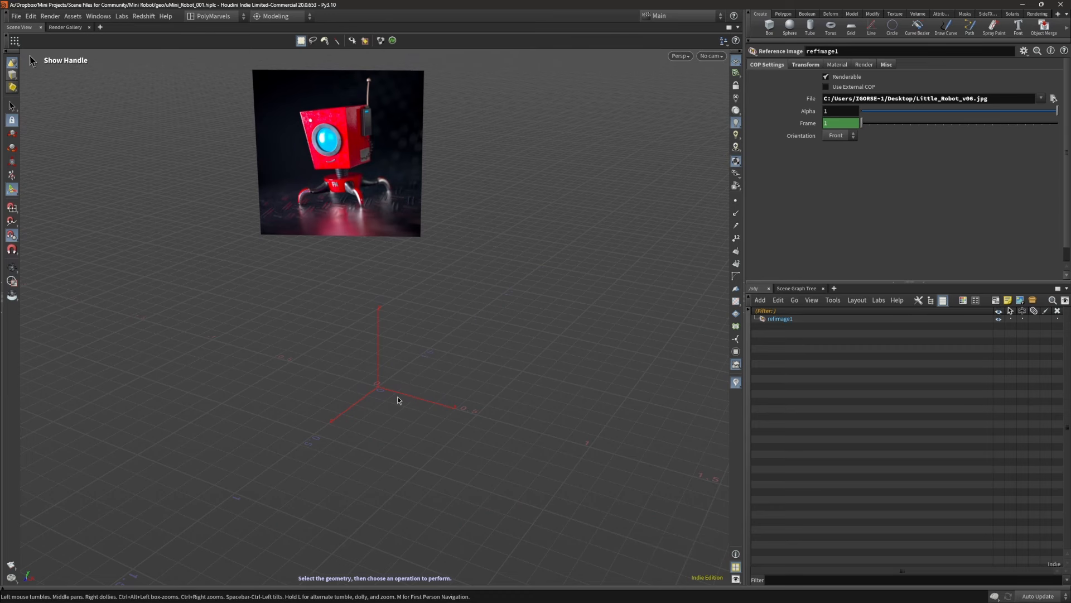
mouse_move(390, 375)
right_mouse_down("alt")
mouse_move(366, 371)
mouse_move(395, 375)
right_mouse_up("alt")
left_click(396, 376, "alt")
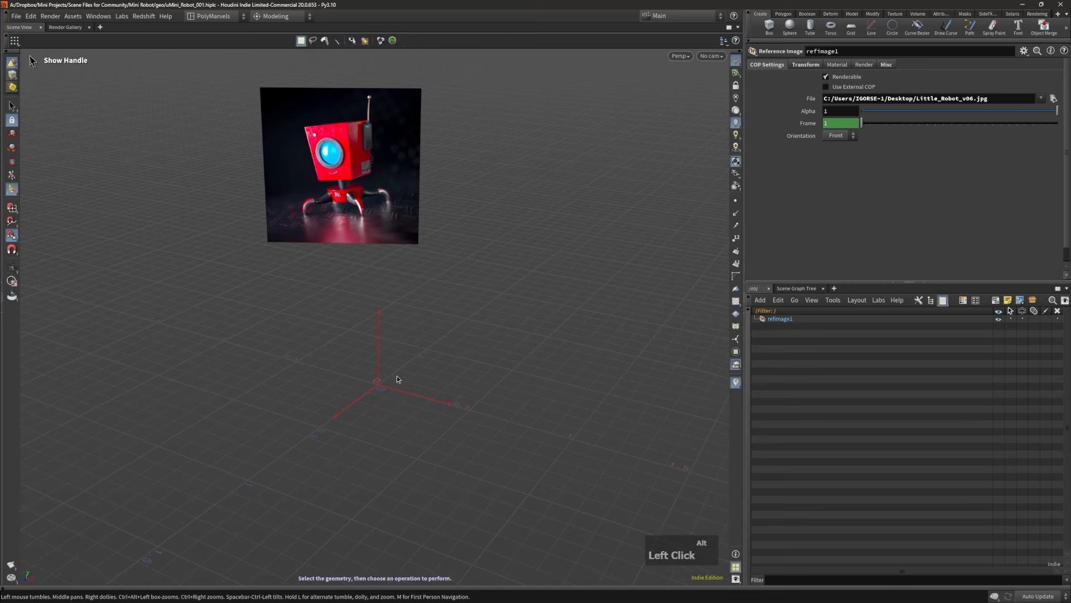
Step: Create a polygon tube at the origin, enter its geometry network, and flatten the tube to a height of about 0.105
key("c")
left_click(431, 367)
right_click(414, 396, "shift")
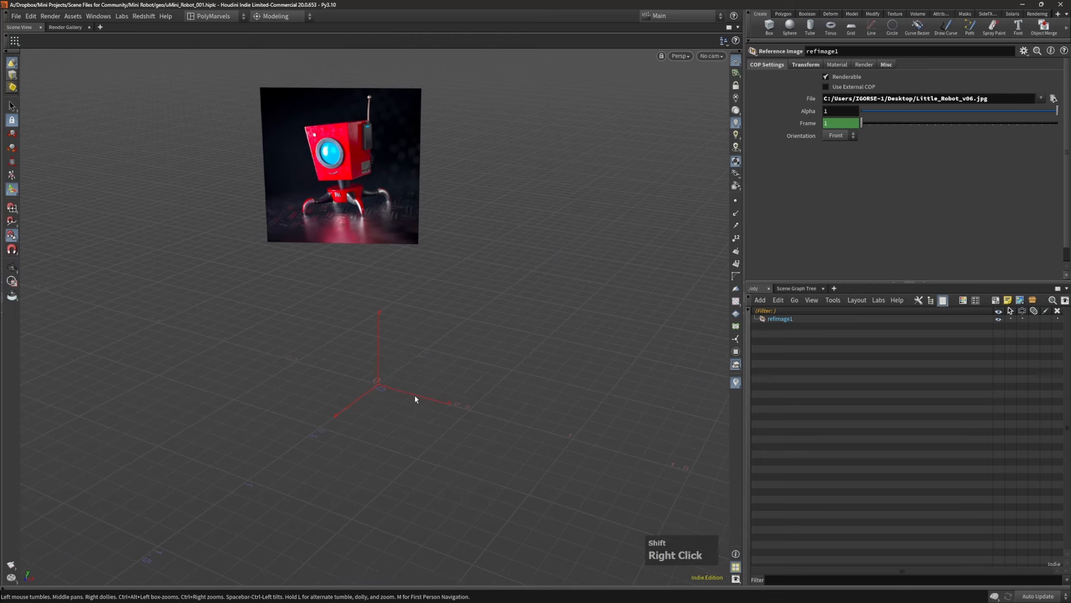
right_click_drag(426, 369, 345, 216, "alt")
key("i")
right_click_drag(418, 422, 389, 384, "alt")
left_click_drag(402, 330, 402, 384, "shift")
right_click_drag(426, 372, 465, 389, "alt")
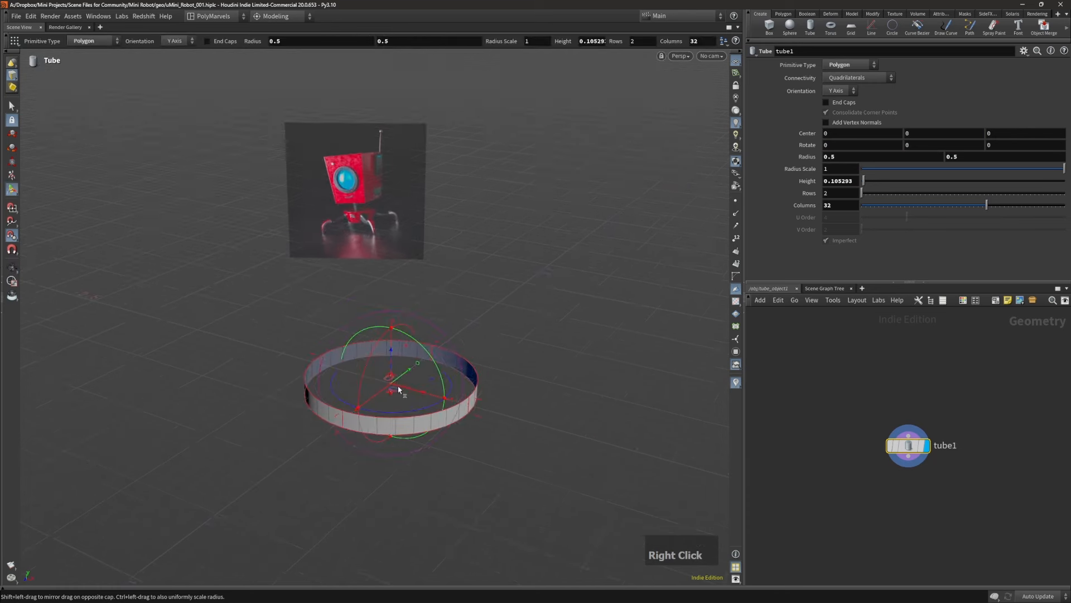
Step: Resize the tube to a height of about 0.143 and a radius of about 0.206, and turn on its end caps
left_click_drag(393, 384, 392, 374, "shift")
key("ctrl+z")
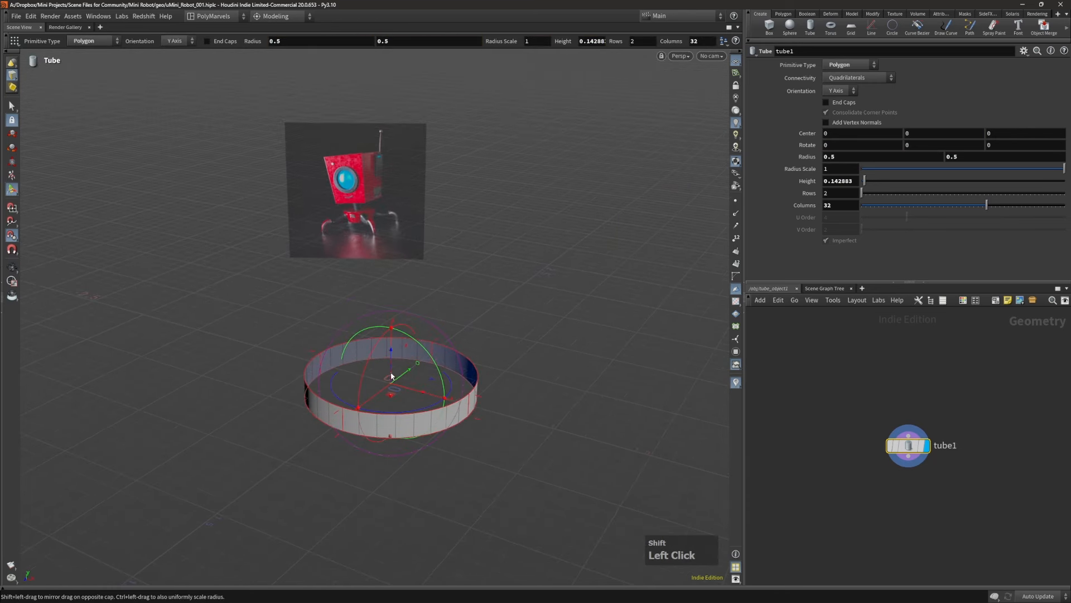
left_click_drag(475, 409, 420, 397, "shift")
right_click_drag(380, 363, 417, 372, "alt")
left_click_drag(418, 373, 421, 373, "alt")
left_click(838, 102)
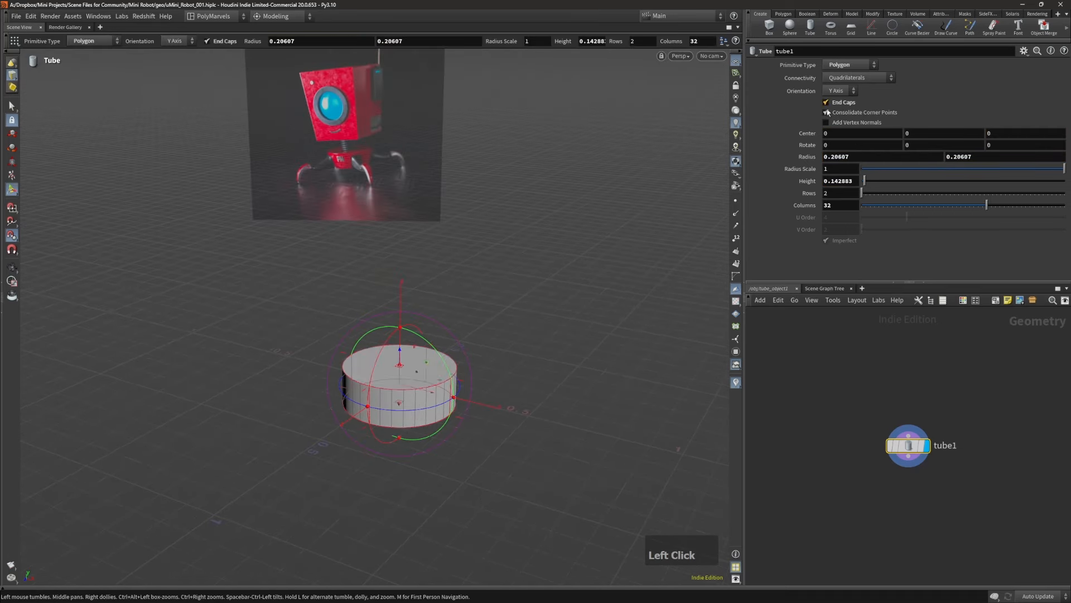
Step: Extrude the tube's top and bottom cap faces with an inset and collapse each inner face to its centre point
right_click_drag(386, 363, 397, 366, "alt")
left_click_drag(396, 366, 399, 379, "alt")
right_click_drag(435, 420, 426, 423, "alt")
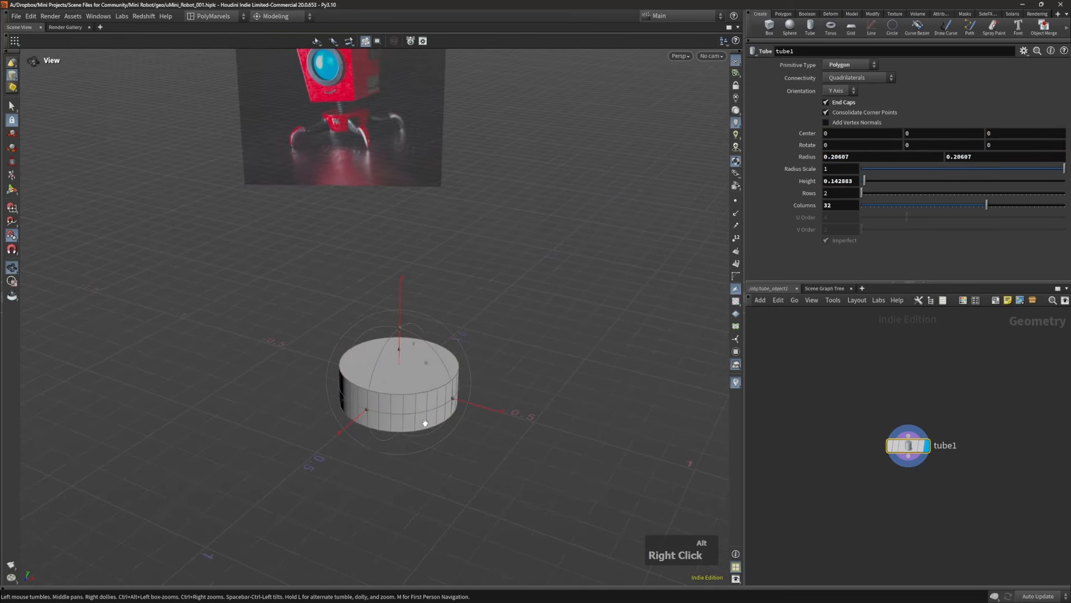
middle_click_drag(426, 423, 416, 422, "alt")
key("4")
left_click(401, 372)
left_click_drag(416, 406, 414, 274, "alt")
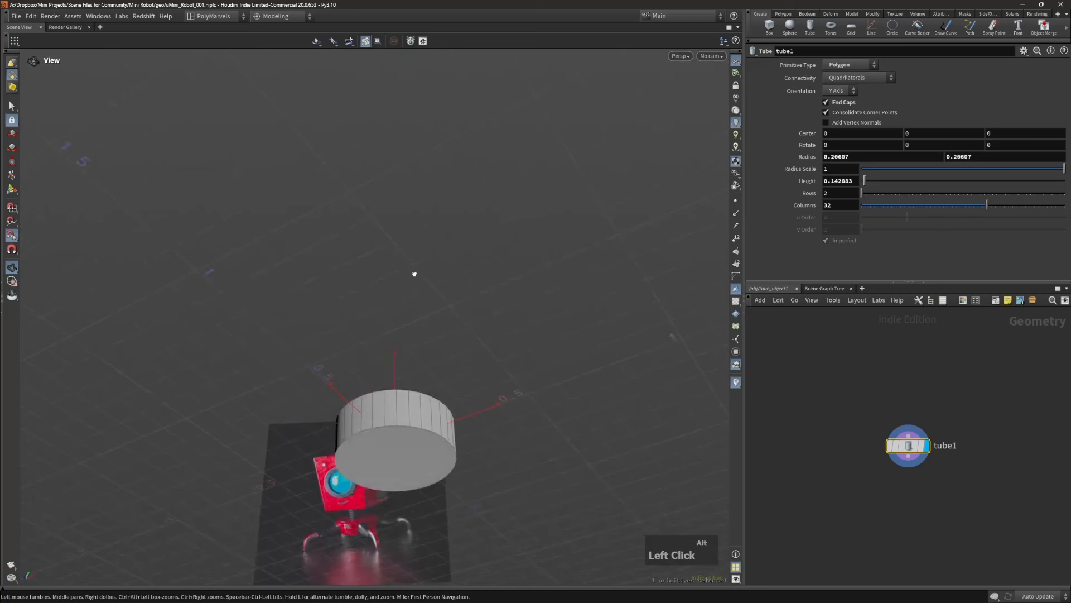
left_click(395, 445, "shift")
left_click_drag(397, 446, 422, 503, "alt")
key("e")
left_click_drag(410, 373, 404, 422, "alt")
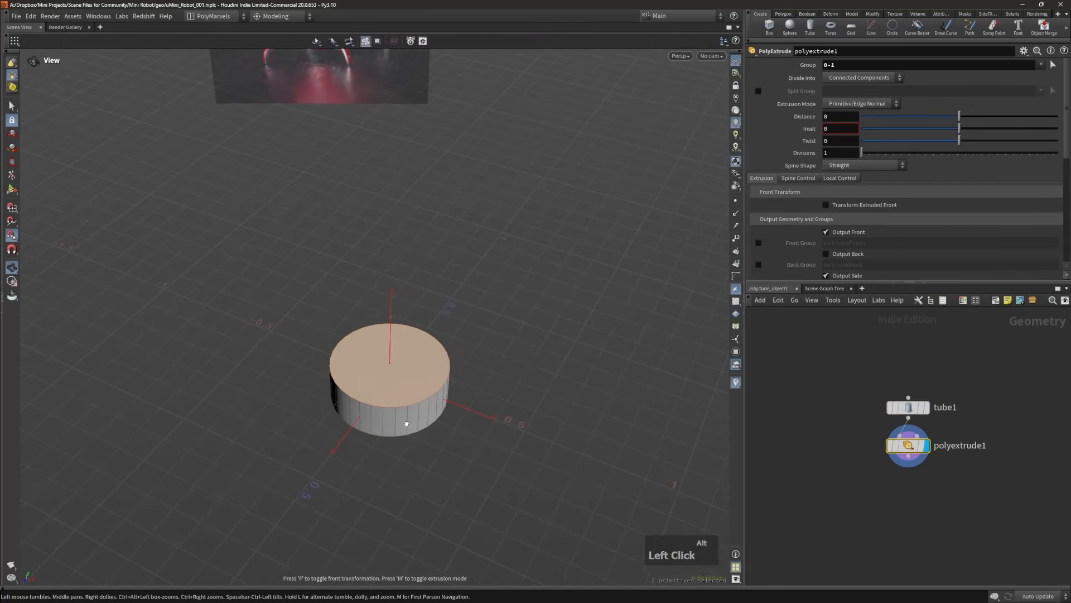
scroll(457, 377, "up", 8, "shift")
key("alt+c")
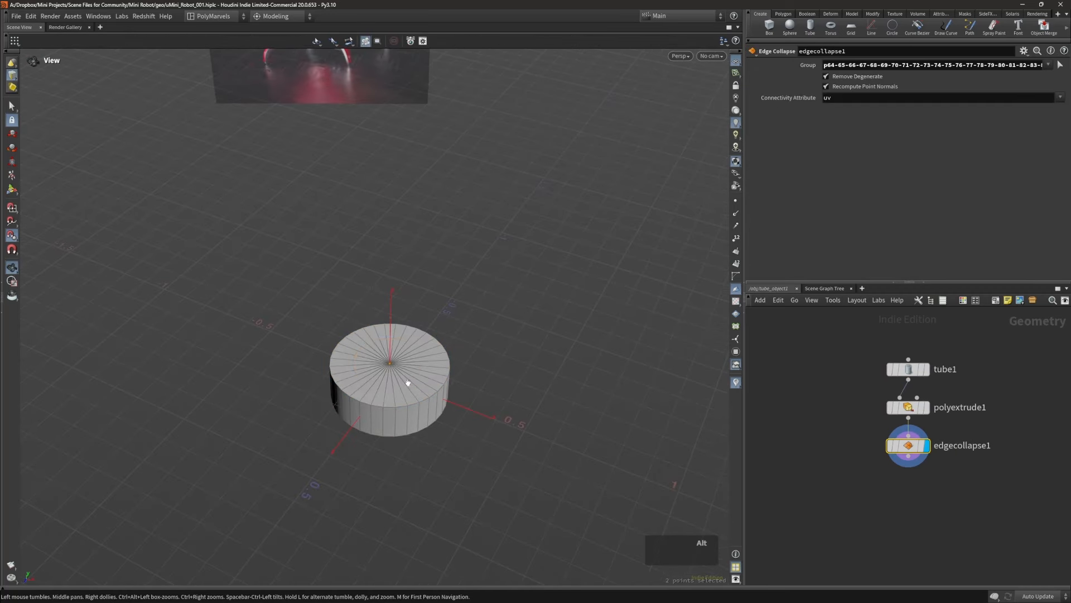
Step: Bevel the two cap centre points by about 0.089, with Slide on Ring Edges set to Always
right_click_drag(406, 383, 411, 397, "alt")
left_click_drag(411, 397, 414, 383, "alt")
right_click_drag(414, 383, 406, 380, "alt")
key("alt+b")
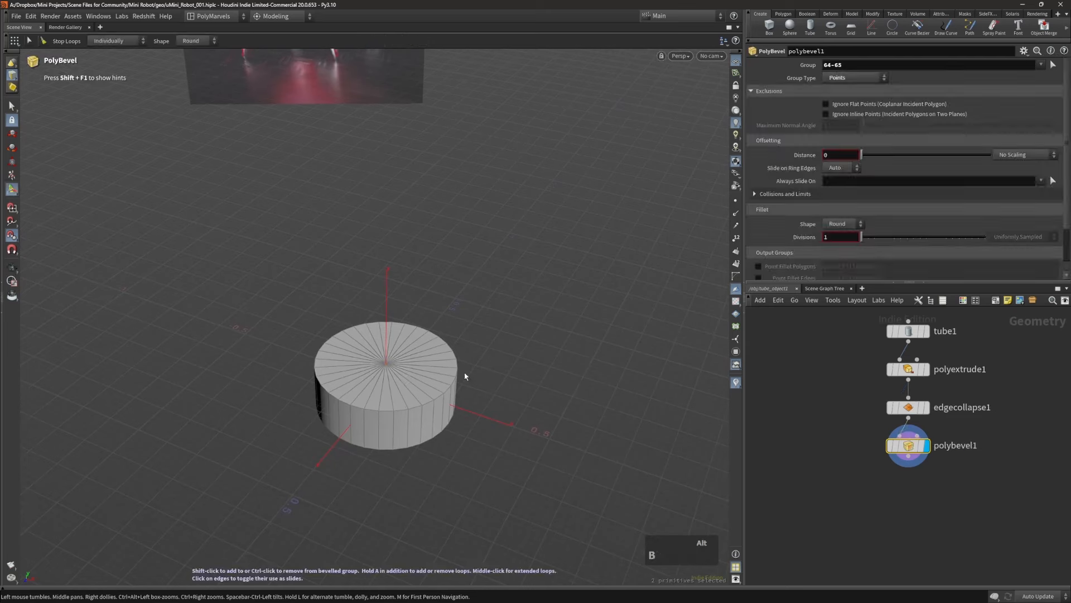
left_click_drag(471, 354, 464, 359)
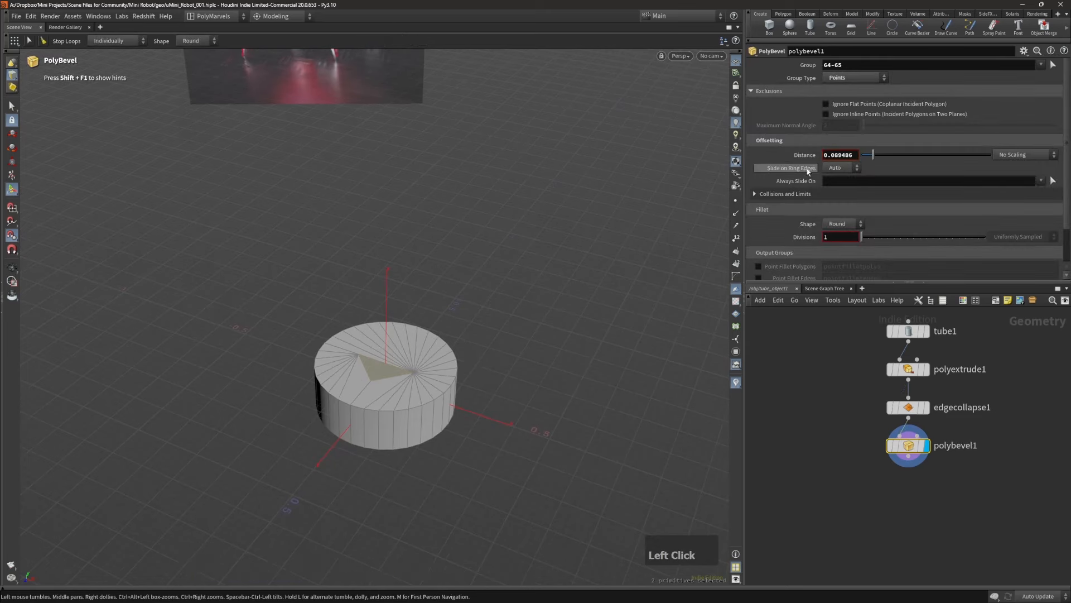
left_click(835, 167)
left_click(835, 188)
Step: Bridge the two round centre faces on the top and bottom caps to cut a hole through the cylinder
right_click_drag(460, 372, 440, 371, "alt")
left_click_drag(441, 371, 411, 240, "alt")
left_click(409, 451, "shift")
right_click(525, 396, "shift")
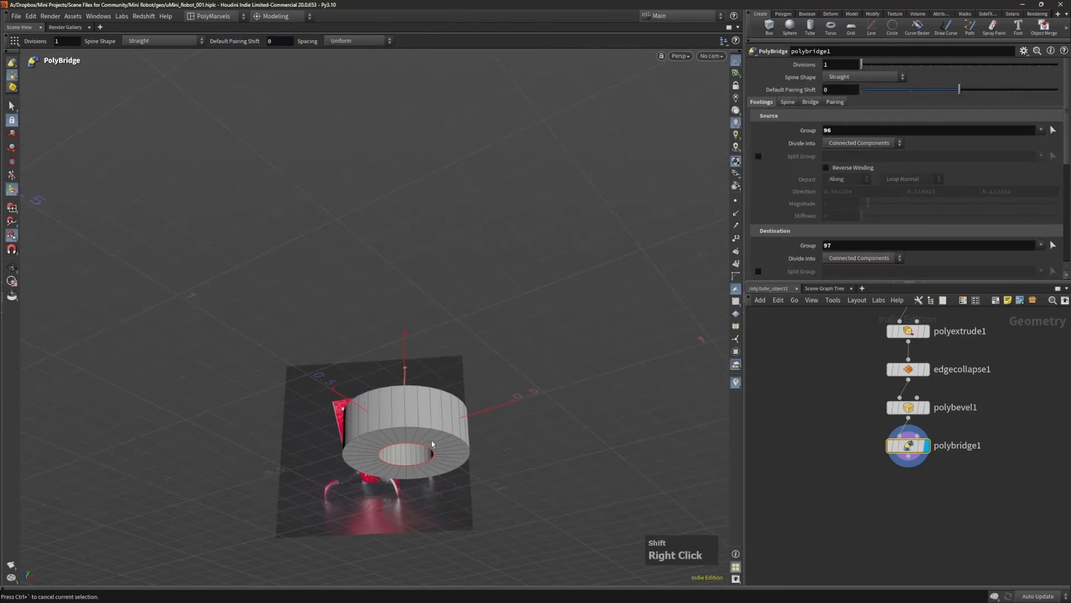
Step: Go back to the centre-point bevel and reduce its distance to about 0.069 for a narrower hole
left_click_drag(447, 413, 420, 508, "alt")
right_click_drag(434, 368, 462, 361, "alt")
mouse_move(456, 357)
left_mouse_down("alt")
mouse_move(471, 372)
mouse_move(450, 363)
left_mouse_up("alt")
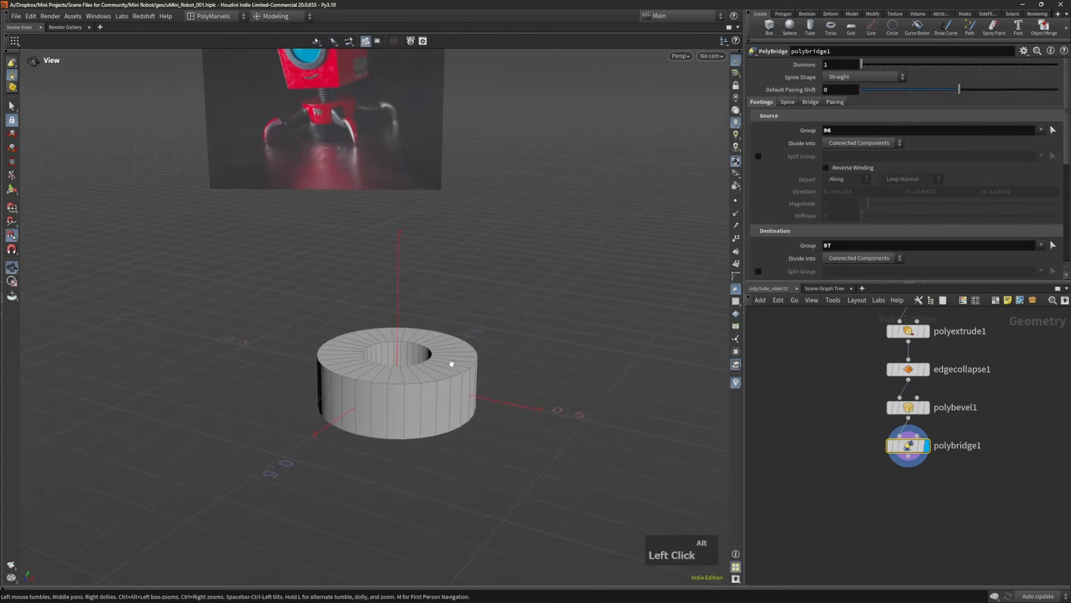
right_click_drag(449, 364, 436, 371, "alt")
left_click_drag(436, 371, 454, 394, "alt")
middle_click_drag(463, 356, 461, 375, "alt")
key("Page_Up")
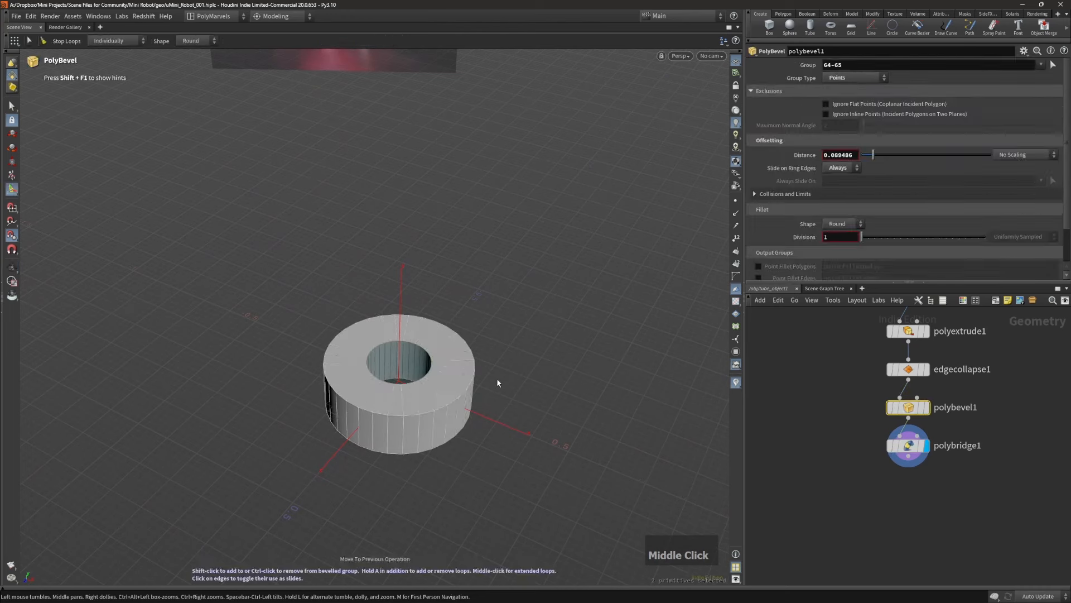
left_click(547, 393)
mouse_move(546, 394)
left_mouse_down()
mouse_move(535, 390)
mouse_move(537, 402)
left_mouse_up()
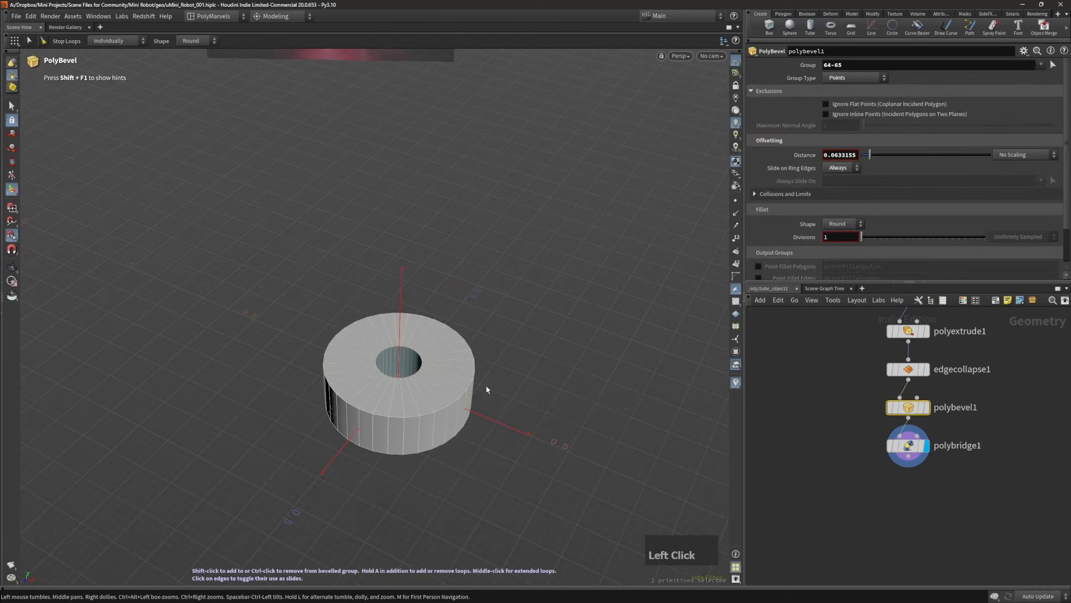
middle_click_drag(485, 345, 486, 345, "alt")
left_click_drag(426, 369, 418, 382, "alt")
middle_click_drag(426, 376, 422, 328, "alt")
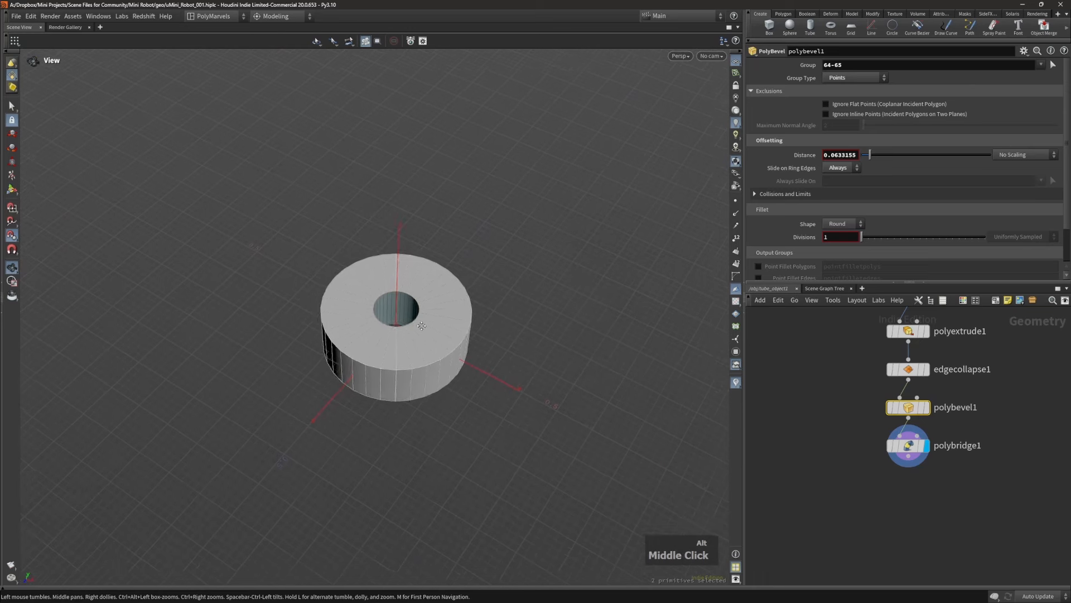
left_click_drag(513, 328, 474, 316)
right_click_drag(474, 316, 438, 323, "alt")
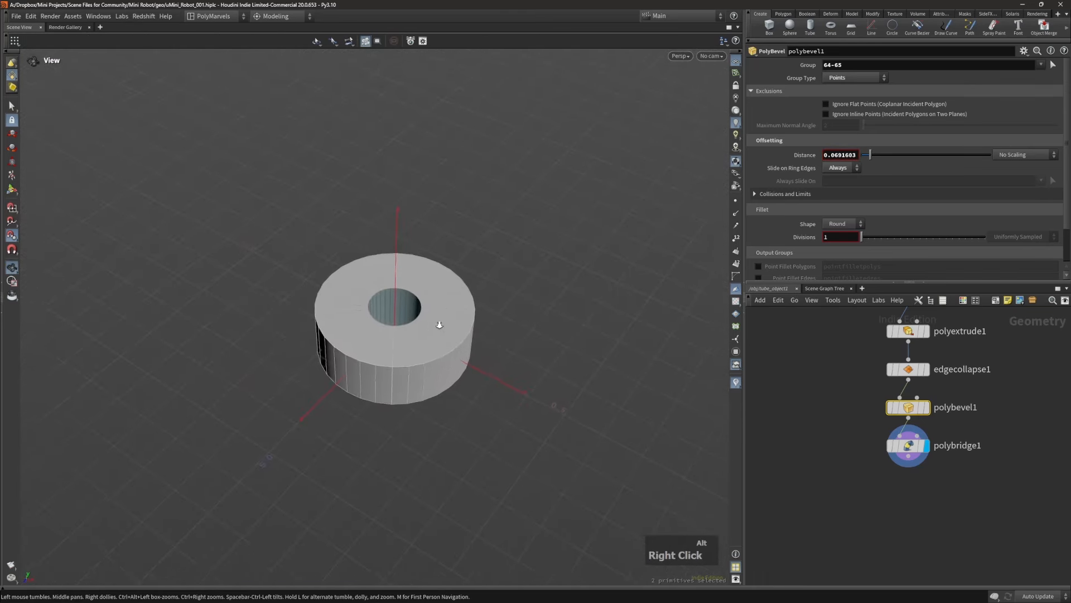
left_click_drag(438, 323, 441, 337, "alt")
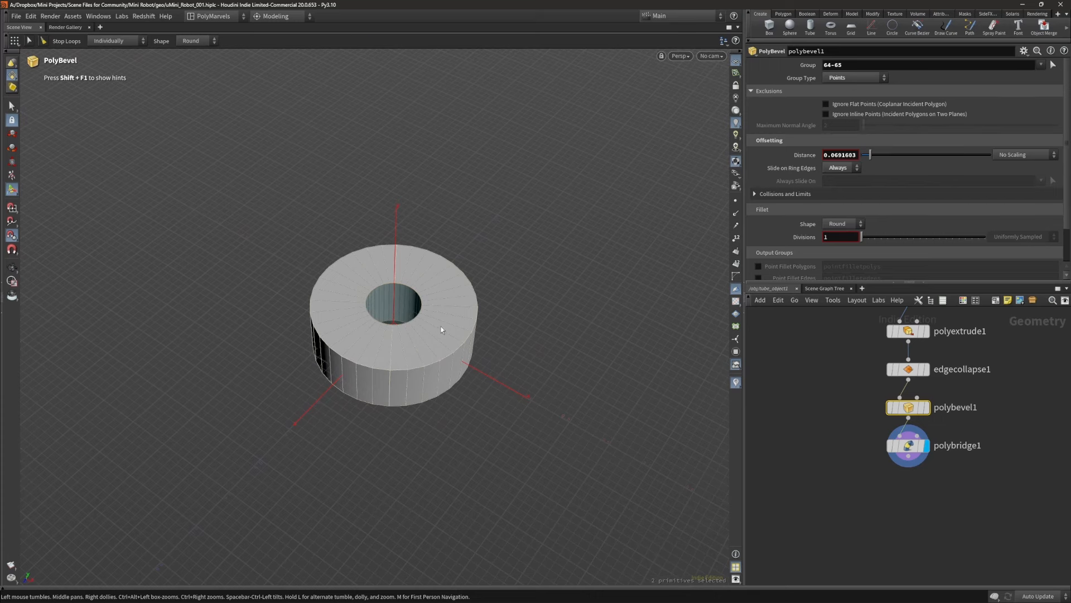
Step: Go to the tube node at the start of the chain and reduce its second radius to about 0.184
left_click_drag(440, 329, 409, 325, "alt")
key("Home")
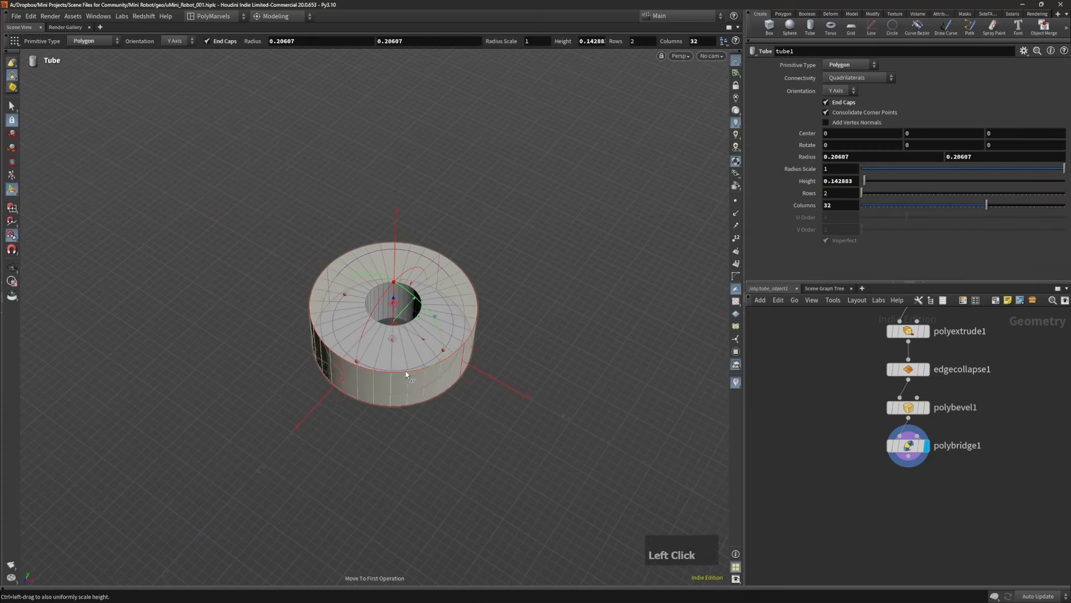
left_click_drag(469, 395, 416, 342)
right_click_drag(416, 342, 421, 342, "alt")
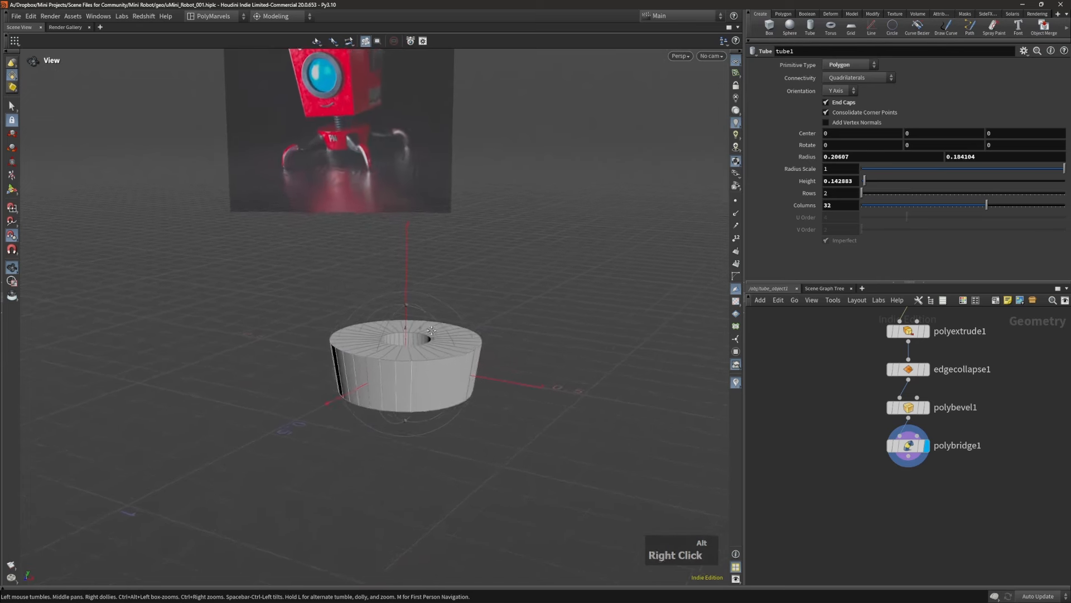
middle_click_drag(420, 342, 412, 356, "alt")
right_click_drag(413, 356, 390, 356, "alt")
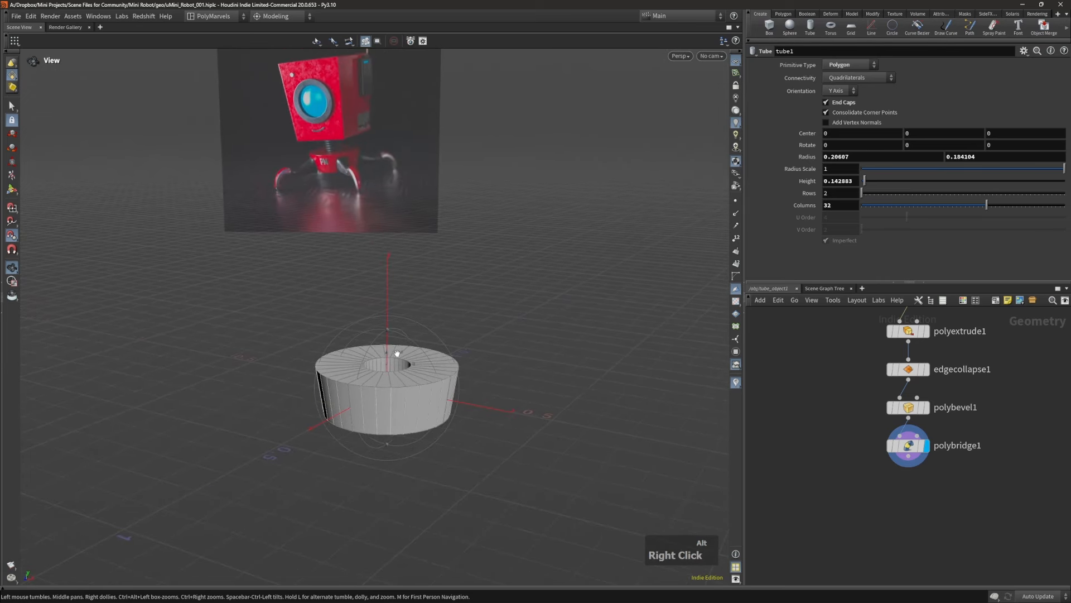
Step: Return to the PolyBridge node and hide the parameter pane so the network fills the side area
key("Return")
key("Escape")
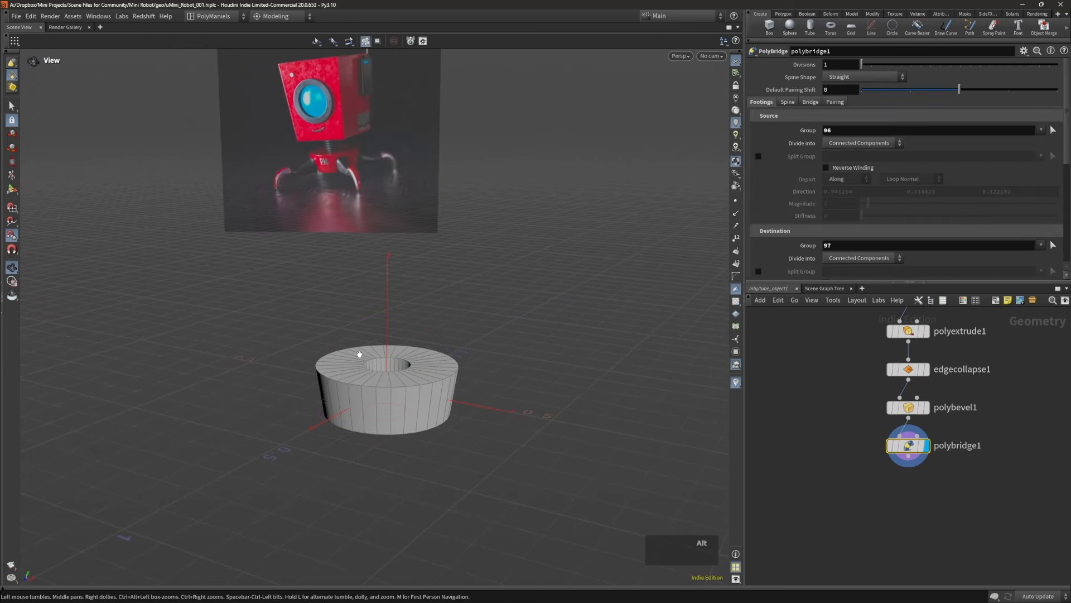
middle_click_drag(365, 354, 359, 349, "alt")
middle_click_drag(869, 429, 862, 461)
key("q")
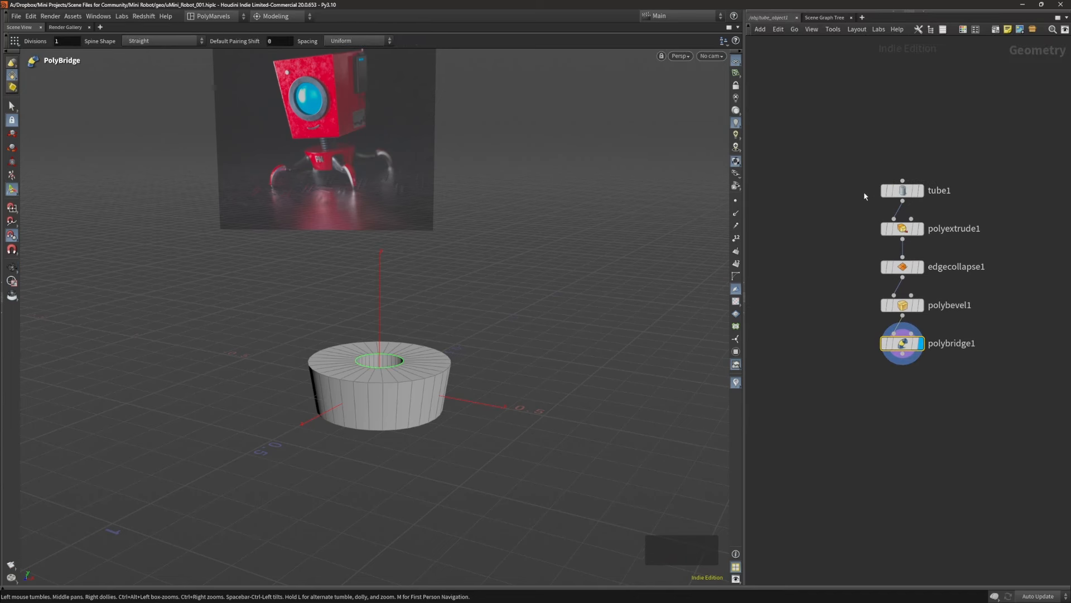
Step: Step node by node from the PolyBridge up to the tube, back down, and up to the tube again
key("Page_Up")
key("Page_Up")
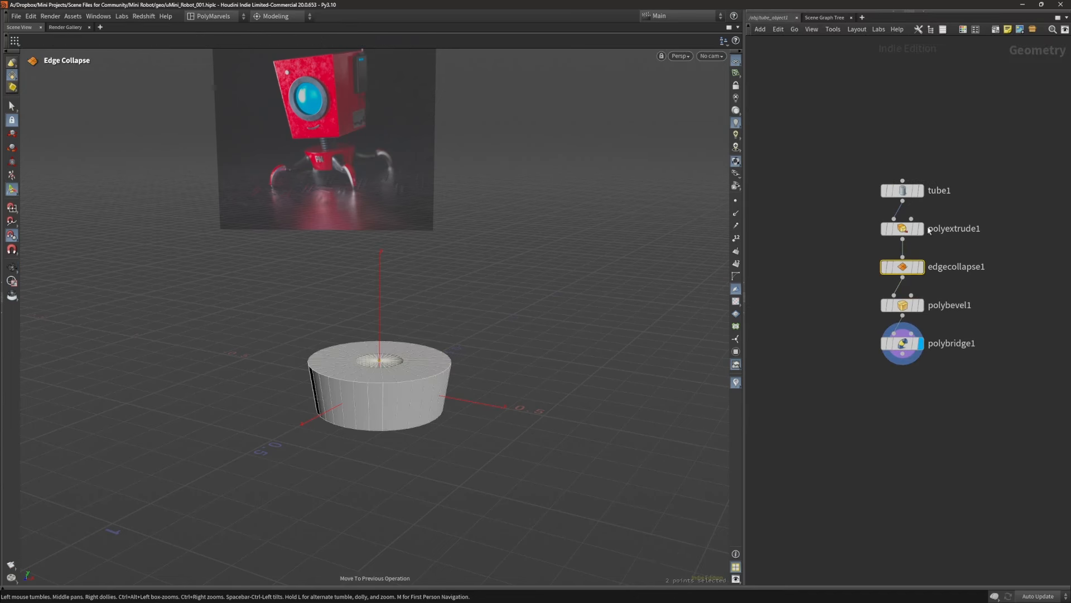
key("Page_Up")
key("Page_Up")
key("Page_Down")
key("Page_Down")
key("Page_Down")
key("Page_Down")
key("Page_Up")
key("Page_Up")
key("Page_Up")
key("Page_Up")
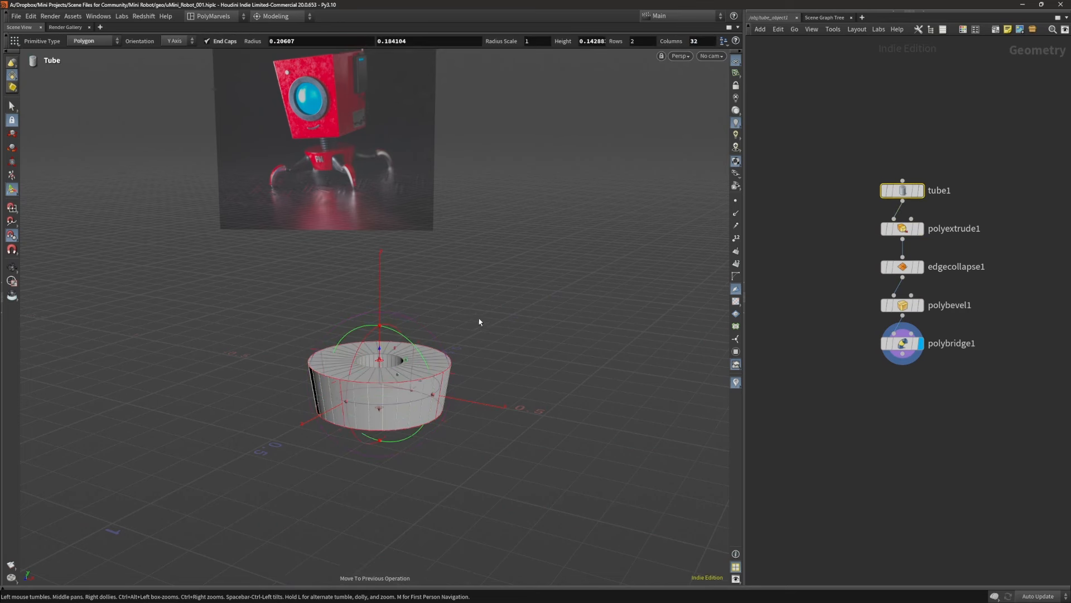
Step: Step from the tube down to the PolyBridge, and jump straight to the first node and back to the last
right_click_drag(478, 319, 452, 300, "alt")
left_click_drag(452, 302, 440, 355, "alt")
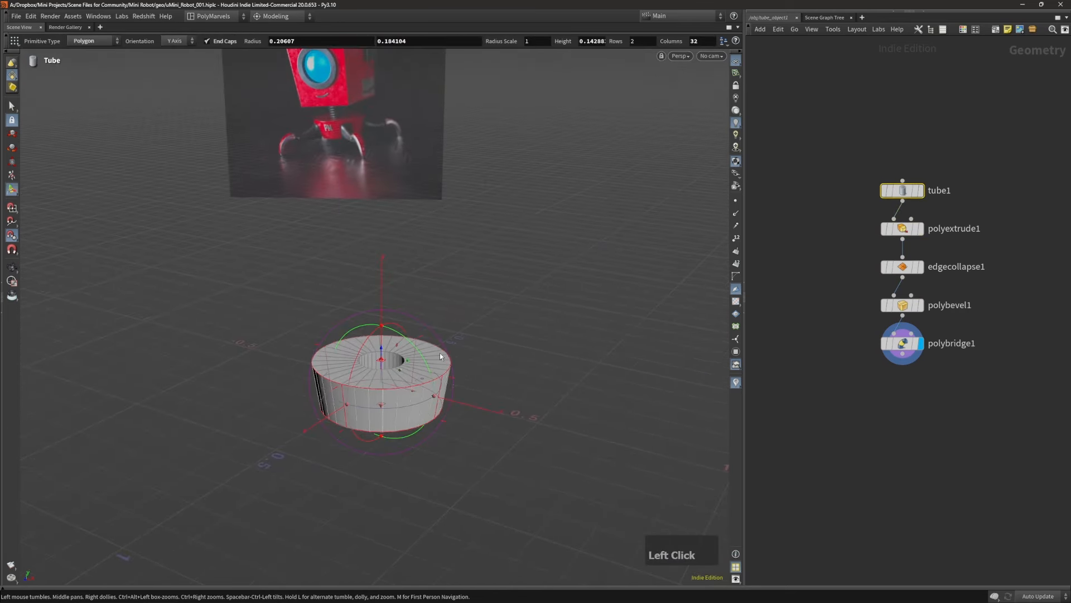
key("Page_Down")
key("Page_Down")
key("Page_Down")
key("Page_Down")
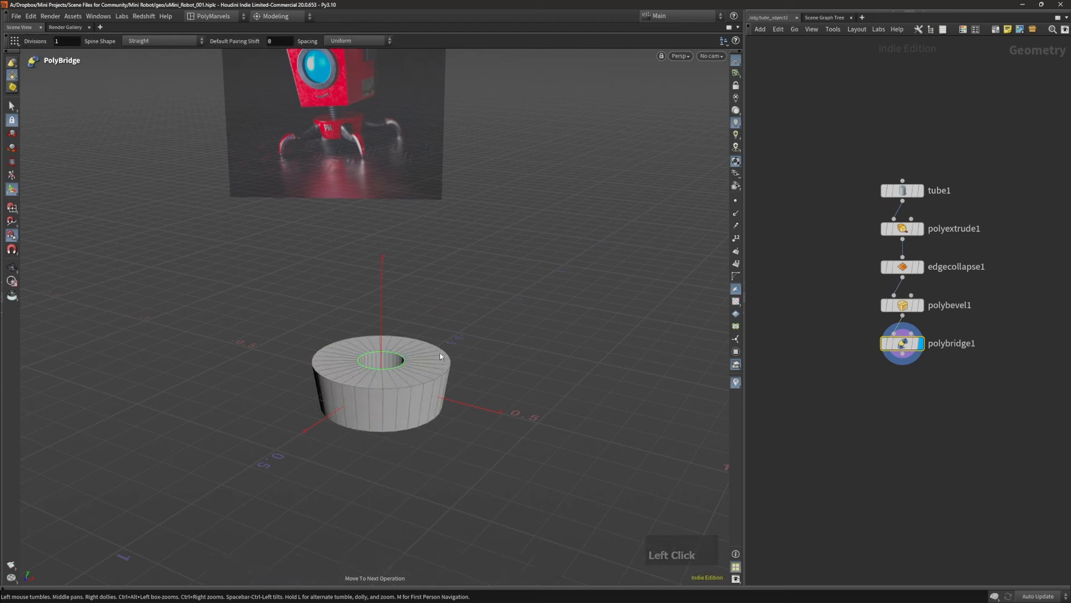
key("Home")
key("End")
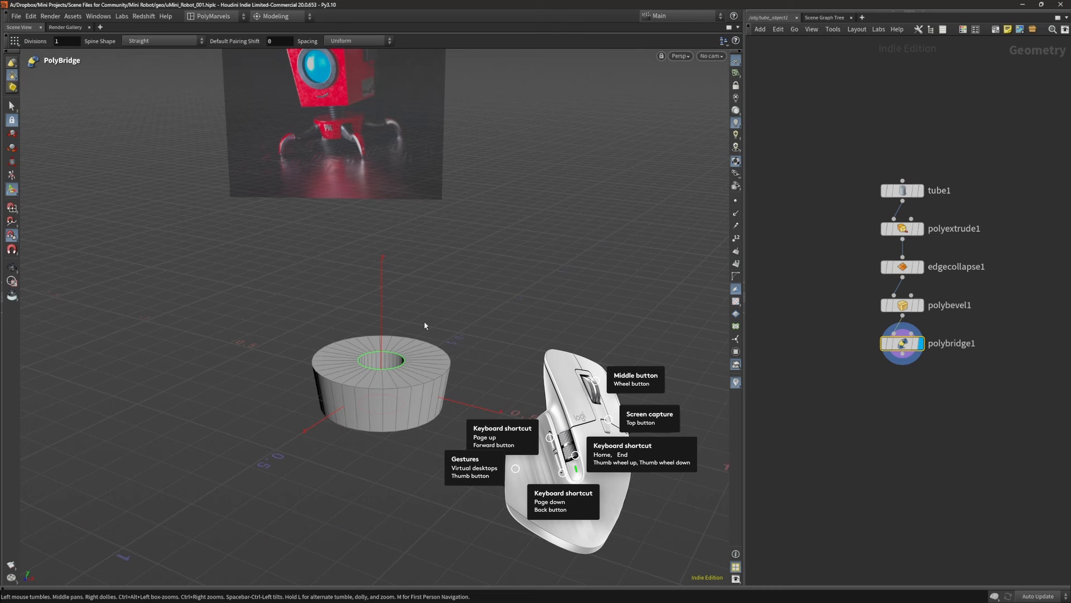
Step: Step three nodes up the chain and back, and jump once more between the first and last nodes
key("Page_Up")
key("Page_Up")
key("Page_Up")
key("Page_Down")
key("Page_Down")
key("Page_Down")
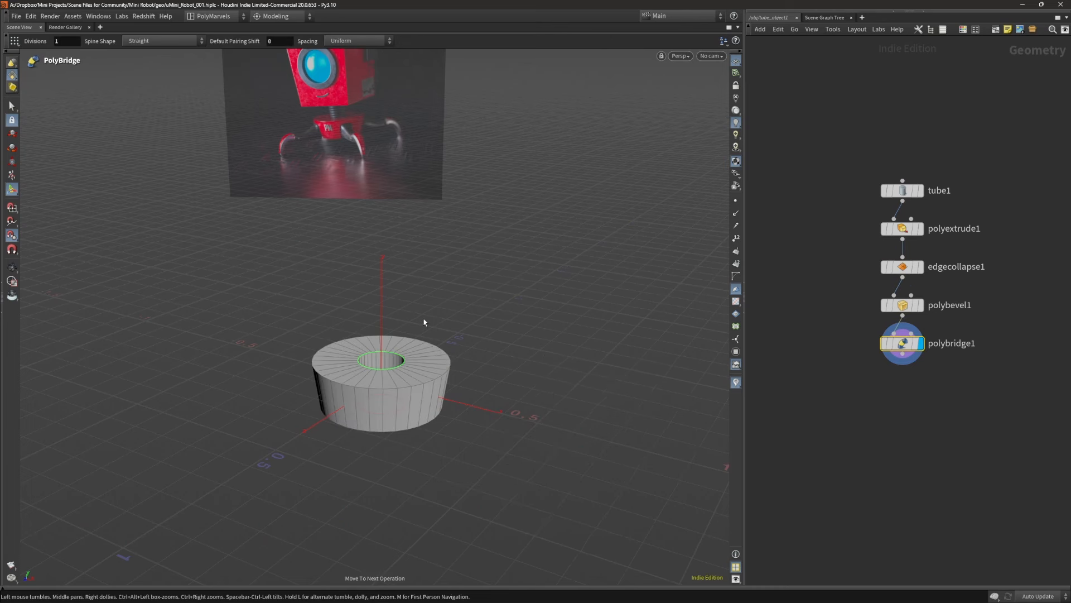
key("Home")
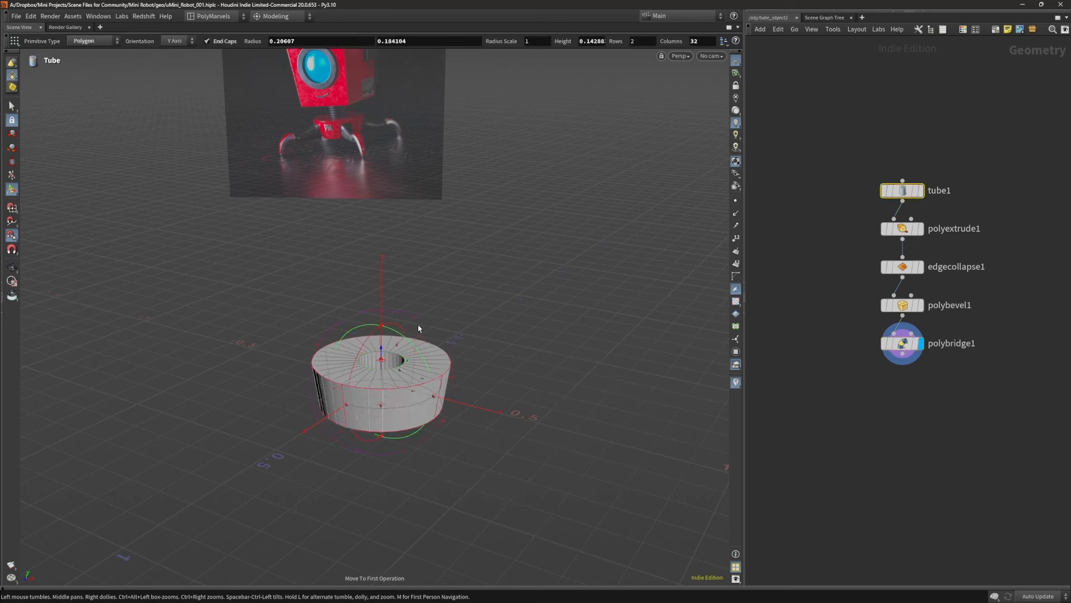
key("End")
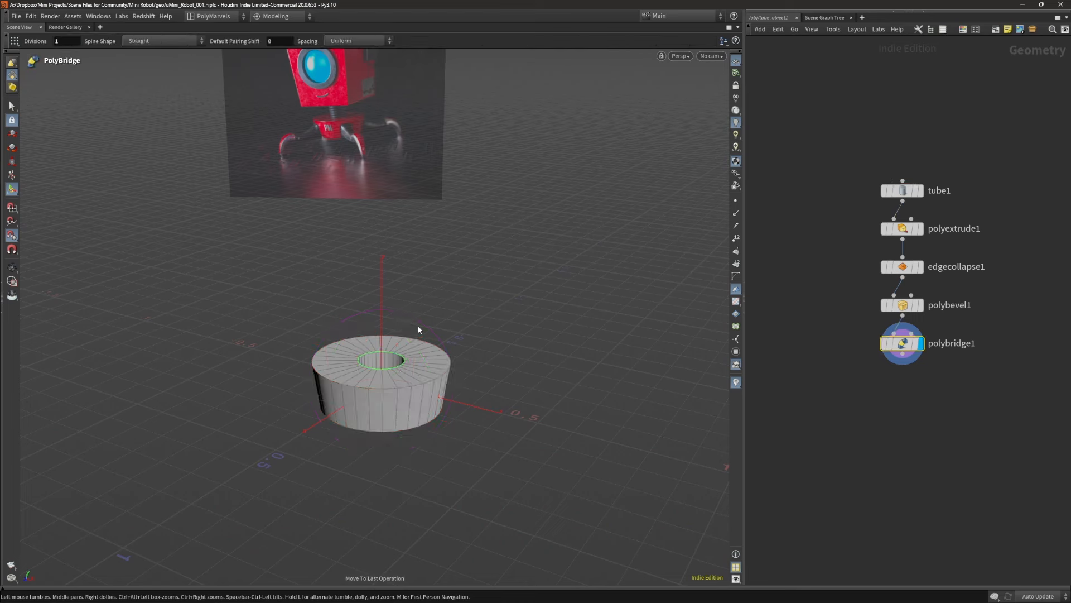
key("Escape")
left_click_drag(413, 326, 411, 373, "alt")
middle_click_drag(410, 373, 385, 339, "alt")
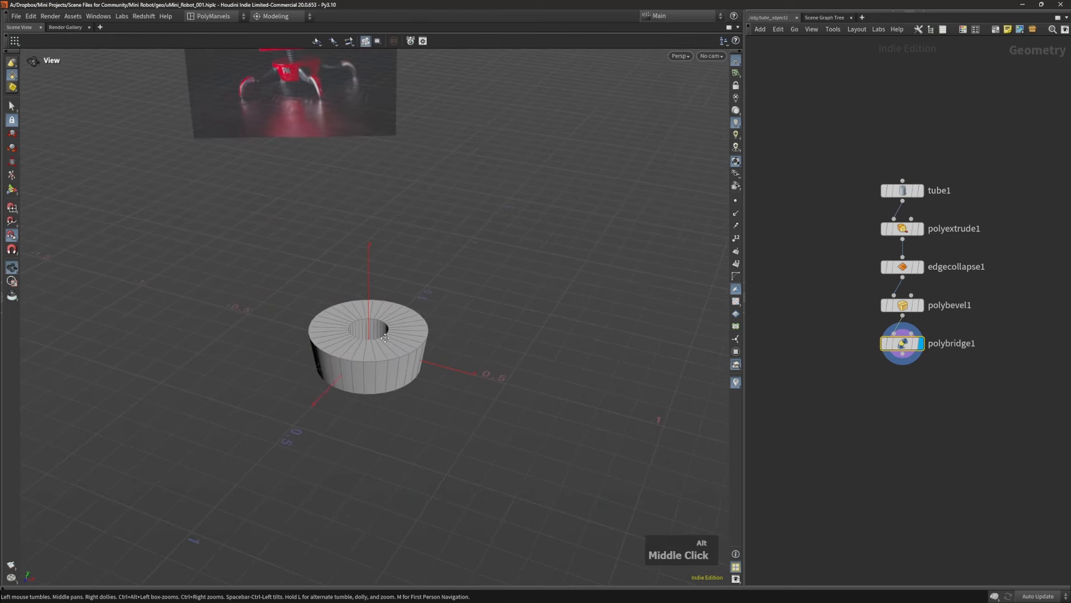
right_click_drag(415, 316, 390, 318, "alt")
middle_click_drag(390, 318, 394, 319, "alt")
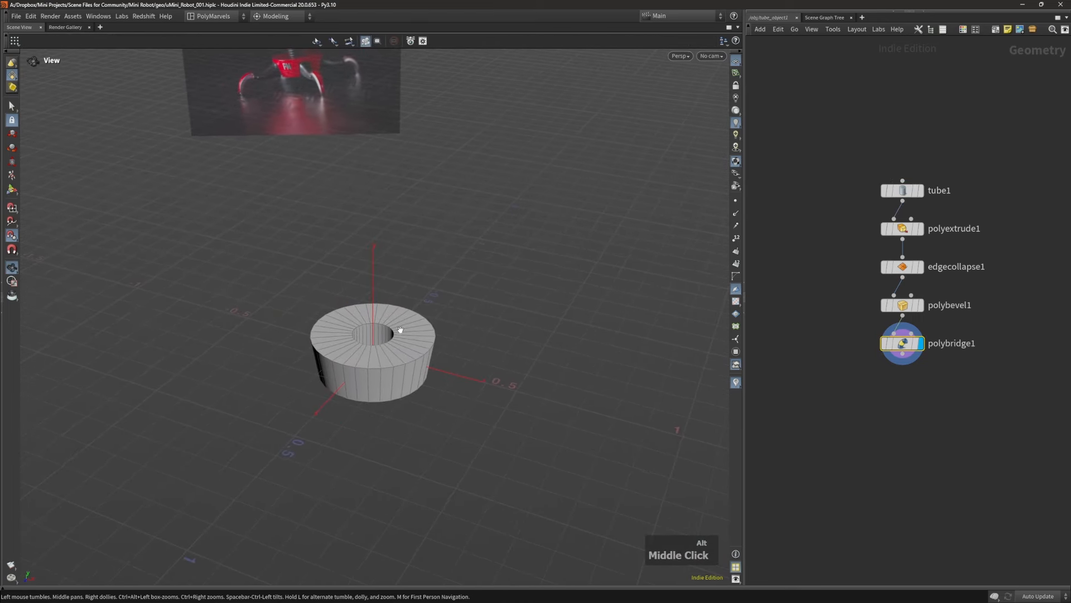
right_click_drag(394, 319, 411, 333, "alt")
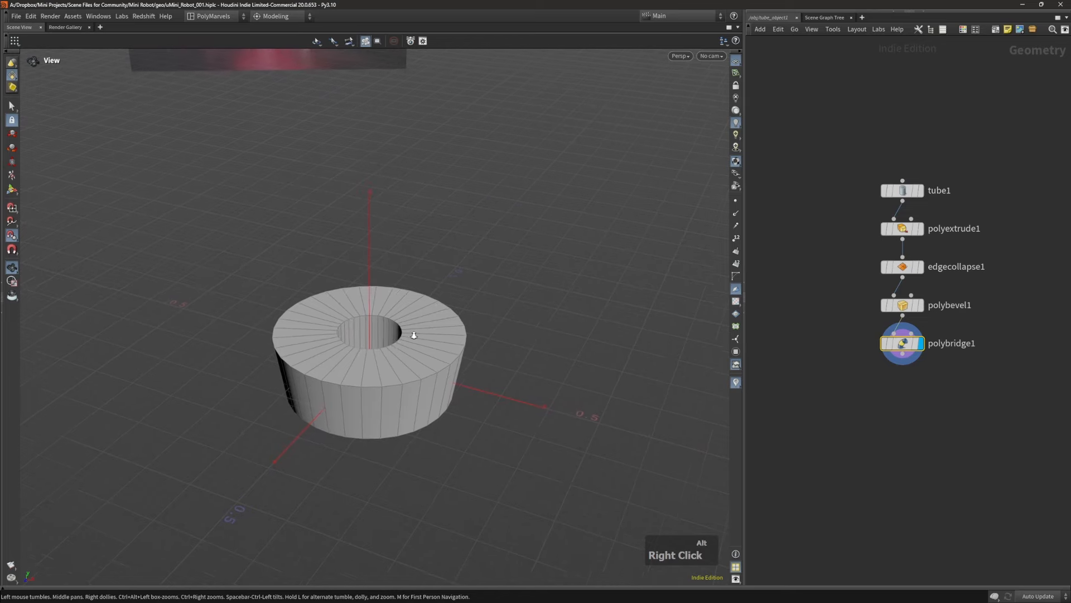
mouse_move(411, 333)
left_mouse_down("alt")
mouse_move(399, 358)
mouse_move(400, 335)
left_mouse_up("alt")
right_click_drag(399, 334, 367, 345, "alt")
key("Return")
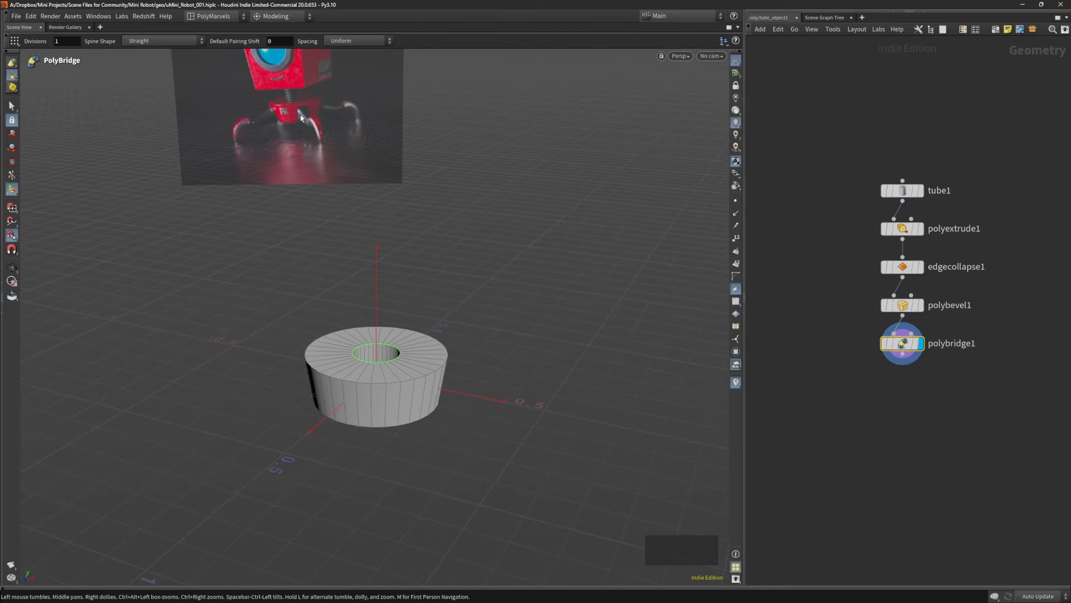
Step: Select all edges of the pierced cylinder, bevel them to a narrow width, and raise the bevel divisions
middle_click_drag(392, 403, 388, 372, "alt")
mouse_move(388, 373)
right_mouse_down("alt")
mouse_move(433, 347)
mouse_move(387, 374)
right_mouse_up("alt")
mouse_move(387, 373)
left_mouse_down("alt")
mouse_move(363, 335)
mouse_move(387, 376)
left_mouse_up("alt")
right_click_drag(388, 375, 363, 366, "alt")
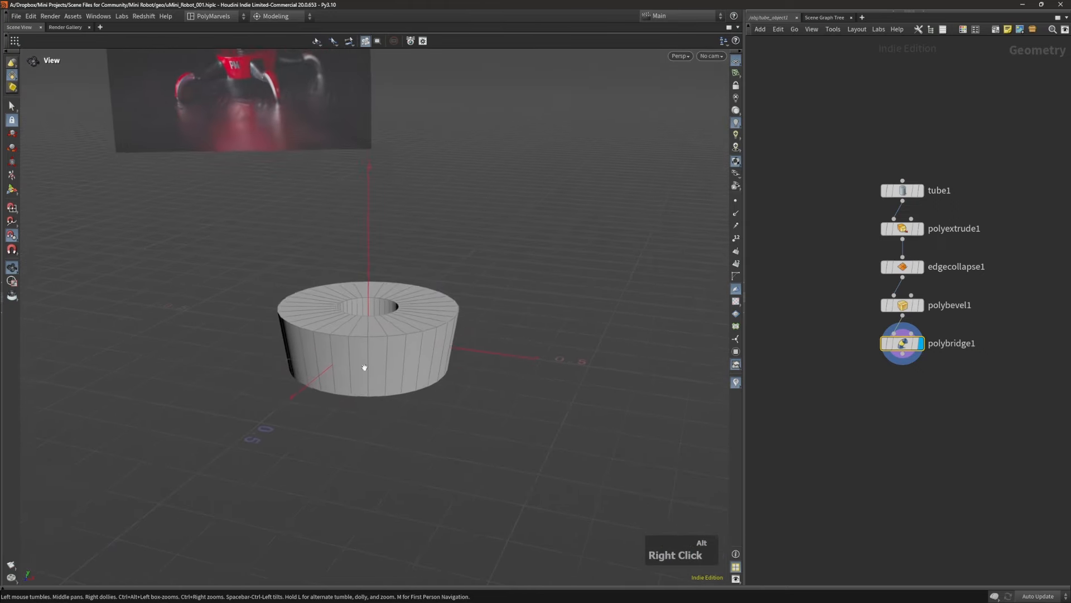
middle_click_drag(363, 366, 391, 369, "alt")
right_click_drag(390, 380, 377, 359, "alt")
key("3")
key("n")
key("b")
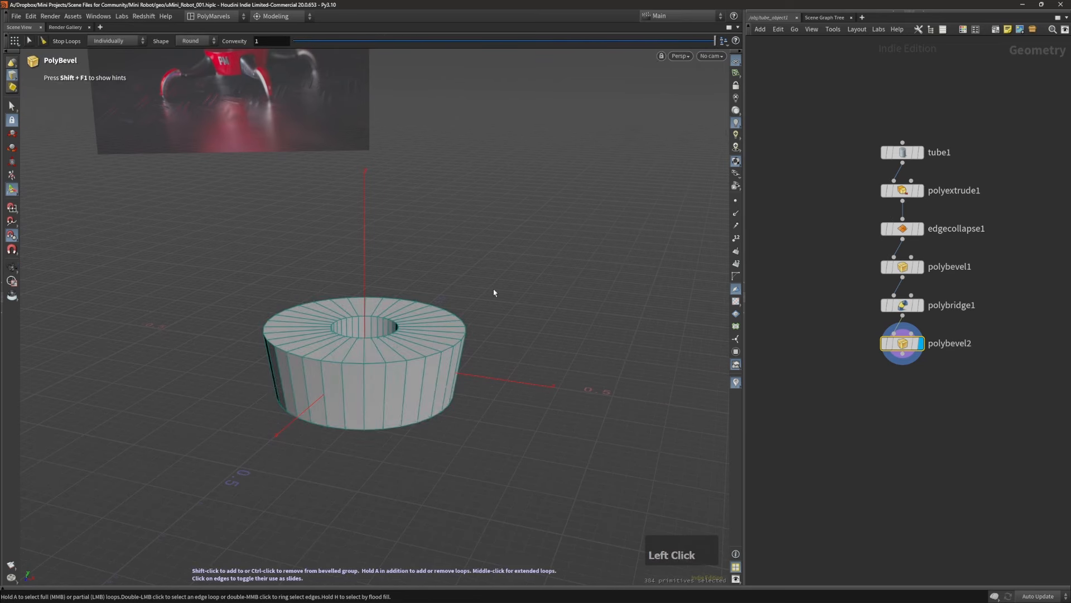
right_click_drag(489, 334, 499, 308, "alt")
left_click_drag(500, 305, 506, 302)
scroll(505, 302, "up", 1)
right_click(461, 308)
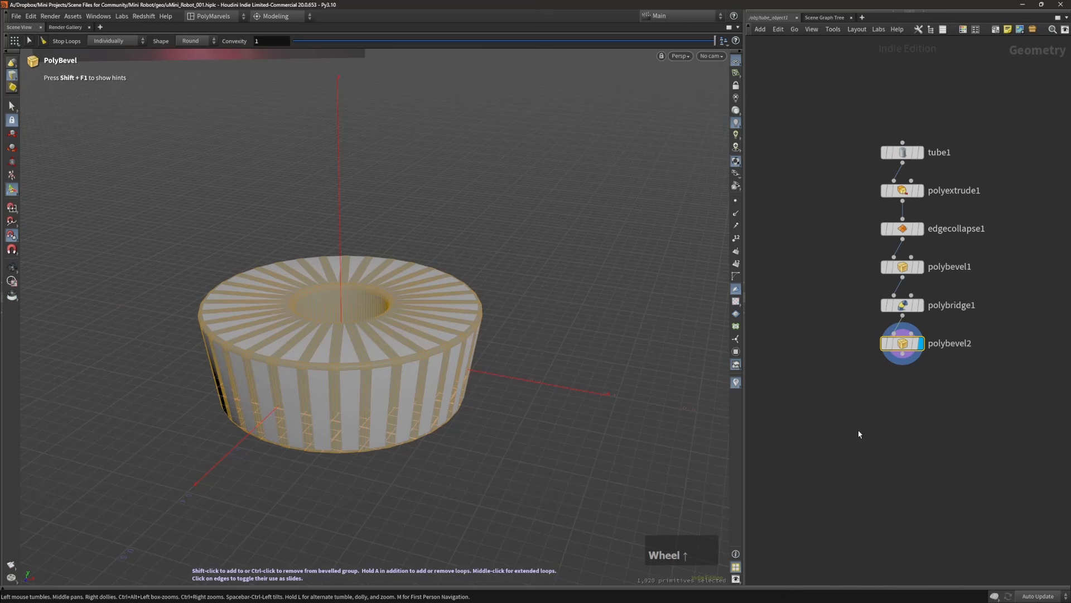
Step: Make the bevel ignore flat edges, with a maximum normal angle of about 33.1, so only the sharp rims are bevelled
right_click_drag(859, 433, 868, 444)
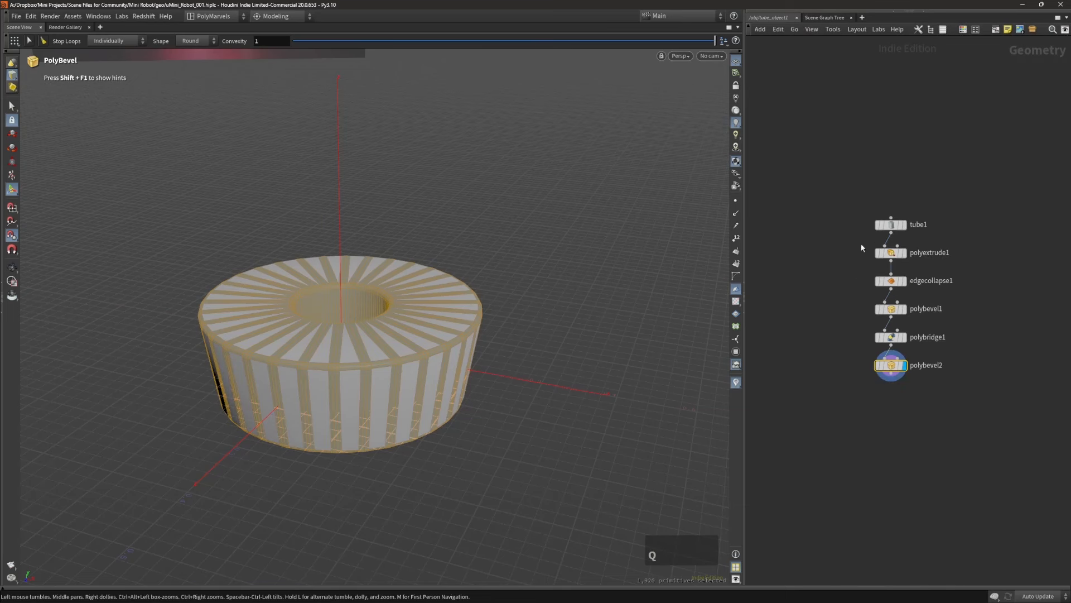
key("q")
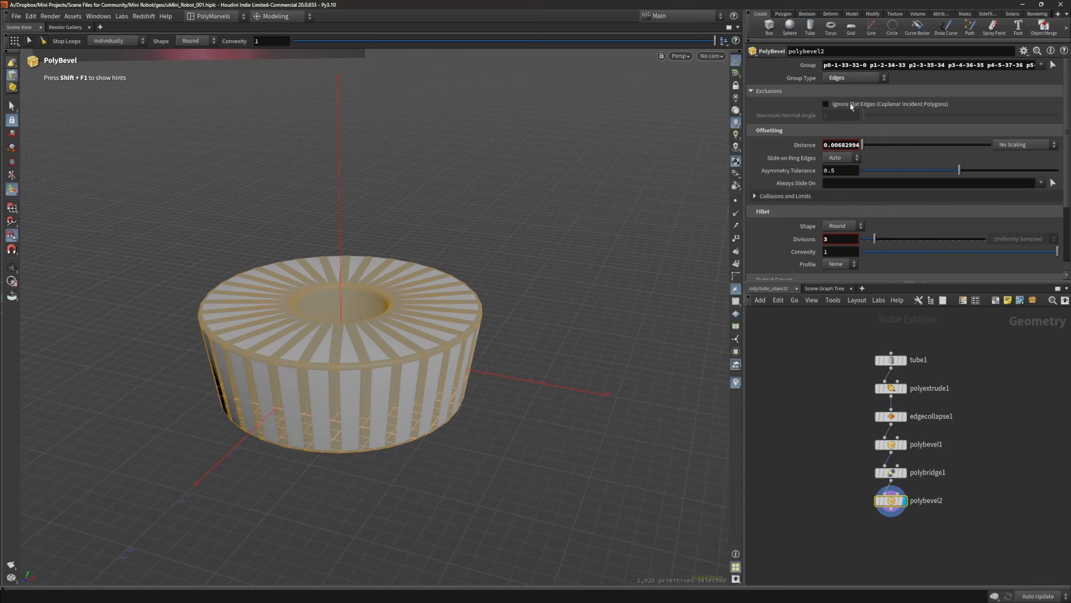
left_click(826, 104)
right_click_drag(406, 317, 424, 324, "alt")
left_click_drag(863, 115, 893, 116)
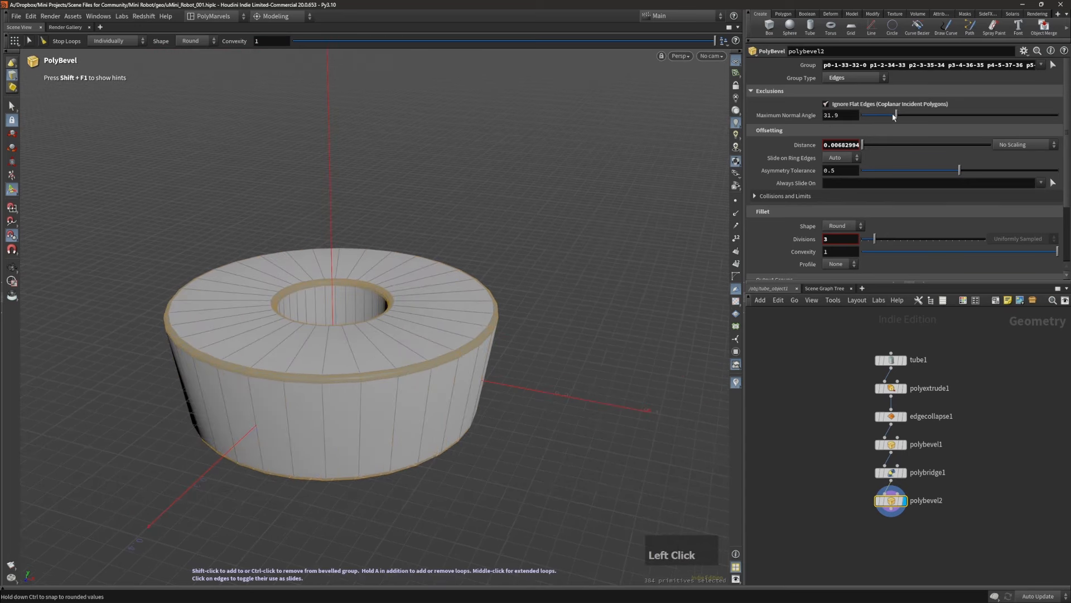
right_click_drag(412, 312, 471, 290, "alt")
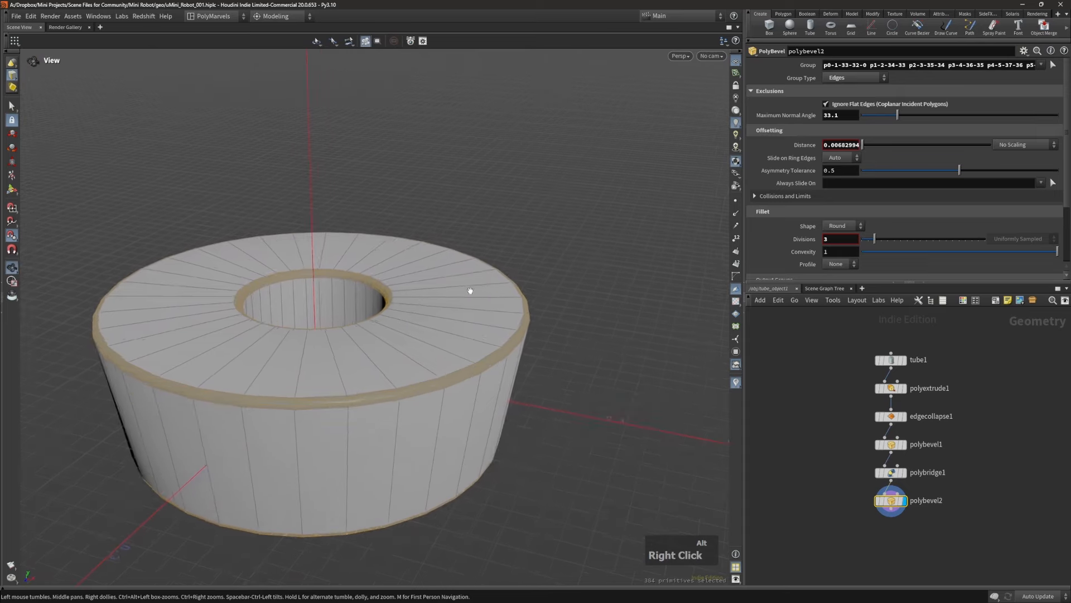
middle_click_drag(471, 290, 491, 285, "alt")
Step: Change the rim bevel's fillet shape to Crease and lower its divisions to 2
left_click(205, 43)
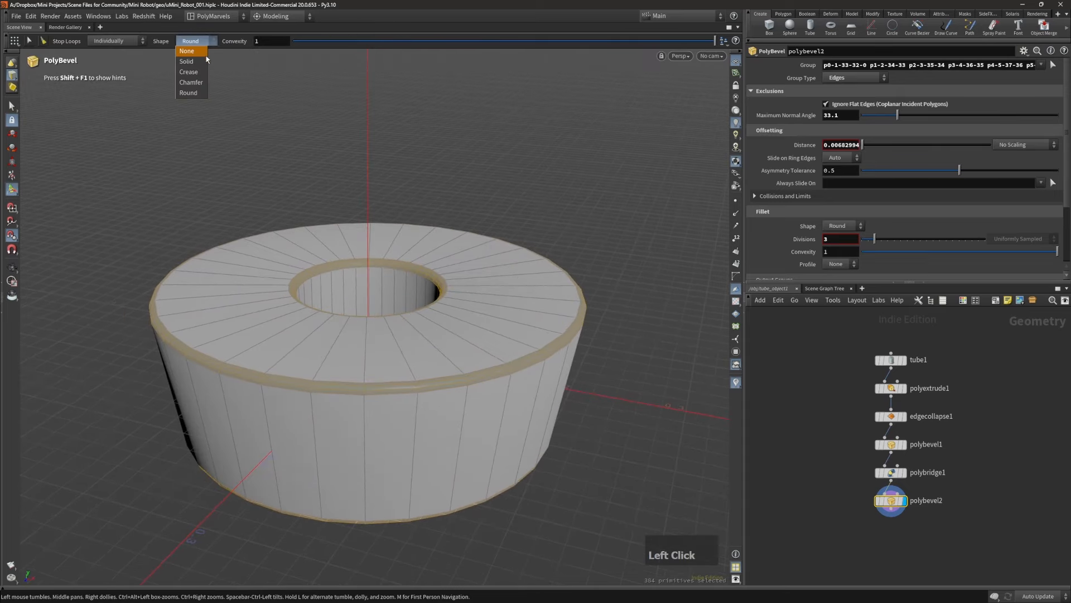
left_click(200, 72)
left_click_drag(411, 328, 425, 312, "alt")
right_click_drag(425, 312, 344, 287, "alt")
scroll(451, 332, "down", 2)
left_click_drag(345, 287, 321, 288, "alt")
right_click_drag(322, 288, 382, 310, "alt")
left_click_drag(383, 310, 394, 306, "alt")
right_click_drag(395, 306, 363, 383, "alt")
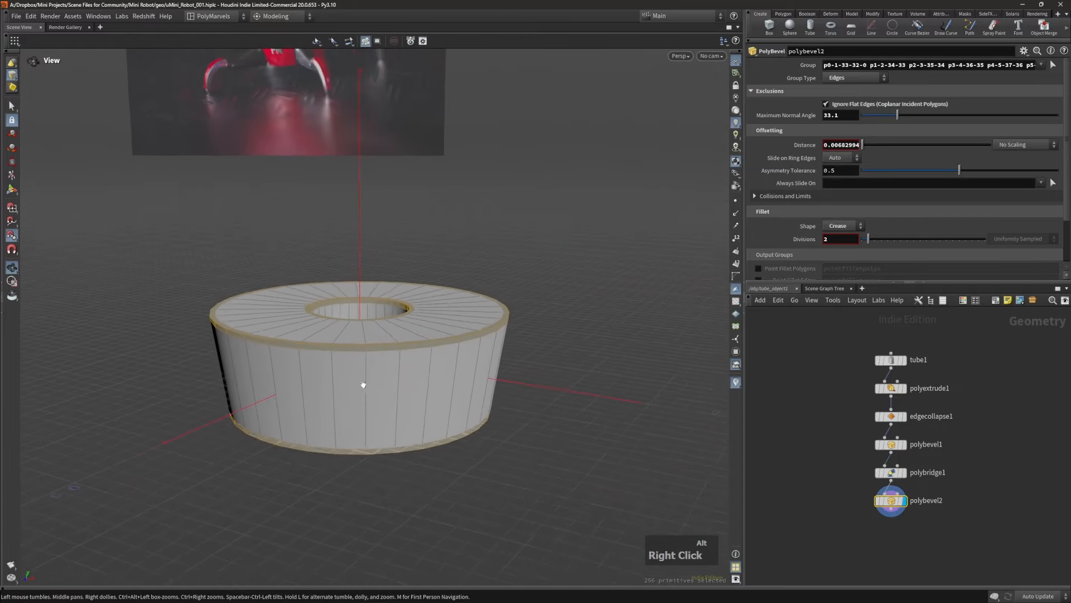
Step: Insert two evenly spaced edge loops around the cylinder's outer side wall
middle_click_drag(363, 383, 409, 382, "alt")
key("ctrl+l")
left_click(399, 383)
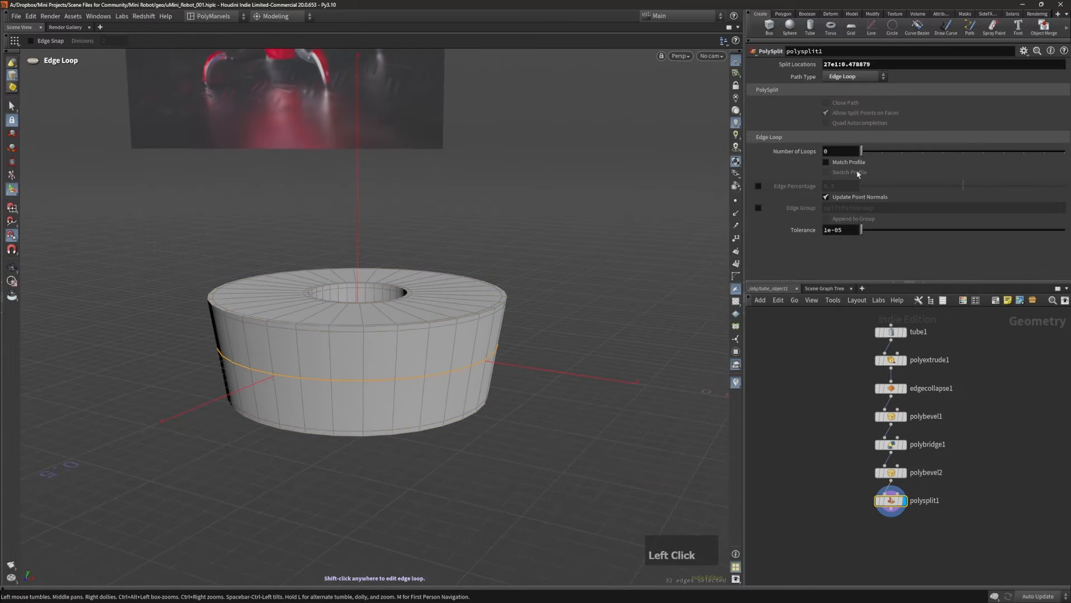
left_click_drag(862, 151, 942, 155)
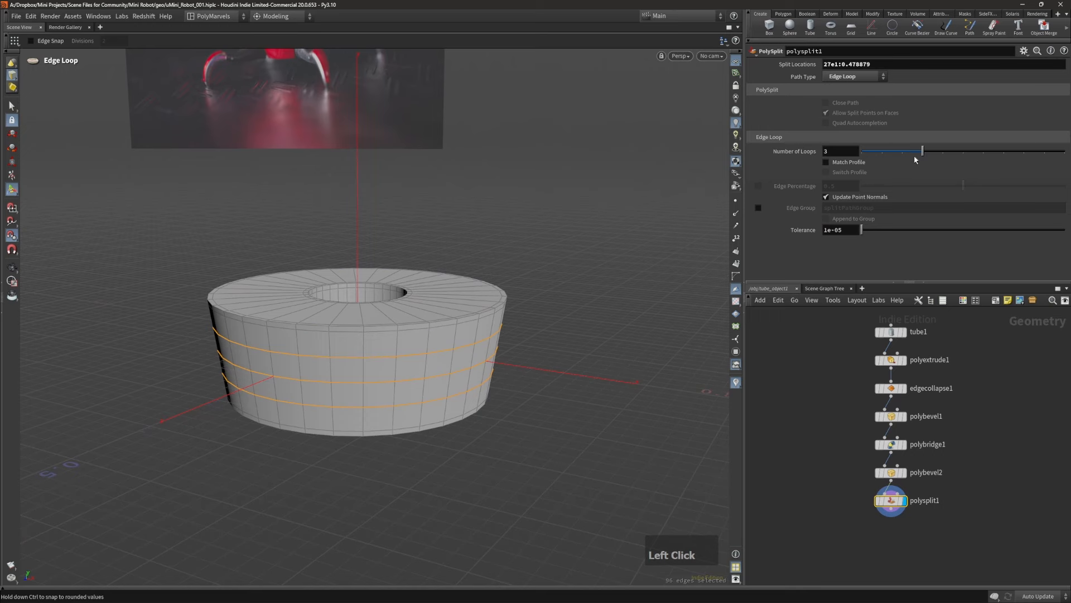
Step: Insert 2 evenly spaced edge loops on the top face between the outer rim and the hole
right_click_drag(617, 317, 351, 311, "alt")
left_click_drag(352, 311, 411, 313, "alt")
left_click(413, 318)
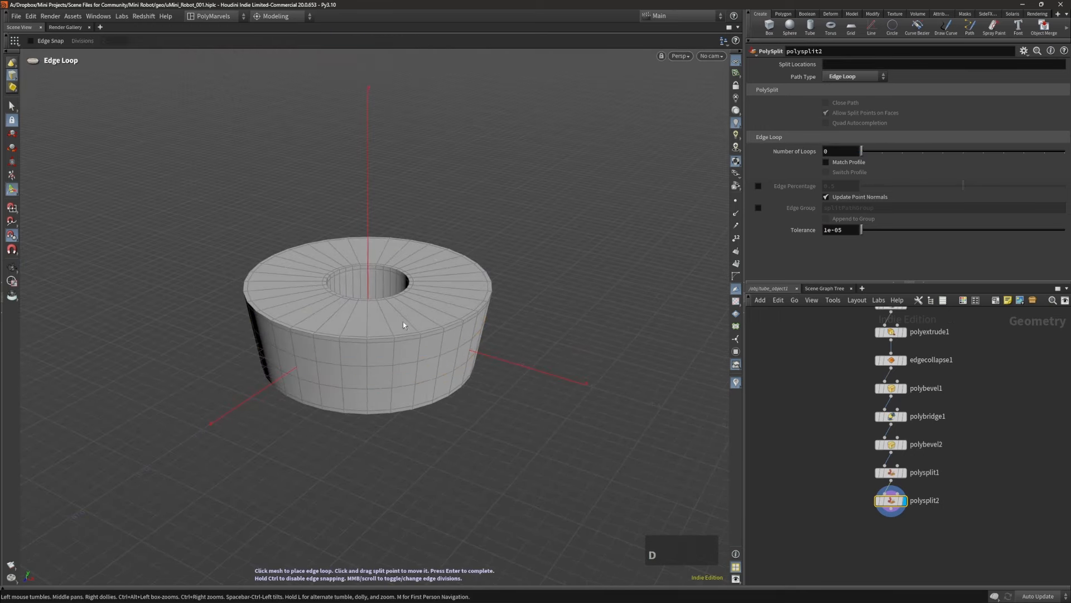
right_click(391, 235)
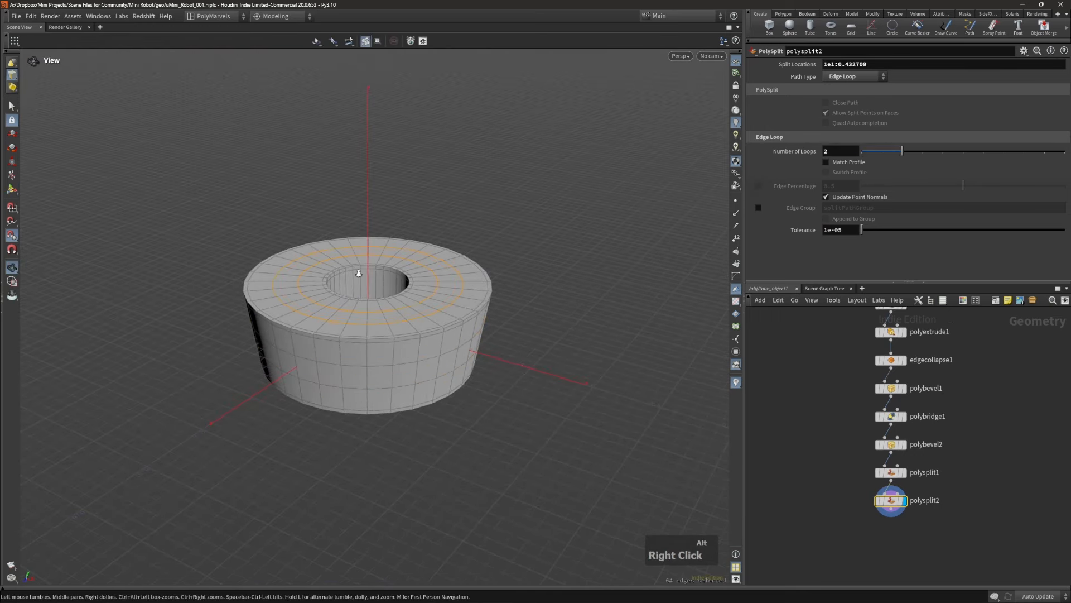
Step: Insert 2 evenly spaced edge loops on the underside between the outer rim and the hole
left_click_drag(391, 234, 422, 430, "alt")
left_click(417, 449)
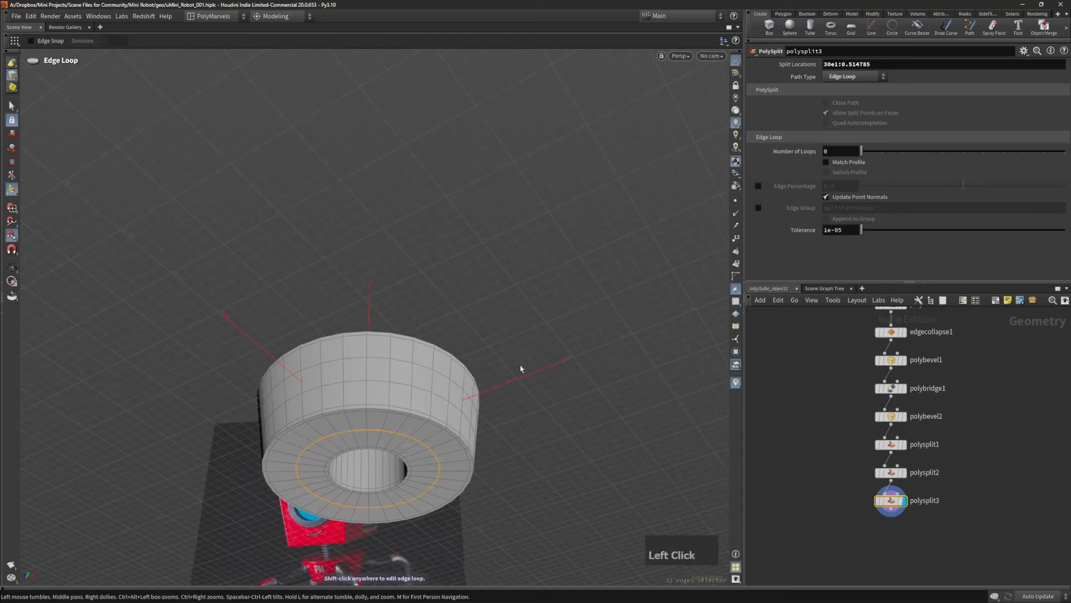
left_click_drag(861, 151, 902, 151)
left_click_drag(369, 390, 337, 382, "alt")
left_click_drag(354, 279, 305, 296, "alt")
left_click_drag(370, 297, 357, 335, "alt")
right_click_drag(357, 335, 364, 315, "alt")
middle_click_drag(364, 315, 383, 330, "alt")
left_click_drag(382, 330, 408, 320, "alt")
Step: Switch to a maximized Top view and frame the whole ring
key("space+b")
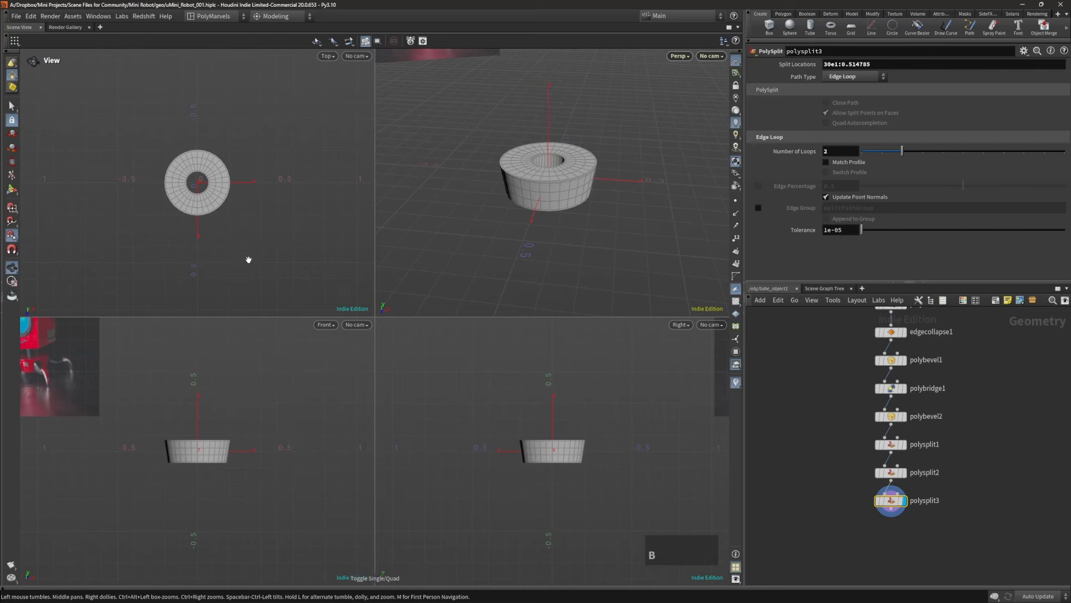
key("space+b")
right_click_drag(397, 350, 620, 329, "alt")
middle_click_drag(487, 361, 466, 353, "alt")
right_click_drag(461, 355, 445, 389, "alt")
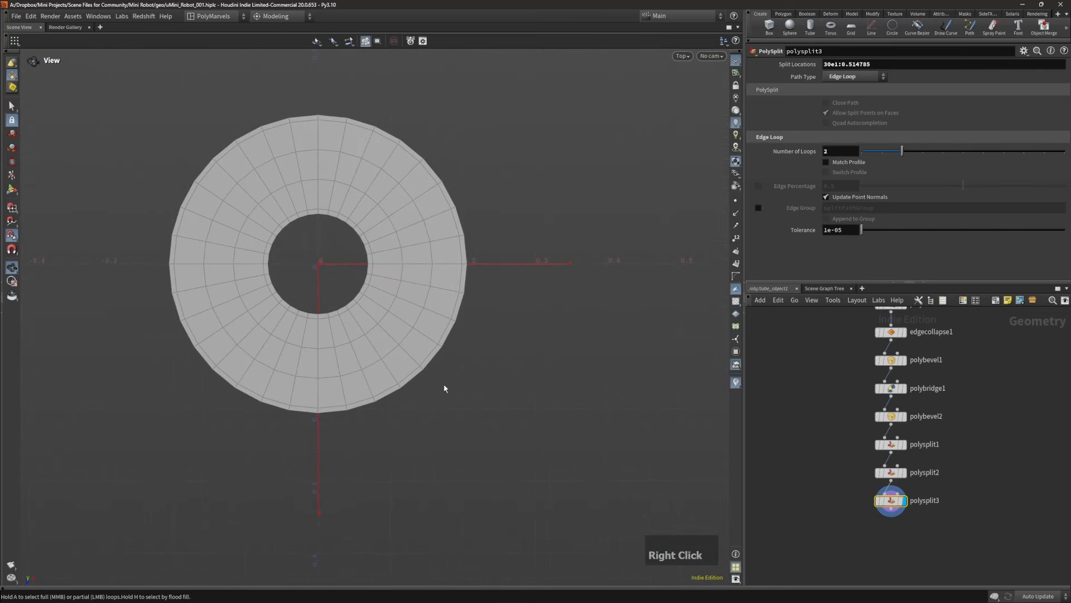
left_click_drag(458, 413, 409, 352)
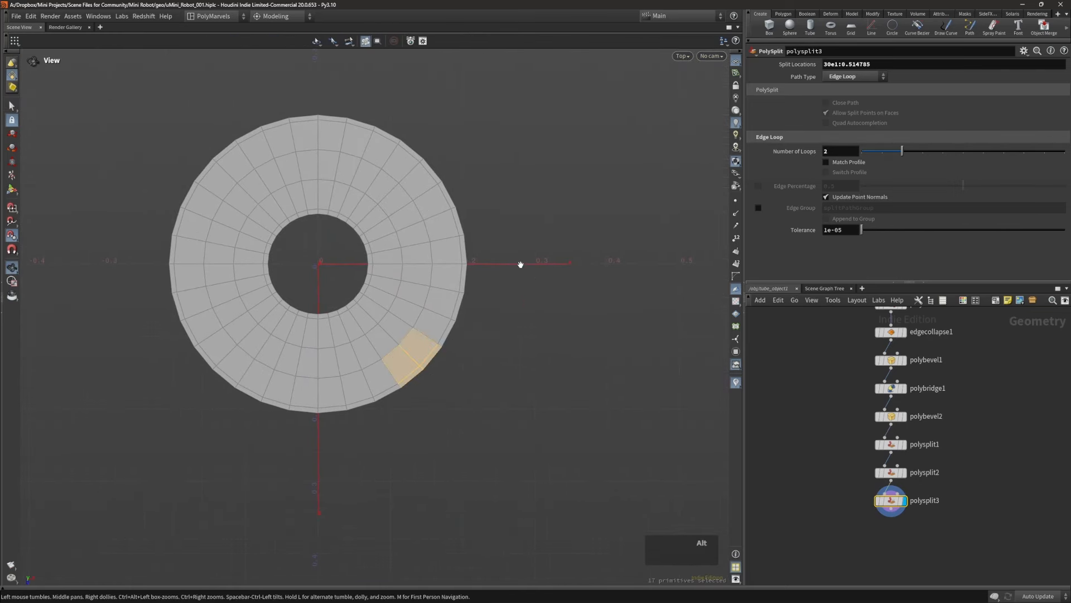
middle_click_drag(502, 235, 505, 258, "alt")
left_click_drag(472, 187, 437, 217, "shift")
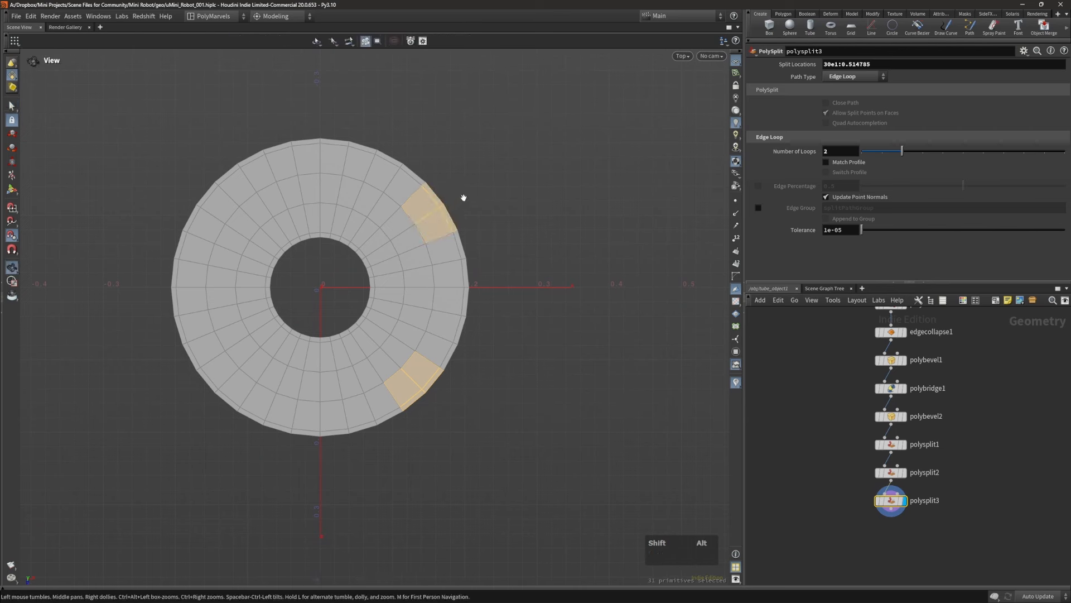
right_click_drag(463, 198, 476, 206, "alt")
left_click_drag(459, 165, 410, 195)
Step: Select a block of faces two segments wide on the ring's front-right outer part, and return to the perspective view
right_click_drag(505, 224, 543, 321, "alt")
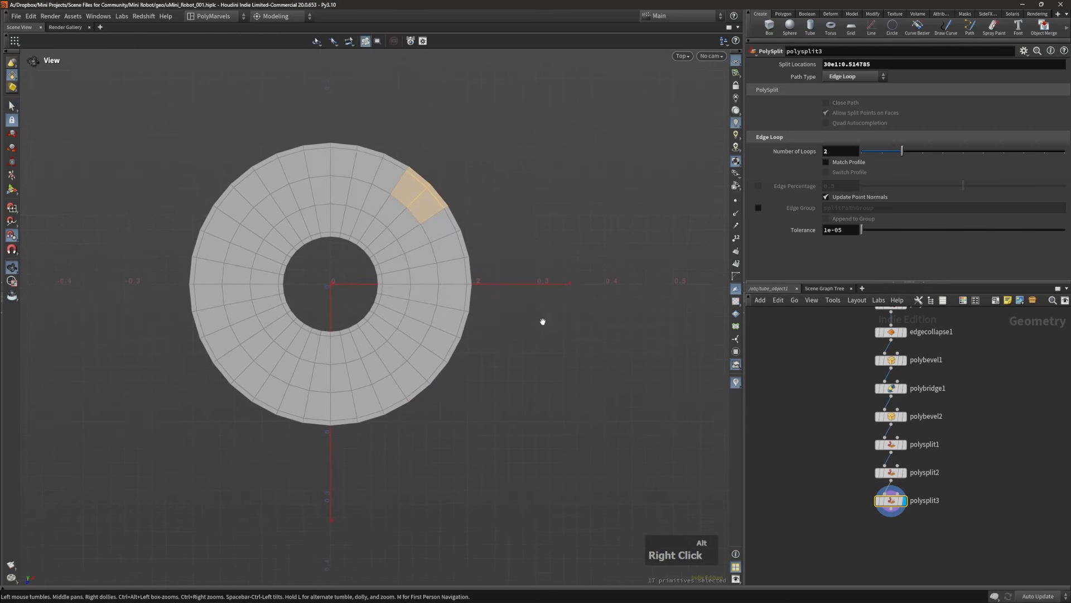
middle_click_drag(542, 321, 576, 302, "alt")
left_click_drag(499, 403, 444, 362)
key("space")
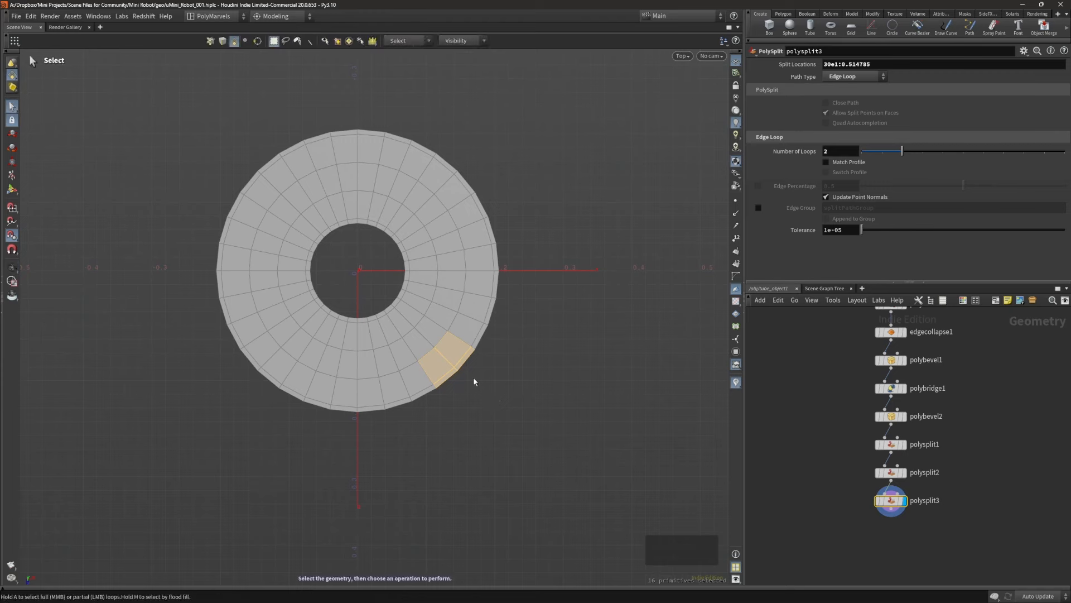
key("space+b")
key("space+b")
Step: Reduce the selection to the lower two wall rows plus the adjoining bottom rim and underside faces, and delete those faces
right_click_drag(529, 239, 567, 236)
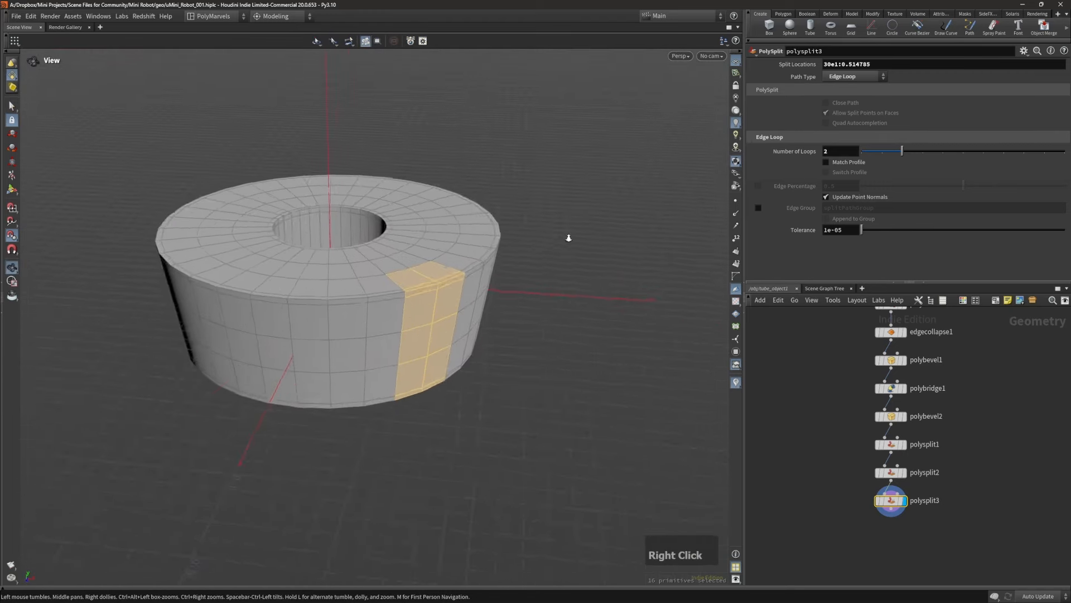
left_click_drag(567, 237, 474, 206)
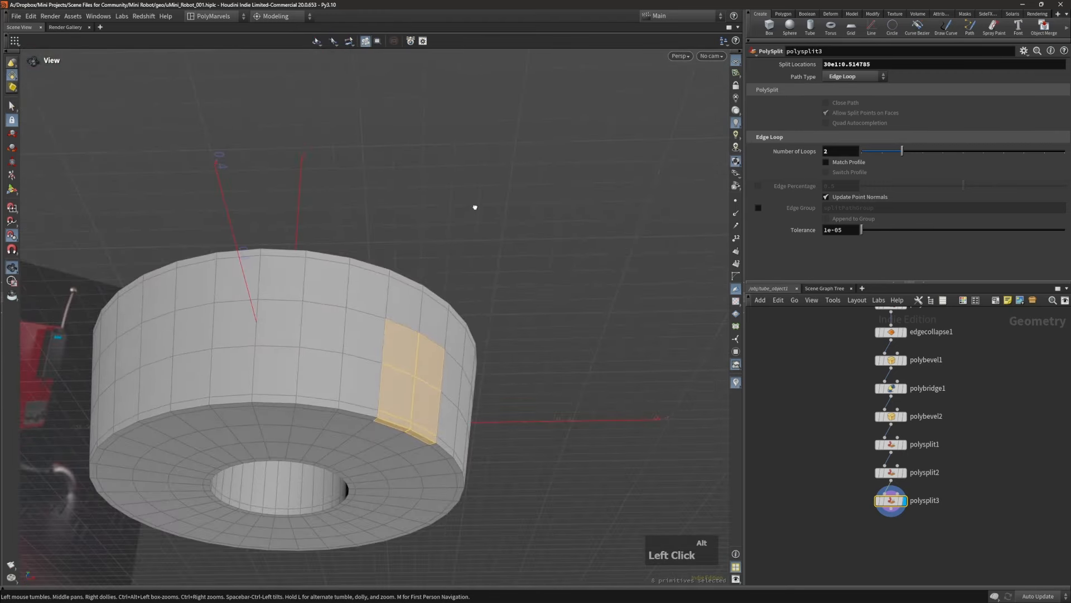
left_click(397, 445, "shift")
key("Escape")
left_click_drag(397, 446, 406, 426)
right_click_drag(407, 425, 204, 112)
middle_click_drag(361, 221, 334, 218, "alt")
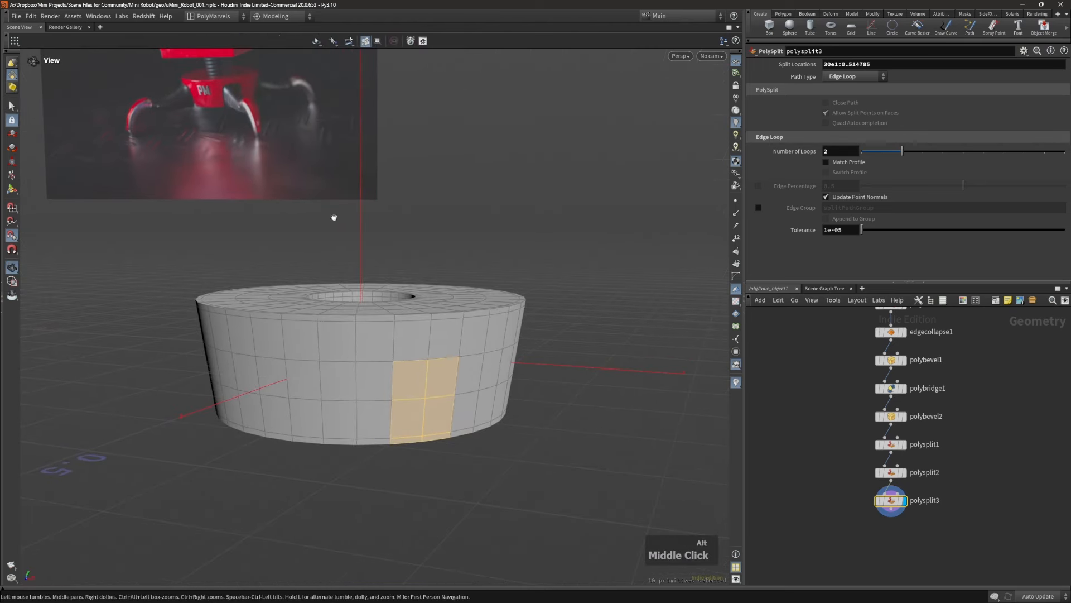
right_click_drag(228, 130, 351, 319)
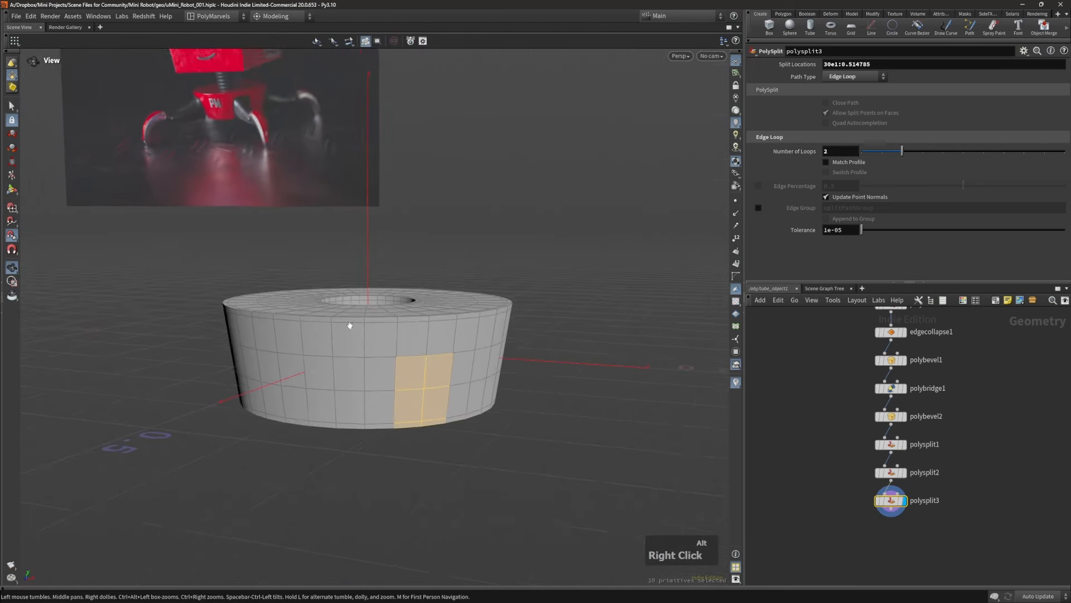
left_click_drag(352, 319, 470, 361)
key("Delete")
Step: Select the two adjacent underside edges along the inner border of the cut opening
right_click_drag(488, 375, 490, 342, "alt")
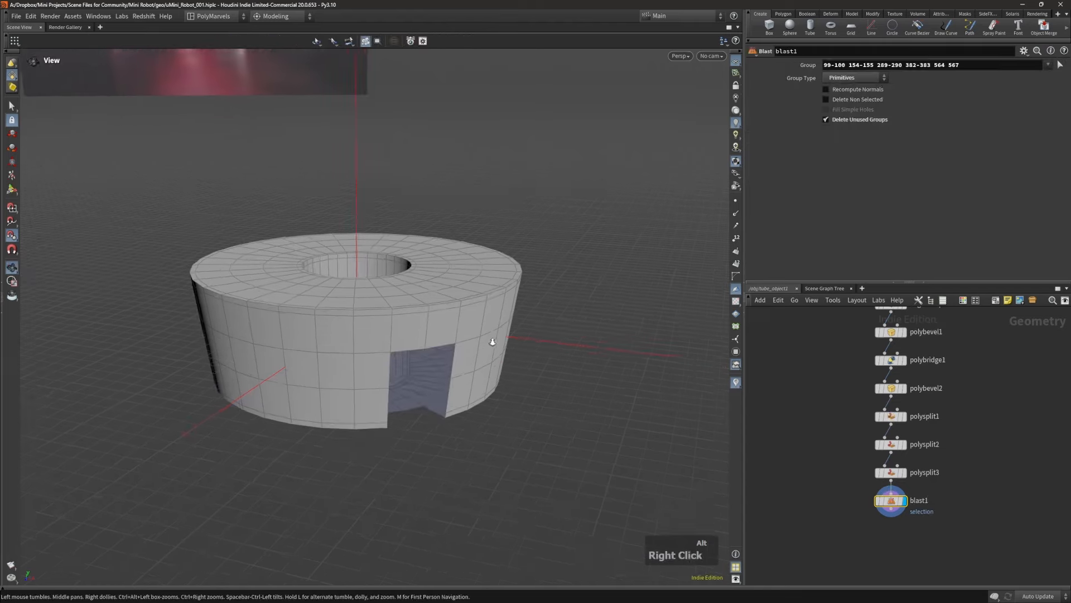
left_click_drag(490, 342, 353, 414, "alt")
middle_click_drag(353, 414, 380, 433, "alt")
key("3")
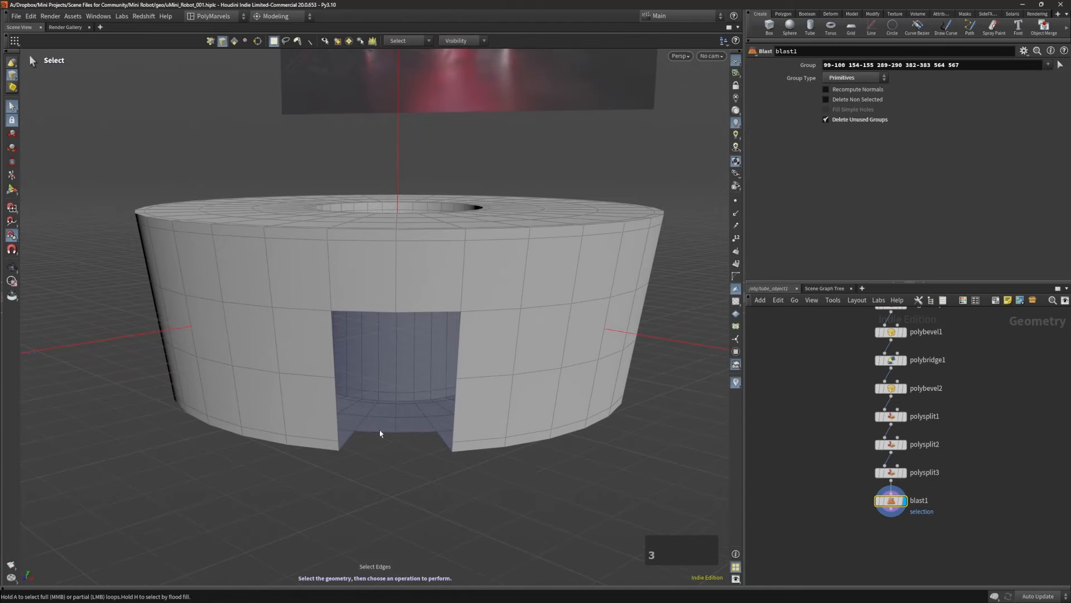
left_click(422, 433, "shift")
middle_click_drag(408, 394, 424, 407, "alt")
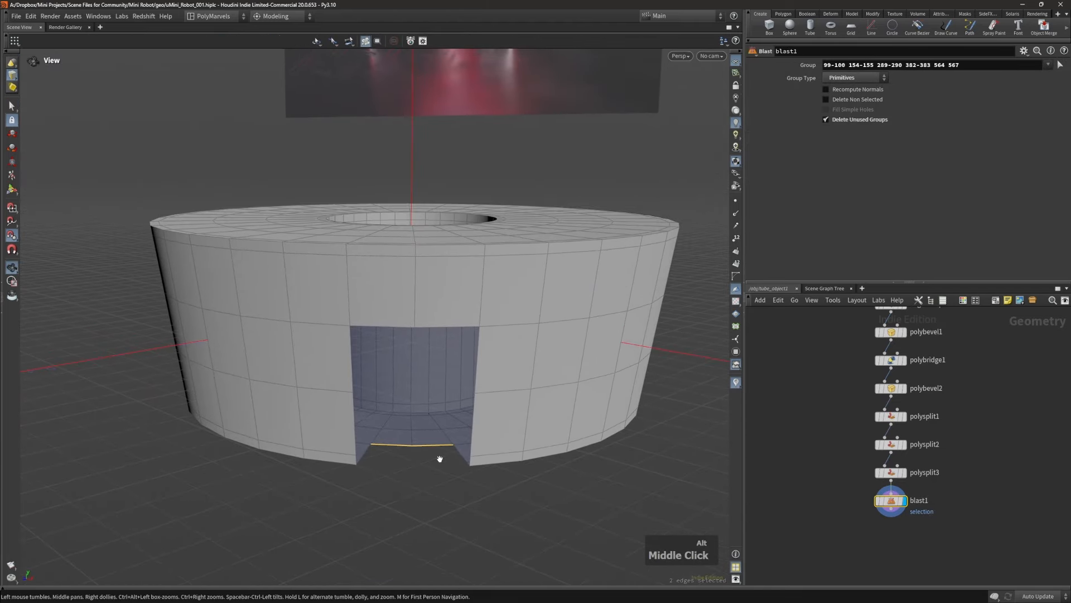
key("Escape")
left_click(411, 402)
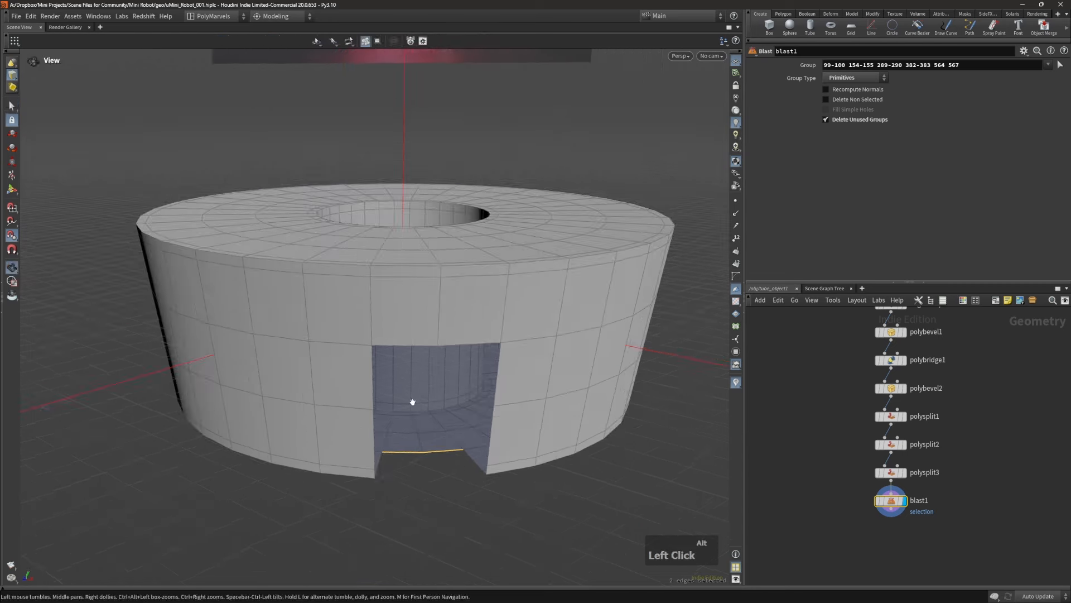
key("Escape")
left_click_drag(425, 438, 433, 444, "alt")
key("s")
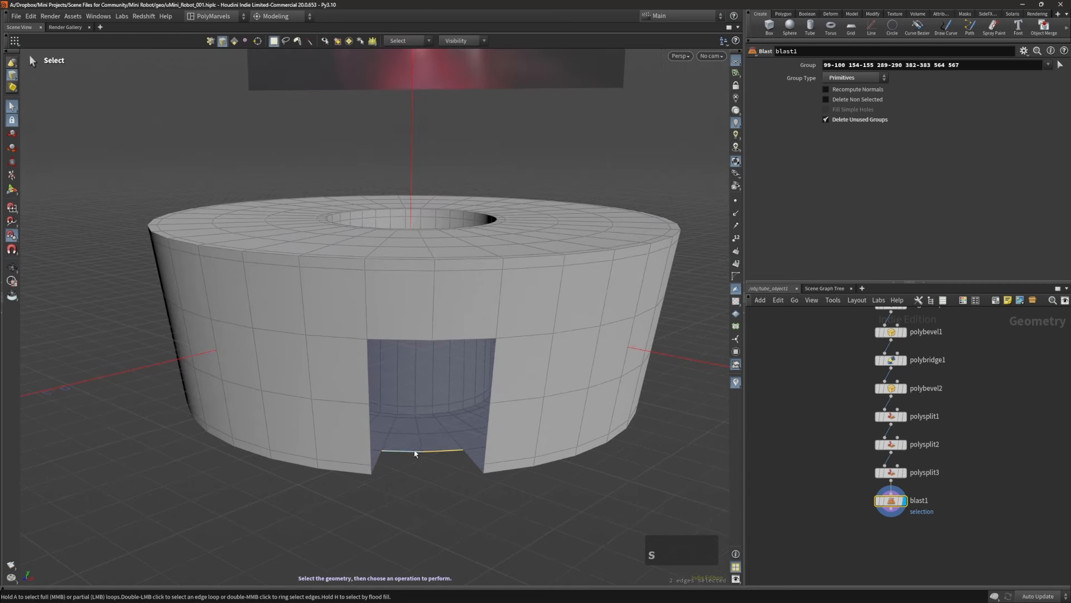
left_click(433, 452, "shift")
Step: Extrude the selected edges with front transformation enabled and raise them about 0.093 units, to just below the opening's upper edge
key("alt+e")
right_click_drag(425, 475, 453, 465, "alt")
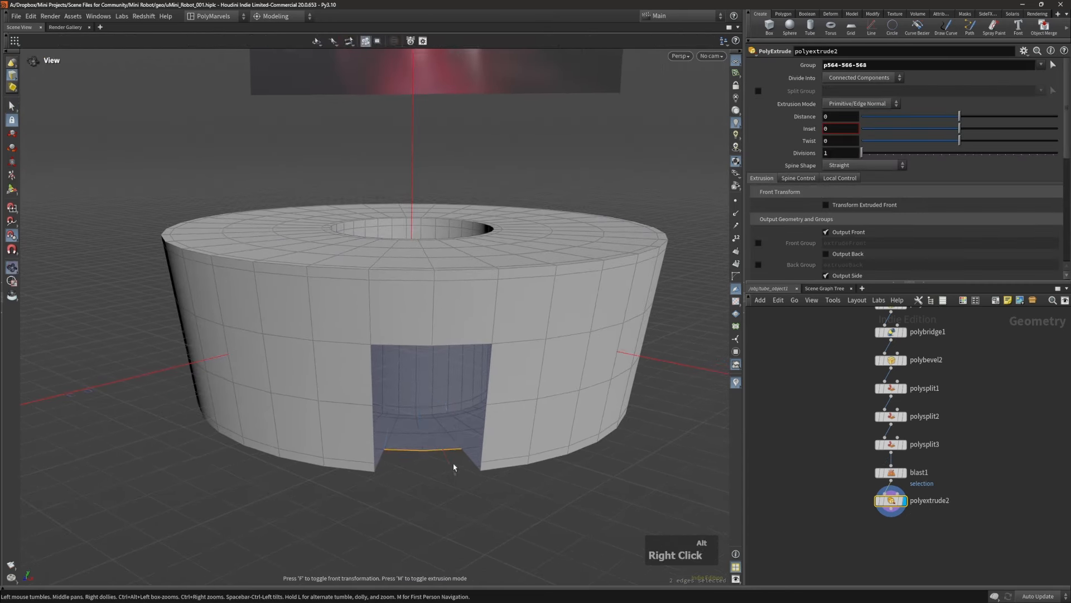
key("f")
middle_click_drag(570, 469, 571, 469)
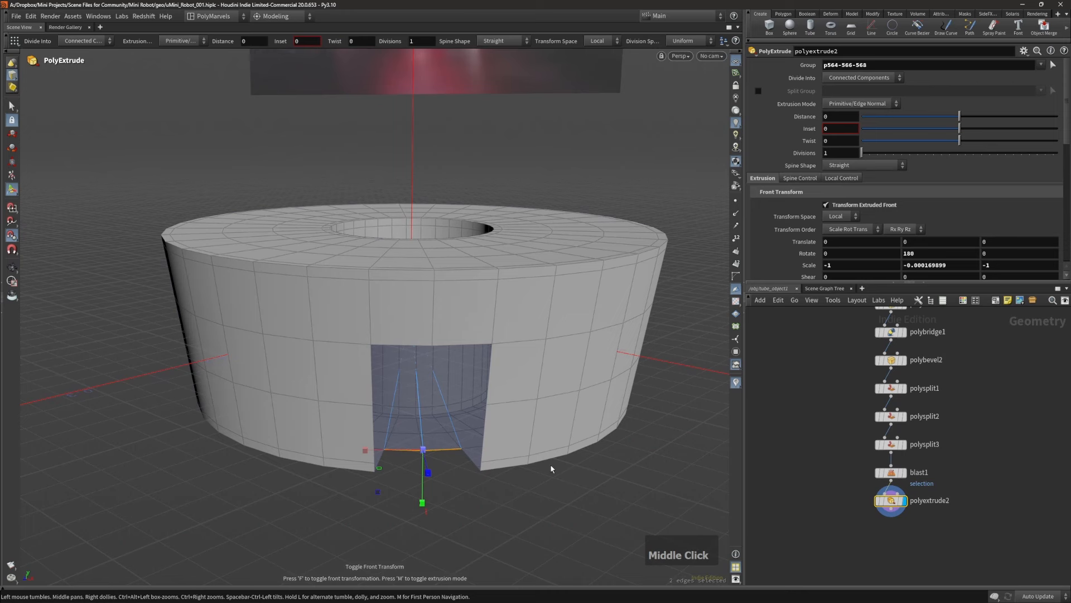
middle_click_drag(572, 492, 540, 375)
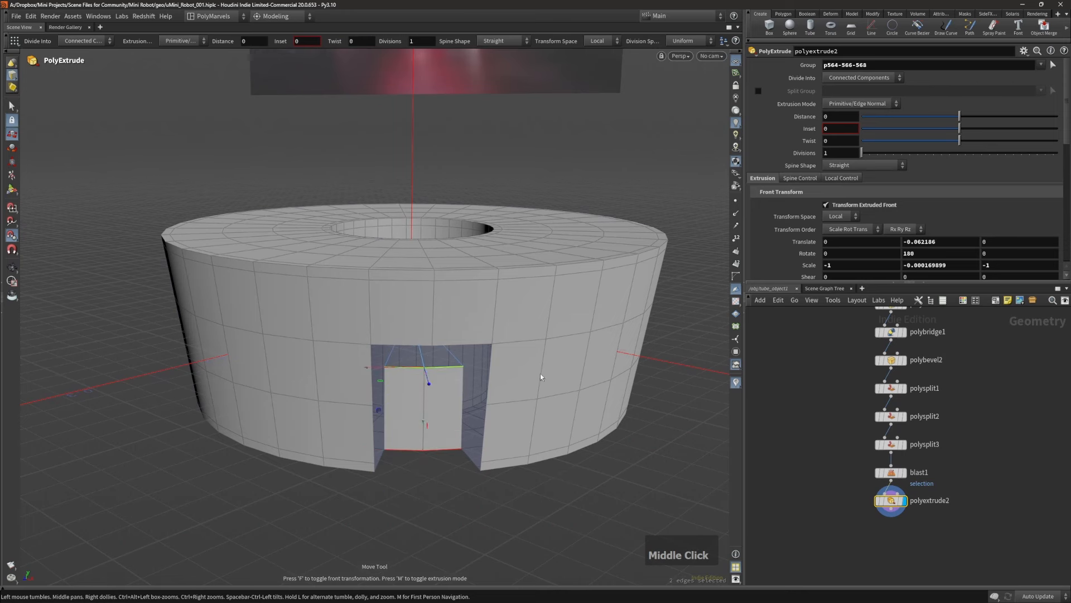
left_click_drag(541, 374, 481, 334, "alt")
middle_click_drag(481, 334, 487, 334, "alt")
key("x")
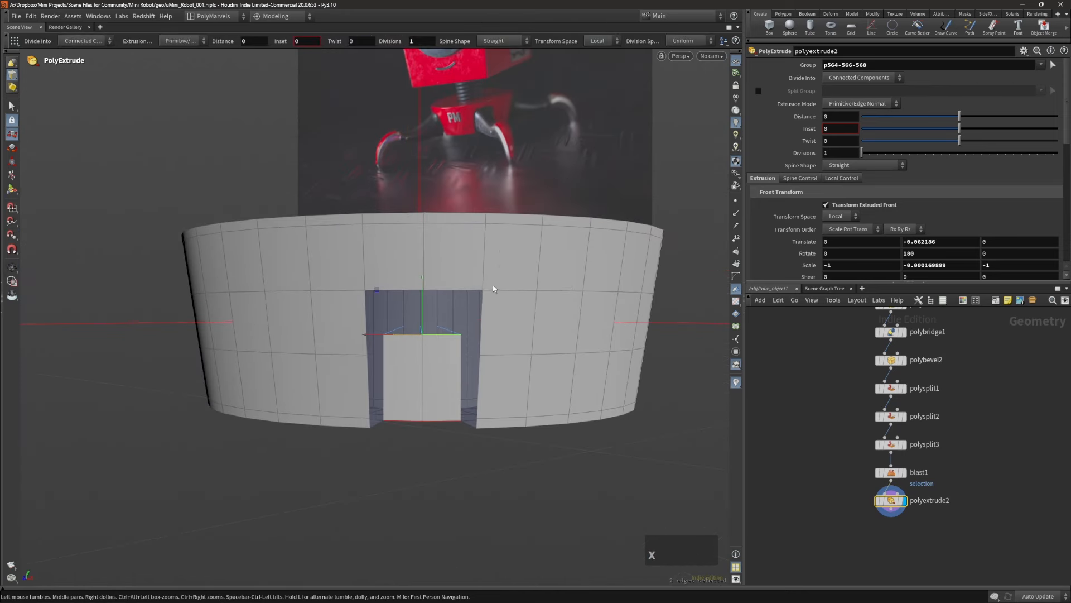
middle_click_drag(494, 289, 504, 316, "alt")
key("x")
middle_click_drag(495, 356, 471, 299)
Step: Bridge the raised edges of the extruded wall to the upper edges of the opening
left_click_drag(471, 299, 480, 398, "alt")
key("t")
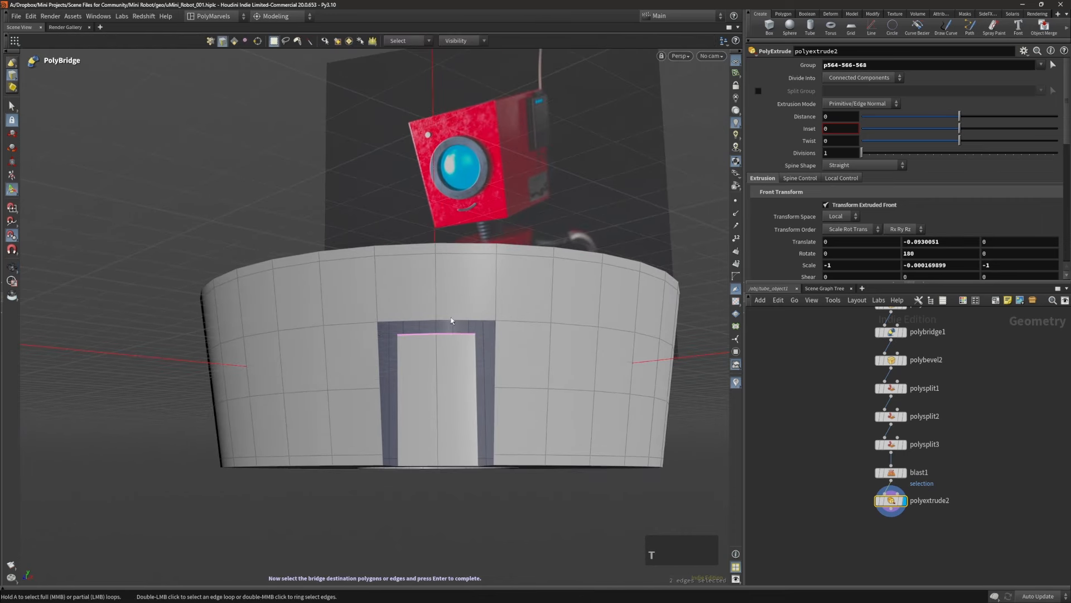
left_click(428, 322)
right_click(547, 344)
Step: Fill the two open sides of the recess with PolyFill in Single Polygon mode
left_click_drag(487, 326, 395, 333, "alt")
key("3")
key("f")
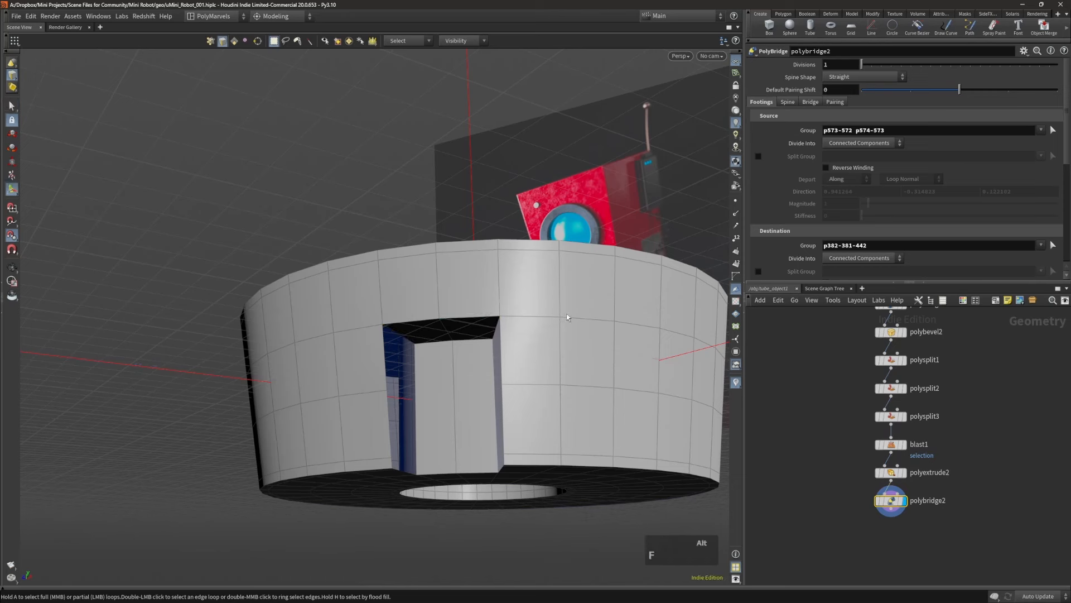
left_click_drag(461, 297, 498, 329, "alt")
left_click(855, 82)
left_click(849, 88)
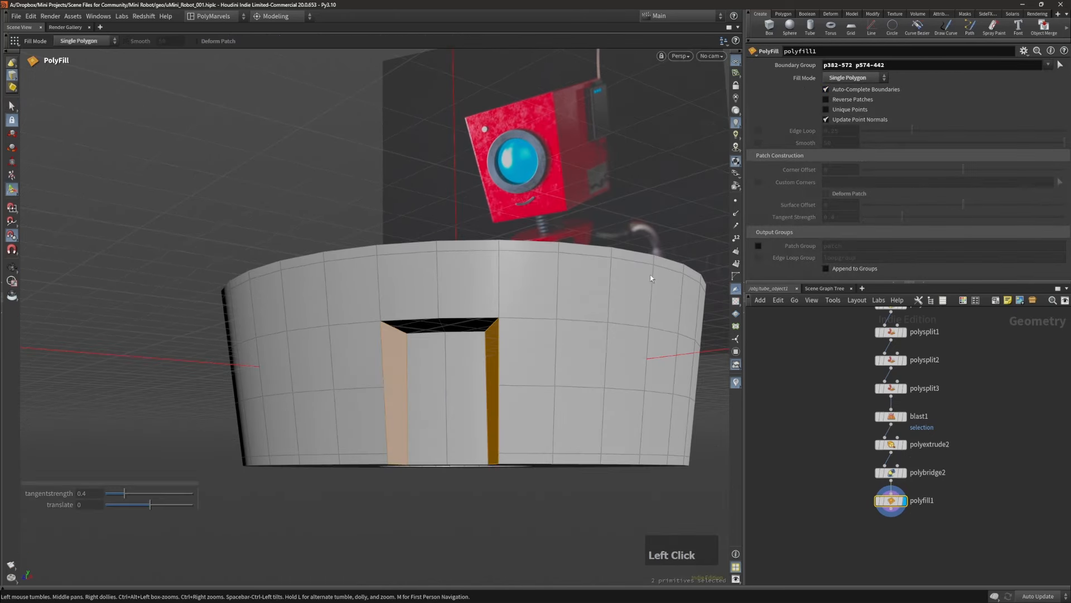
left_click_drag(651, 270, 395, 400, "alt")
left_click_drag(539, 401, 475, 388, "alt")
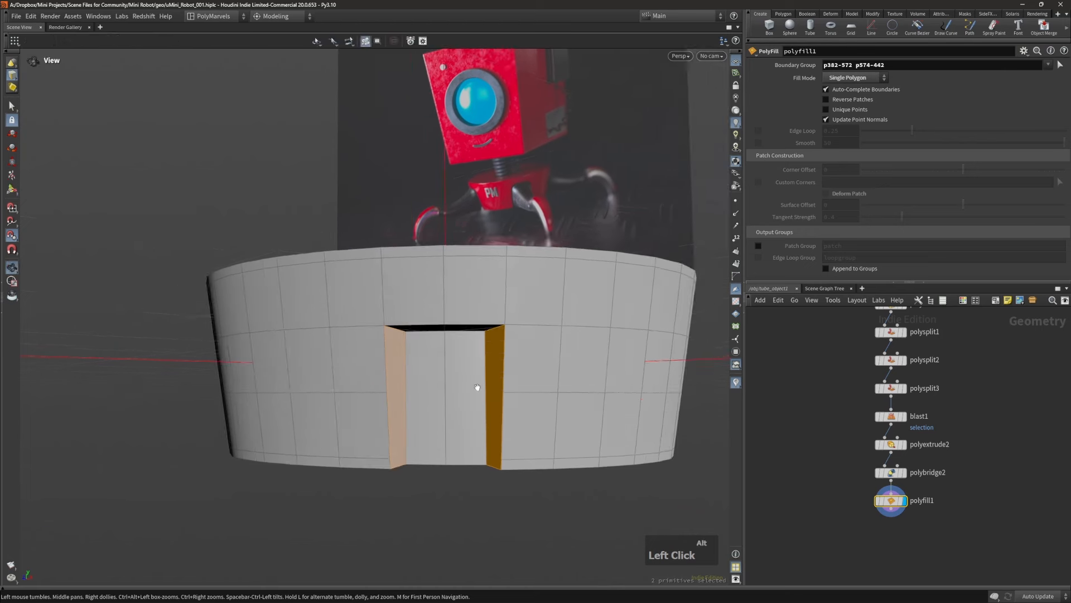
middle_click_drag(476, 387, 469, 382, "alt")
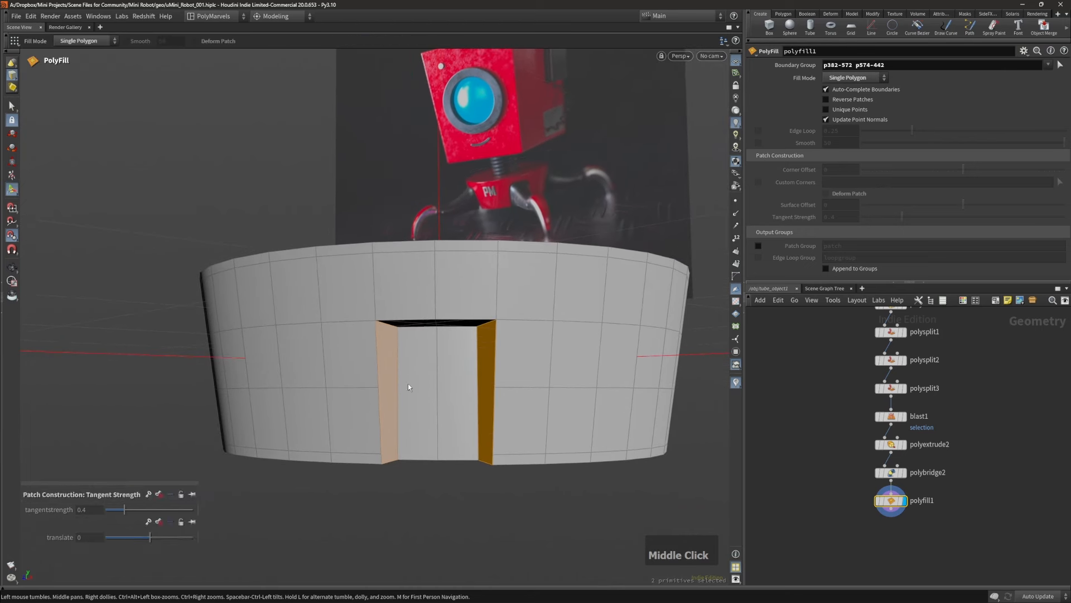
Step: Insert two horizontal edge loops across the recess's back wall, one at mid-height and one just above its lower border
key("q")
left_click(438, 387)
key("q")
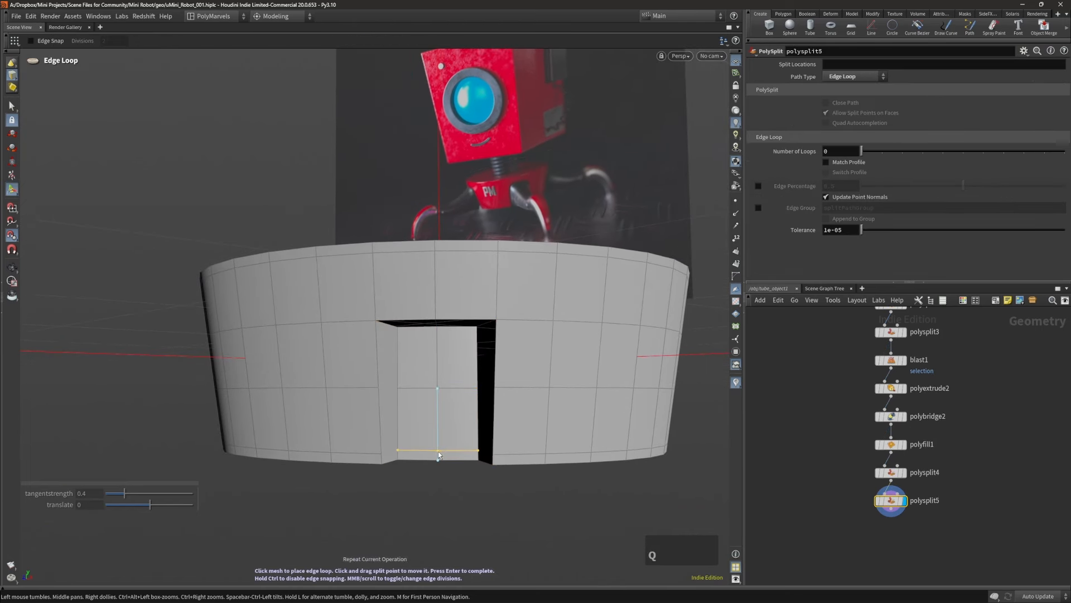
left_click(438, 450)
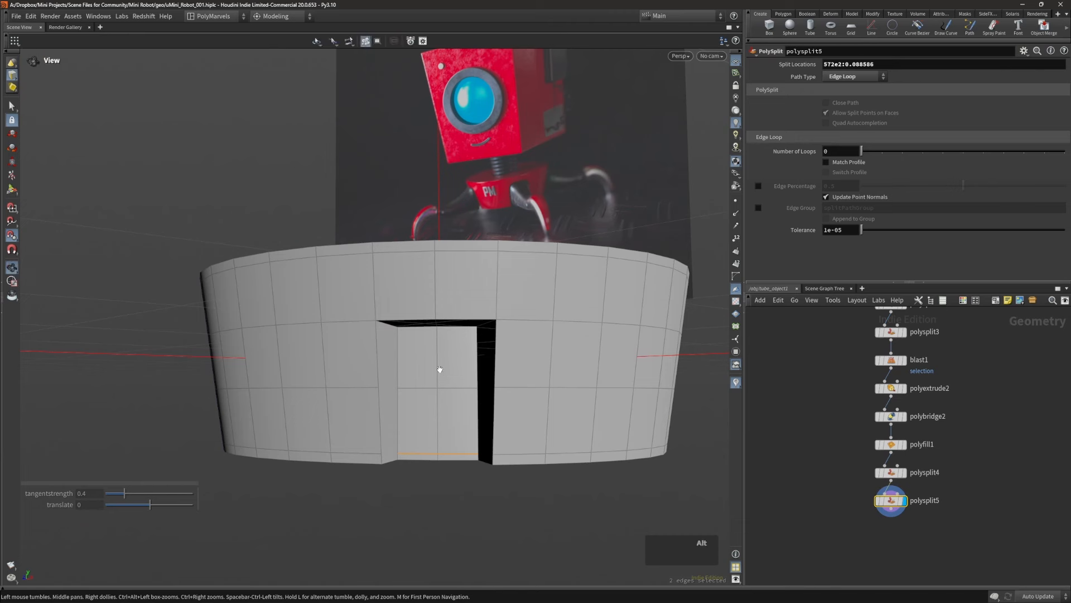
Step: Split both side walls of the recess, connecting the back wall's mid-height and lower edge loops to the matching outer loops
key("v")
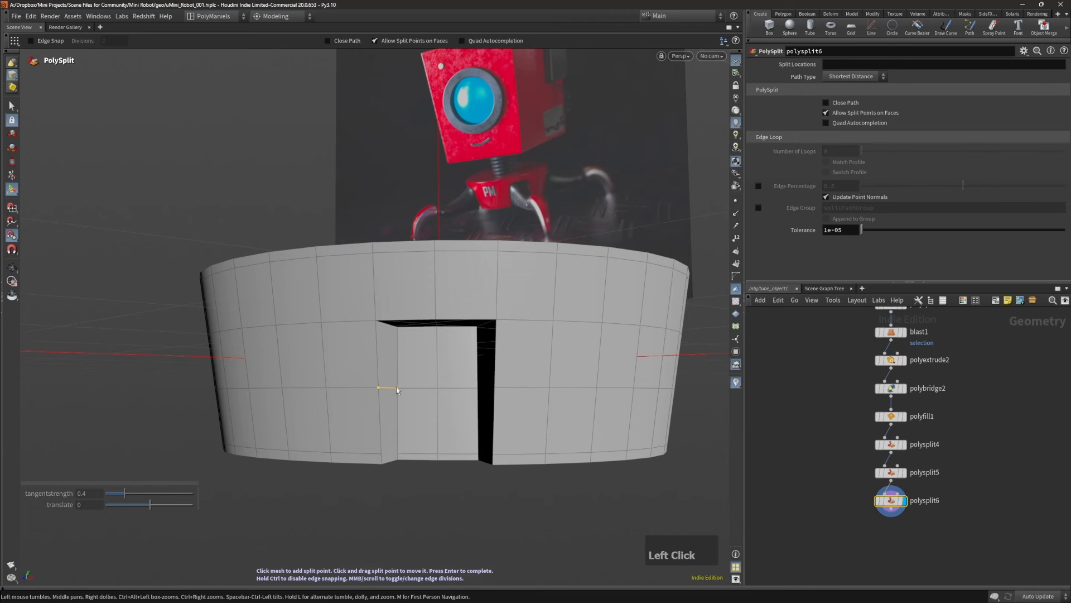
key("q")
left_click(381, 454)
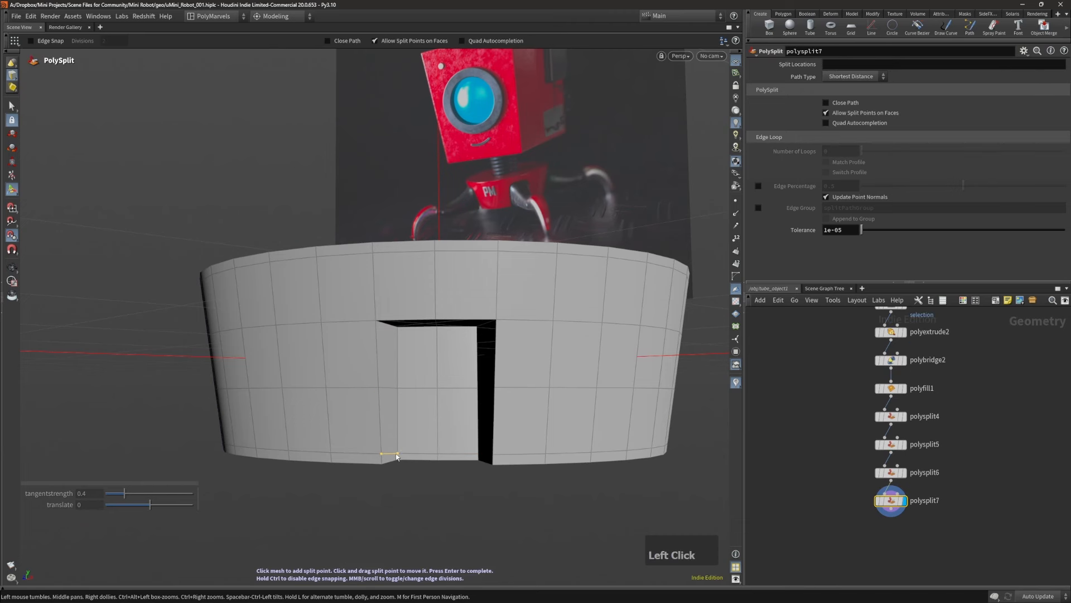
left_click_drag(383, 455, 489, 376, "alt")
left_click(467, 451)
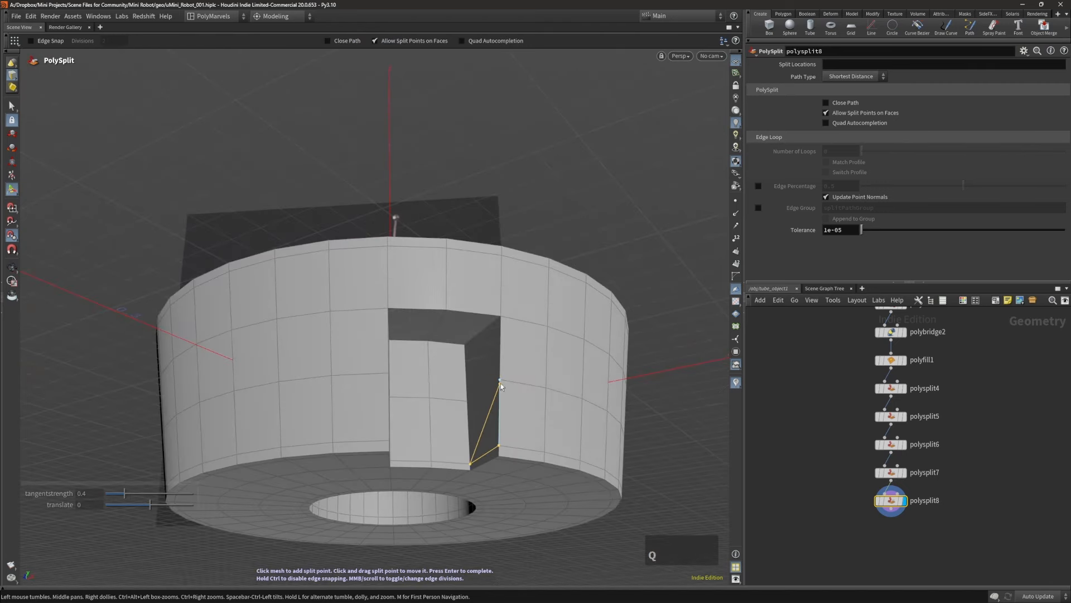
left_click(467, 403)
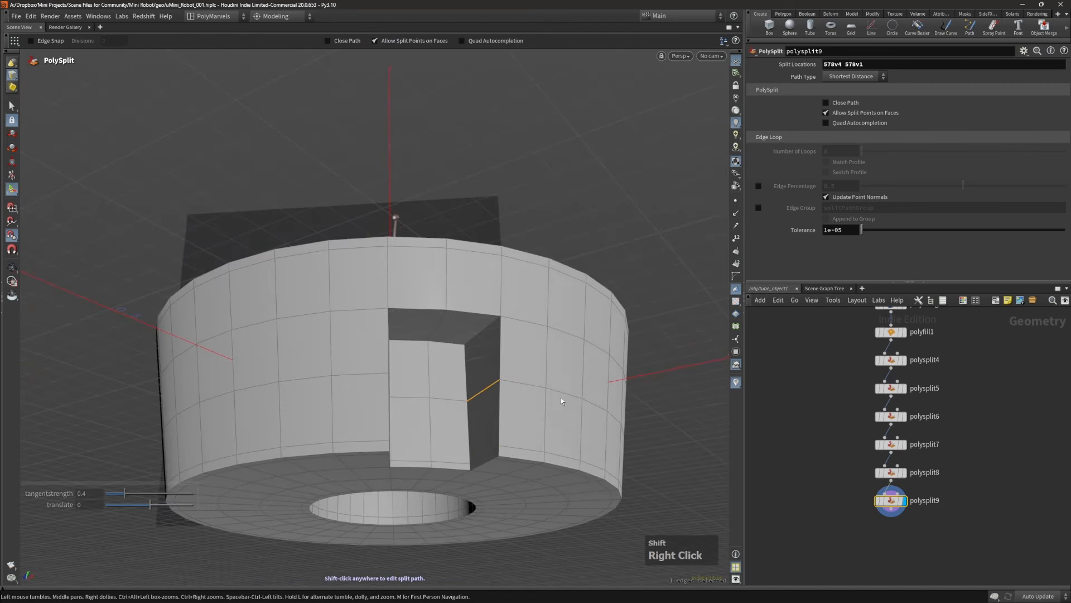
Step: Examine the finished recess and the whole cylinder from the front, side and above
left_click_drag(565, 397, 488, 430, "alt")
right_click_drag(488, 430, 478, 426, "alt")
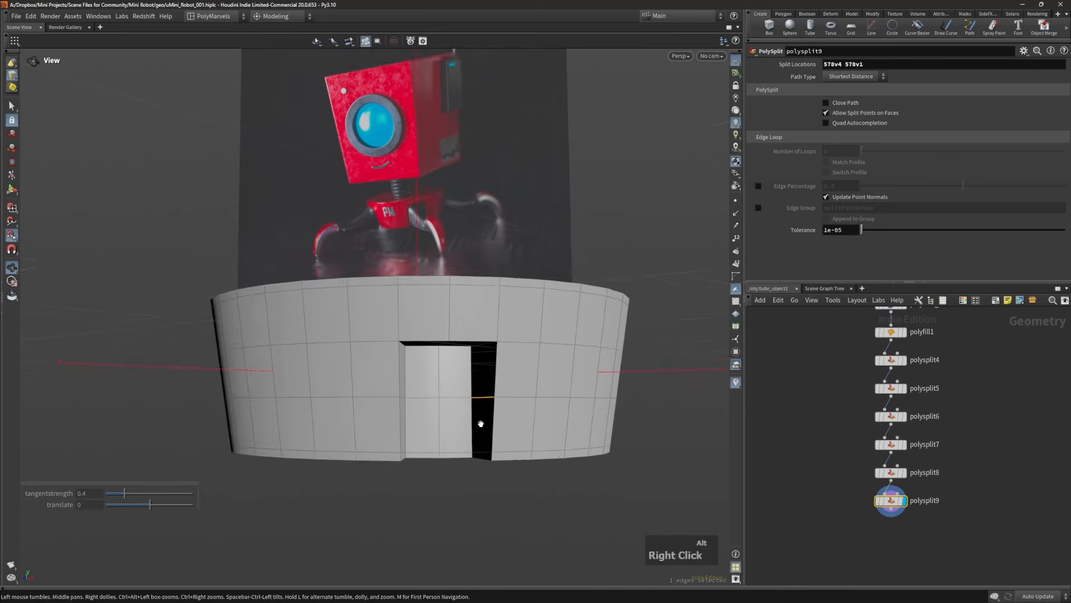
left_click_drag(478, 425, 477, 394, "alt")
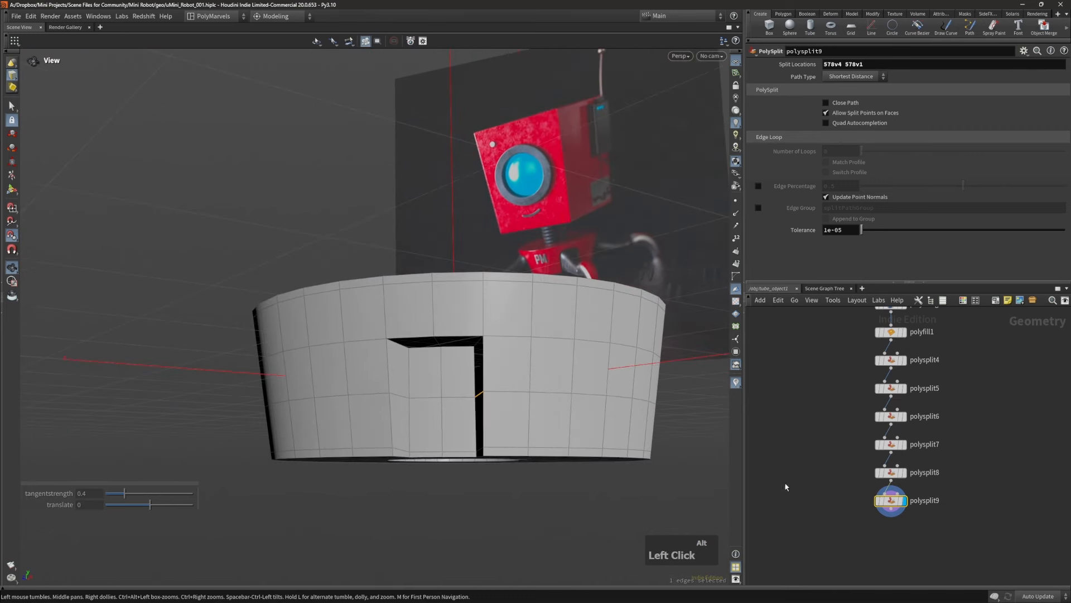
right_click_drag(477, 394, 478, 390, "alt")
middle_click_drag(475, 368, 495, 394, "alt")
left_click_drag(495, 394, 517, 414, "alt")
middle_click_drag(516, 414, 491, 393, "alt")
right_click_drag(490, 393, 433, 390, "alt")
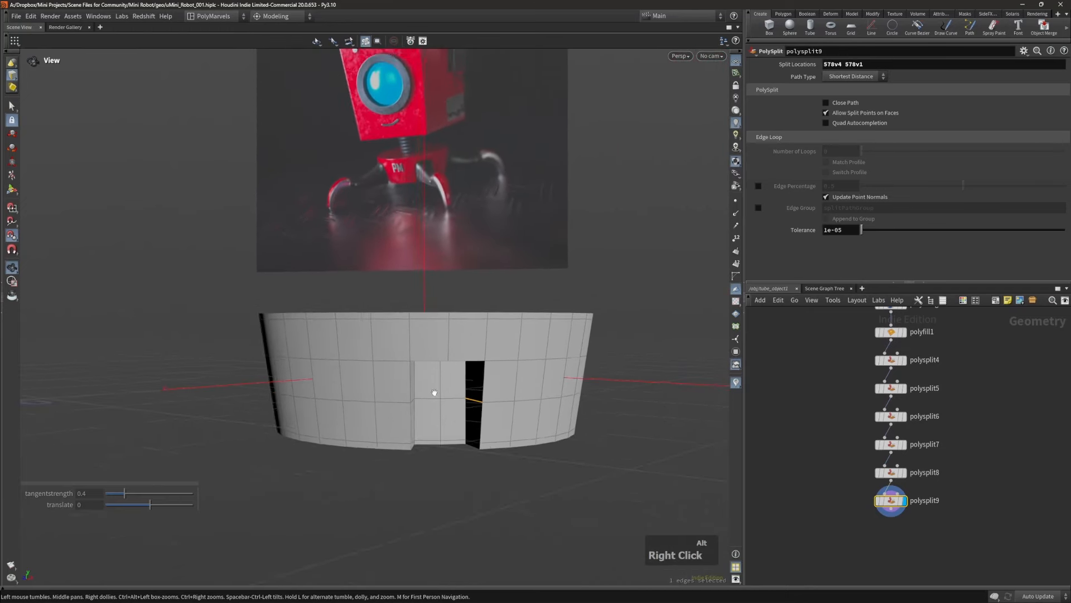
left_click_drag(433, 390, 478, 407, "alt")
right_click_drag(478, 407, 456, 378, "alt")
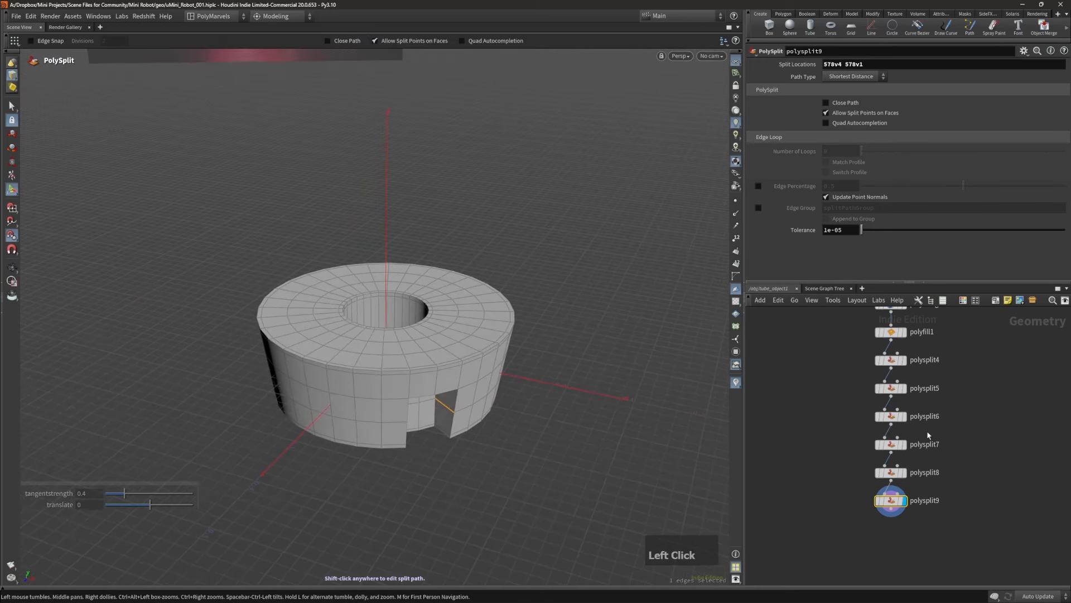
right_click_drag(491, 449, 455, 395, "alt")
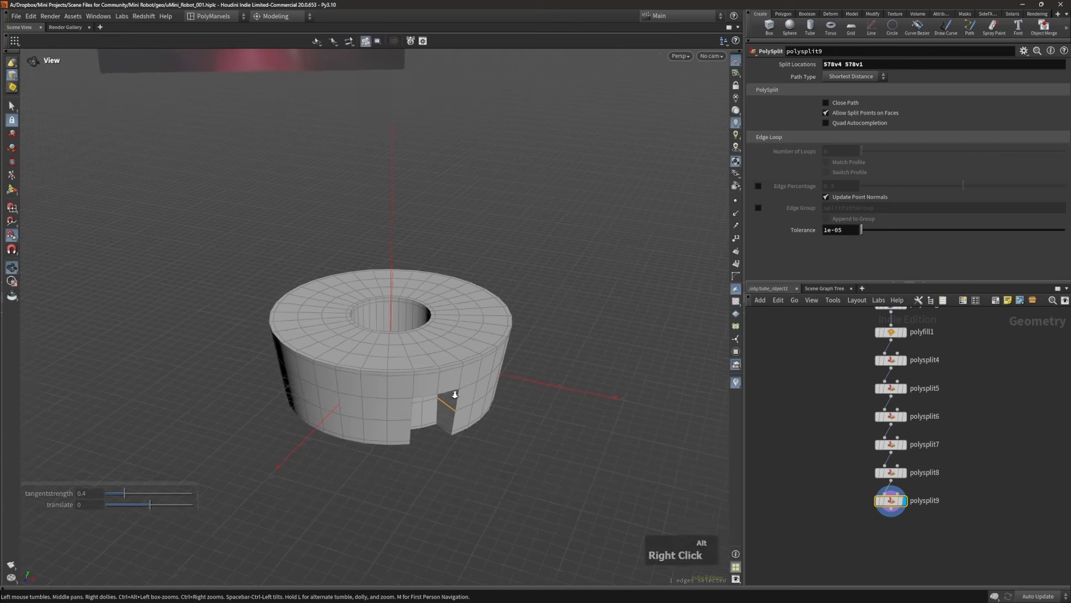
Step: Mirror the recess to the opposite side of the cylinder with Labs Symmetrize, using mirror direction 1, 0, 0
left_click_drag(459, 392, 383, 427)
right_click_drag(441, 426, 499, 403, "alt")
left_click_drag(498, 402, 476, 427, "alt")
key("x")
right_click_drag(458, 393, 400, 347, "alt")
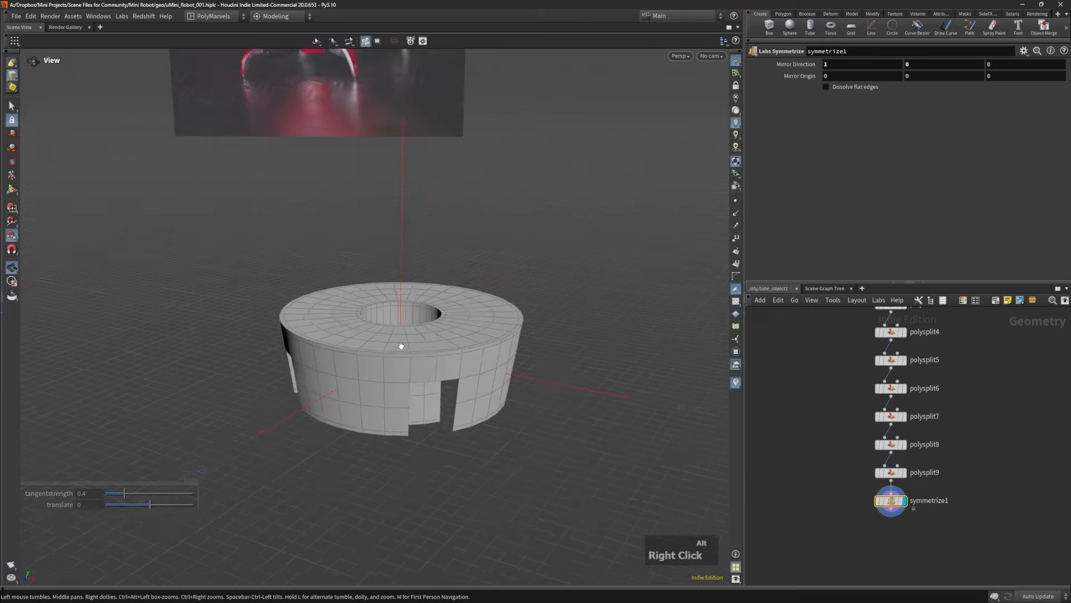
left_click_drag(400, 347, 435, 358, "alt")
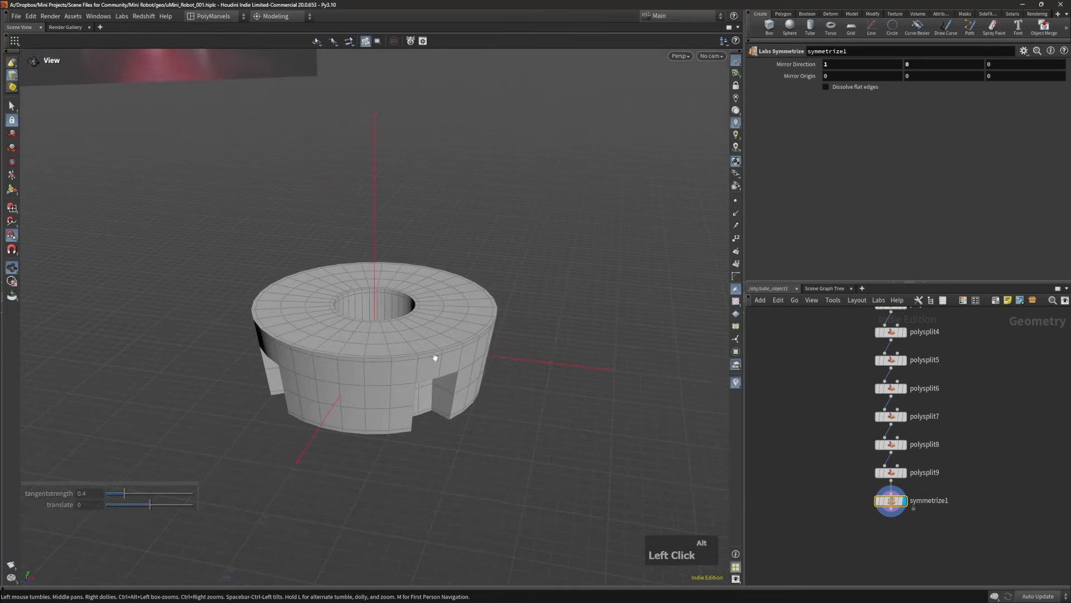
Step: Add a second Labs Symmetrize with mirror direction 0, 0, 1 to mirror the recesses front to back
right_click_drag(448, 333, 410, 340, "alt")
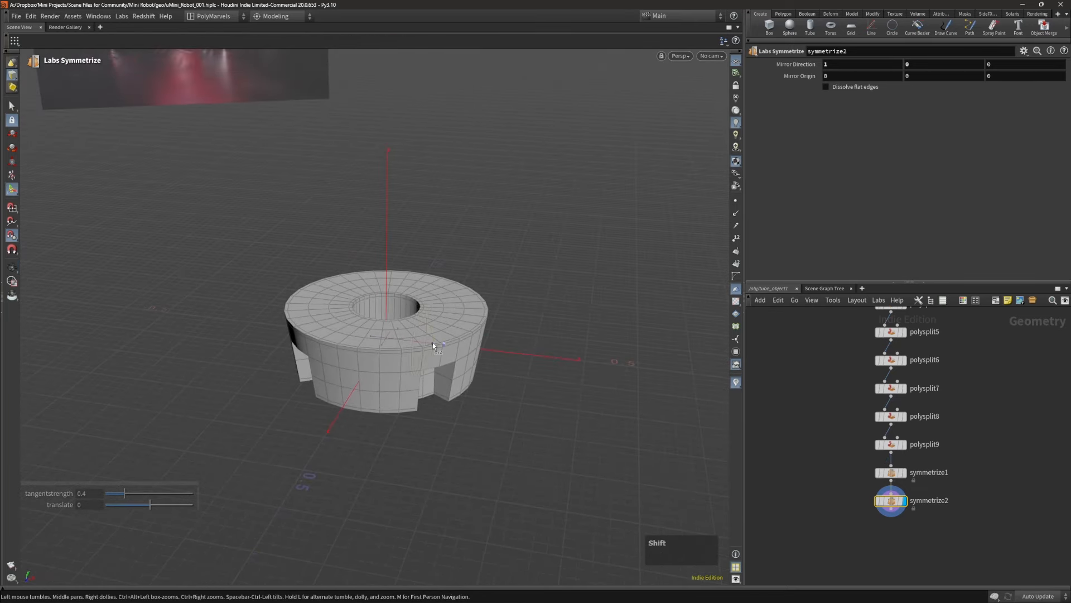
left_click_drag(435, 356, 404, 324, "alt")
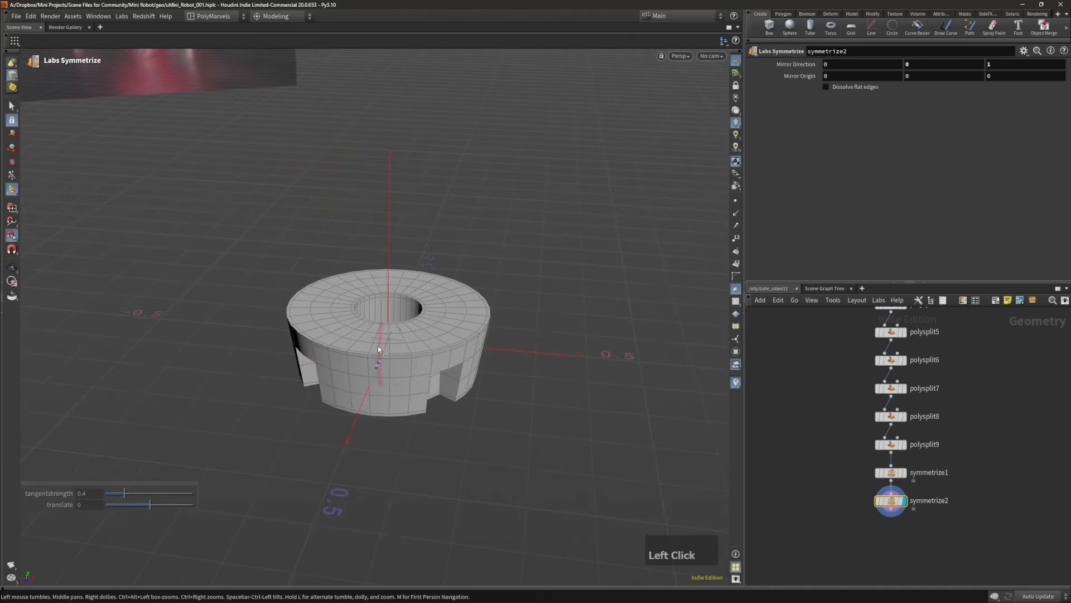
right_click(384, 350)
mouse_move(496, 383)
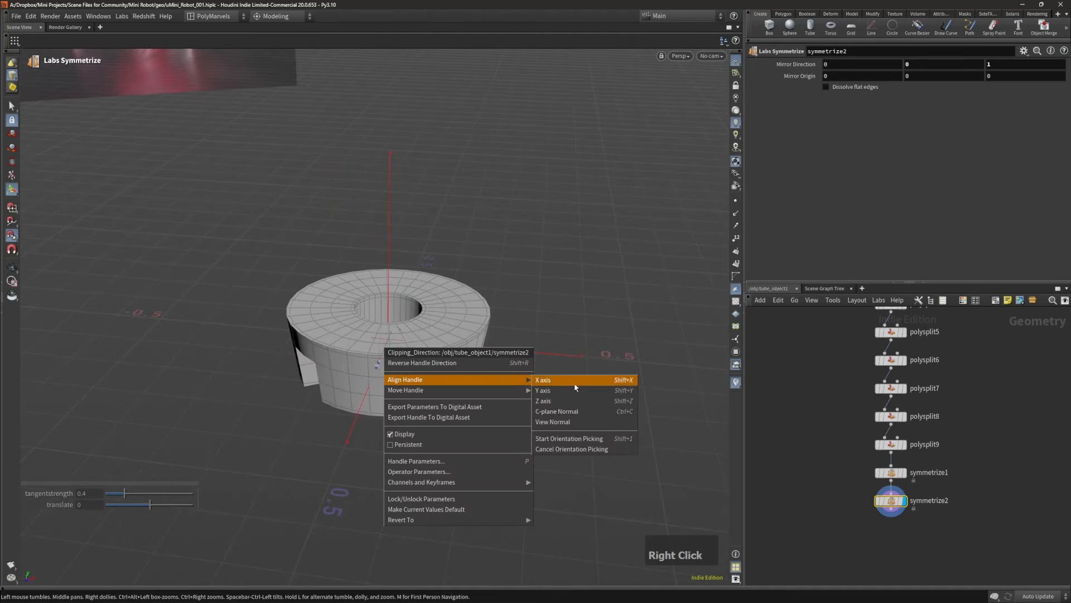
mouse_move(467, 395)
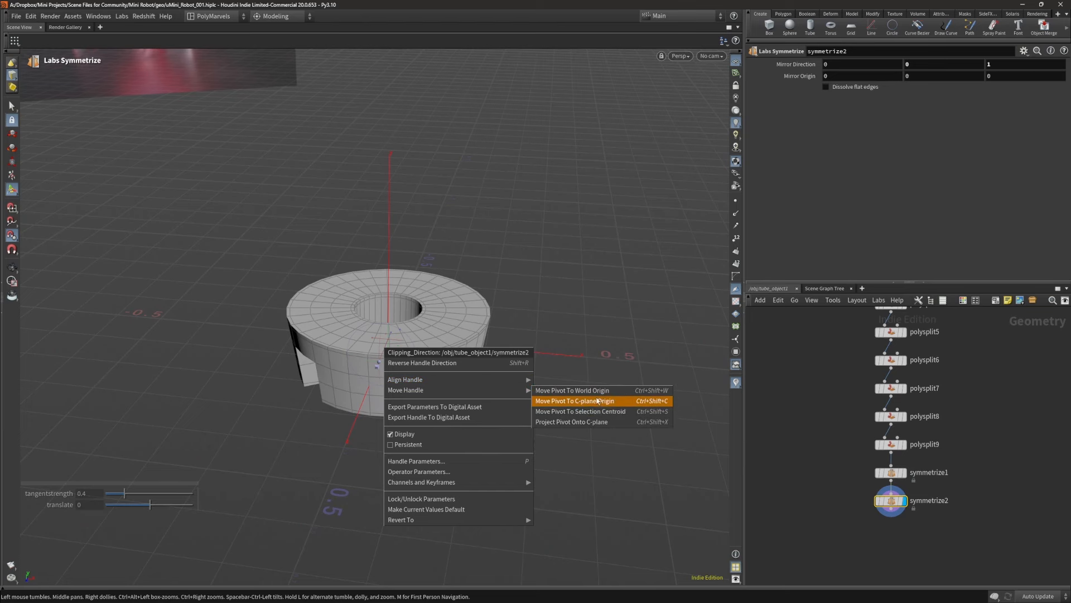
left_click(631, 400)
Step: Examine the mirrored recesses around the cylinder from above and from the side
right_click_drag(434, 311, 409, 331, "alt")
left_click_drag(409, 330, 406, 359, "alt")
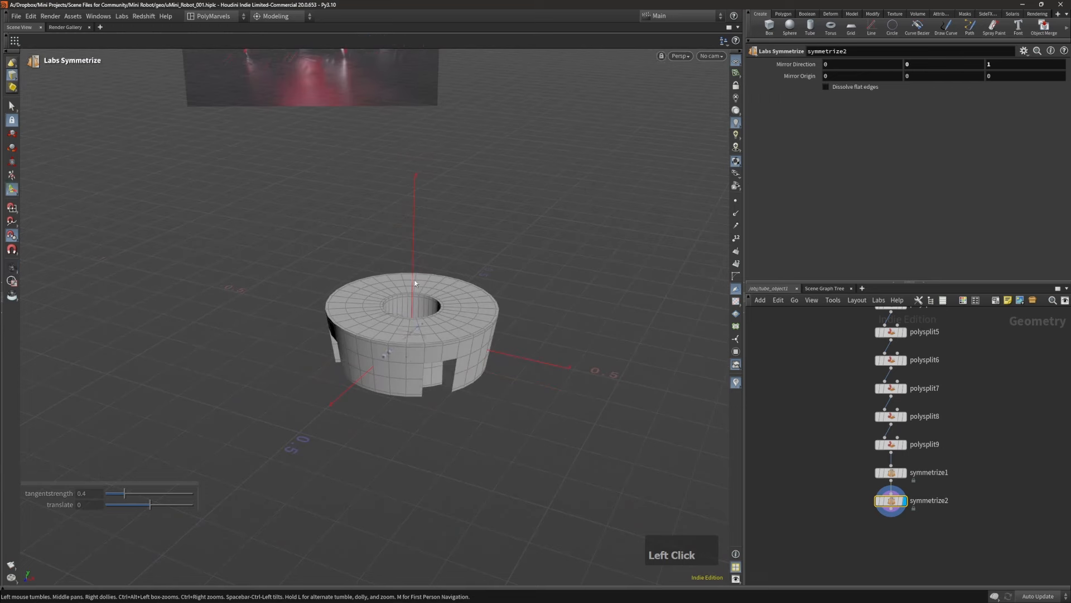
middle_click_drag(442, 312, 390, 304, "alt")
left_click_drag(390, 303, 353, 303, "alt")
right_click_drag(353, 304, 407, 270, "alt")
left_click_drag(407, 270, 390, 306, "alt")
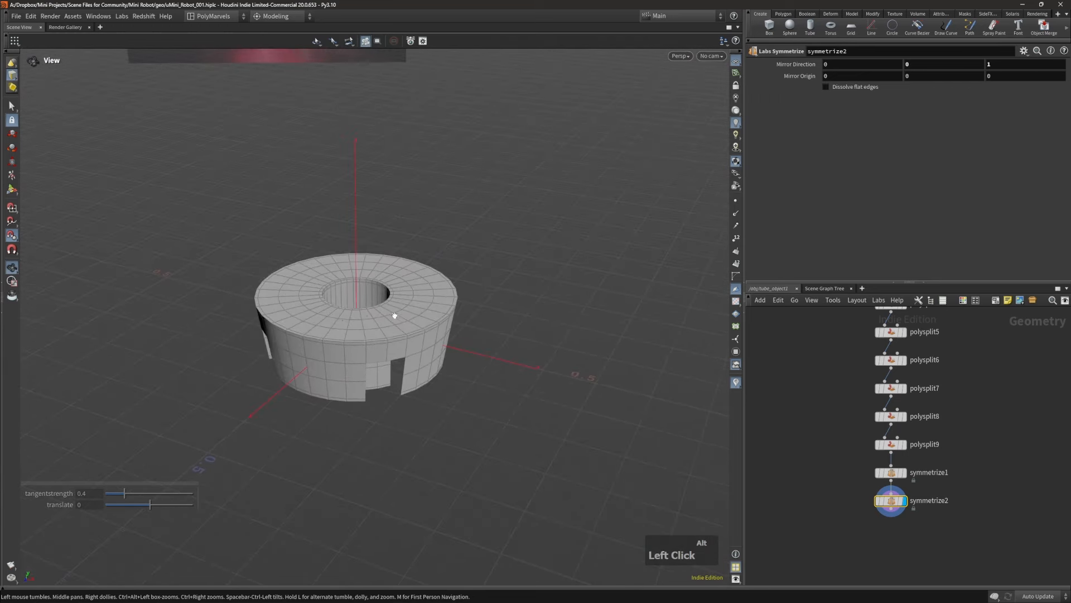
middle_click_drag(390, 307, 421, 303, "alt")
left_click_drag(421, 303, 445, 259, "alt")
right_click_drag(444, 259, 444, 263, "alt")
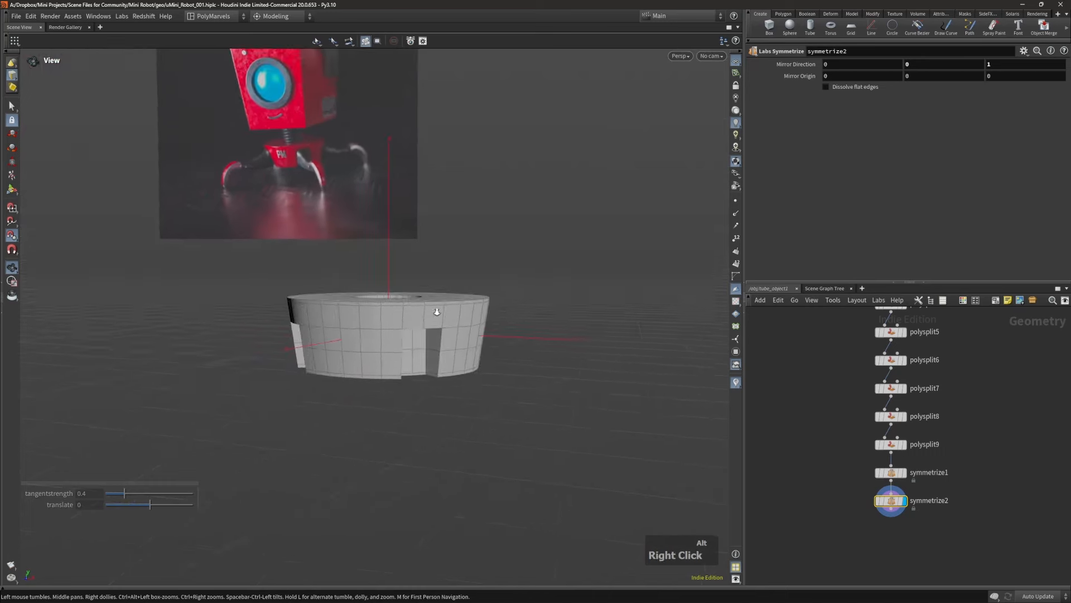
left_click_drag(445, 262, 409, 329, "alt")
Step: Try a depth 1 Subdivide on the symmetrized cylinder to preview its smoothing, and delete the Subdivide node
right_click_drag(376, 317, 411, 282, "alt")
left_click_drag(412, 282, 467, 312, "alt")
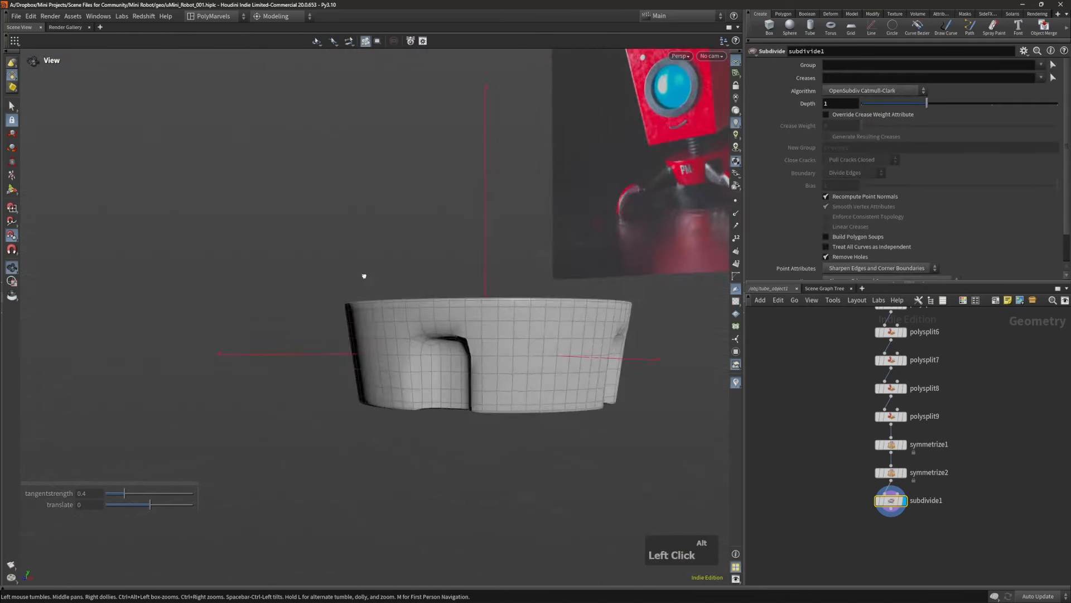
left_click_drag(364, 276, 478, 294, "alt")
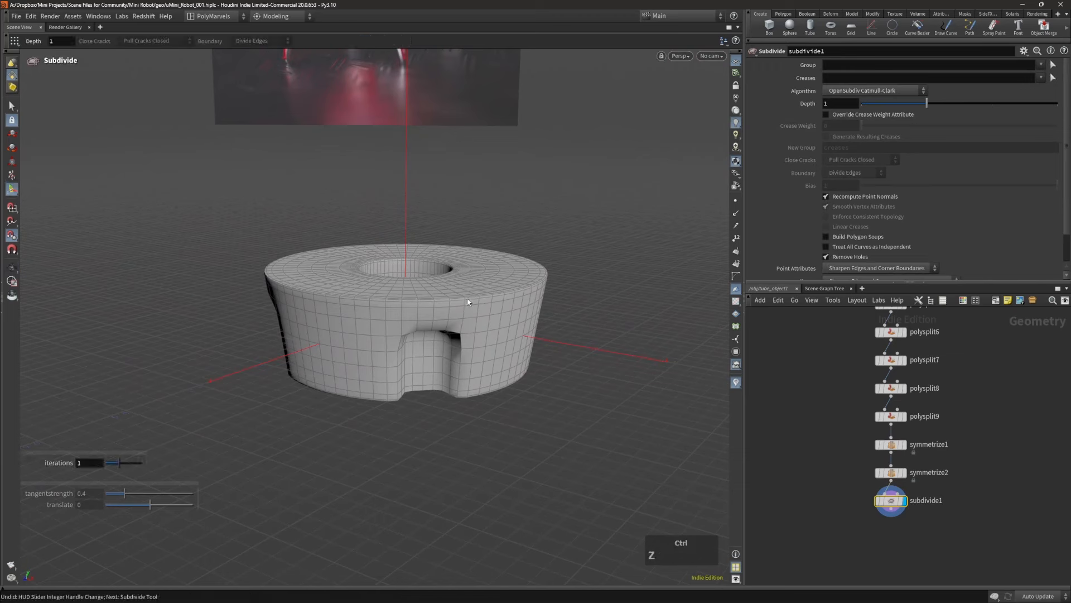
key("Delete")
Step: Insert an edge loop through the recess's side walls and ceiling near the outer border, directly after polysplit9 and before the symmetrize nodes
right_click_drag(507, 366, 402, 322, "alt")
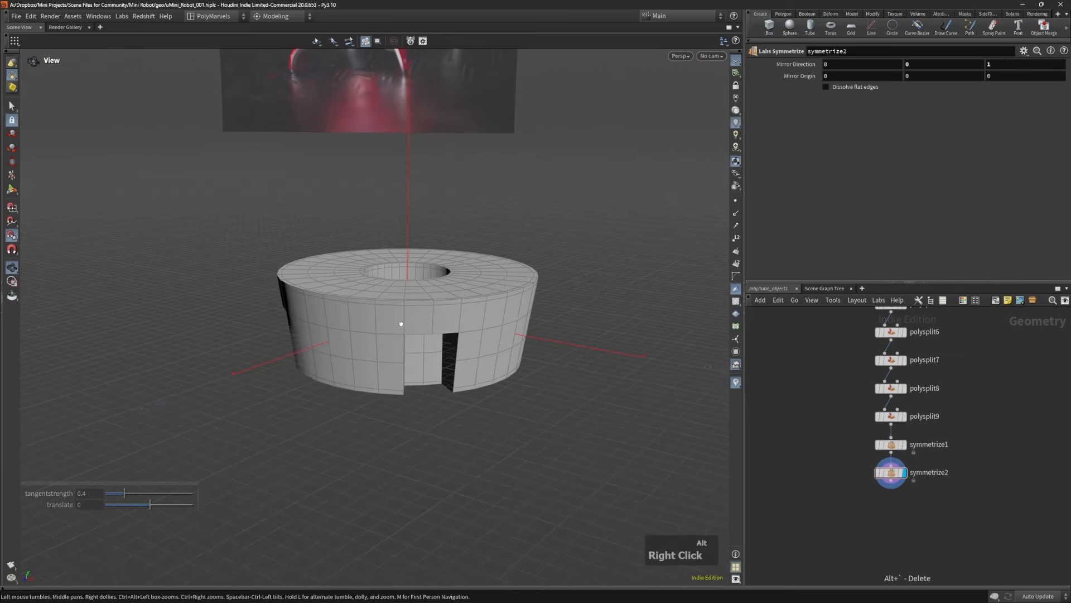
left_click_drag(401, 323, 345, 282, "alt")
right_click_drag(410, 304, 482, 353, "alt")
left_click_drag(406, 310, 453, 349, "alt")
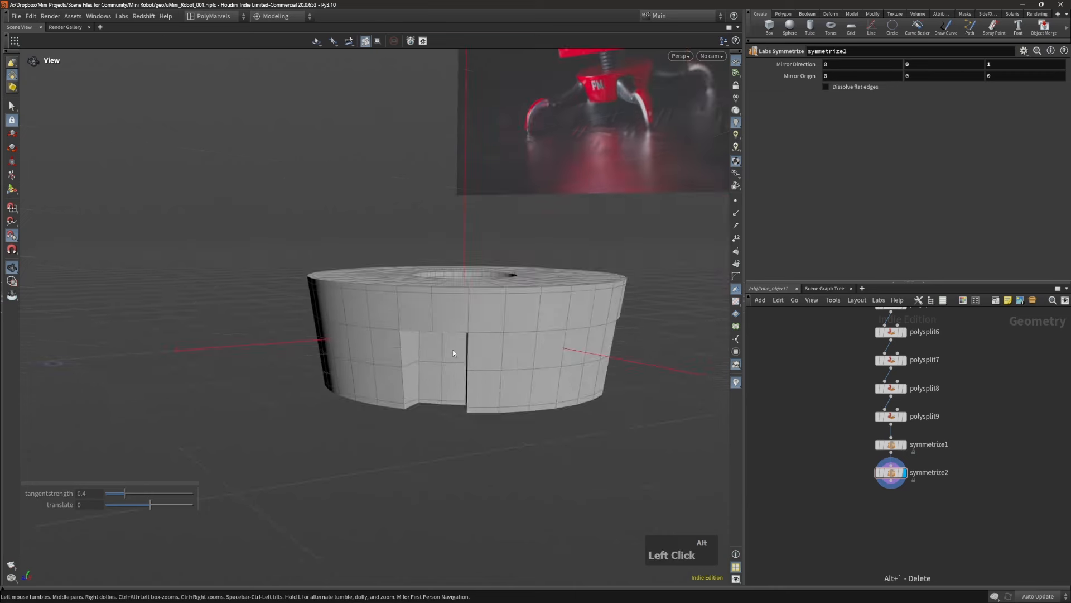
left_click(461, 350)
right_click_drag(460, 351, 512, 309, "alt")
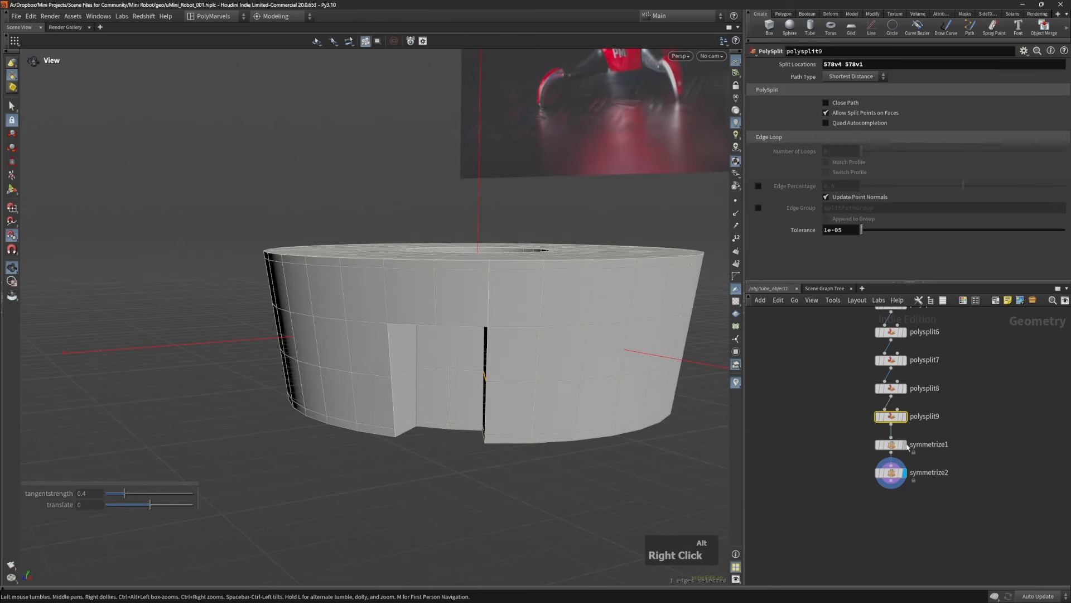
left_click_drag(463, 384, 477, 386, "alt")
key("alt+d")
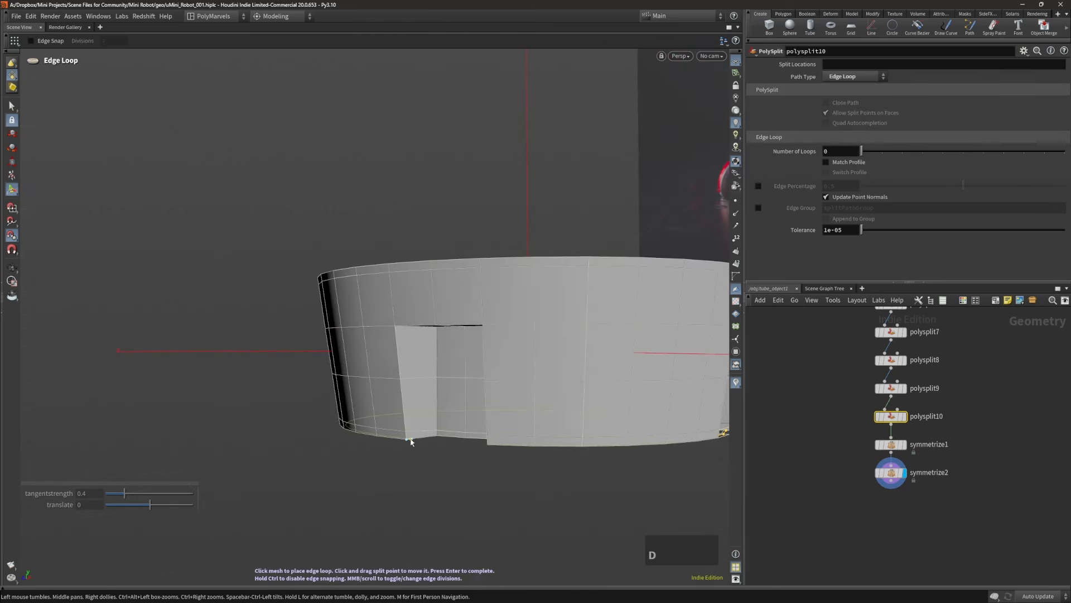
left_click_drag(415, 414, 394, 326, "alt")
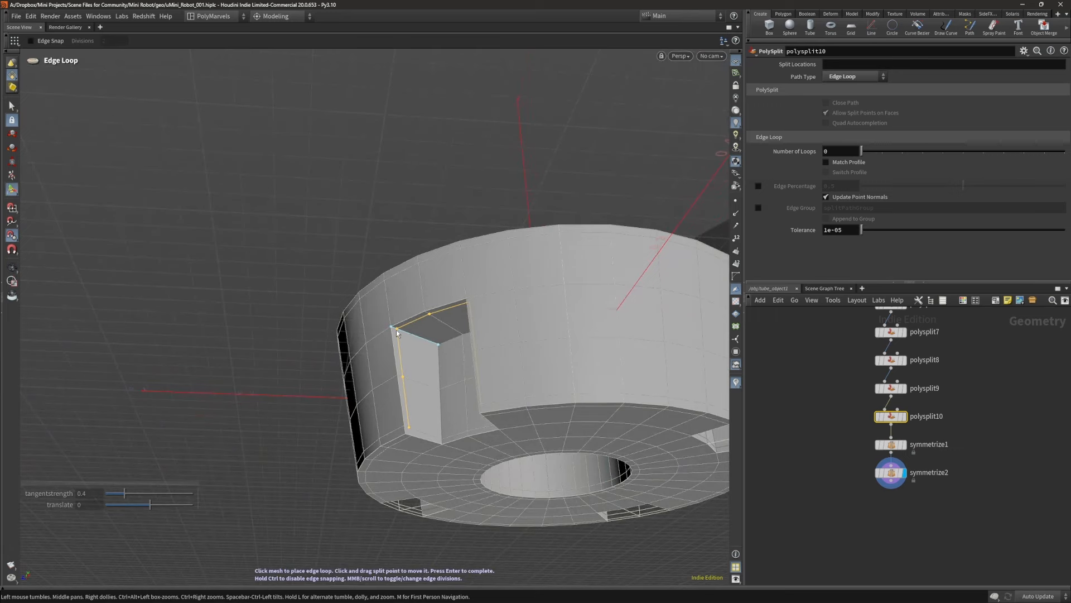
left_click(396, 329)
Step: Split one side wall of the recess from the new edge loop's lower end to the wall's bottom edge
right_click_drag(396, 330, 416, 438)
left_click_drag(417, 438, 363, 421, "alt")
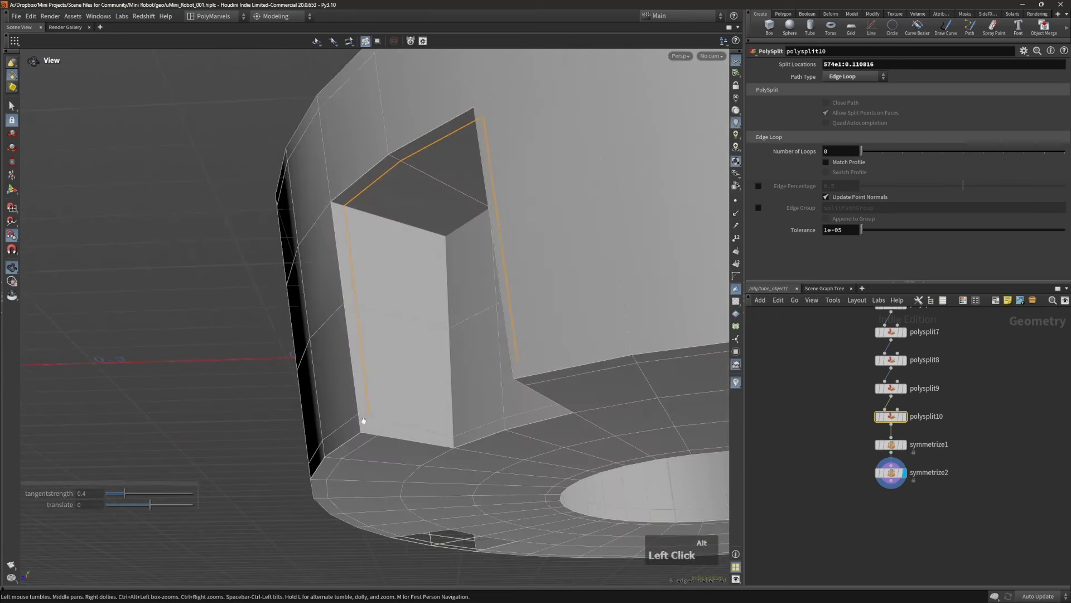
key("alt+v")
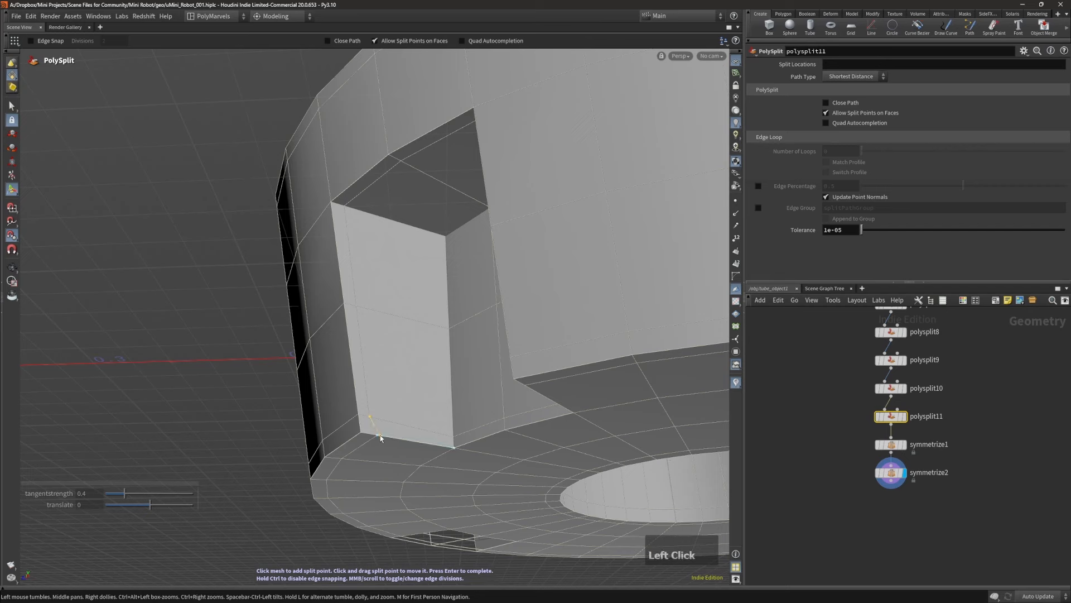
right_click(385, 422)
left_click(416, 431)
Step: Split the opposite side wall of the recess from the border loop's other lower end to its bottom edge
left_click_drag(416, 432, 555, 428, "alt")
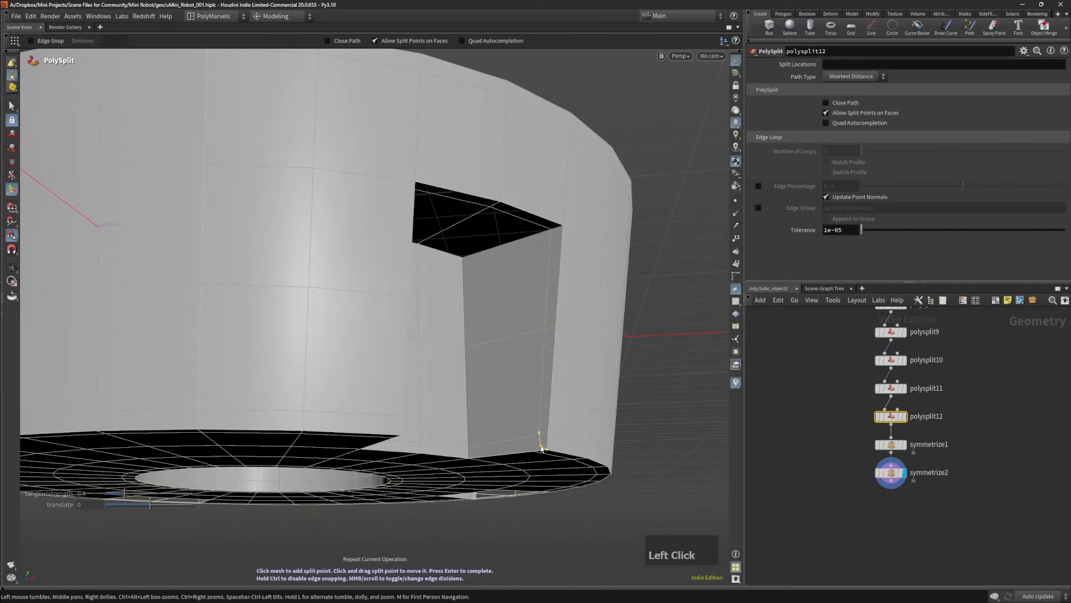
left_click_drag(541, 448, 539, 447, "alt")
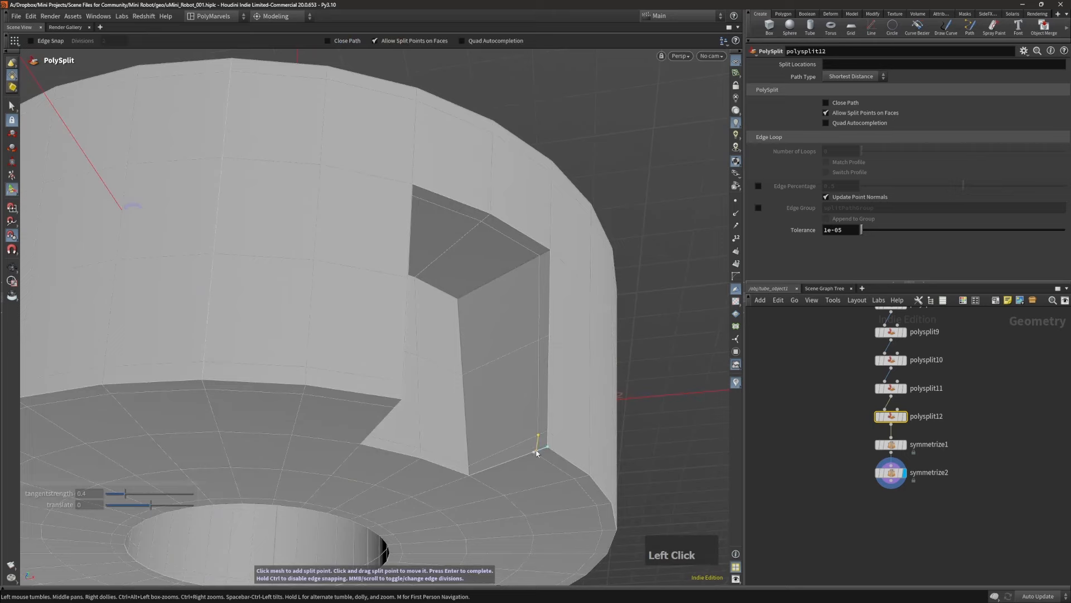
right_click(535, 430)
left_click(500, 366)
left_click_drag(499, 366, 393, 375, "alt")
key("Return")
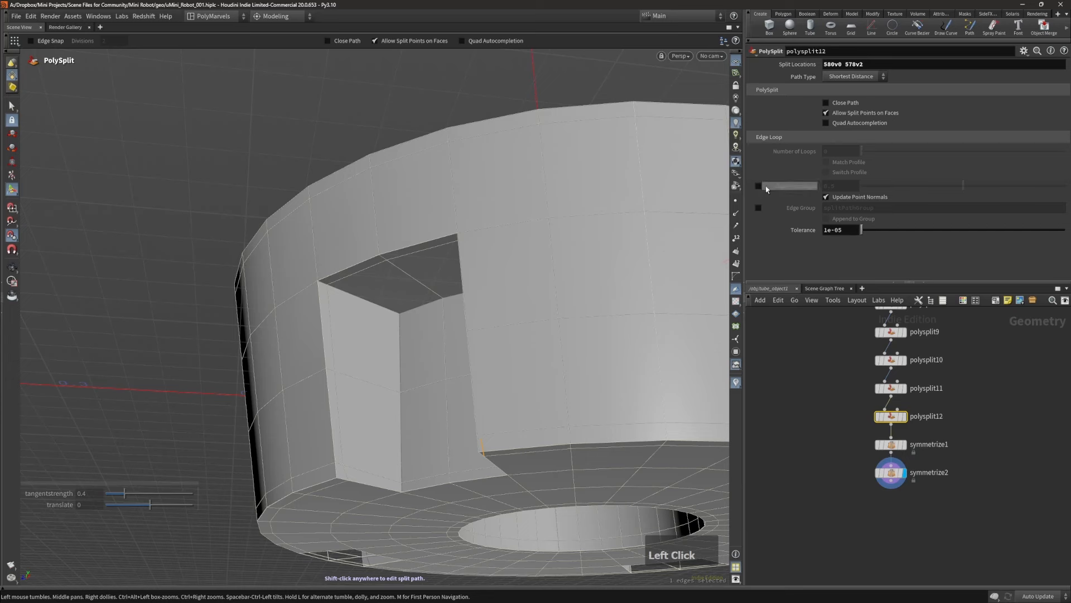
Step: Enable Edge Percentage on polysplit10, the recess border's edge loop, and set it to about 0.167
left_click_drag(504, 283, 714, 340, "alt")
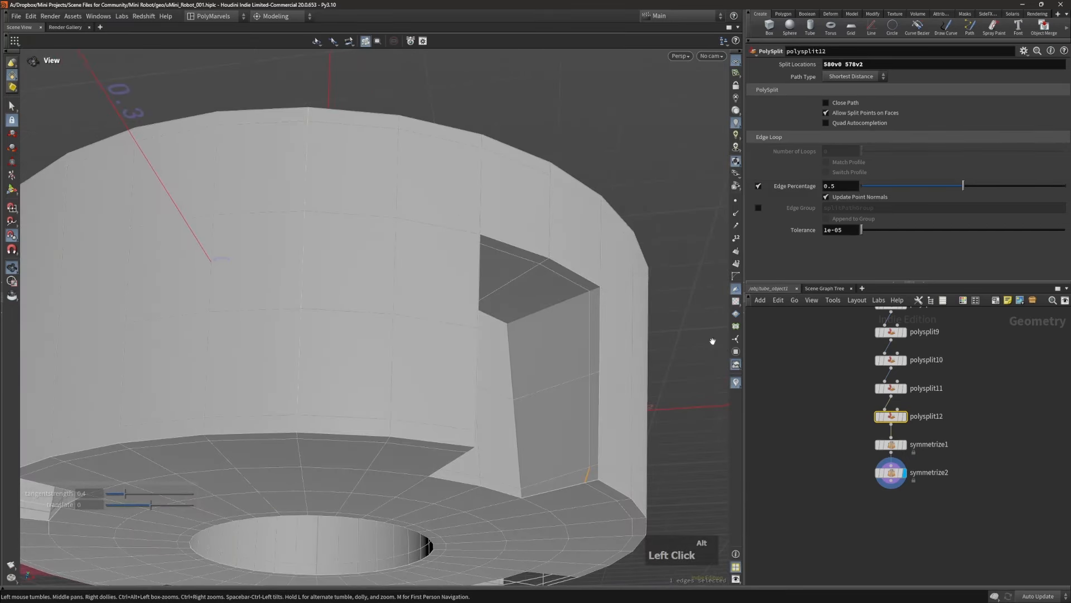
left_click(528, 313)
left_click_drag(528, 313, 517, 310, "alt")
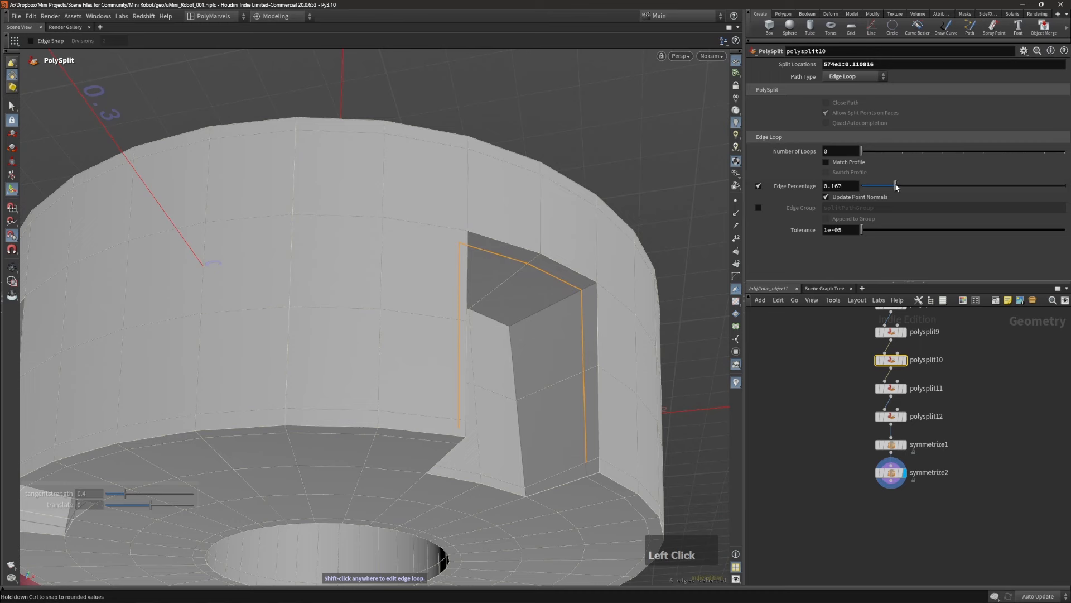
left_click_drag(634, 279, 585, 346, "alt")
right_click_drag(585, 348, 569, 323, "alt")
left_click_drag(569, 323, 603, 357, "alt")
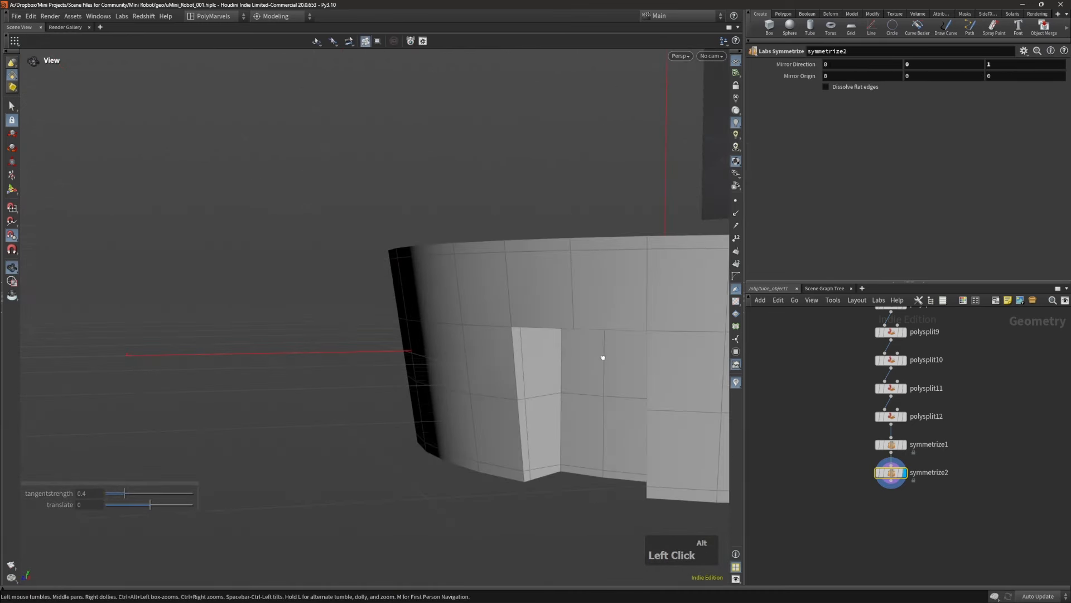
Step: Inspect the mirrored recesses and the cylinder's overall shape from several angles against the reference image
middle_click_drag(603, 357, 591, 357, "alt")
left_click_drag(591, 357, 849, 363, "alt")
right_click_drag(848, 363, 485, 371, "alt")
left_click_drag(485, 371, 602, 430, "alt")
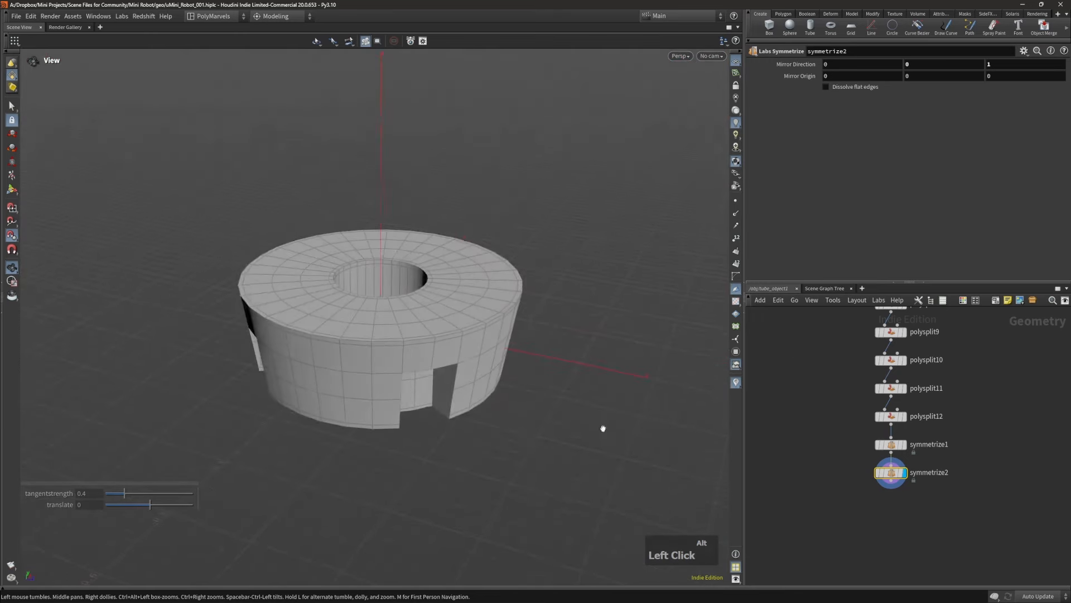
right_click_drag(602, 430, 602, 427, "alt")
left_click_drag(602, 427, 431, 376, "alt")
right_click_drag(430, 376, 411, 354, "alt")
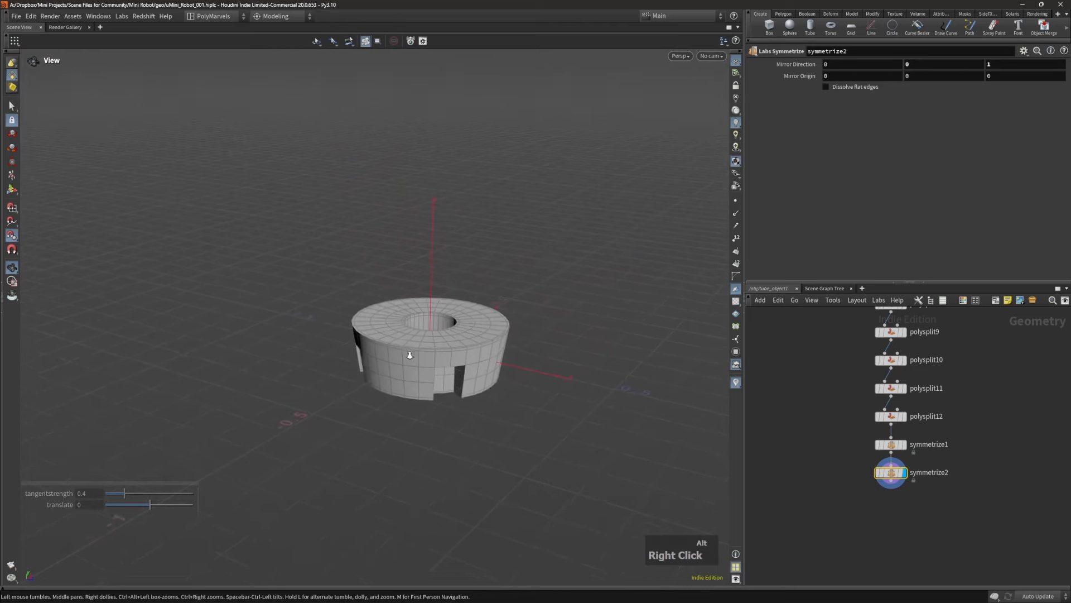
left_click_drag(412, 353, 278, 351, "alt")
key("g")
right_click_drag(428, 352, 337, 370, "alt")
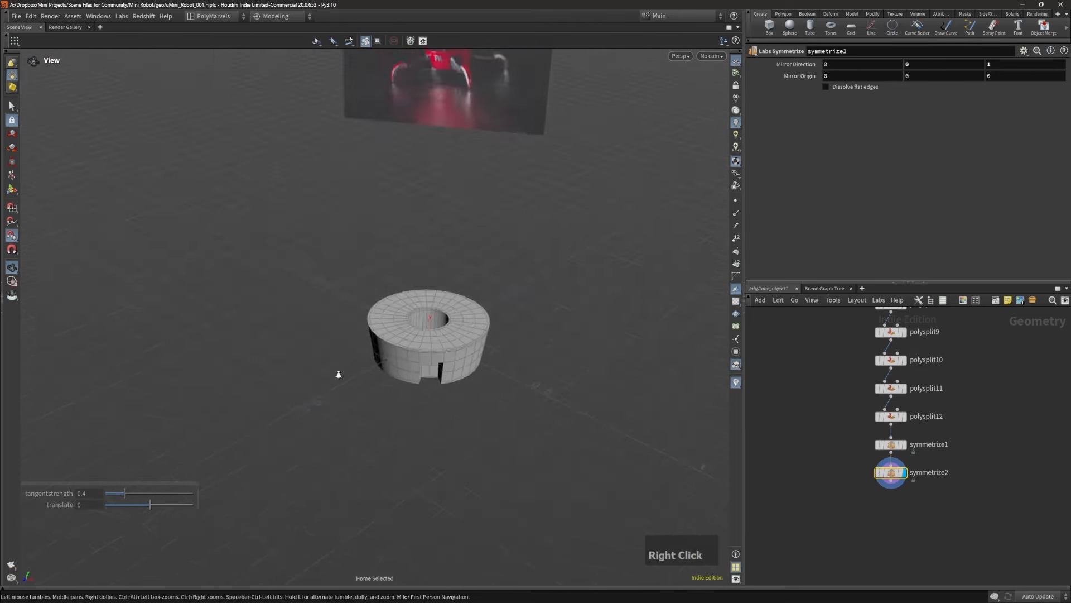
left_click_drag(337, 370, 564, 304, "alt")
right_click_drag(563, 304, 576, 324, "alt")
left_click_drag(576, 324, 423, 354, "alt")
Step: Insert three horizontal edge loops around the cylinder: just below the recess ceiling, between ceiling and top rim, and in the lower wall
key("d")
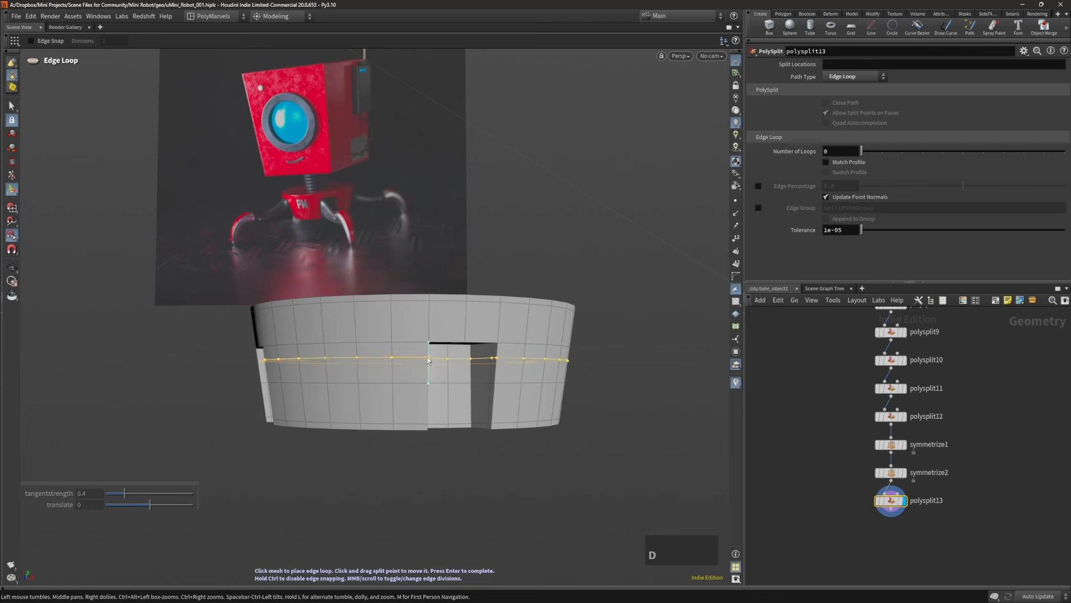
left_click(446, 353)
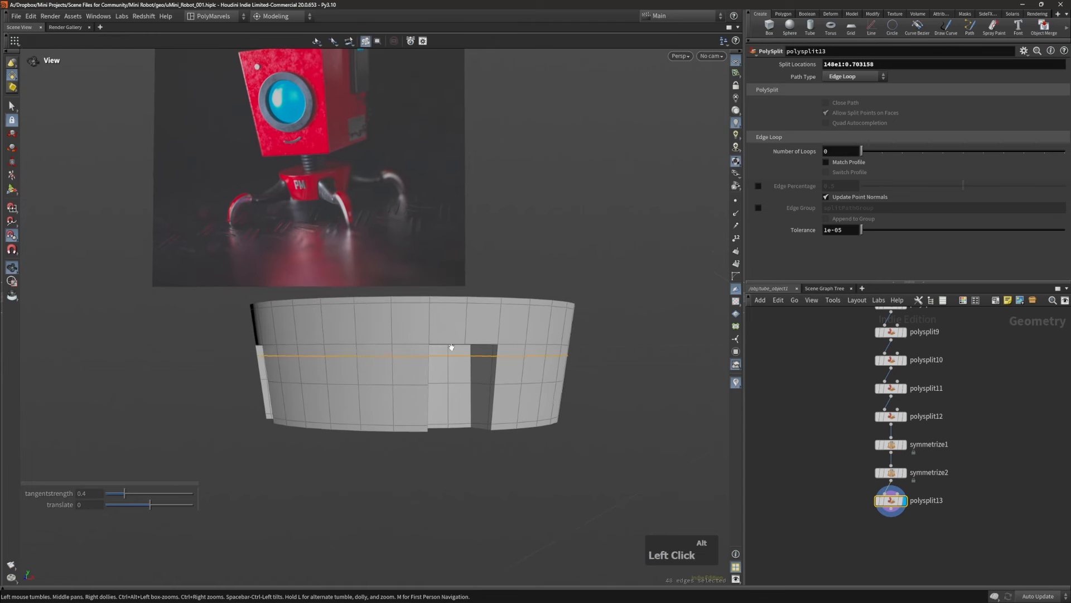
left_click(427, 322)
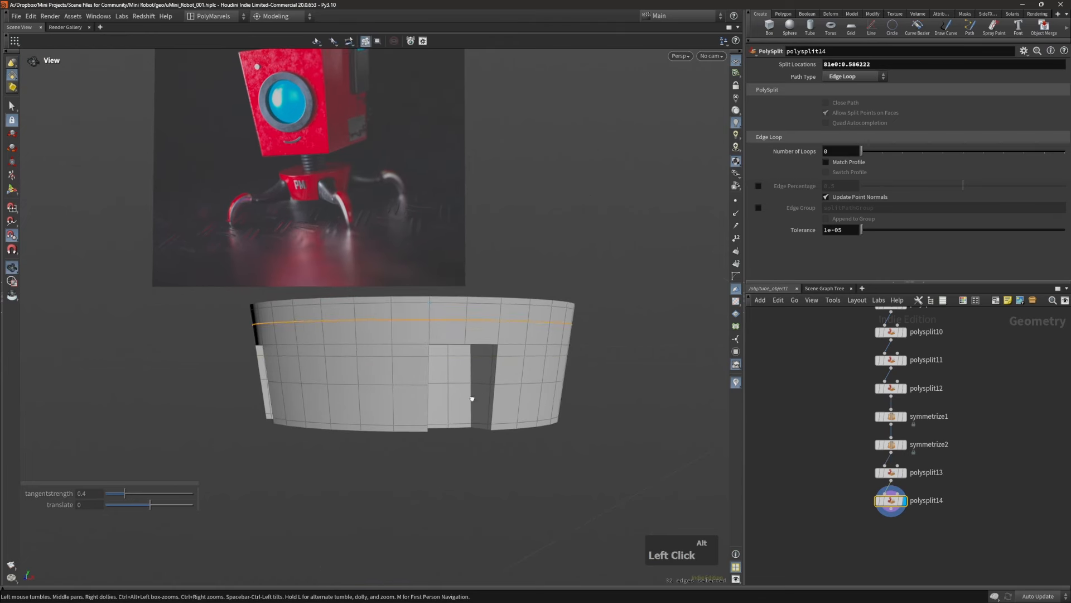
left_click_drag(427, 323, 423, 406, "alt")
left_click(423, 406)
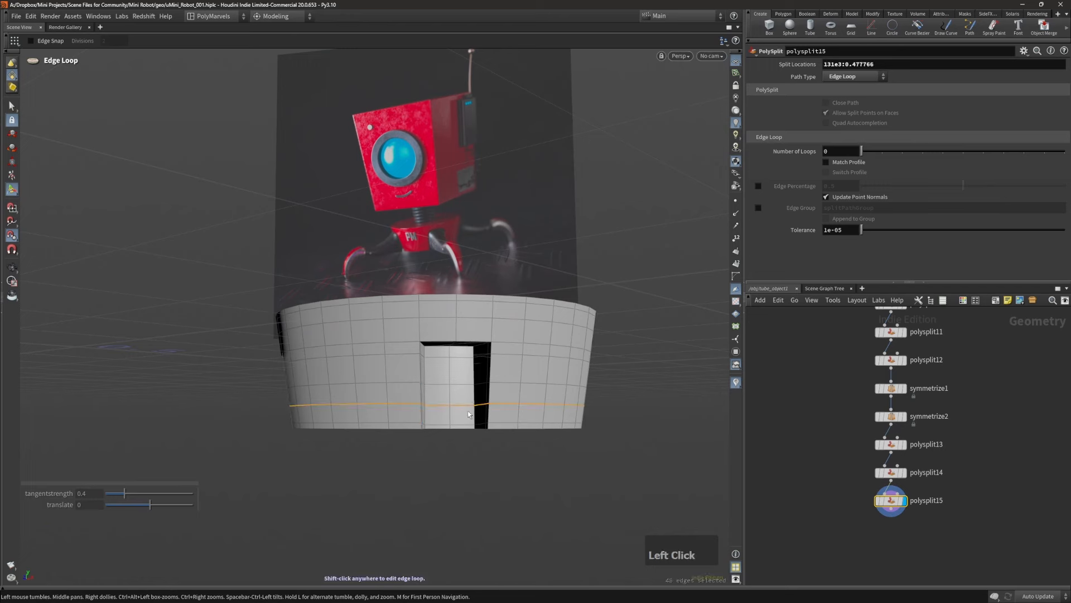
Step: Subdivide the cylinder with OpenSubdiv Catmull-Clark at depth 1 and turn off the wireframe overlay
left_click_drag(428, 353, 434, 377)
key("s")
key("s")
right_click_drag(434, 377, 346, 387, "alt")
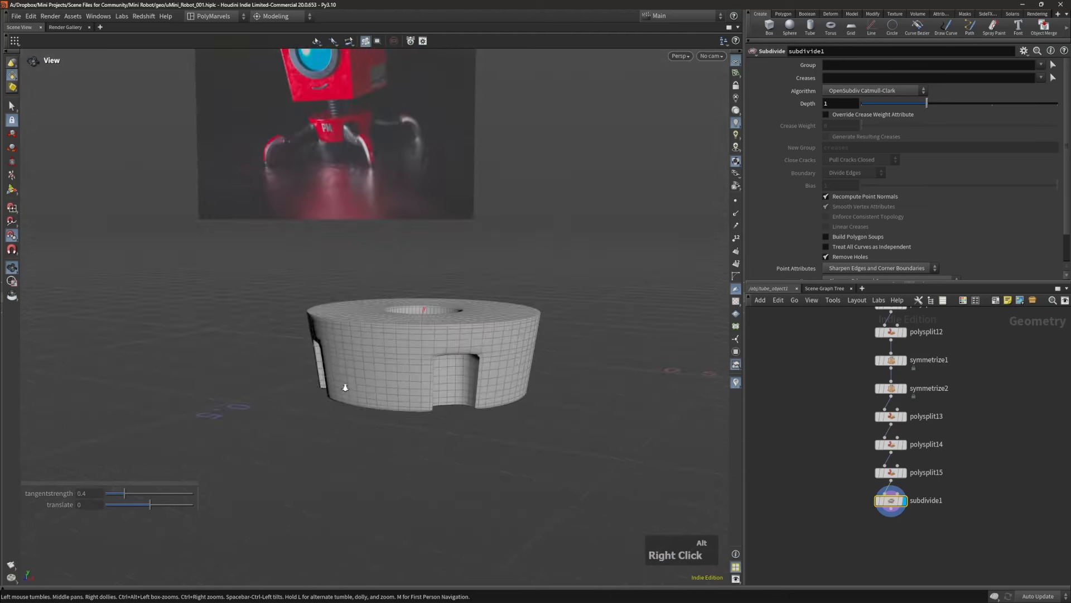
key("shift+w")
left_click_drag(446, 388, 406, 381, "alt")
Step: Add a Normal node for the whole cylinder, with vertex normals and a cusp angle of about 165.9
key("s")
double_click(406, 382)
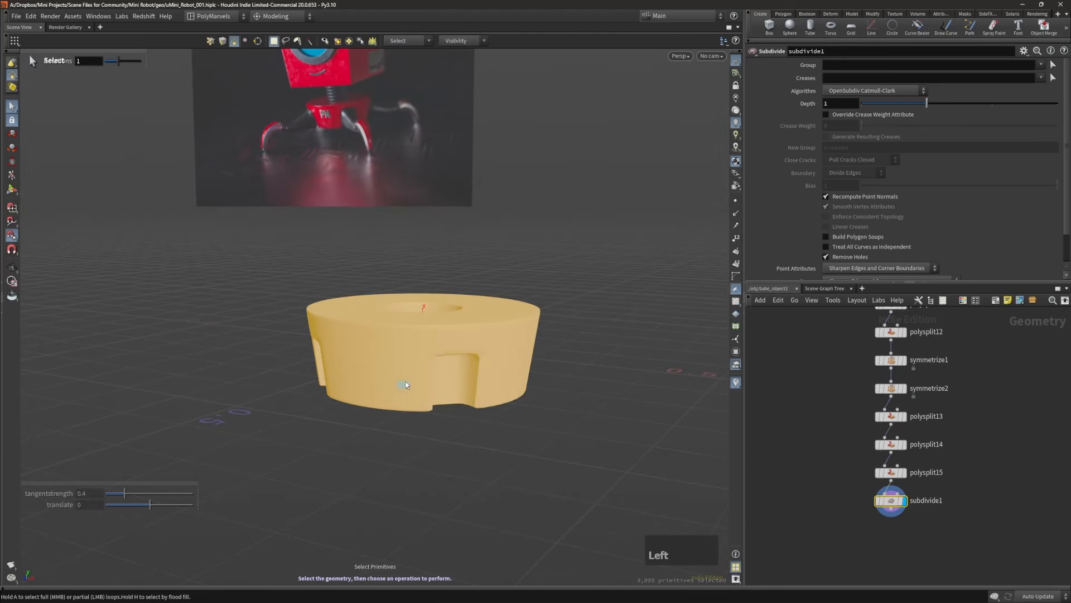
key("alt+n")
right_click_drag(399, 396, 456, 366, "alt")
left_click_drag(456, 366, 447, 354, "alt")
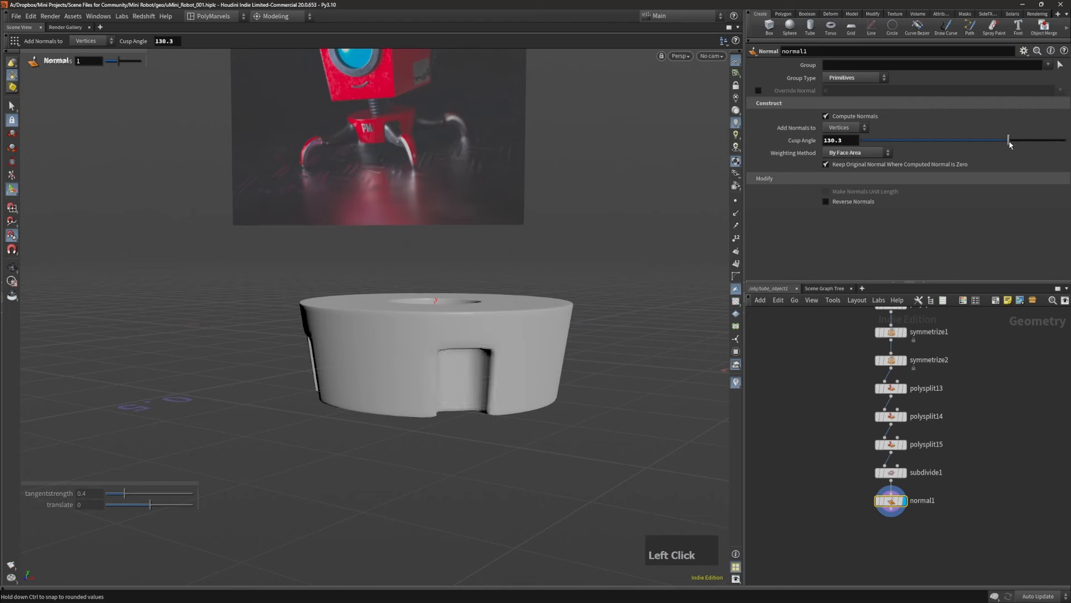
Step: Inspect the smoothed cylinder and its rounded recesses, comparing them with the robot base in the reference image
mouse_move(447, 346)
left_mouse_down("alt")
mouse_move(471, 370)
mouse_move(440, 306)
mouse_move(405, 319)
mouse_move(437, 242)
mouse_move(513, 232)
mouse_move(588, 310)
mouse_move(530, 370)
mouse_move(480, 334)
mouse_move(441, 338)
left_mouse_up("alt")
right_click_drag(440, 337, 446, 376, "alt")
left_click_drag(447, 376, 463, 357, "alt")
right_click_drag(463, 357, 495, 305, "alt")
mouse_move(449, 359)
left_mouse_down("alt")
mouse_move(407, 335)
mouse_move(418, 303)
mouse_move(434, 395)
mouse_move(486, 400)
mouse_move(441, 368)
left_mouse_up("alt")
right_click_drag(441, 368, 421, 357, "alt")
middle_click_drag(422, 357, 438, 389, "alt")
key("Return")
mouse_move(434, 404)
left_mouse_down("alt")
mouse_move(447, 373)
mouse_move(435, 407)
left_mouse_up("alt")
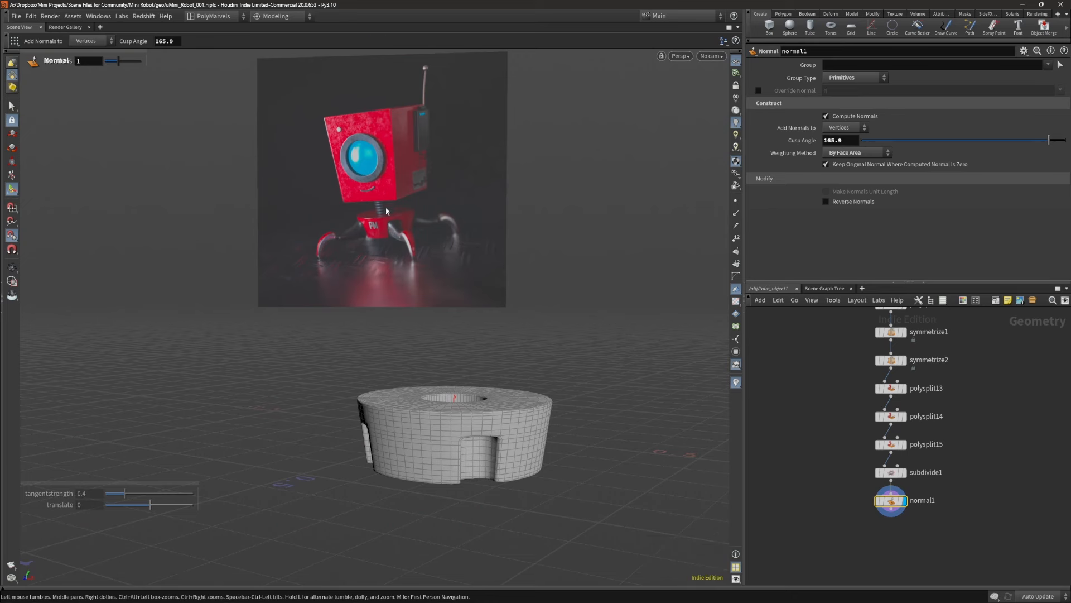
right_click_drag(432, 428, 425, 426, "alt")
left_click_drag(425, 426, 443, 438, "alt")
right_click_drag(442, 437, 421, 428, "alt")
middle_click_drag(420, 427, 440, 429, "alt")
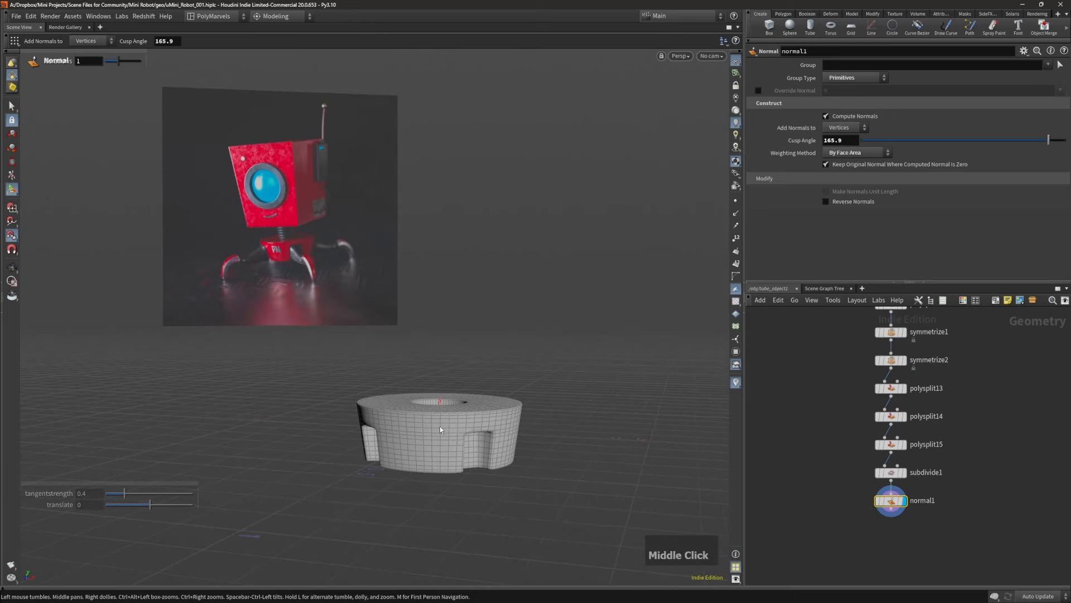
Step: Go up to object level and raise the cylinder object to about 0.15 on the Y axis
key("u")
right_click_drag(455, 430, 443, 427, "alt")
key("Return")
middle_click_drag(552, 441, 562, 380)
right_click_drag(514, 389, 489, 386, "alt")
left_click_drag(489, 386, 467, 411, "alt")
right_click_drag(466, 411, 463, 413, "alt")
middle_click_drag(463, 413, 445, 397, "alt")
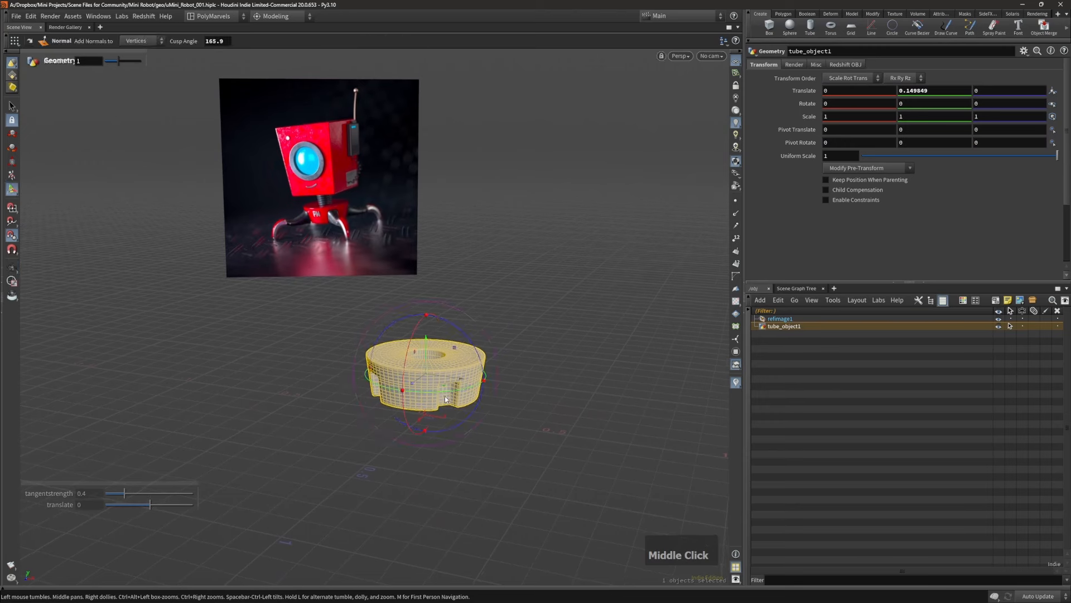
Step: Reopen the cylinder's geometry network and compare the raised part with the reference image
double_click(445, 396)
right_click_drag(445, 397, 458, 390, "alt")
middle_click_drag(457, 390, 461, 388, "alt")
right_click_drag(461, 388, 449, 390, "alt")
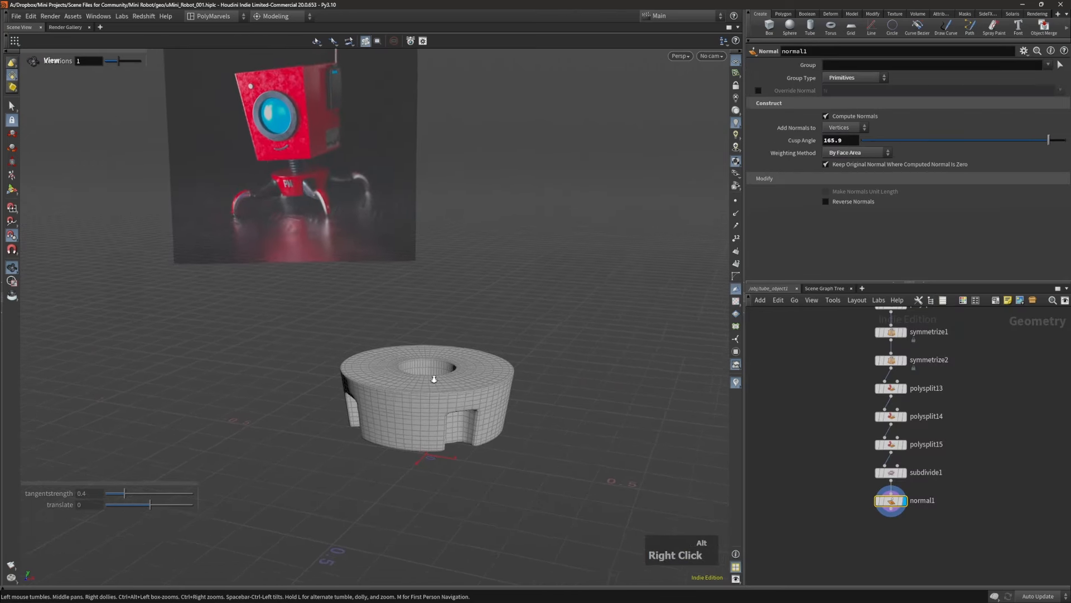
middle_click_drag(449, 391, 433, 396, "alt")
right_click_drag(475, 322, 449, 347, "alt")
mouse_move(449, 347)
middle_mouse_down("alt")
mouse_move(457, 357)
mouse_move(449, 346)
middle_mouse_up("alt")
key("c")
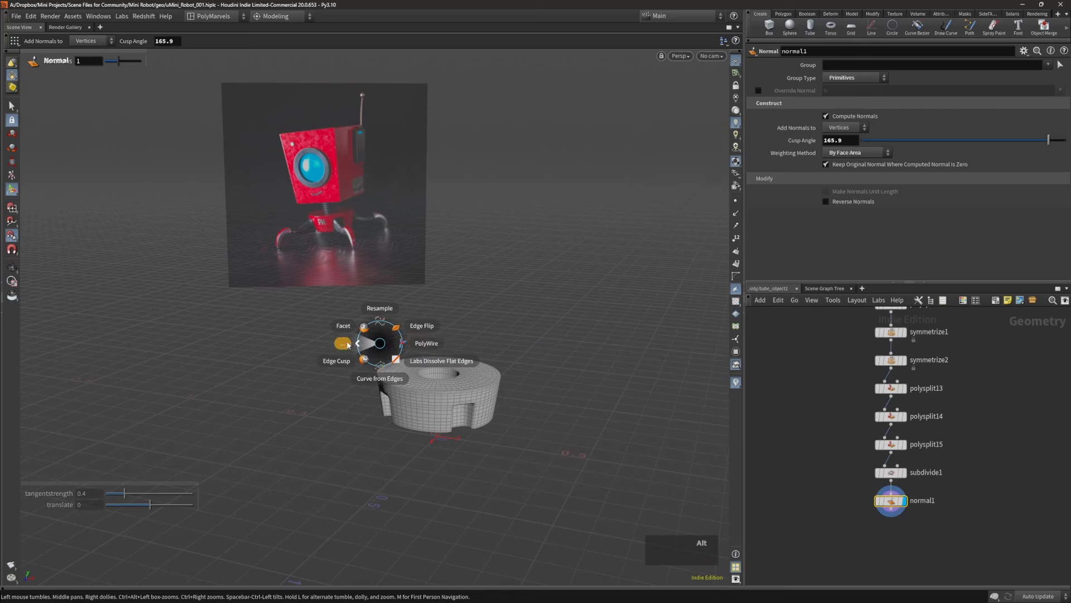
mouse_move(347, 342)
right_click_drag(348, 342, 426, 384, "alt")
middle_click_drag(427, 383, 413, 391, "alt")
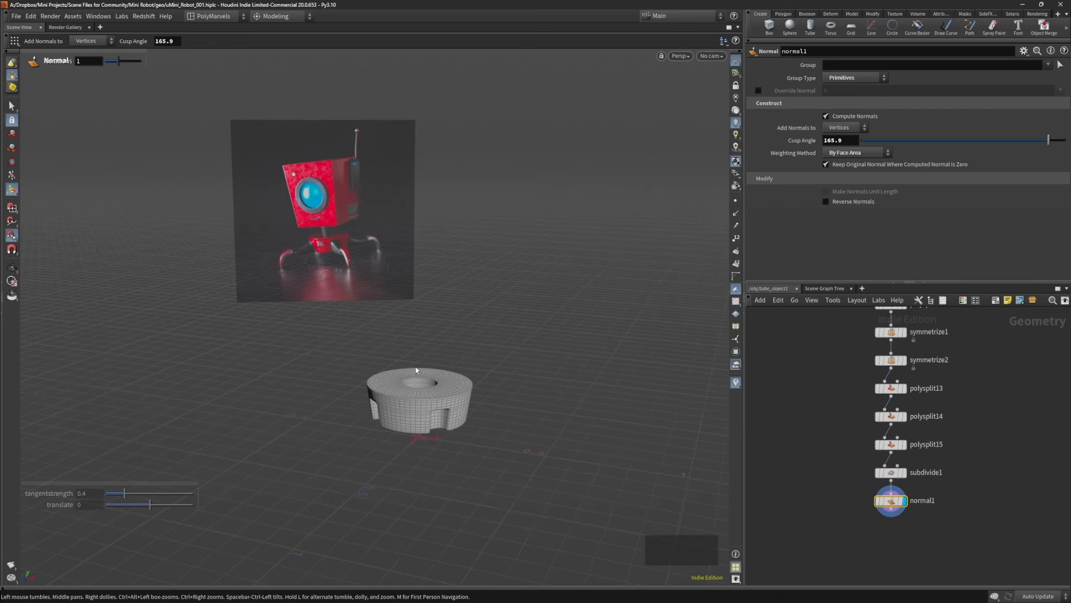
left_click(424, 387)
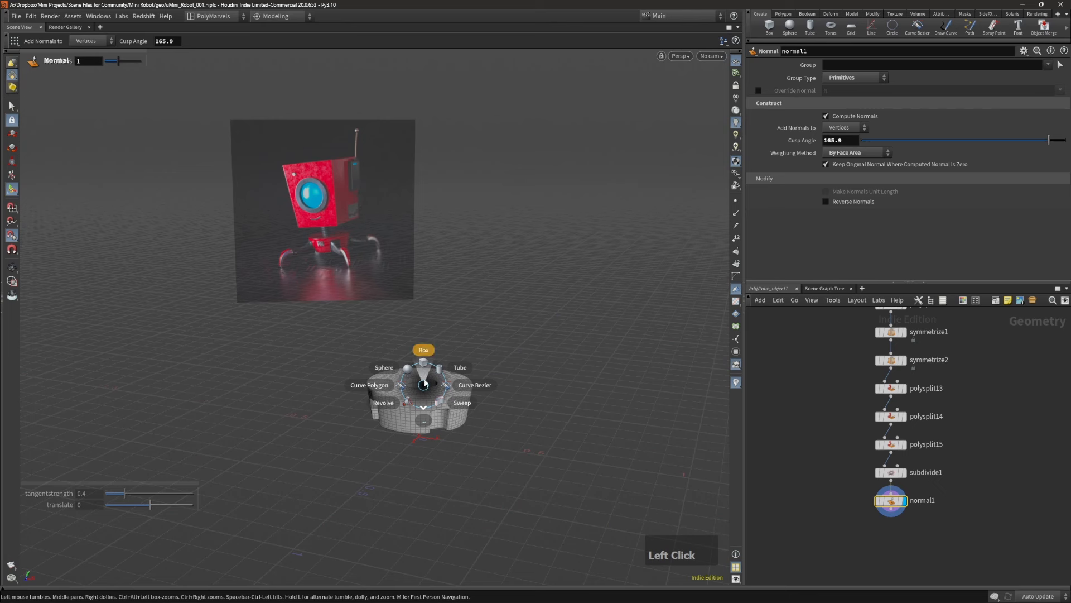
mouse_move(424, 404)
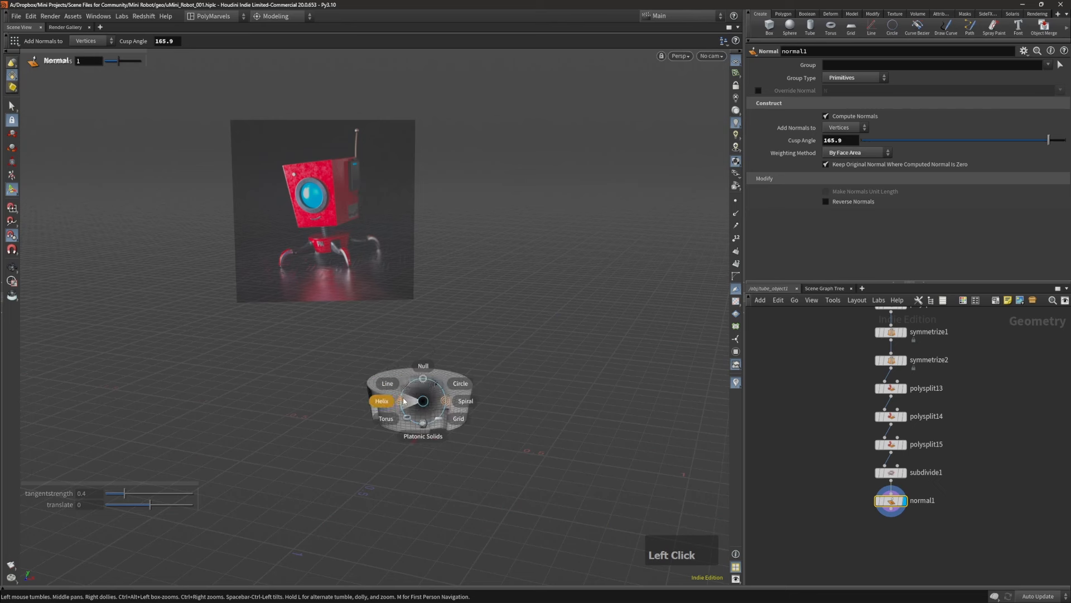
right_click(439, 402, "ctrl")
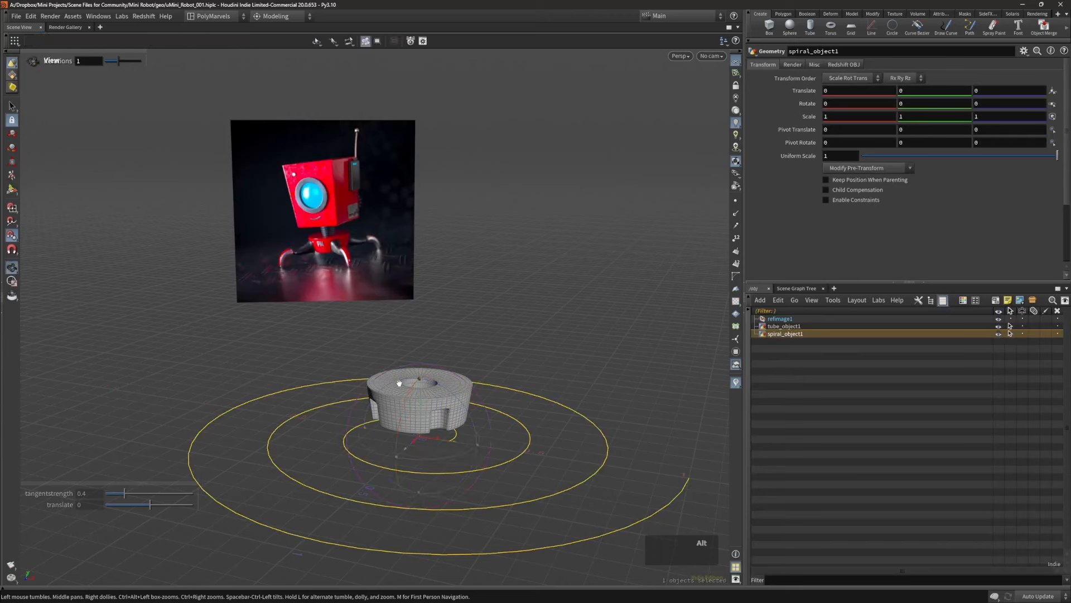
right_click_drag(399, 383, 390, 391, "alt")
left_click_drag(389, 391, 390, 407, "alt")
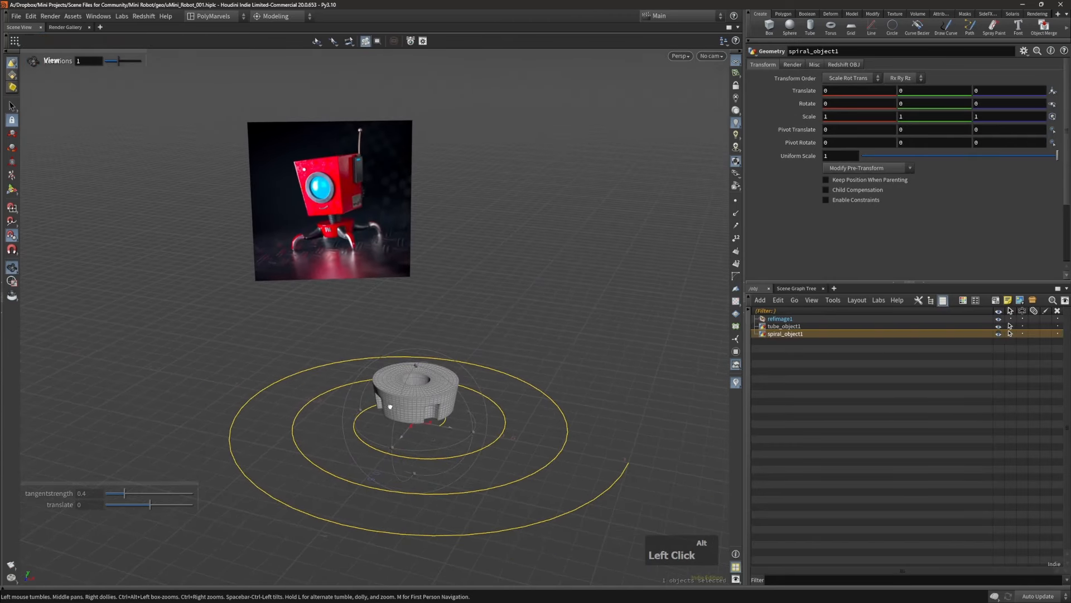
key("ctrl+z")
Step: Create a Helix as a new object at the scene origin and open its geometry network
key("c")
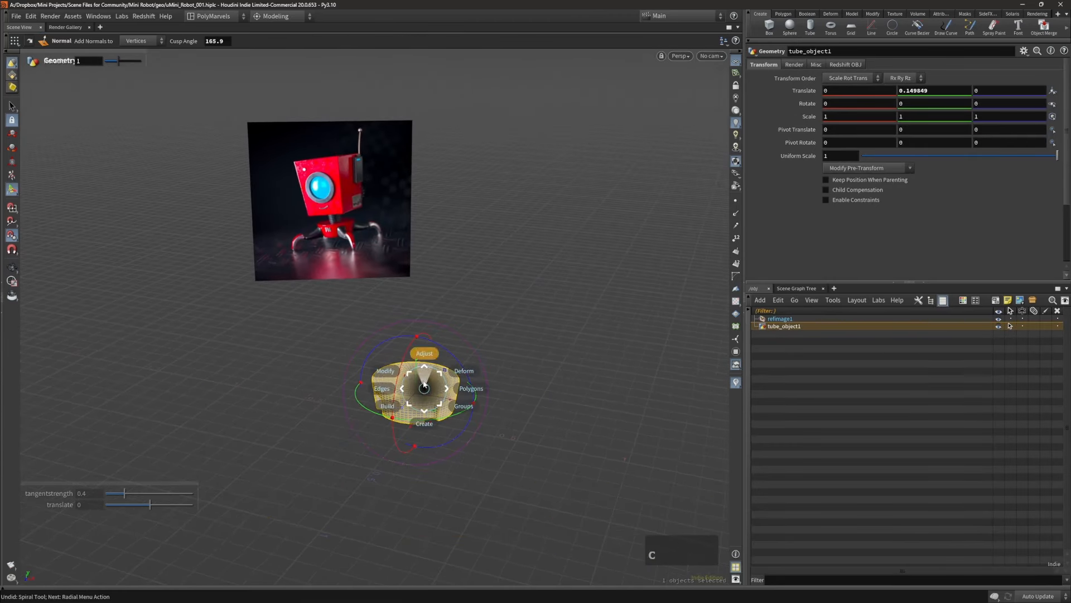
mouse_move(422, 405)
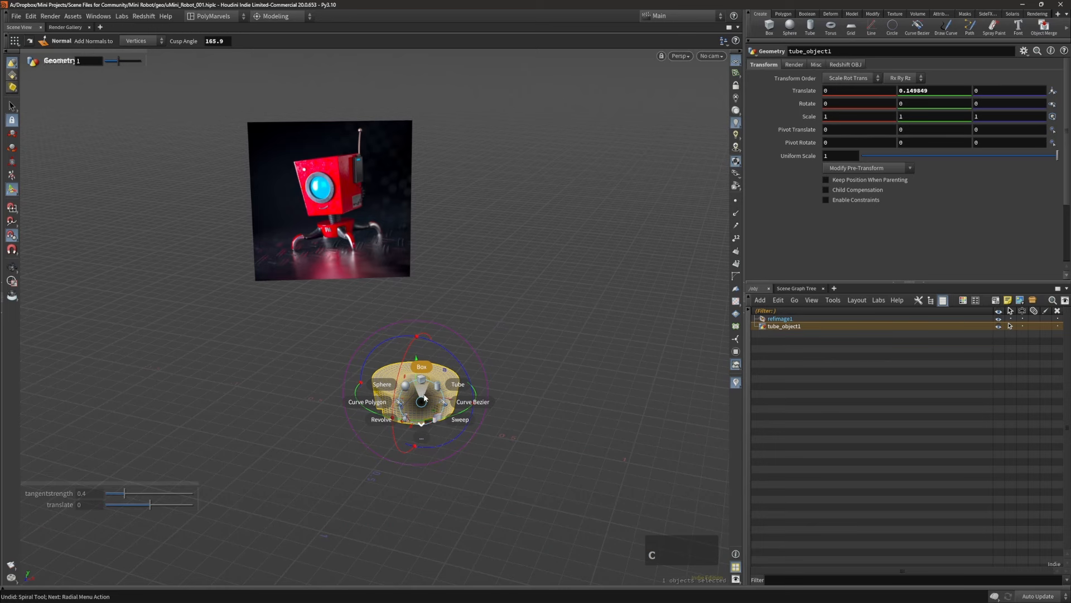
left_click(425, 420)
left_click(416, 415)
right_click(412, 411, "shift")
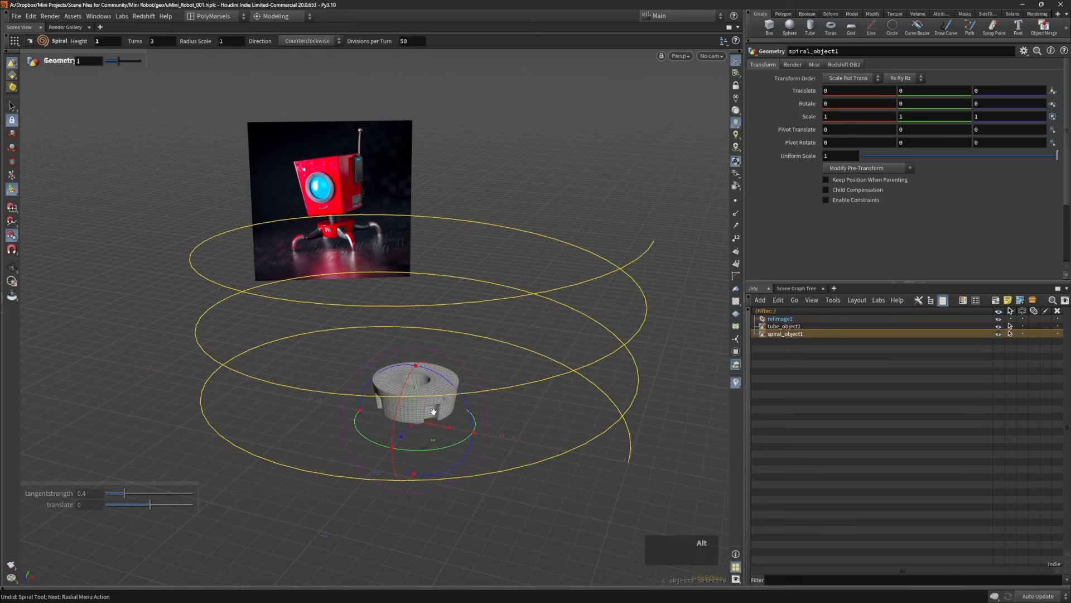
right_click_drag(432, 411, 402, 405, "alt")
middle_click_drag(428, 403, 413, 409, "alt")
key("v")
right_click_drag(415, 403, 407, 397, "alt")
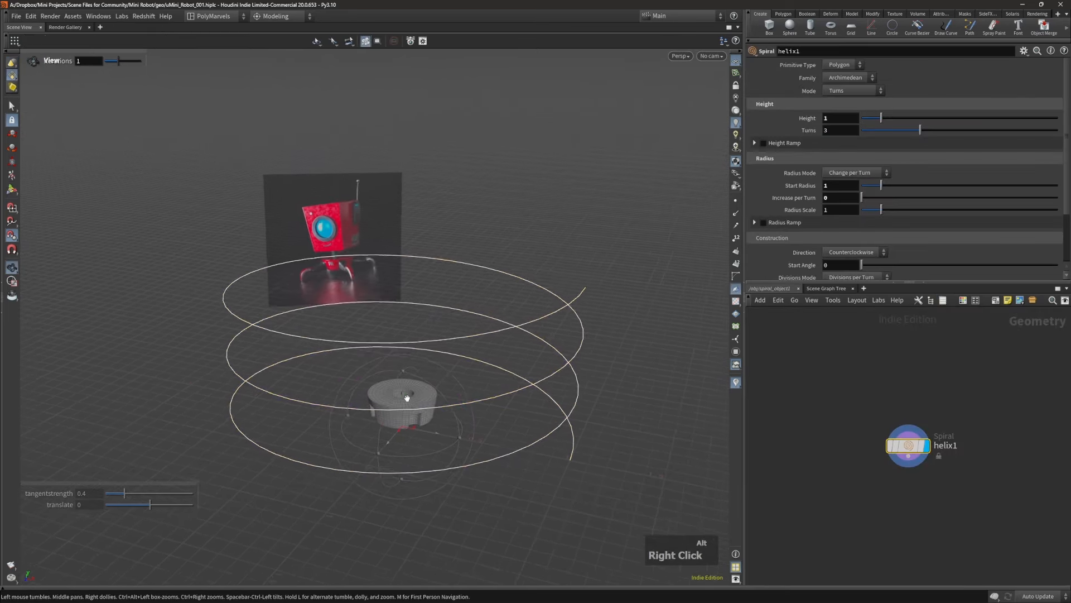
middle_click_drag(407, 397, 403, 409, "alt")
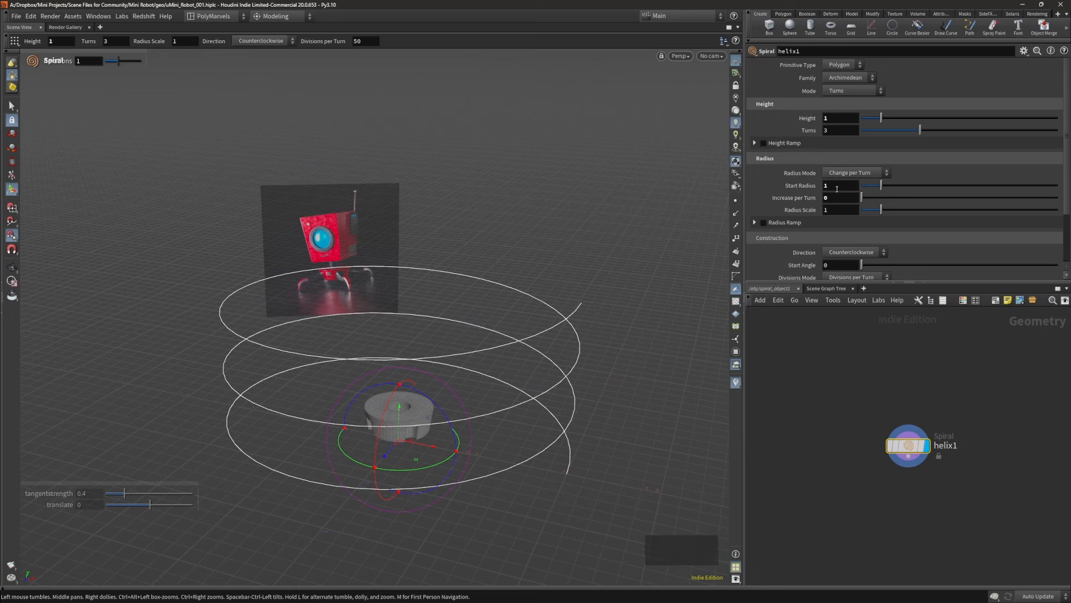
Step: Set the helix's radius scale to 0.06, its start radius to 0.125 and its height to 0.24
middle_click_drag(835, 210, 877, 206)
left_click_drag(879, 211, 864, 214)
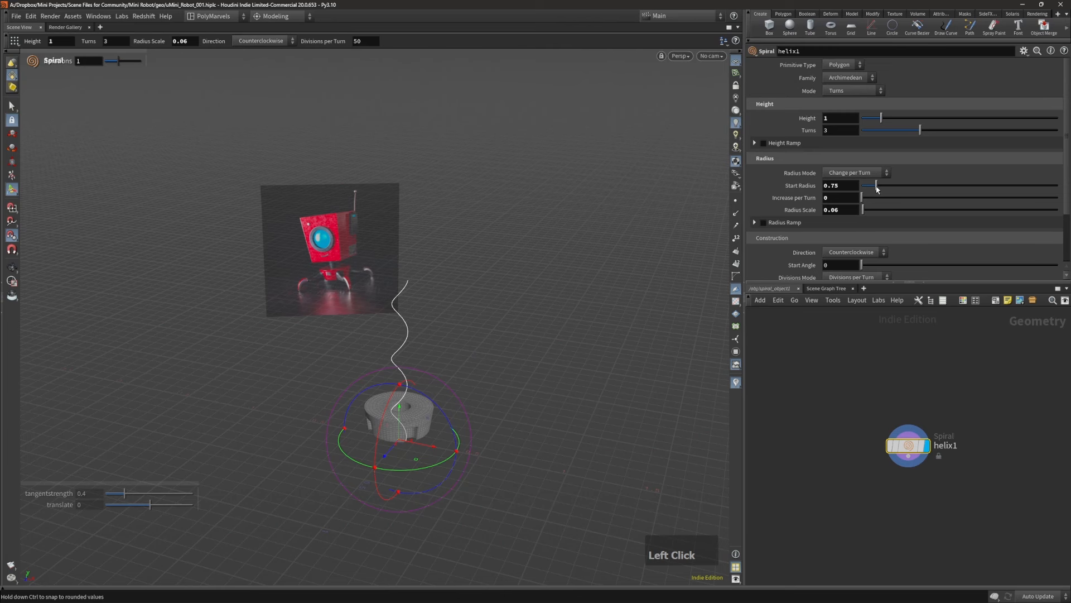
middle_click(848, 187, "ctrl")
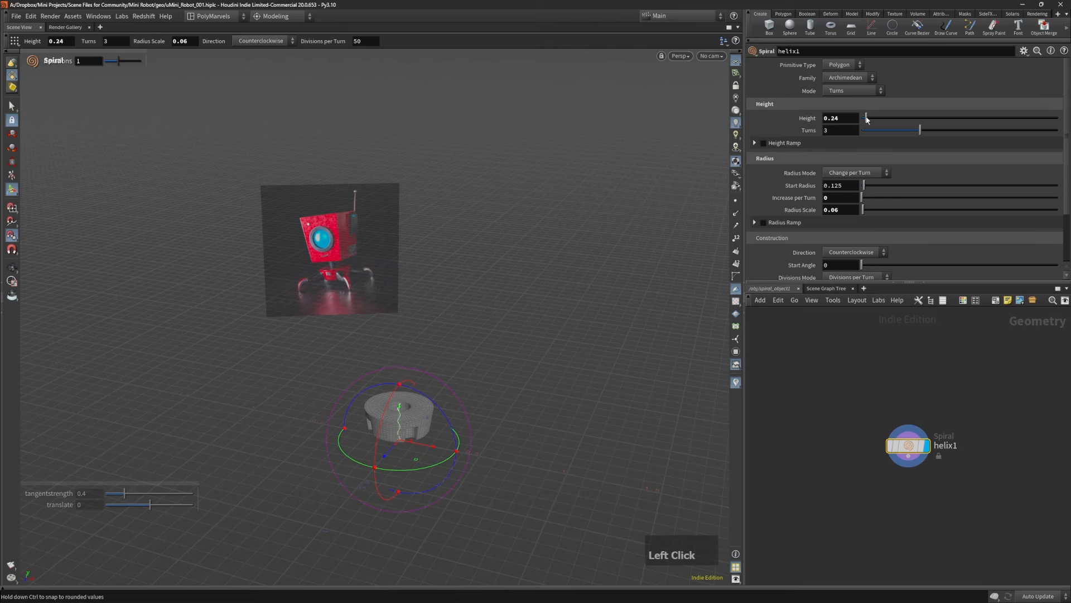
right_click_drag(385, 454, 549, 412, "alt")
left_click_drag(549, 413, 509, 340, "alt")
Step: Raise the helix object to about 0.158 on the Y axis so it starts inside the cylinder's central hole
key("ctrl+z")
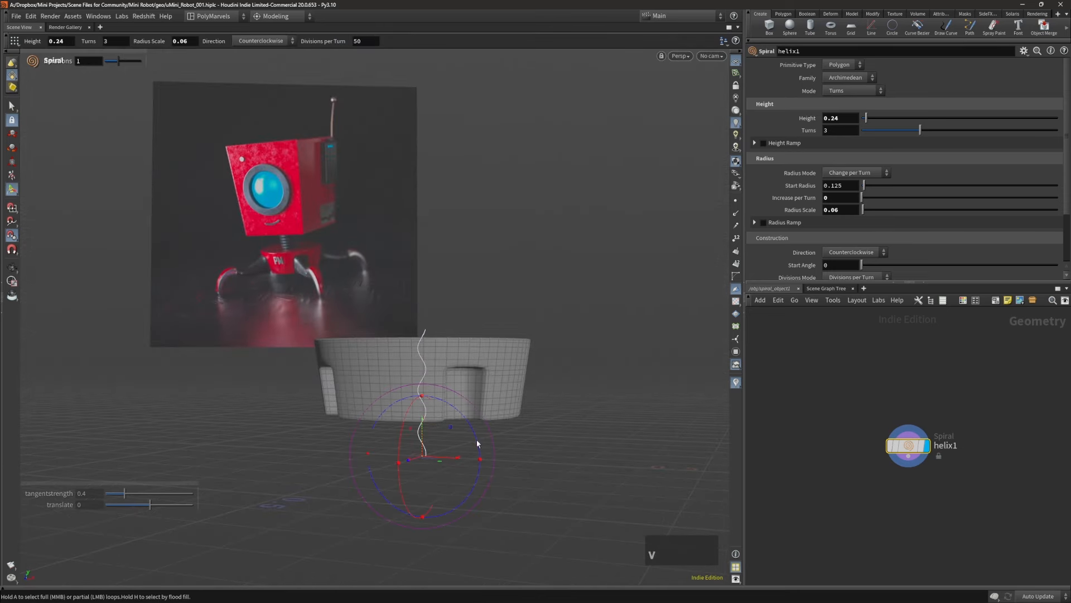
middle_click(598, 421)
middle_click_drag(602, 339, 602, 338)
middle_click_drag(557, 363, 552, 386, "alt")
left_click_drag(491, 379, 475, 413, "alt")
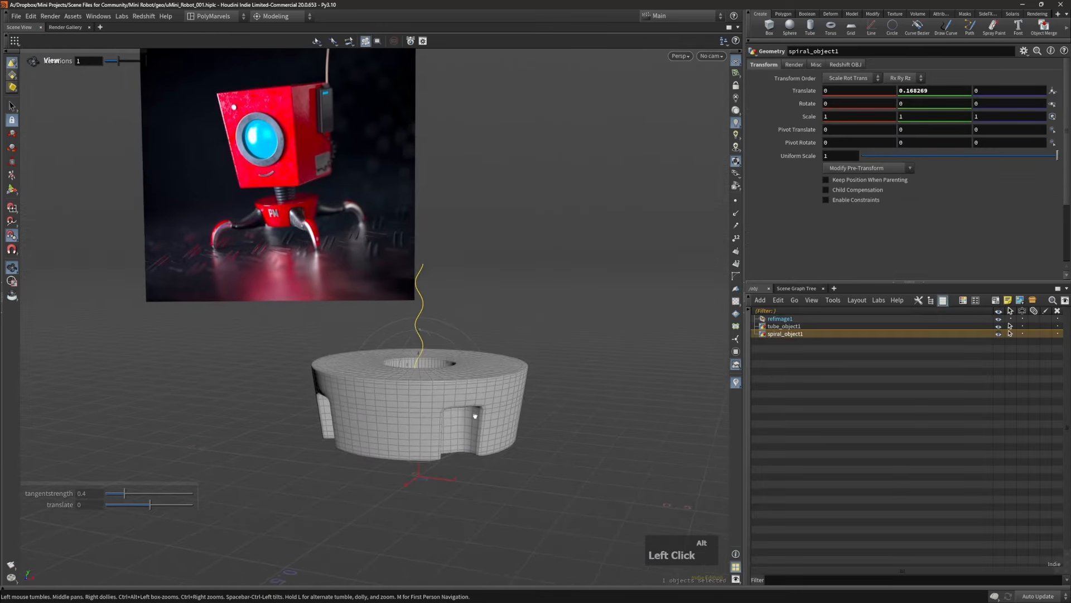
middle_click_drag(576, 412, 577, 404)
mouse_move(416, 366)
left_mouse_down("alt")
mouse_move(444, 435)
mouse_move(422, 386)
left_mouse_up("alt")
middle_click_drag(594, 322, 595, 338)
right_click_drag(493, 365, 485, 368, "alt")
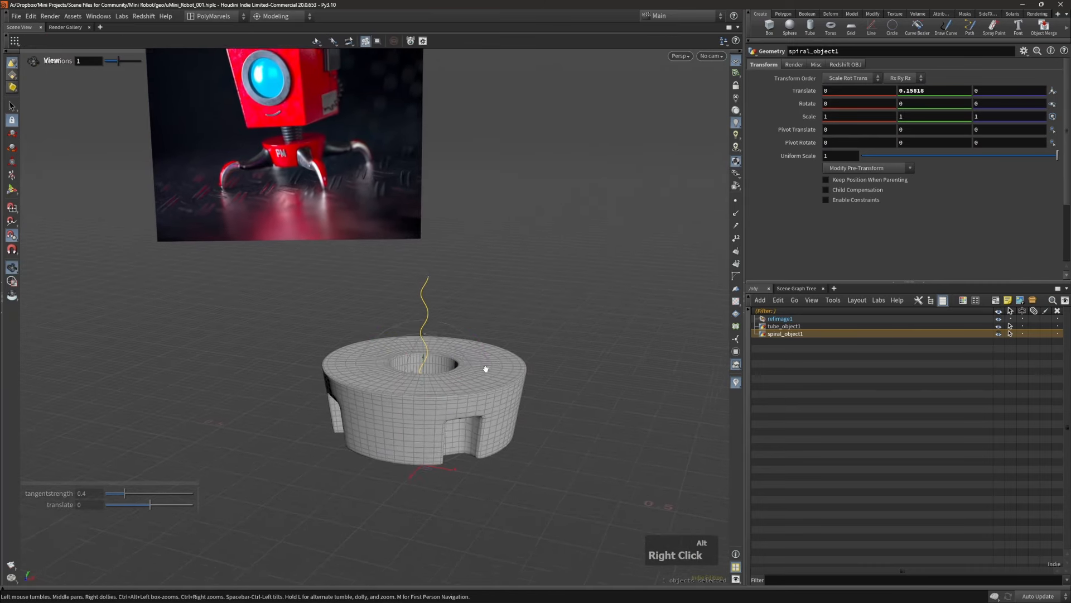
left_click_drag(482, 378, 481, 359, "alt")
Step: Set the helix's turns to 10 and its radius scale to 0.508 in its geometry network
key("v")
key("Return")
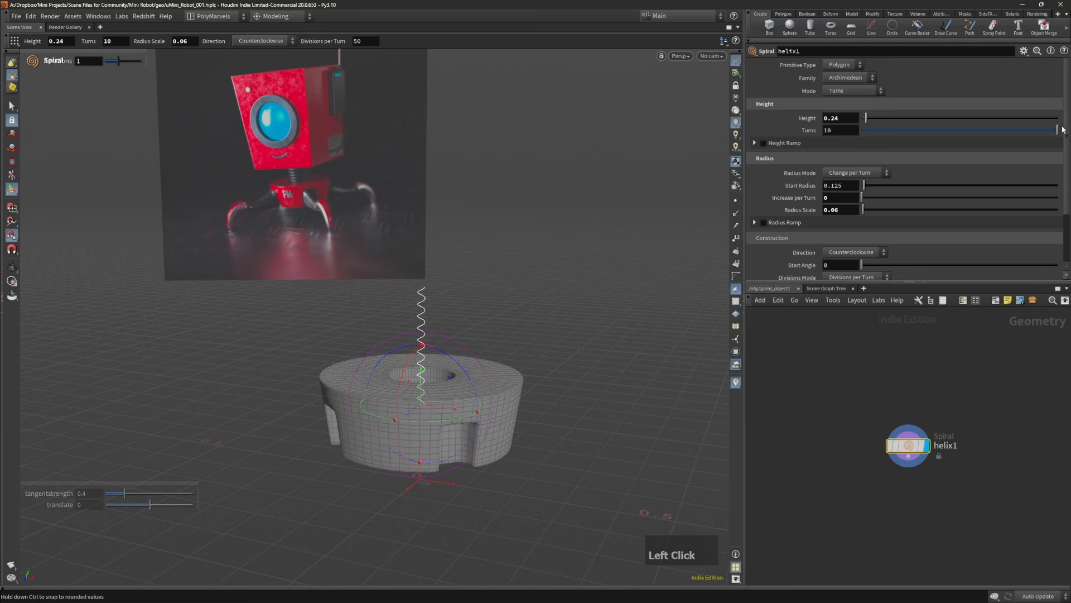
left_click_drag(1062, 130, 1061, 129)
middle_click_drag(843, 210, 938, 251)
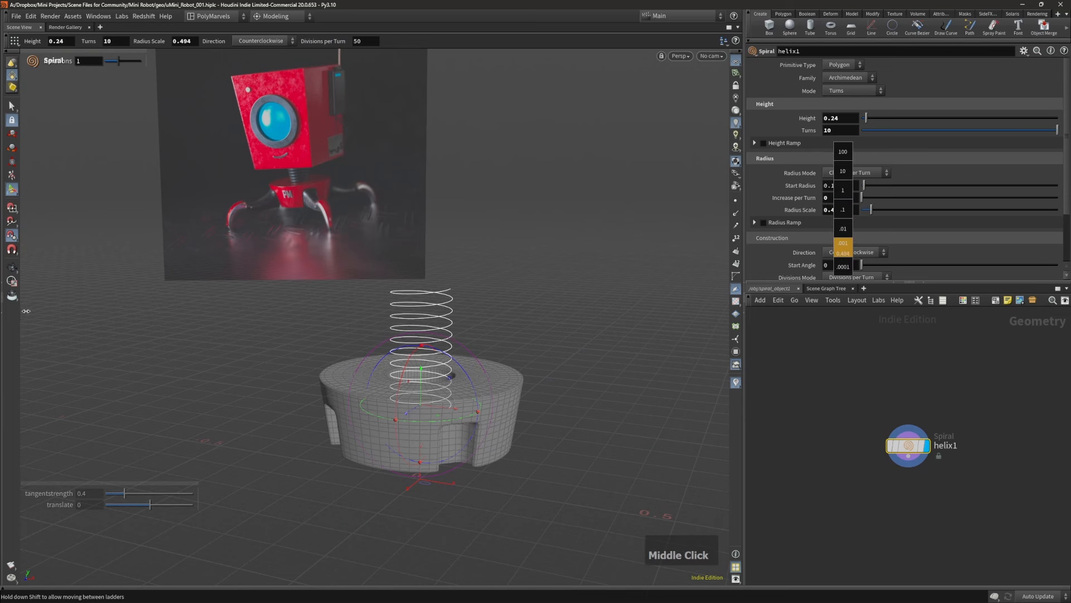
middle_click_drag(85, 314, 844, 212)
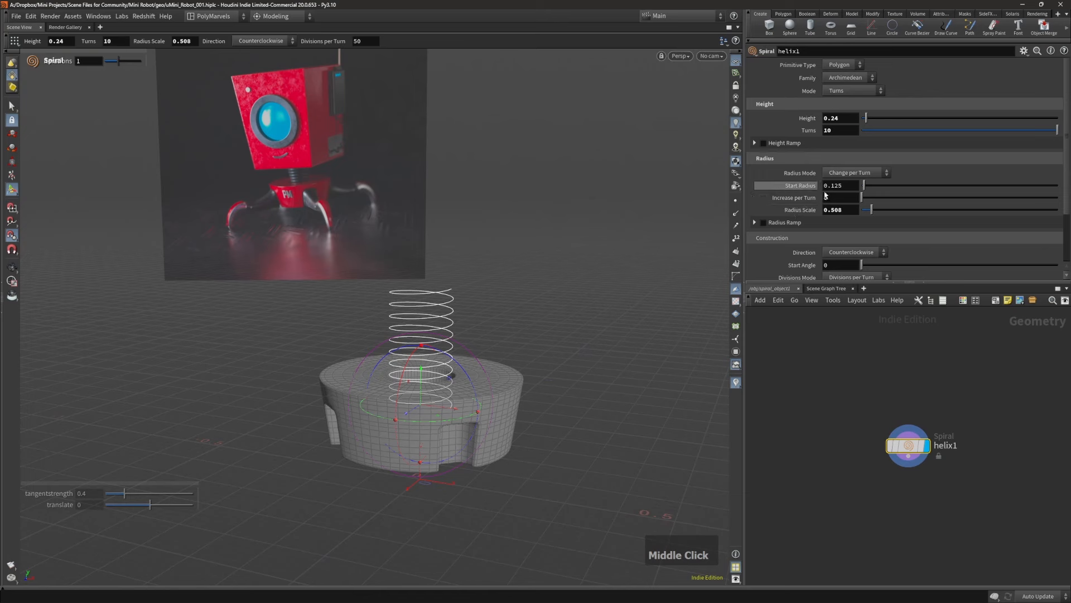
Step: Expand the helix's parameters to full height and compare the coil with the robot's neck spring in the reference
key("q")
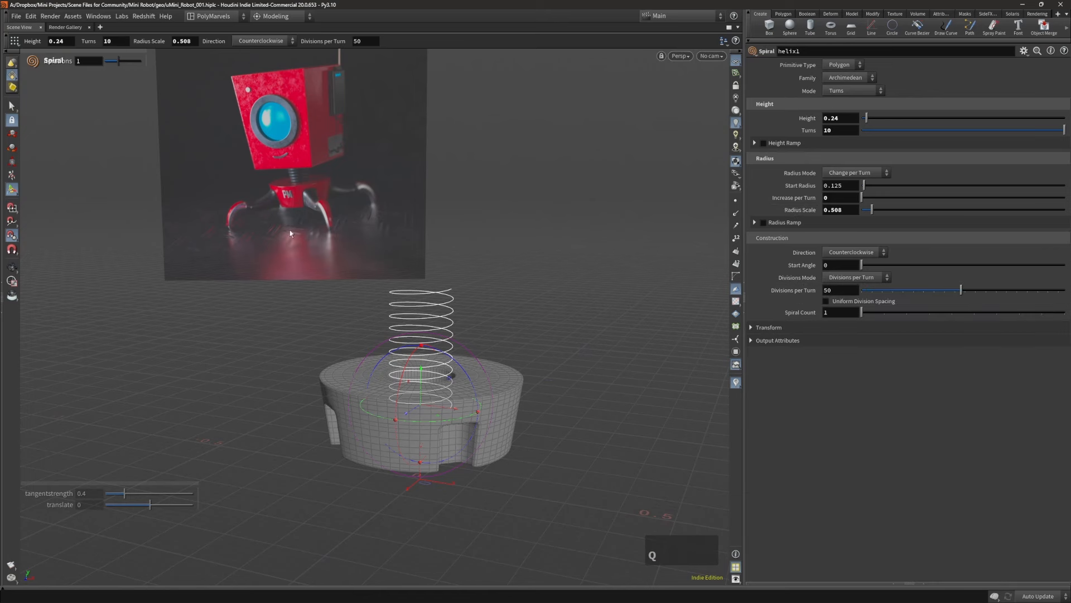
left_click_drag(391, 279, 430, 306, "alt")
right_click_drag(429, 306, 440, 339)
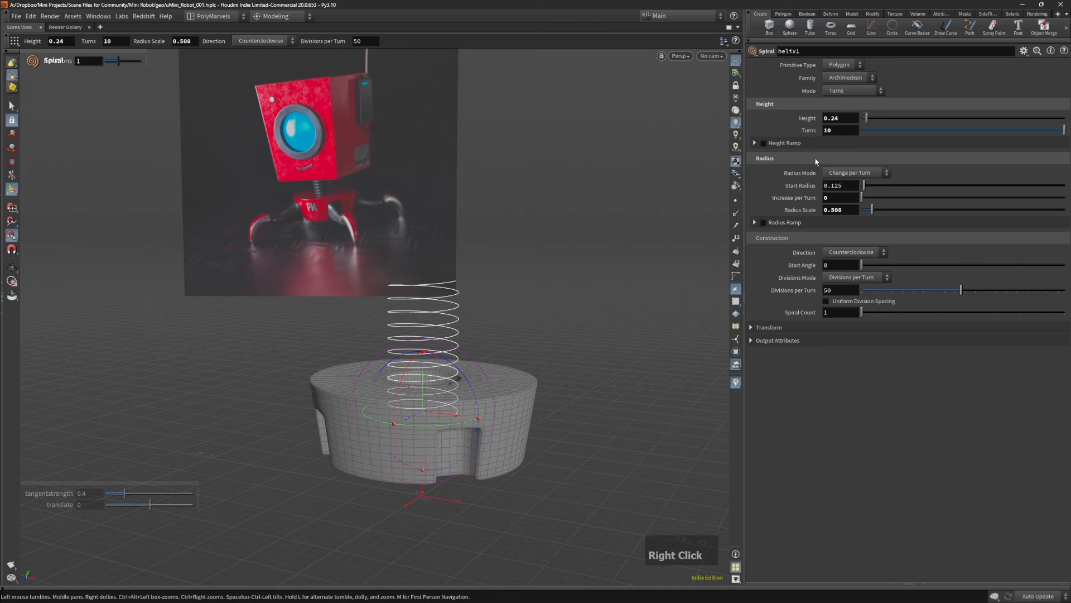
left_click(764, 143)
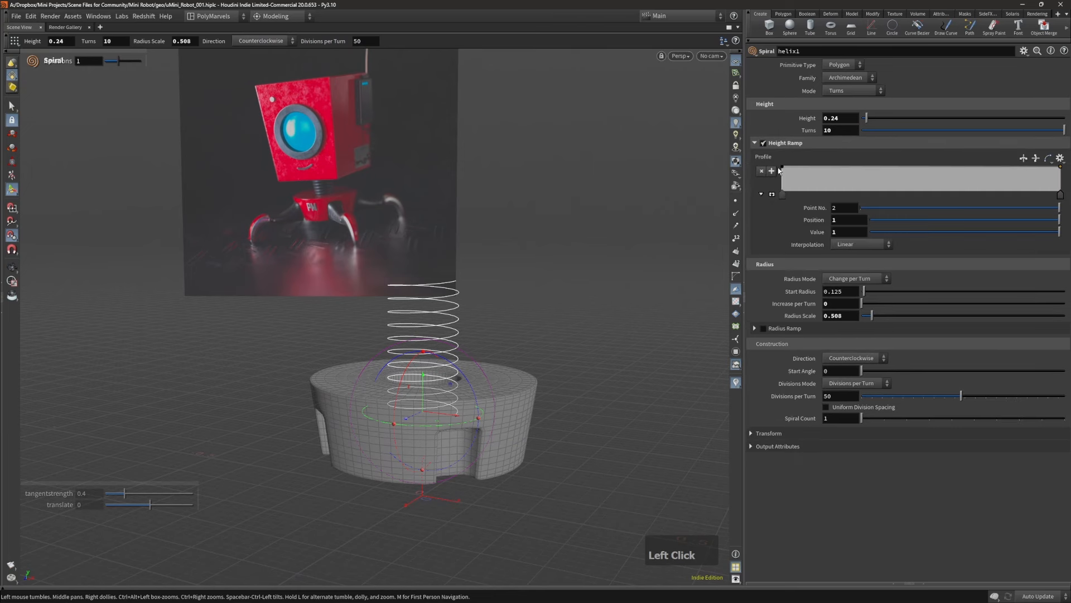
mouse_move(784, 172)
left_mouse_down()
mouse_move(781, 189)
mouse_move(780, 165)
left_mouse_up()
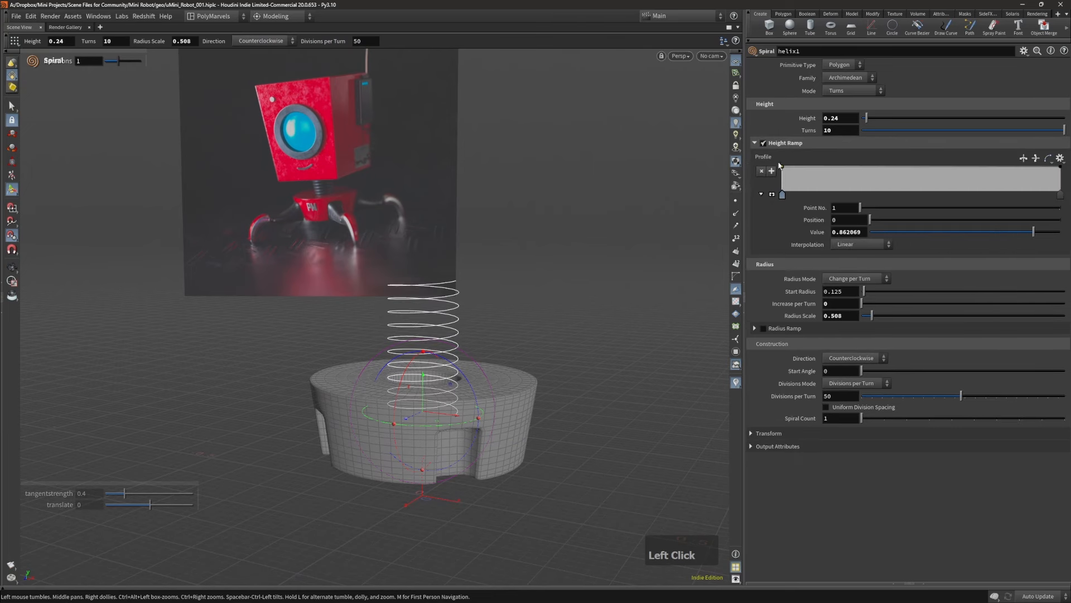
left_click(764, 143)
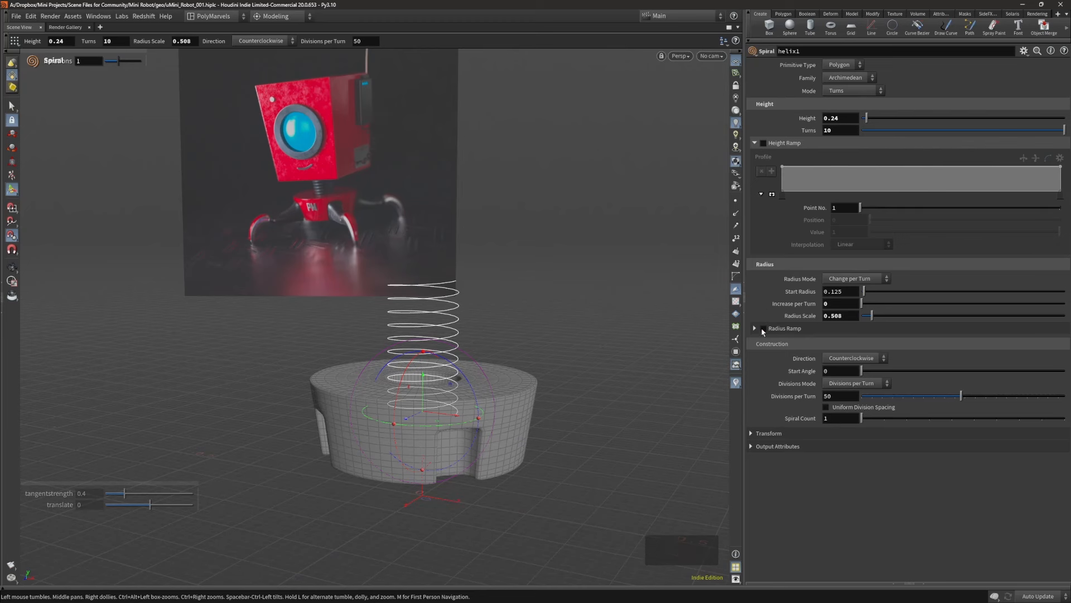
Step: Turn on the helix's radius ramp and lower its first point to about 0.672 so the coil narrows toward its base
left_click(763, 328)
left_click(760, 329)
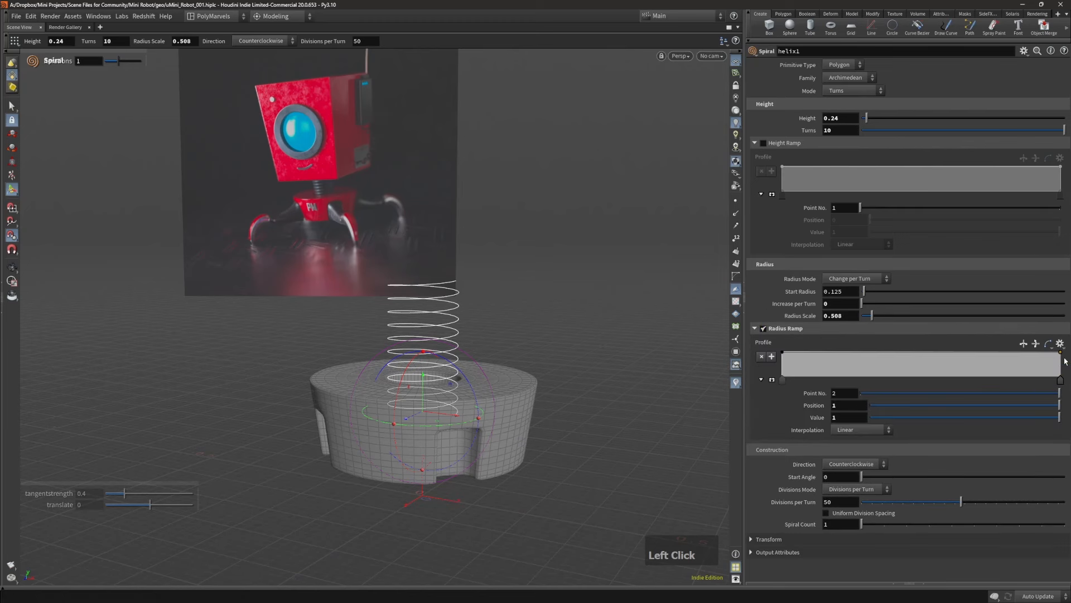
left_click_drag(1061, 354, 1061, 361)
key("ctrl+z")
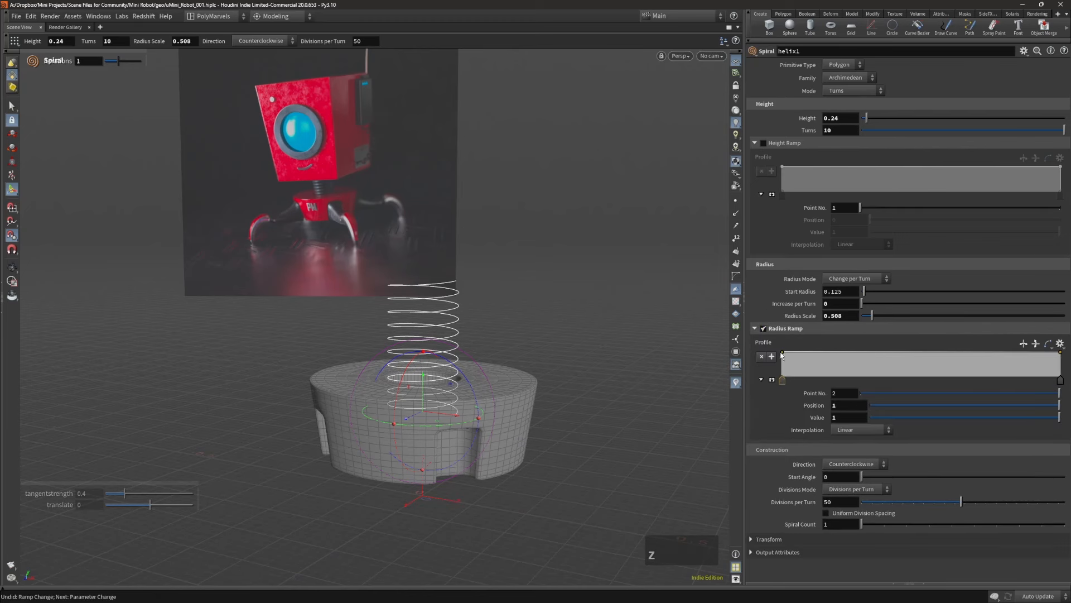
left_click_drag(783, 354, 783, 363)
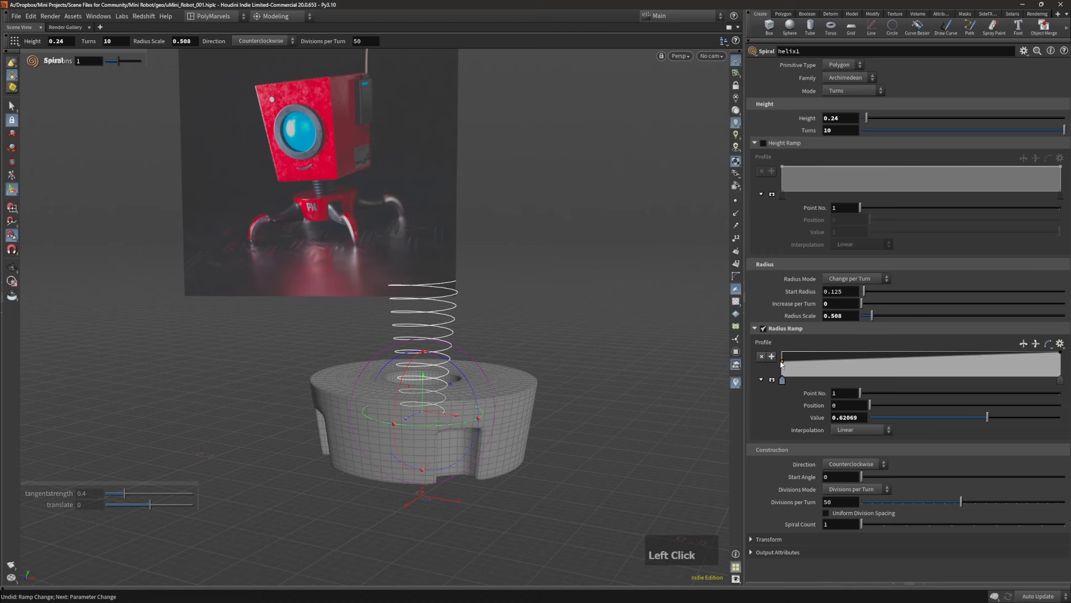
left_click_drag(399, 285, 417, 313, "alt")
right_click_drag(440, 313, 464, 314, "alt")
key("Return")
key("ctrl+shift+q")
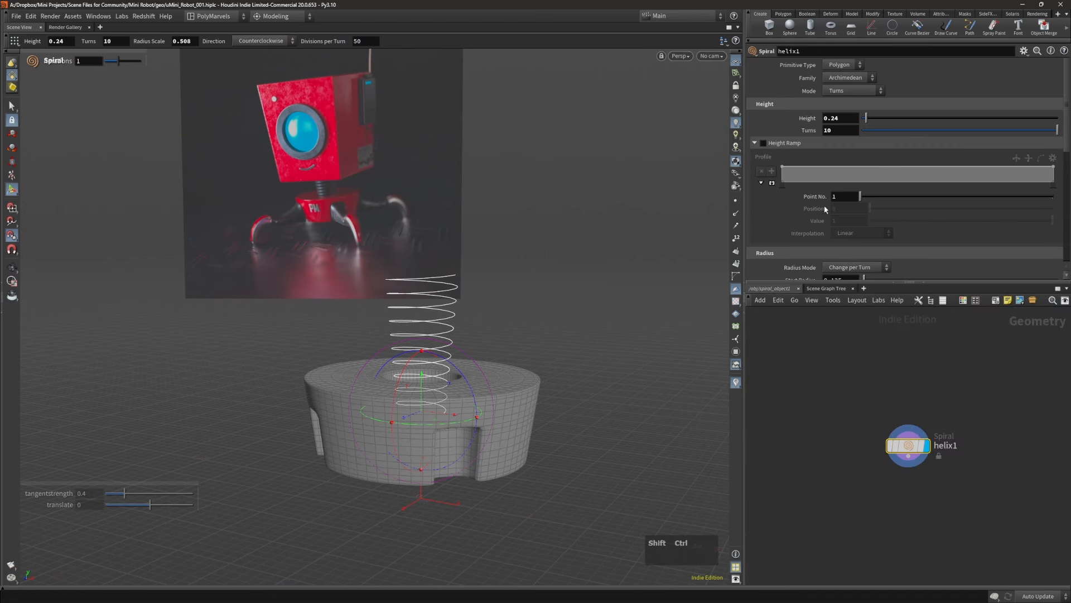
key("ctrl+shift+q")
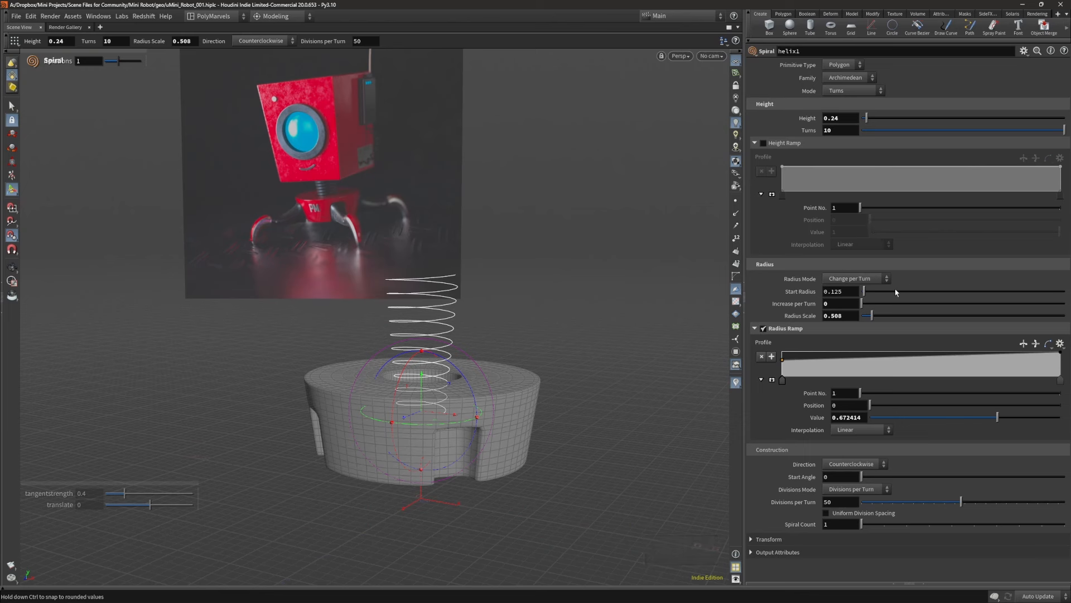
Step: Sweep the helix curve into a round tube with 12 columns and a radius of 0.009
key("alt")
left_click_drag(469, 373, 454, 438, "alt")
right_click_drag(455, 437, 483, 360, "alt")
middle_click_drag(483, 360, 464, 352, "alt")
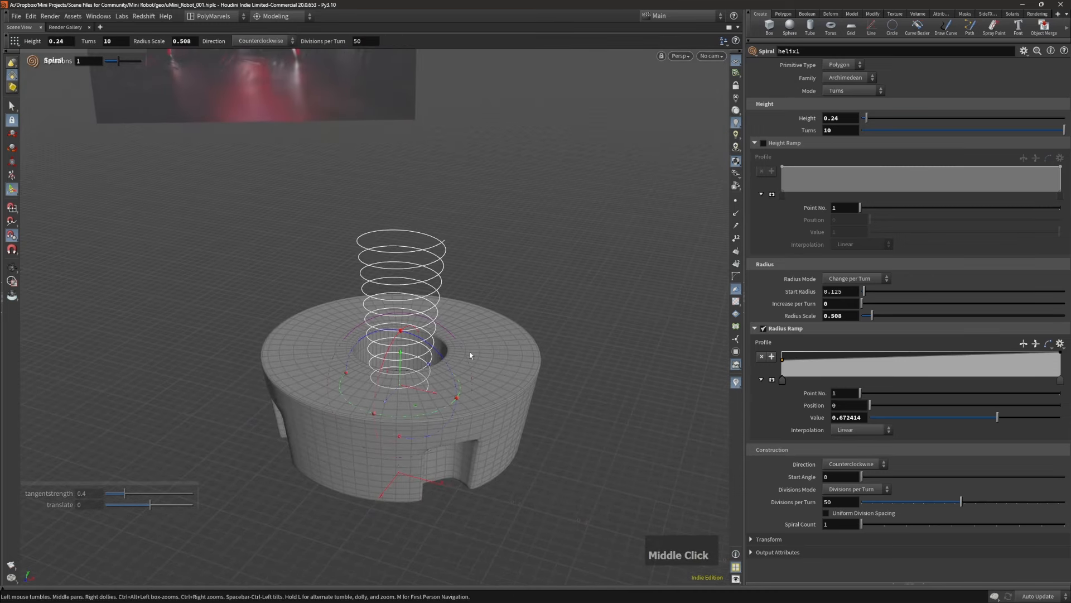
left_click_drag(493, 353, 449, 306, "alt")
key("4")
left_click(428, 294)
key("c")
left_click(447, 321)
left_click(457, 336)
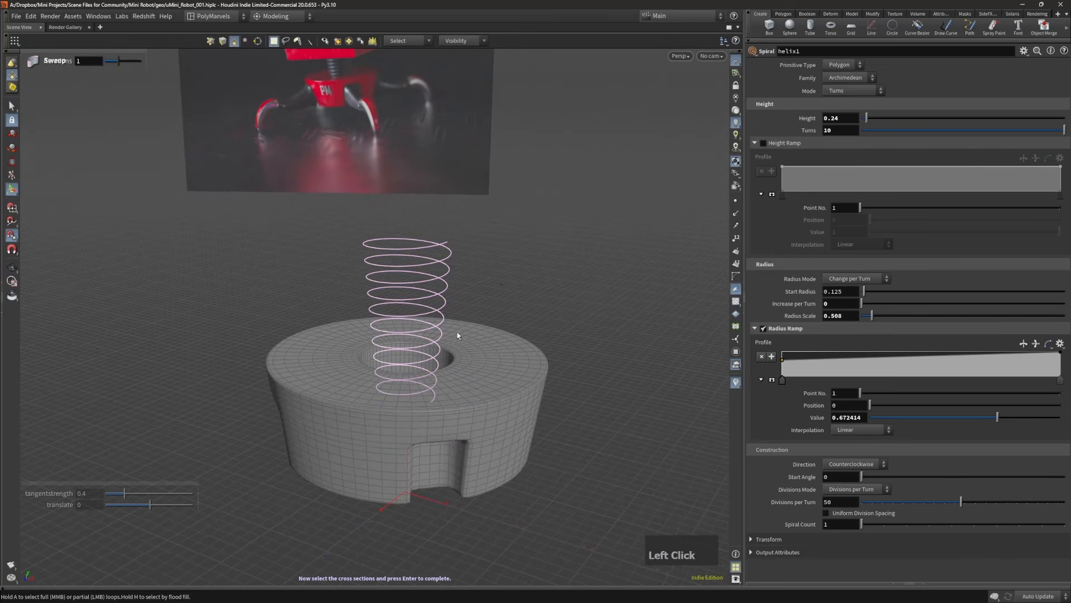
key("Return")
middle_click_drag(854, 152, 898, 190)
left_click_drag(410, 335, 430, 309, "alt")
right_click_drag(411, 310, 406, 314, "alt")
mouse_move(406, 314)
left_mouse_down("alt")
mouse_move(323, 311)
mouse_move(376, 318)
mouse_move(400, 305)
left_mouse_up("alt")
right_click_drag(400, 306, 417, 309, "alt")
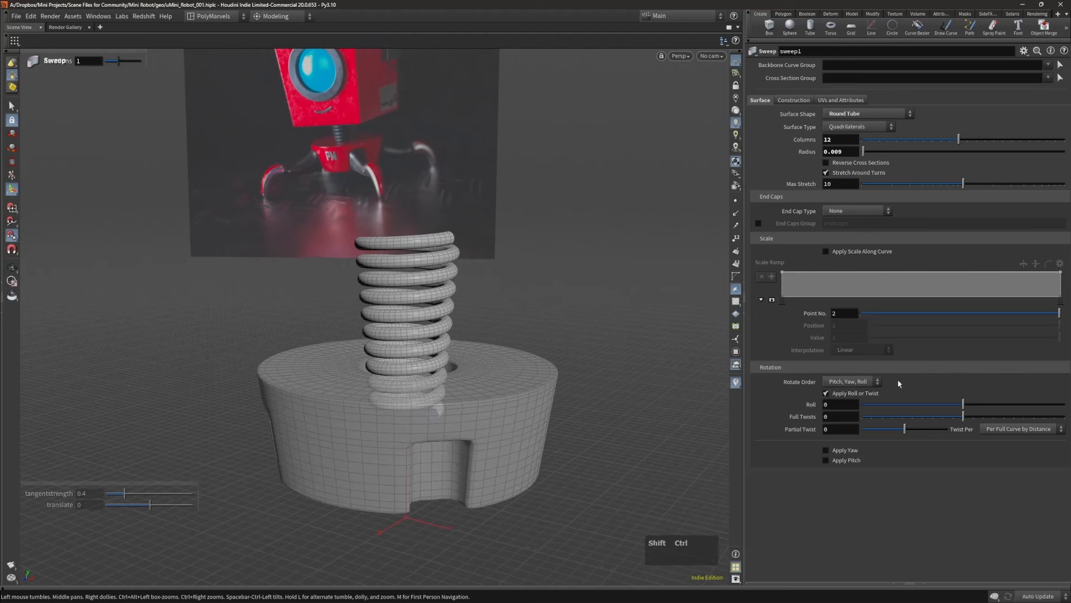
Step: Return to the helix node feeding the sweep and set its height to 0.19
key("ctrl+shift+q")
key("q")
left_click_drag(373, 281, 383, 287, "alt")
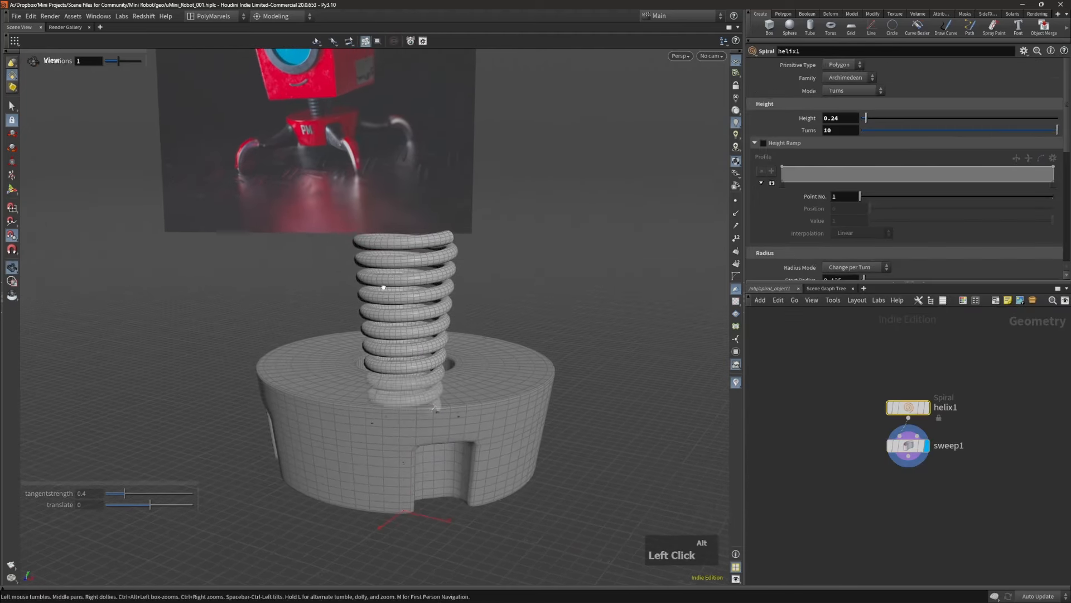
key("Return")
middle_click_drag(840, 118, 815, 141)
Step: Examine the shortened spring on the cylinder from several angles against the robot's neck in the reference image
left_click_drag(557, 283, 418, 390, "alt")
right_click_drag(418, 390, 416, 267, "alt")
left_click_drag(416, 268, 335, 239, "alt")
right_click_drag(335, 239, 292, 237, "alt")
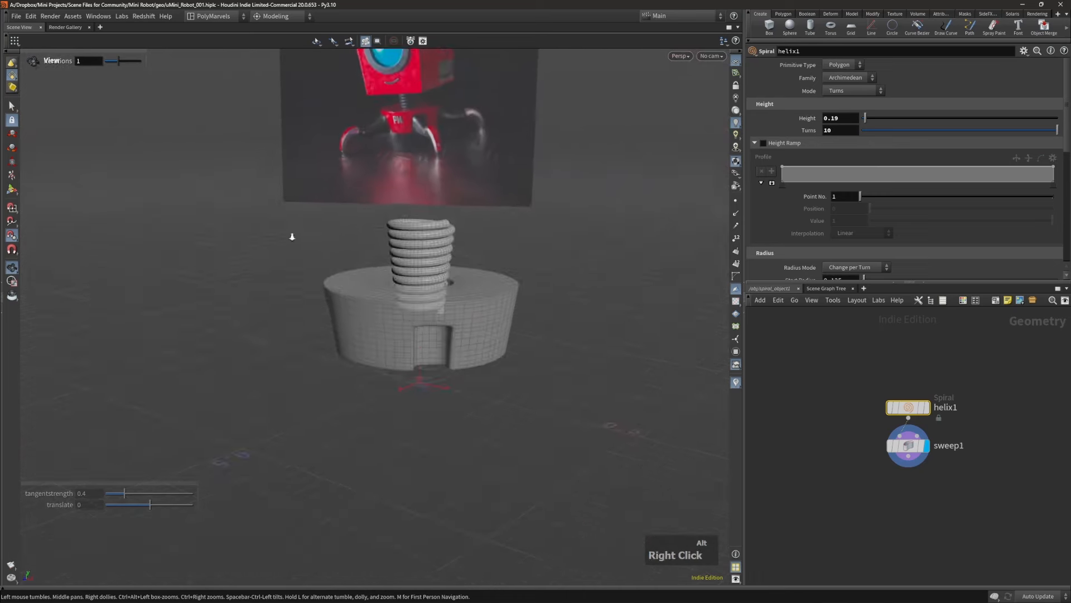
middle_click_drag(292, 236, 435, 304, "alt")
right_click_drag(436, 304, 485, 304, "alt")
left_click_drag(485, 304, 446, 280, "alt")
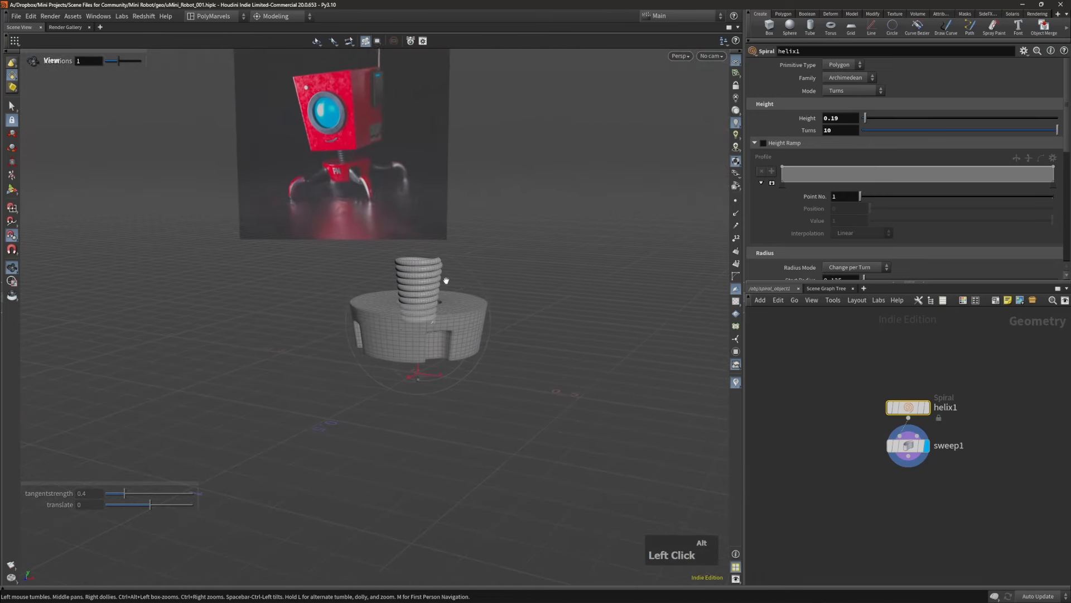
middle_click_drag(446, 280, 446, 304, "alt")
Step: Create a box as a new object at the origin and open its geometry network
key("u")
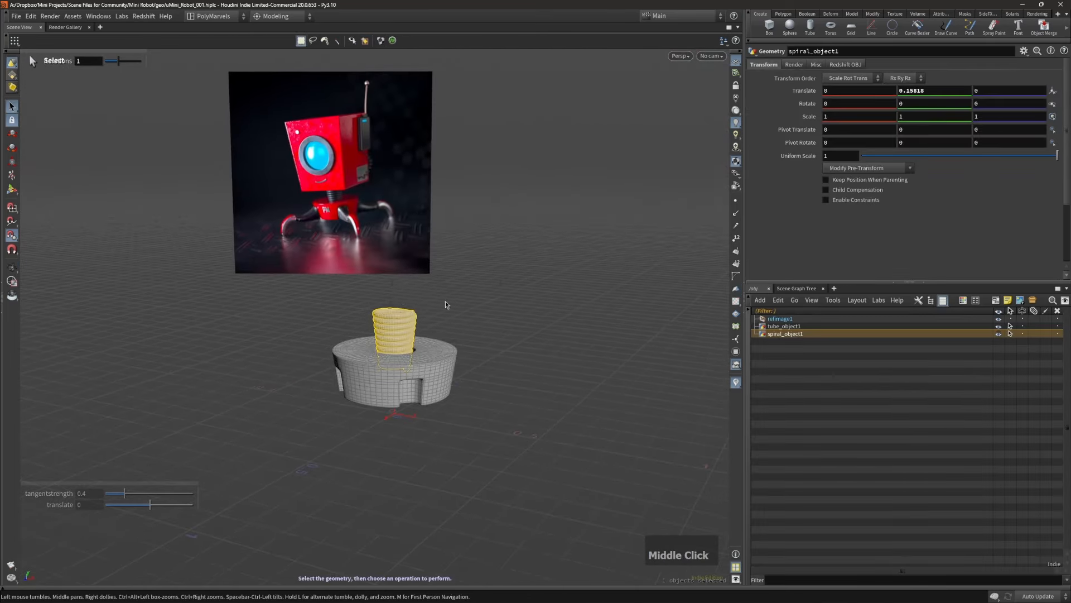
key("c")
left_click(444, 293)
left_click(447, 279)
key("Return")
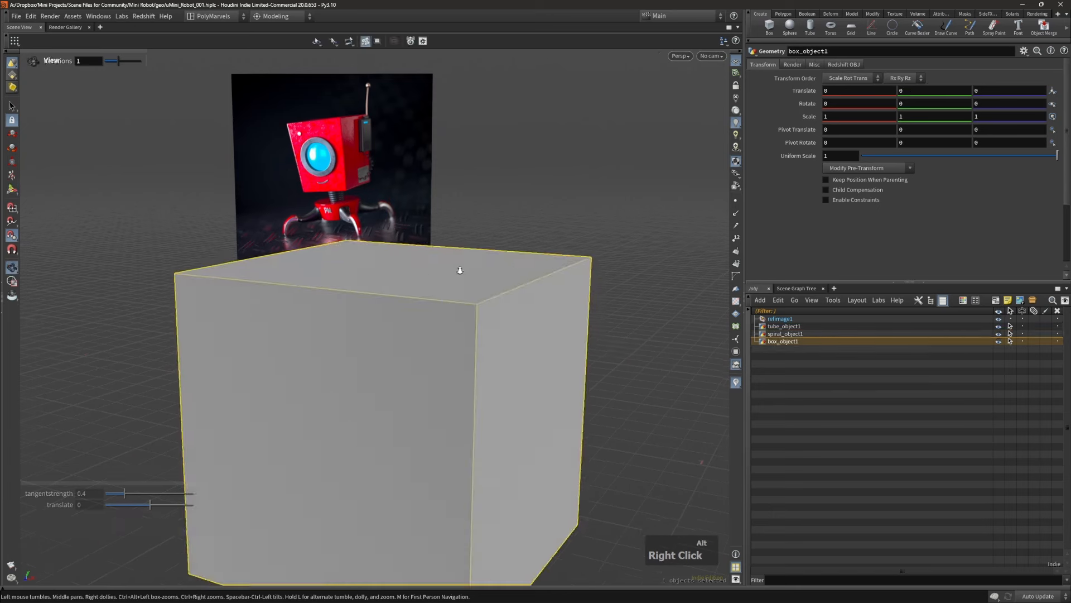
right_click_drag(460, 270, 411, 292, "alt")
double_click(415, 313)
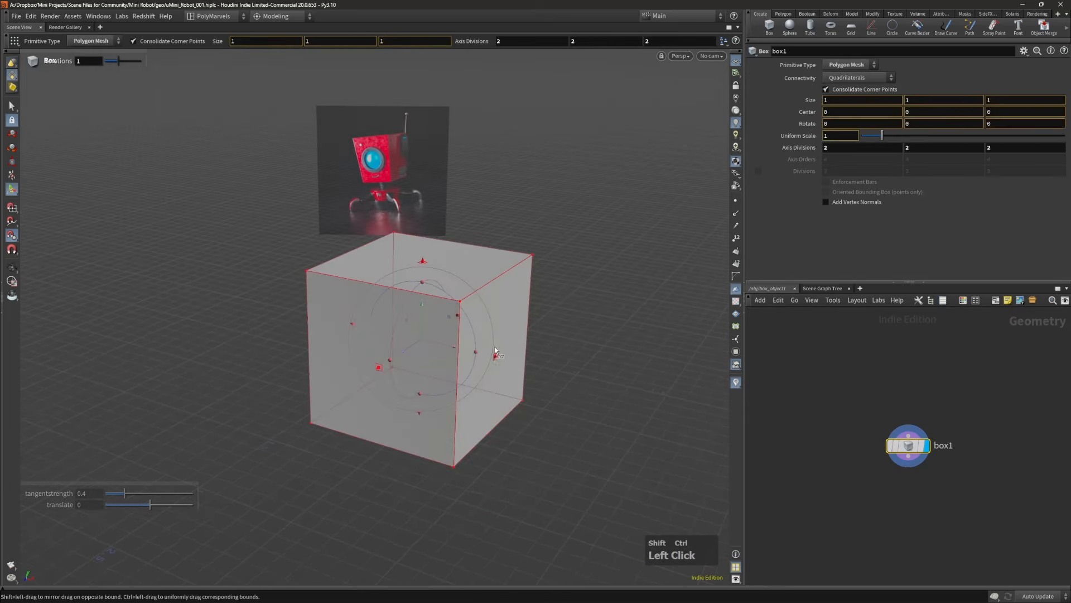
Step: Scale the box uniformly to about 0.434 and raise its center to about 0.472 on the Y axis
left_click_drag(495, 351, 463, 326, "ctrl+shift")
middle_click(507, 288)
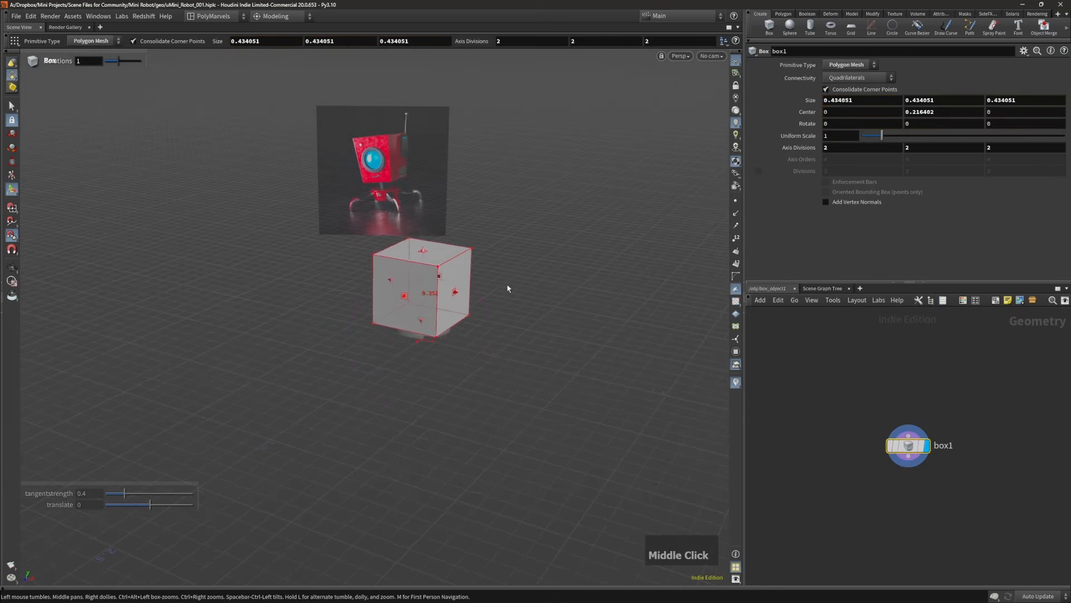
middle_click_drag(508, 287, 481, 270)
right_click_drag(480, 270, 509, 203)
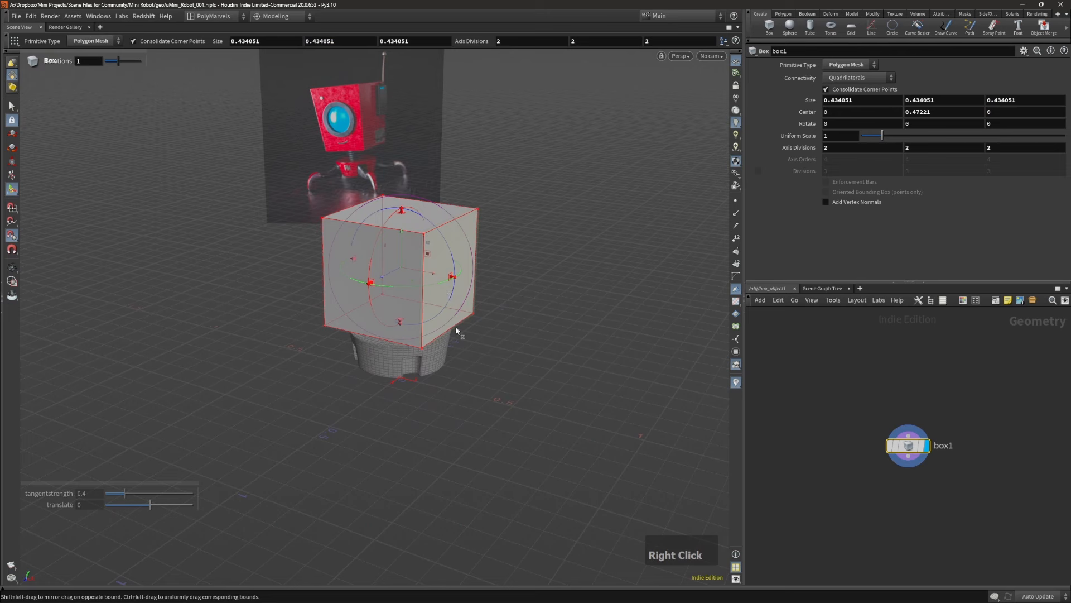
Step: Resize the box to about 0.315 by 0.391 by 0.315 and raise its center to about 0.51 on Y above the spring
left_click(473, 316)
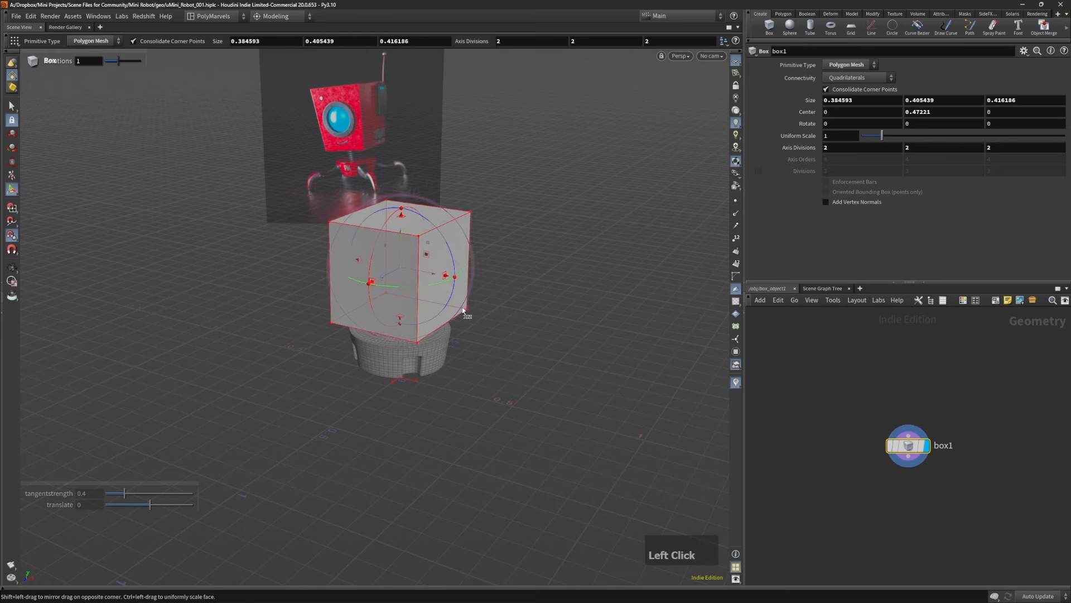
right_click_drag(473, 317, 460, 274)
left_click(450, 275)
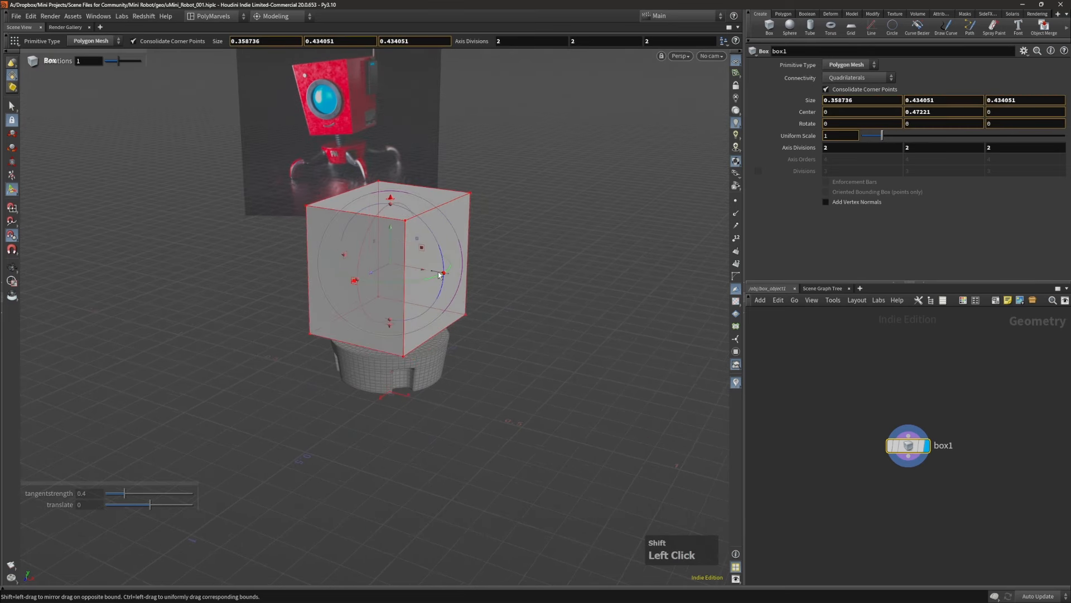
left_click_drag(450, 275, 424, 248, "ctrl+shift")
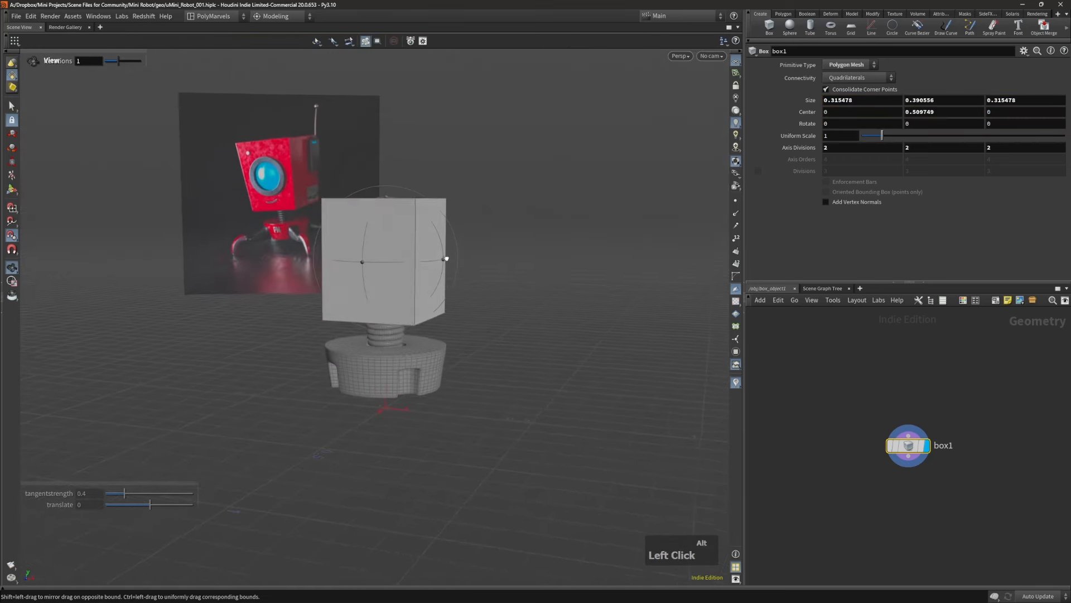
right_click_drag(424, 249, 447, 276, "alt")
Step: Try to taper the box by scaling down its bottom face with an Edit node
left_click_drag(447, 275, 388, 254)
right_click_drag(388, 254, 552, 275)
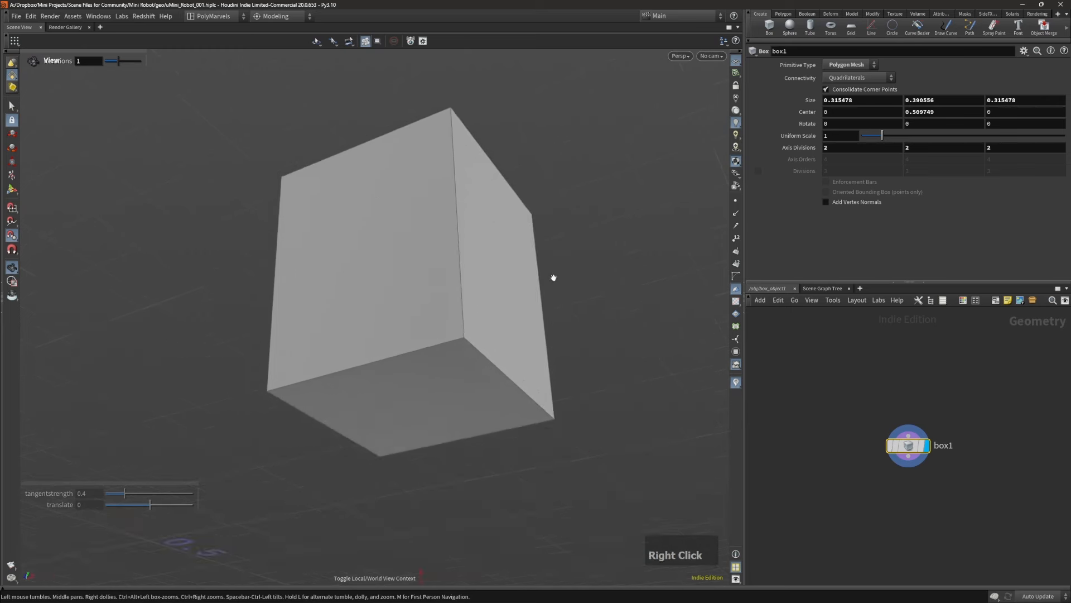
left_click_drag(552, 275, 463, 351)
right_click_drag(463, 352, 389, 345)
key("5")
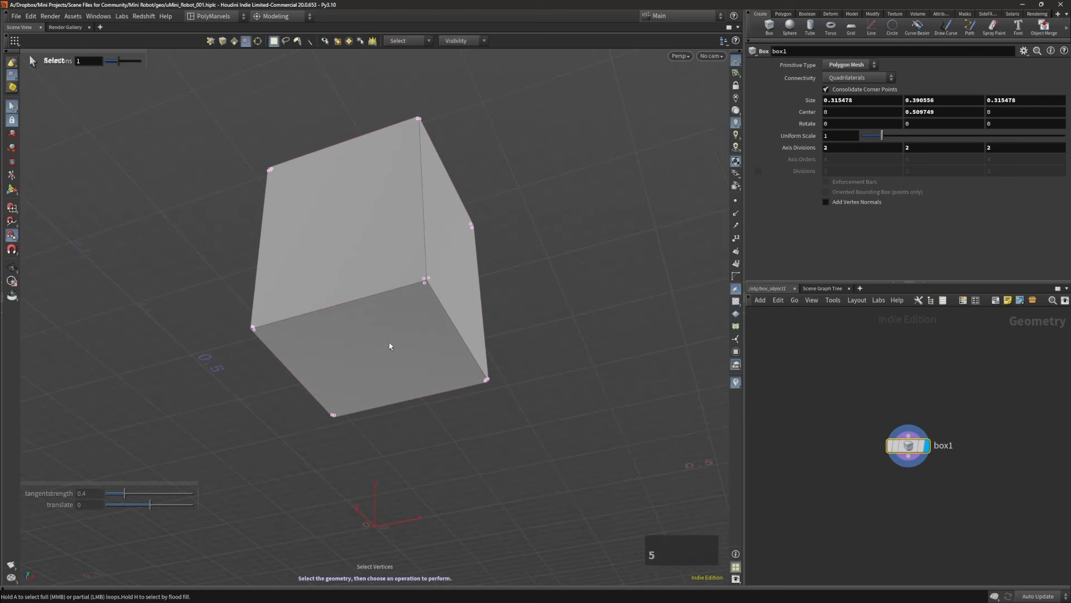
key("4")
left_click(389, 346)
key("e")
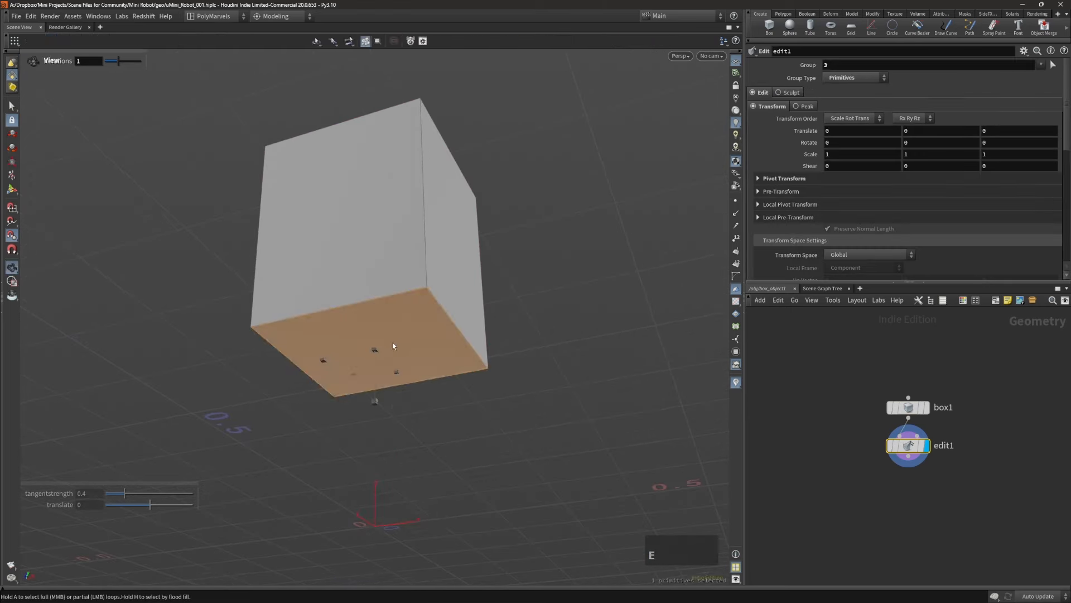
key("Escape")
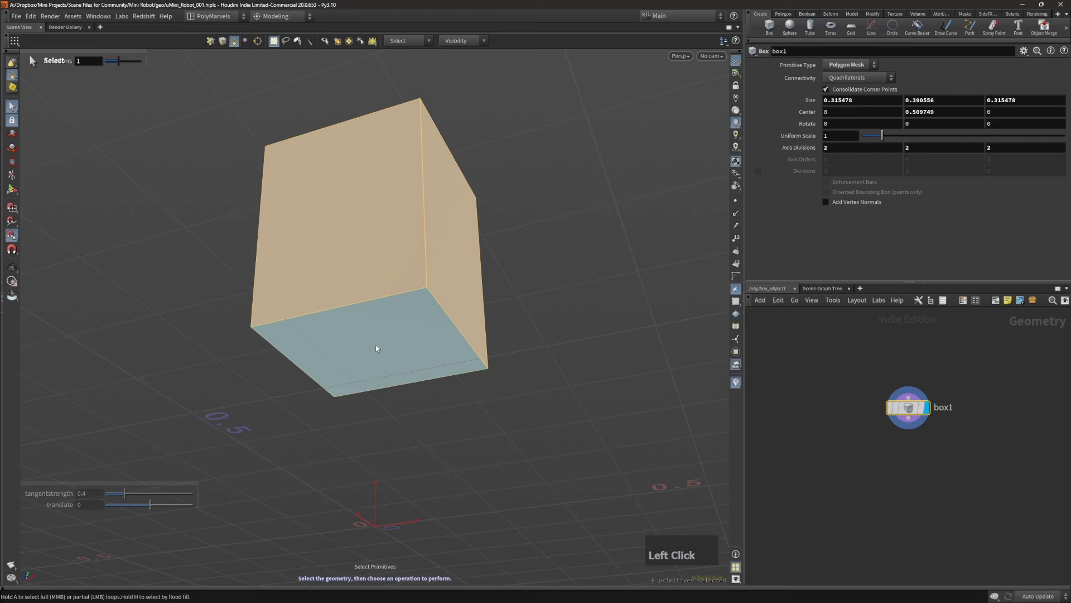
key("e")
left_click_drag(375, 356, 363, 359)
left_click_drag(395, 282, 419, 287, "alt")
right_click_drag(419, 287, 423, 244, "alt")
middle_click_drag(423, 244, 424, 280, "alt")
middle_click(437, 264)
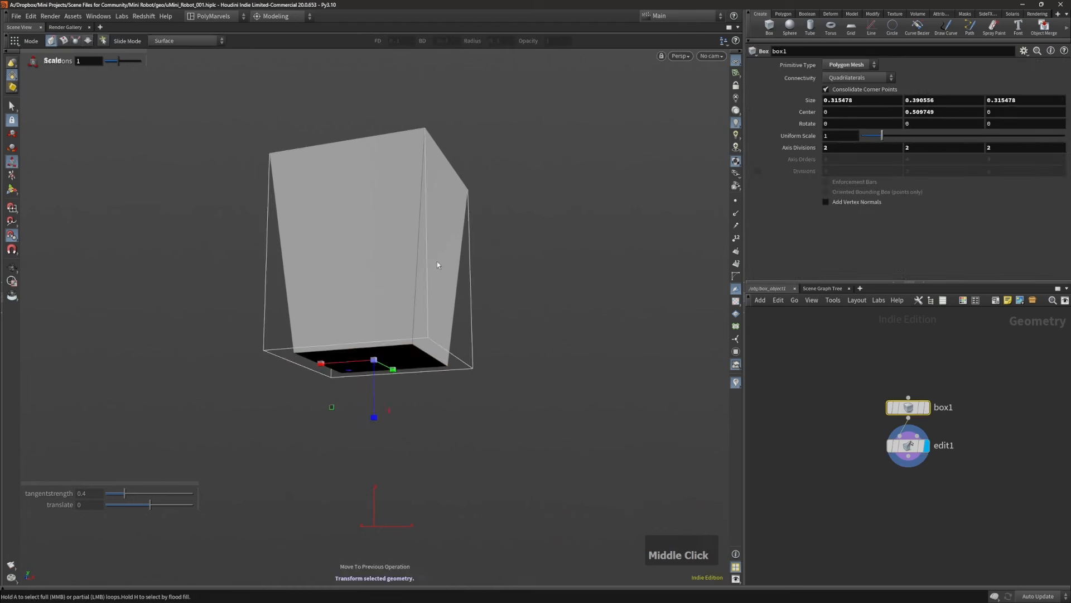
Step: Set the box's axis divisions to 6 on all axes and delete the edit node below it
middle_click_drag(812, 149, 834, 149)
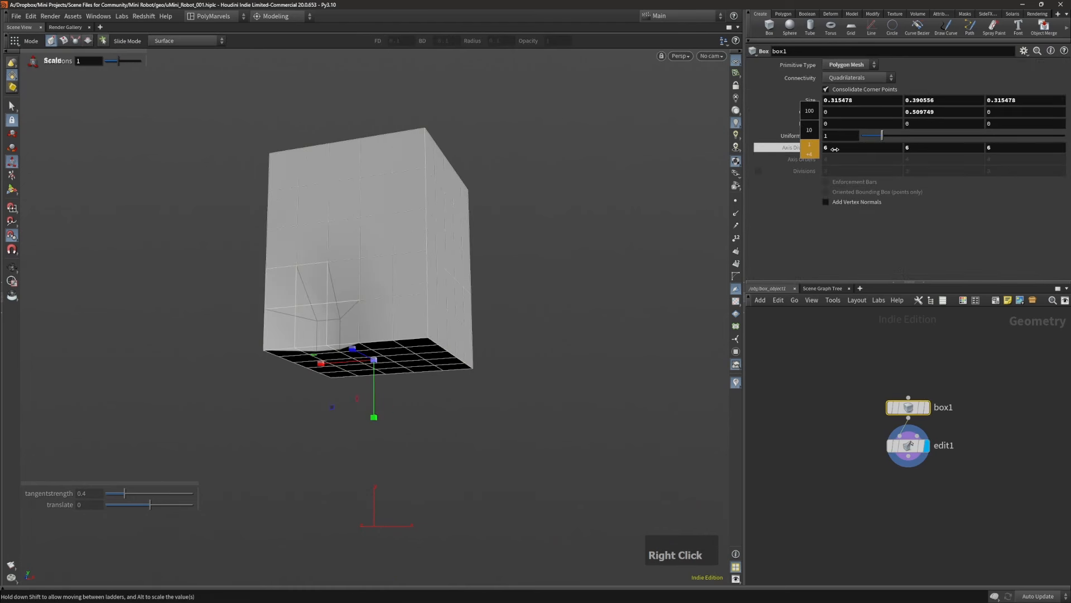
key("Page_Down")
key("Delete")
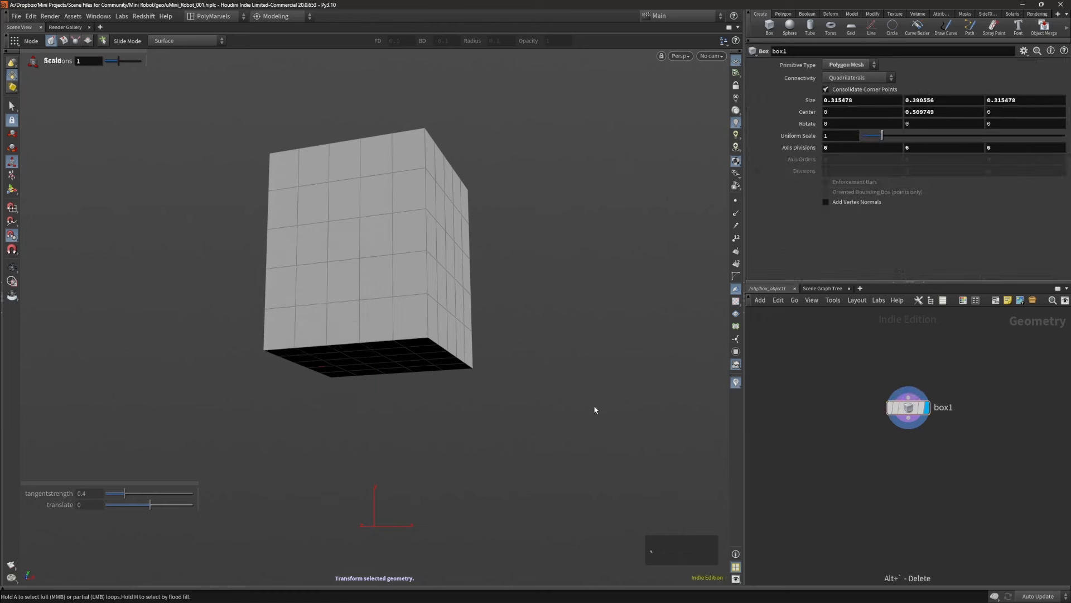
Step: Select all the faces on the underside of the divided box
left_click_drag(593, 409, 395, 369, "alt")
key("4")
left_click(406, 395)
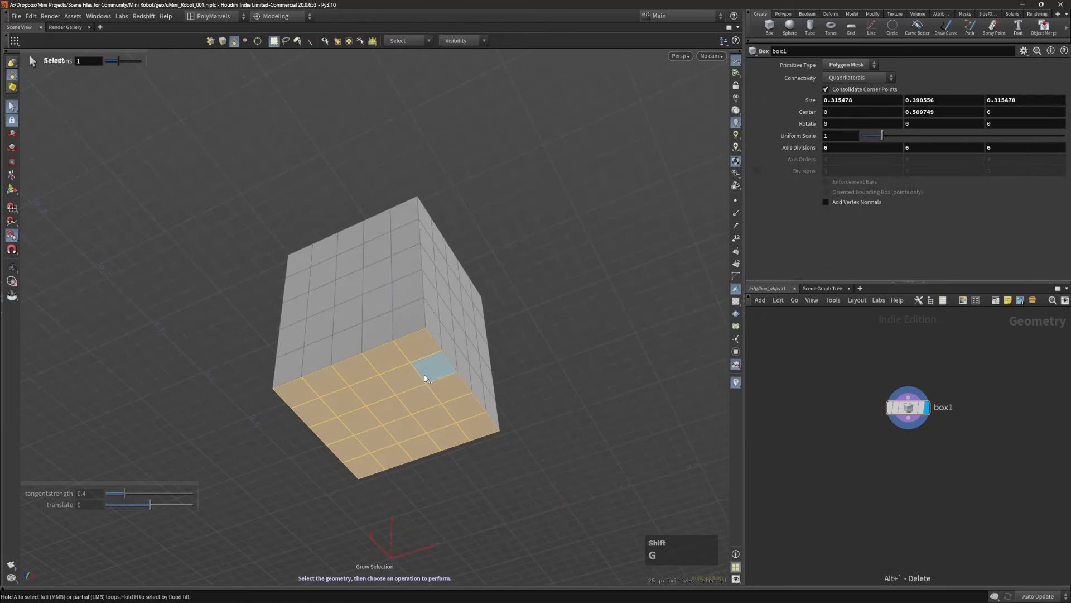
left_click_drag(406, 198, 412, 296, "alt")
key("s")
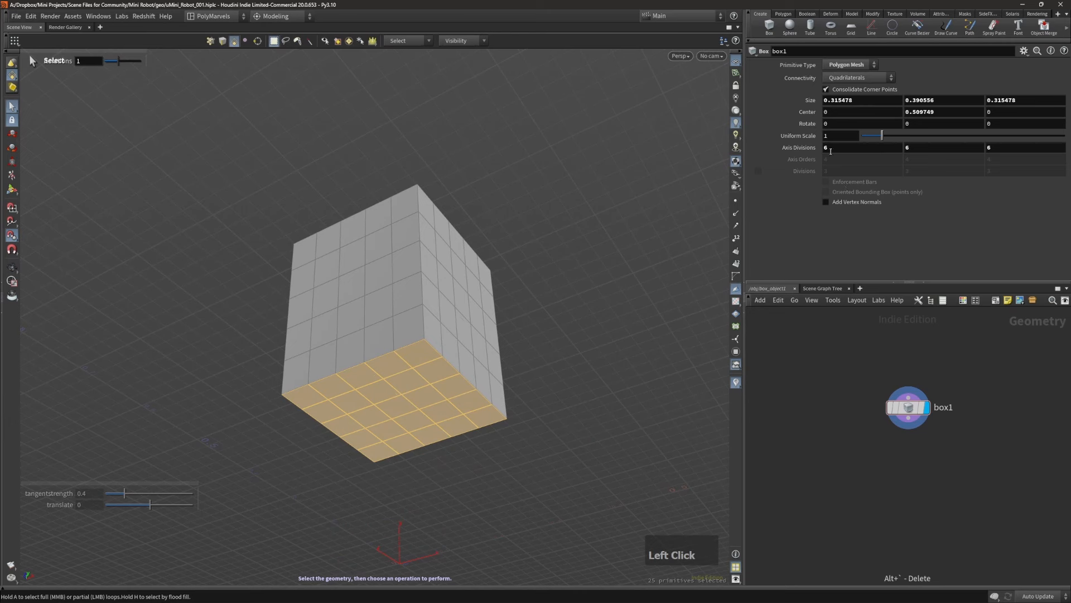
Step: Set the box's axis divisions to 2 on all axes and scale down its bottom face to taper the head
middle_click(806, 148, "ctrl")
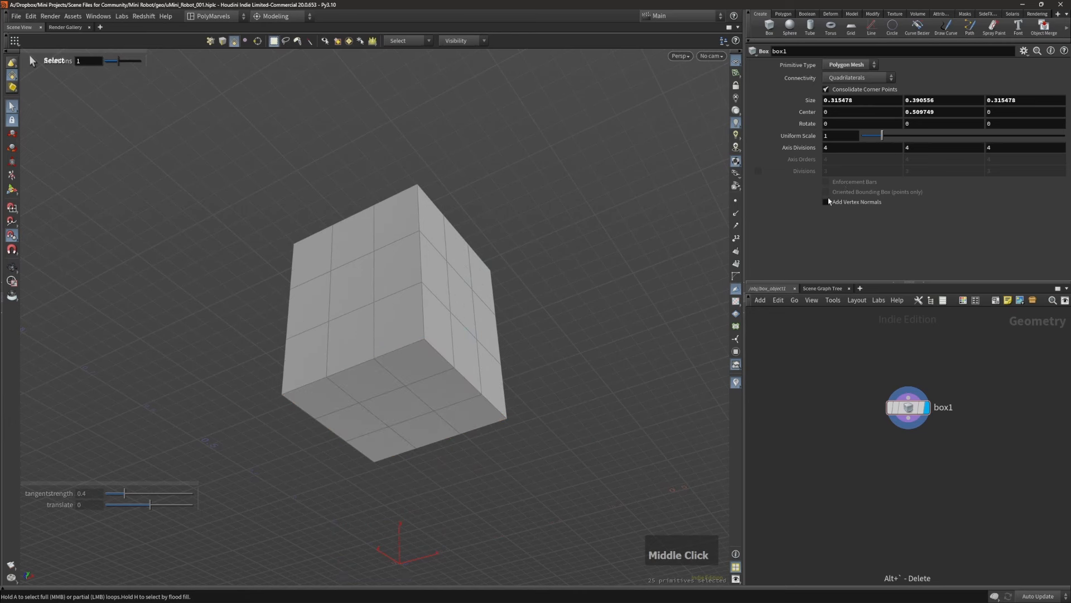
mouse_move(798, 147)
middle_mouse_down()
mouse_move(802, 161)
mouse_move(788, 148)
middle_mouse_up()
left_click(419, 374)
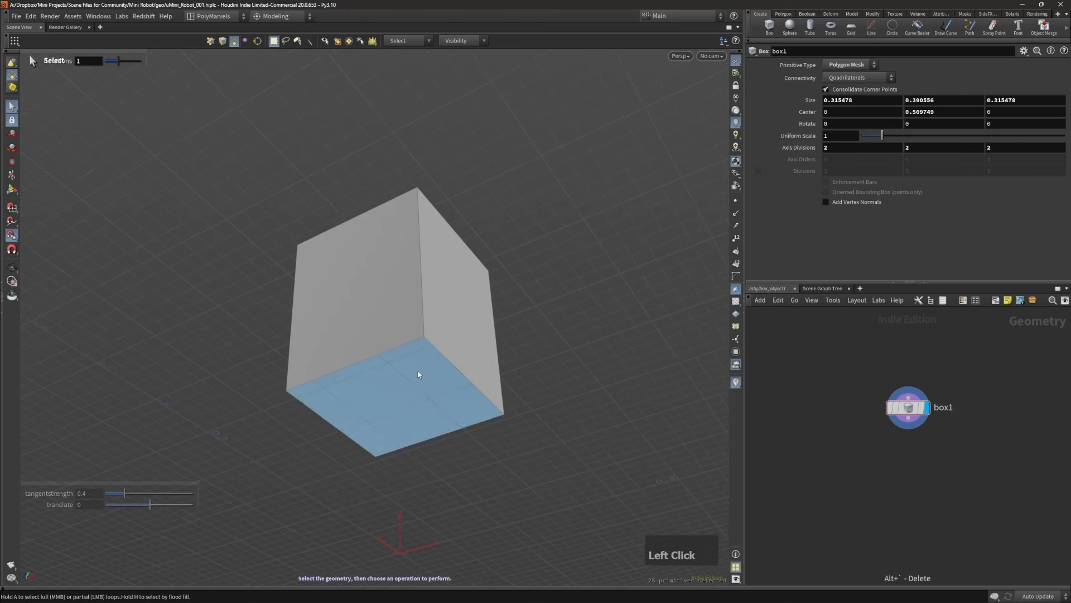
key("e")
left_click_drag(398, 406, 386, 404)
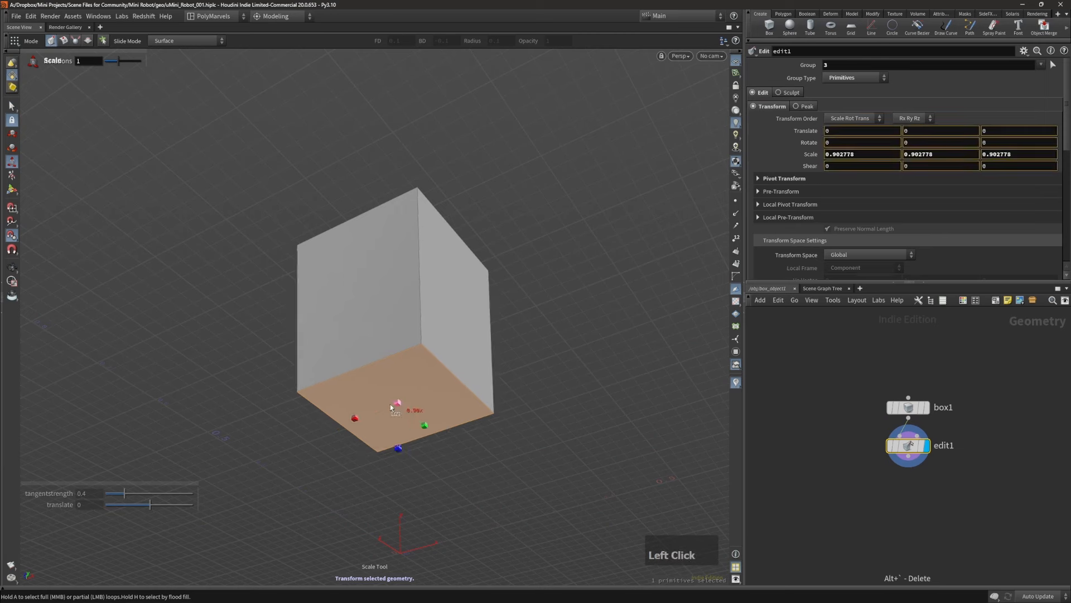
Step: Select the whole tapered box and subdivide it with OpenSubdiv Catmull-Clark at depth 1
key("s")
double_click(378, 315)
key("d")
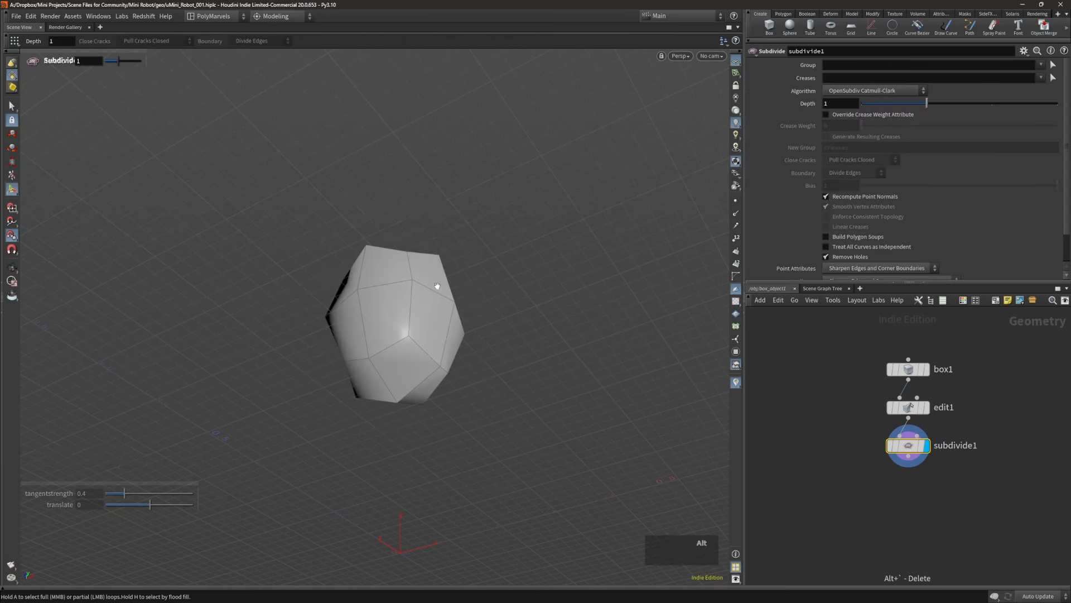
Step: Override the crease weight on the subdivided box with 10 and set the subdivision depth to 2
left_click_drag(438, 286, 426, 324, "alt")
left_click(826, 115)
left_click_drag(862, 126, 896, 128)
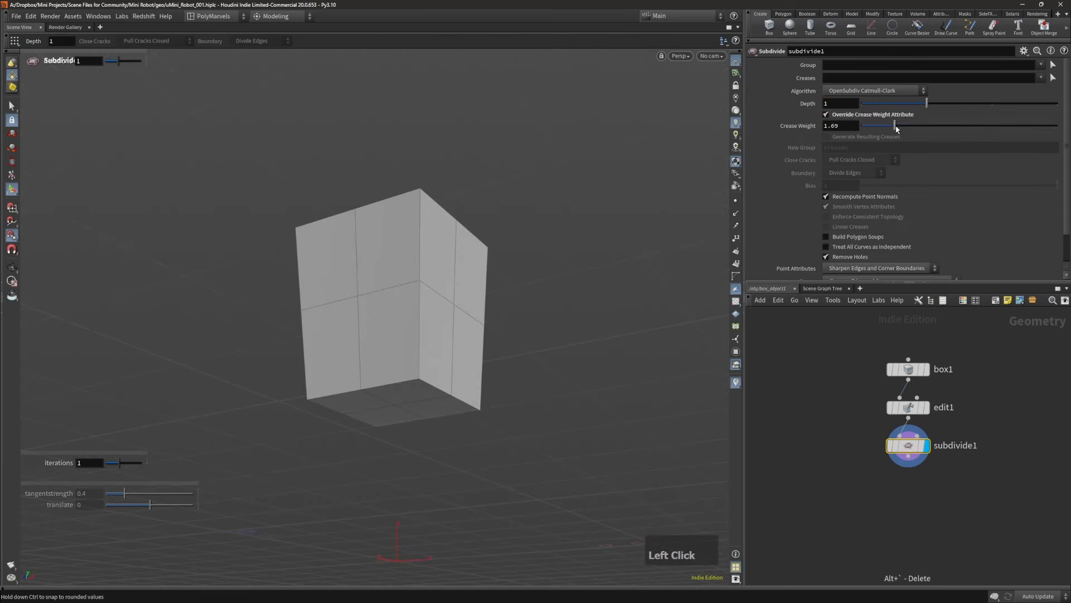
Step: Select the four central faces on the box's underside and extrude them with an inset of 0.03
left_click_drag(423, 266, 387, 369, "alt")
right_click_drag(387, 368, 427, 362, "alt")
key("s")
left_click(410, 374)
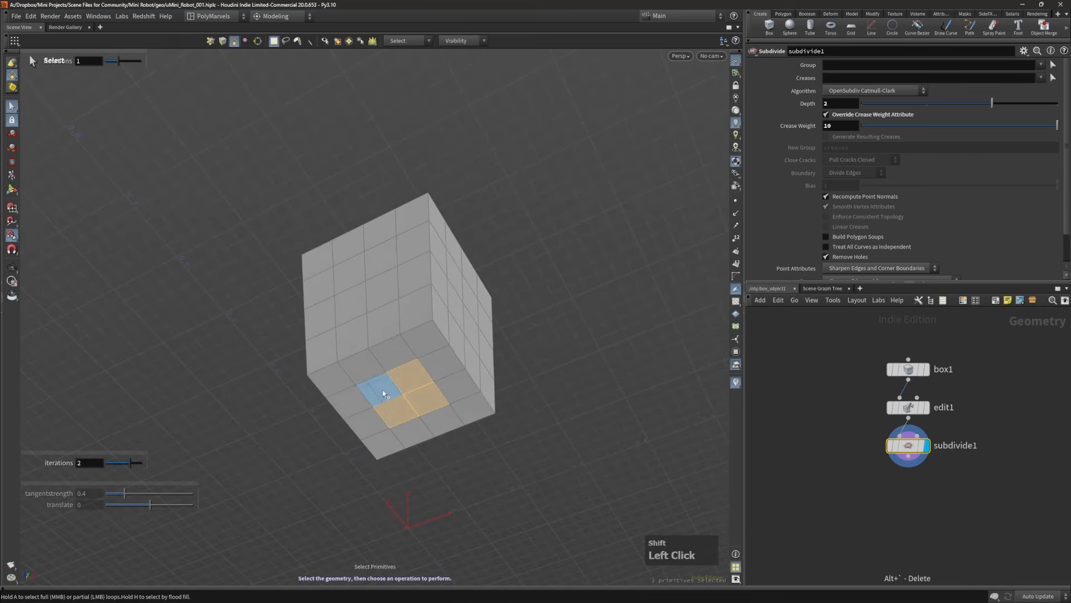
left_click(382, 391, "shift")
left_click_drag(383, 392, 417, 367, "alt")
key("e")
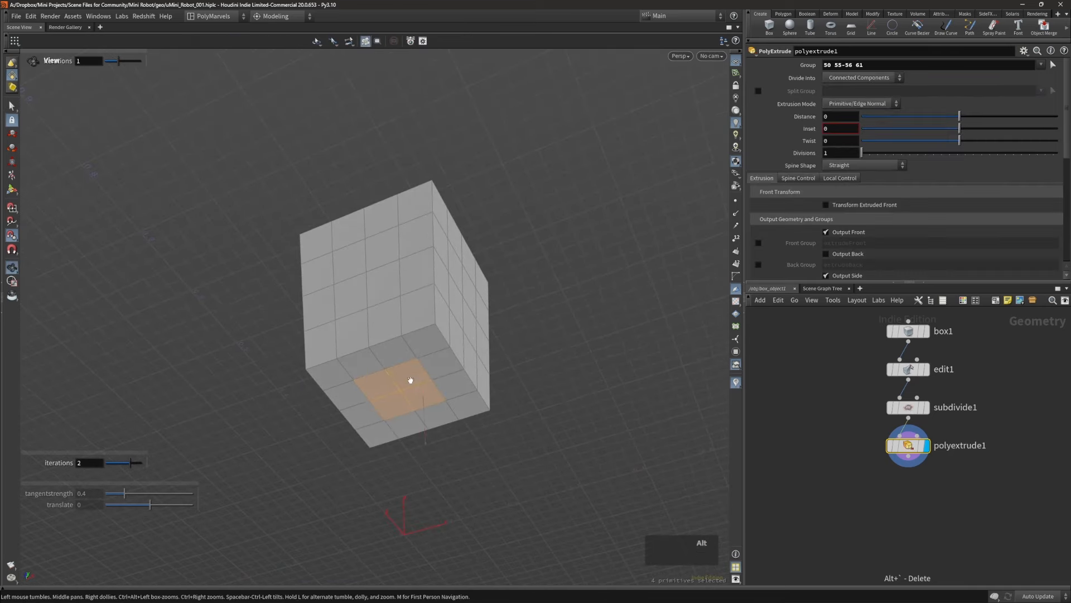
right_click_drag(409, 380, 520, 338, "alt")
scroll(494, 359, "up", 1, "shift")
scroll(517, 352, "up", 2, "shift")
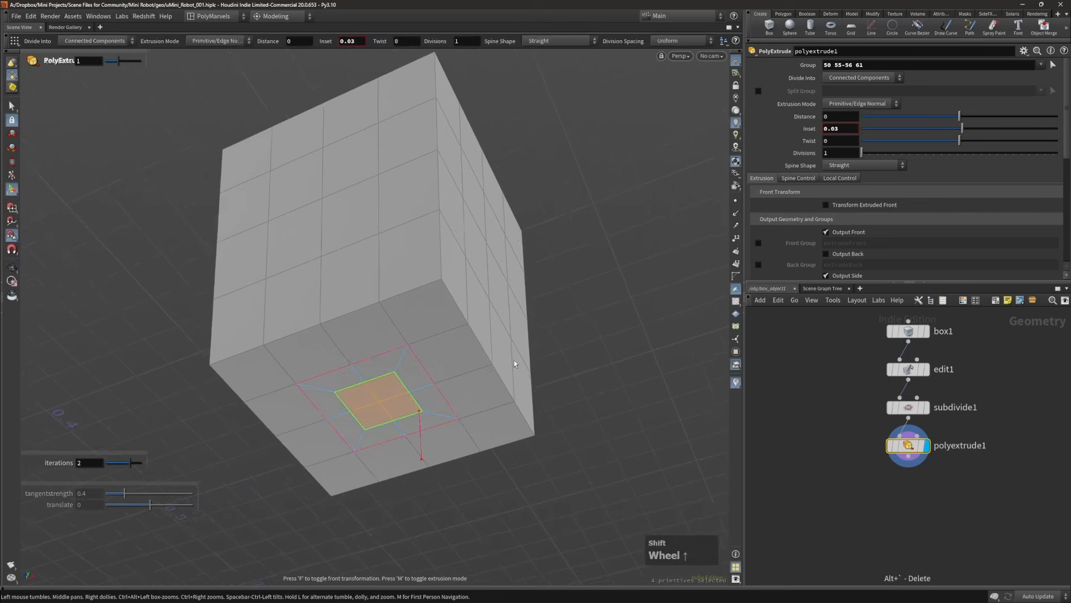
Step: Round the outline of the inset underside faces with Circle from Edges
right_click(468, 279)
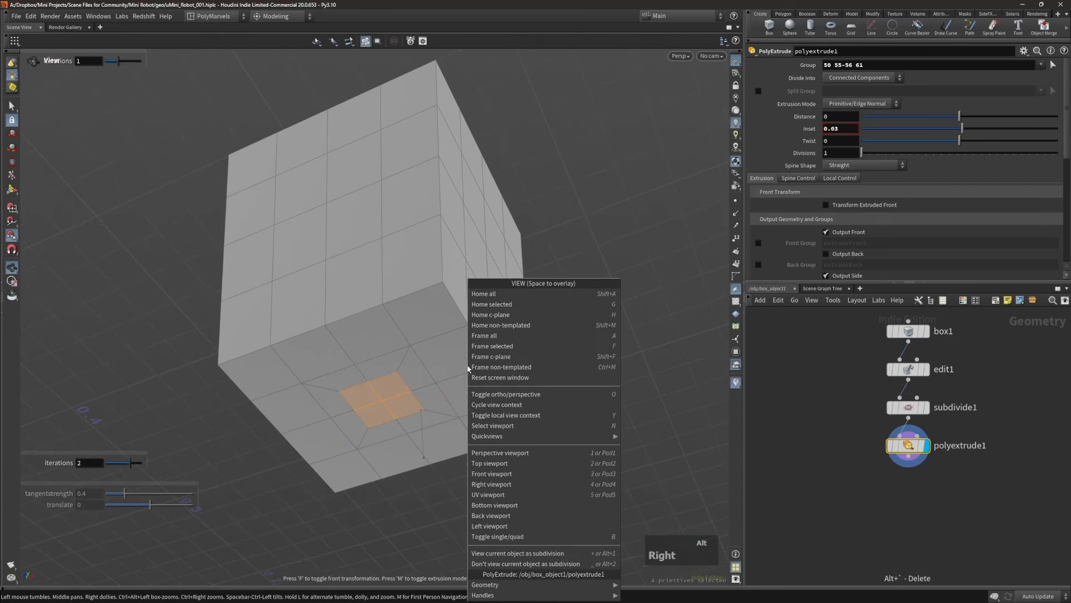
middle_click(435, 352)
key("c")
left_click(427, 356)
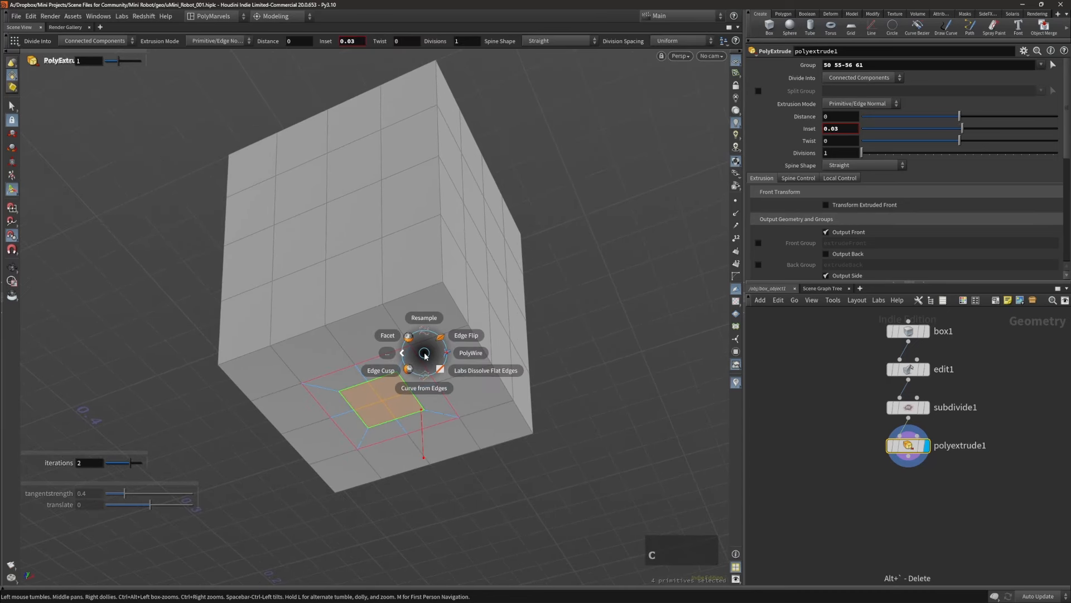
left_click(425, 356)
key("c")
left_click(420, 357)
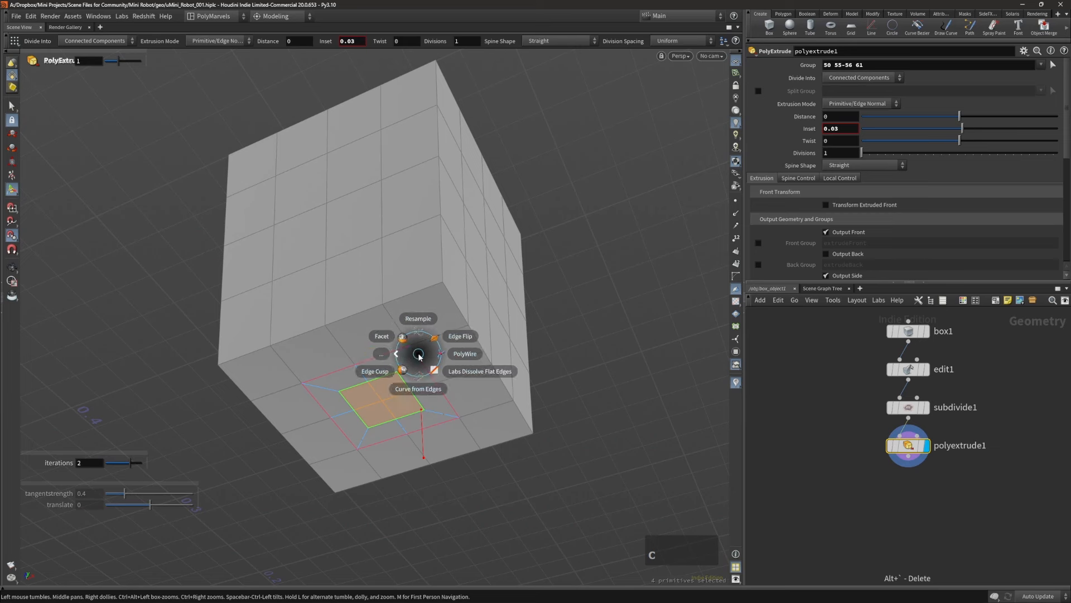
left_click(408, 354)
left_click(408, 378)
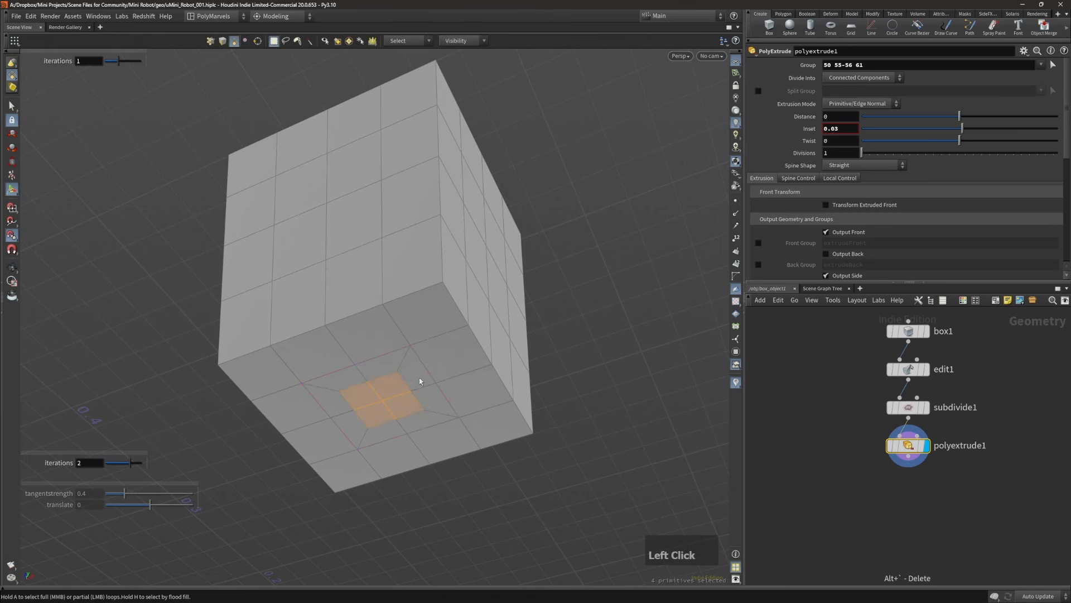
Step: Extrude the circular underside faces inward to form a round neck socket
left_click_drag(416, 400, 392, 390, "alt")
key("4")
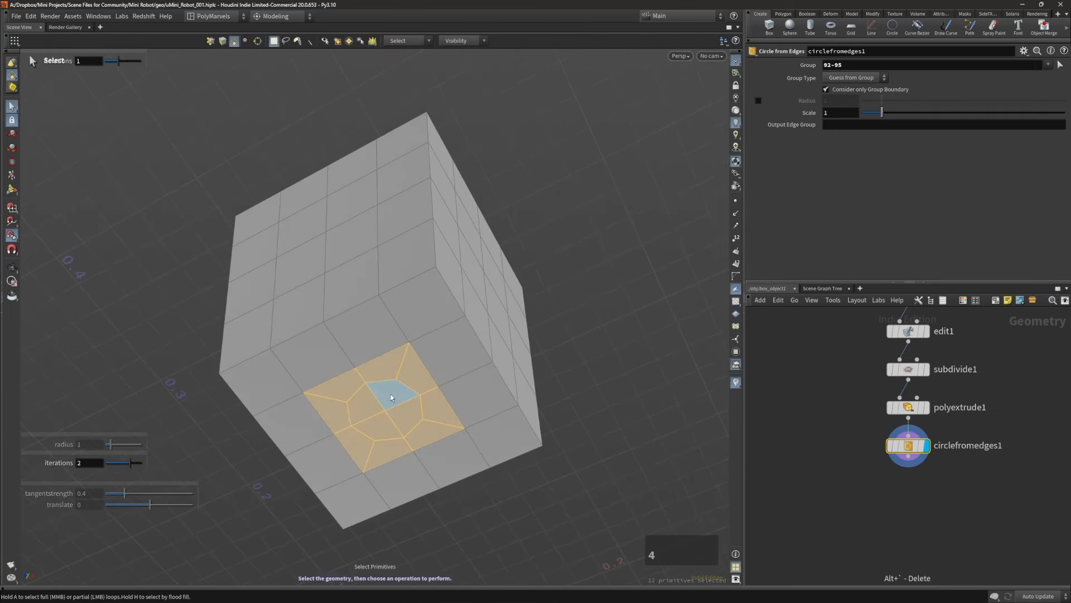
key("e")
left_click_drag(582, 390, 587, 366)
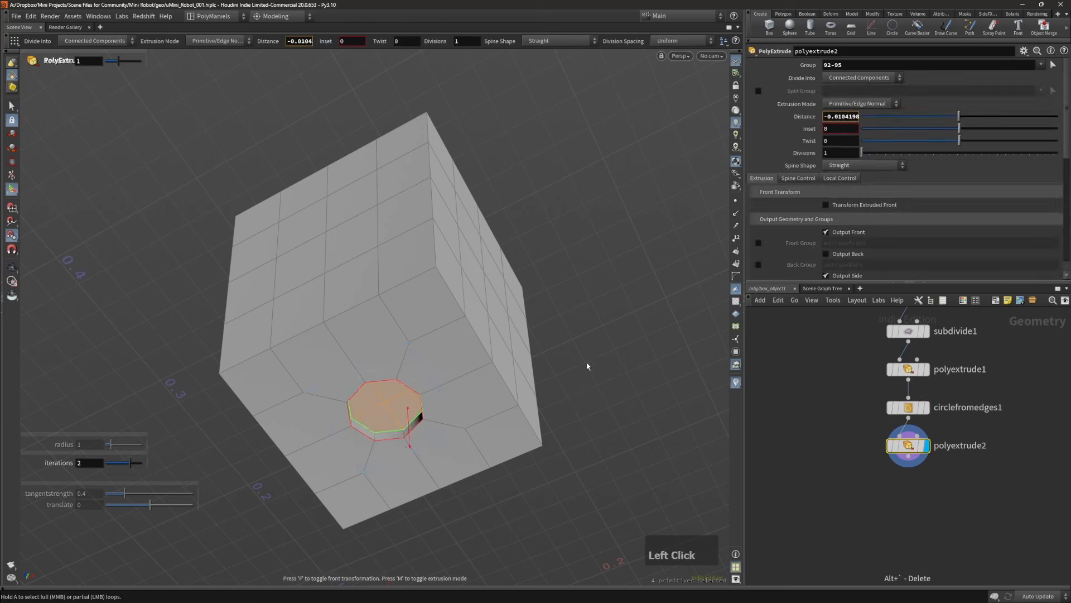
Step: Add an edge loop on the socket's wall and another around its rim with Match Profile, Switch Profile and edge percentage 0.858
key("alt+e")
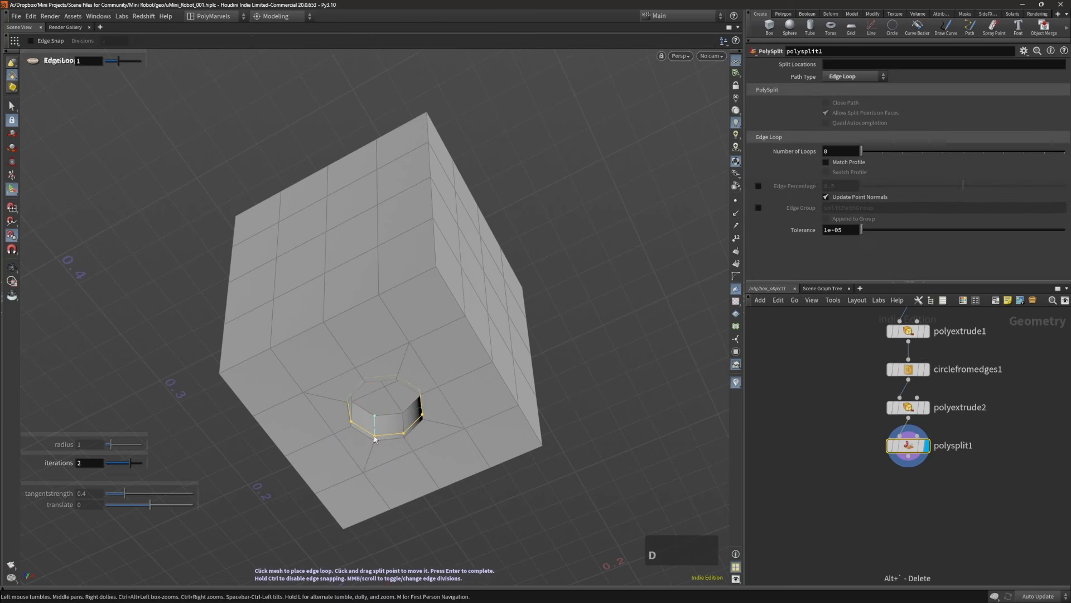
left_click(373, 436)
left_click_drag(416, 446, 394, 418, "alt")
right_click_drag(393, 418, 409, 409, "alt")
key("d")
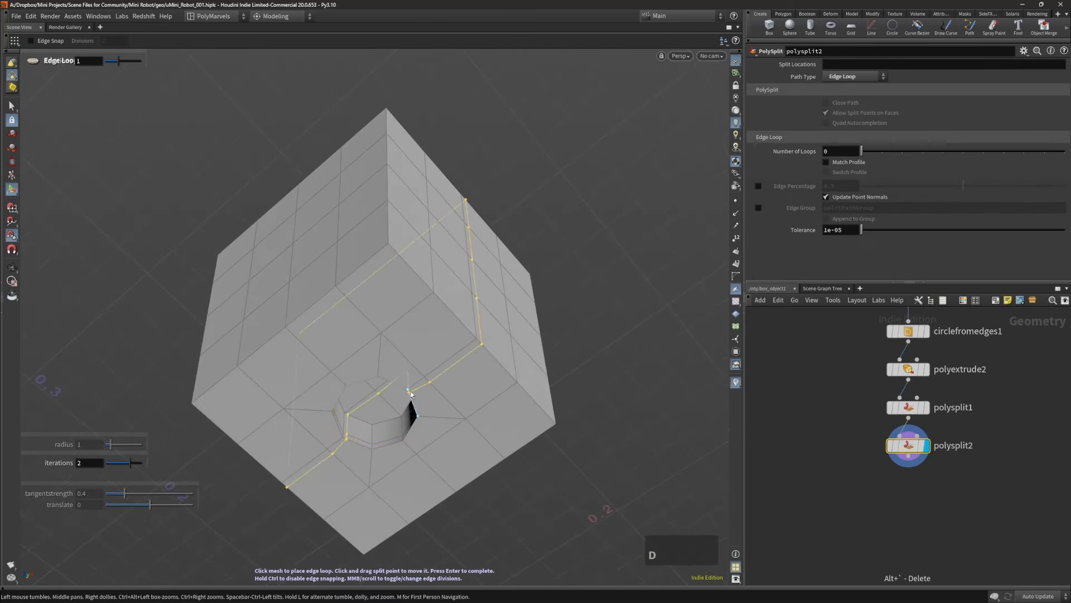
left_click(413, 389)
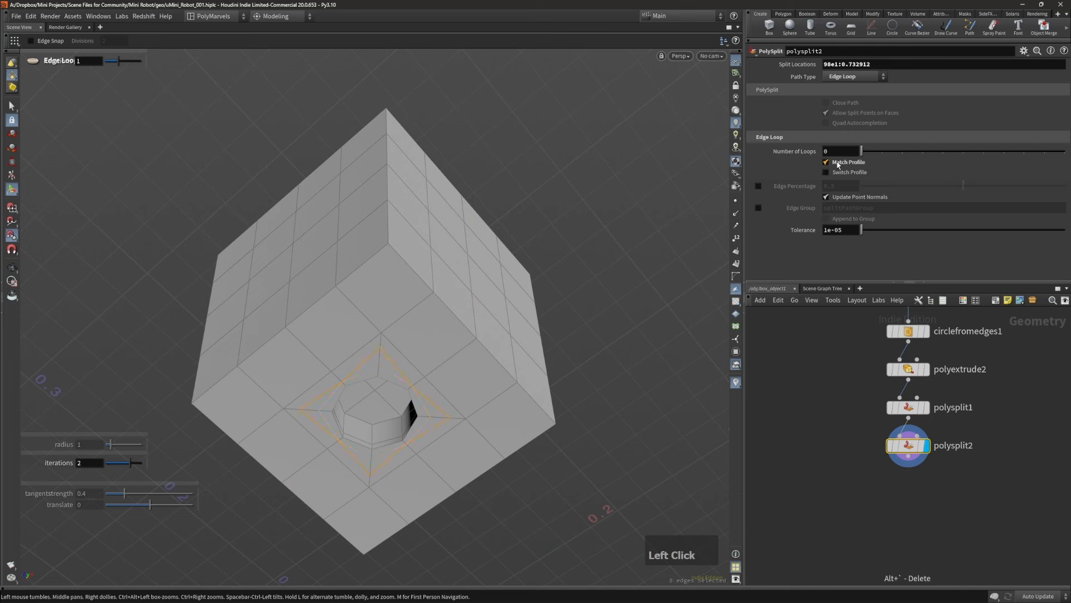
left_click_drag(374, 383, 441, 330)
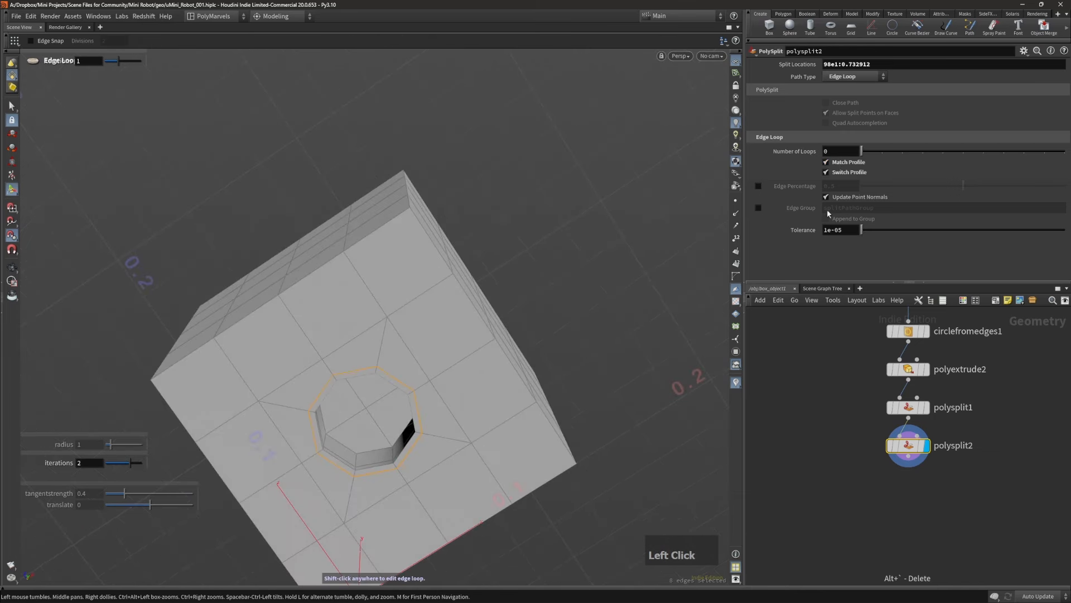
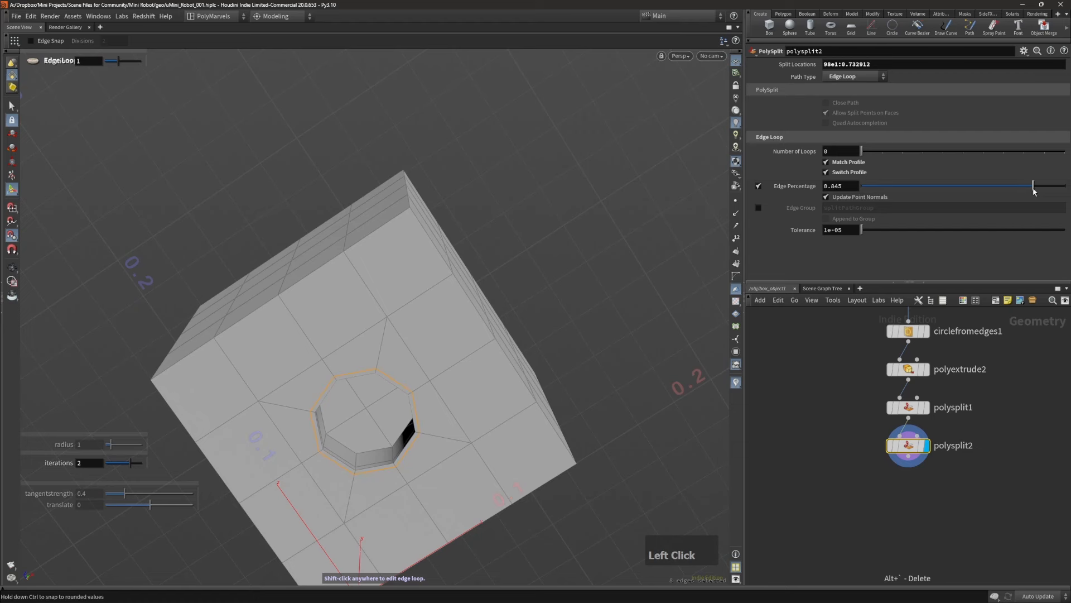
Step: Select all the outer corner edges of the tapered box on its sides, top and bottom
left_click_drag(447, 340, 405, 253, "alt")
middle_click_drag(404, 253, 426, 274)
key("3")
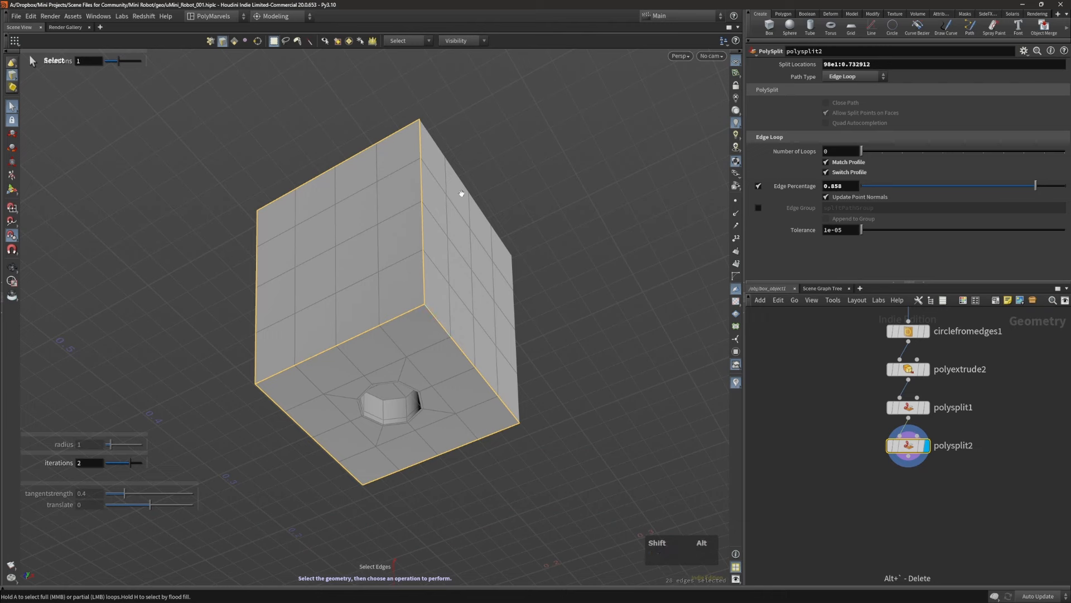
left_click_drag(461, 191, 317, 323, "alt")
right_click_drag(318, 324, 270, 271, "alt")
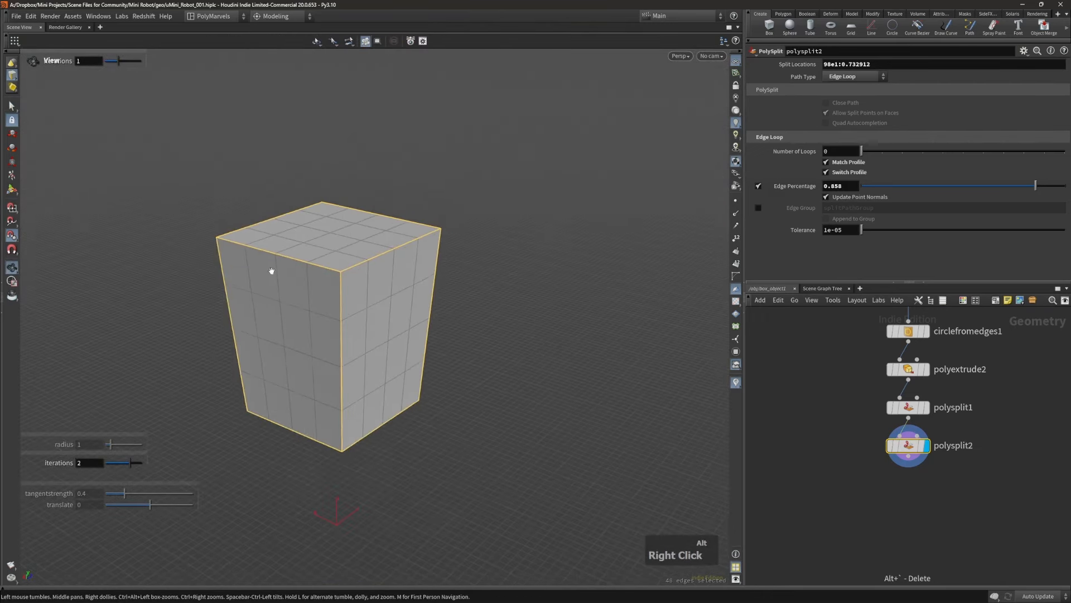
left_click_drag(270, 270, 383, 337, "alt")
right_click_drag(382, 337, 507, 254, "alt")
Step: Bevel the selected box edges by about 0.006 with 2 divisions and the Crease fillet shape
key("b")
left_click(507, 254)
right_click(630, 216)
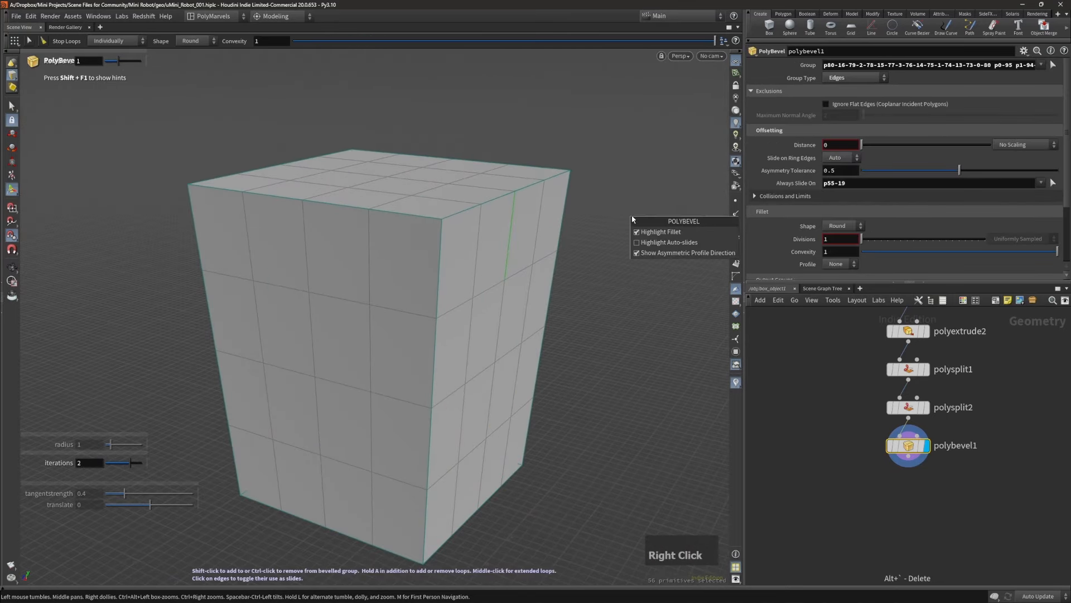
left_click(600, 198)
left_click_drag(600, 198, 605, 200)
scroll(605, 200, "up", 1)
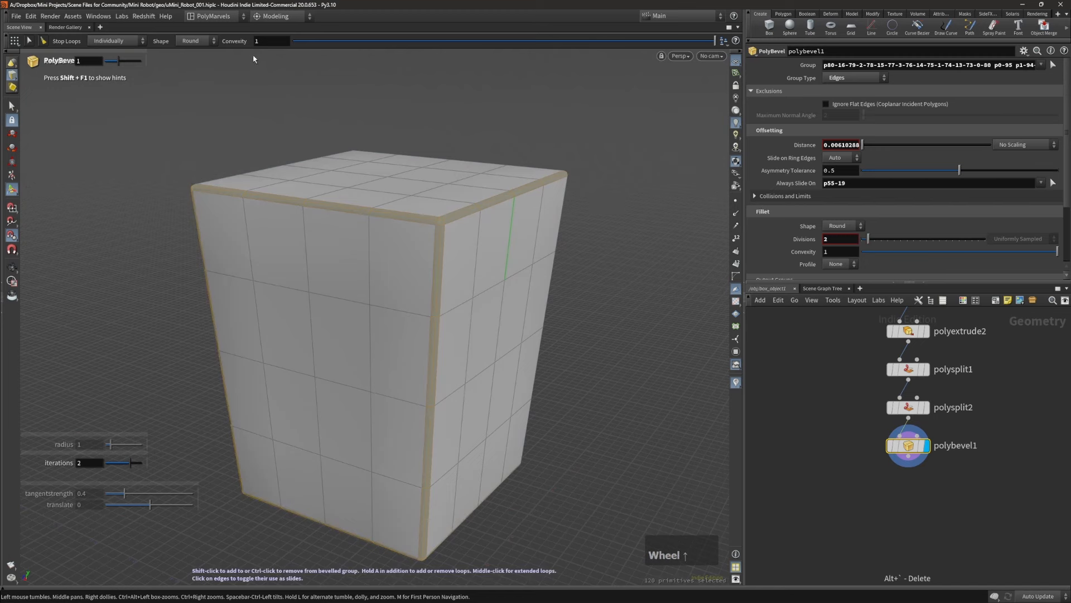
right_click_drag(411, 110, 441, 128, "alt")
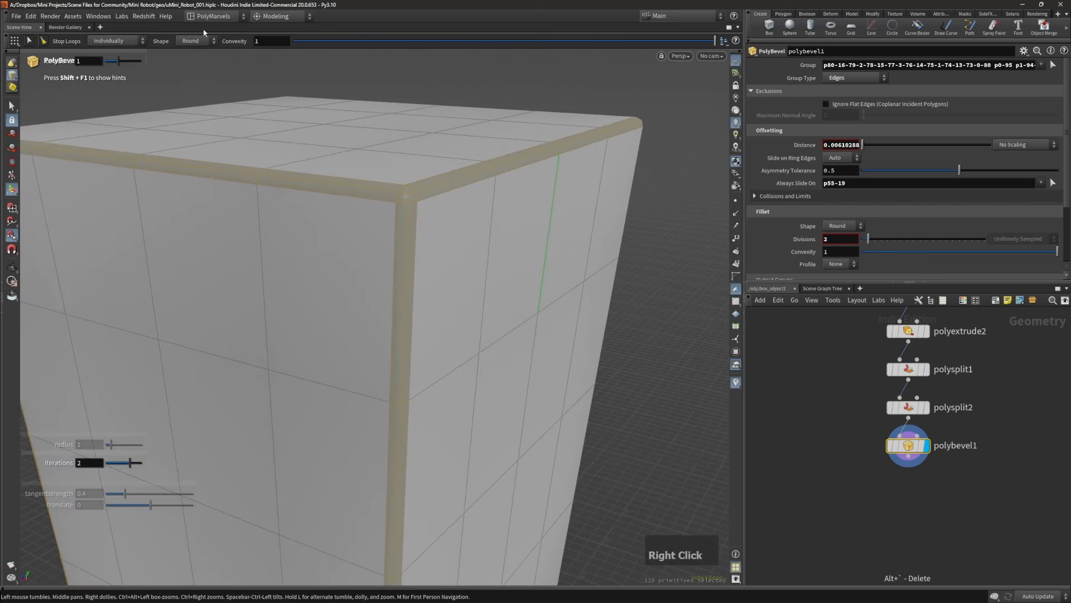
left_click(189, 41)
left_click(188, 72)
right_click_drag(445, 199, 344, 205, "alt")
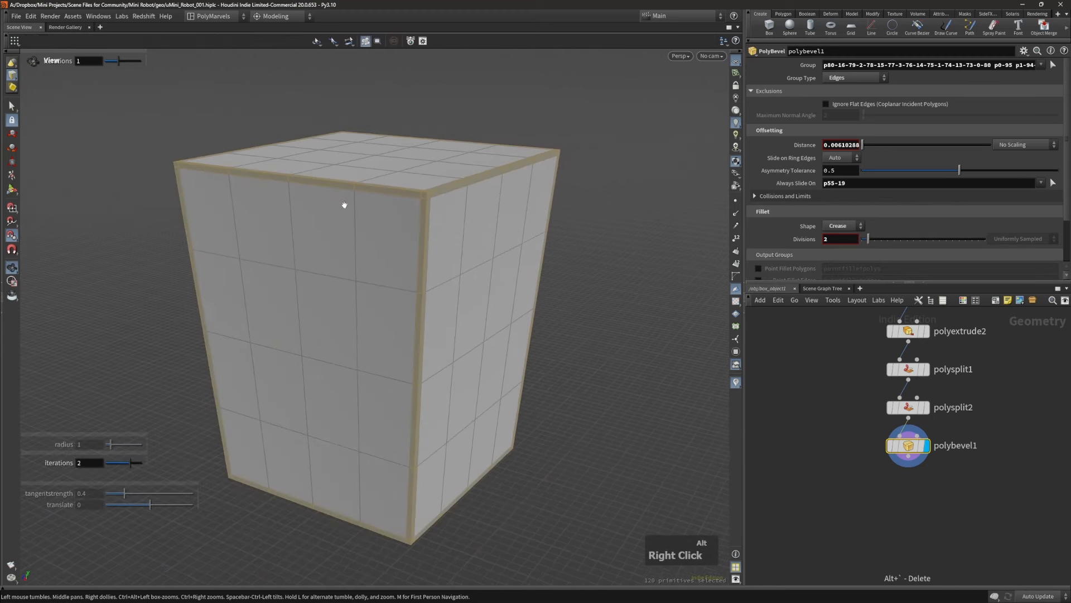
Step: Compare the beveled head and base with the robot in the reference image
left_click_drag(344, 206, 390, 210, "alt")
right_click_drag(390, 210, 335, 244, "alt")
left_click_drag(335, 244, 528, 249, "alt")
middle_click_drag(316, 260, 437, 284, "alt")
left_click_drag(365, 286, 418, 292, "alt")
right_click_drag(419, 291, 427, 282, "alt")
left_click_drag(426, 281, 425, 275, "alt")
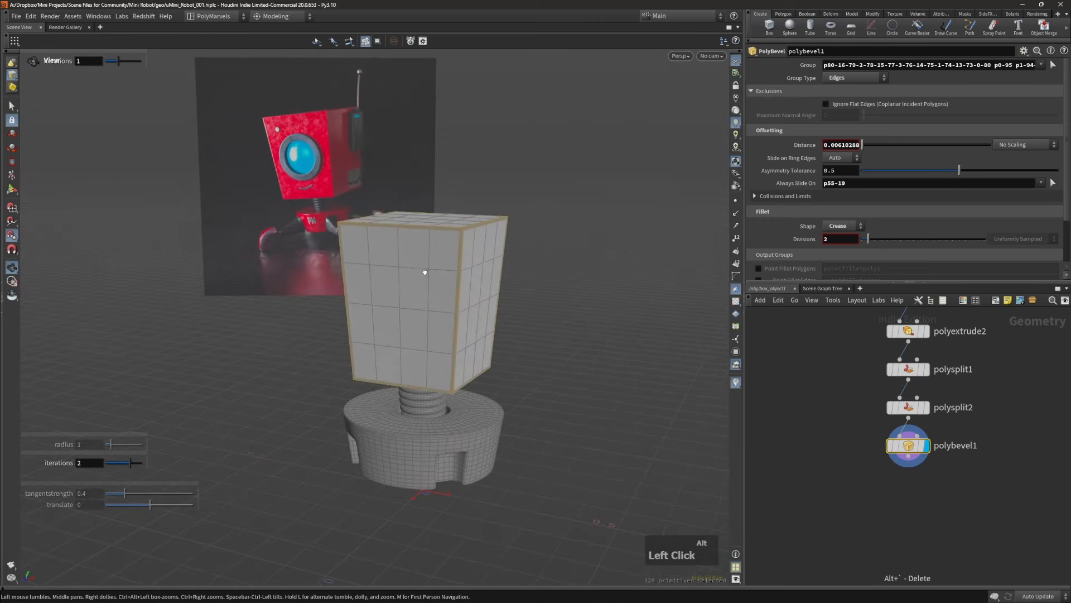
key("Return")
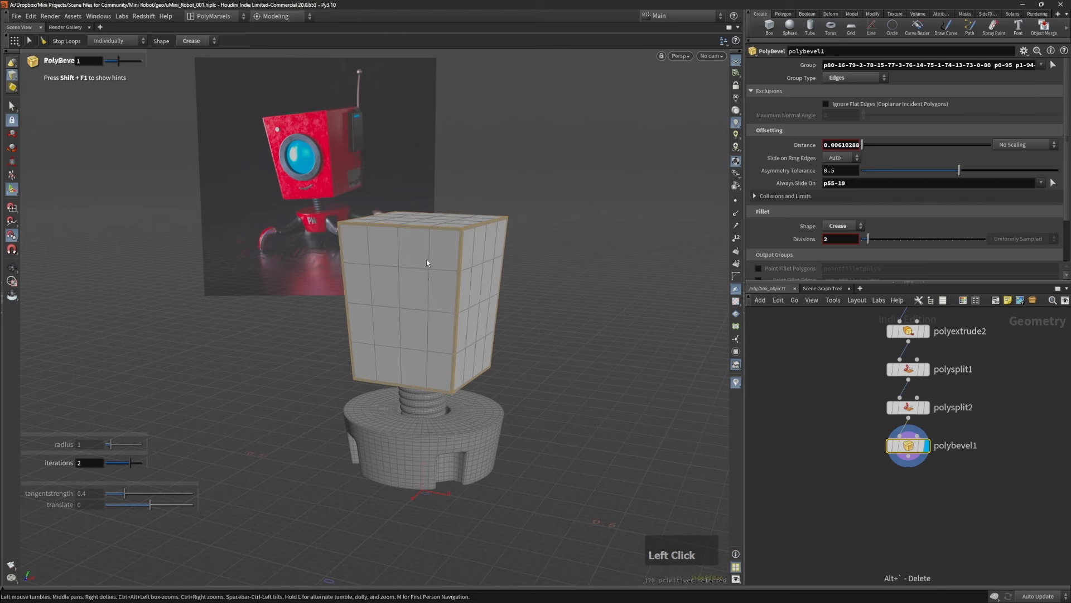
right_click_drag(426, 260, 468, 235, "alt")
middle_click_drag(469, 236, 468, 249, "alt")
right_click_drag(429, 271, 422, 280, "alt")
middle_click_drag(421, 280, 407, 291, "alt")
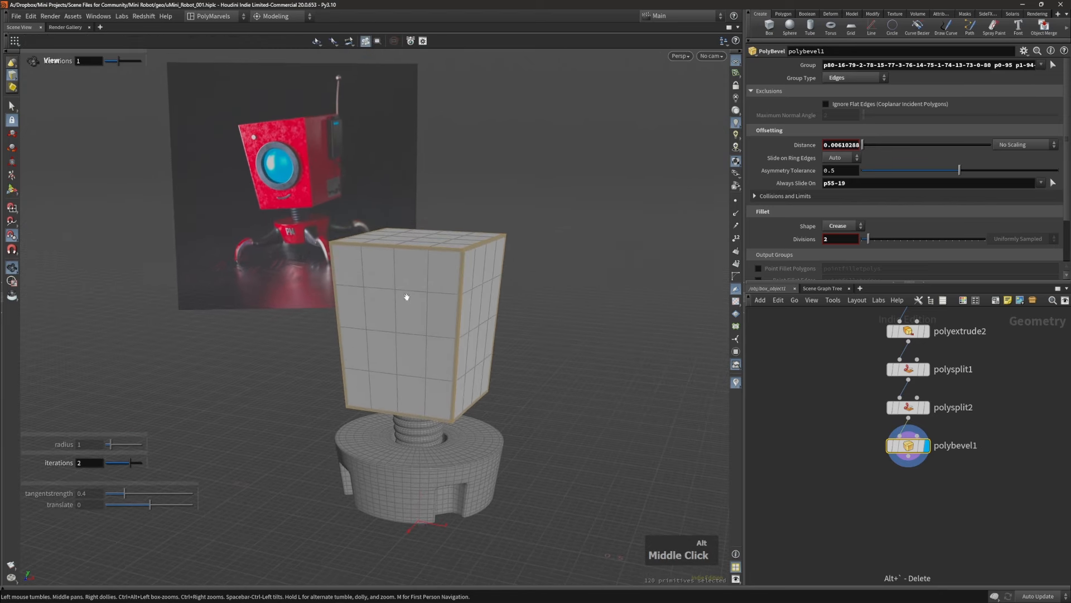
Step: Select the twelve faces in the upper three rows of the head's front side
key("s")
key("4")
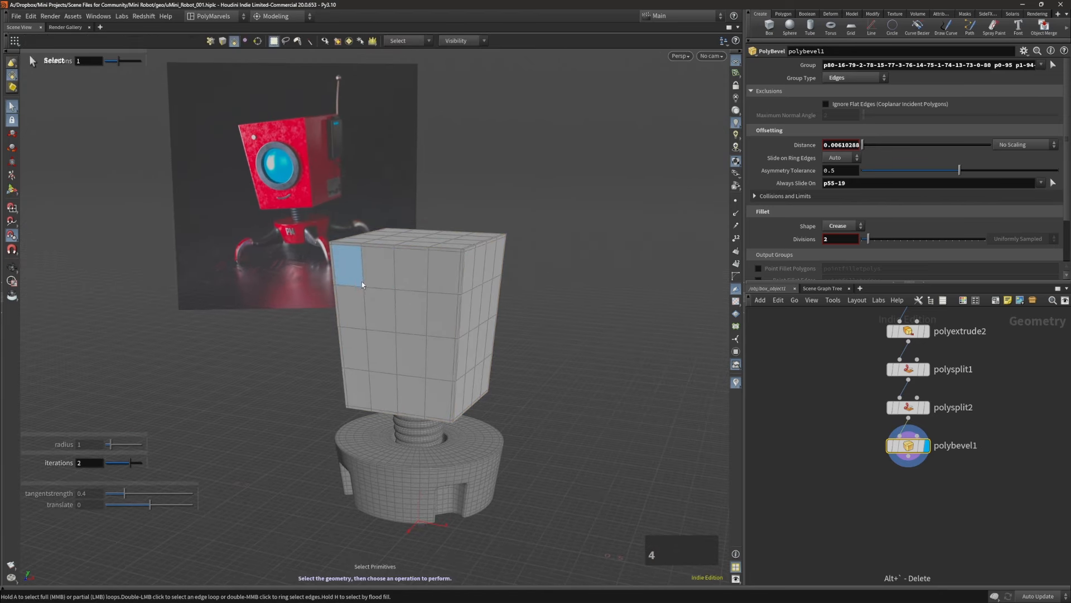
left_click(393, 284)
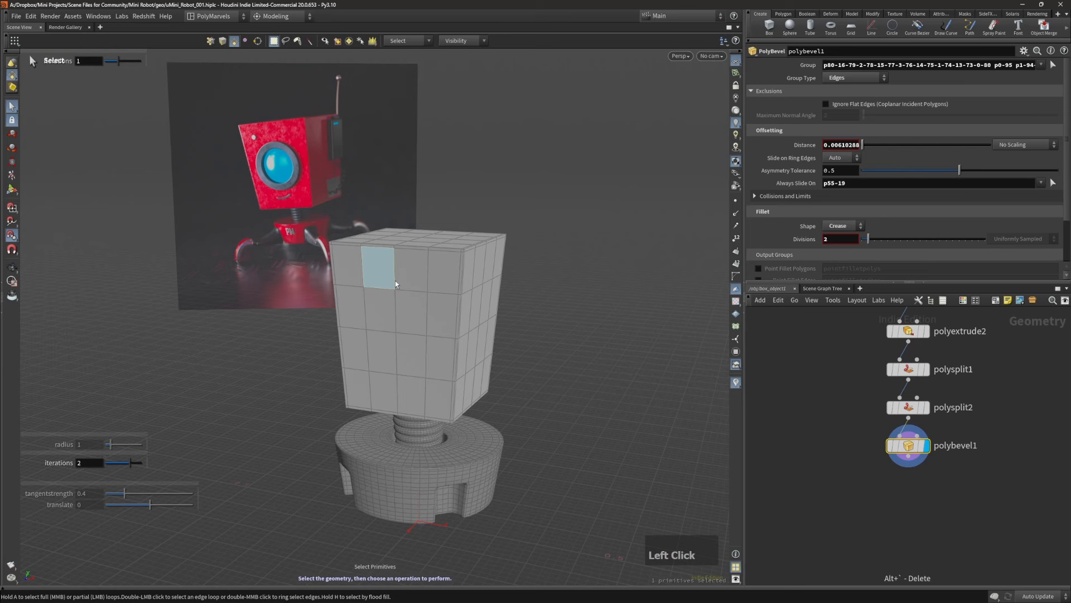
left_click(407, 309, "shift")
left_click(355, 308, "shift")
left_click(352, 350, "shift")
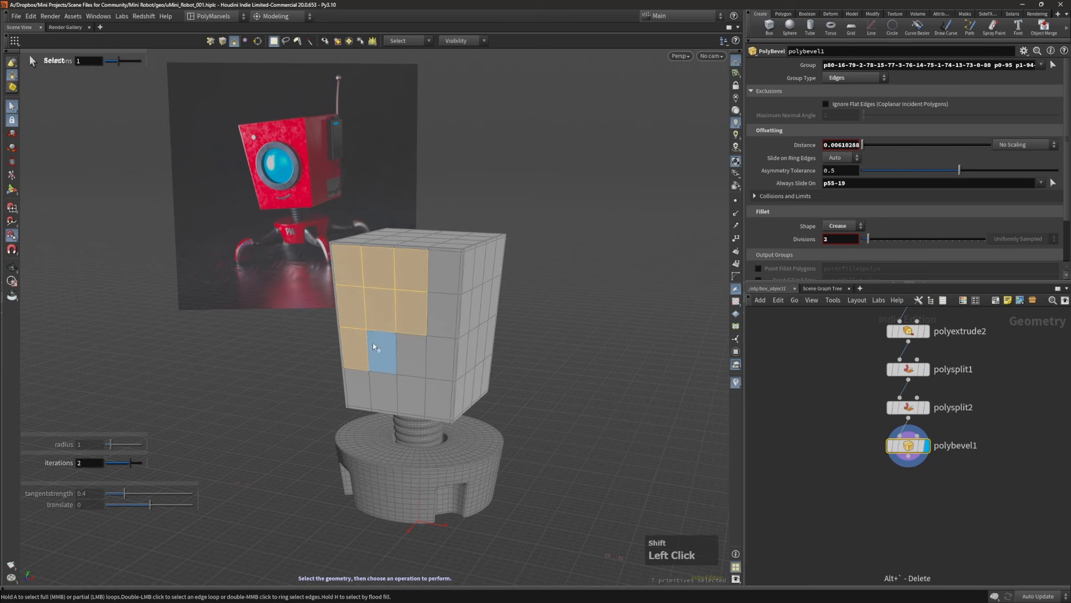
left_click(382, 355, "shift")
left_click(411, 357, "shift")
left_click(472, 349, "shift")
left_click(442, 314, "shift")
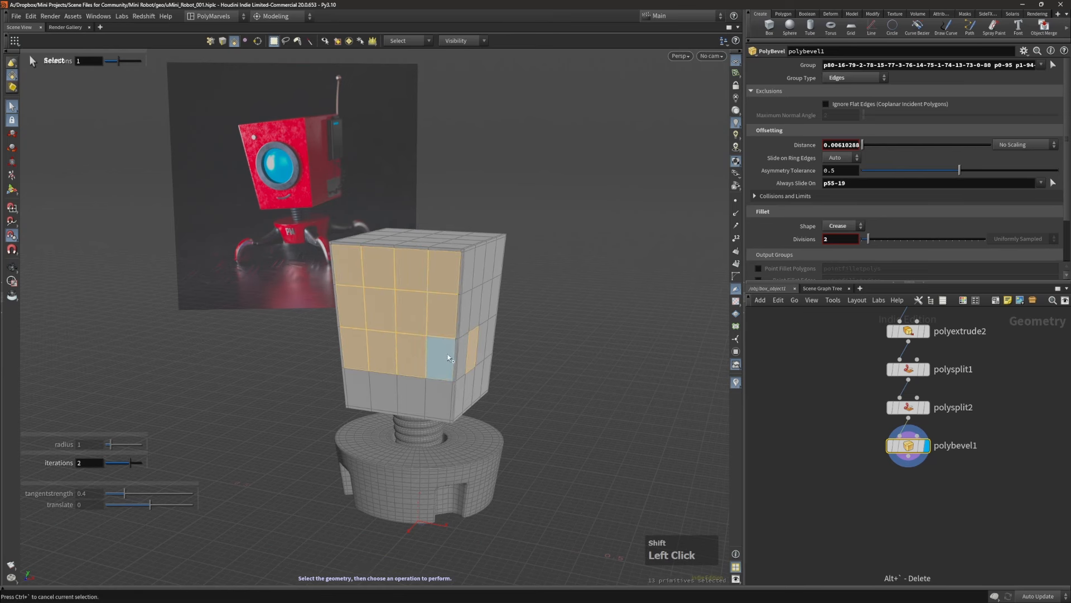
Step: Extrude the selected front faces with an inset of 0.04
mouse_move(389, 282)
left_mouse_down("alt")
mouse_move(715, 253)
mouse_move(438, 304)
mouse_move(403, 279)
left_mouse_up("alt")
right_click_drag(403, 279, 443, 314, "alt")
left_click_drag(443, 314, 451, 320, "alt")
key("e")
scroll(525, 325, "up", 1, "shift")
scroll(524, 325, "up", 3, "shift")
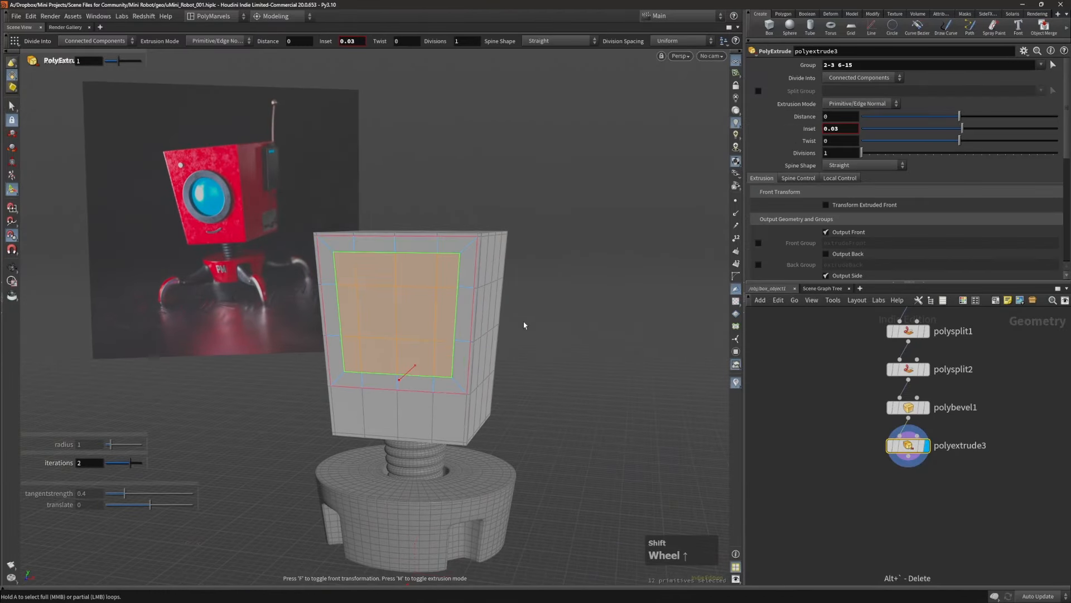
Step: Round the inset front faces into a circular eye outline with Circle from Edges
key("c")
left_click(513, 325)
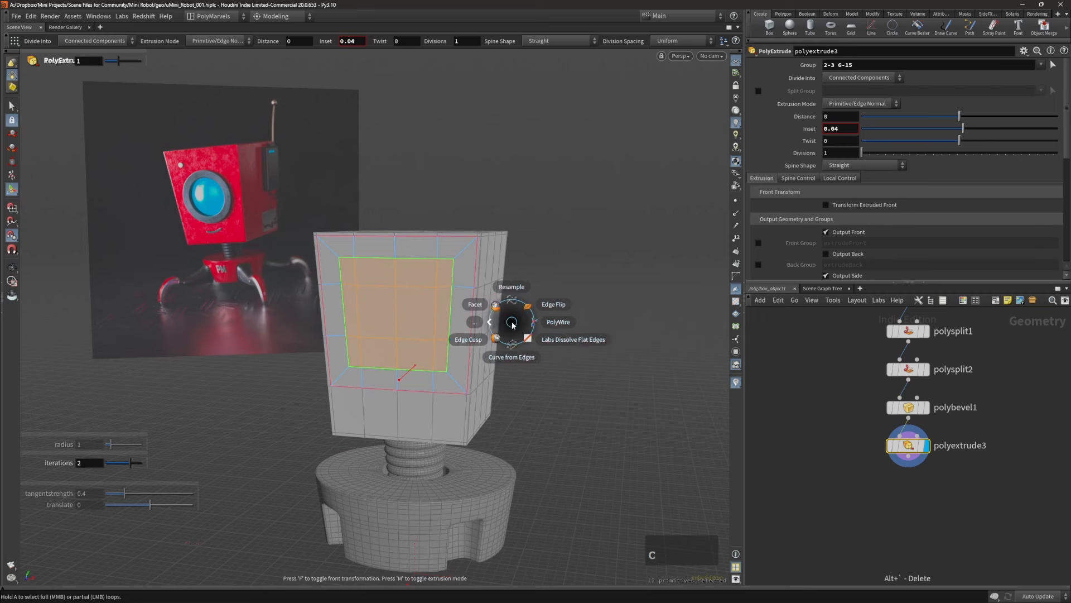
left_click(501, 326)
left_click(501, 356)
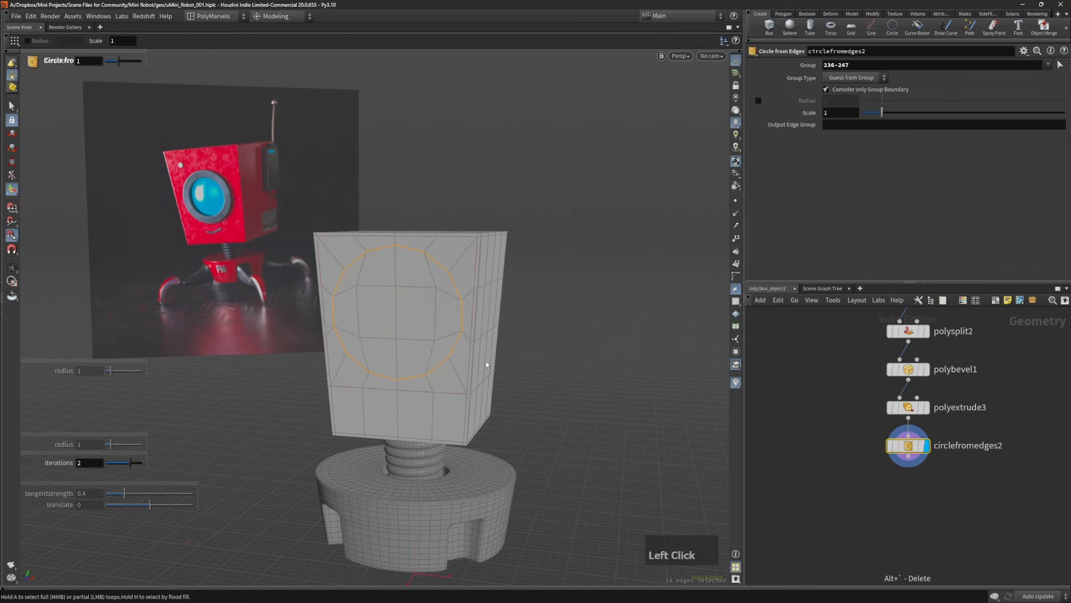
right_click(401, 336)
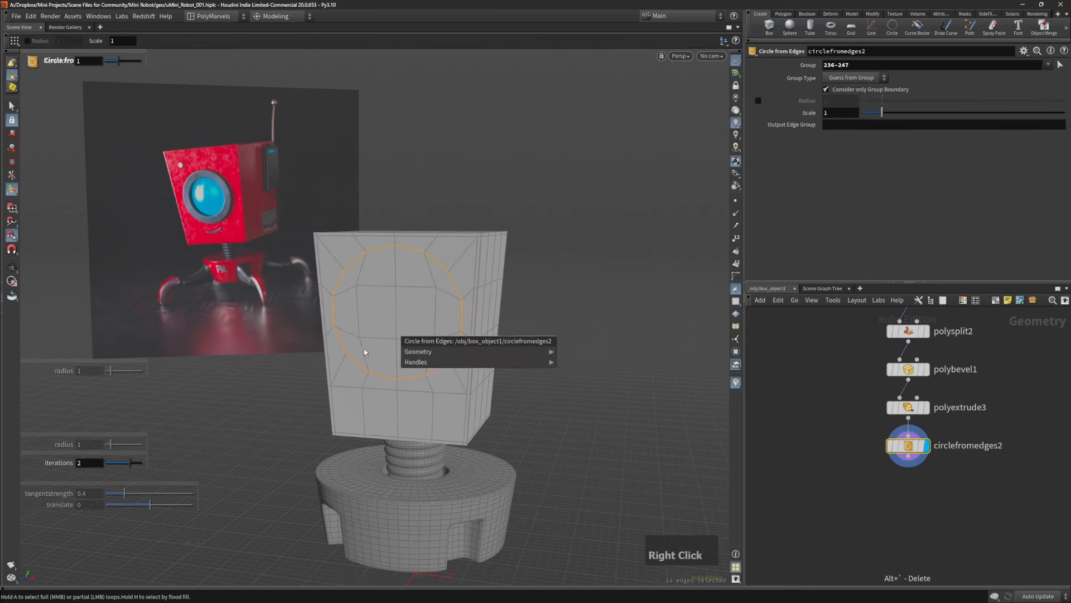
left_click(364, 351)
Step: Select all the faces inside the front eye circle and scale them down
left_click_drag(404, 331, 608, 299, "alt")
right_click_drag(450, 305, 558, 278, "alt")
left_click_drag(392, 288, 282, 304, "alt")
key("4")
left_click(355, 311)
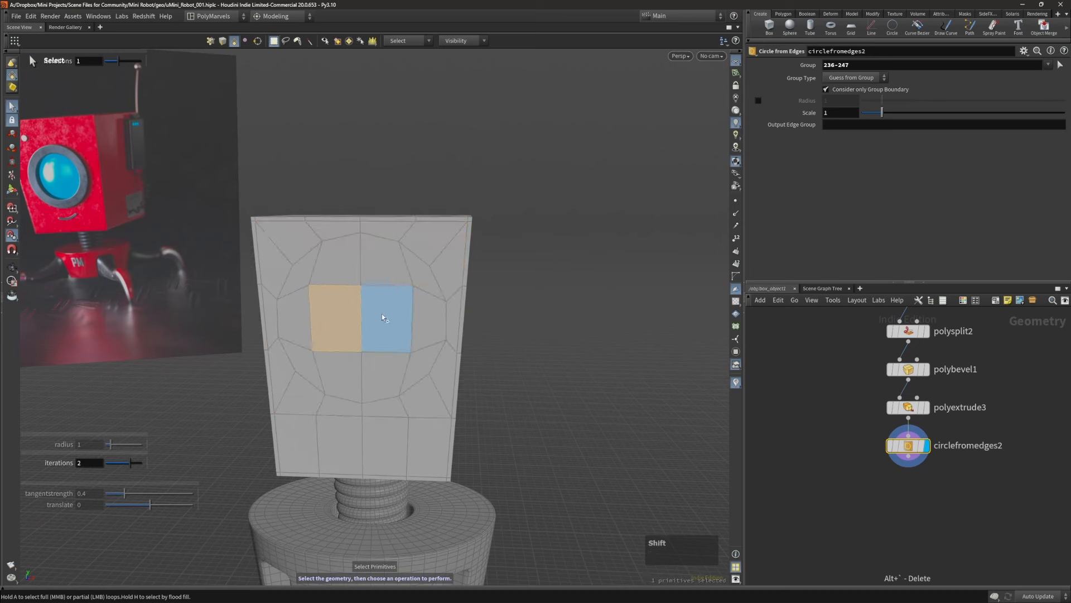
left_click(382, 311, "shift")
key("shift+g")
right_click_drag(376, 320, 368, 313, "alt")
key("e")
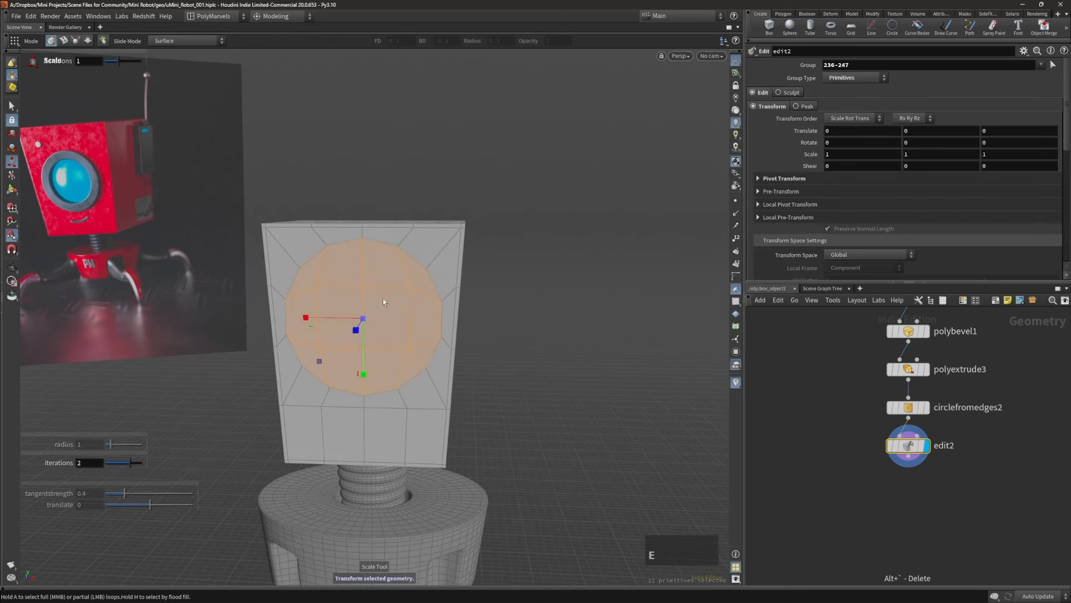
left_click_drag(330, 357, 421, 270)
Step: Extrude the circular eye faces twice, recessing them into the head by about 0.0435 with the second extrusion
key("e")
right_click_drag(416, 275, 423, 303, "alt")
key("e")
left_click(428, 299)
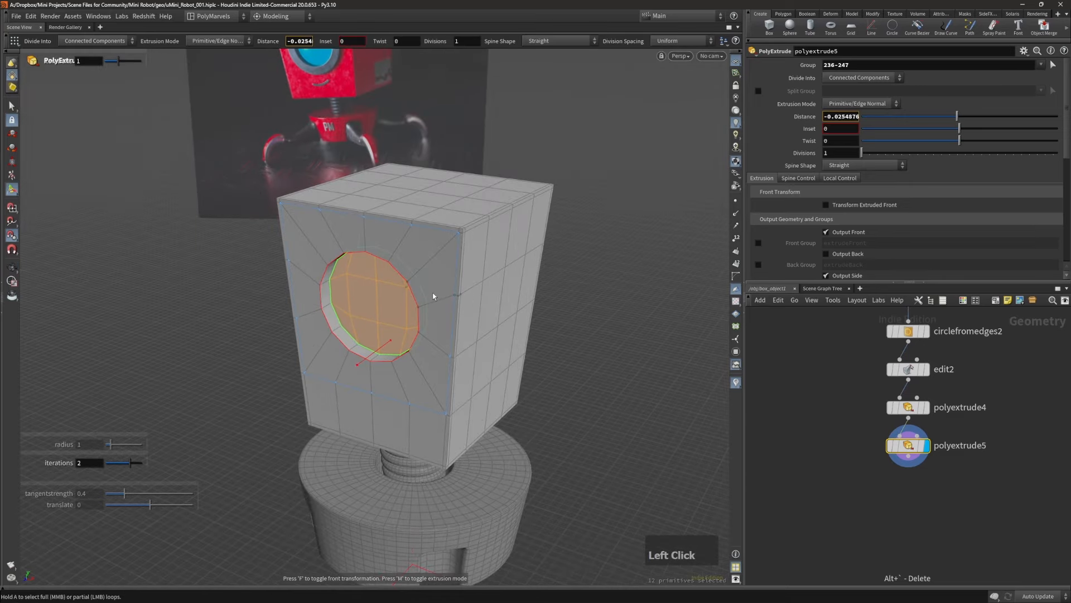
left_click_drag(438, 294, 360, 282)
key("c")
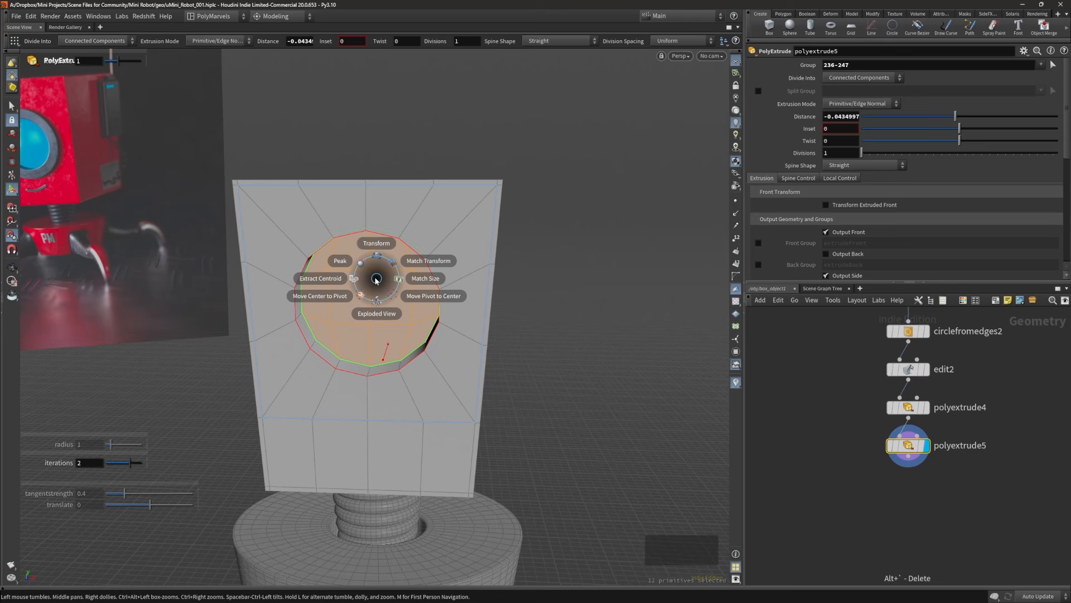
left_click(377, 280)
key("c")
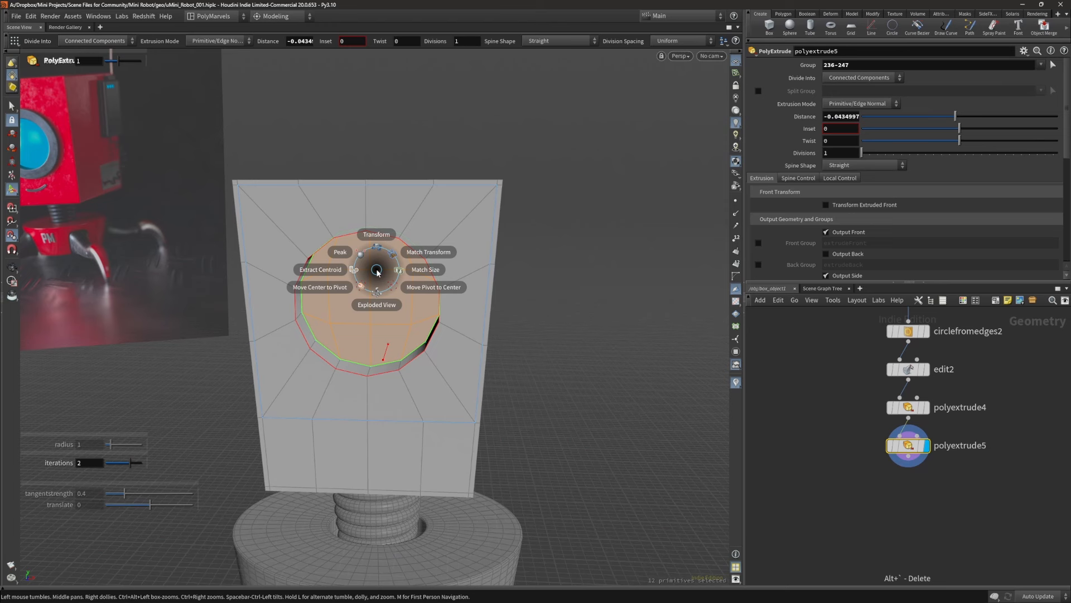
left_click(377, 272)
key("c")
mouse_move(402, 272)
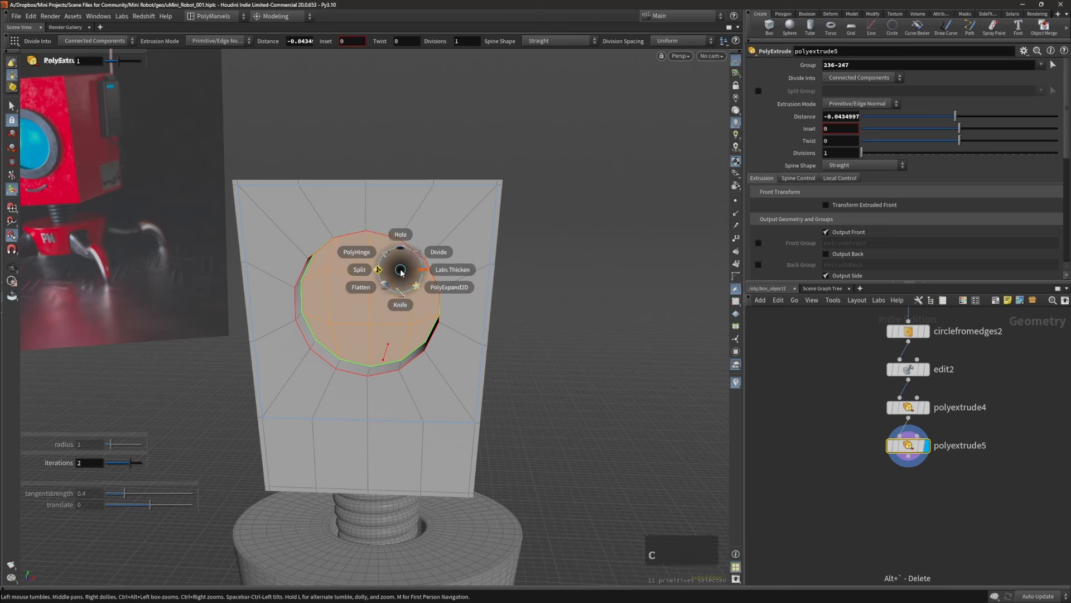
left_click(400, 272)
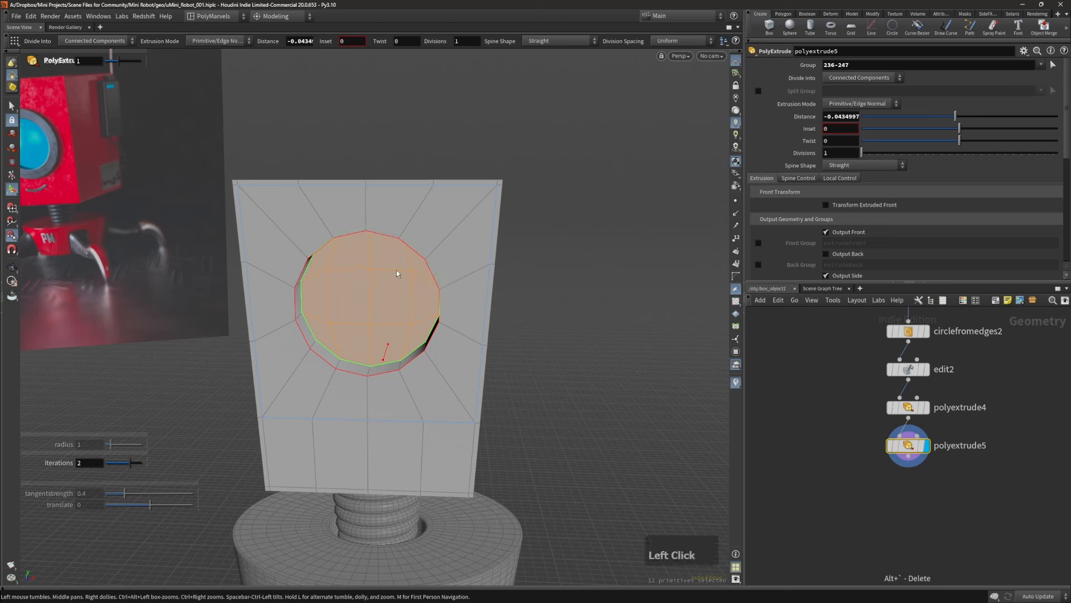
key("c")
left_click(390, 266)
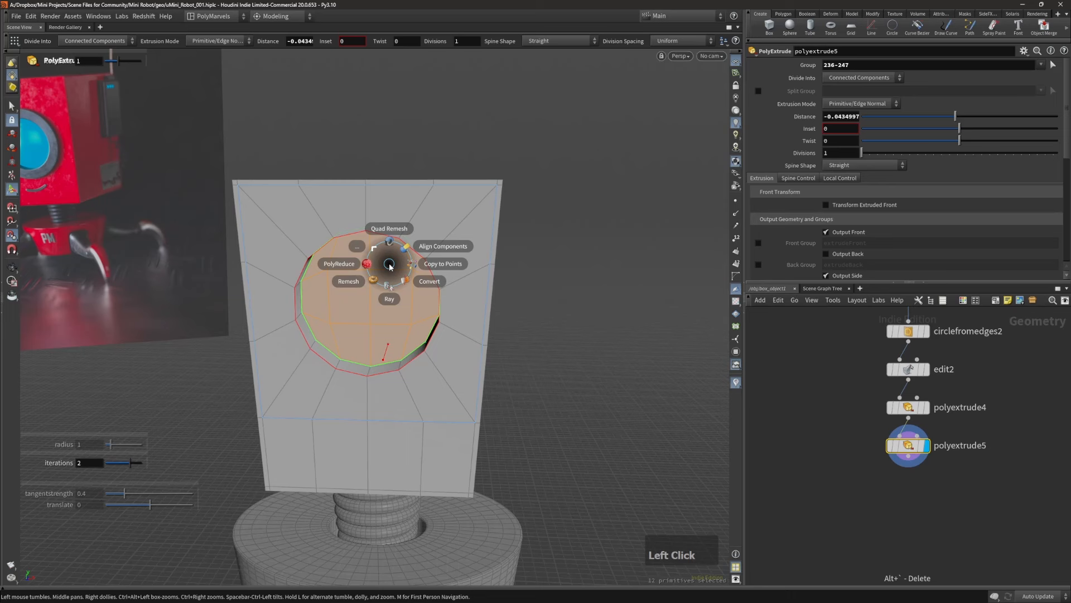
Step: Look through the modeling radial menu's categories for a Smooth operation
left_click(390, 266)
key("c")
key("c")
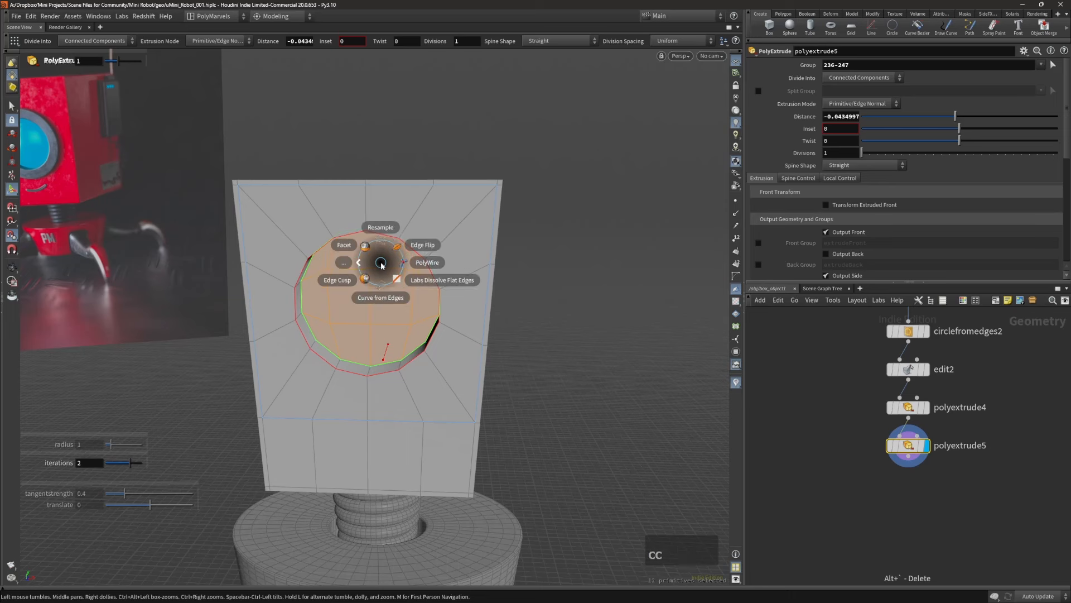
left_click(382, 266)
key("c")
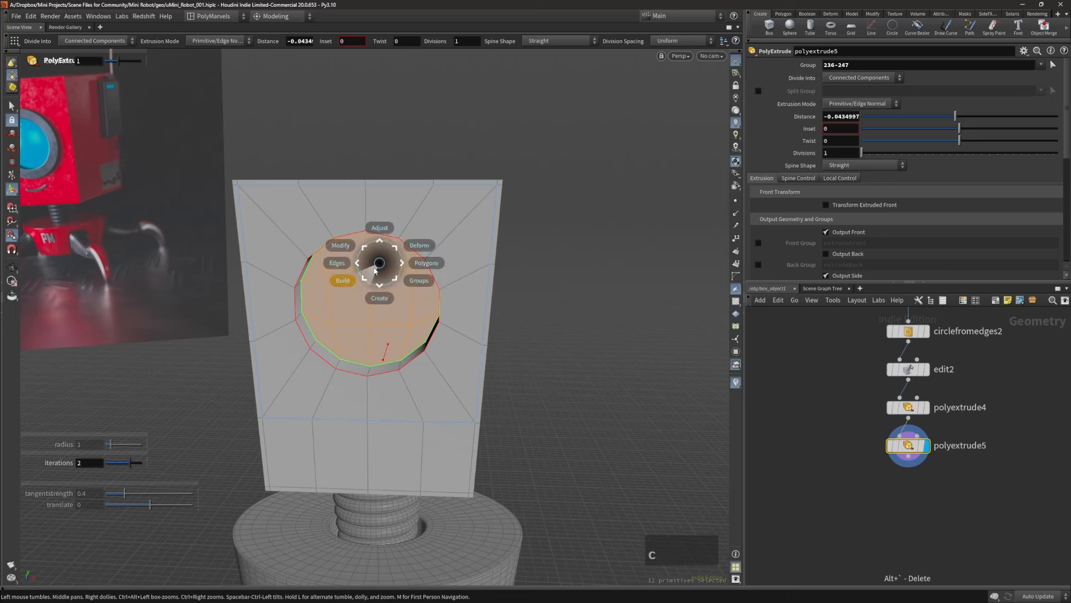
left_click(374, 271)
key("c")
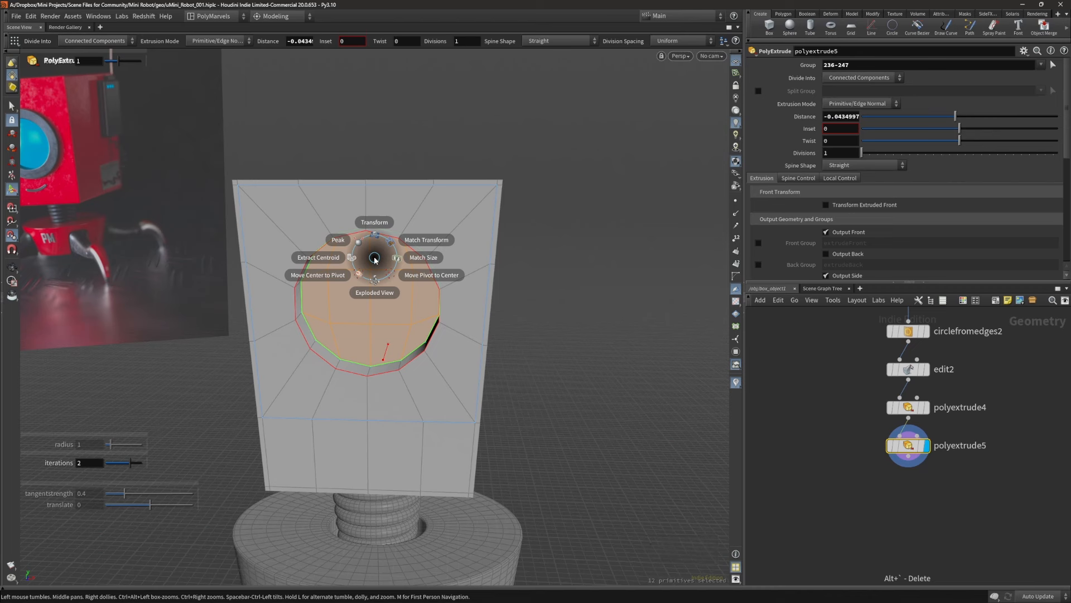
key("c")
left_click(387, 257)
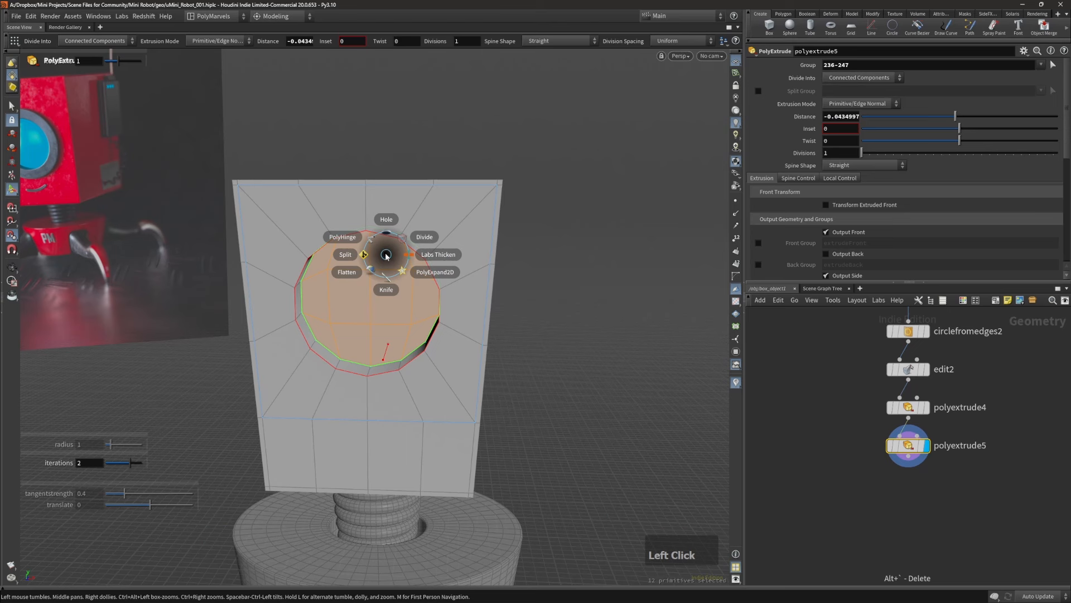
key("c")
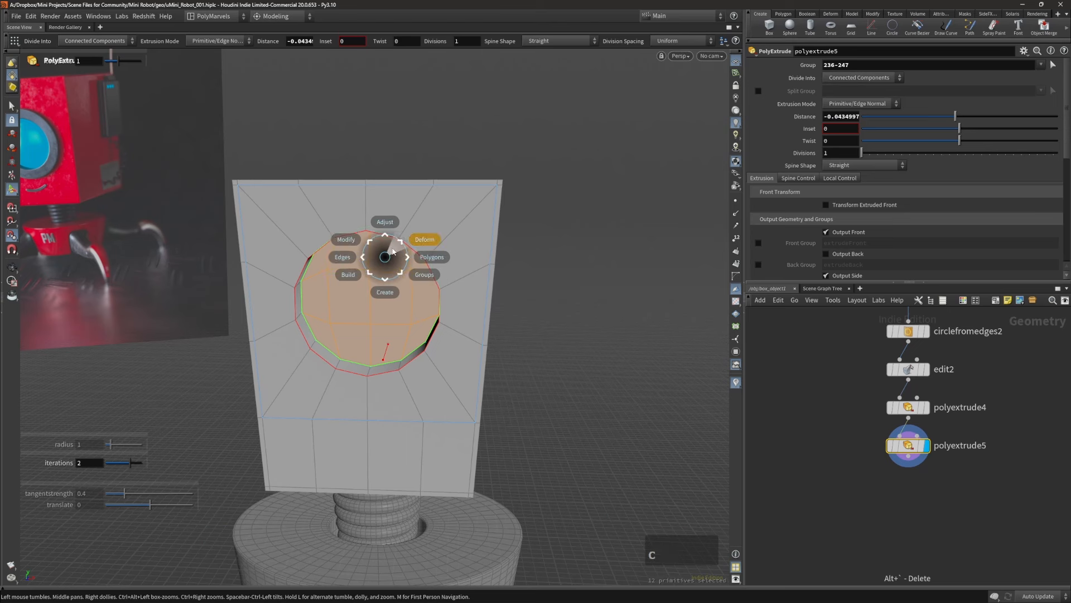
left_click(393, 250)
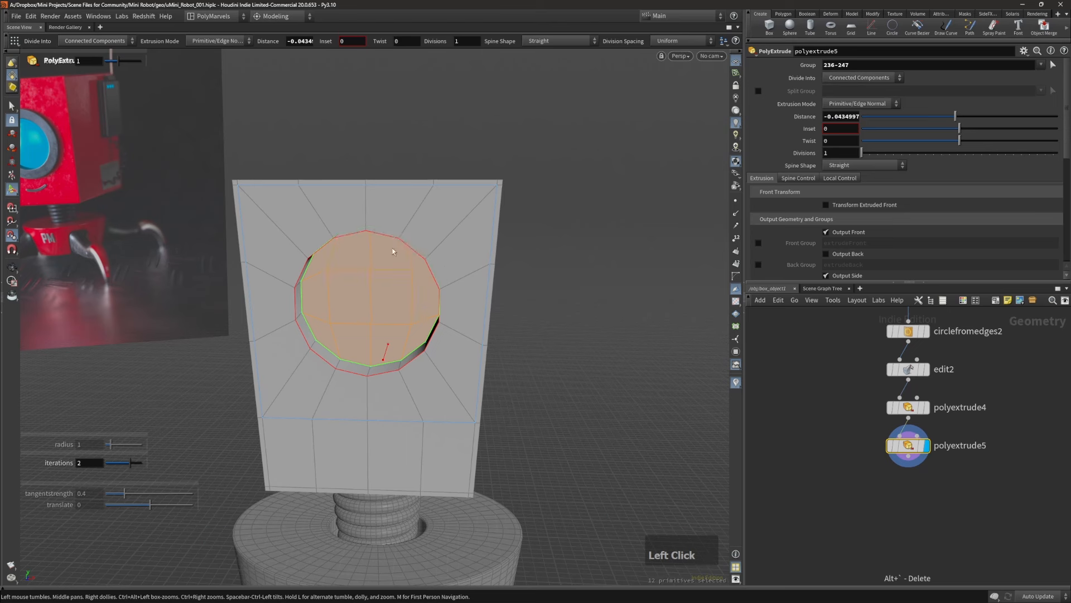
Step: Switch to the browser and view the shortcut and radial menu tables on the Miro modeling environment board
key("super+Tab")
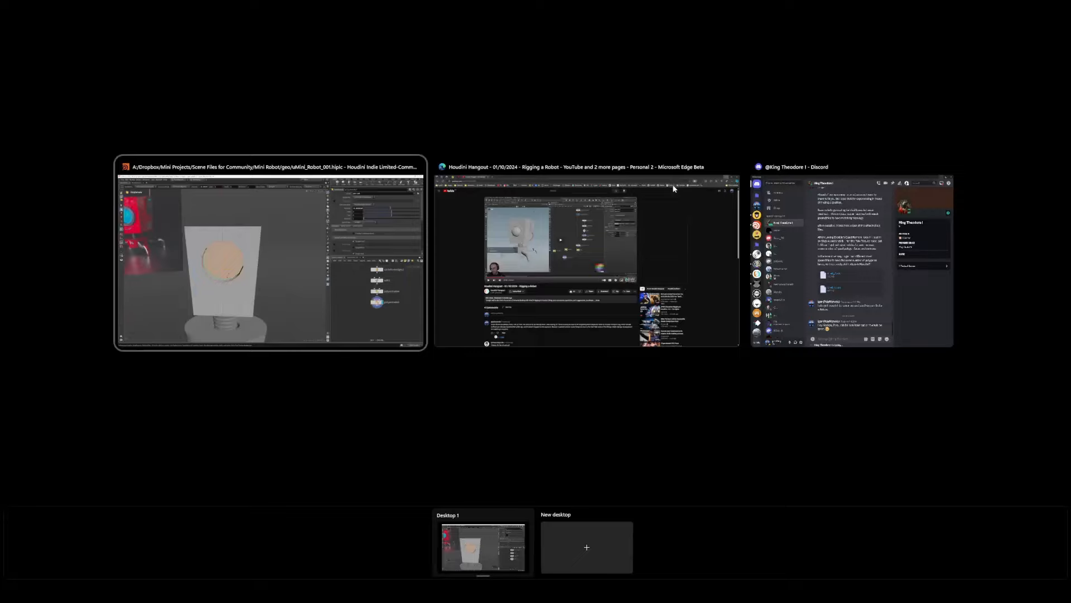
left_click(602, 276)
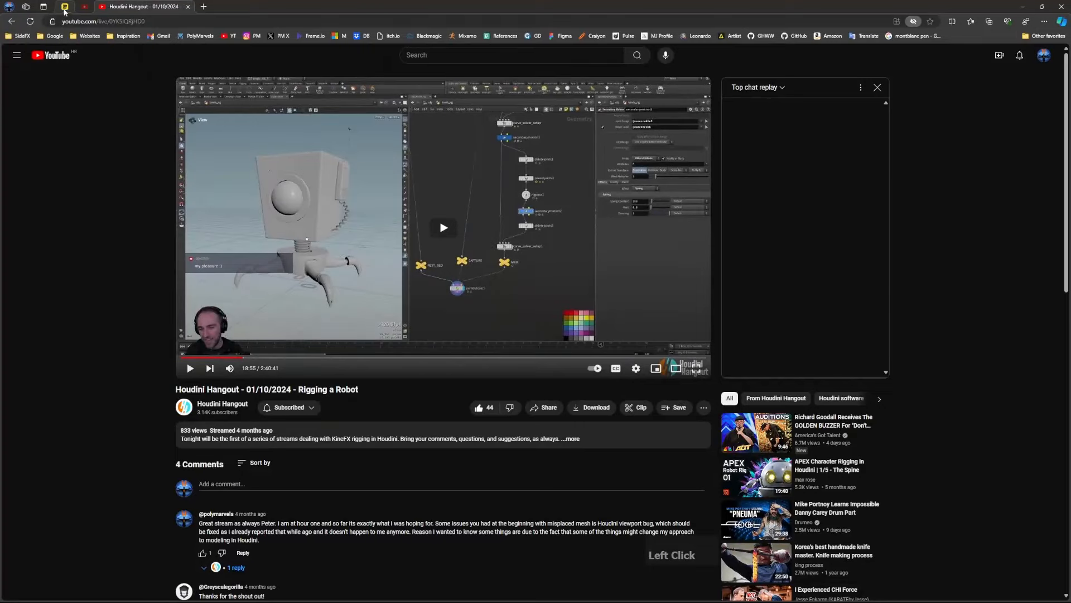
left_click(64, 8)
scroll(577, 265, "down", 5)
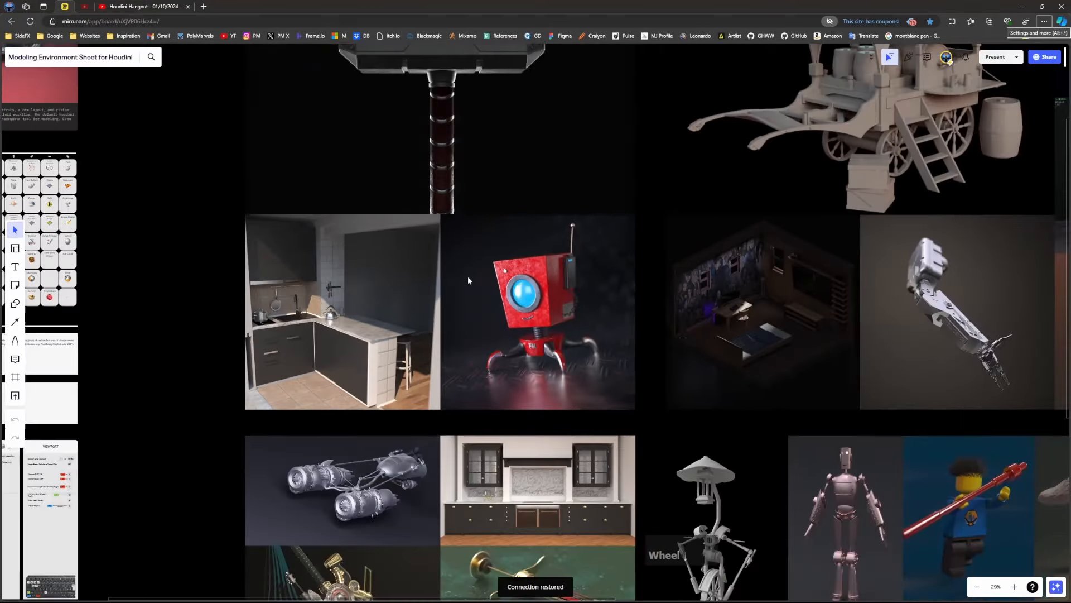
middle_click_drag(503, 274, 854, 334)
scroll(477, 256, "up", 2)
scroll(627, 296, "up", 4)
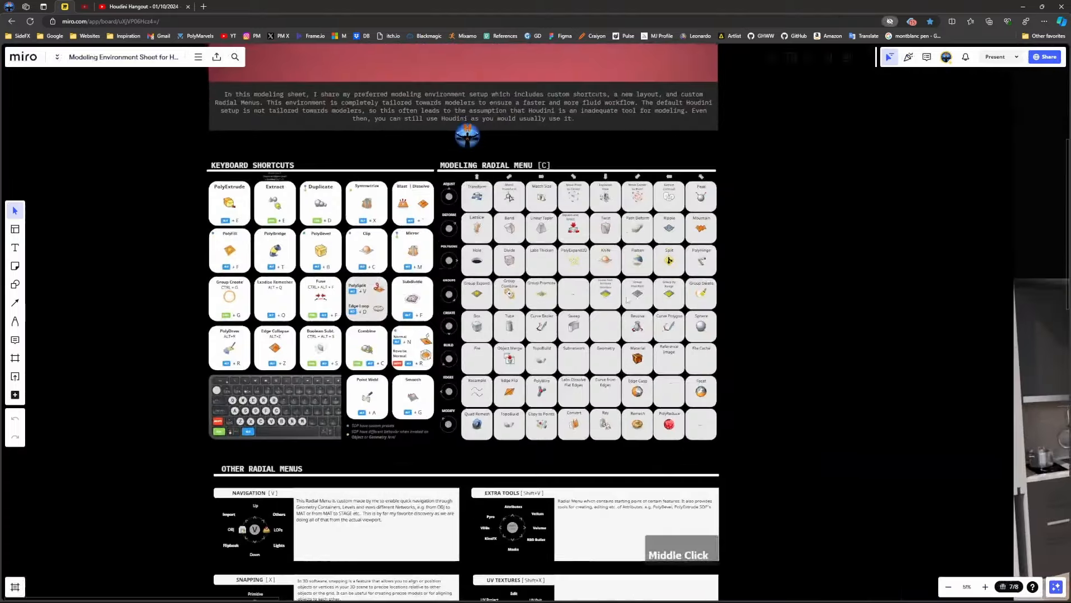
middle_click_drag(627, 296, 591, 297)
Step: Search the Miro board for "smooth" to find the tool's shortcut
key("ctrl+f")
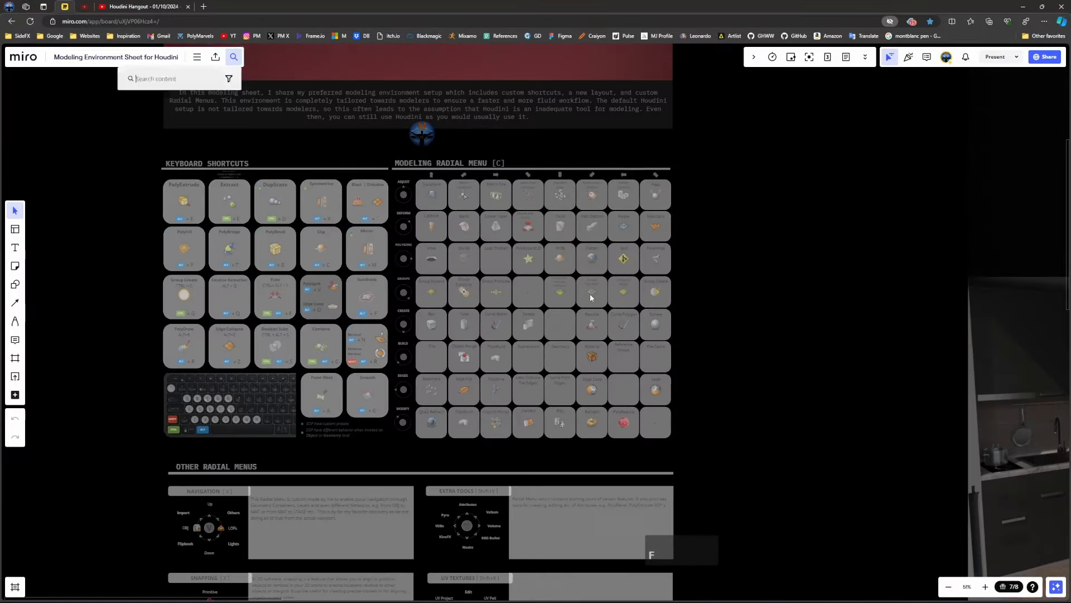
type("smoot")
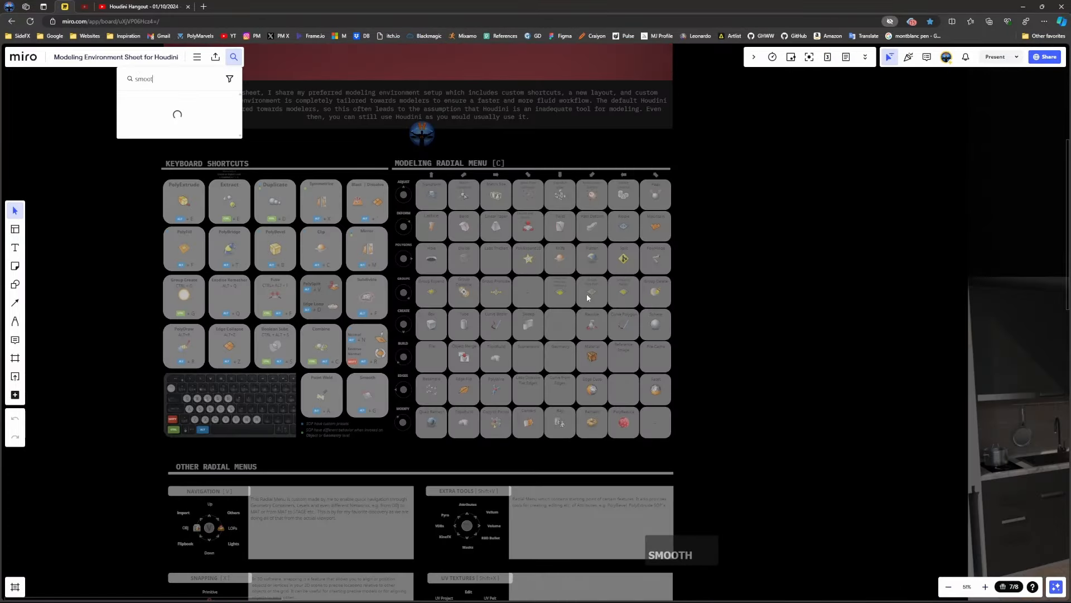
type("h")
key("Return")
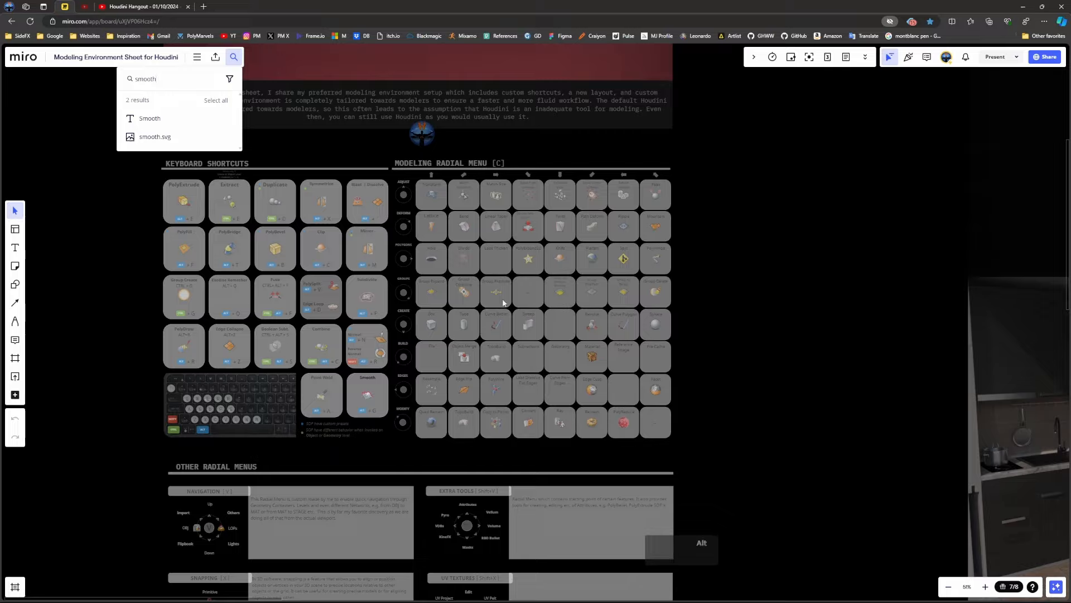
right_click_drag(502, 302, 512, 296)
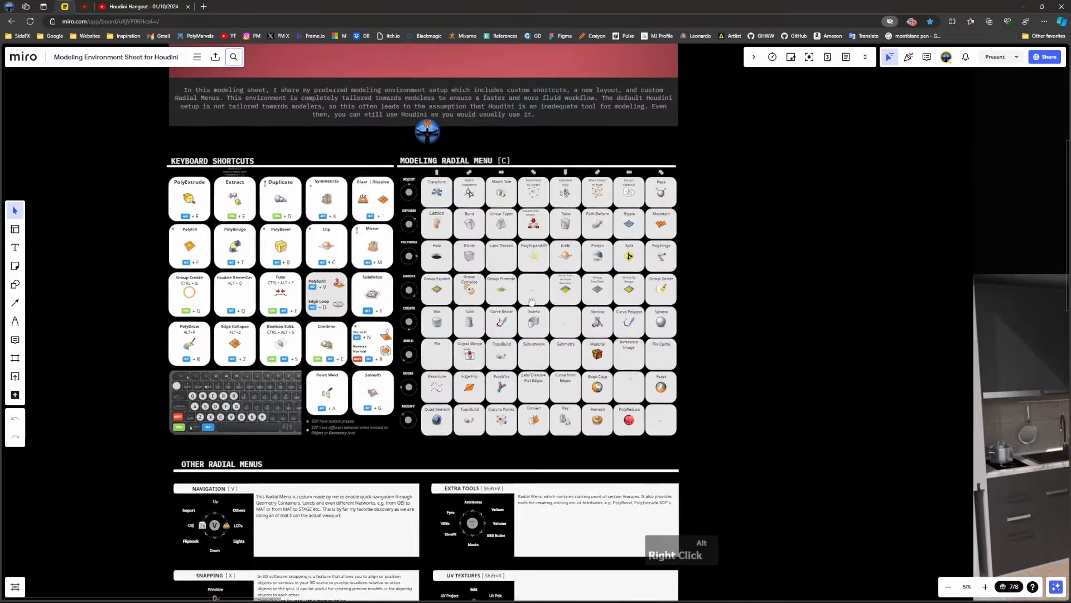
Step: Switch back to Houdini and apply Smooth to the polygons of the recessed circular face on the robot's head
key("alt+Tab")
key("alt+Tab")
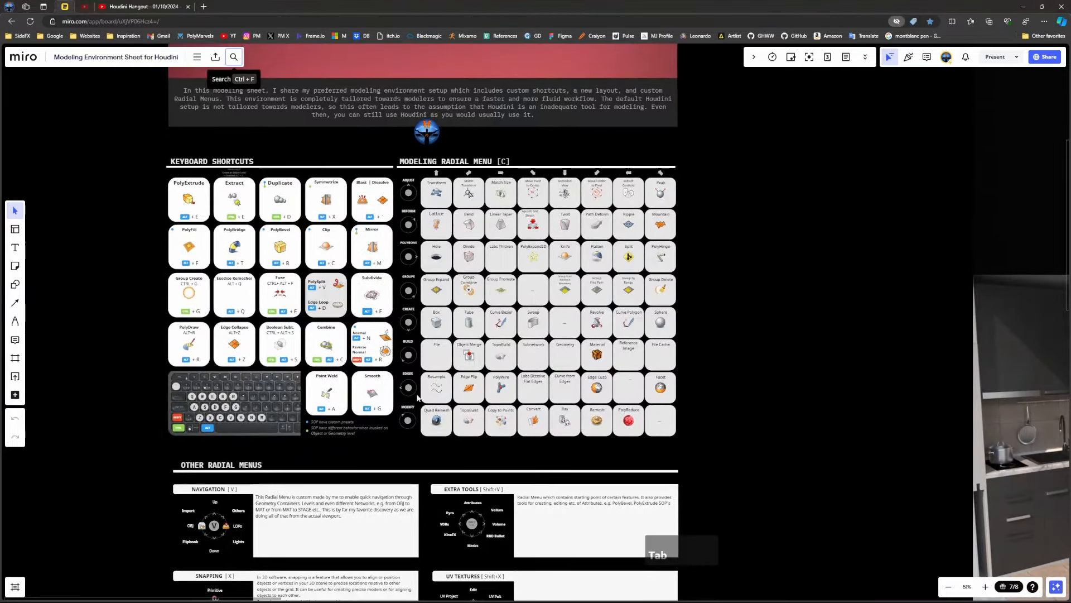
key("alt+Tab")
key("alt+Tab")
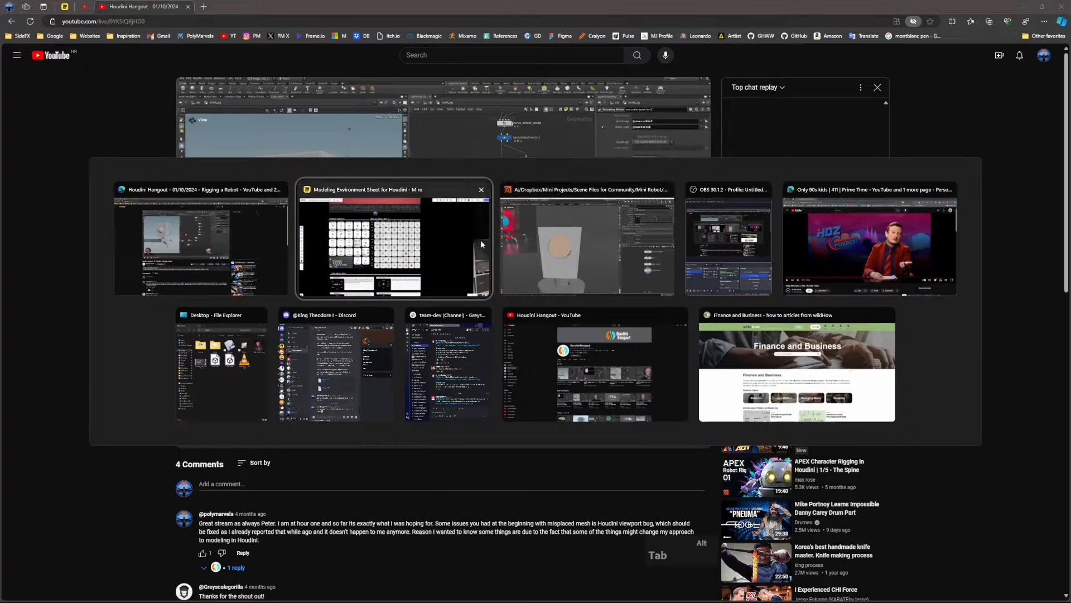
left_click(524, 243)
right_click_drag(464, 287, 426, 335, "alt")
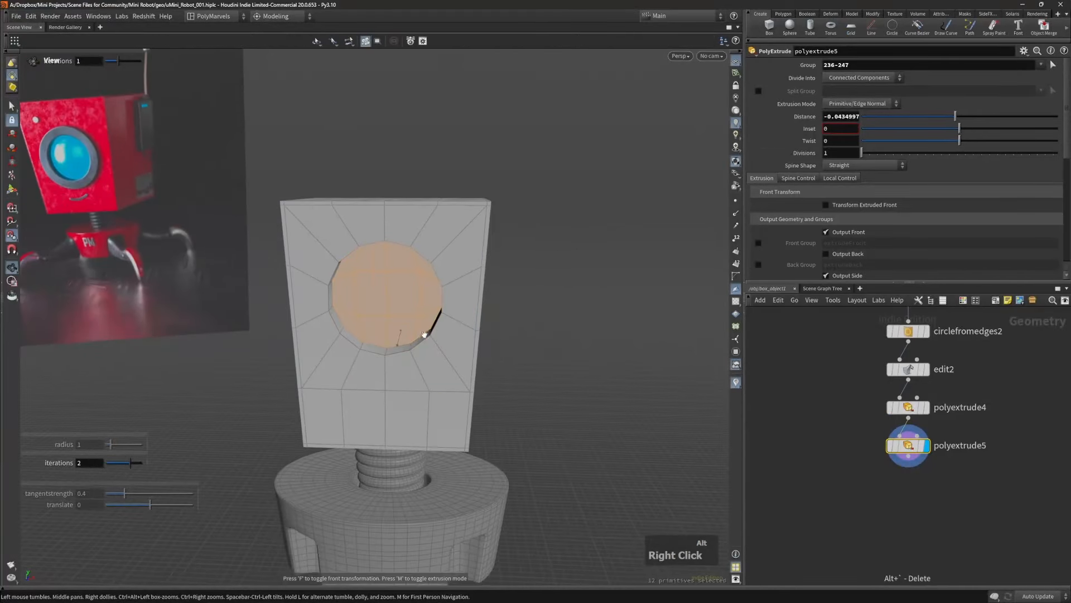
left_click_drag(426, 335, 390, 323, "alt")
right_click_drag(391, 324, 407, 299, "alt")
middle_click_drag(408, 296, 446, 311, "alt")
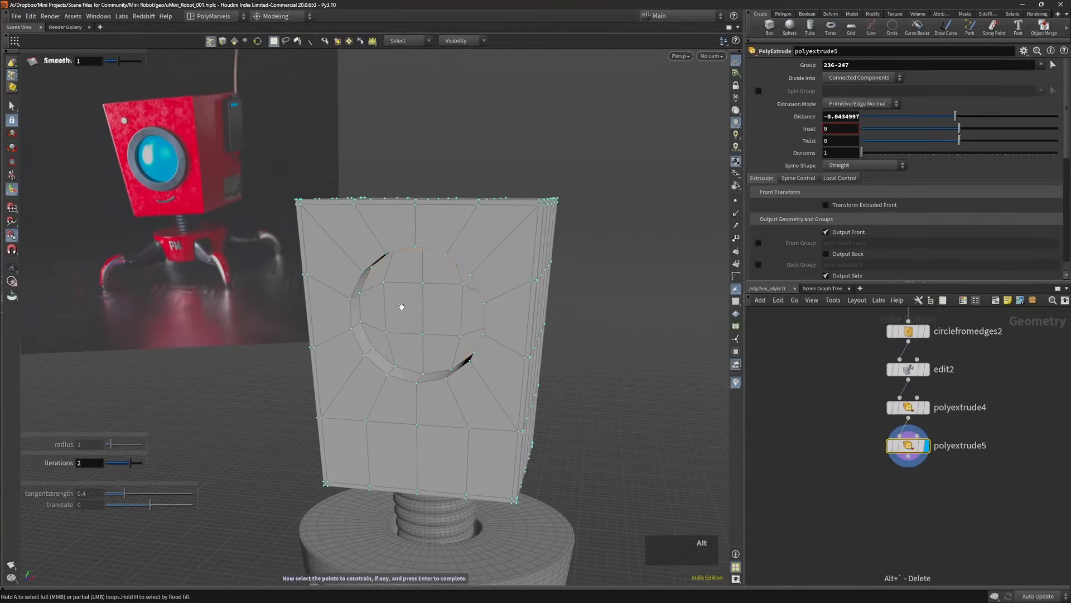
right_click_drag(403, 306, 462, 284, "alt")
left_click_drag(462, 285, 435, 294, "alt")
right_click(434, 304, "shift")
key("shift+s")
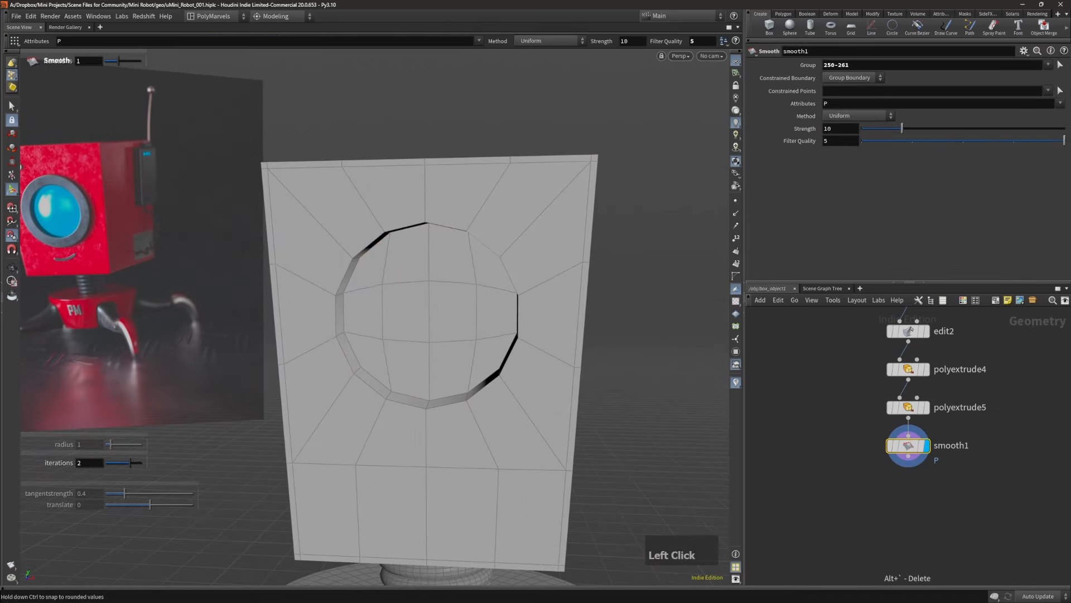
Step: Set the Smooth node's filter quality to 1 and its strength to 38.1
left_click_drag(1064, 141, 825, 155)
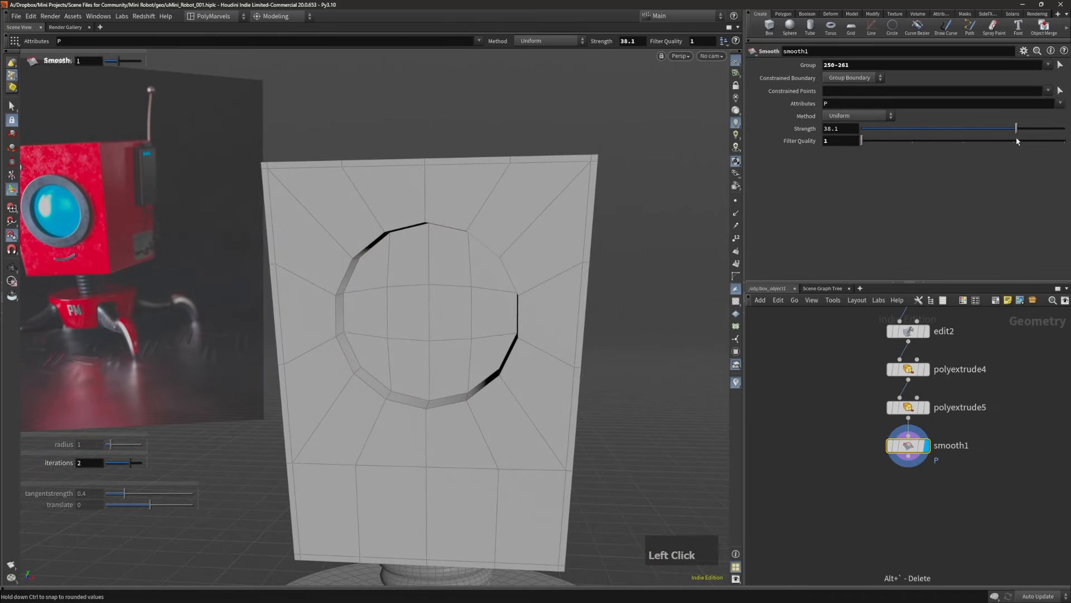
right_click_drag(391, 290, 401, 292, "alt")
left_click_drag(401, 292, 419, 316, "alt")
right_click_drag(419, 316, 440, 297, "alt")
middle_click_drag(440, 296, 445, 306, "alt")
left_click_drag(445, 306, 392, 314, "alt")
Step: Insert an edge loop on the head's front face around the circular recess
key("3")
double_click(443, 268)
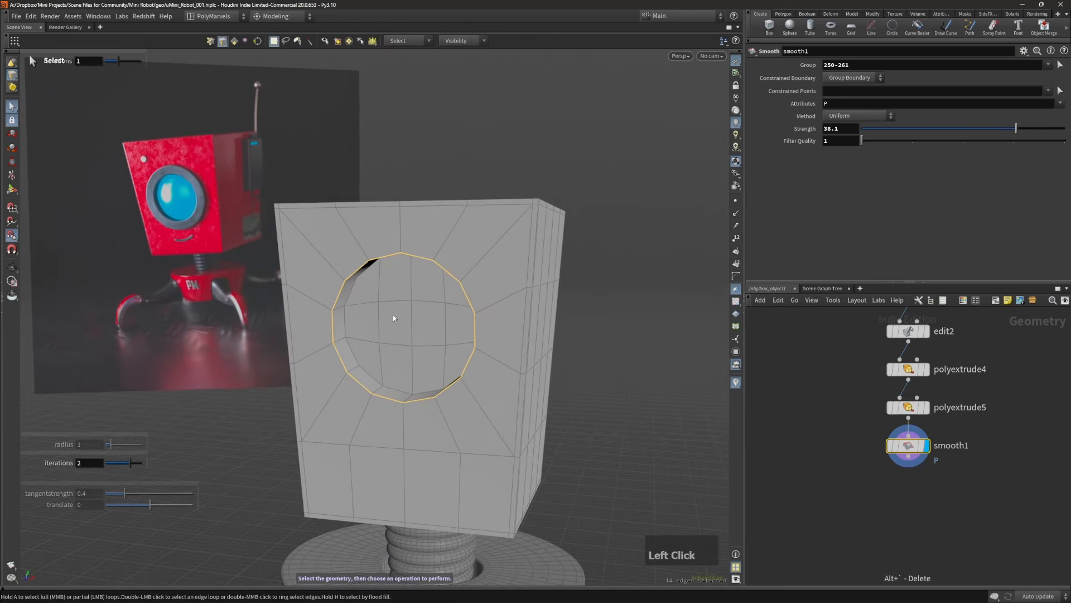
right_click_drag(394, 311, 421, 265, "alt")
left_click_drag(420, 266, 514, 233, "alt")
left_click(520, 232)
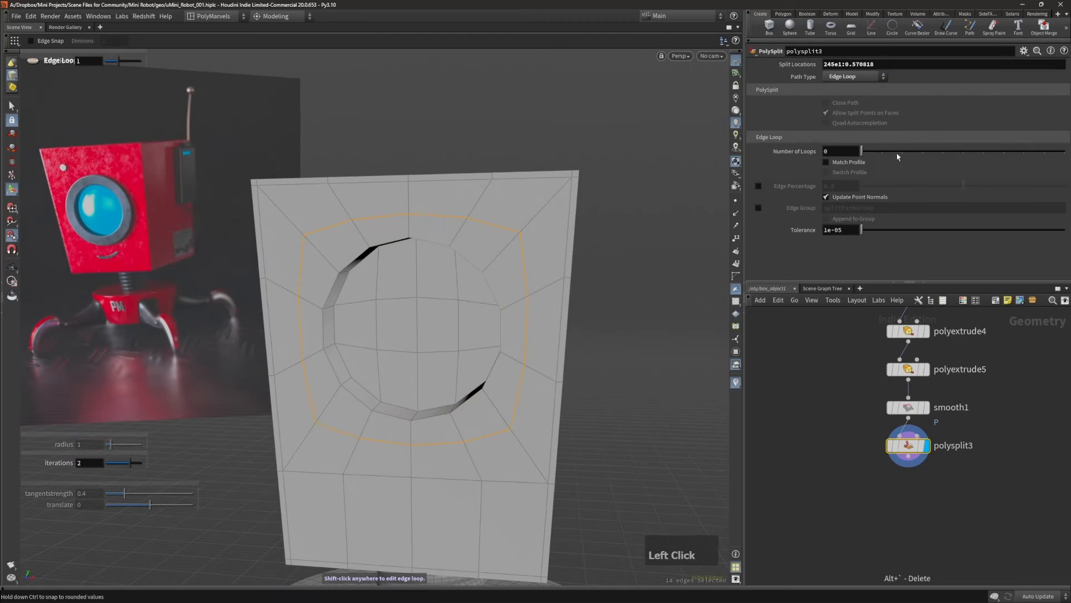
Step: Insert two supporting edge loops along the inner wall of the circular recess
key("alt+d")
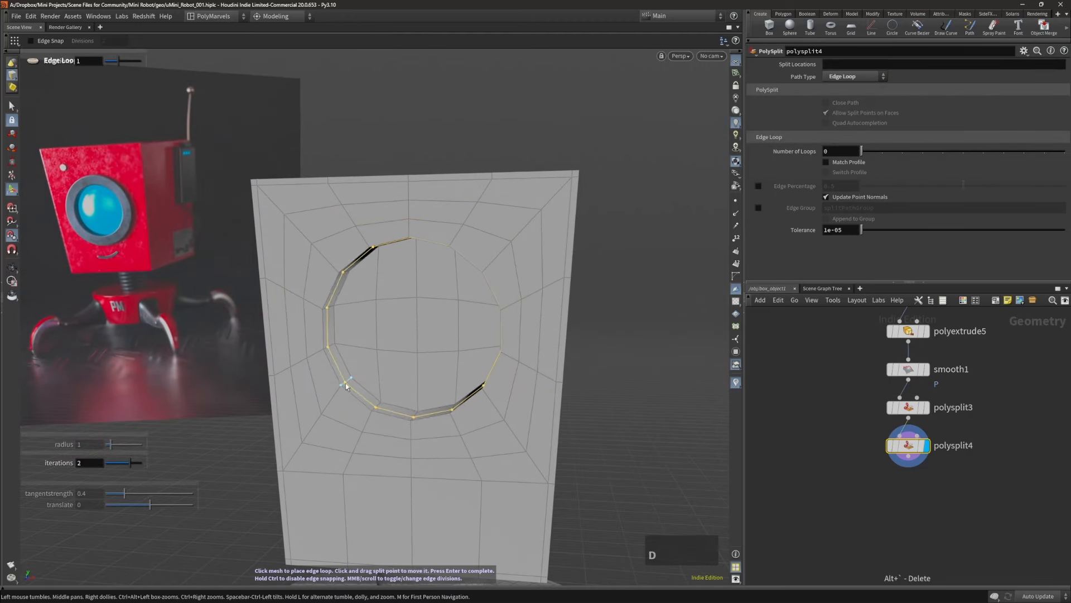
left_click(344, 386)
key("alt+d")
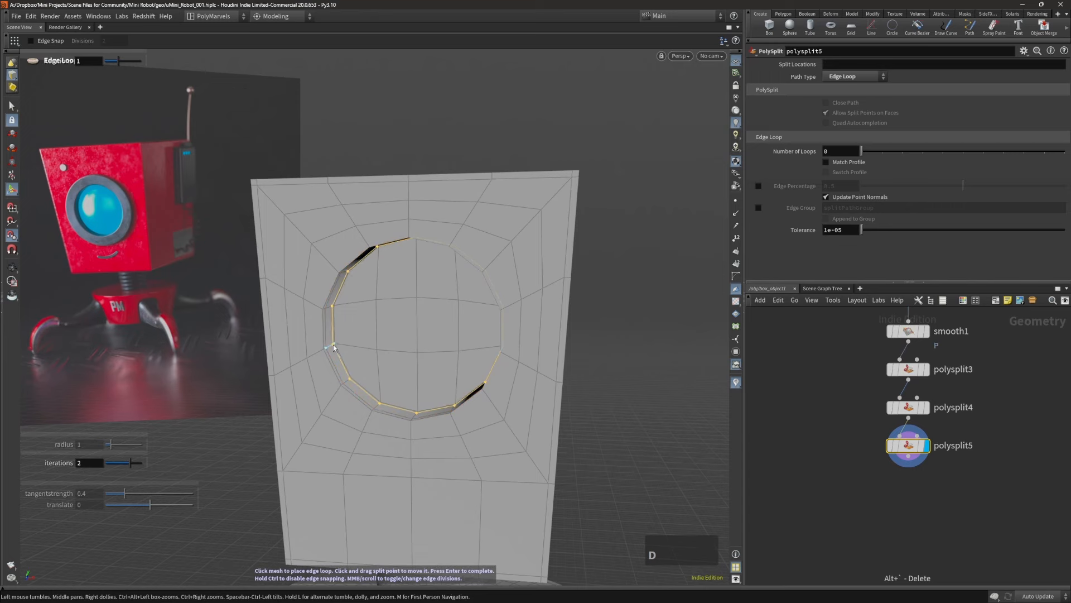
left_click(333, 345)
Step: Select all polygons of the recess floor and inset them slightly with PolyExtrude
left_click_drag(334, 343, 360, 325, "alt")
key("s")
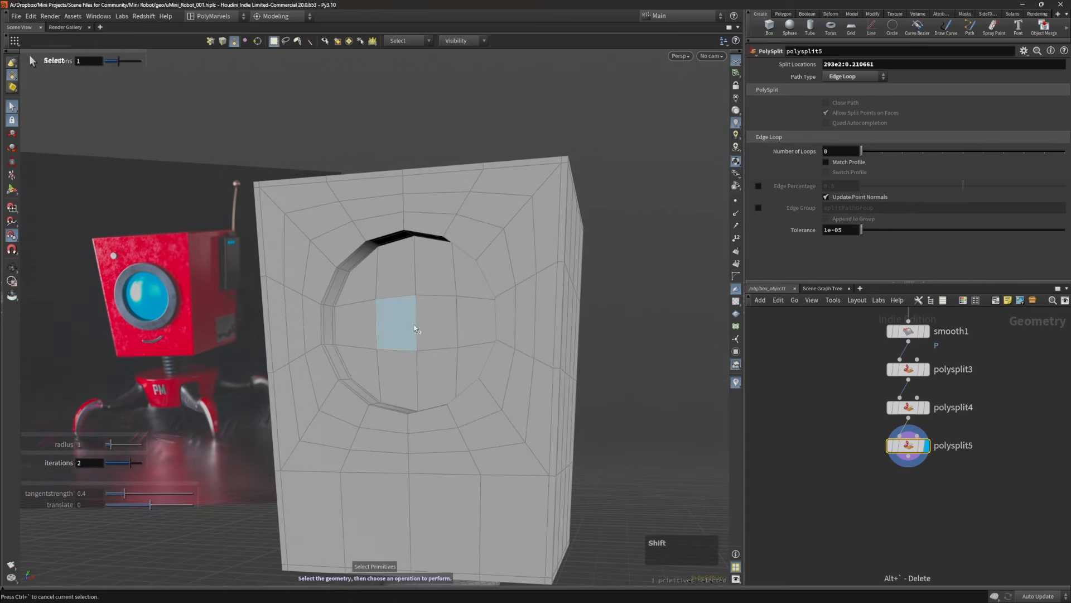
left_click(394, 327)
key("shift+g")
left_click_drag(383, 309, 387, 304, "alt")
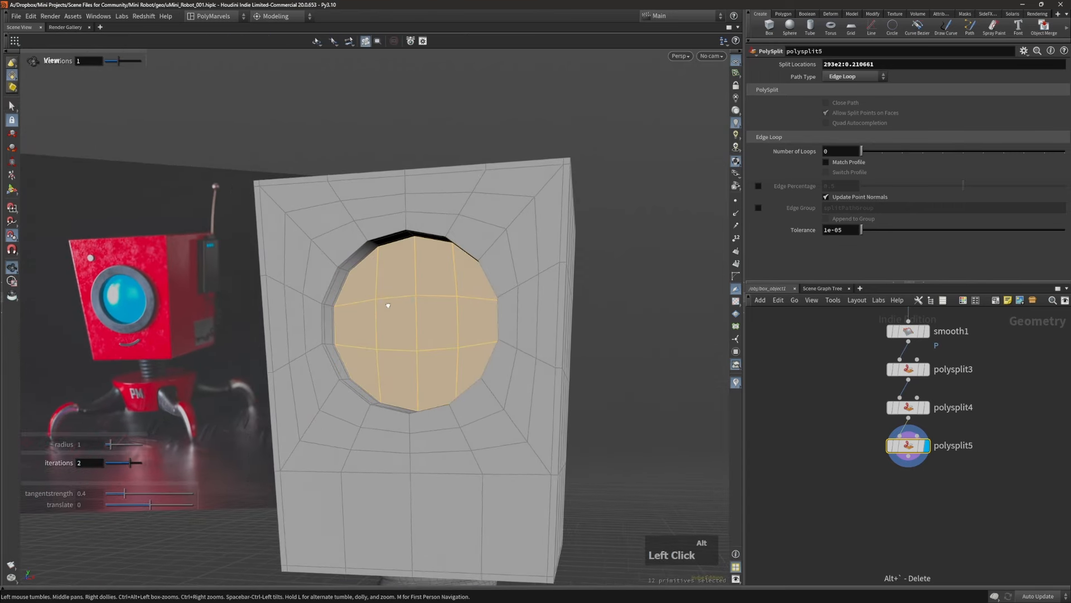
right_click_drag(387, 304, 445, 289, "alt")
key("shift+e")
scroll(430, 279, "up", 1, "shift")
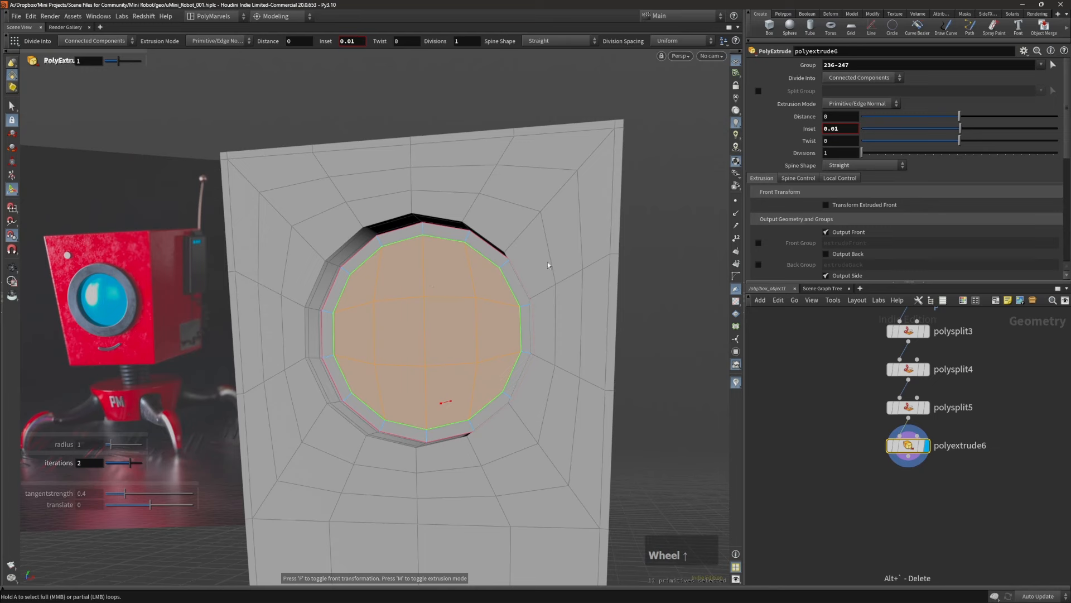
middle_click_drag(848, 128, 306, 335)
Step: Slide the front-face edge loop surrounding the recess, using the Match Opposite Profile slide mode
right_click_drag(307, 334, 318, 332, "alt")
left_click_drag(318, 332, 457, 256, "alt")
key("s")
key("3")
double_click(450, 240)
key("t")
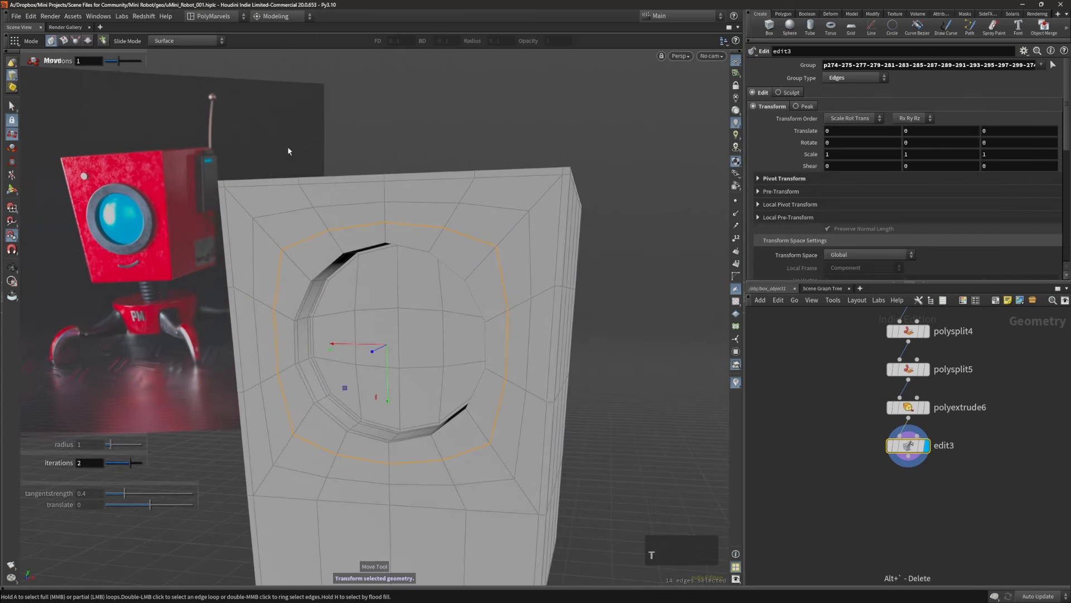
left_click(64, 41)
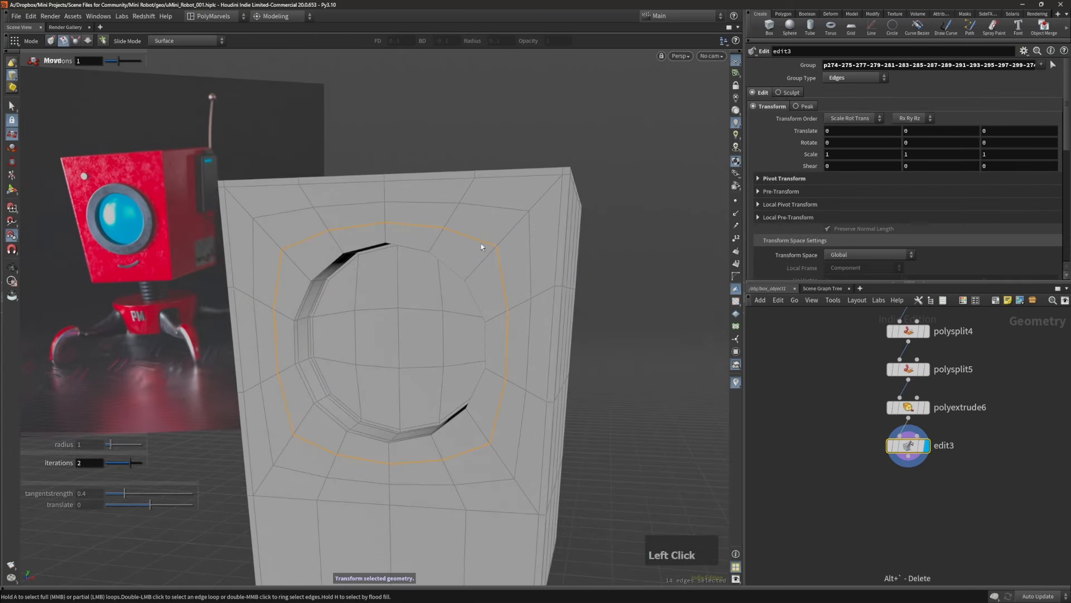
left_click(188, 40)
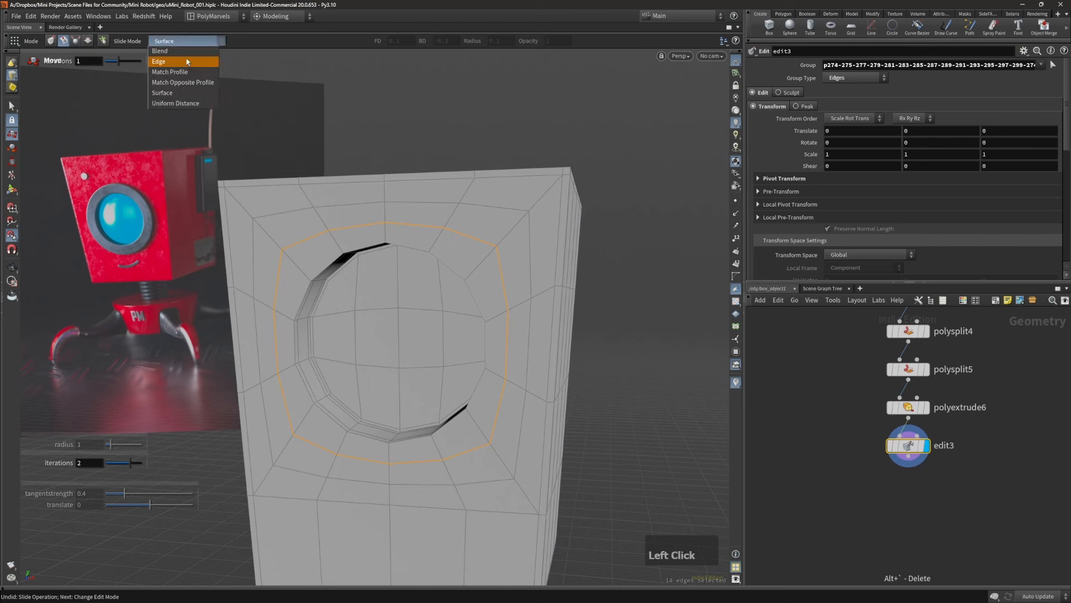
left_click(176, 59)
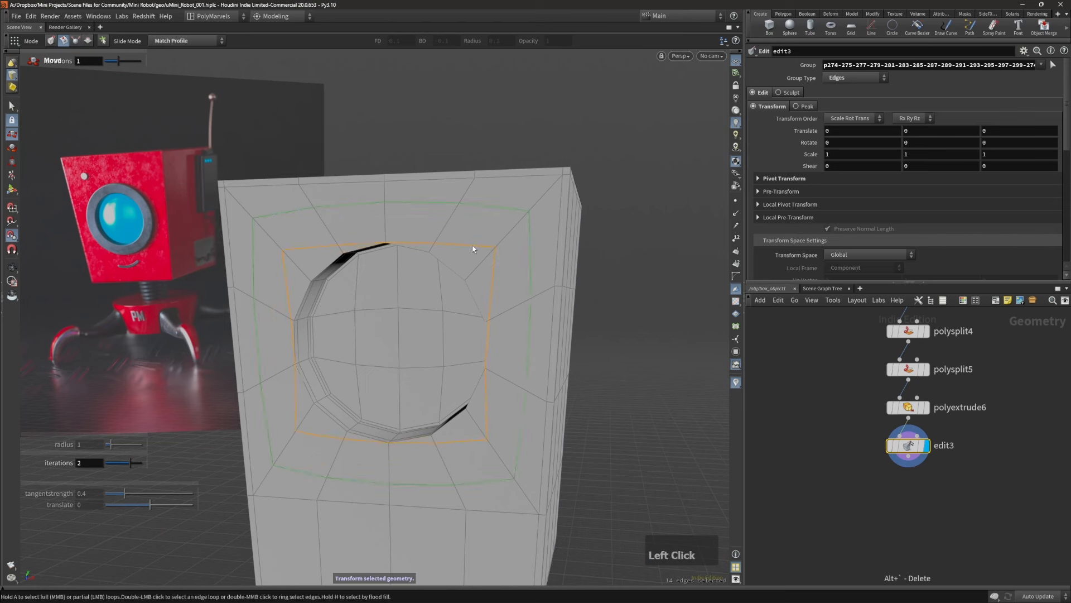
left_click(197, 44)
left_click(188, 82)
left_click_drag(450, 264, 440, 233, "alt")
Step: Select the entire head mesh and subdivide it at depth 1
key("s")
mouse_move(440, 232)
right_mouse_down("alt")
mouse_move(467, 242)
mouse_move(448, 238)
right_mouse_up("alt")
key("4")
key("n")
key("s")
left_click_drag(472, 259, 567, 278, "alt")
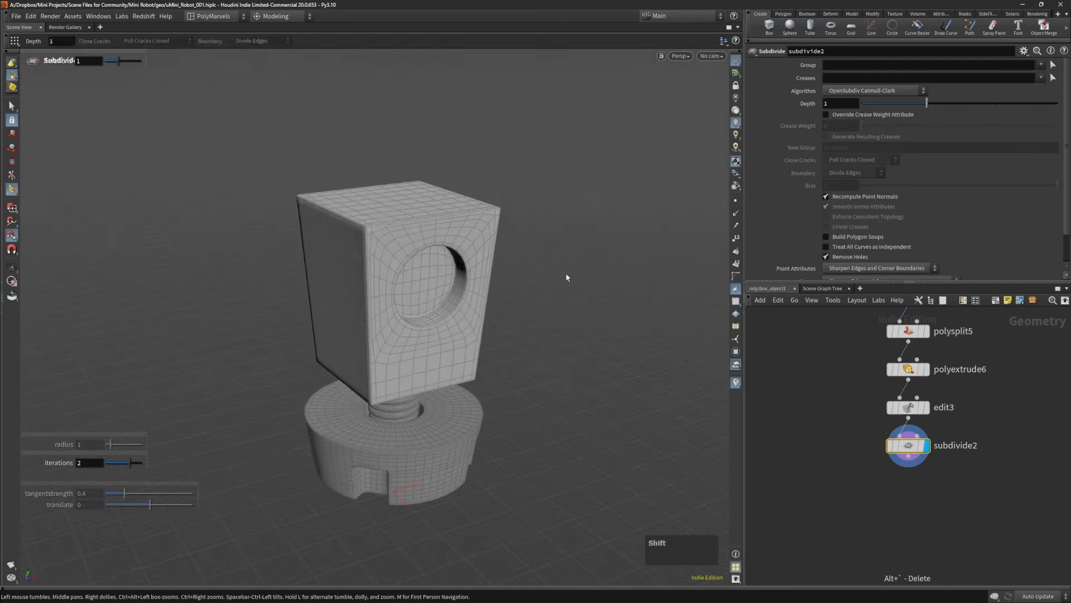
Step: Hide the wireframe overlay and inspect the smoothed head next to the reference image
key("shift+w")
right_click_drag(440, 245, 407, 240, "alt")
left_click_drag(408, 240, 365, 201, "alt")
right_click_drag(371, 214, 358, 258, "alt")
left_click_drag(369, 271, 404, 282, "alt")
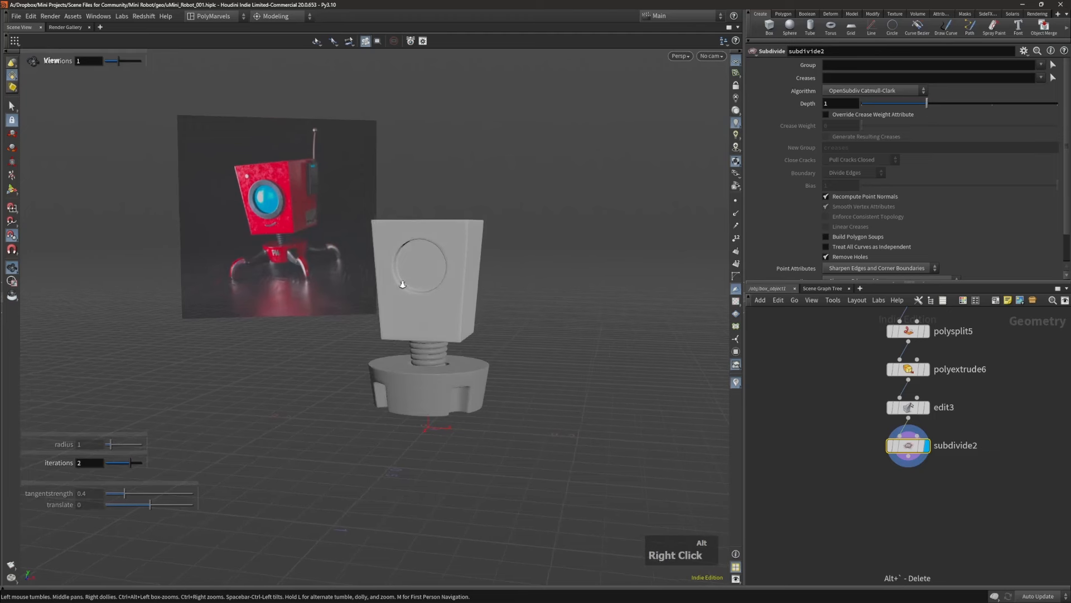
right_click(403, 279, "alt")
Step: Jump to the first operation in the head's node chain and hide the parameters to enlarge the network view
left_click(318, 352)
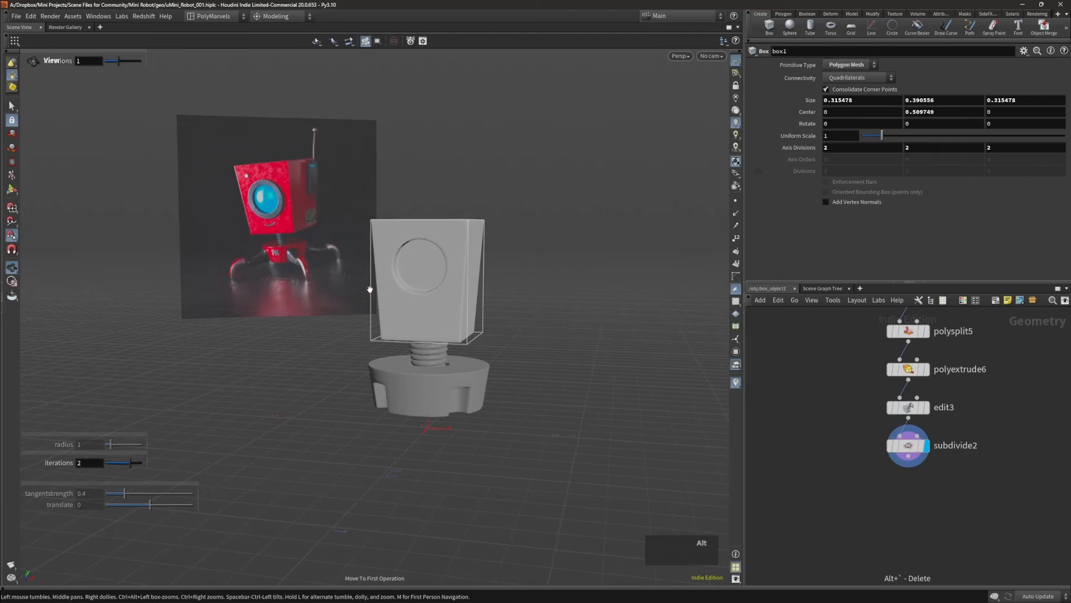
right_click_drag(370, 289, 423, 277, "alt")
key("ctrl+shift+q")
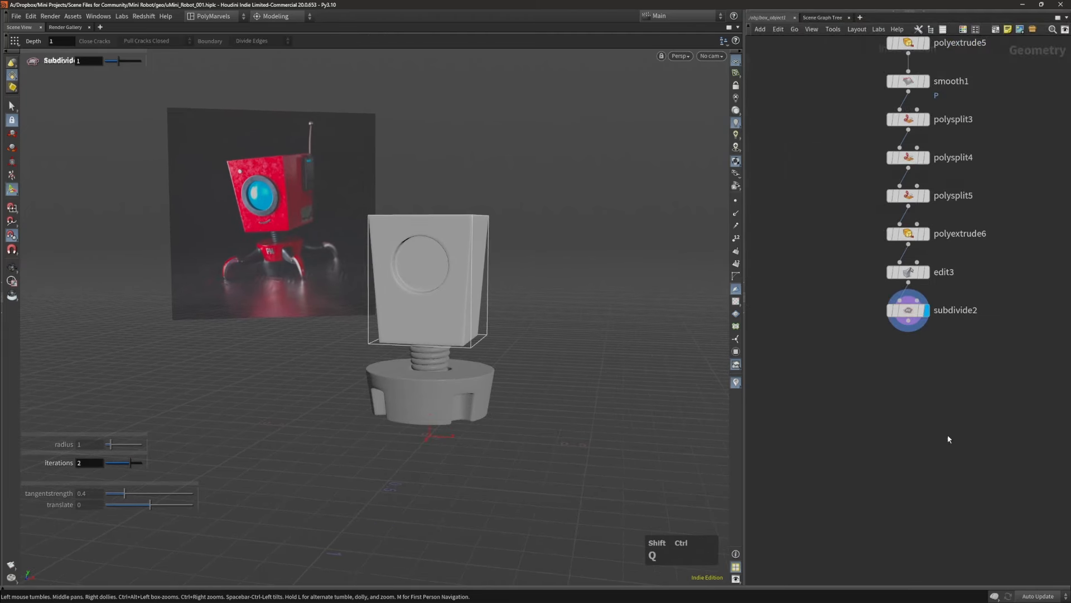
Step: Try to widen the head by moving the side of its base box outward
scroll(841, 359, "down", 6)
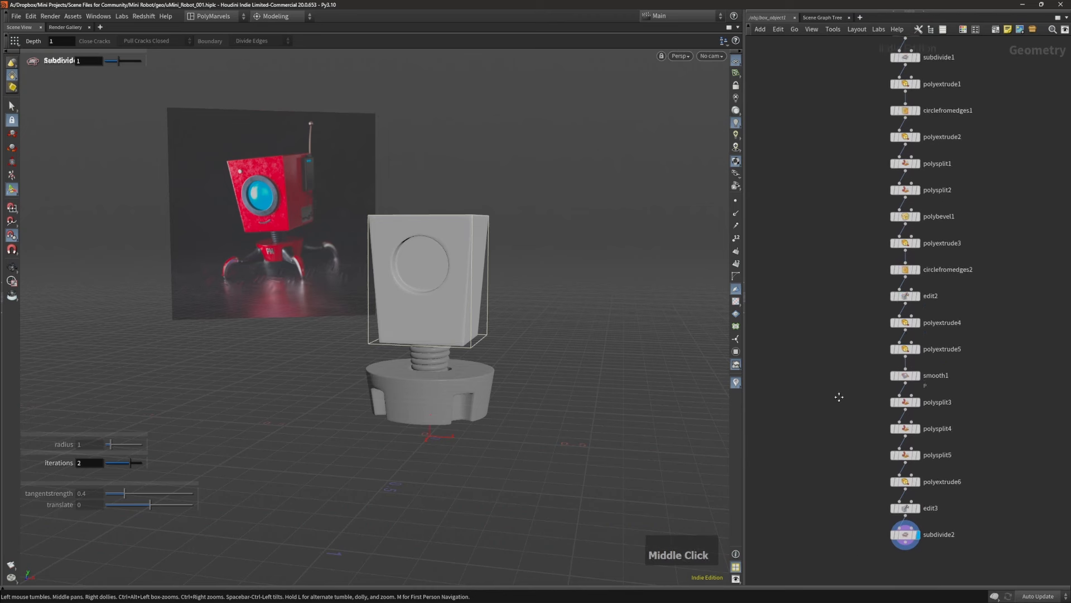
scroll(841, 407, "up", 1)
left_click_drag(530, 284, 491, 260, "alt")
right_click_drag(531, 288, 473, 258, "alt")
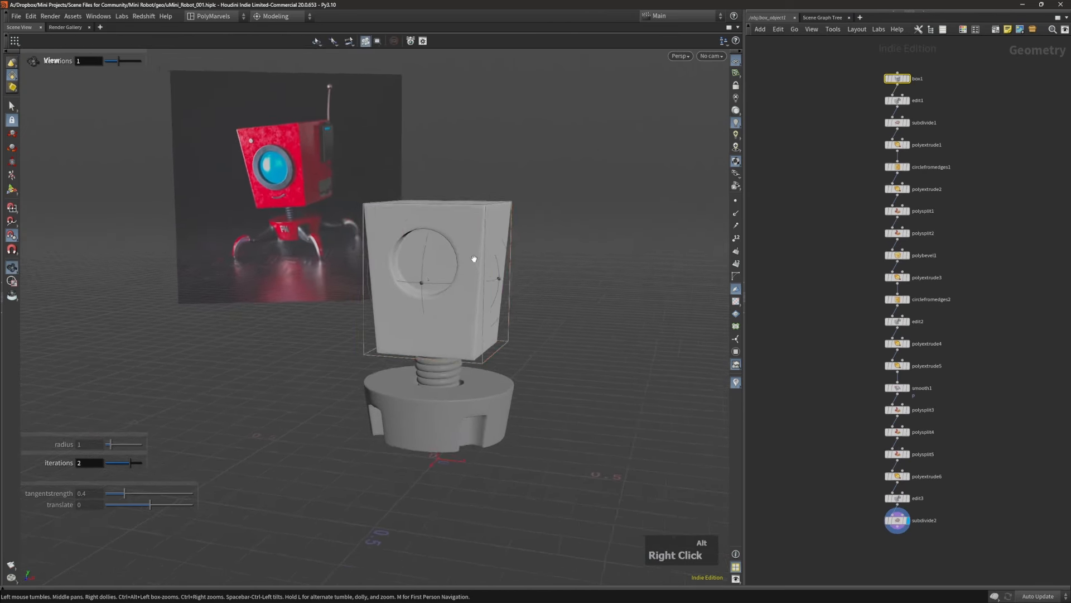
left_click_drag(469, 257, 488, 288, "alt")
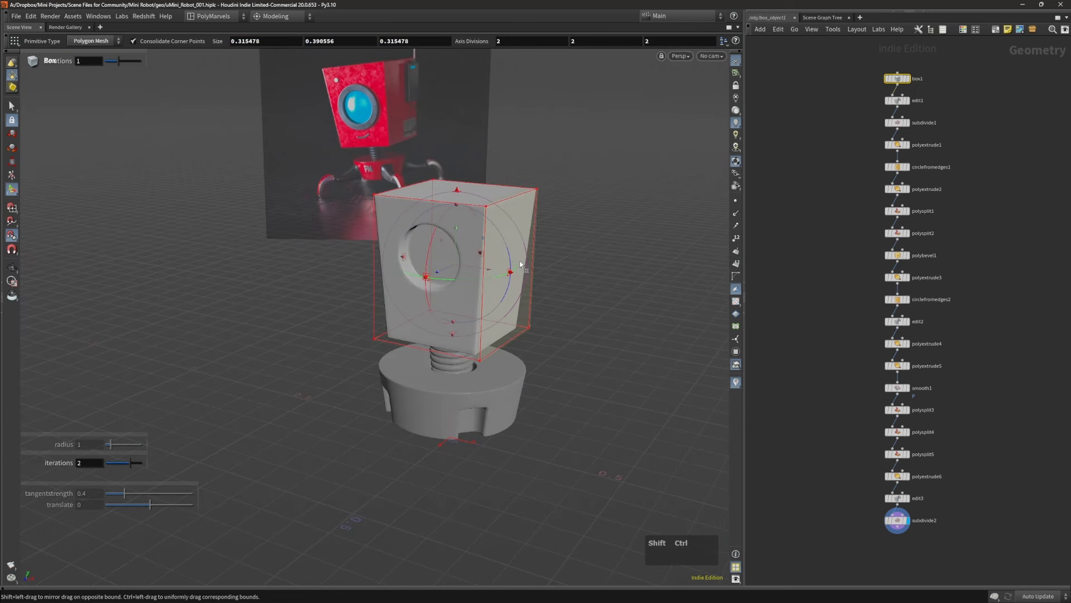
key("shift+g")
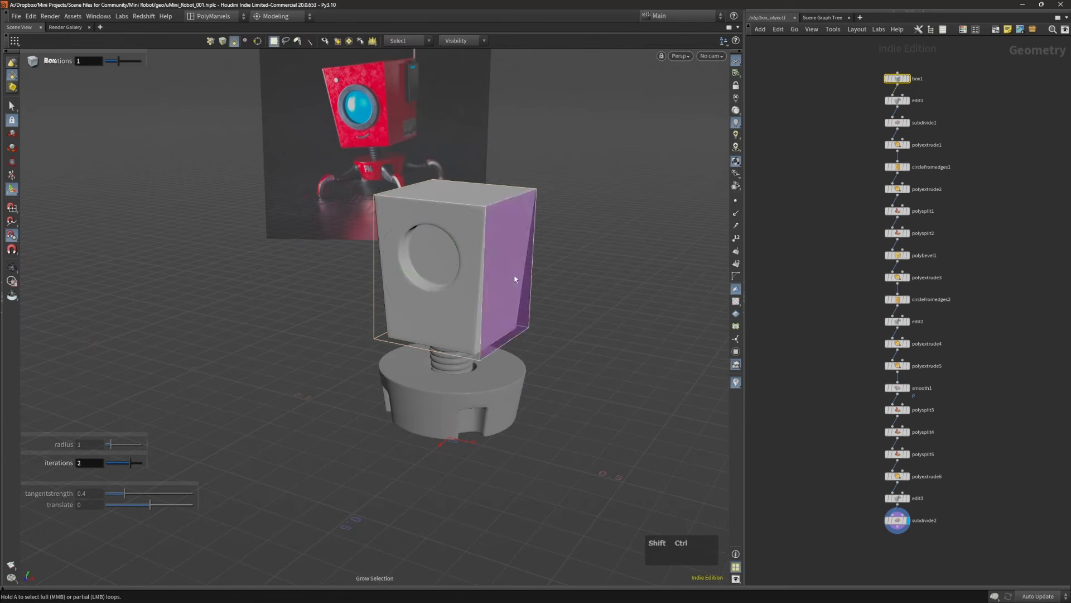
key("grave")
left_click_drag(511, 274, 580, 279)
key("ctrl+z")
Step: Scale the head's base box uniformly to 0.36269 × 0.449904 × 0.36269
right_click_drag(523, 248, 553, 244, "alt")
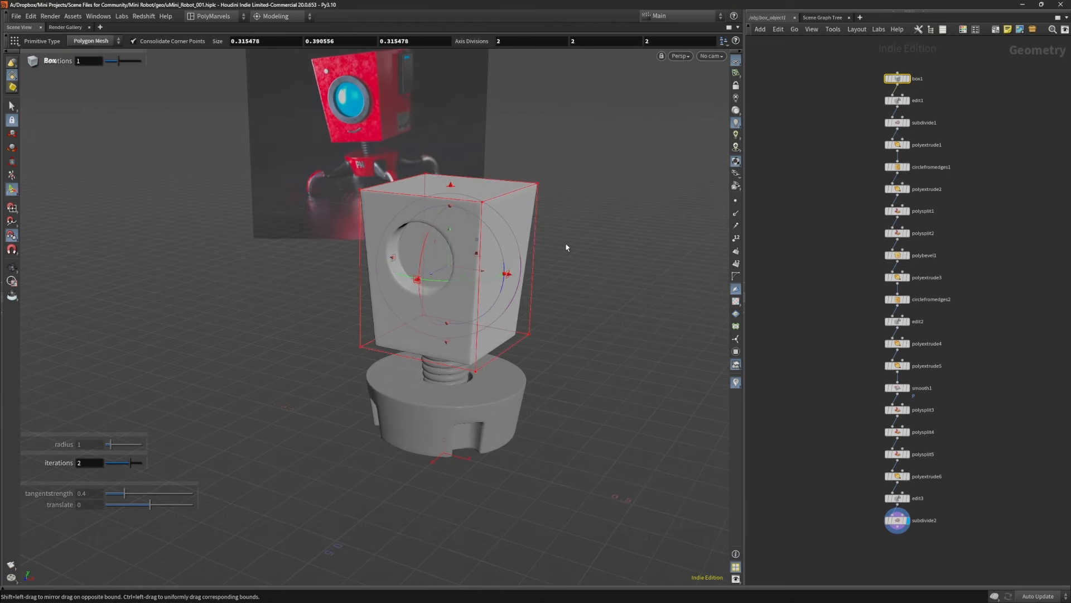
right_click_drag(505, 249, 516, 249, "alt")
left_click_drag(516, 250, 519, 279, "alt")
right_click_drag(519, 283, 488, 270, "alt")
left_click_drag(488, 270, 507, 262, "alt")
Step: Toggle point snapping and adjust the height of the head's base box from its lower face
key("x")
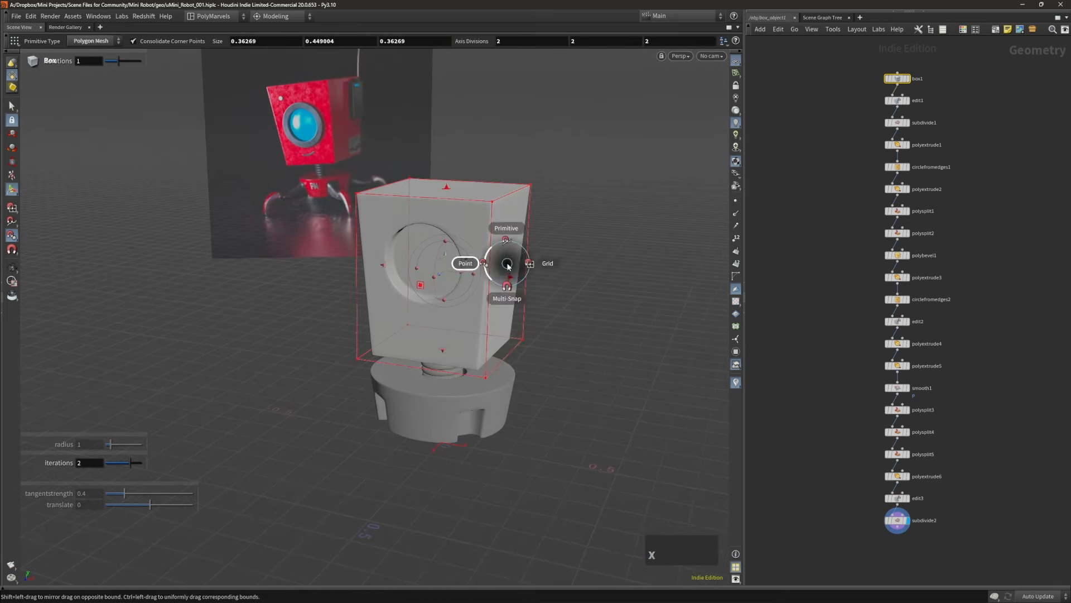
left_click(491, 262)
right_click_drag(494, 255, 464, 249, "alt")
mouse_move(464, 249)
left_mouse_down("alt")
mouse_move(500, 244)
mouse_move(466, 250)
left_mouse_up("alt")
left_click_drag(452, 350, 487, 221)
Step: Enlarge the head's base box to about 0.454 wide, 0.537 high and 0.521 deep
left_click_drag(394, 300, 550, 319, "alt")
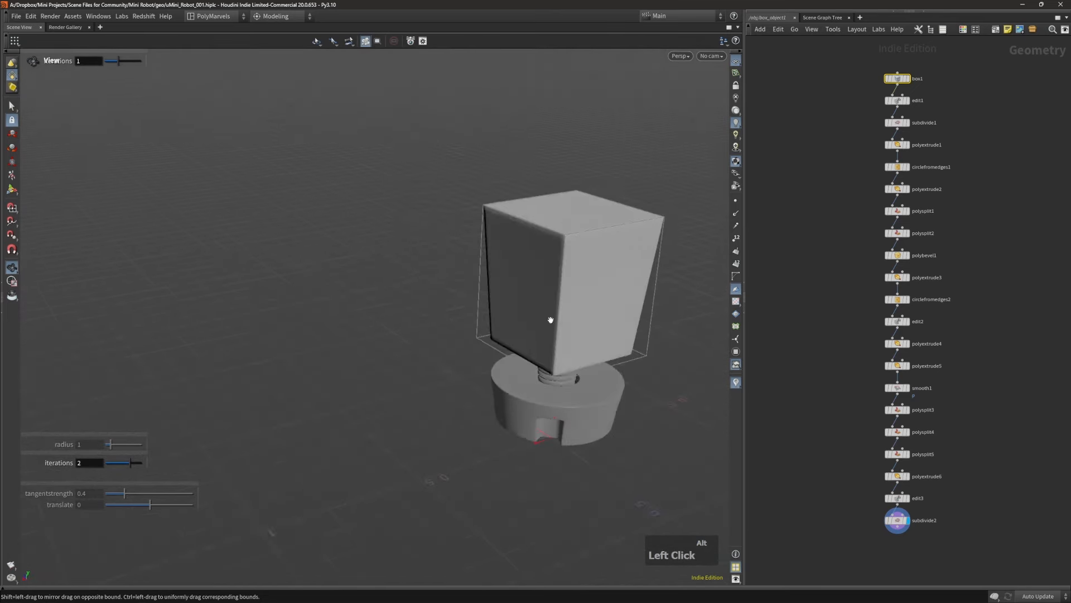
middle_click_drag(550, 318, 514, 285, "alt")
left_click_drag(491, 251, 491, 383, "alt")
right_click_drag(353, 236, 360, 226, "alt")
left_click_drag(360, 226, 388, 207, "alt")
right_click_drag(388, 207, 409, 246, "alt")
left_click_drag(409, 246, 383, 235, "alt")
left_click_drag(481, 235, 528, 251, "ctrl+shift")
middle_click(552, 211)
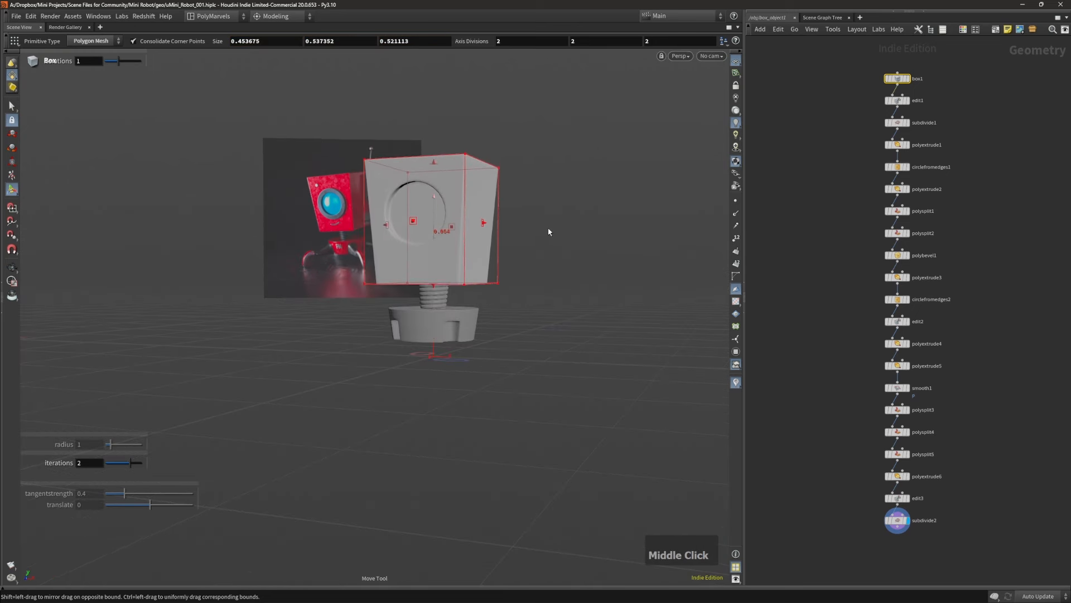
Step: Reduce the base box's depth to 0.497881 and return to the final subdivide node
right_click_drag(548, 234, 535, 233, "alt")
left_click_drag(536, 233, 416, 211, "alt")
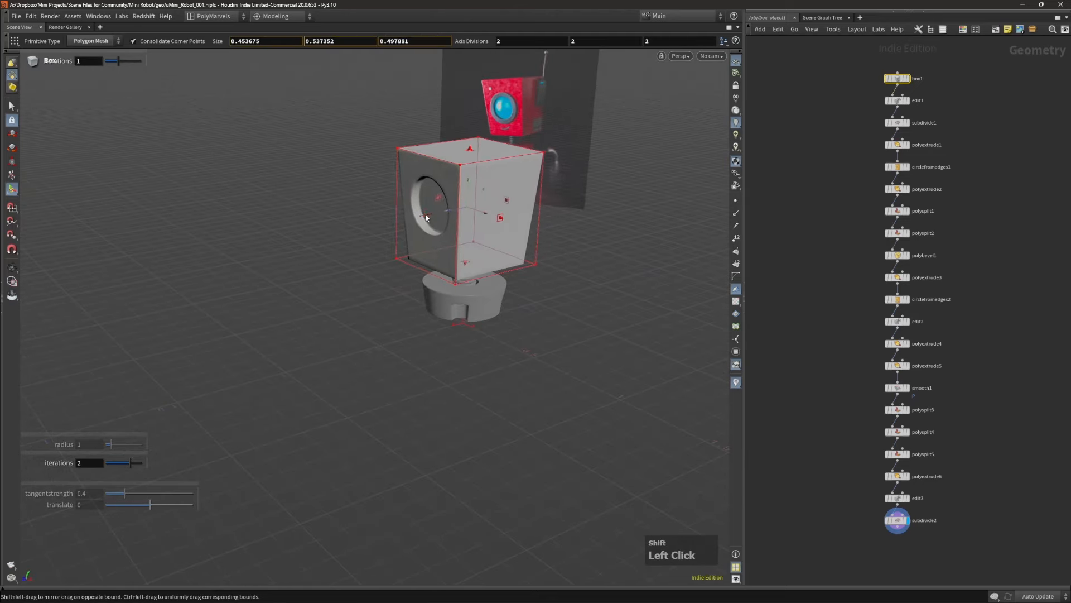
right_click_drag(416, 211, 461, 198, "alt")
left_click_drag(461, 198, 486, 167, "alt")
right_click_drag(486, 167, 491, 242, "alt")
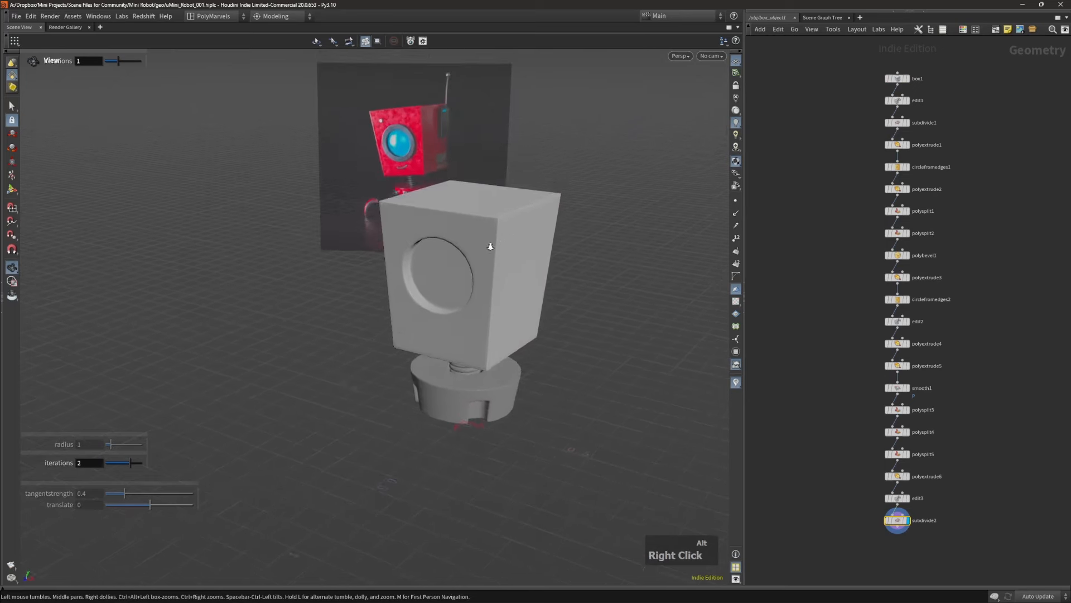
Step: Show the wireframe and select all polygons of the circular face inside the eye recess, including its outer ring
left_click_drag(490, 241, 361, 152, "alt")
middle_click_drag(418, 304, 438, 273, "alt")
key("s")
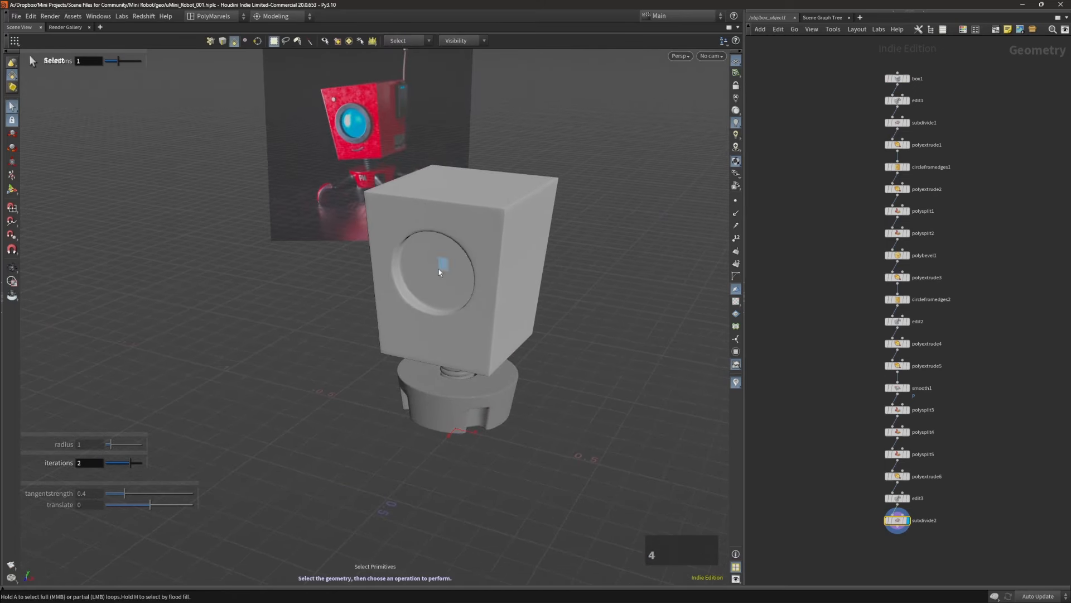
left_click(439, 269)
right_click_drag(439, 269, 495, 234, "alt")
key("shift+w")
left_click_drag(500, 242, 437, 260, "alt")
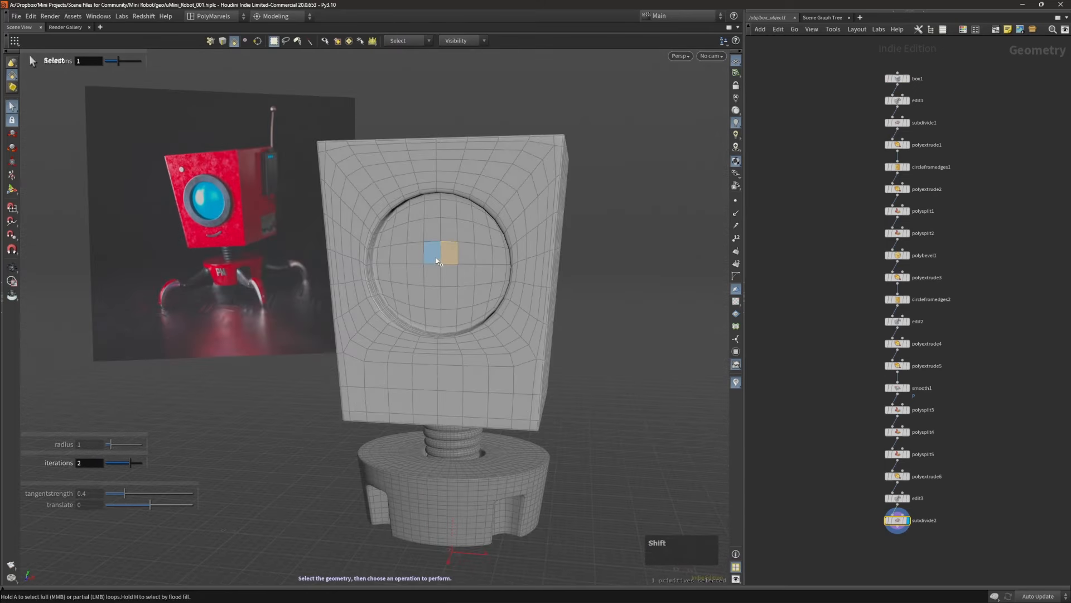
key("shift+g")
key("shift+g")
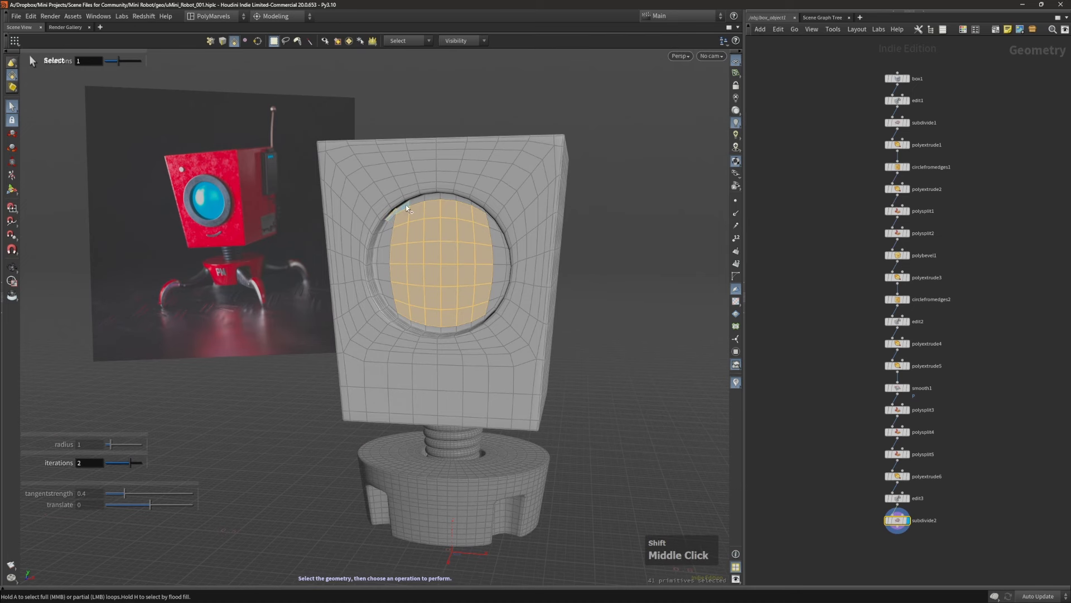
middle_click(434, 200, "shift")
left_click(432, 255)
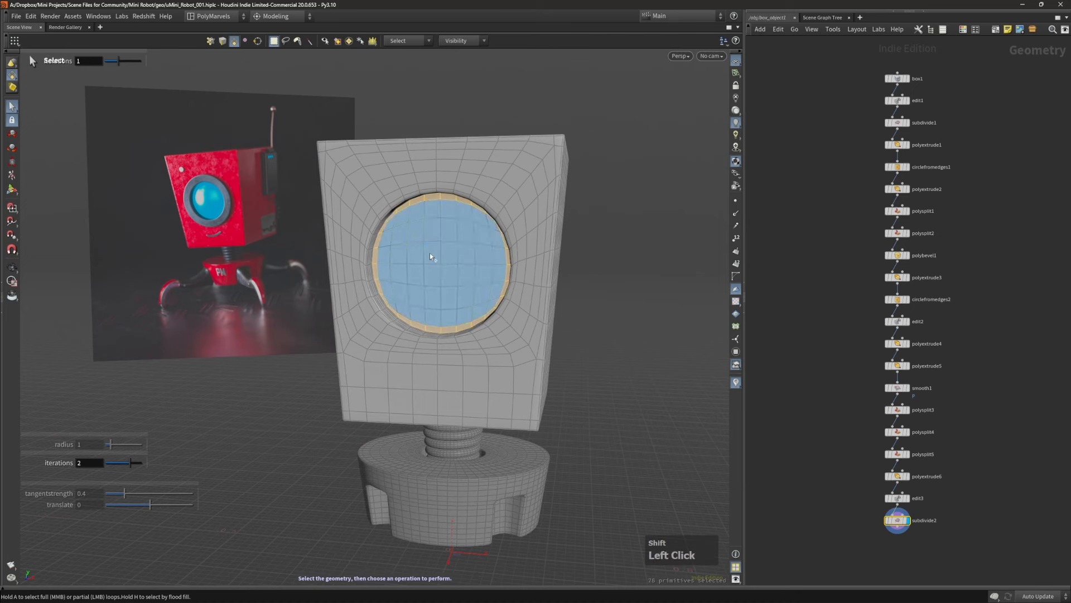
Step: Extract the selected circular faces into a separate object and lock its object merge node
left_click_drag(432, 255, 464, 271, "alt")
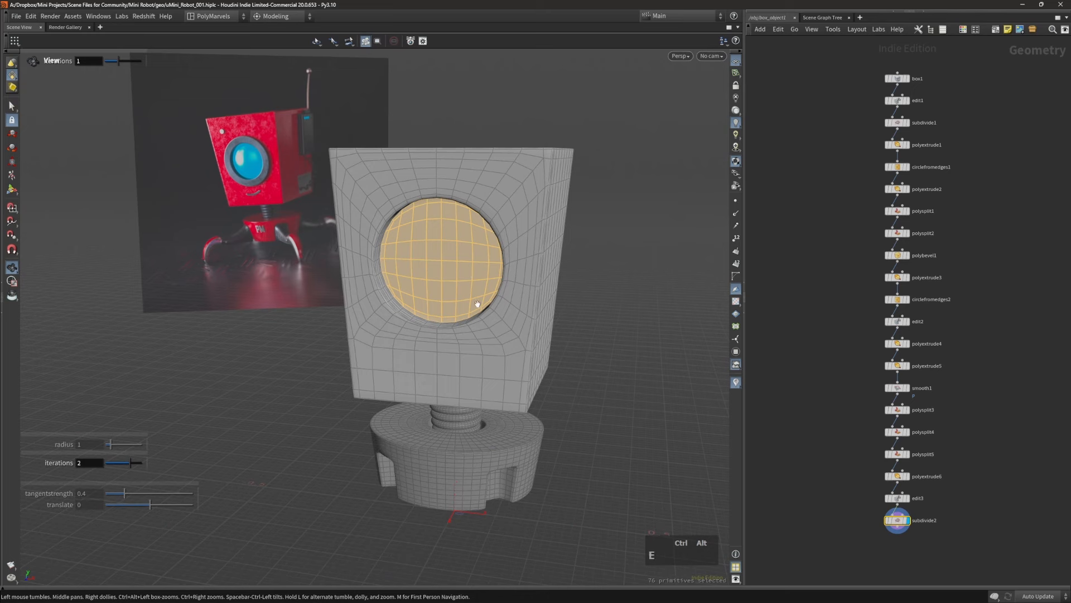
key("ctrl+e")
right_click_drag(438, 264, 435, 248, "alt")
left_click_drag(403, 255, 613, 250, "alt")
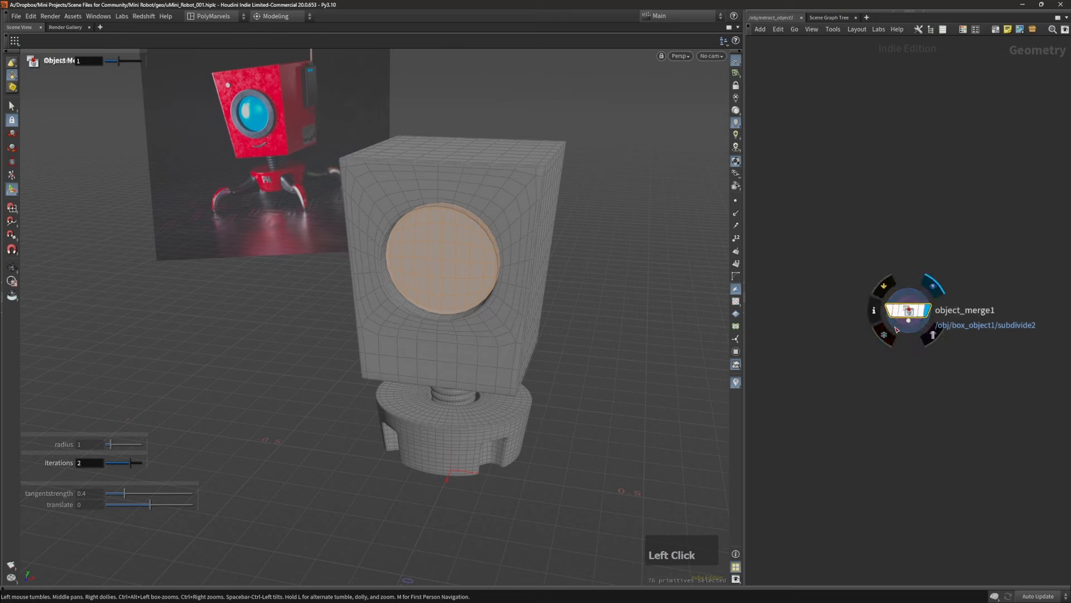
Step: Try to move the extracted disc far out in front of the head
right_click_drag(578, 421, 454, 229, "alt")
left_click_drag(454, 229, 484, 298, "alt")
key("t")
middle_click_drag(636, 299, 531, 328)
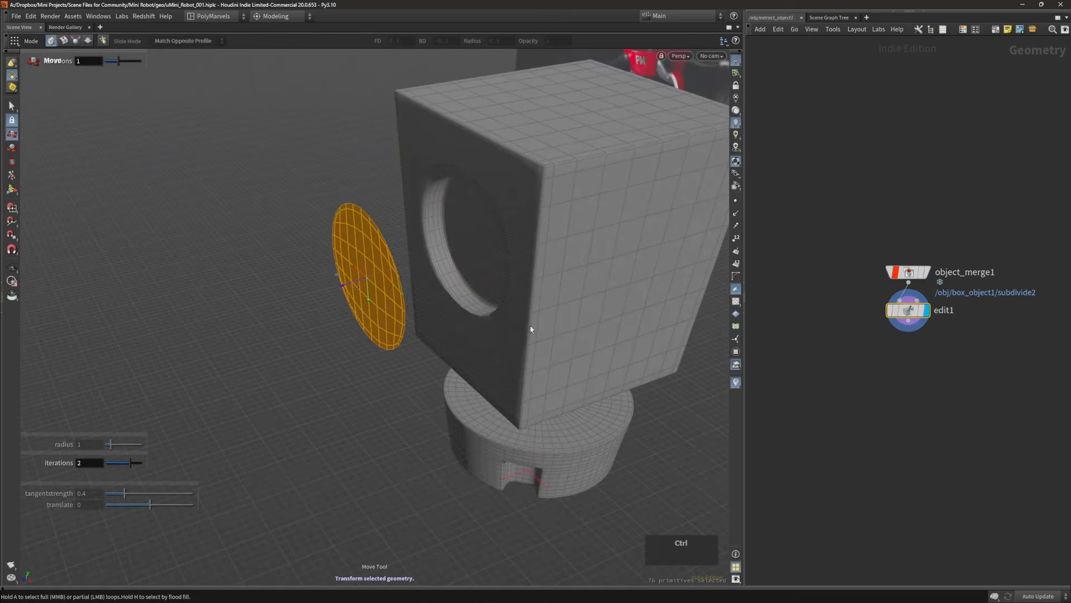
key("ctrl+z")
Step: Move the disc forward to the recess opening and pull its centre point outward with a soft radius to form a dome
left_click_drag(530, 330, 640, 310, "alt")
middle_click_drag(644, 307, 634, 315)
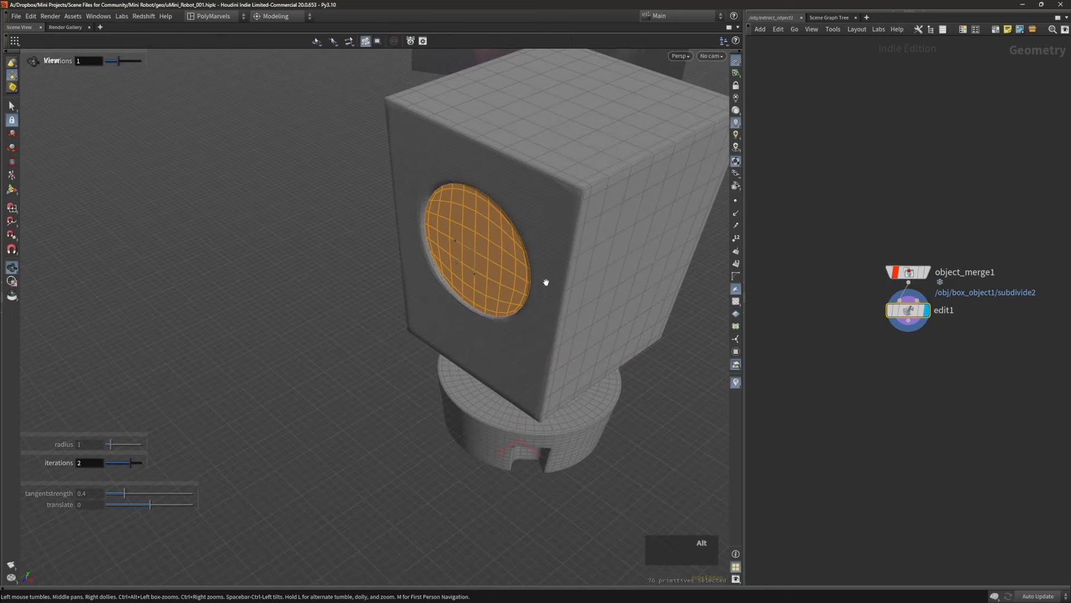
scroll(525, 277, "up", 4, "alt")
left_click_drag(491, 270, 350, 312, "alt")
key("2")
left_click(431, 244)
key("t")
middle_click_drag(350, 312, 341, 313)
scroll(296, 314, "up", 2)
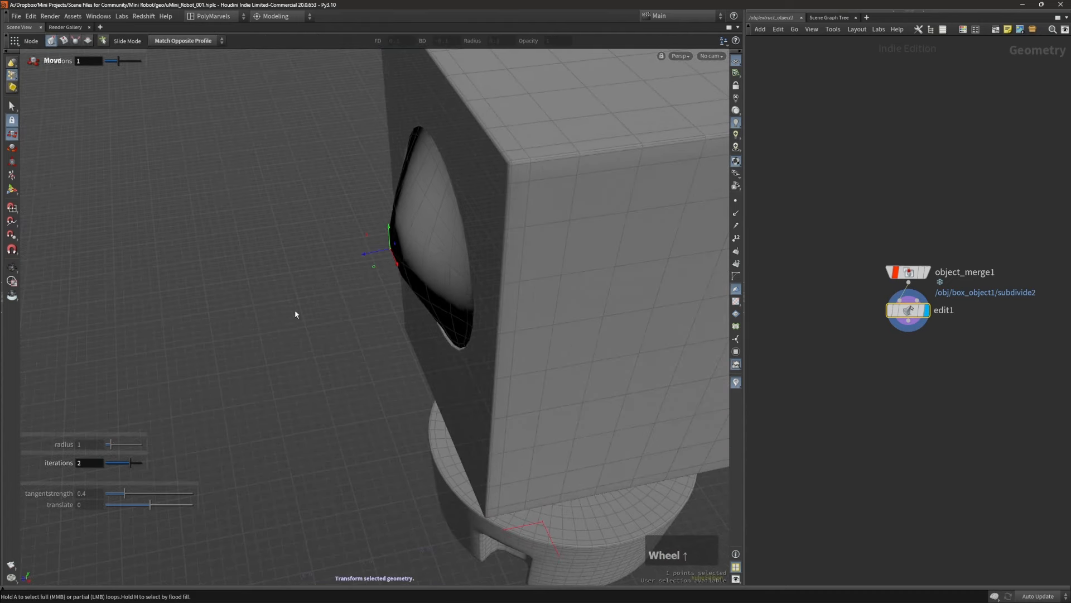
Step: Set the edit's soft type to Quadratic and pull the dome's centre point out to a Z translation of 0.0739326
left_click_drag(305, 308, 348, 243, "alt")
key("ctrl+shift+q")
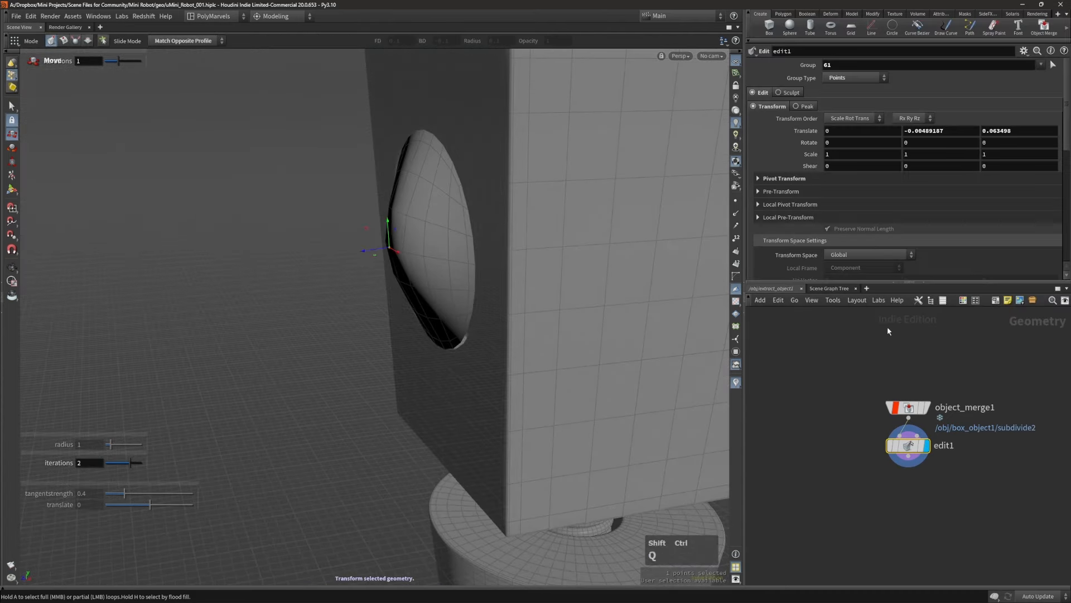
key("ctrl+shift+q")
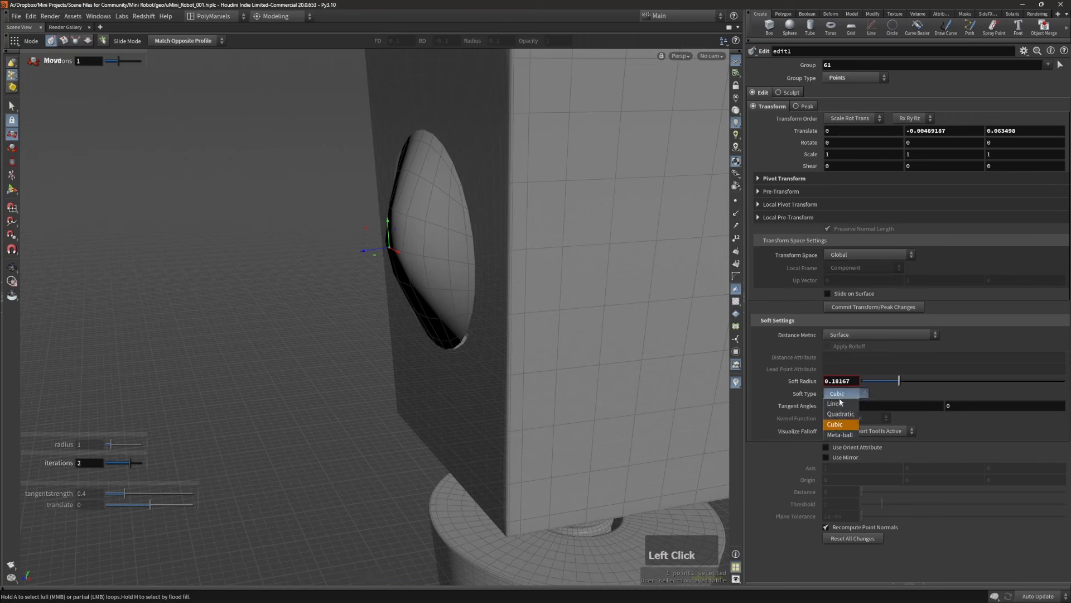
left_click(848, 417)
left_click_drag(500, 286, 416, 241, "alt")
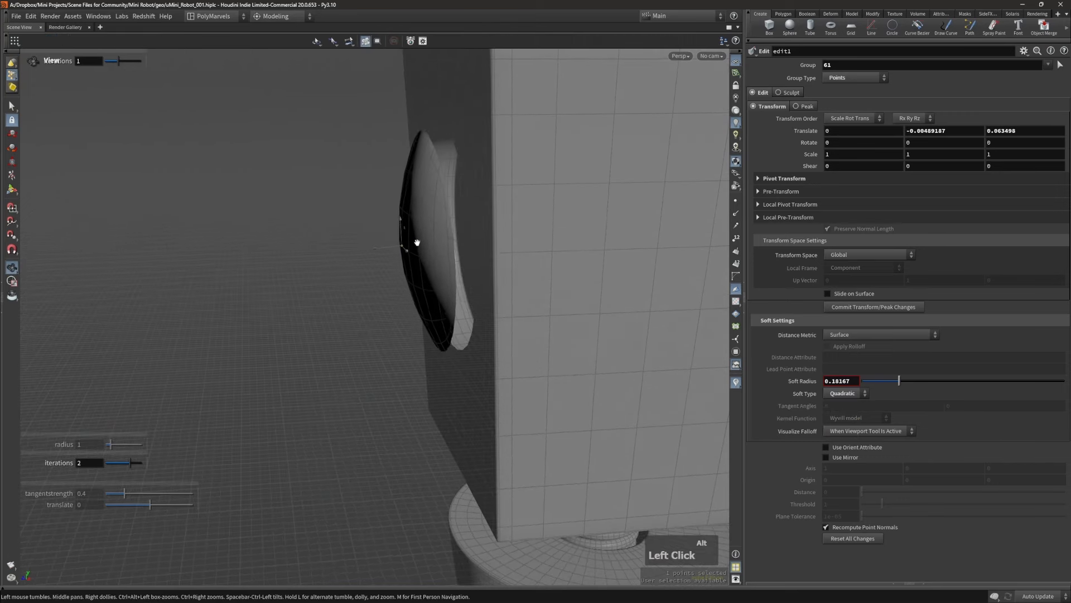
middle_click_drag(330, 275, 325, 276)
left_click_drag(321, 275, 433, 247, "alt")
Step: Select the whole dome and move it back into the recess with a Transform of -0.0294013 in Z
key("s")
double_click(434, 248)
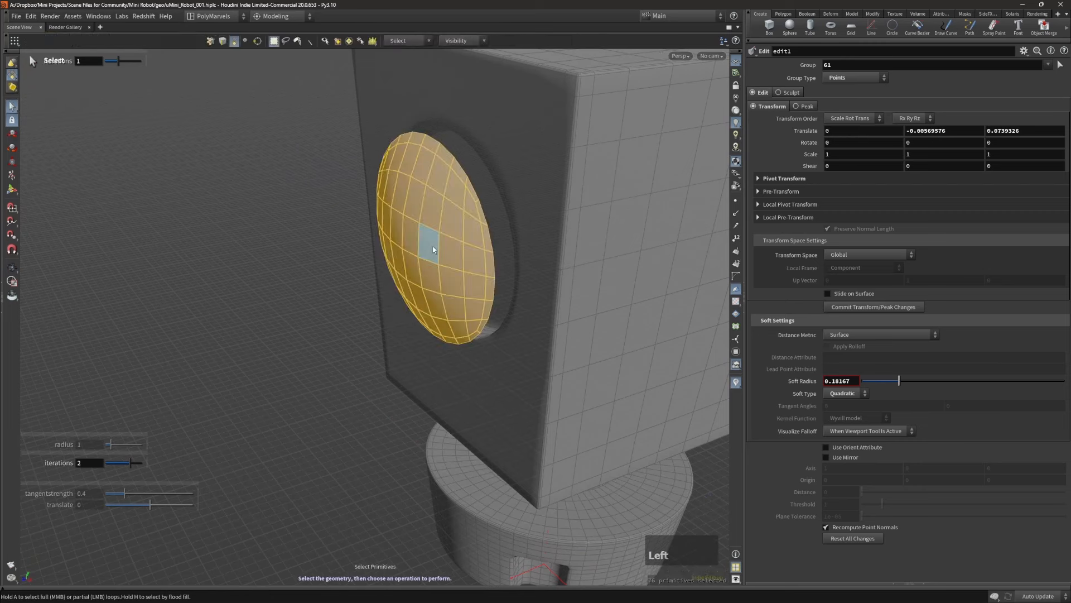
key("c")
left_click(433, 193)
middle_click_drag(316, 335, 343, 331)
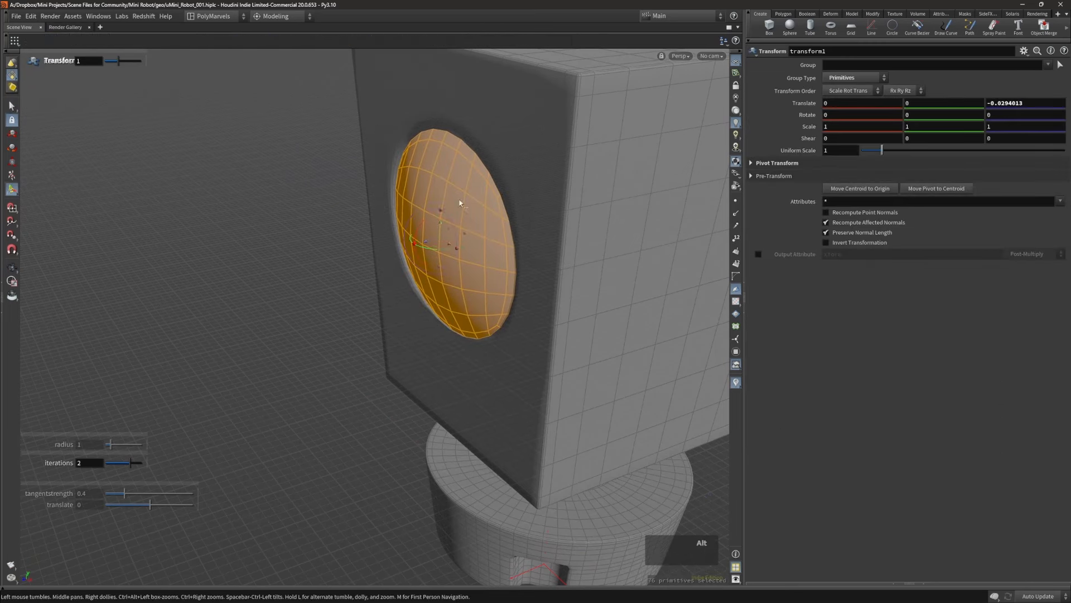
Step: Isolate the dome, select its open boundary edge loop and extrude it backward into a thin rim
left_click_drag(460, 200, 377, 163, "alt")
key("s")
key("y")
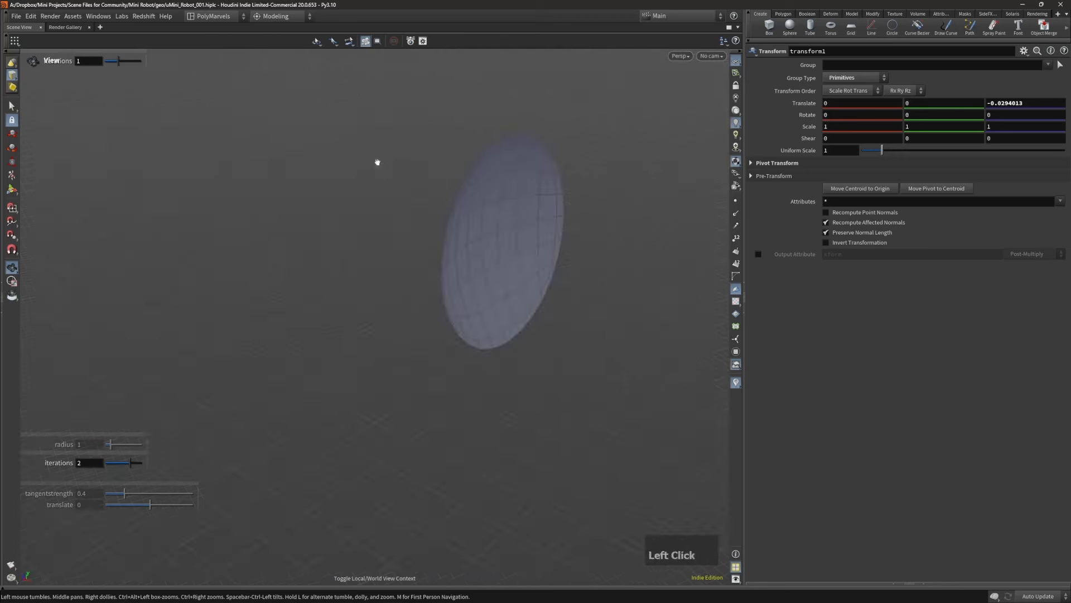
key("3")
double_click(501, 139)
left_click_drag(500, 174, 554, 191, "alt")
key("e")
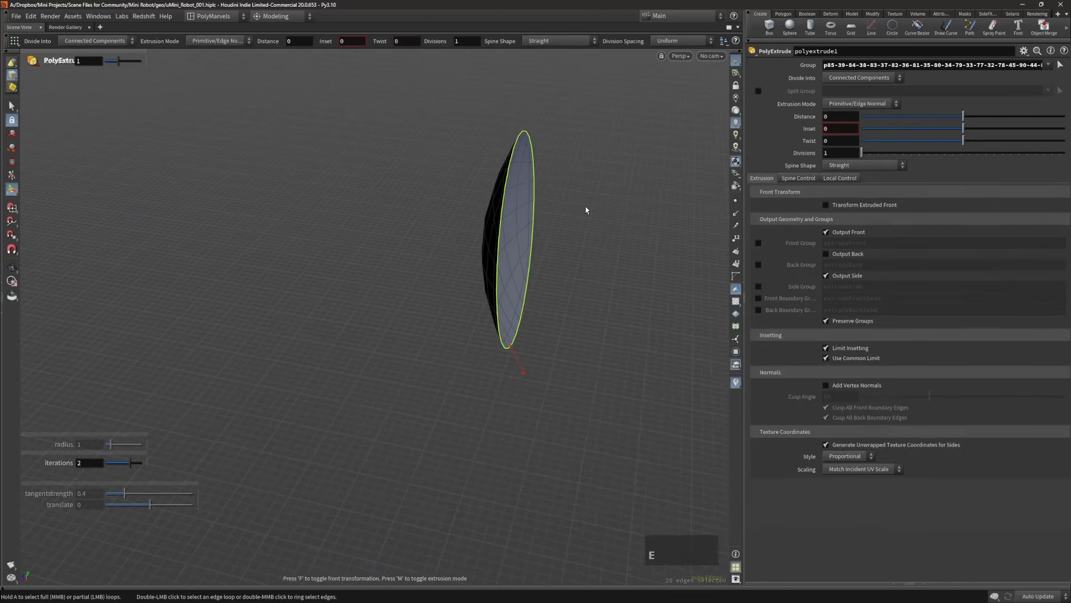
middle_click_drag(573, 219, 592, 225)
Step: Fill the open back of the lens with a PolyFill in Quadrilateral Grid mode
key("Escape")
right_click_drag(595, 226, 619, 175)
left_click_drag(619, 174, 566, 169, "alt")
right_click_drag(566, 170, 547, 165)
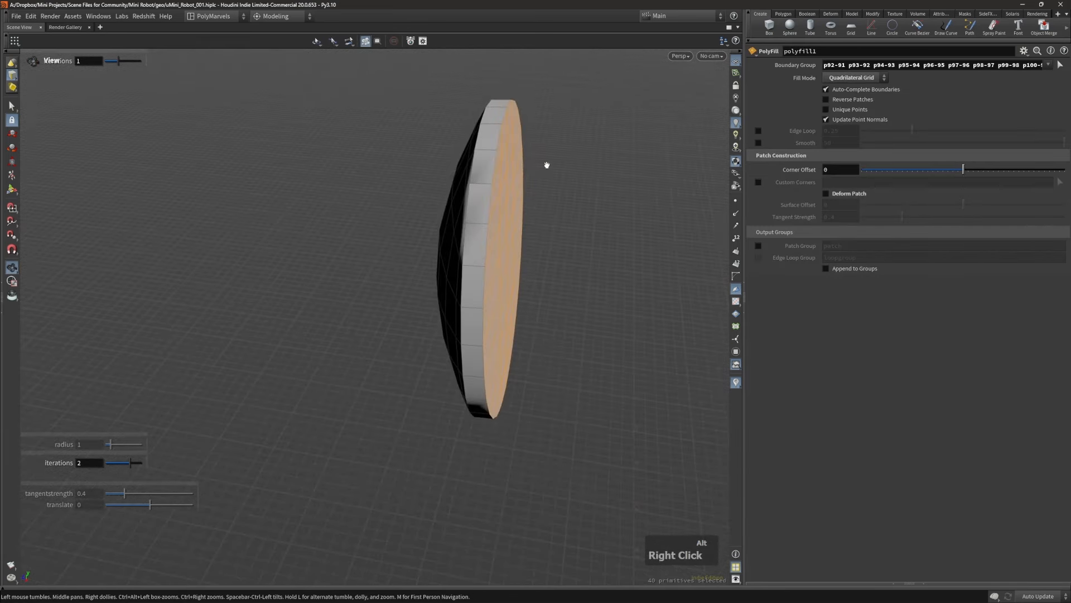
Step: Insert a supporting edge loop around the lens rim close to the flat back face
key("d")
key("d")
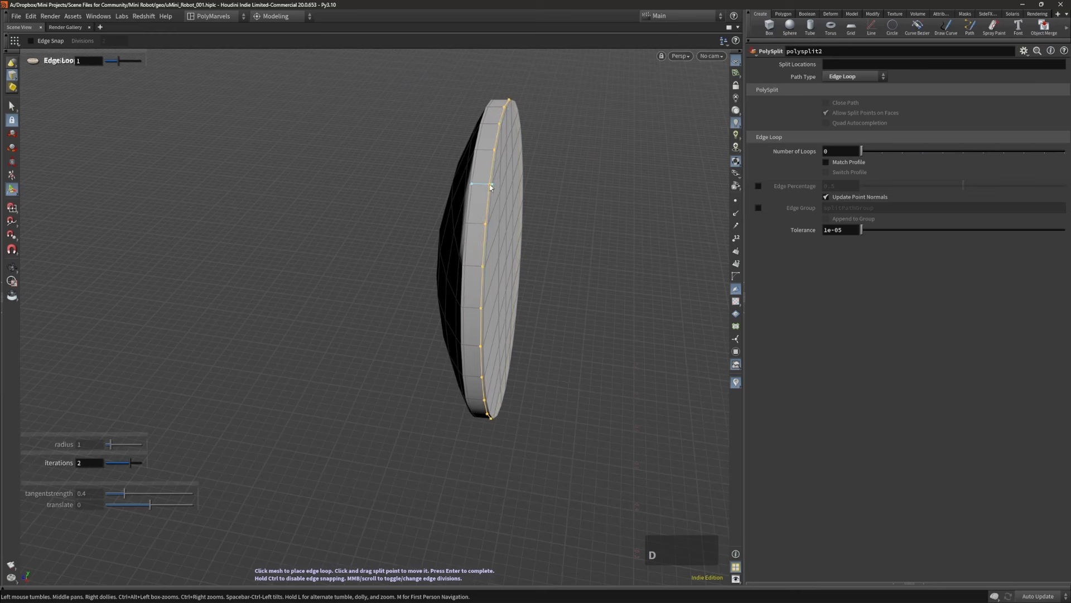
left_click(490, 188)
left_click_drag(491, 188, 415, 178, "alt")
Step: Select all polygons of the lens's flat back face
middle_click_drag(584, 273, 519, 251, "alt")
left_click_drag(518, 251, 503, 252, "alt")
key("s")
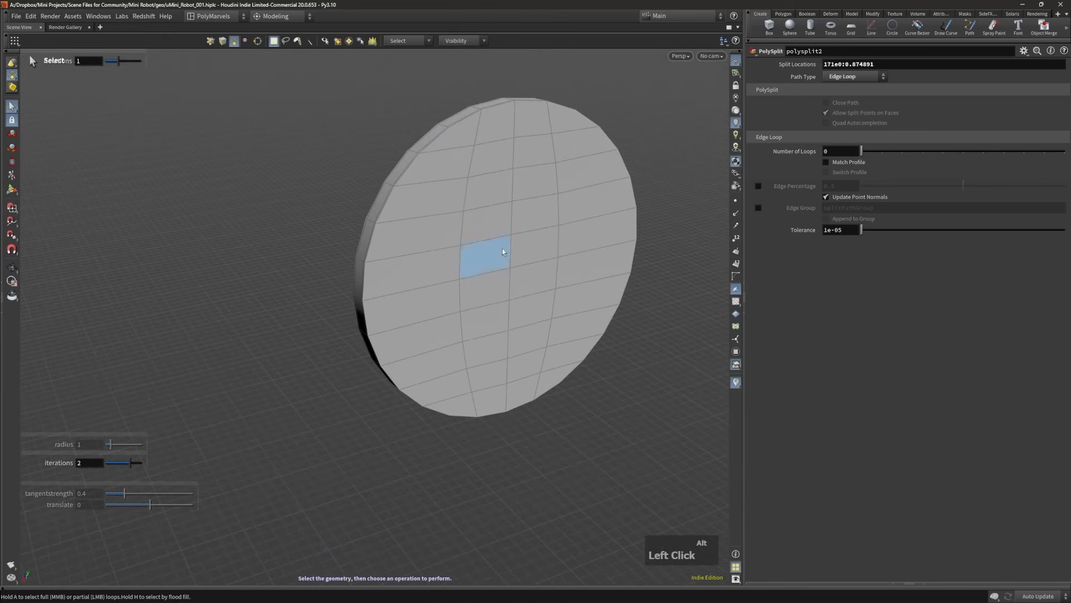
key("shift+g")
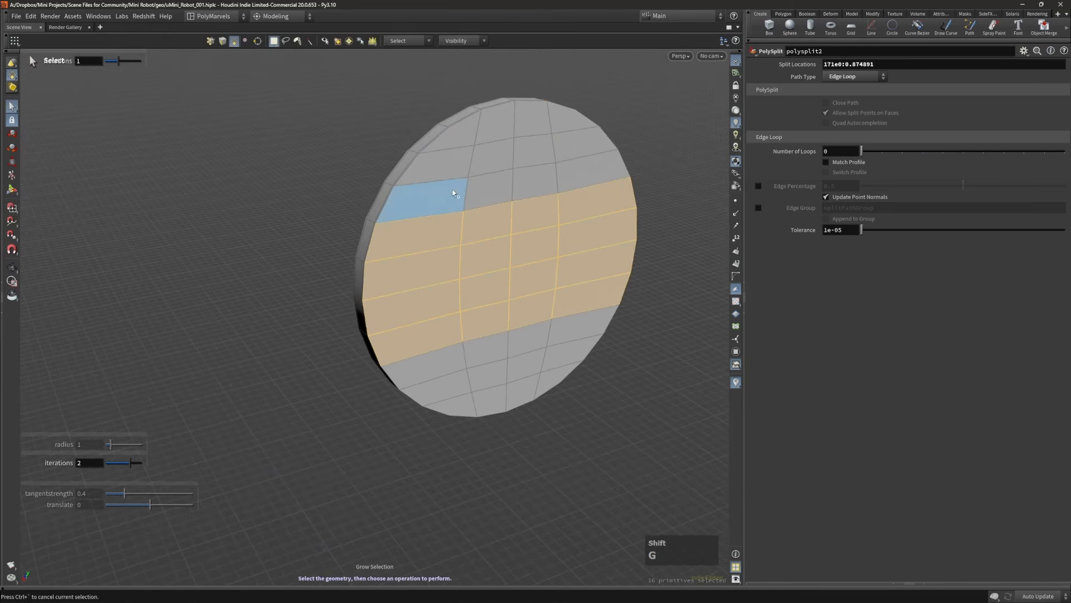
left_click(533, 120, "shift")
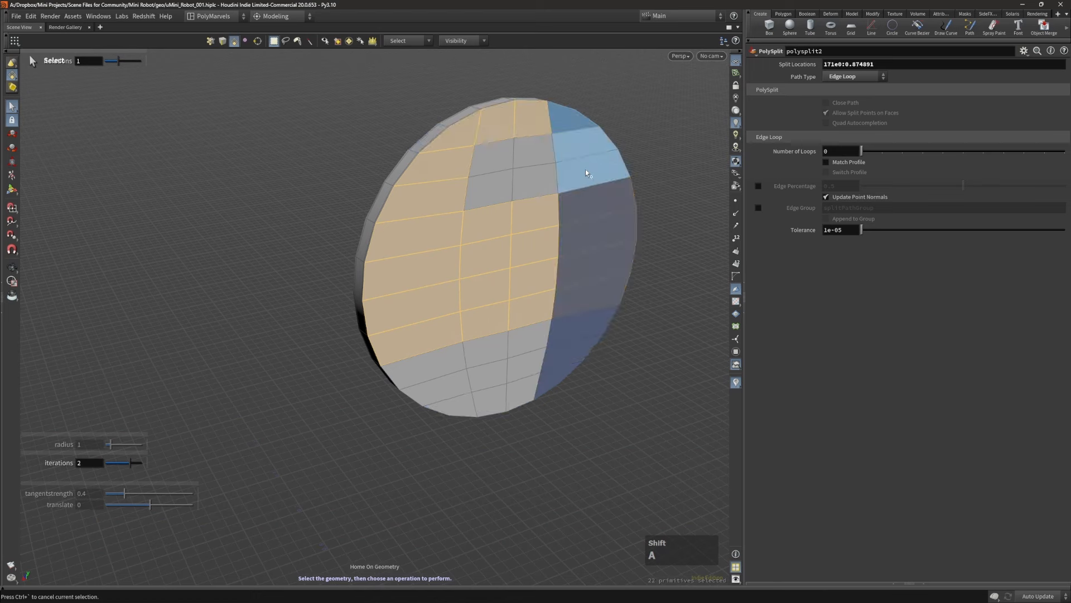
left_click(578, 360, "shift")
left_click(470, 407, "shift")
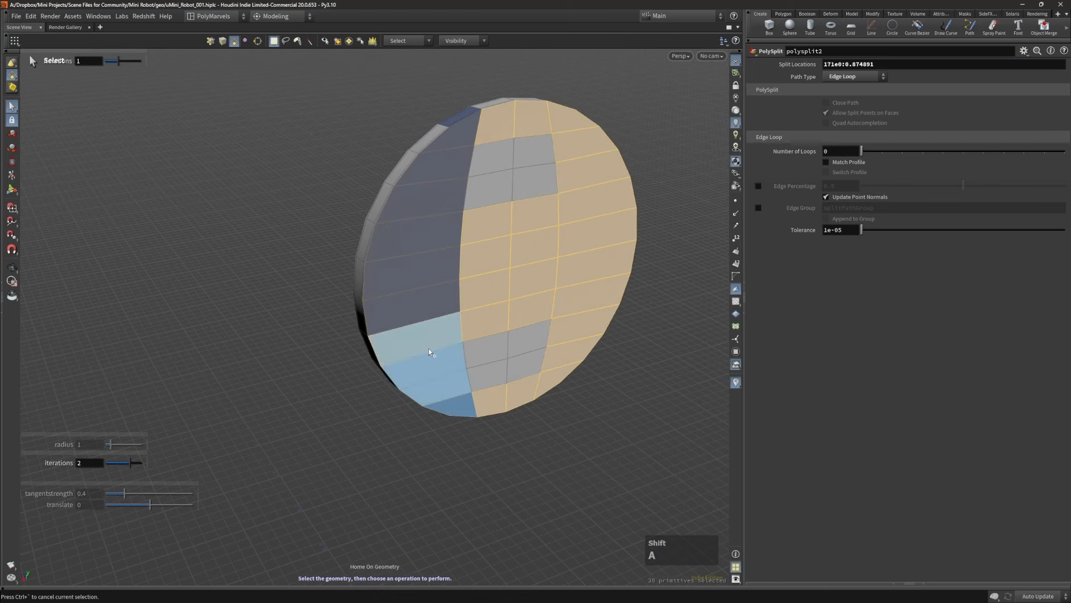
left_click(519, 166, "shift")
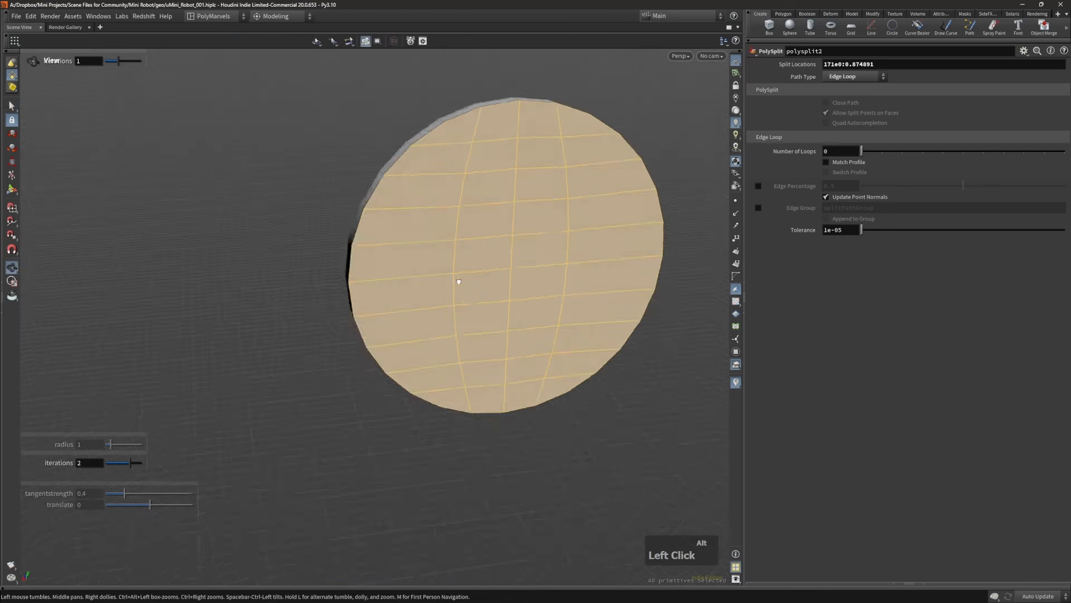
Step: Inset the selected polygons of the lens's flat back face with PolyExtrude, using an inset of 0.0031
left_click_drag(454, 279, 545, 279)
right_click_drag(524, 229, 555, 219)
key("e")
scroll(547, 217, "up", 3)
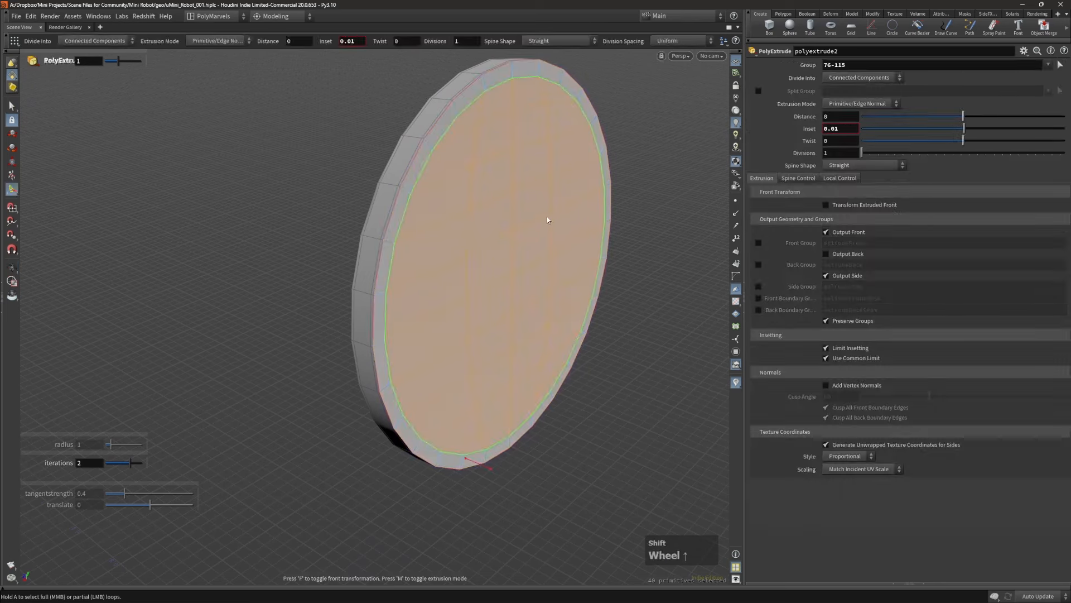
left_click(634, 179)
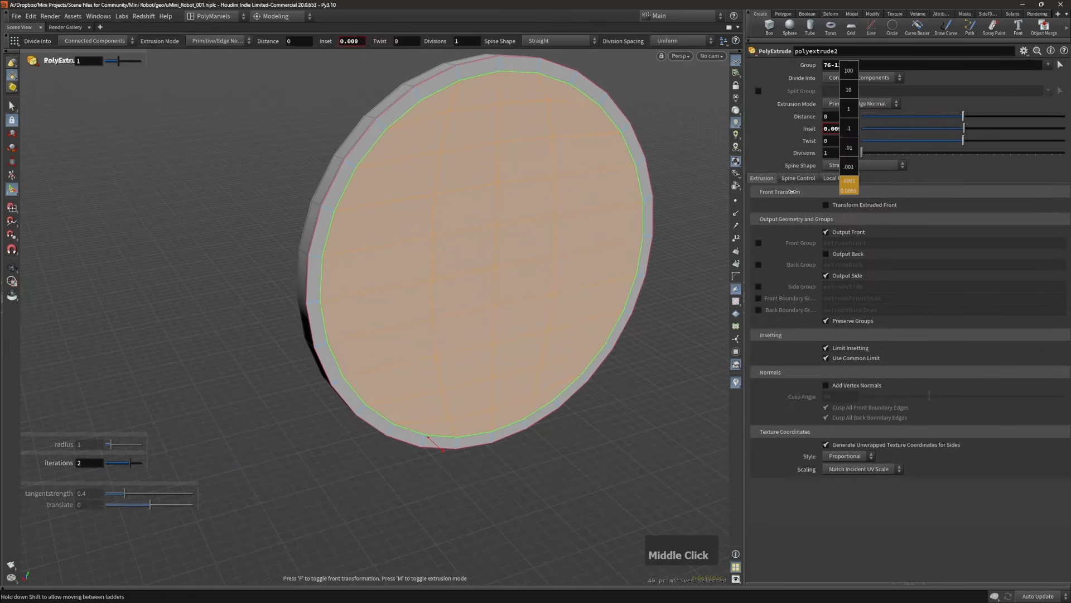
left_click(597, 228)
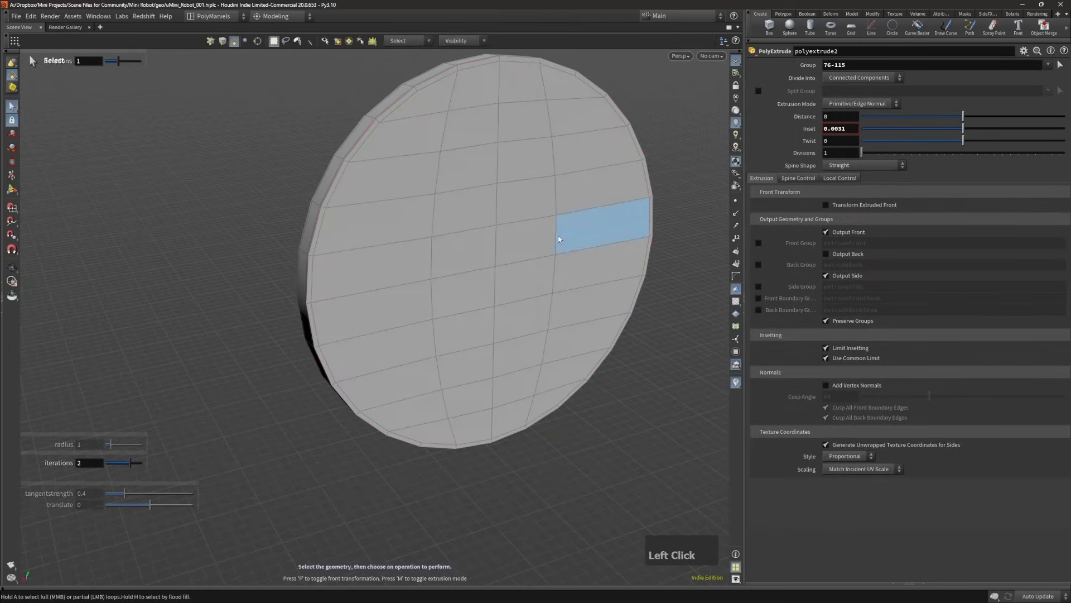
key("Escape")
Step: Bring back the hidden robot parts and examine from several angles how the lens sits in the head's eye recess
left_click_drag(440, 244, 655, 223)
right_click_drag(655, 222, 517, 243)
left_click_drag(517, 244, 550, 282, "alt")
key("slash")
right_click_drag(524, 258, 466, 280, "alt")
left_click_drag(465, 280, 509, 266, "alt")
middle_click_drag(509, 265, 505, 282)
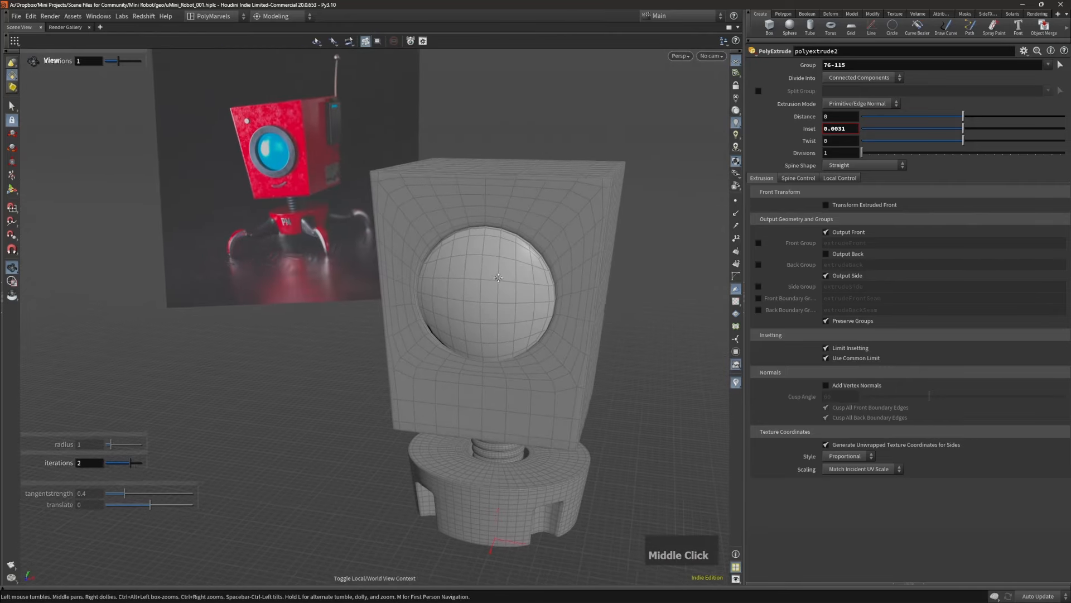
key("s")
right_click_drag(400, 232, 607, 256, "alt")
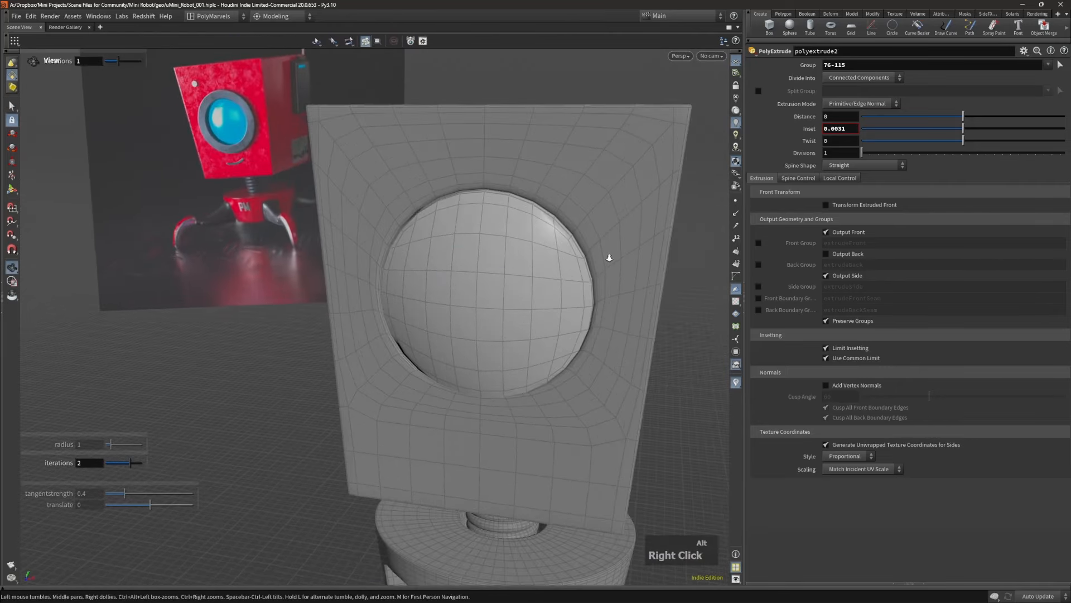
left_click_drag(608, 256, 509, 246, "alt")
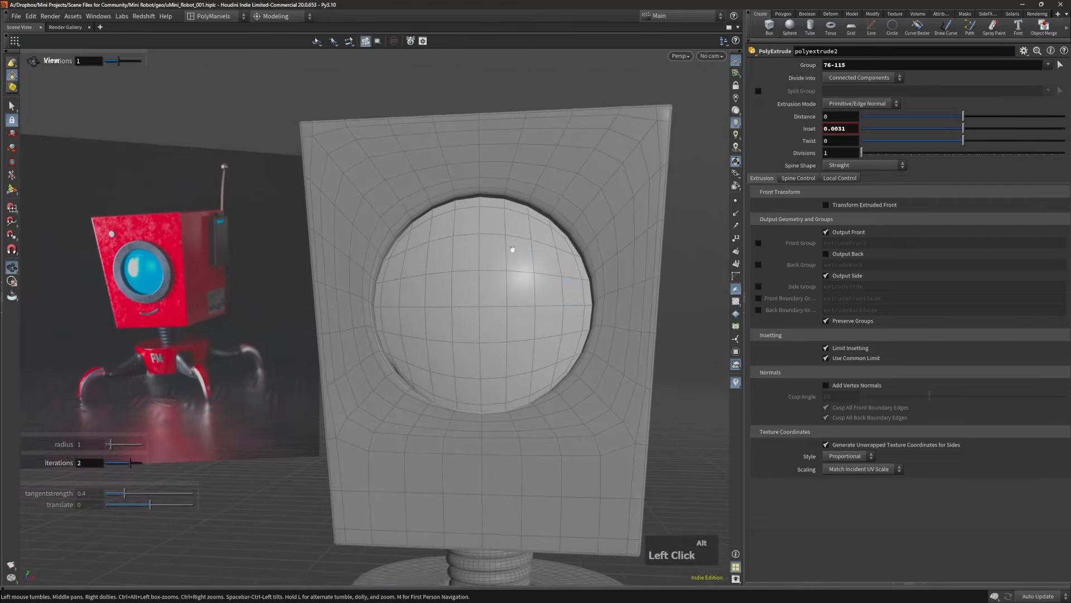
right_click_drag(510, 246, 491, 268, "alt")
left_click_drag(490, 268, 638, 285, "alt")
Step: Select the whole lens and move it up by about 0.0043 in Y so it is centred in the recess
left_click(503, 298)
double_click(503, 298)
key("t")
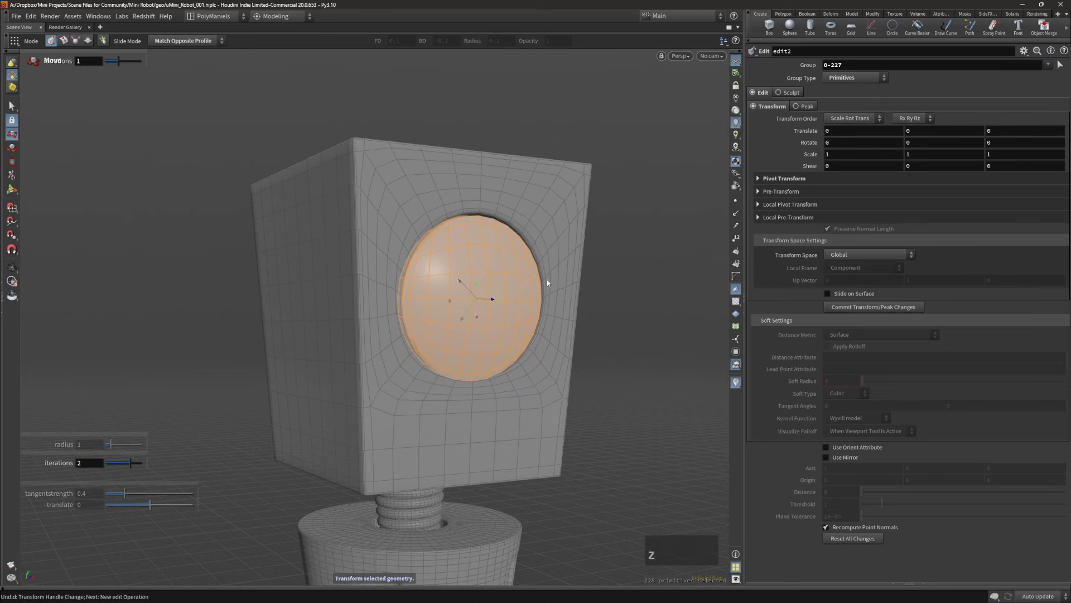
right_click_drag(547, 283, 570, 270, "alt")
middle_click_drag(603, 290, 605, 291)
left_click_drag(524, 310, 419, 304, "alt")
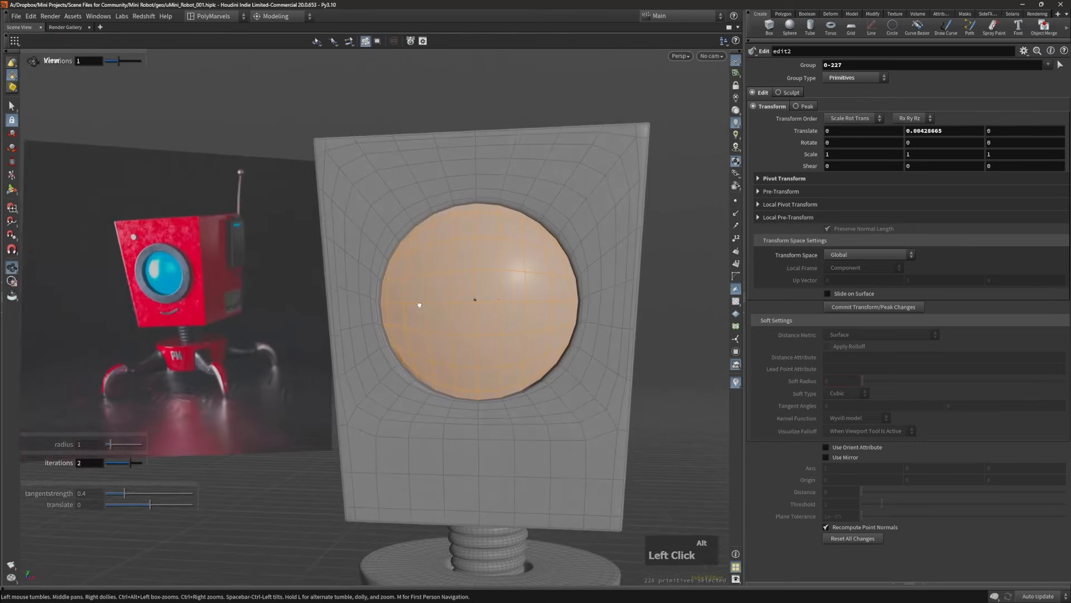
left_click(223, 309)
Step: Return to object level and compare the head and fitted lens with the reference image
right_click_drag(407, 264, 424, 279, "alt")
left_click_drag(424, 279, 474, 306, "alt")
right_click_drag(474, 306, 488, 283, "alt")
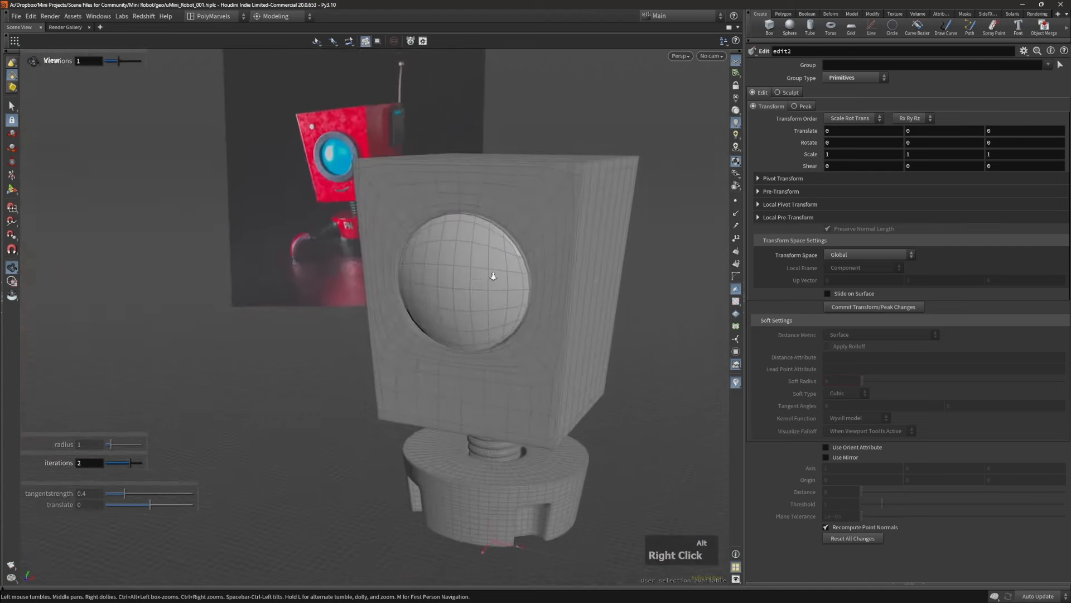
middle_click_drag(487, 282, 490, 284, "alt")
key("u")
right_click_drag(477, 289, 473, 275, "alt")
left_click_drag(415, 234, 356, 205, "alt")
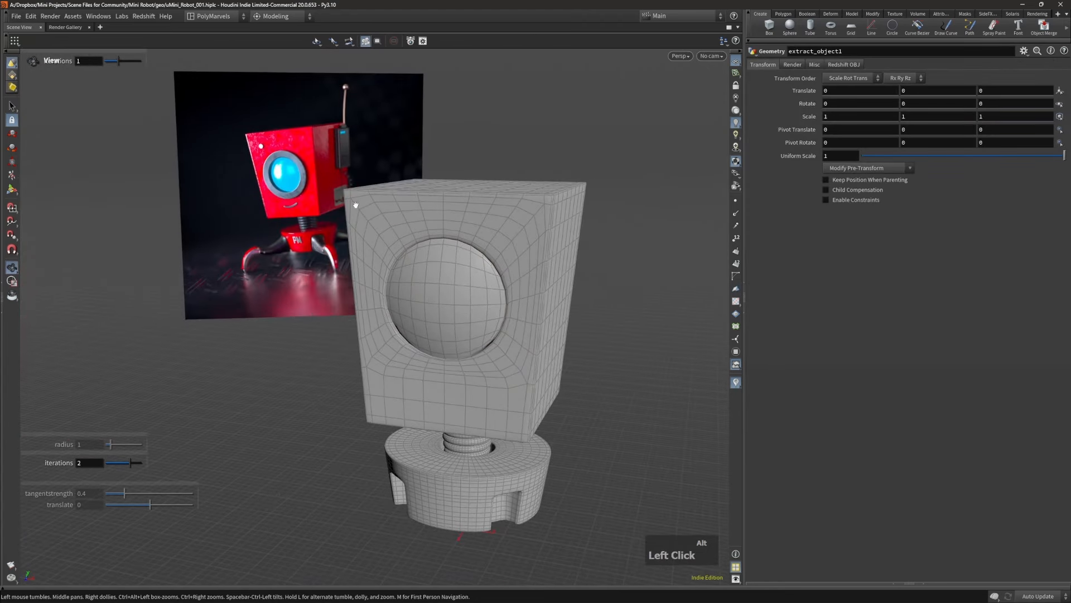
right_click_drag(486, 266, 495, 315, "alt")
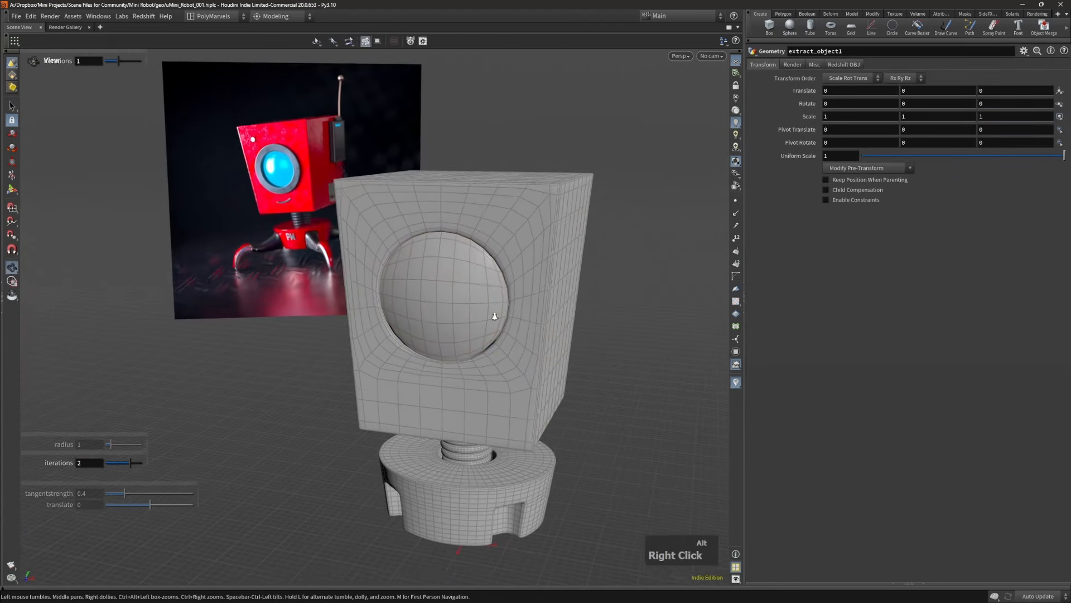
left_click_drag(495, 315, 510, 287, "alt")
right_click_drag(506, 255, 499, 248, "alt")
Step: Enter the geometry of the head's box object and show its node network alongside the viewport
key("s")
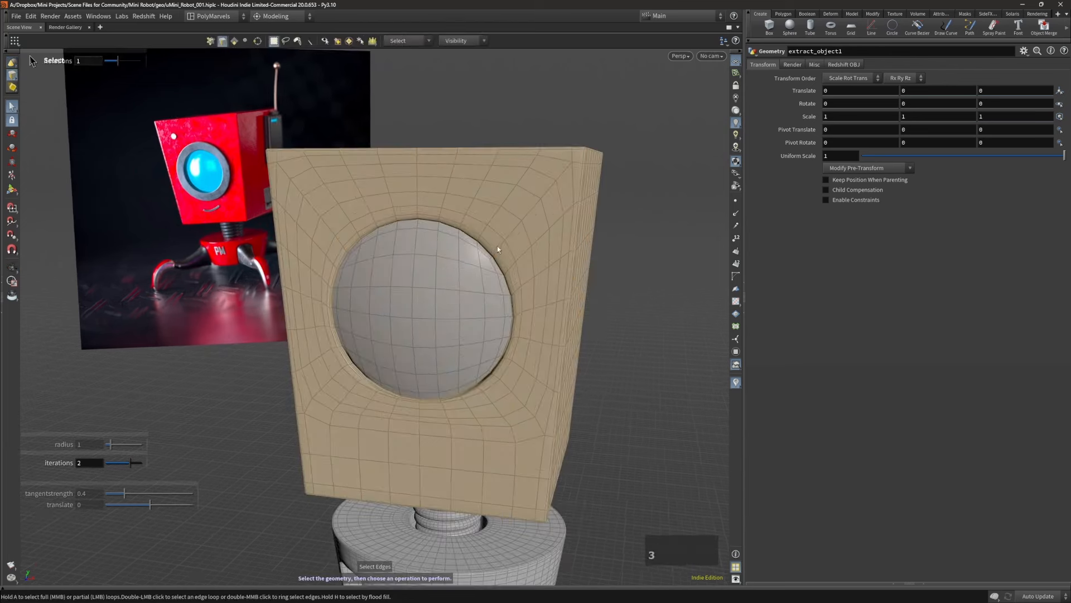
key("4")
key("3")
left_click(488, 247)
mouse_move(488, 248)
left_mouse_down("alt")
mouse_move(521, 241)
mouse_move(502, 249)
left_mouse_up("alt")
key("v")
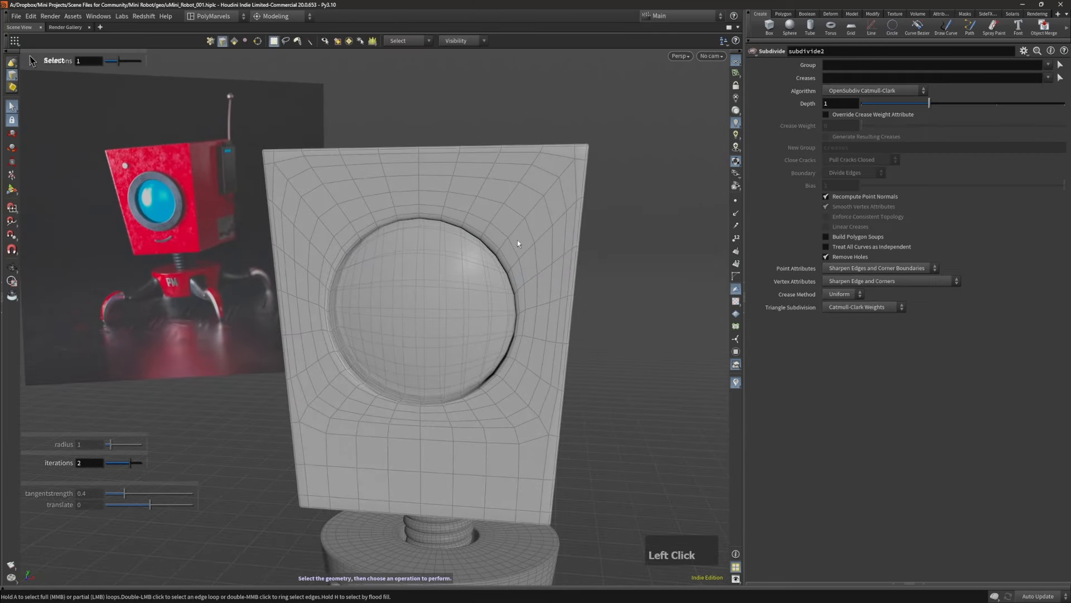
key("v")
left_click(483, 232)
key("v")
left_click(524, 296)
right_click_drag(524, 265, 489, 262, "alt")
mouse_move(489, 262)
left_mouse_down("alt")
mouse_move(509, 257)
mouse_move(473, 256)
left_mouse_up("alt")
right_click_drag(593, 280, 565, 270, "alt")
left_click_drag(565, 270, 570, 268, "alt")
key("q")
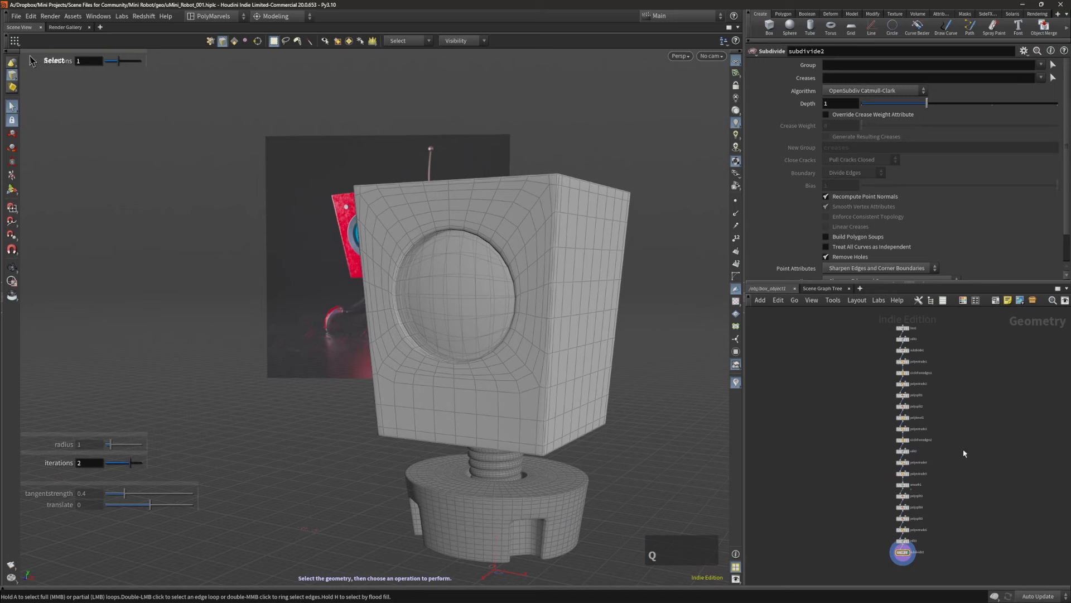
Step: Go back through the head's node history to find the stage before the supporting edge loops around the eye recess
key("Page_Up")
key("Page_Up")
key("Page_Up")
key("Page_Up")
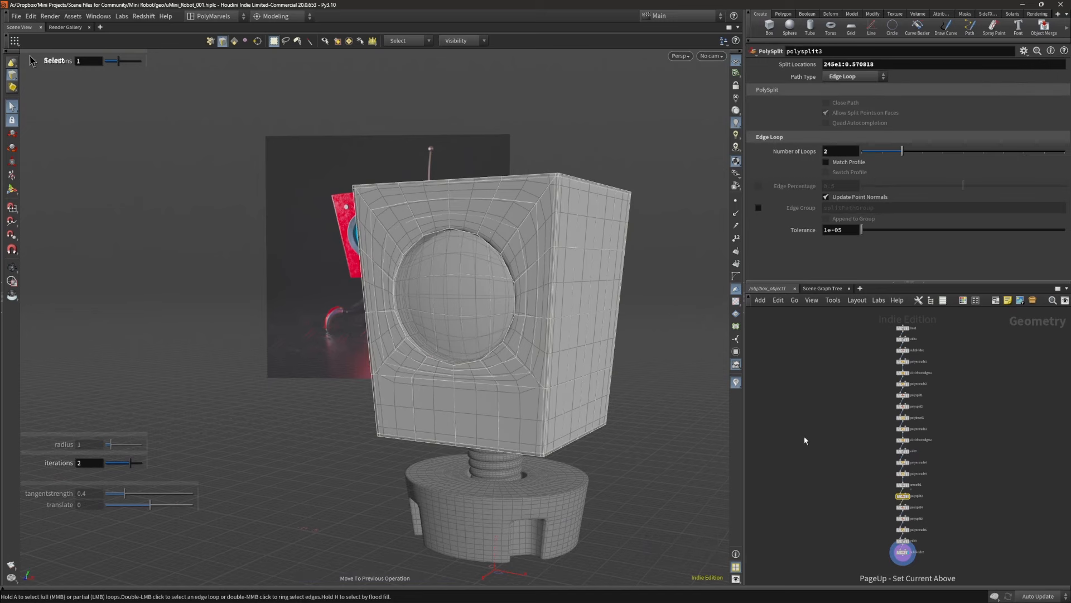
key("Page_Up")
key("Page_Up")
key("Page_Up")
key("Page_Up")
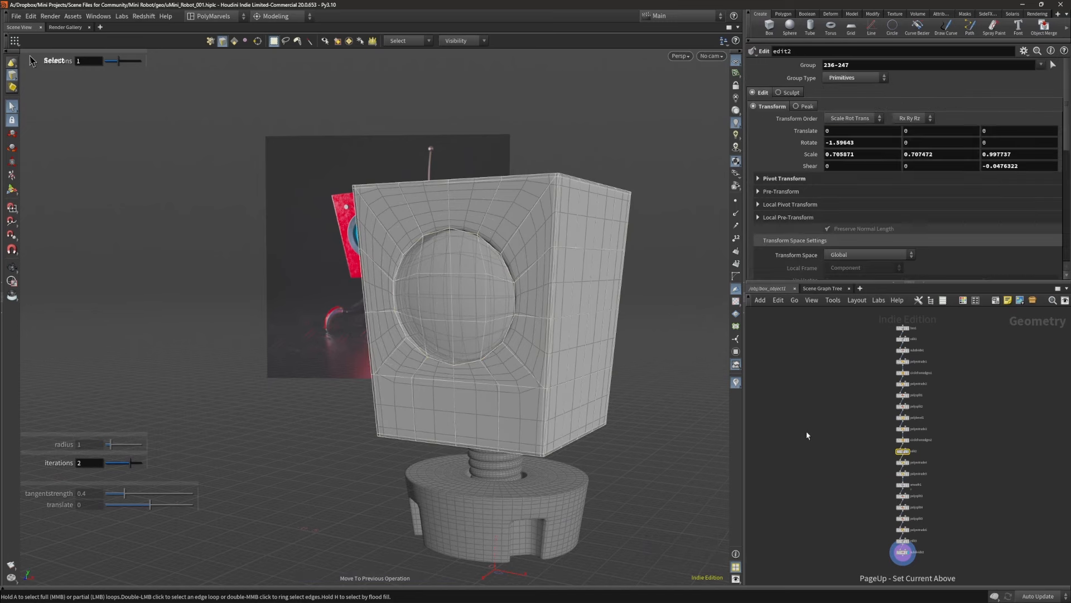
left_click_drag(447, 315, 530, 294, "alt")
scroll(464, 291, "up", 3)
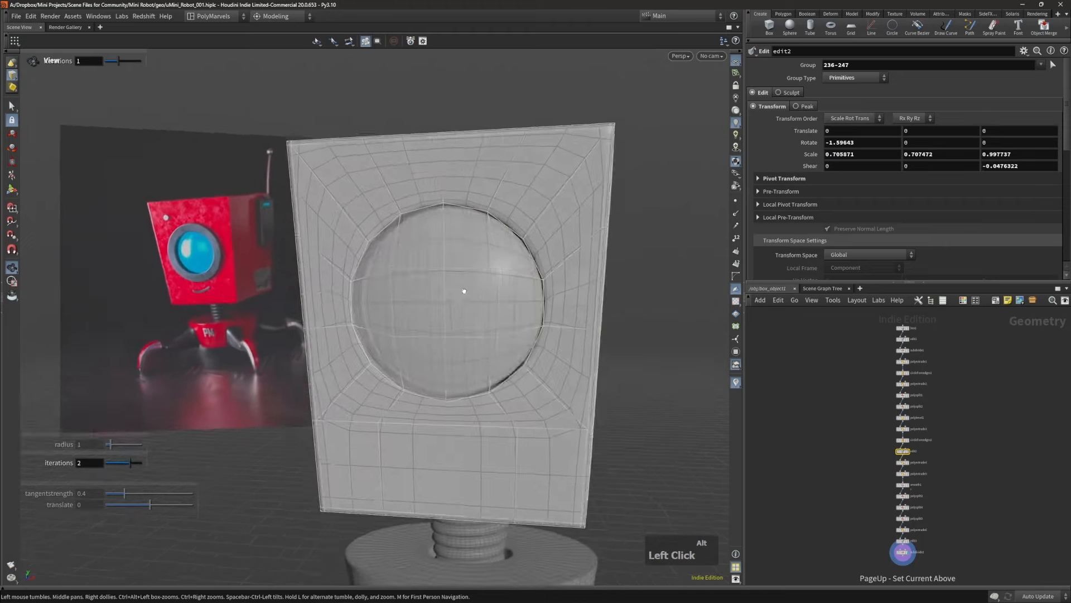
left_click_drag(464, 291, 553, 301, "alt")
key("Page_Down")
key("Page_Down")
key("Page_Down")
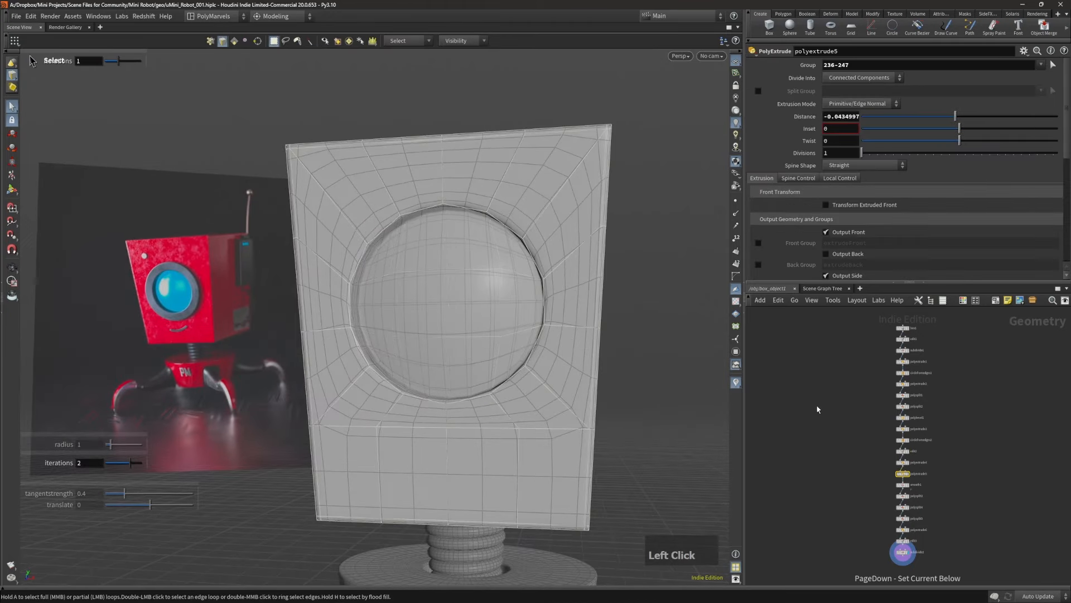
key("Page_Down")
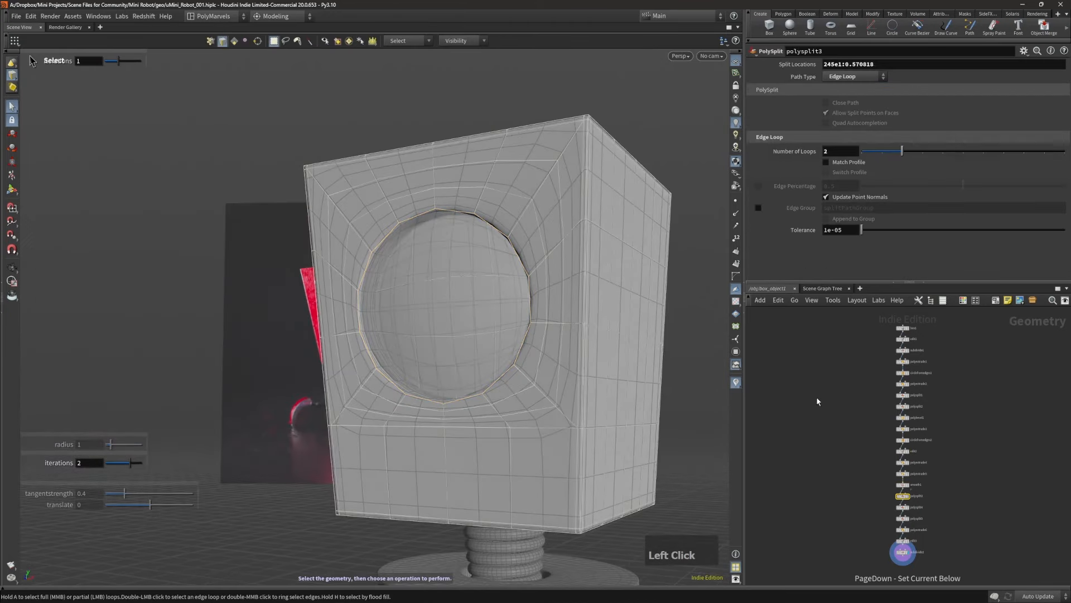
scroll(921, 516, "up", 4)
middle_click_drag(934, 491, 948, 483)
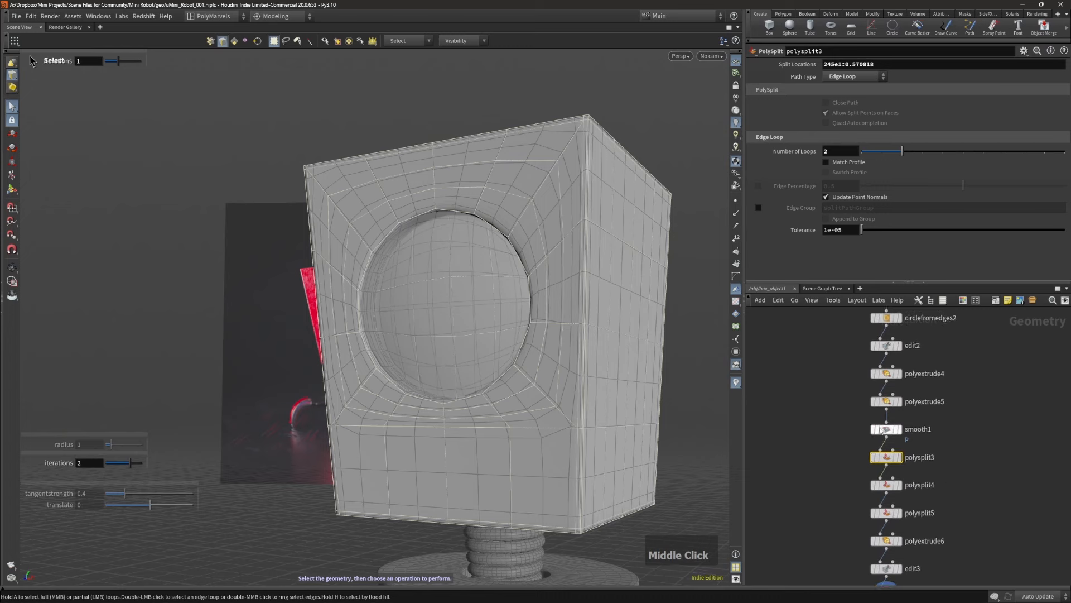
Step: Display the head at its smooth1 node and hide the other objects
left_click(887, 432)
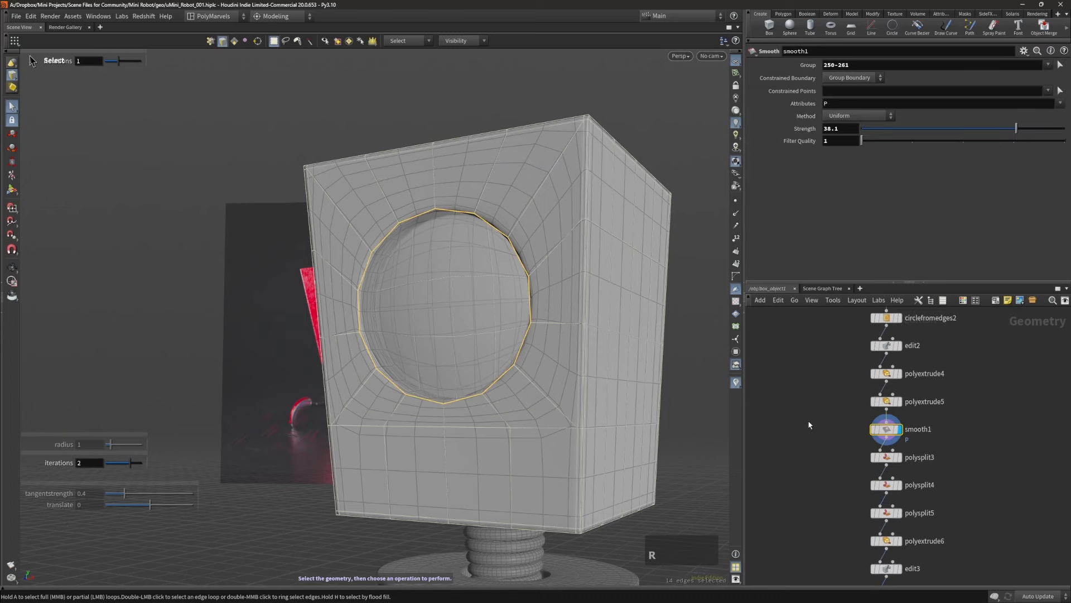
left_click_drag(541, 315, 378, 222, "alt")
key("y")
Step: Select the front polygons surrounding the eye recess plus the recess's inner wall loop, and extract them into a new object
key("s")
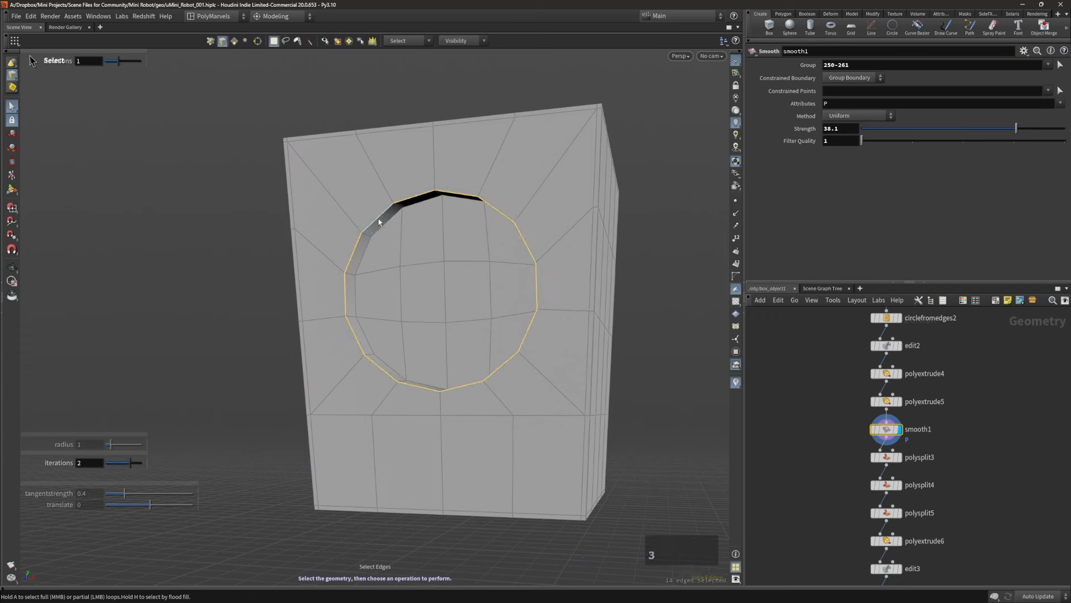
middle_click(437, 178, "shift")
mouse_move(414, 234)
left_mouse_down("alt")
mouse_move(397, 215)
mouse_move(433, 227)
left_mouse_up("alt")
middle_click(406, 203, "shift")
key("e")
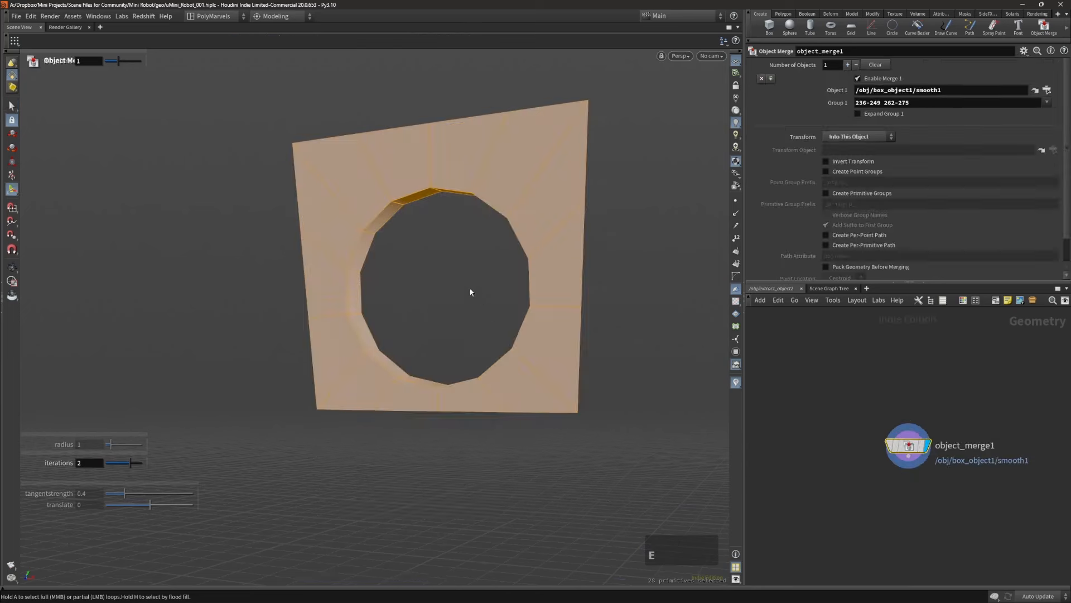
Step: Return to the head's box network and set the display back to the final subdivide2 node
left_click_drag(470, 292, 432, 217, "alt")
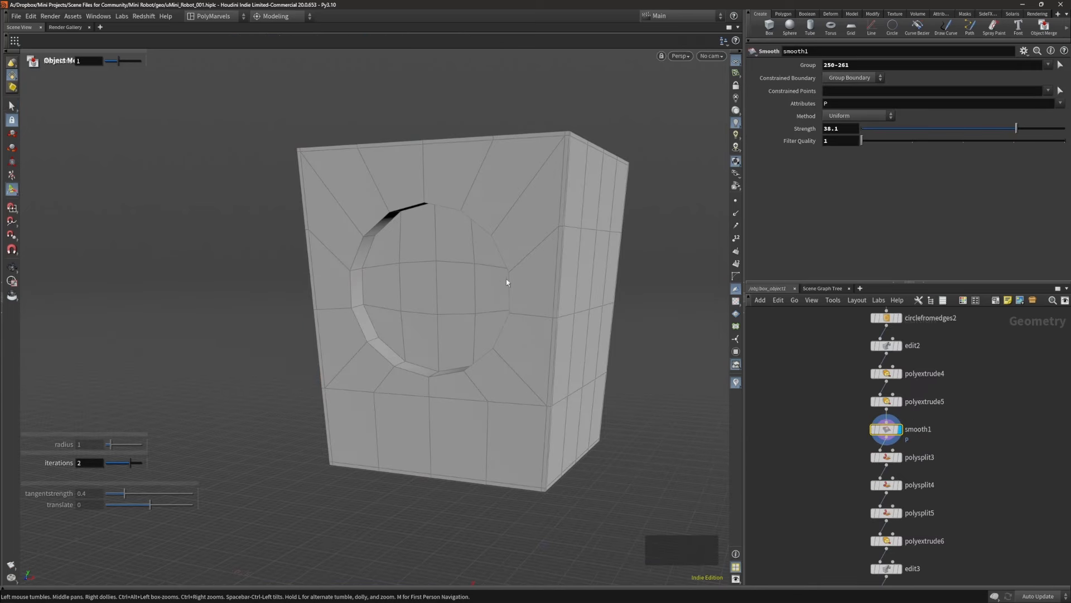
middle_click_drag(568, 289, 508, 264, "alt")
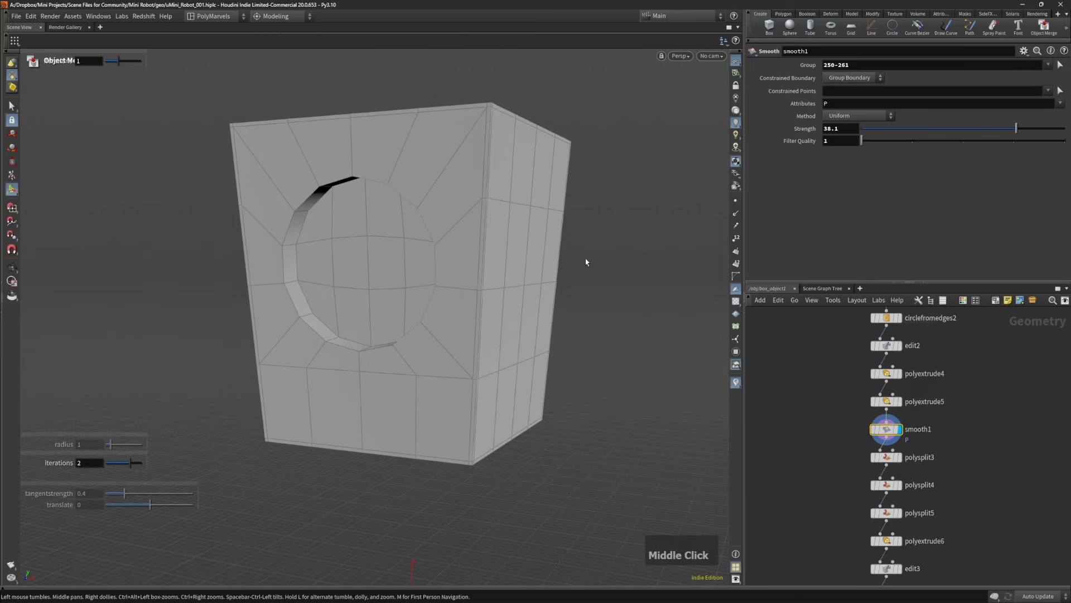
middle_click_drag(607, 279, 613, 293, "alt")
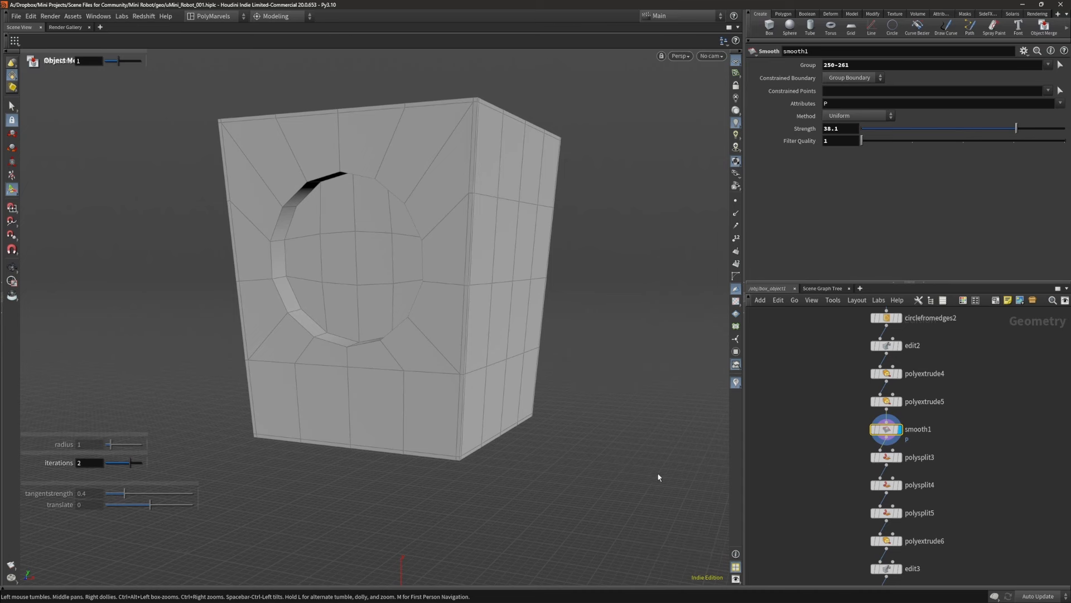
middle_click_drag(658, 477, 613, 410, "alt")
middle_click_drag(825, 447, 831, 352)
left_click_drag(826, 518, 909, 491)
key("r")
middle_click_drag(566, 335, 569, 352, "alt")
middle_click_drag(818, 457, 921, 445, "alt")
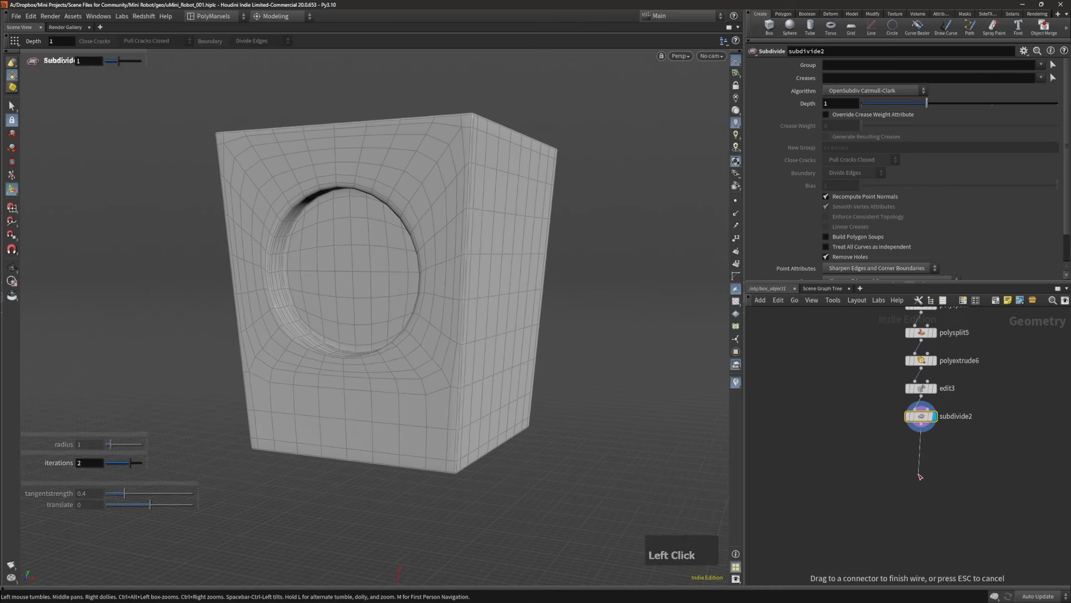
key("Tab")
type("ou")
key("Escape")
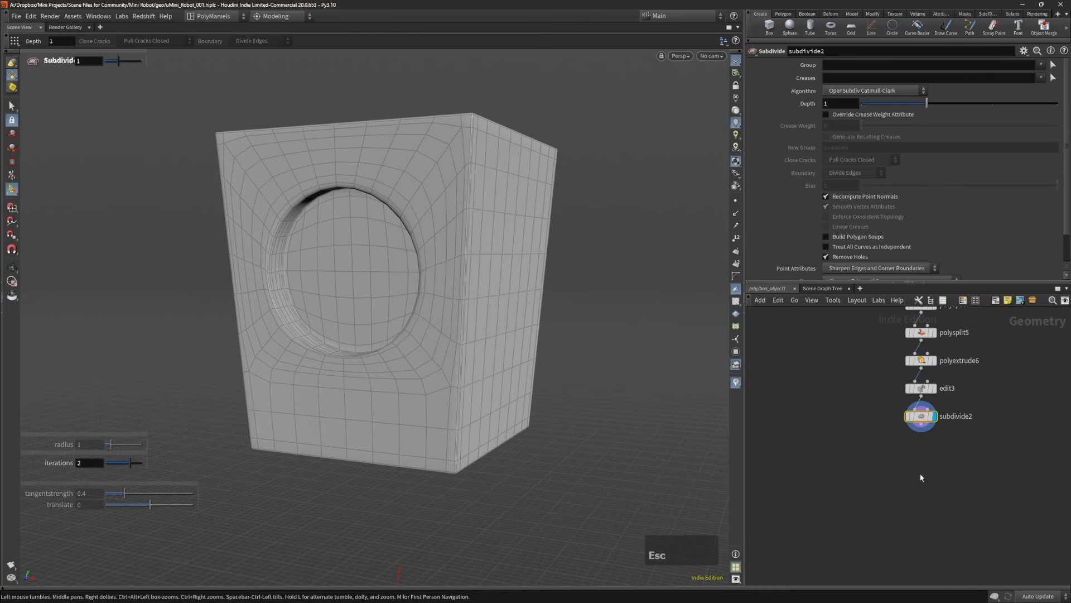
right_click_drag(424, 369, 409, 376)
key("c")
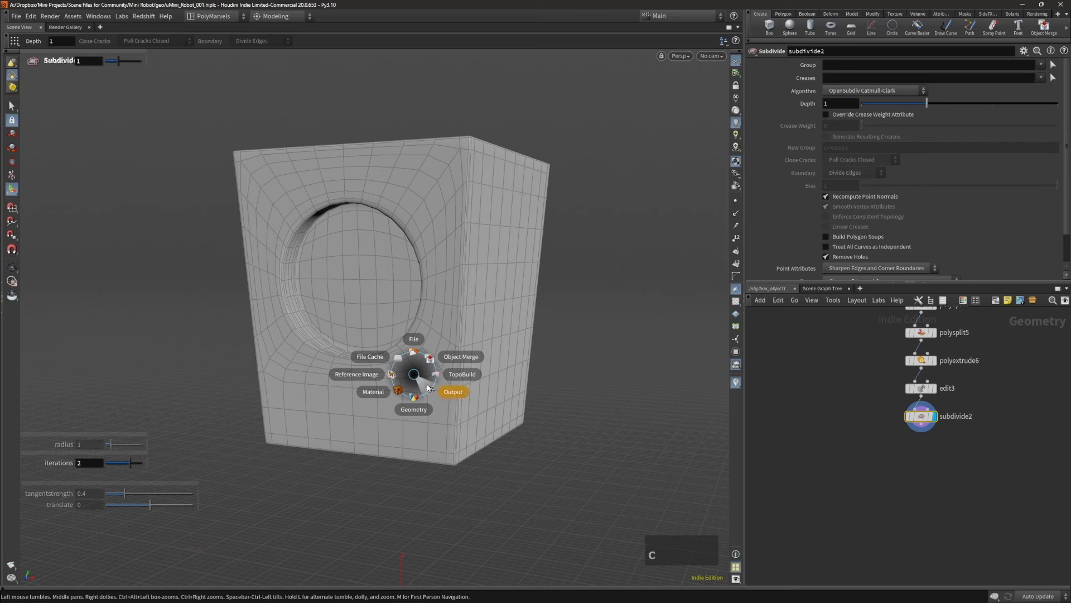
right_click(427, 387)
key("ctrl+z")
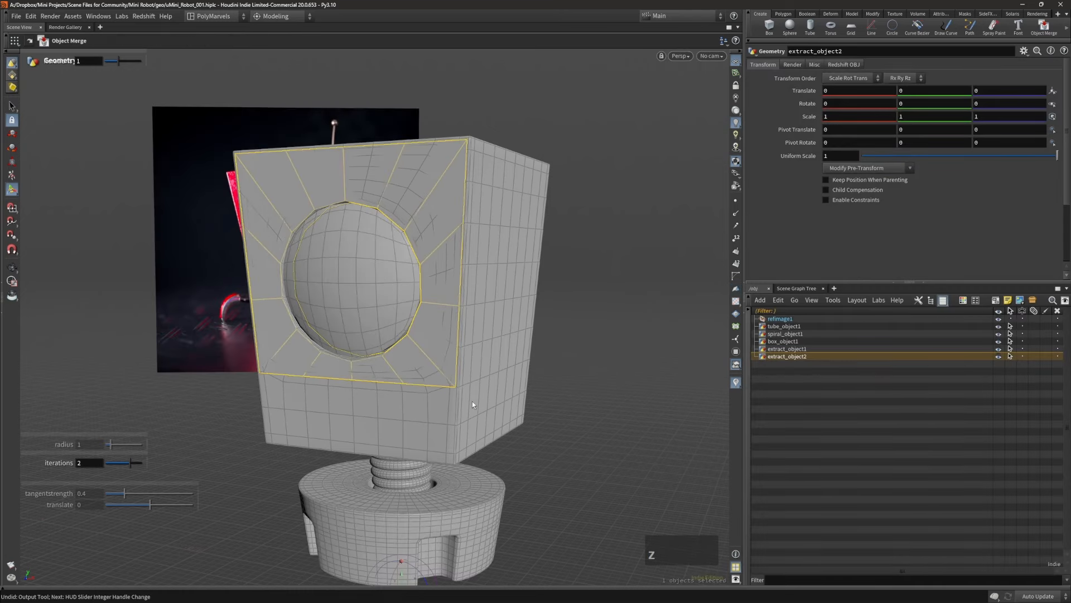
Step: Enter the head's box geometry again and append an Output node after subdivide2
left_click(500, 359)
key("v")
left_click(500, 393)
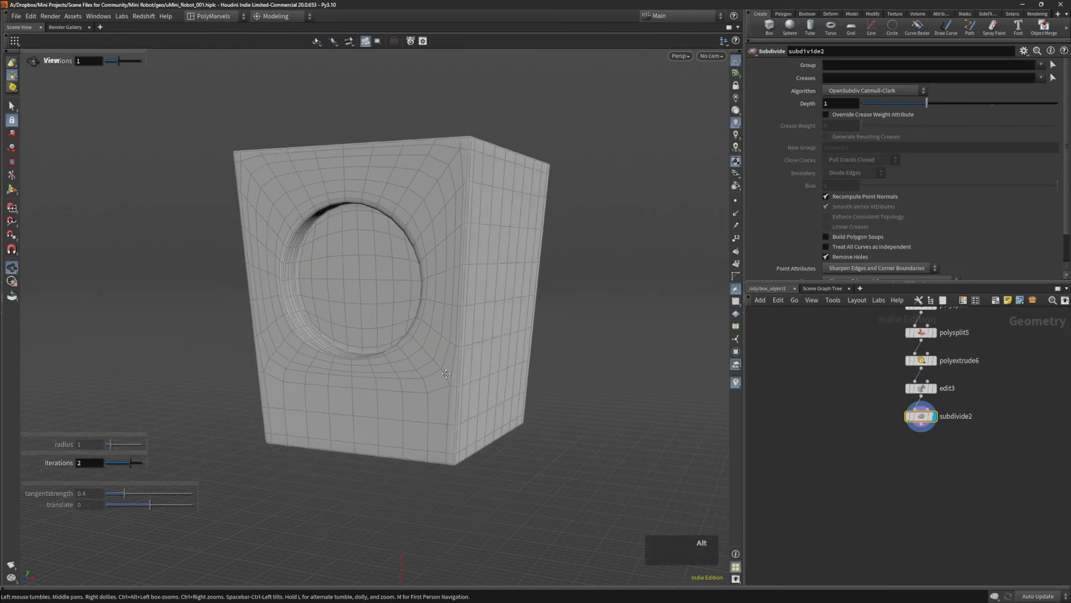
middle_click_drag(447, 375, 439, 360, "alt")
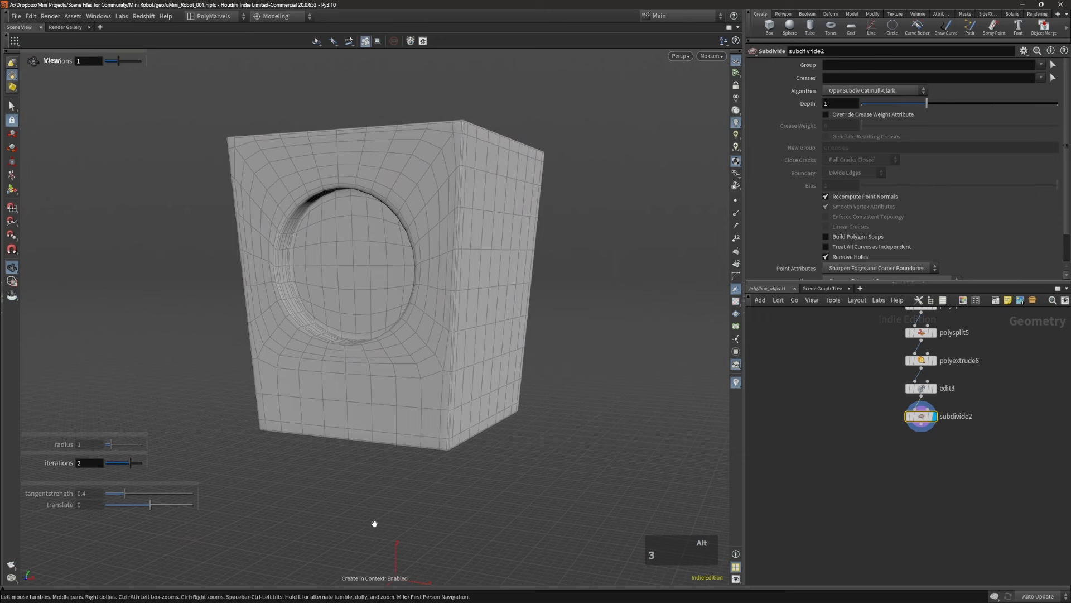
middle_click_drag(399, 359, 401, 367)
key("c")
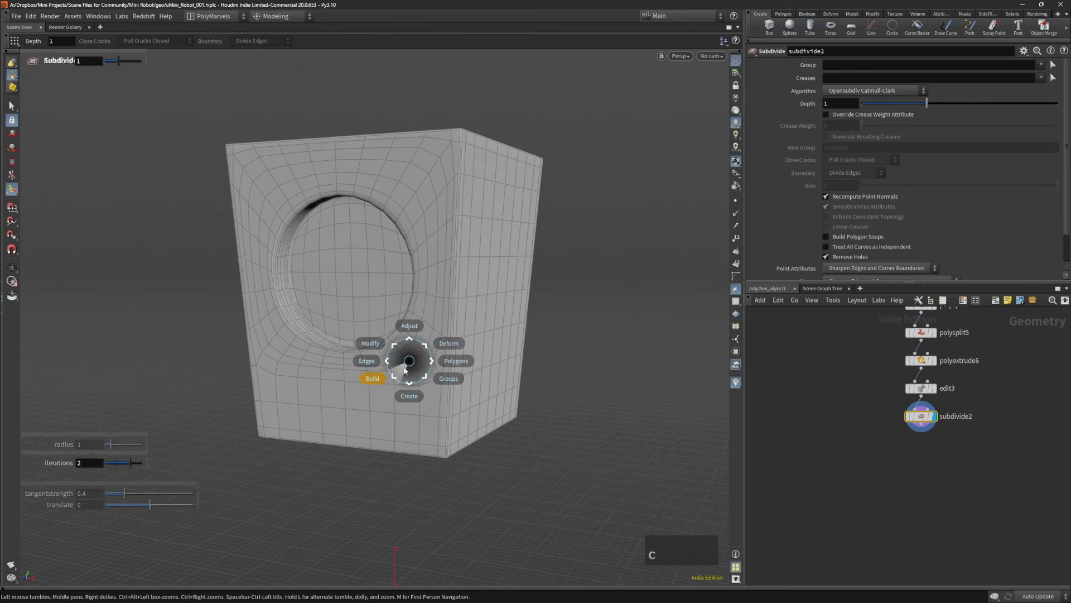
right_click(412, 381)
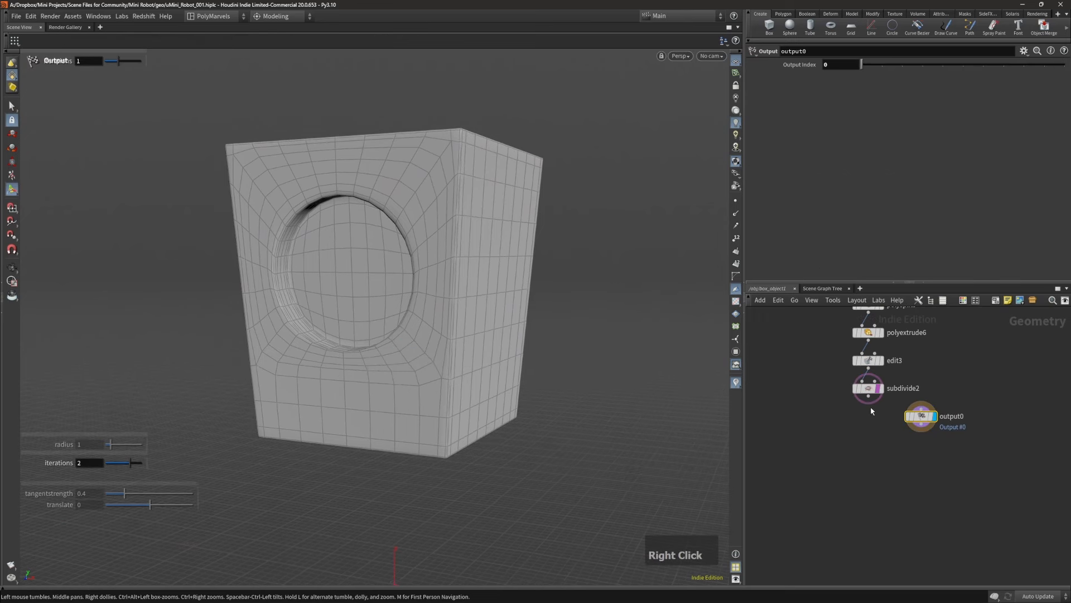
middle_click_drag(868, 440, 873, 569)
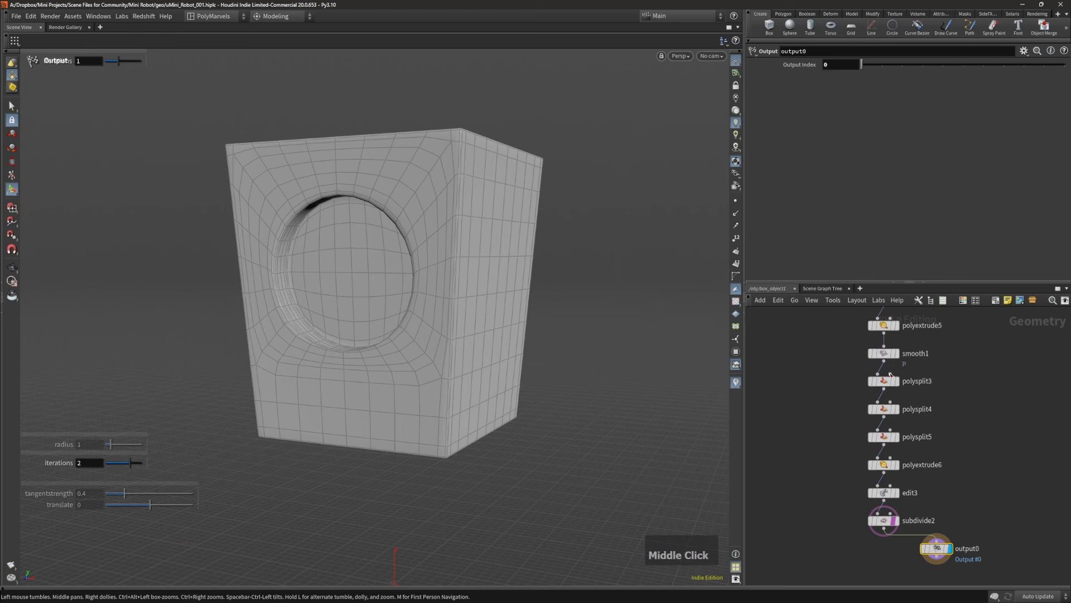
Step: Set the display to the smooth1 node in the head geometry, check the head at object level, and return to its network
left_click(889, 358)
key("r")
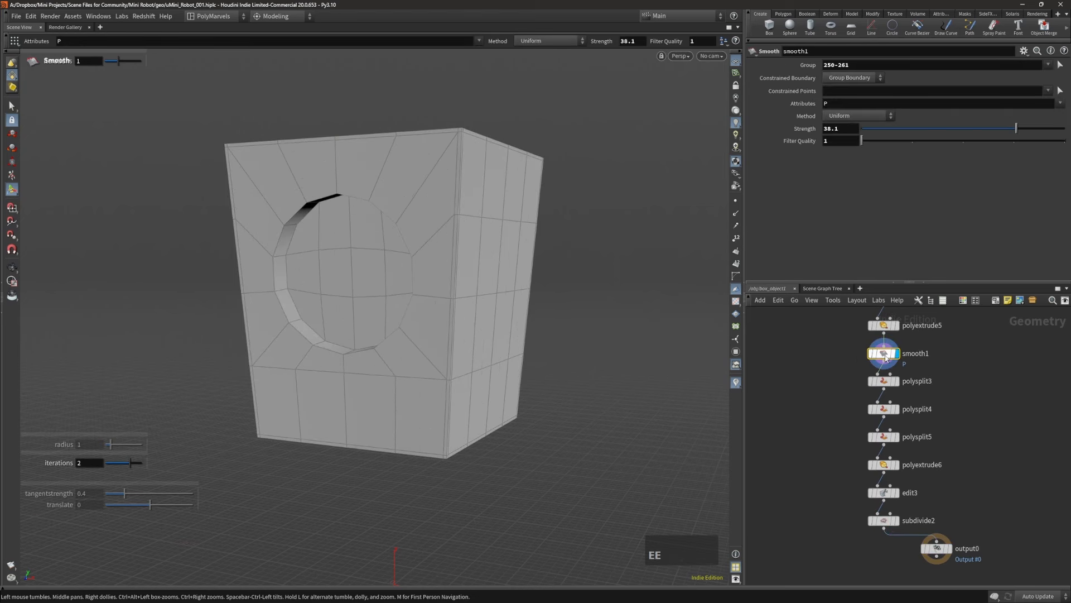
right_click(885, 358)
left_click(837, 353)
key("u")
right_click_drag(415, 312, 367, 308, "alt")
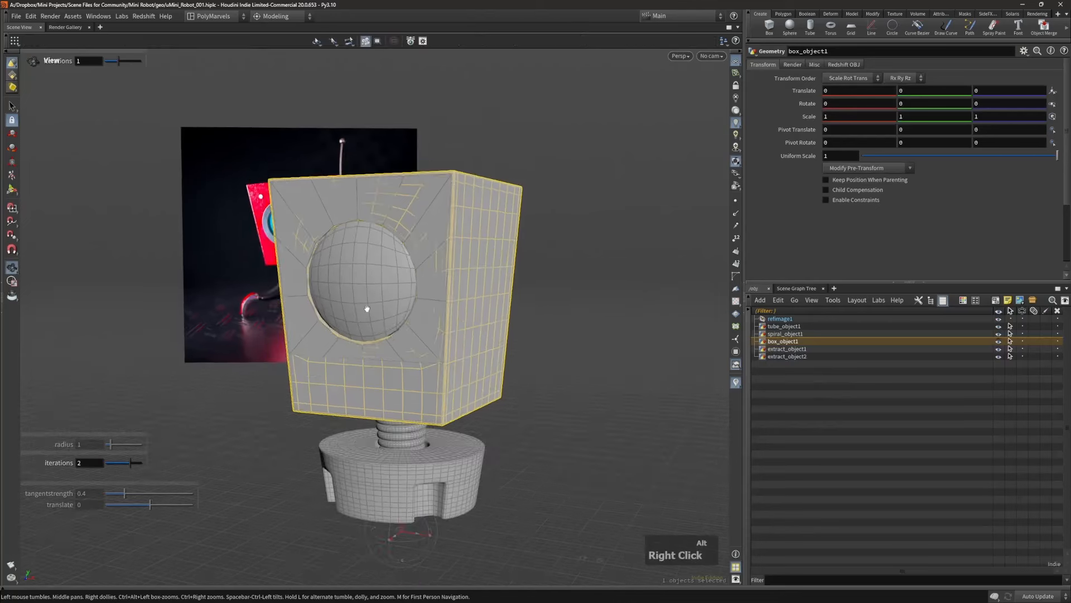
left_click(397, 292)
key("v")
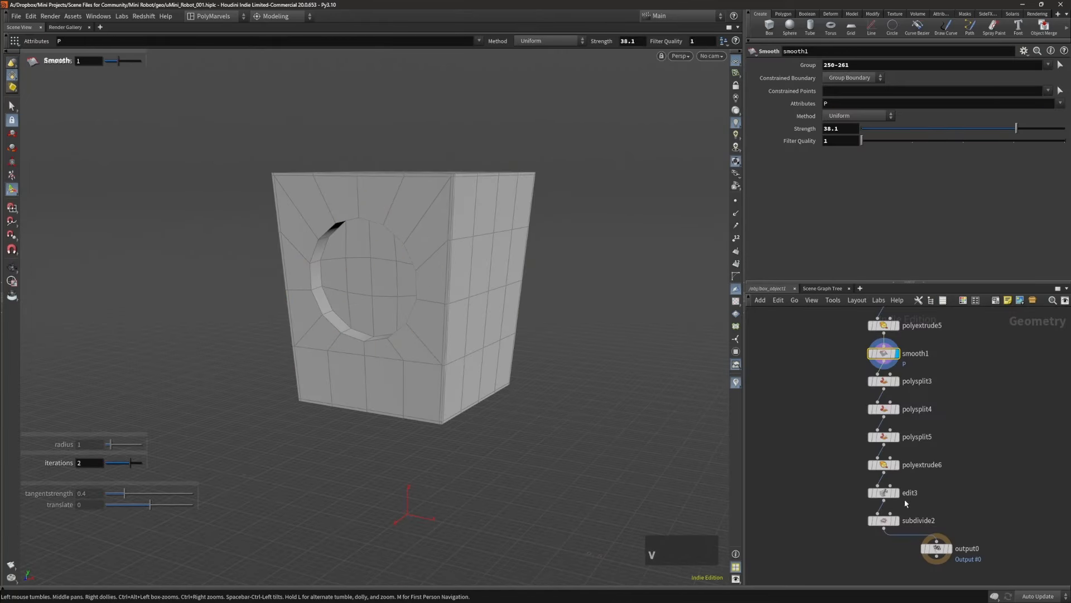
middle_click_drag(905, 503, 944, 532)
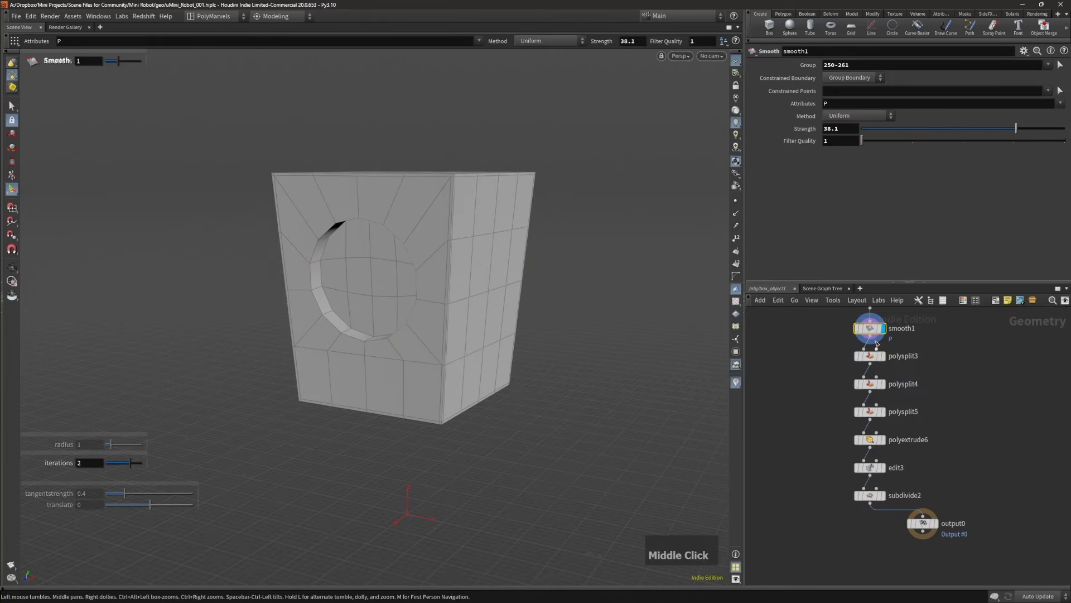
middle_click_drag(939, 354, 942, 372)
Step: Open the geometry of the extracted part around the eye recess and show the other objects alongside it
middle_click_drag(392, 246, 399, 274, "alt")
right_click_drag(398, 274, 423, 260, "alt")
key("s")
left_click(450, 208)
key("v")
left_click_drag(423, 260, 430, 225, "alt")
key("space")
key("space+y")
right_click_drag(430, 224, 410, 233, "alt")
middle_click_drag(410, 233, 439, 232, "alt")
Step: Select the edge loop around the round eye opening and convert it into a curve with Curve from Edges
key("3")
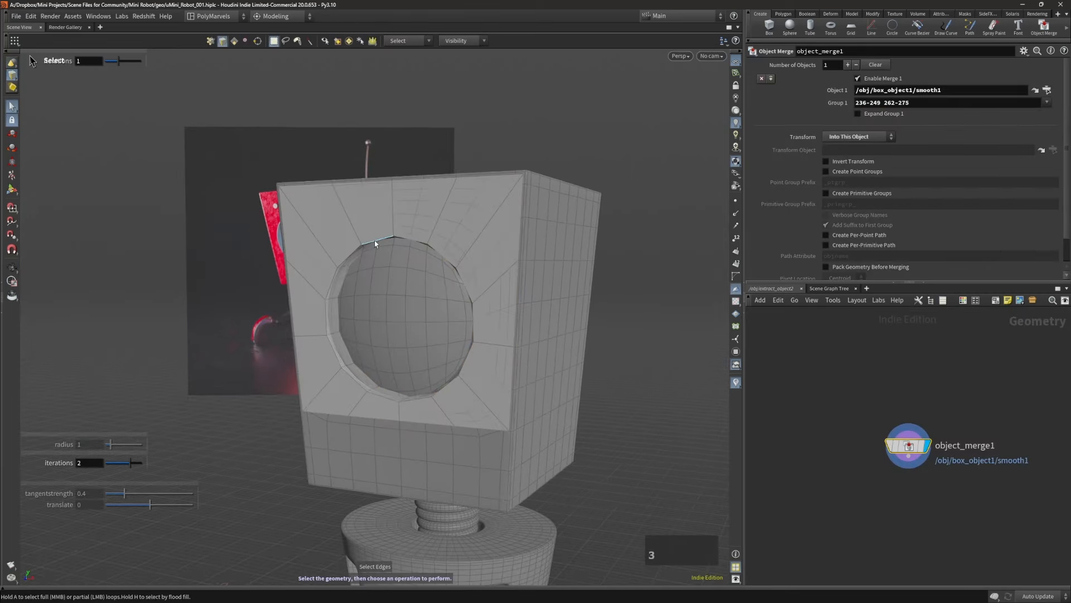
double_click(374, 240)
left_click_drag(375, 240, 390, 229, "alt")
key("c")
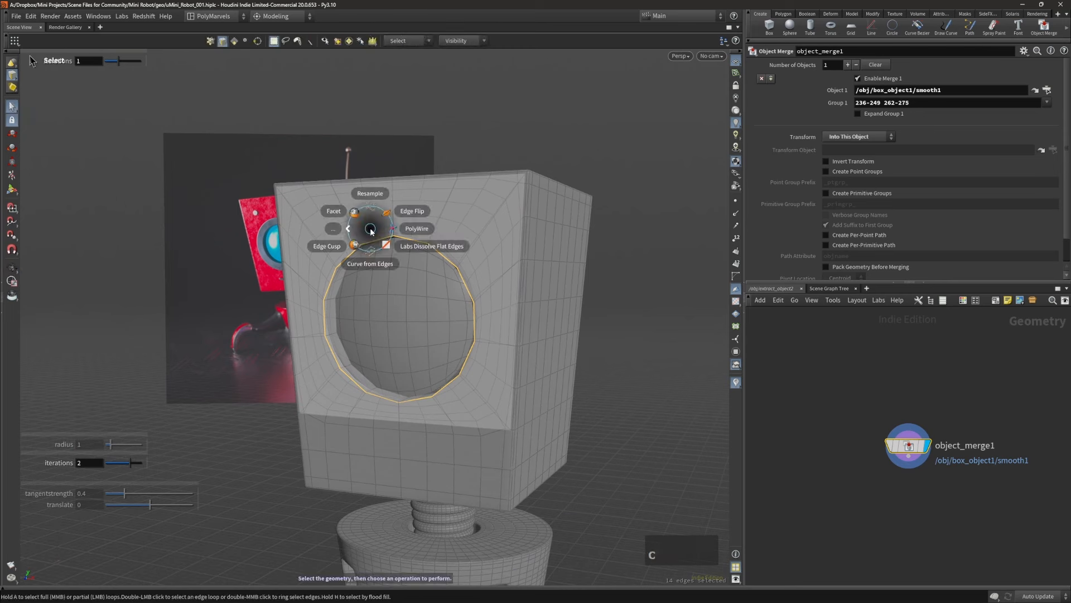
left_click(377, 255)
right_click(414, 256)
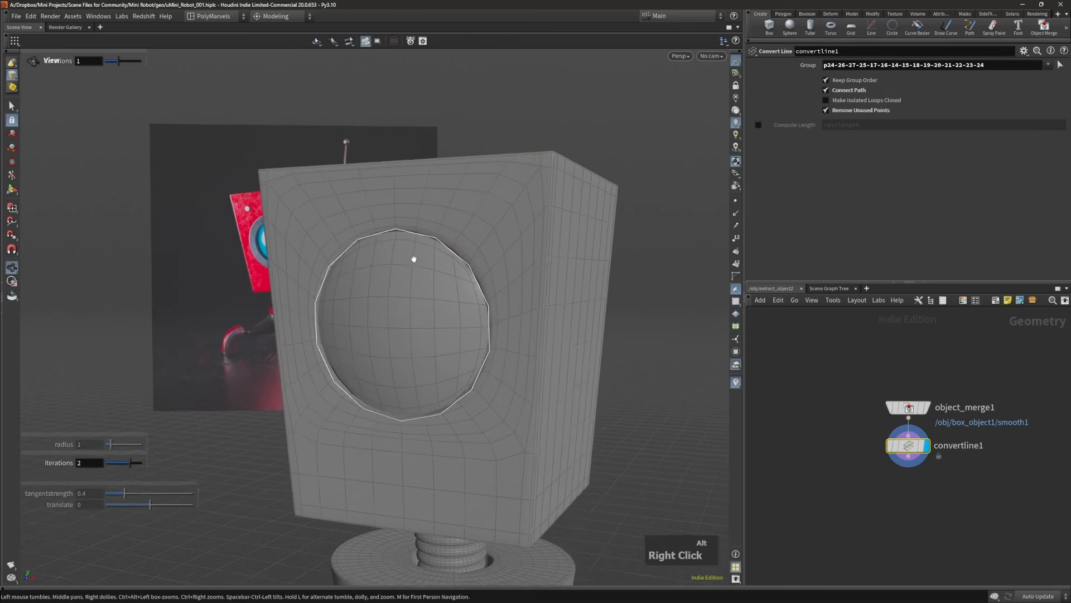
Step: Extrude the circular curve's edges outward by about 0.027 to form a flat ring around the lens
left_click_drag(414, 256, 458, 249, "alt")
right_click(441, 272)
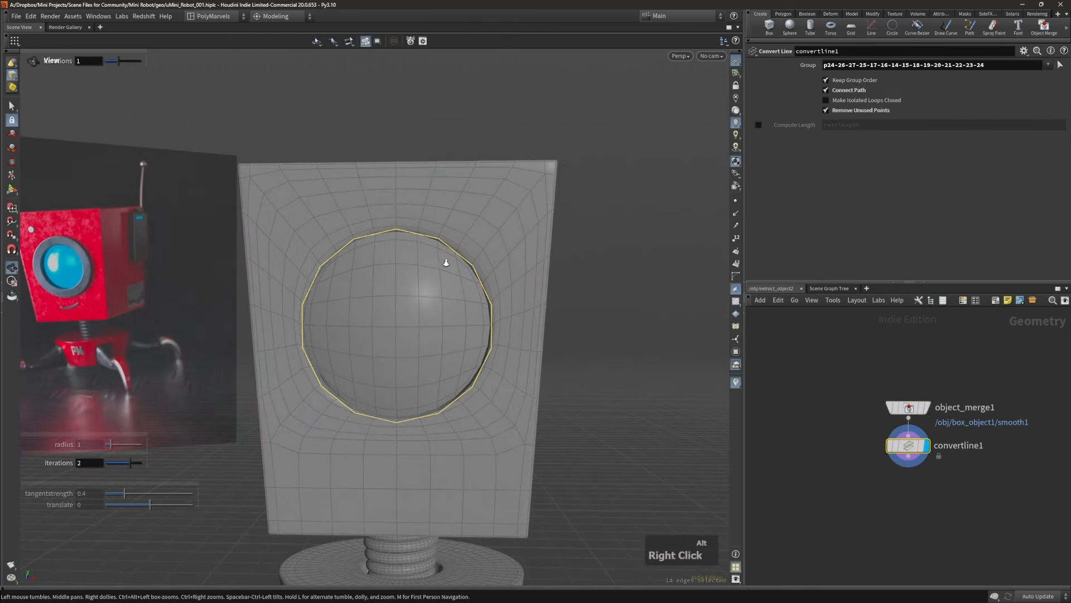
right_click_drag(444, 262, 459, 253, "alt")
key("e")
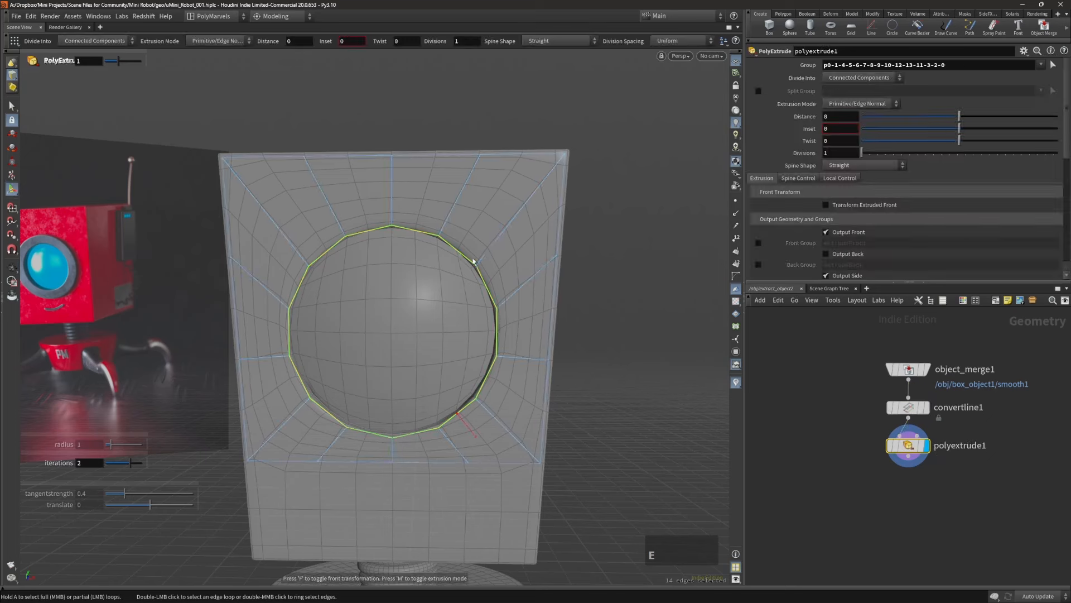
left_click_drag(493, 240, 648, 153)
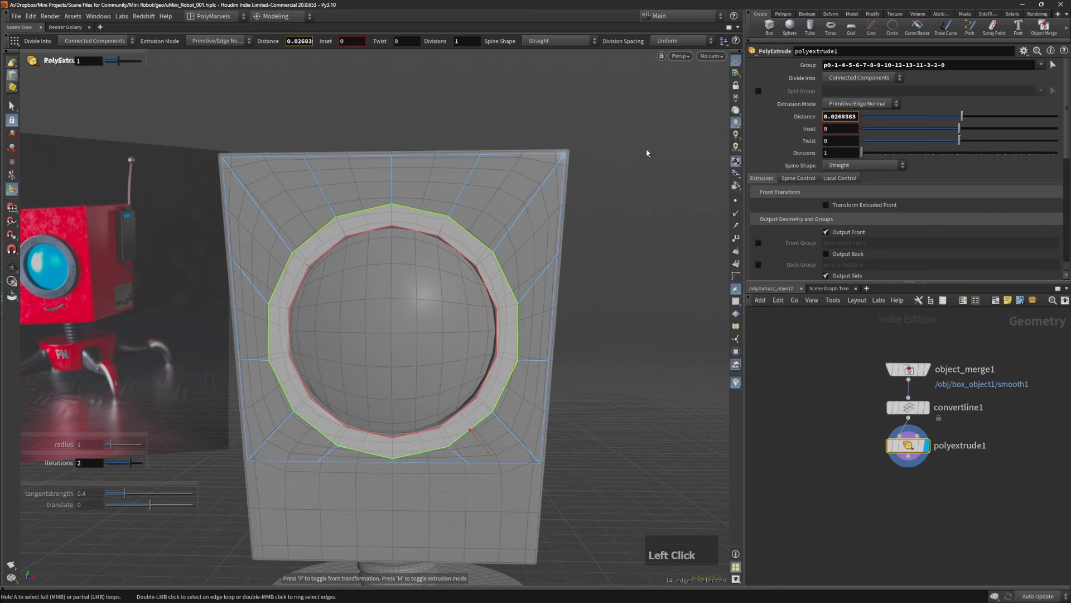
Step: Hide the other objects and extrude the ring's inner edge loop with Transform Extruded Front, translating it about -0.0038, -0.0059, 0.0015
key("y")
left_click_drag(461, 279, 343, 271, "alt")
key("3")
double_click(350, 251)
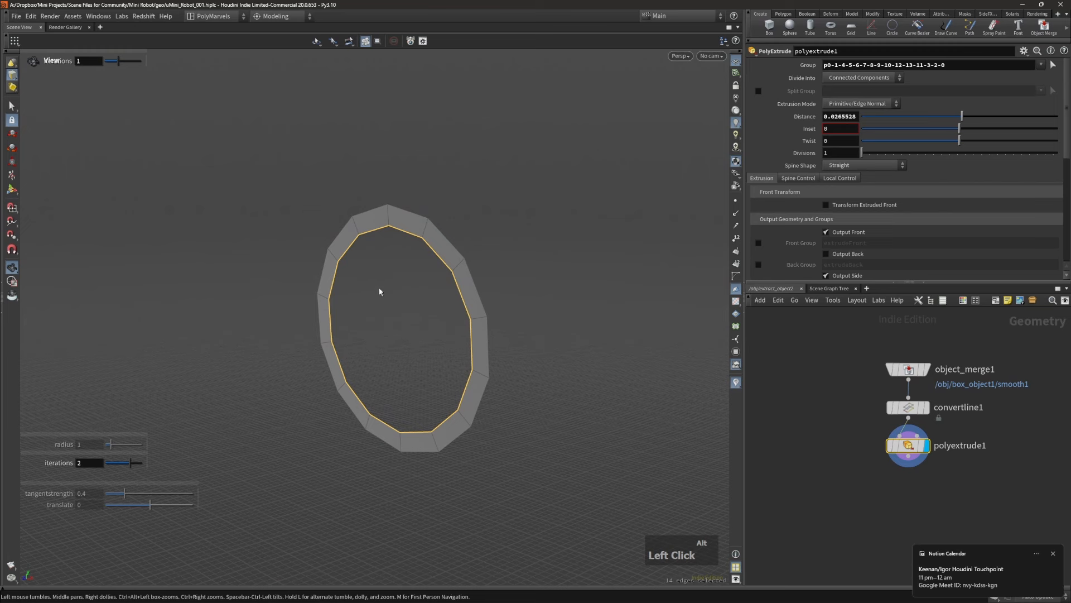
key("e")
key("f")
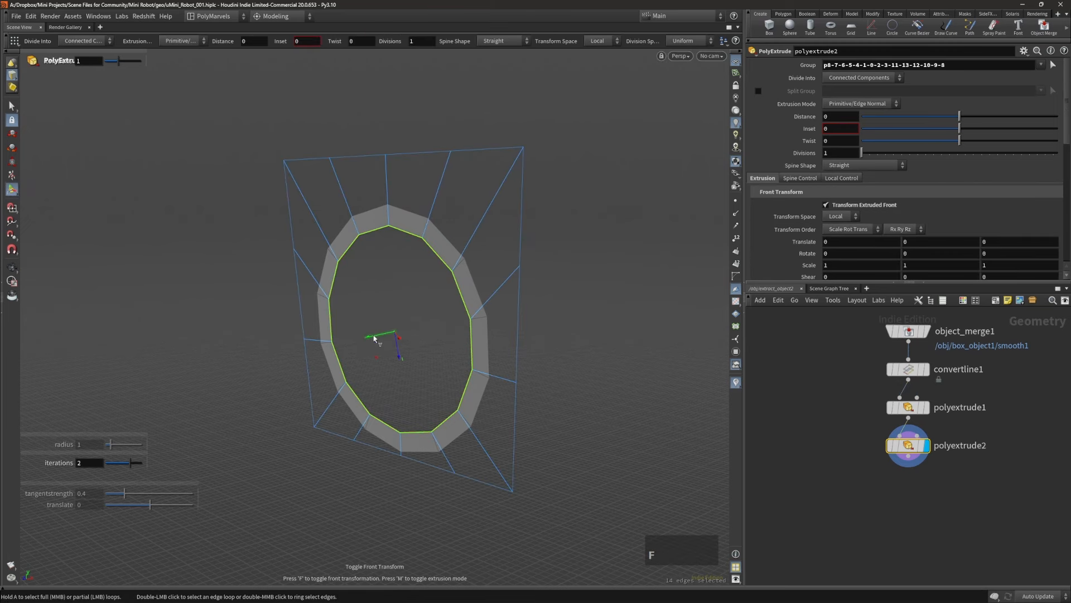
left_click_drag(376, 337, 379, 337)
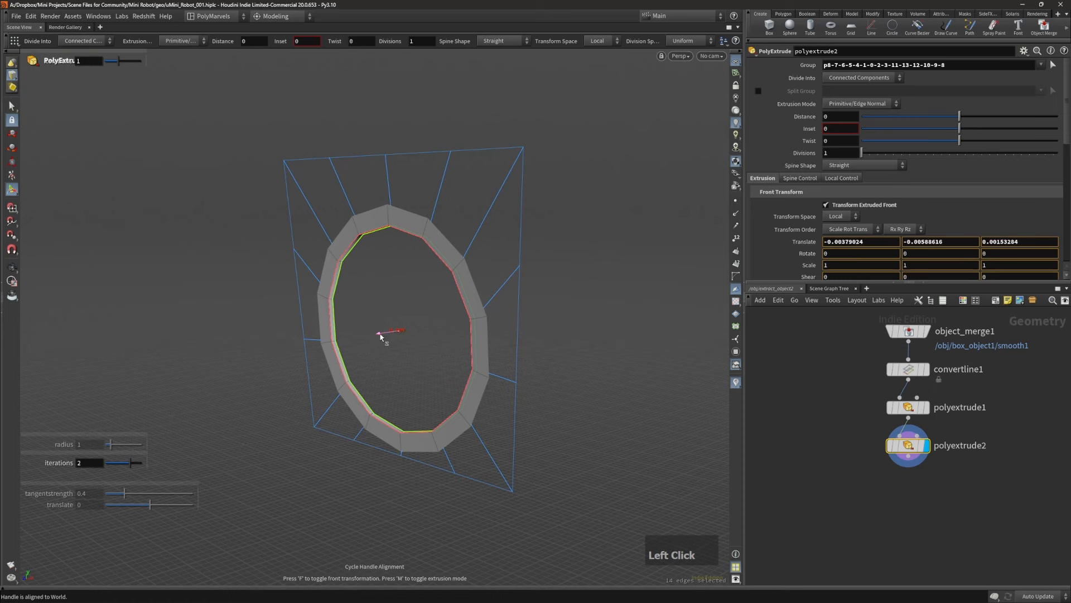
Step: Try another PolyExtrude on all of the ring's polygons and delete it
key("4")
key("n")
key("e")
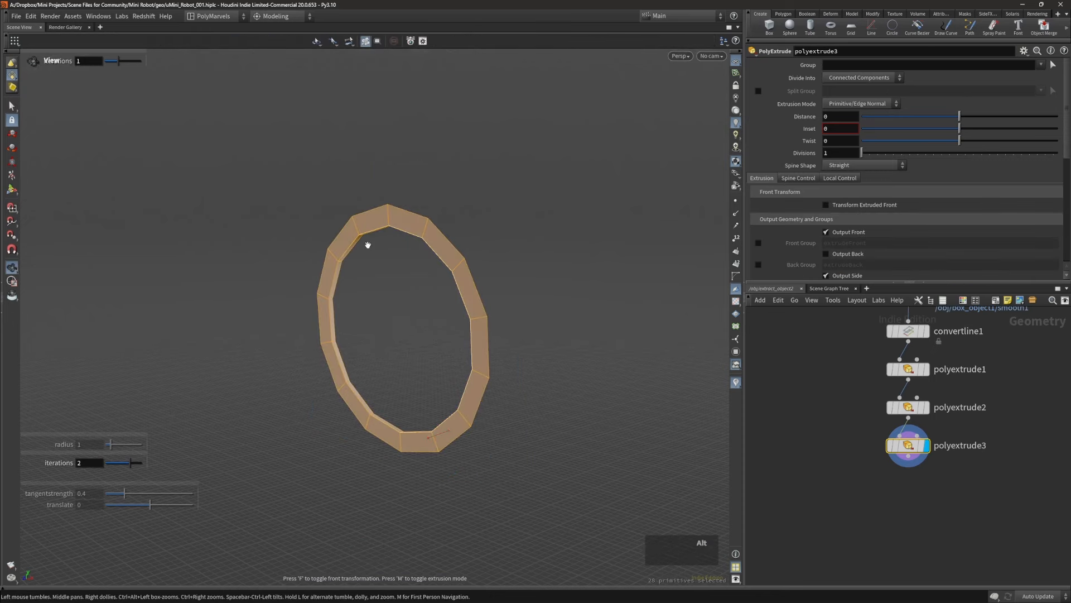
left_click_drag(368, 245, 529, 307, "alt")
right_click_drag(426, 246, 762, 136, "alt")
mouse_move(477, 220)
left_mouse_down("alt")
mouse_move(384, 222)
mouse_move(487, 198)
mouse_move(492, 210)
left_mouse_up("alt")
key("Delete")
Step: Lock the object_merge1 node that feeds the ring
left_click_drag(478, 279, 434, 291, "alt")
key("s")
middle_click_drag(836, 390, 831, 439, "alt")
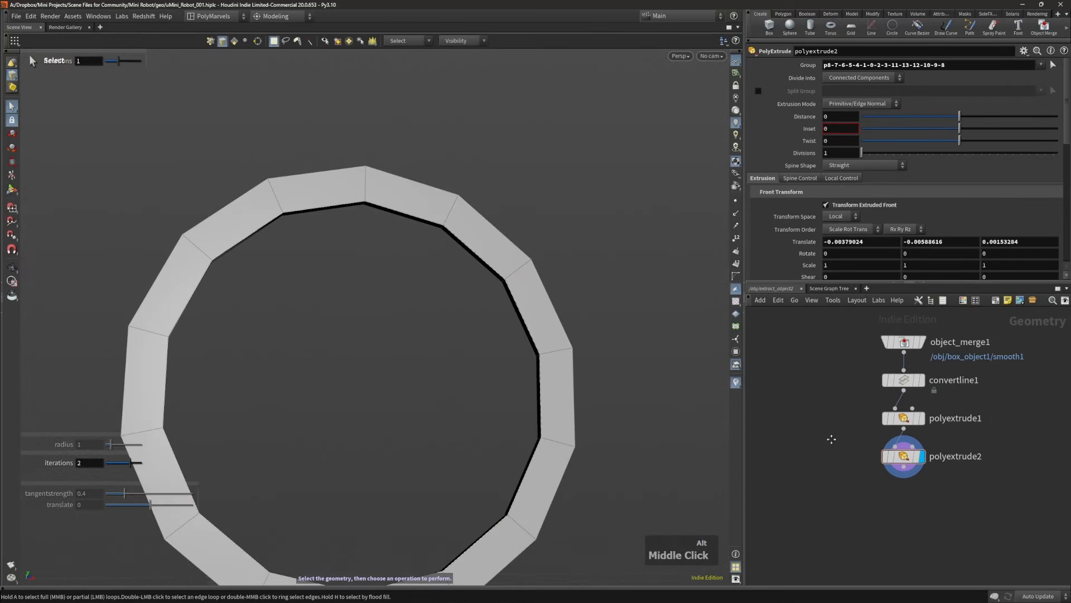
middle_click_drag(490, 277, 491, 283, "alt")
left_click_drag(491, 283, 500, 307, "alt")
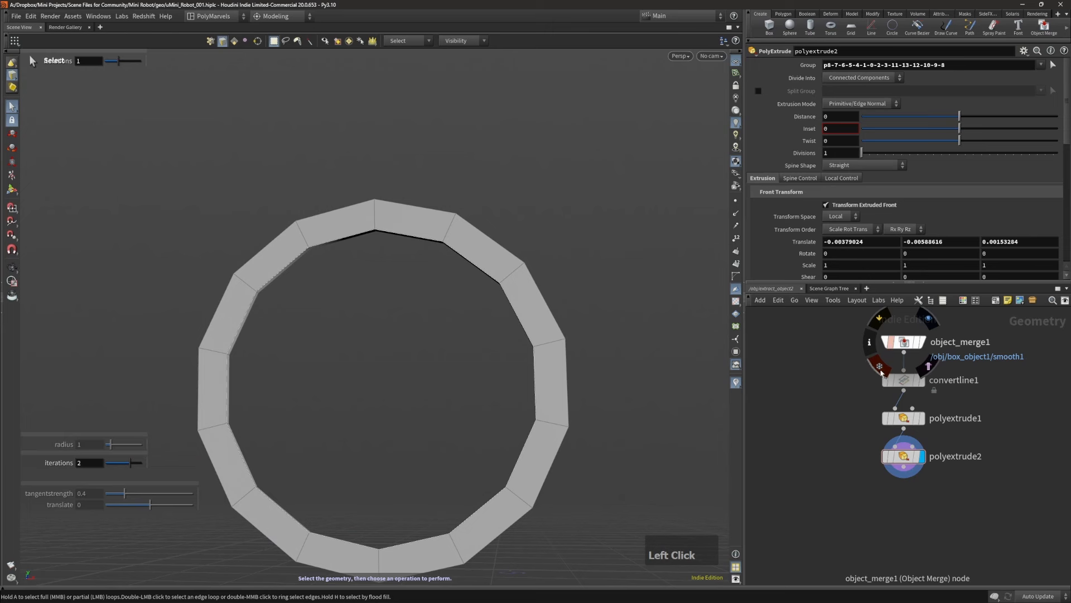
left_click(881, 373)
Step: Try dissolving the ring's inner edge loop and undo the dissolve
left_click_drag(485, 231, 438, 262, "alt")
key("3")
key("Delete")
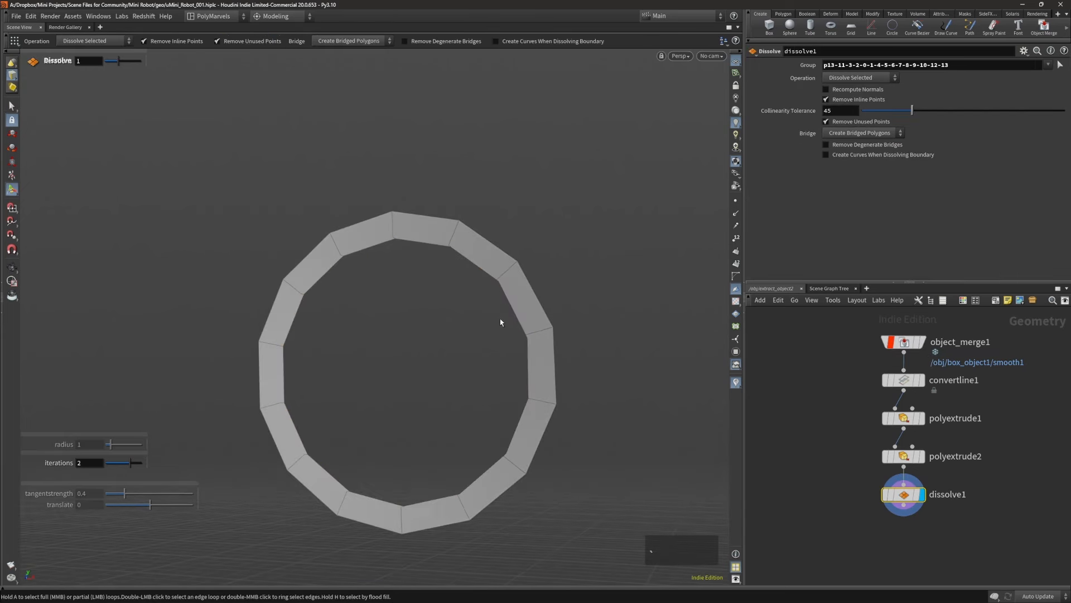
left_click_drag(500, 318, 483, 242, "alt")
key("ctrl+z")
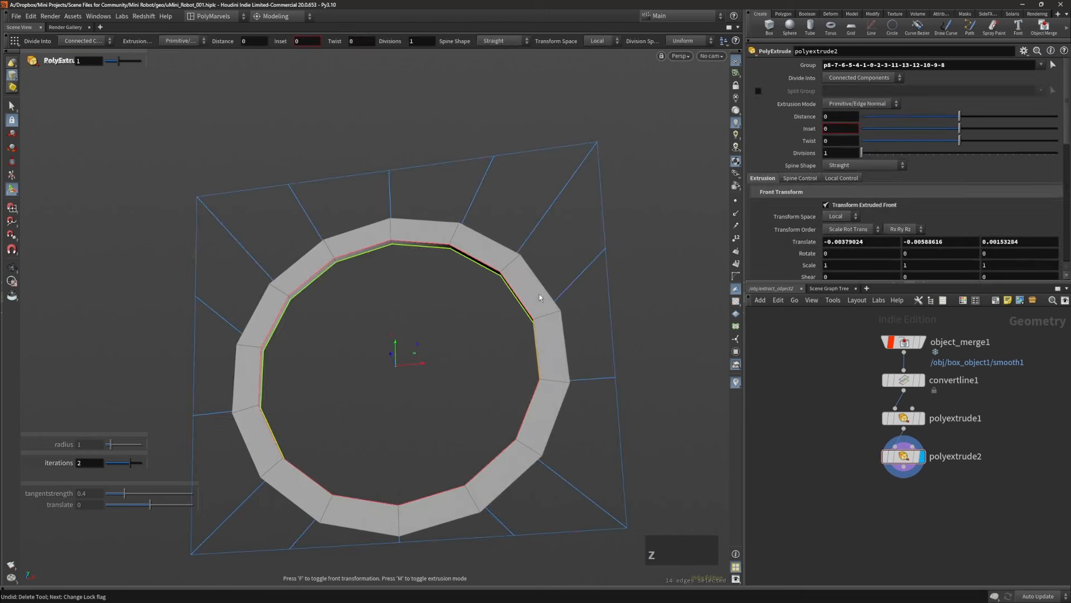
Step: Select all of the ring's polygons, try hiding them with a Visibility node, and remove that node
left_click_drag(538, 294, 508, 302, "alt")
left_click(905, 383)
right_click_drag(544, 203, 696, 170, "alt")
left_click_drag(424, 223, 332, 228, "alt")
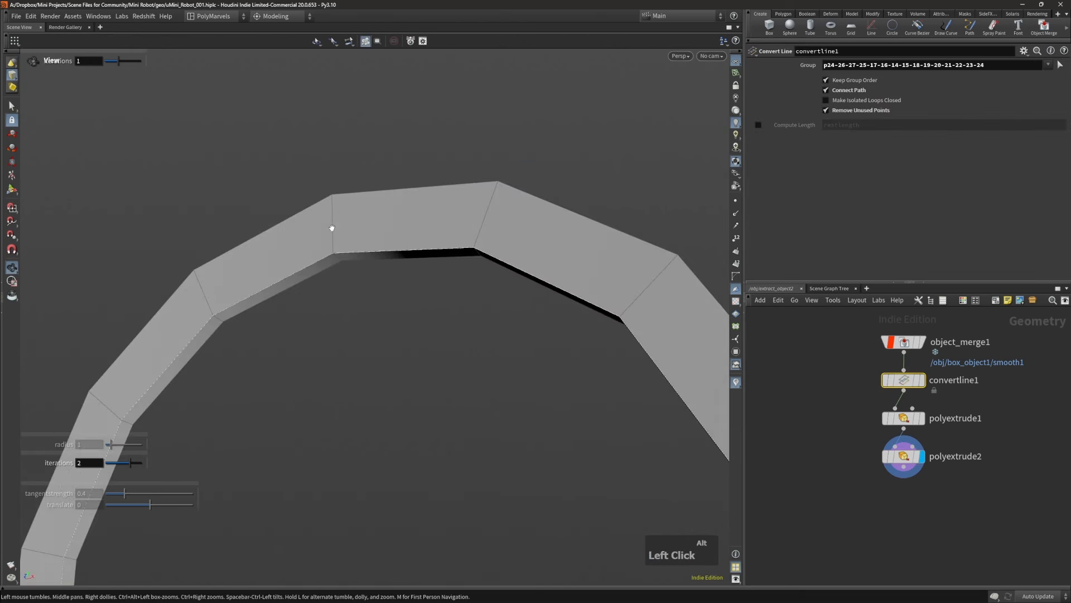
key("s")
double_click(342, 255)
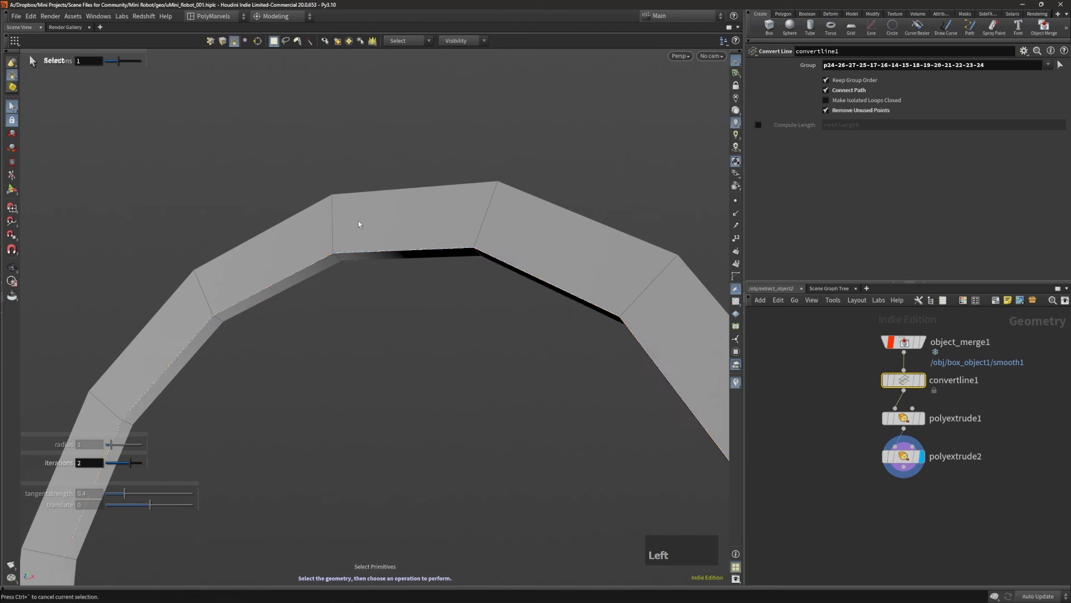
double_click(308, 241)
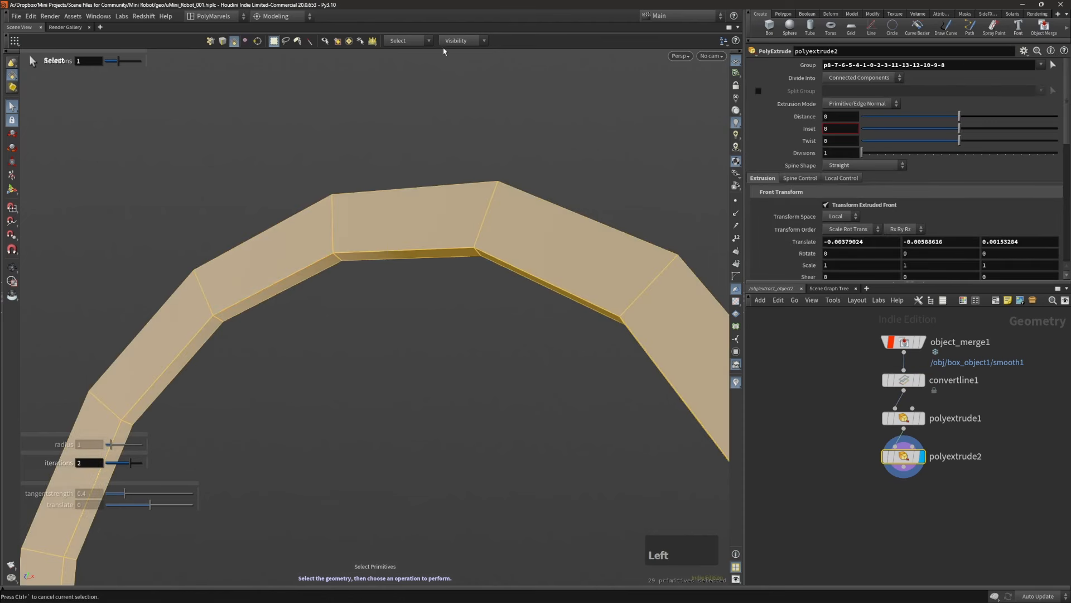
left_click(467, 40)
left_click(480, 52)
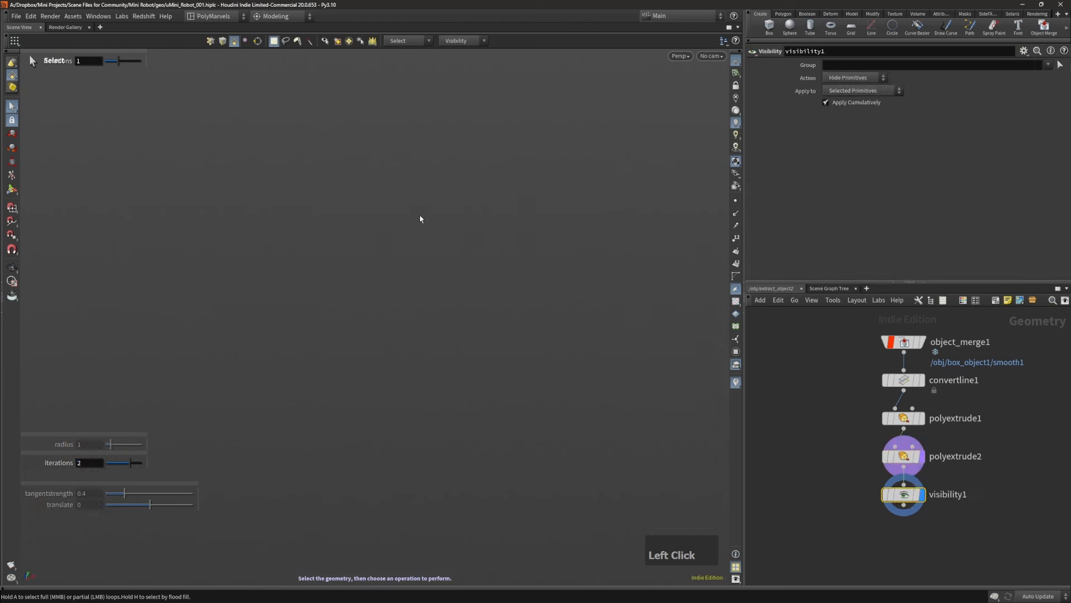
right_click_drag(423, 219, 369, 218, "alt")
key("alt+grave")
right_click_drag(385, 274, 307, 308, "alt")
middle_click_drag(486, 254, 464, 237, "alt")
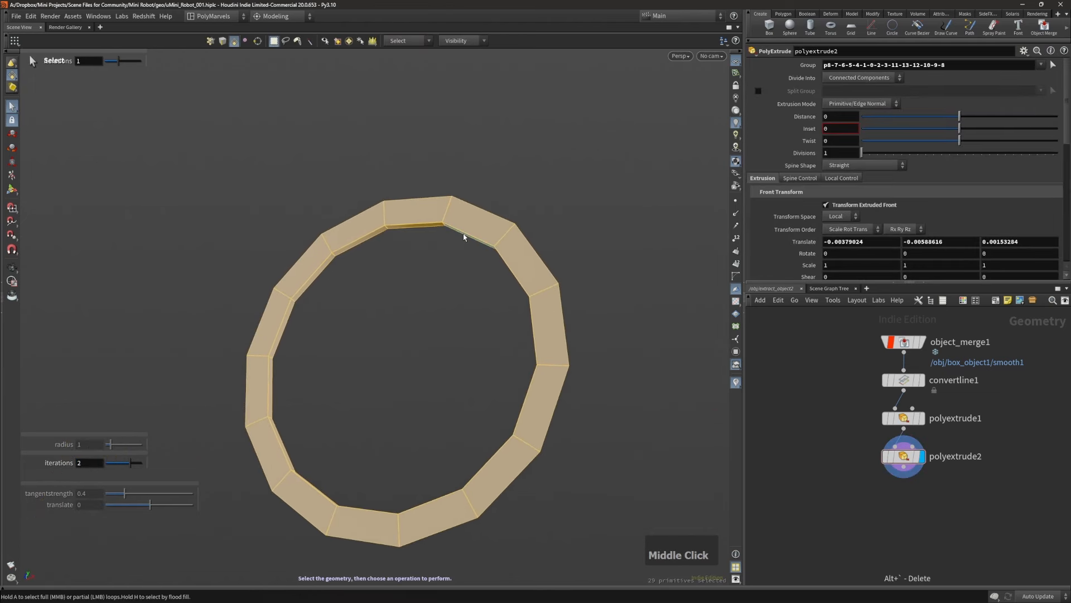
Step: Save the scene as uMini_Robot_002.hiplc and ignore future Python callback errors
left_click(16, 17)
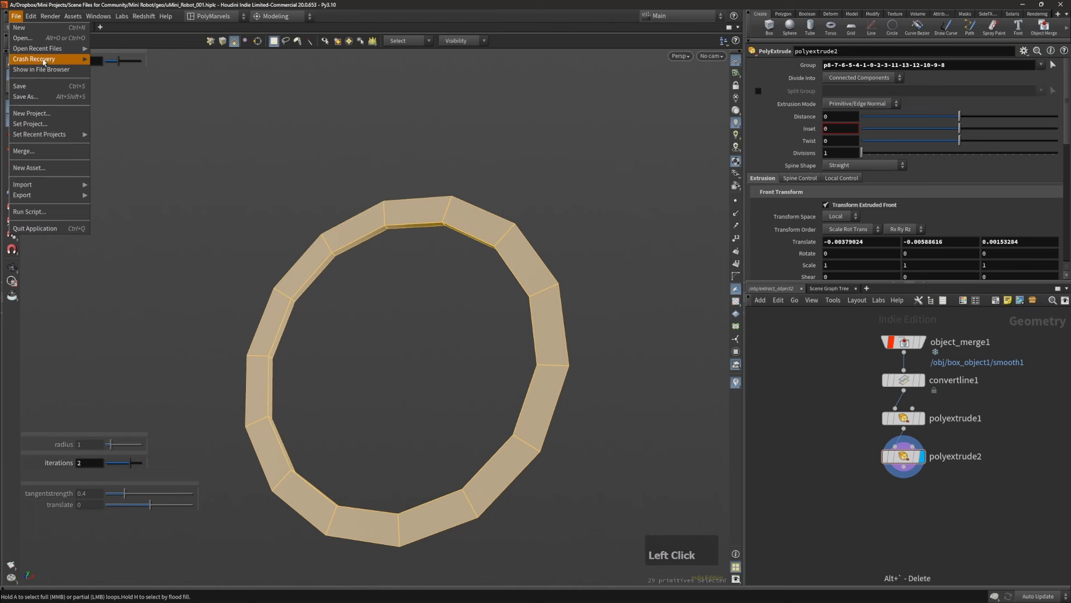
left_click(48, 97)
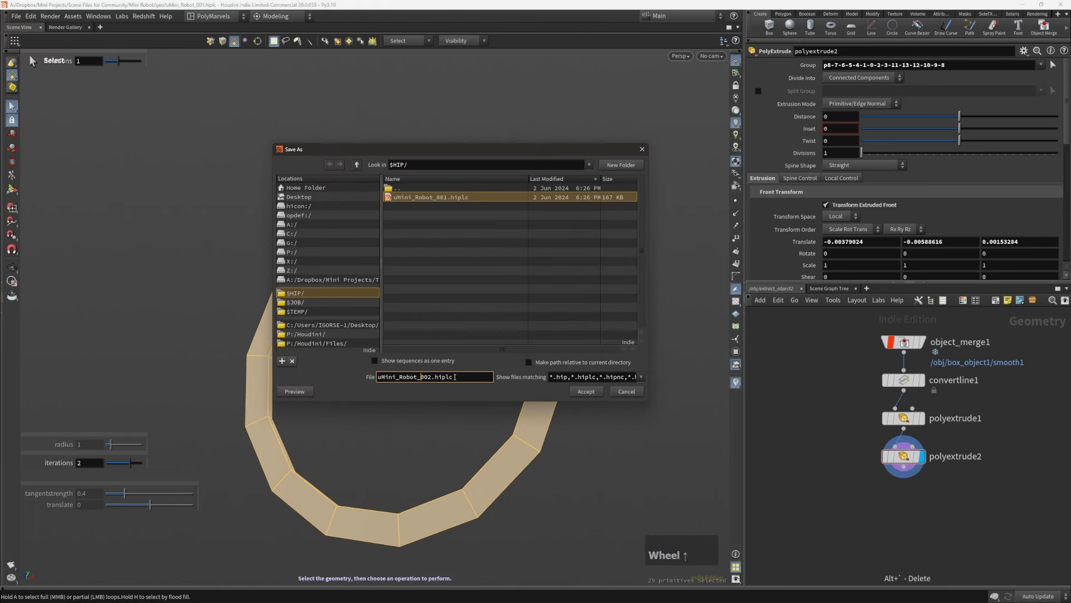
left_click(587, 391)
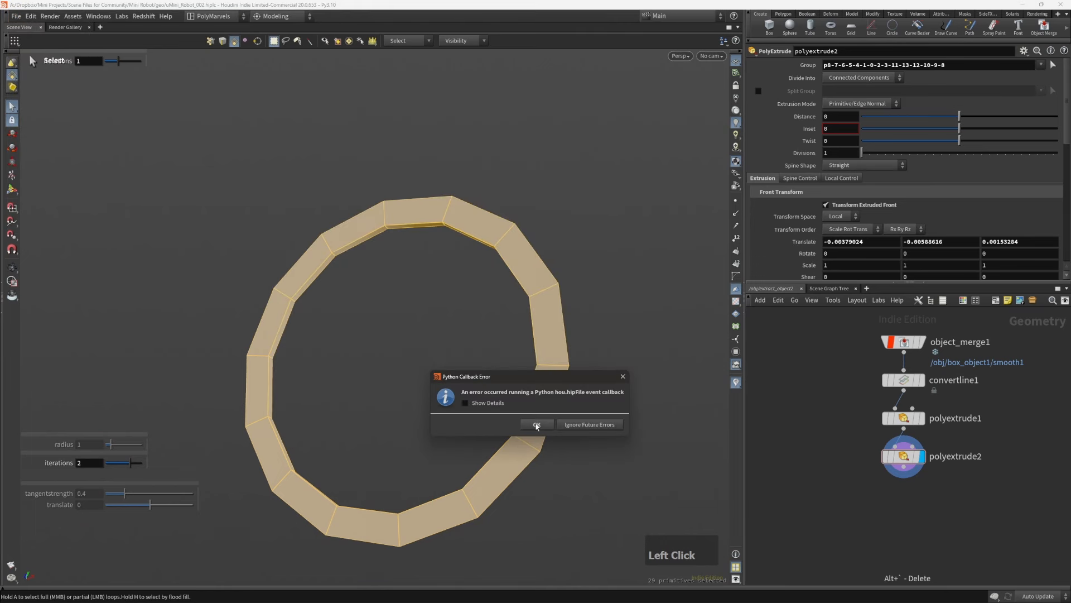
left_click(575, 425)
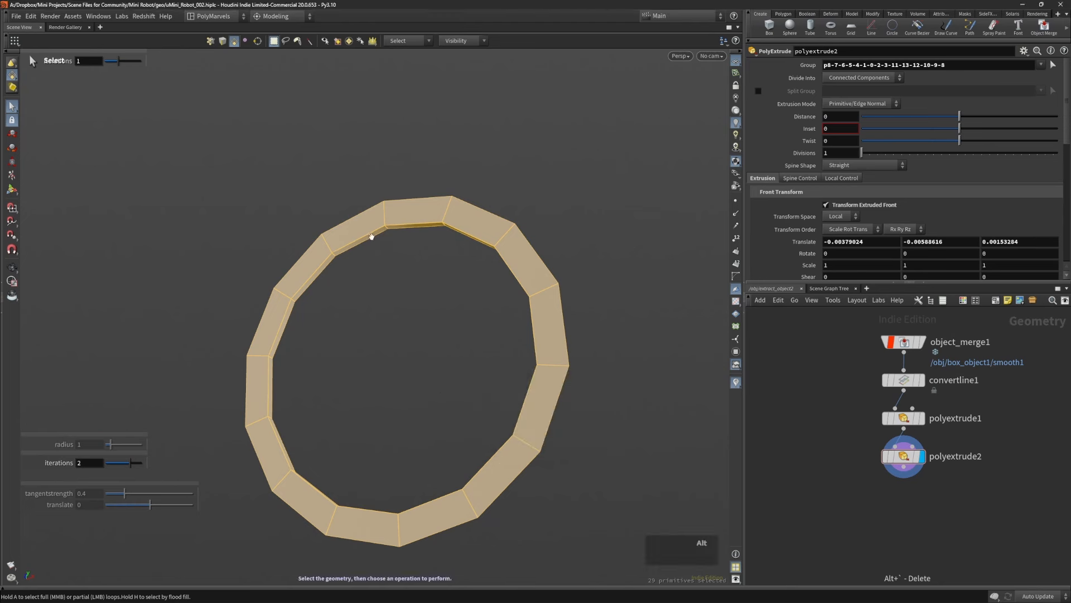
Step: Delete the ring's second extrusion, polyextrude2, keeping only the flat ring
key("Escape")
left_click_drag(370, 234, 371, 266)
right_click_drag(371, 265, 396, 241, "alt")
key("s")
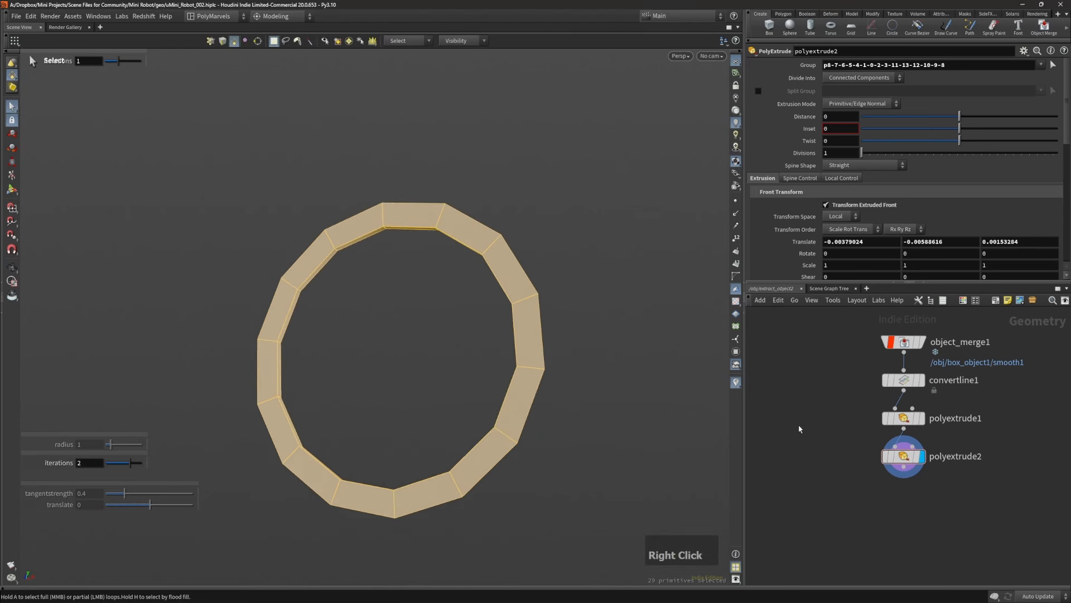
key("alt+grave")
Step: Extrude all of the flat ring's polygons forward by about 0.015 and enable Output Back
double_click(370, 239)
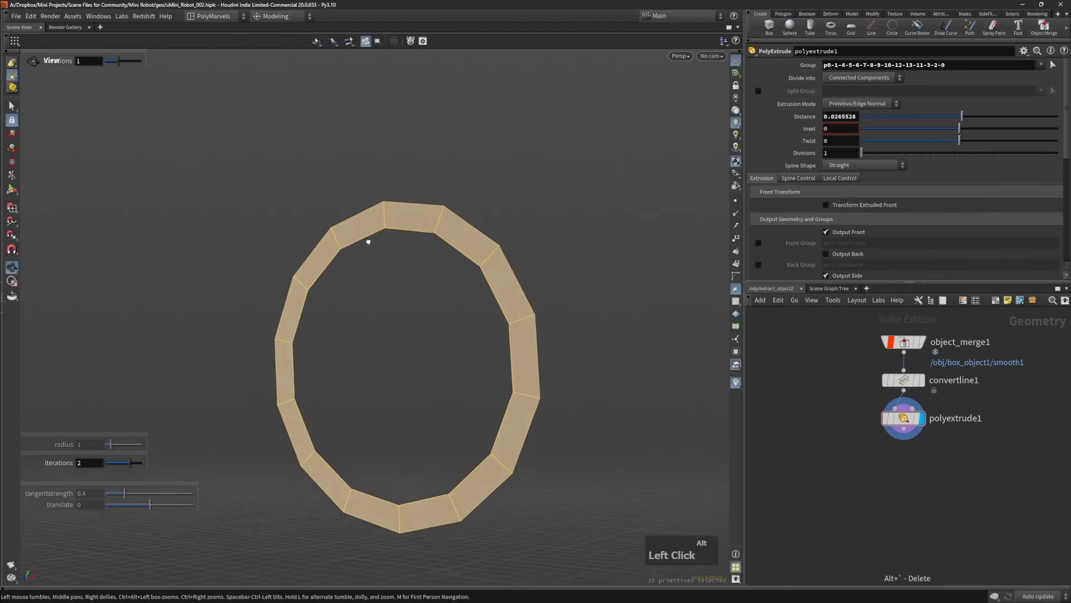
left_click_drag(371, 240, 404, 325, "alt")
key("space")
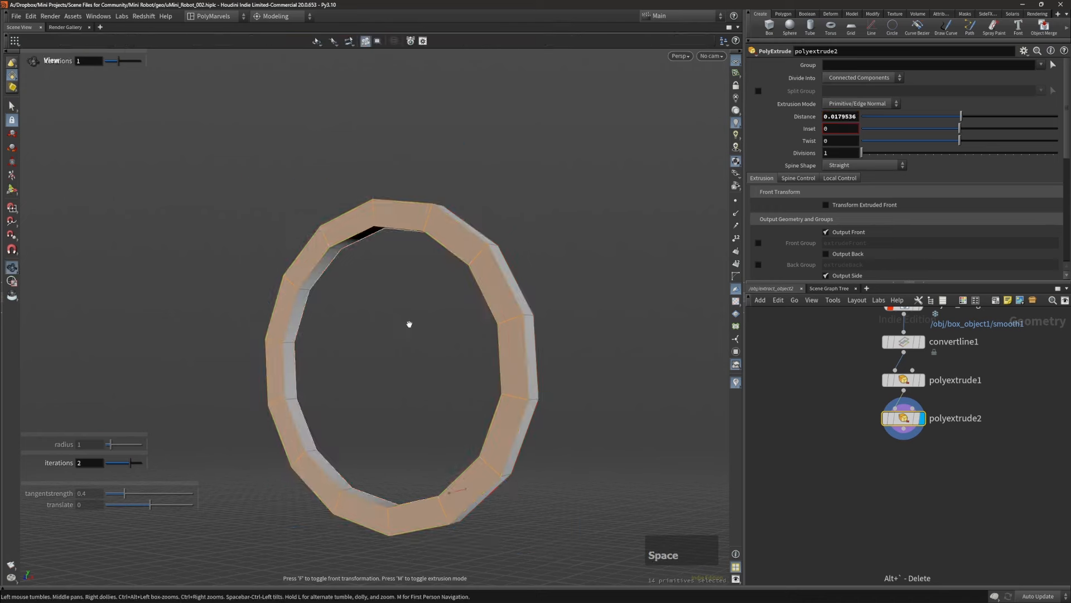
right_click_drag(409, 323, 526, 297, "alt")
left_click_drag(527, 297, 567, 313, "alt")
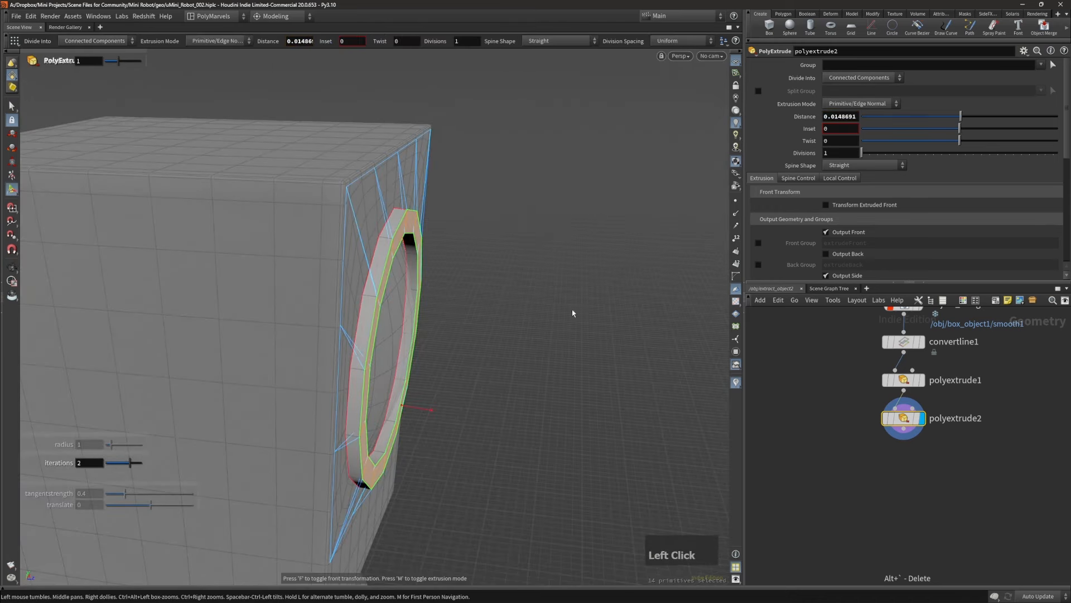
left_click(836, 258)
Step: Bevel all of the ring's polygons with PolyBevel at a distance of about 0.0048 and 2 divisions
left_click_drag(440, 249, 248, 236, "alt")
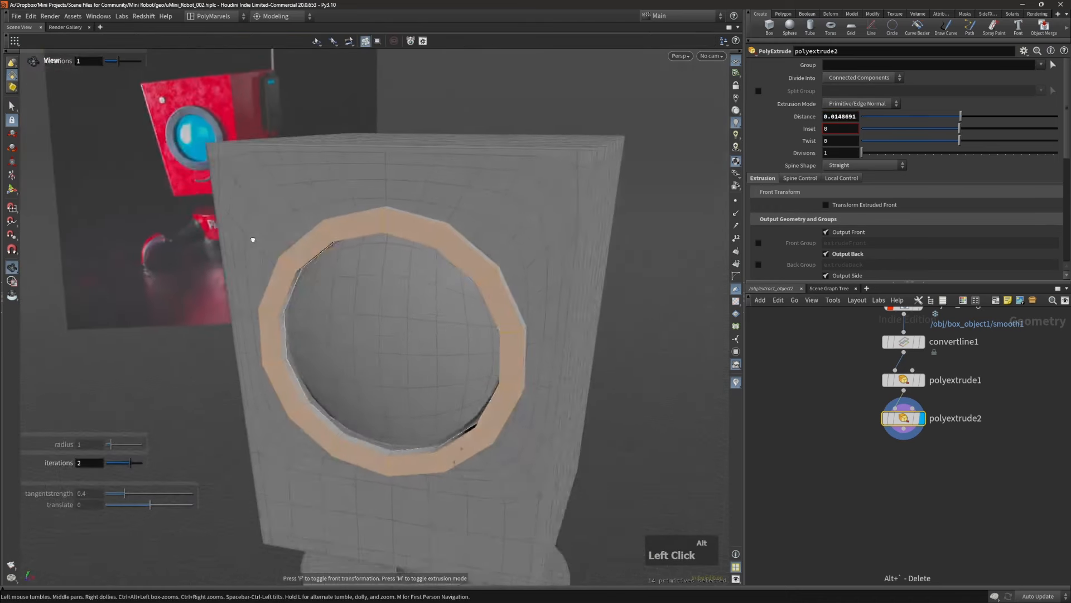
middle_click_drag(249, 237, 226, 214)
right_click_drag(227, 214, 368, 258, "alt")
middle_click_drag(368, 258, 390, 256, "alt")
left_click_drag(390, 256, 391, 268, "alt")
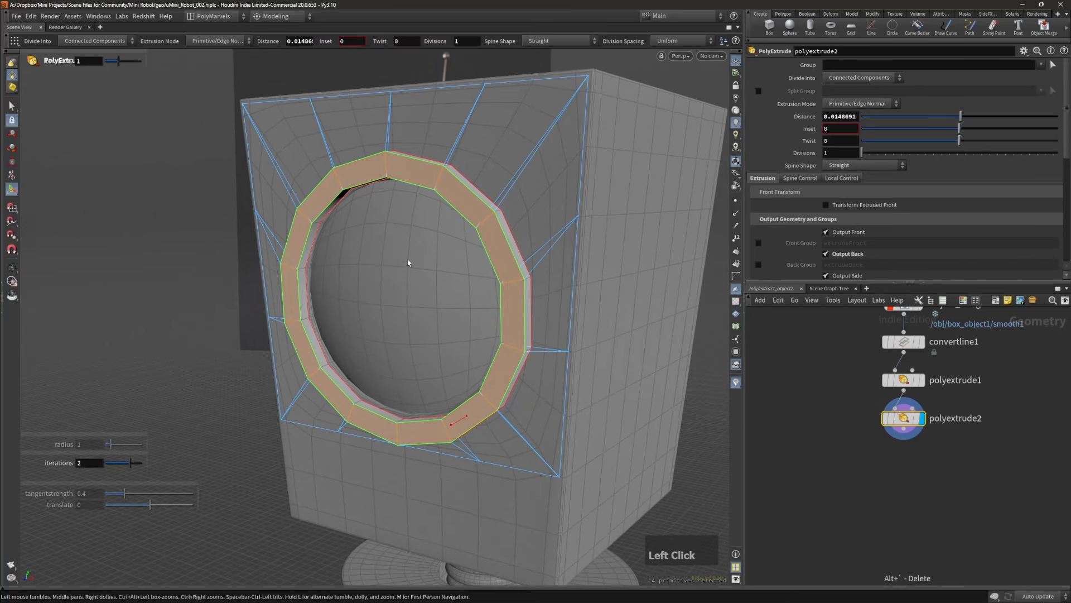
key("s")
key("n")
left_click_drag(408, 263, 395, 250, "alt")
right_click_drag(395, 250, 442, 216, "alt")
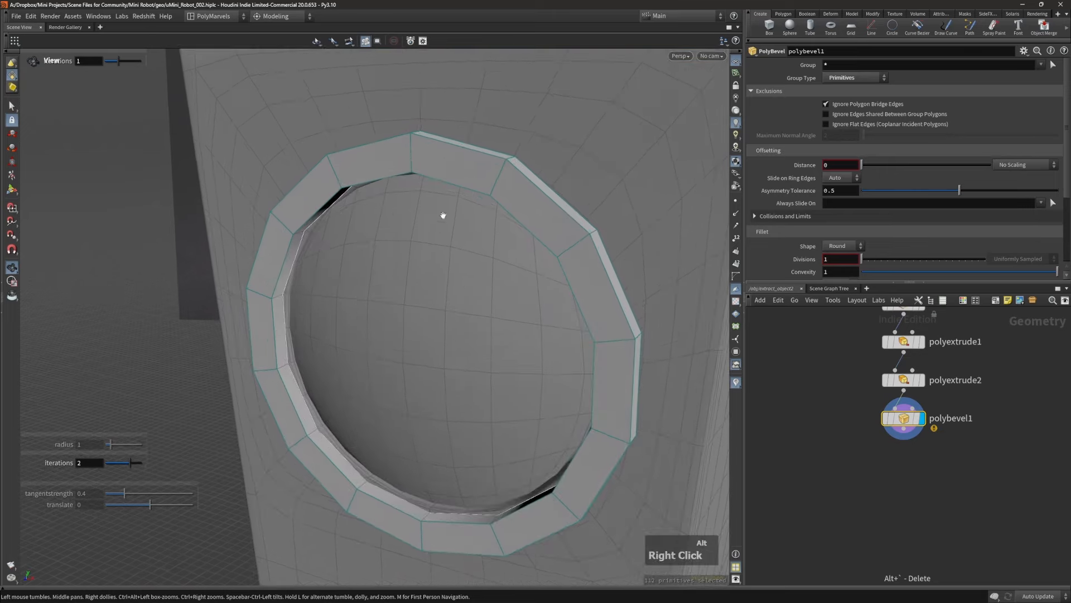
left_click(390, 219)
left_click_drag(403, 209, 402, 210)
scroll(402, 210, "up", 1)
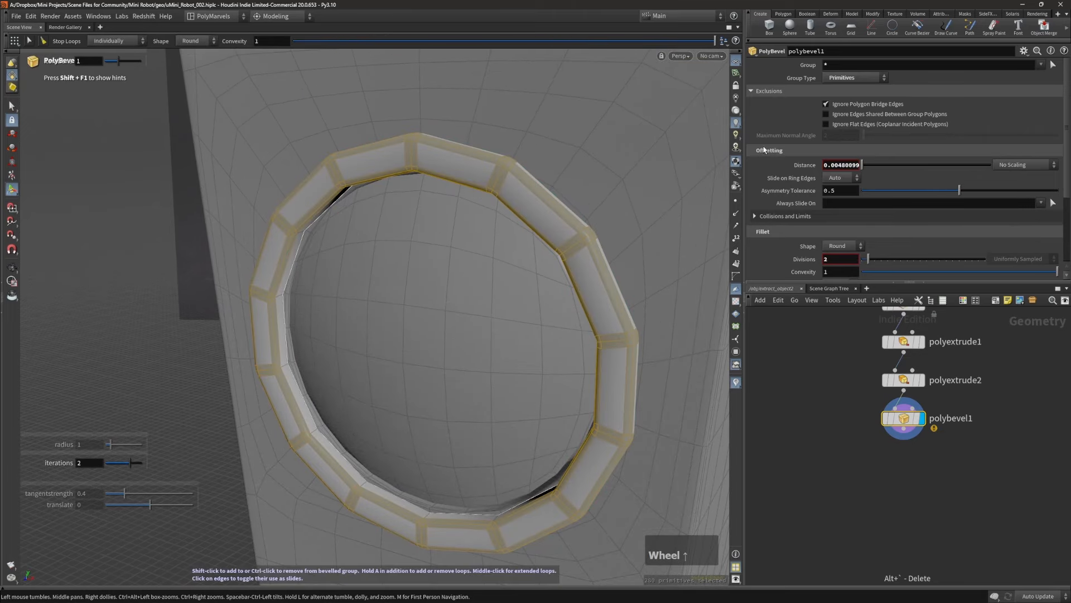
Step: Make the ring's bevel ignore flat edges up to about 65.8 degrees, with Crease shape and a distance of about 0.00325
left_click(843, 177)
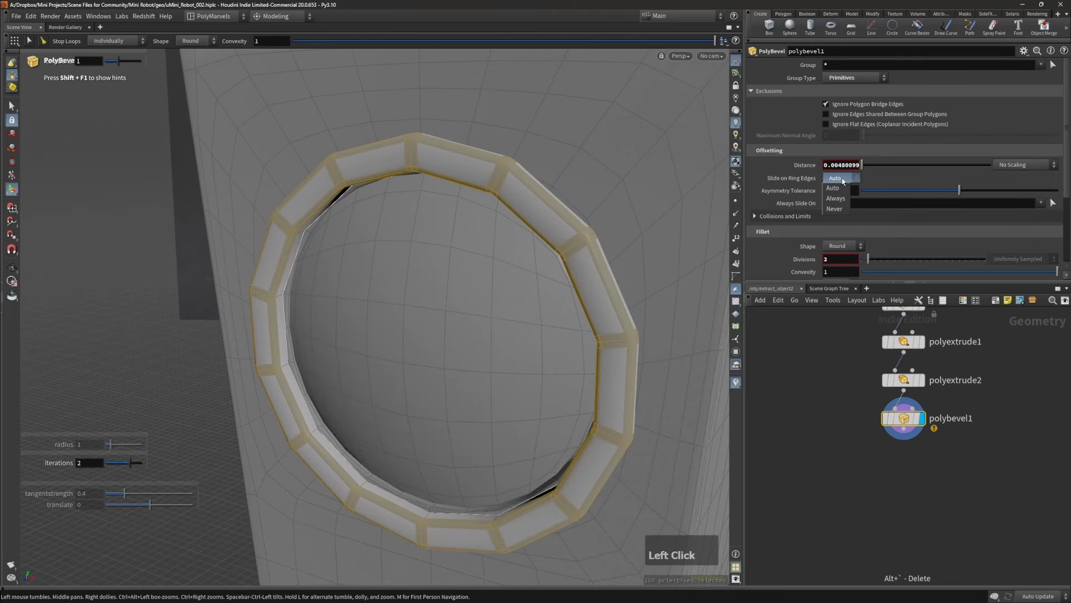
left_click(850, 125)
scroll(783, 221, "down", 1)
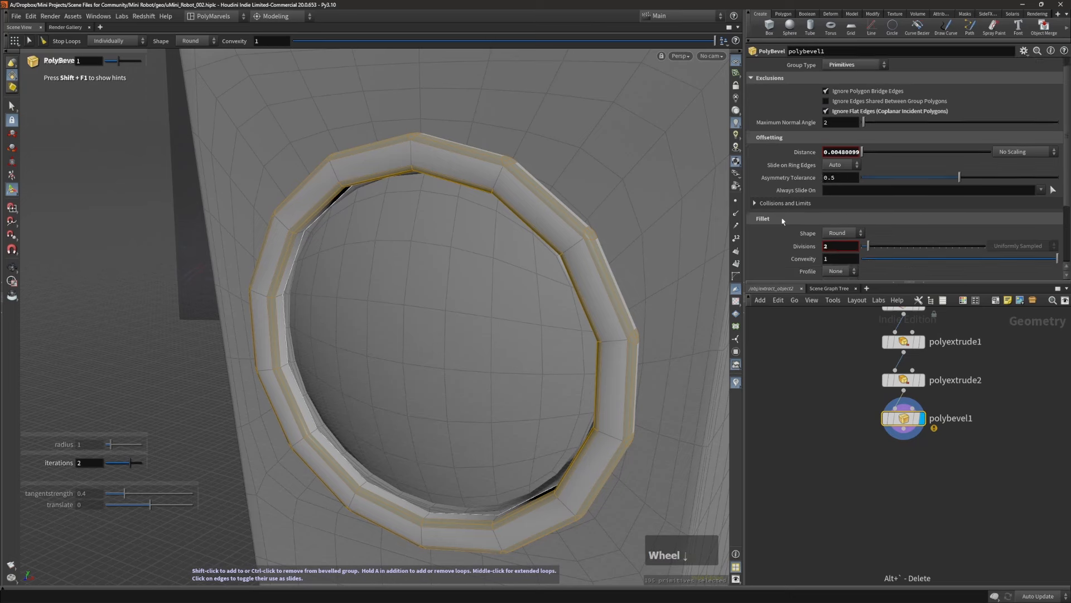
left_click(841, 264)
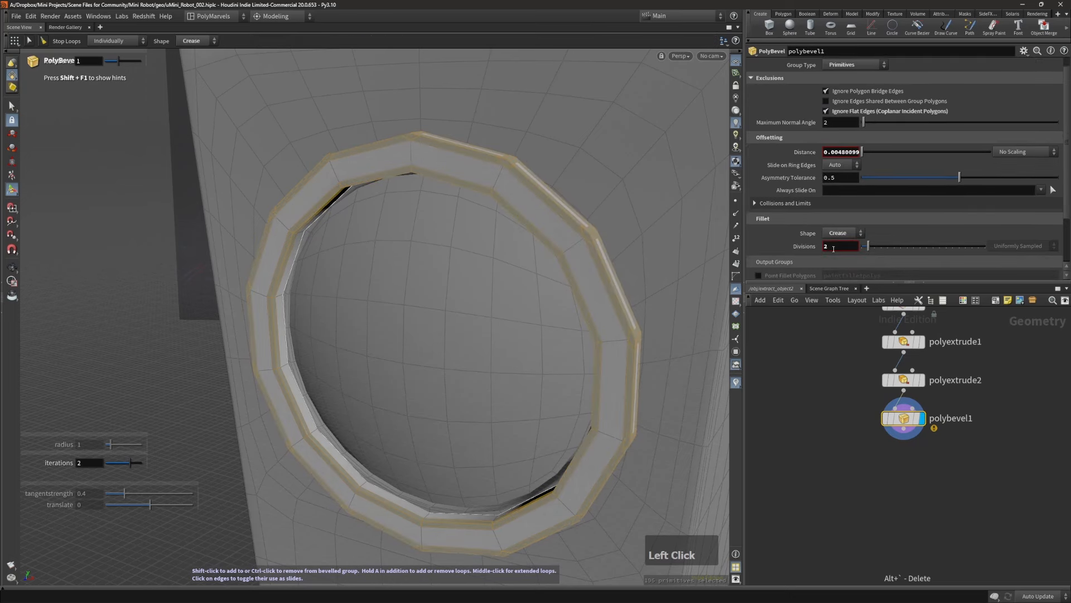
left_click_drag(522, 167, 550, 212, "alt")
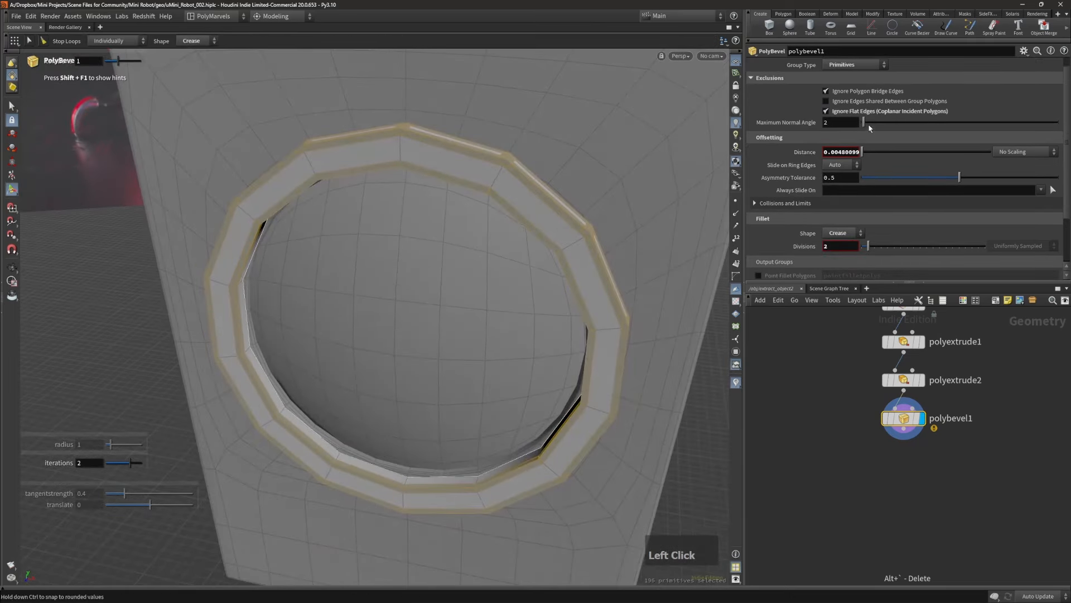
left_click_drag(869, 127, 875, 127)
right_click_drag(646, 222, 634, 236, "alt")
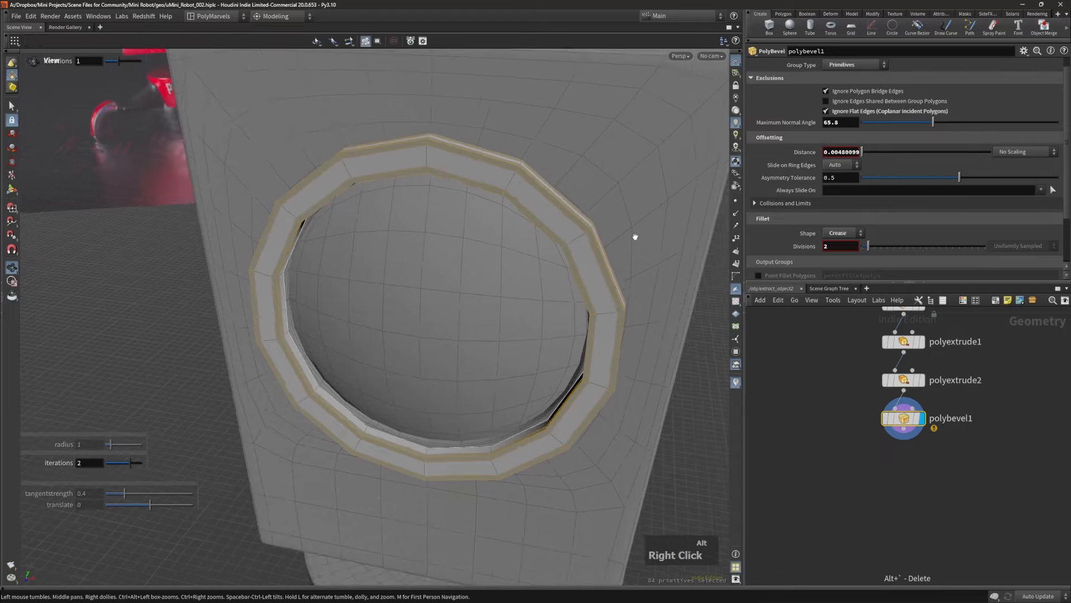
left_click_drag(634, 236, 593, 194, "alt")
right_click_drag(592, 193, 534, 179, "alt")
Step: Subdivide the beveled ring at depth 1 and show the whole model shaded without wireframe
key("4")
left_click(506, 178)
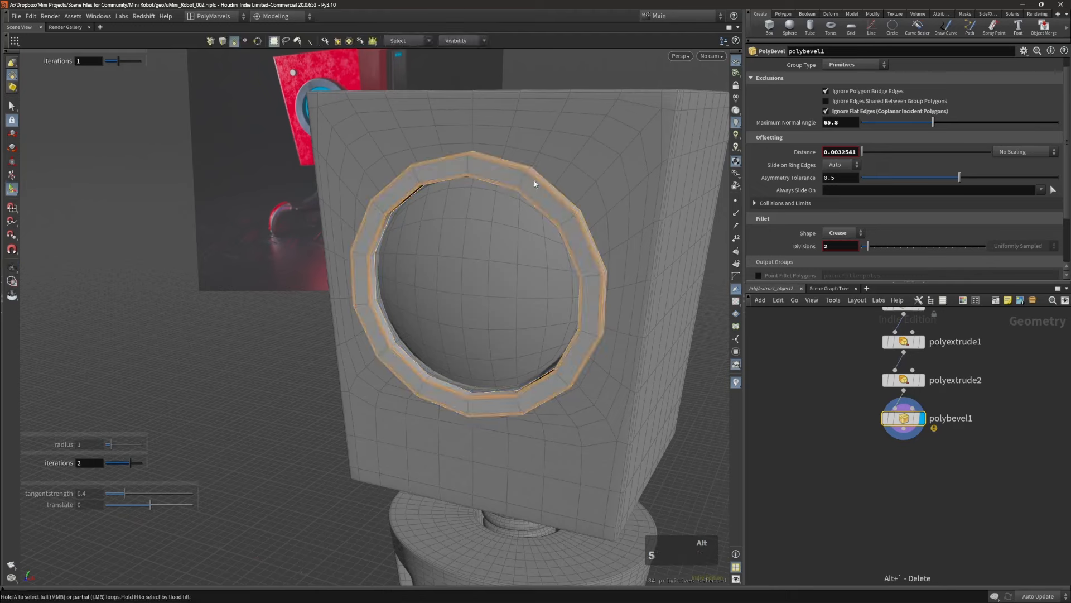
key("d")
mouse_move(505, 168)
left_mouse_down("alt")
mouse_move(459, 171)
mouse_move(514, 167)
left_mouse_up("alt")
right_click_drag(513, 167, 447, 196, "alt")
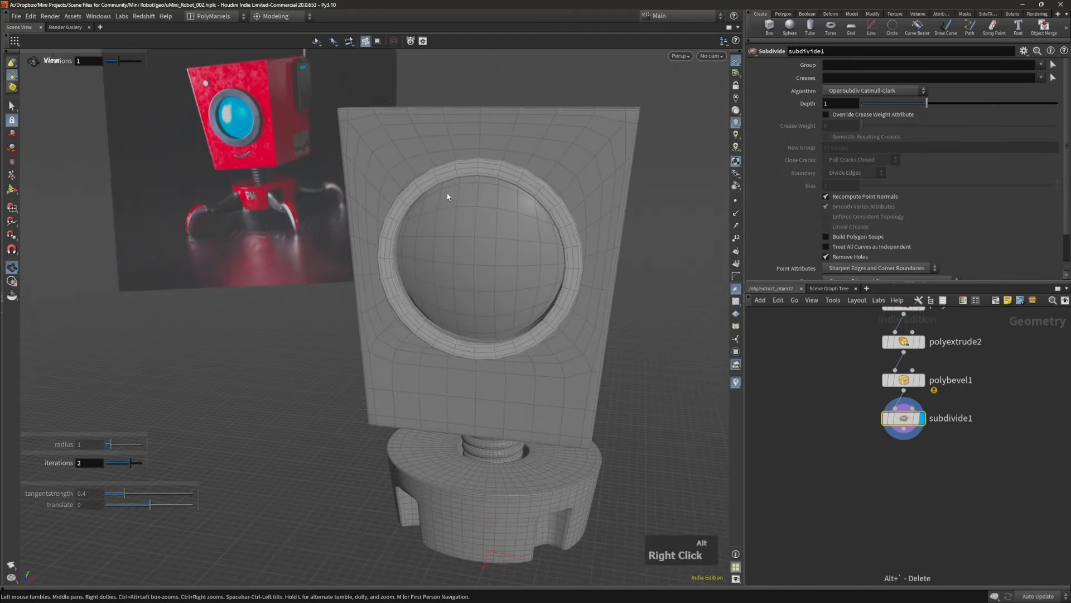
left_click_drag(447, 195, 490, 172, "alt")
right_click_drag(416, 169, 438, 218, "alt")
key("shift+w")
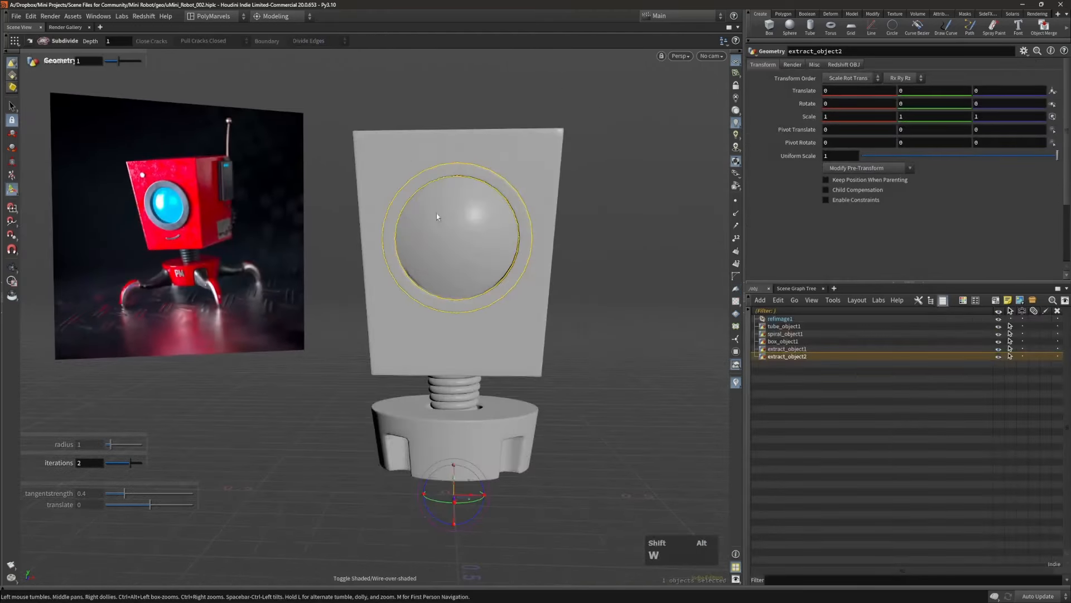
Step: Examine the robot's head, lens and ring from several angles against the reference image
mouse_move(437, 218)
left_mouse_down("alt")
mouse_move(399, 208)
mouse_move(418, 212)
left_mouse_up("alt")
right_click_drag(417, 212, 229, 261, "alt")
key("s")
left_click(229, 258)
mouse_move(452, 216)
left_mouse_down("alt")
mouse_move(481, 234)
mouse_move(424, 223)
mouse_move(457, 225)
mouse_move(443, 228)
left_mouse_up("alt")
middle_click_drag(443, 228, 452, 237, "alt")
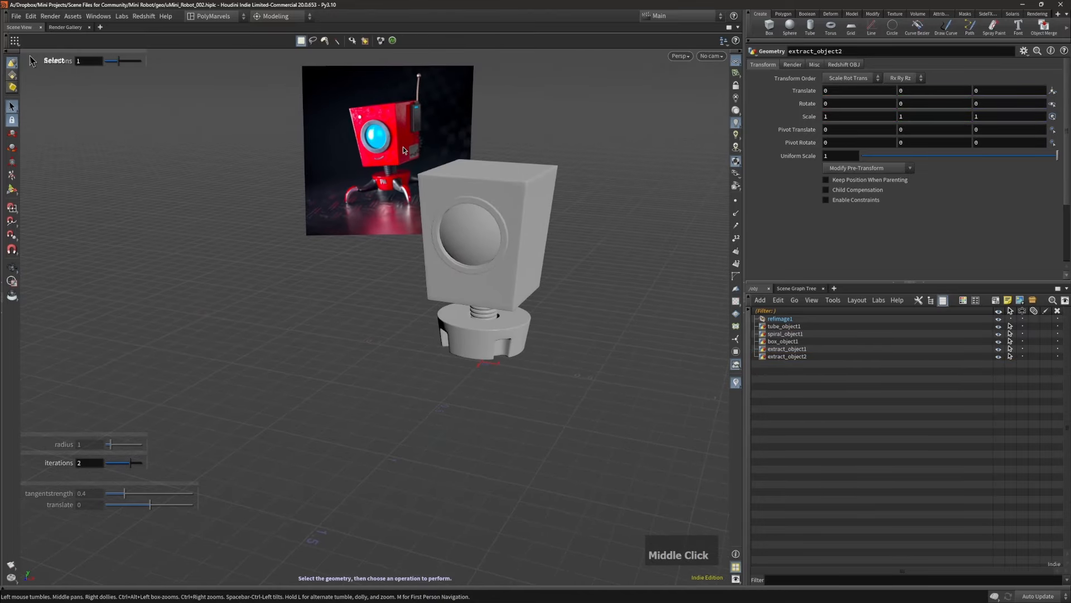
key("Escape")
right_click_drag(382, 150, 510, 197, "alt")
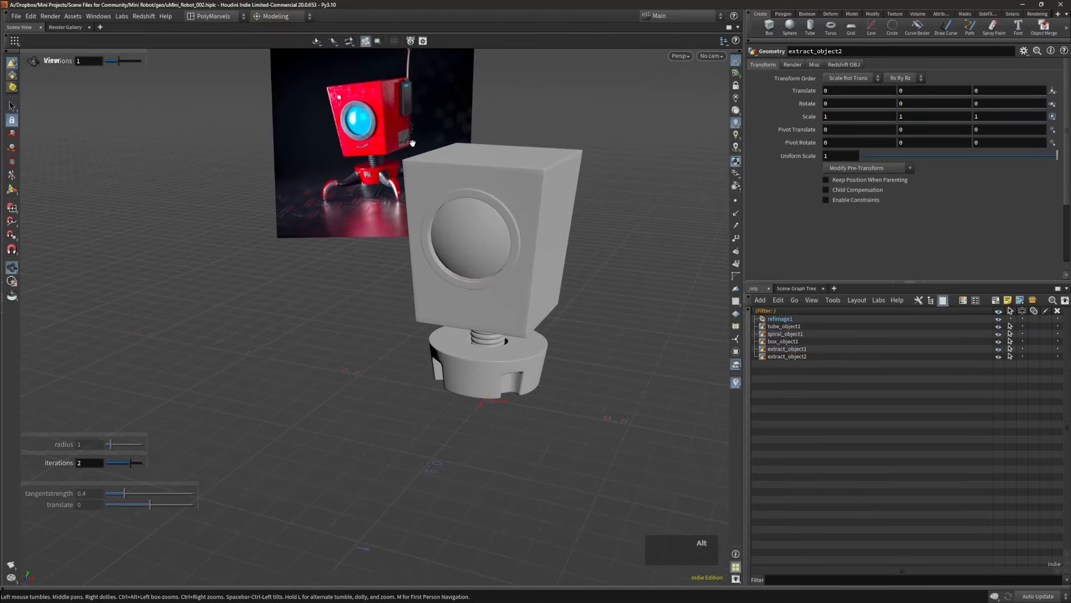
middle_click_drag(413, 143, 414, 163, "alt")
right_click_drag(414, 163, 490, 239, "alt")
mouse_move(490, 239)
left_mouse_down("alt")
mouse_move(520, 239)
mouse_move(507, 245)
left_mouse_up("alt")
middle_click_drag(507, 245, 466, 254, "alt")
right_click_drag(466, 254, 452, 241, "alt")
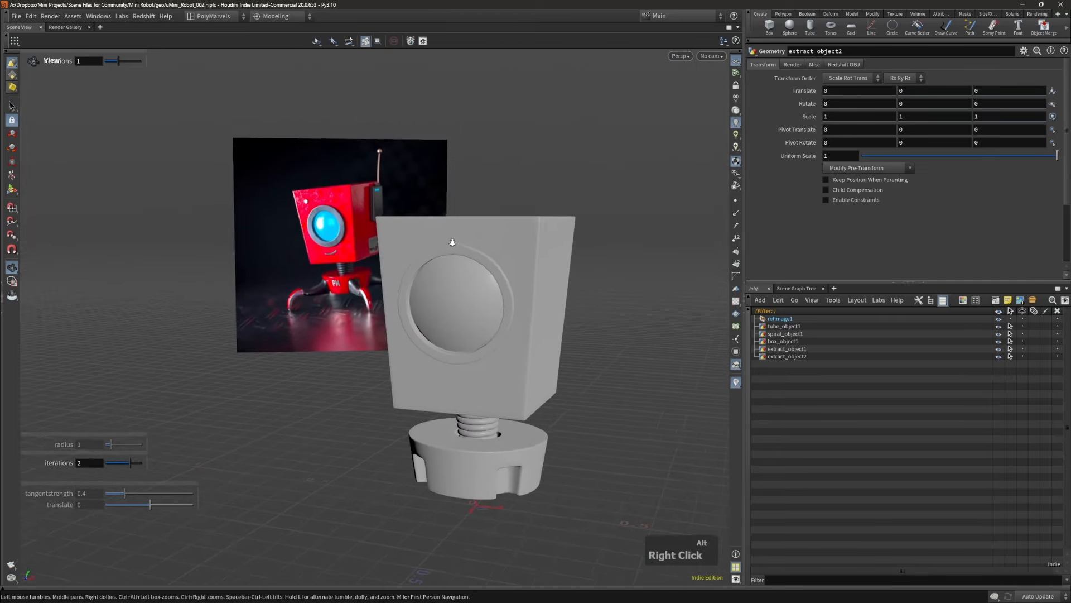
left_click_drag(452, 242, 490, 246, "alt")
right_click_drag(490, 246, 447, 279, "alt")
middle_click_drag(447, 280, 463, 268, "alt")
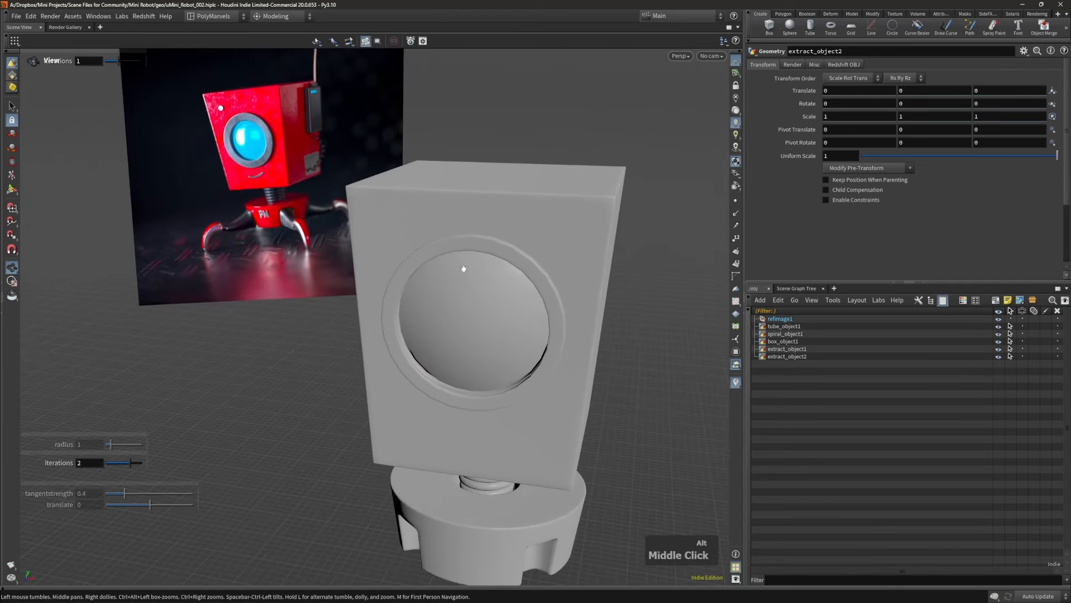
left_click_drag(464, 268, 415, 226, "alt")
Step: Enter the head box's geometry network and make subdivide2 the current displayed node
key("4")
left_click(411, 226)
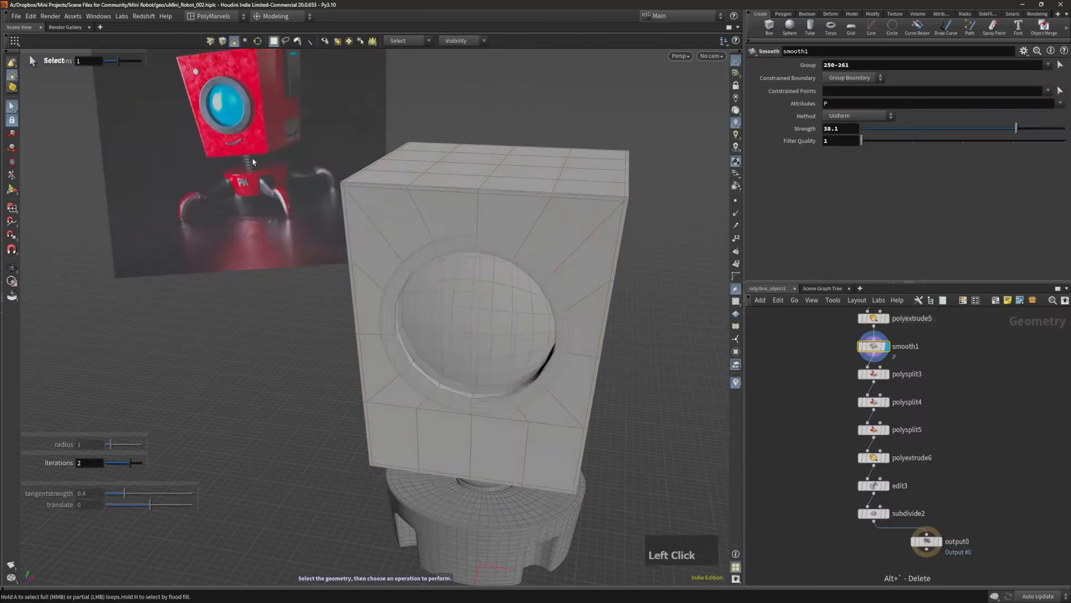
key("3")
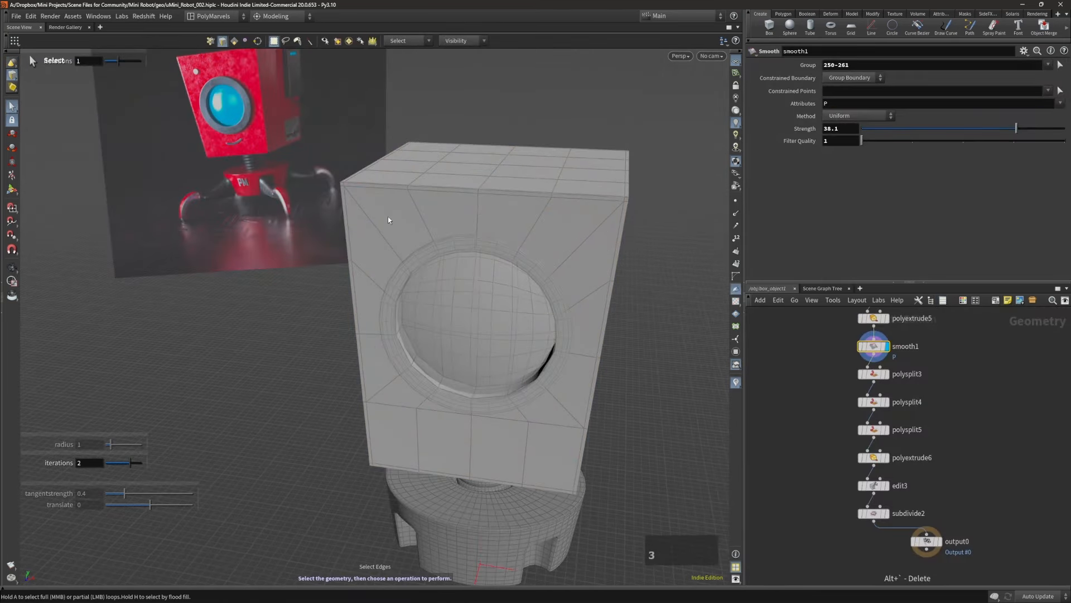
left_click(926, 541)
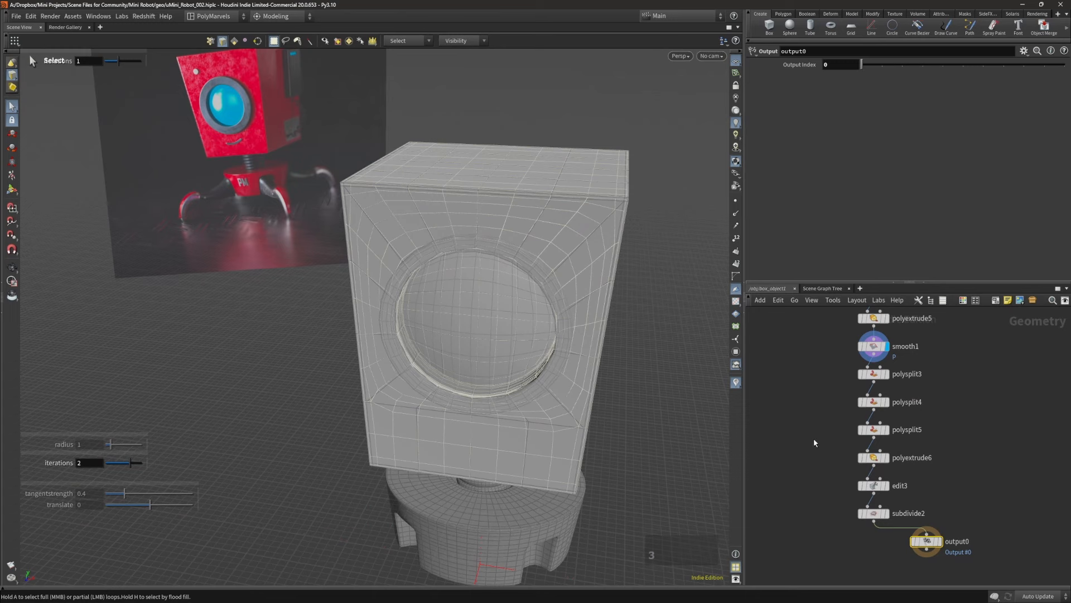
key("Page_Up")
left_click_drag(522, 333, 485, 304)
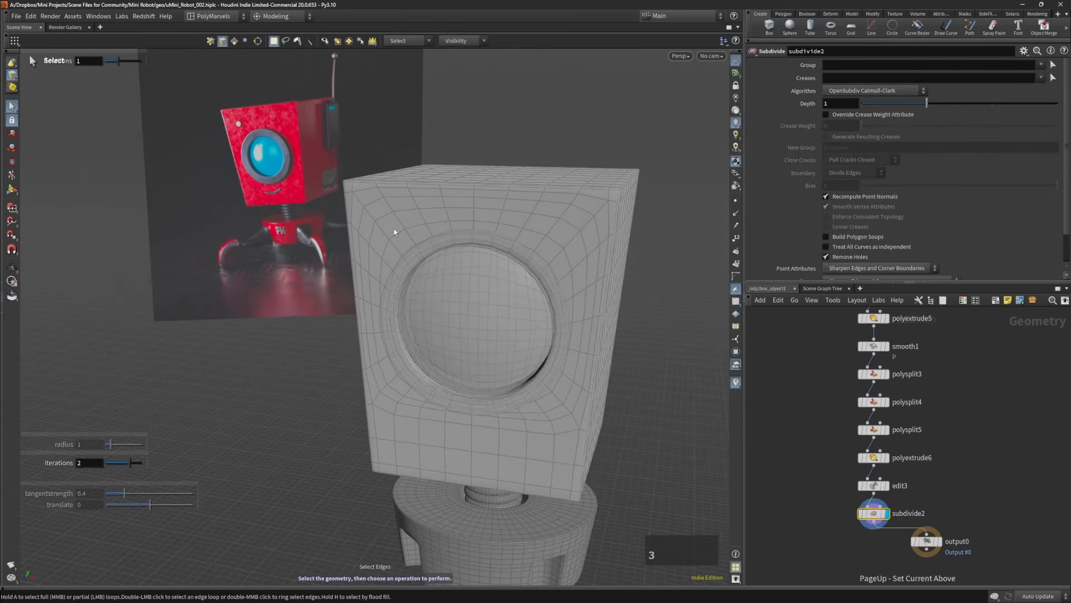
right_click_drag(406, 226, 439, 215, "alt")
key("ctrl+grave")
right_click_drag(370, 210, 417, 207, "alt")
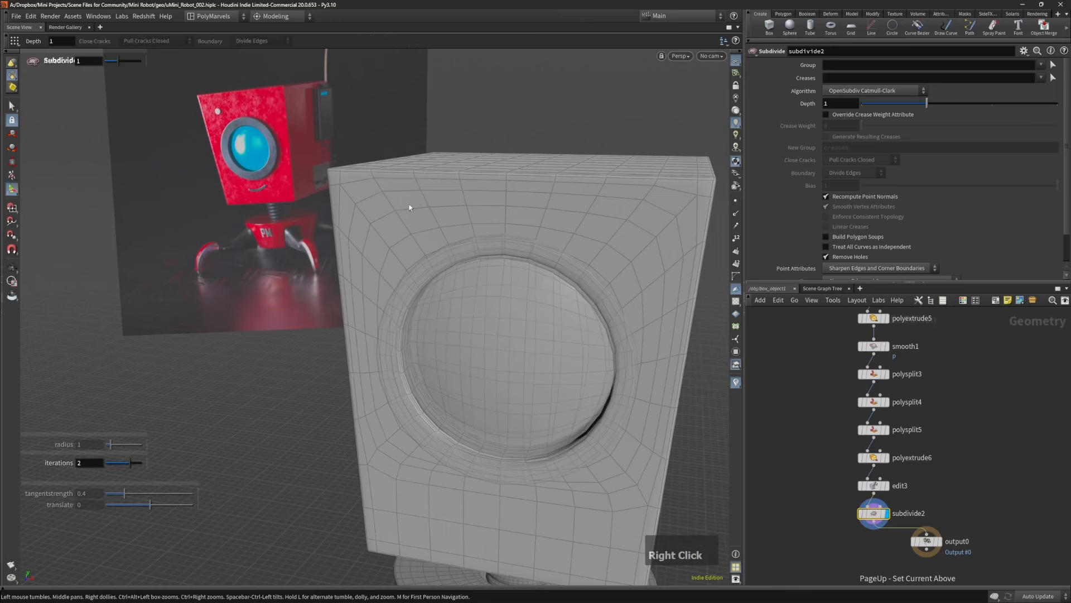
Step: Extract four polygons near the upper-left corner of the head's front face into a separate object
key("s")
left_click(407, 200)
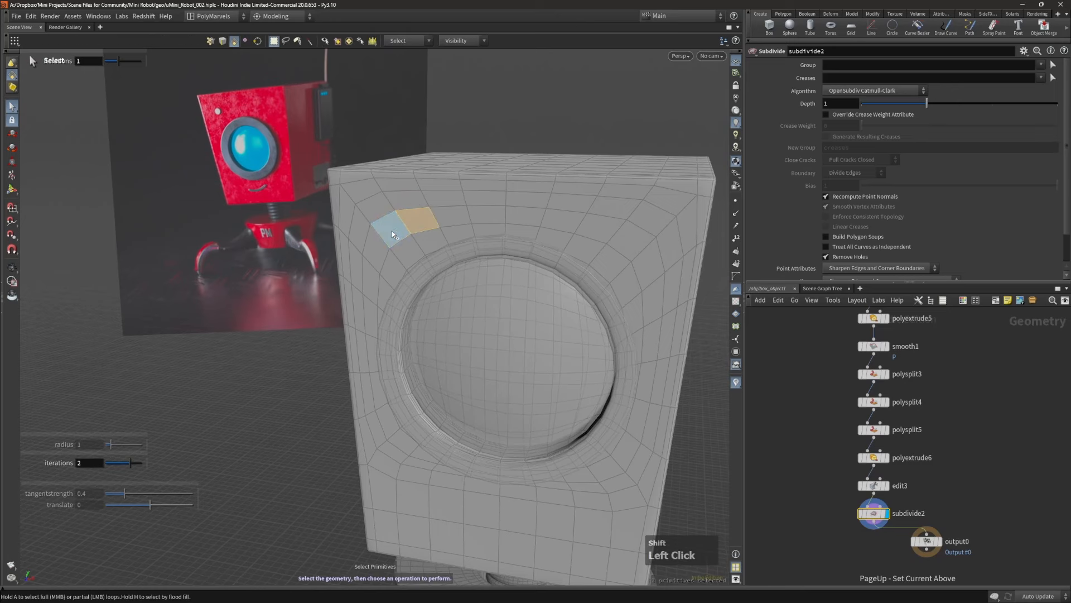
key("ctrl+e")
left_click_drag(399, 212, 399, 213, "alt")
Step: Turn the extracted patch's boundary into a circle with Circle from Edges
key("c")
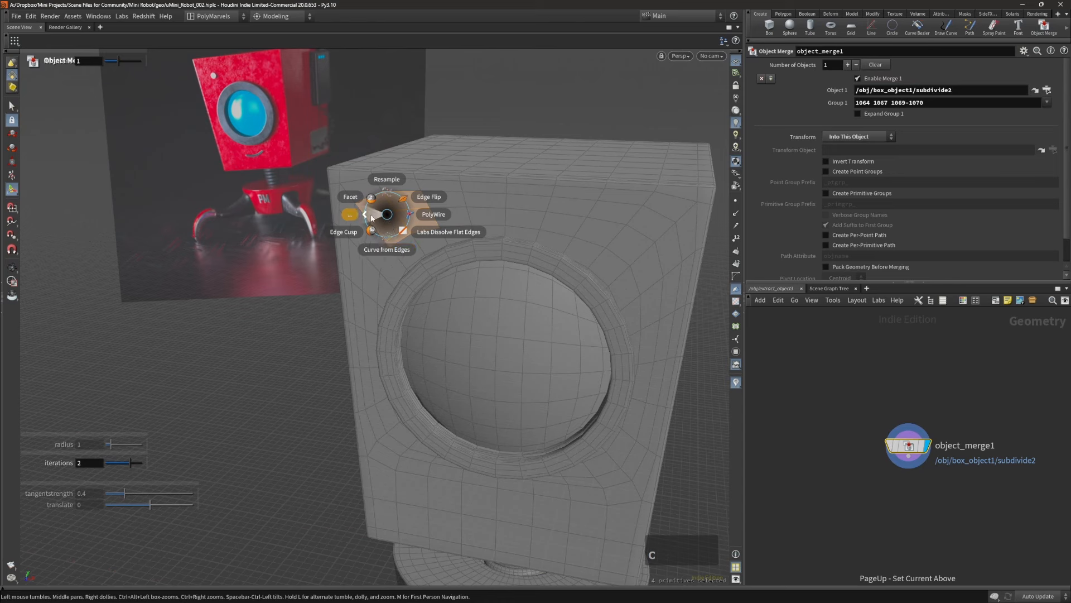
left_click(371, 216)
left_click(370, 254)
right_click(372, 201)
right_click(440, 172)
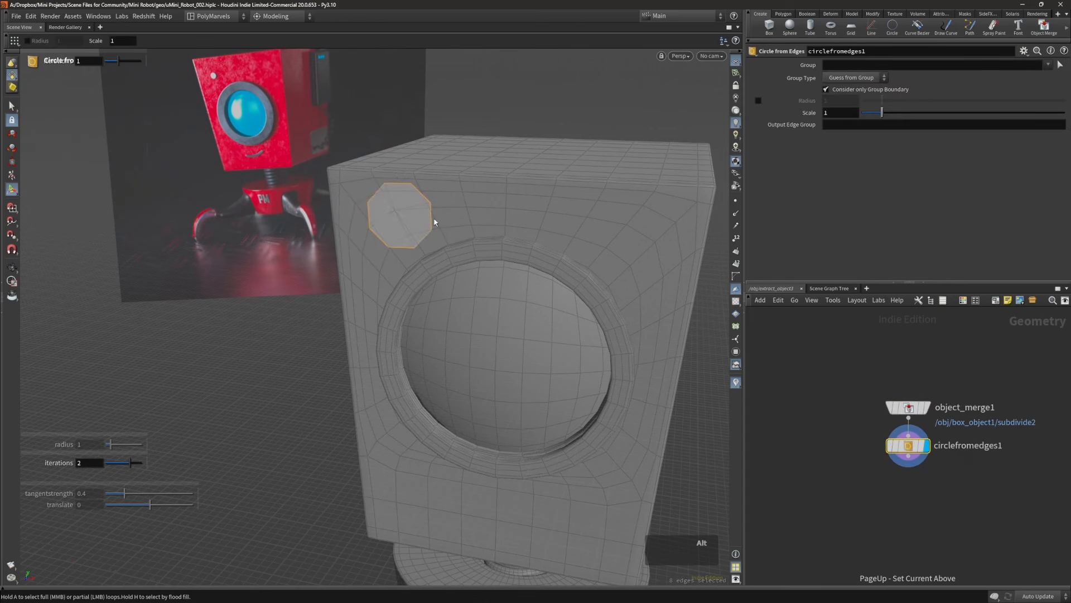
Step: Isolate and smooth the circular patch at strength 10 and filter quality 2, and lock its object_merge1 node
key("4")
key("h")
right_click_drag(384, 213, 457, 187, "alt")
left_click_drag(412, 209, 412, 209, "alt")
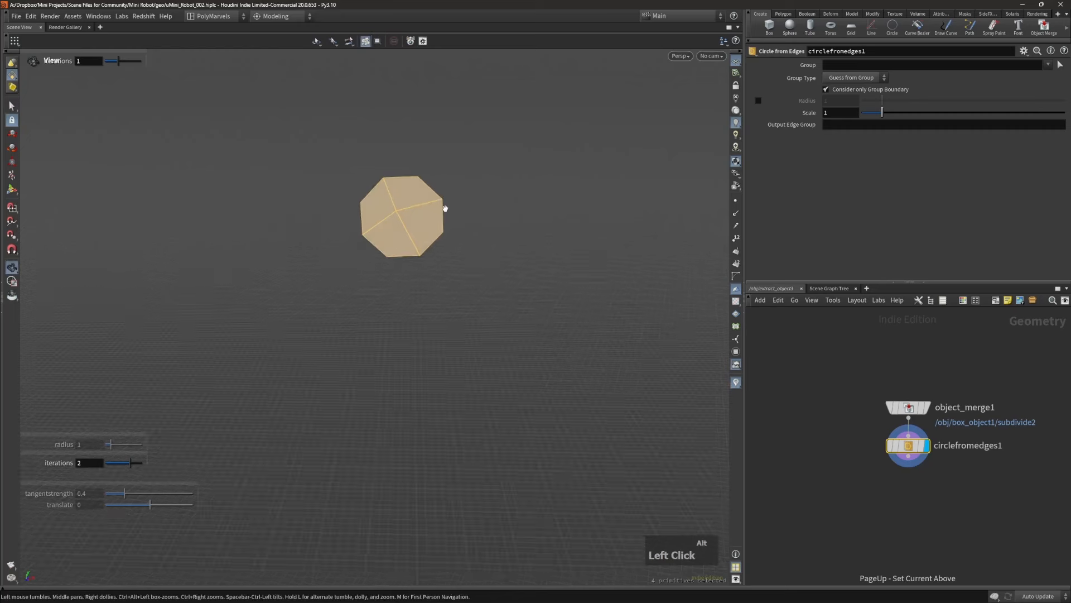
key("g")
right_click(424, 217)
left_click(459, 243)
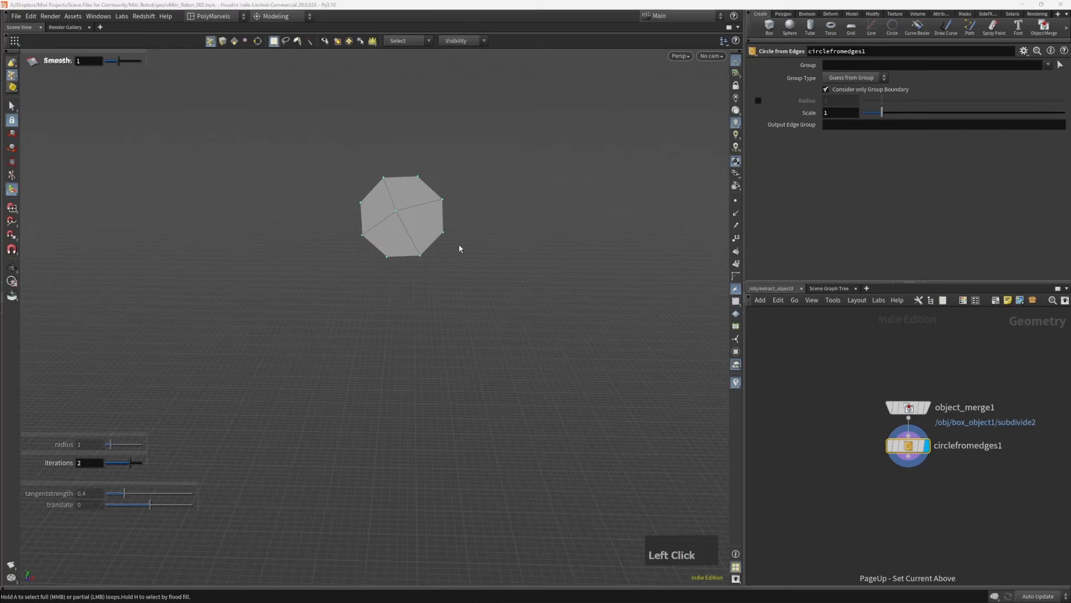
left_click_drag(427, 219, 449, 223, "alt")
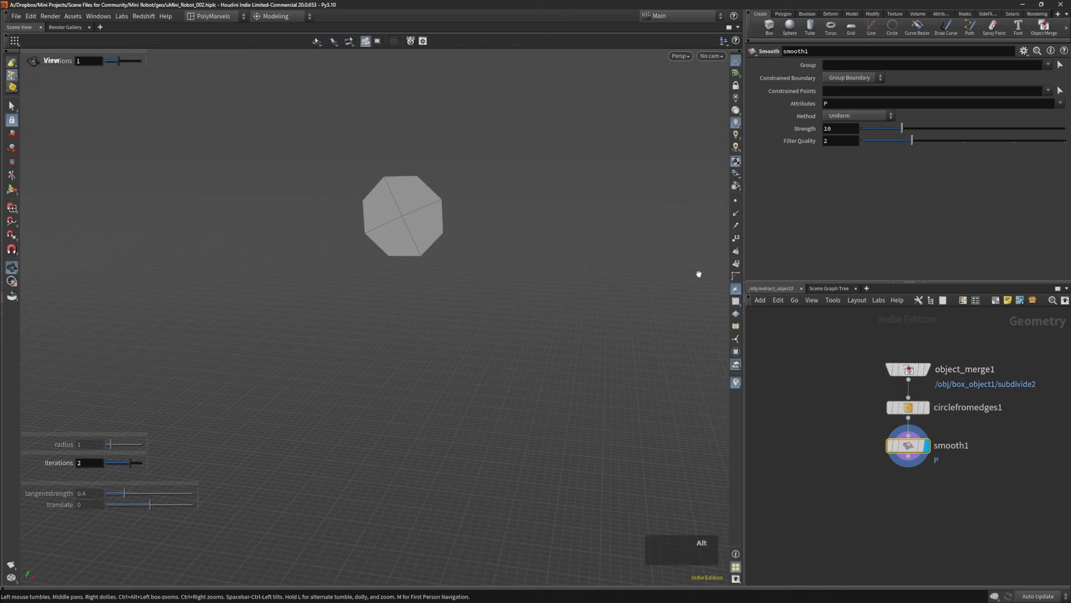
right_click_drag(531, 335, 424, 309, "alt")
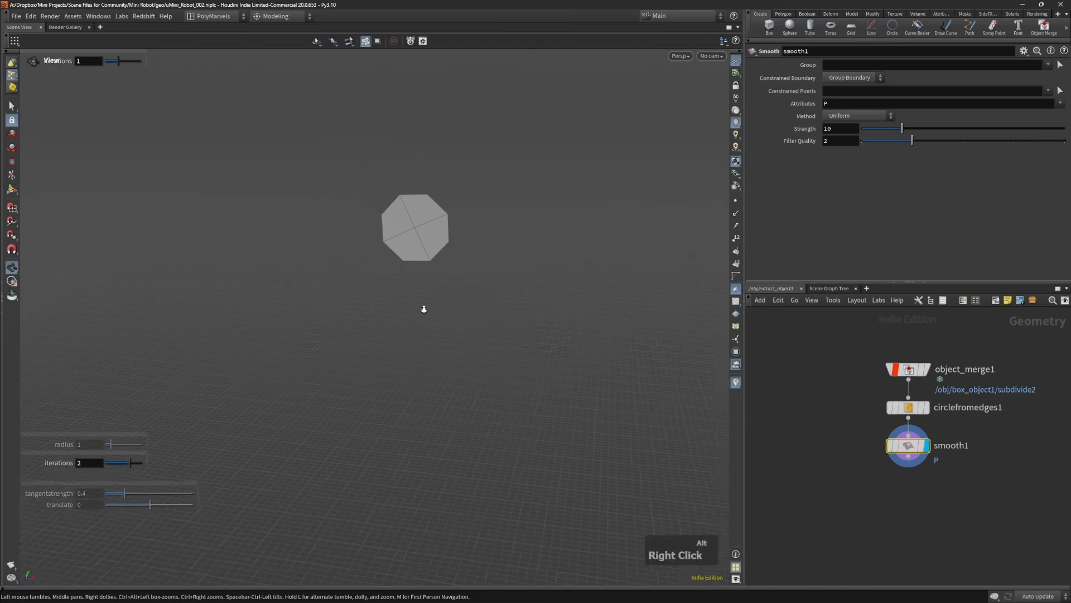
Step: Show the other objects again and scale all of the circular patch's polygons uniformly to about 0.43
left_click(423, 225)
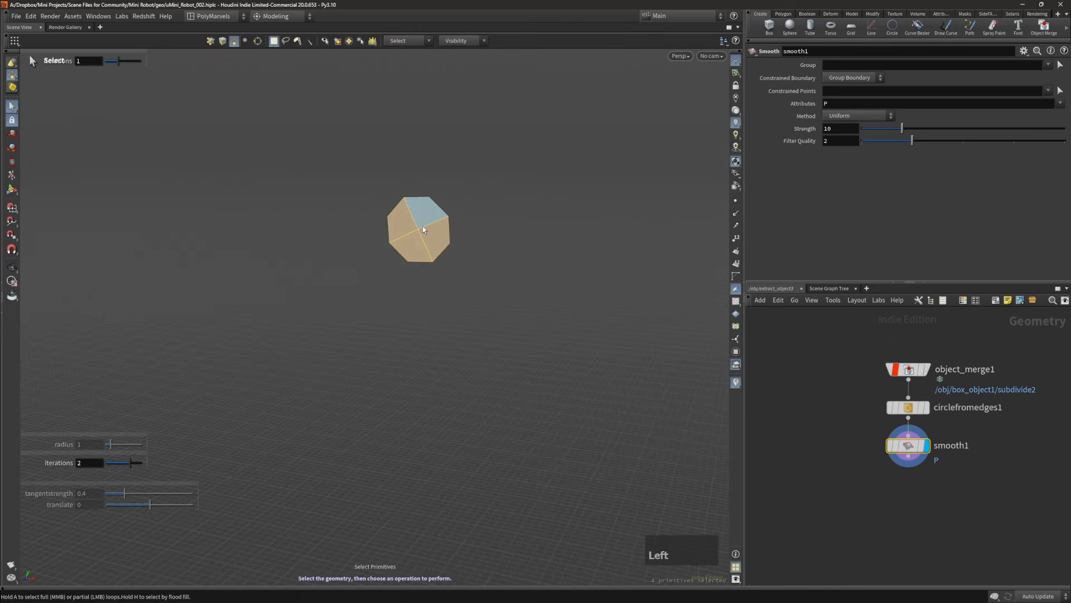
key("space")
key("space+y")
mouse_move(422, 226)
left_mouse_down("alt")
mouse_move(437, 237)
mouse_move(443, 228)
left_mouse_up("alt")
key("e")
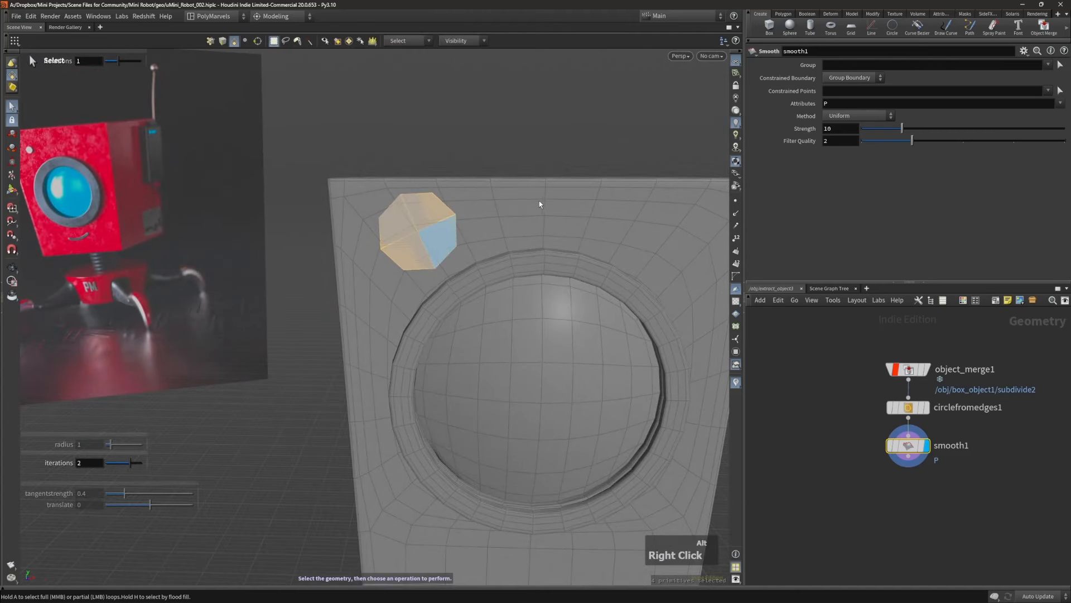
key("t")
left_click_drag(394, 260, 290, 258, "alt")
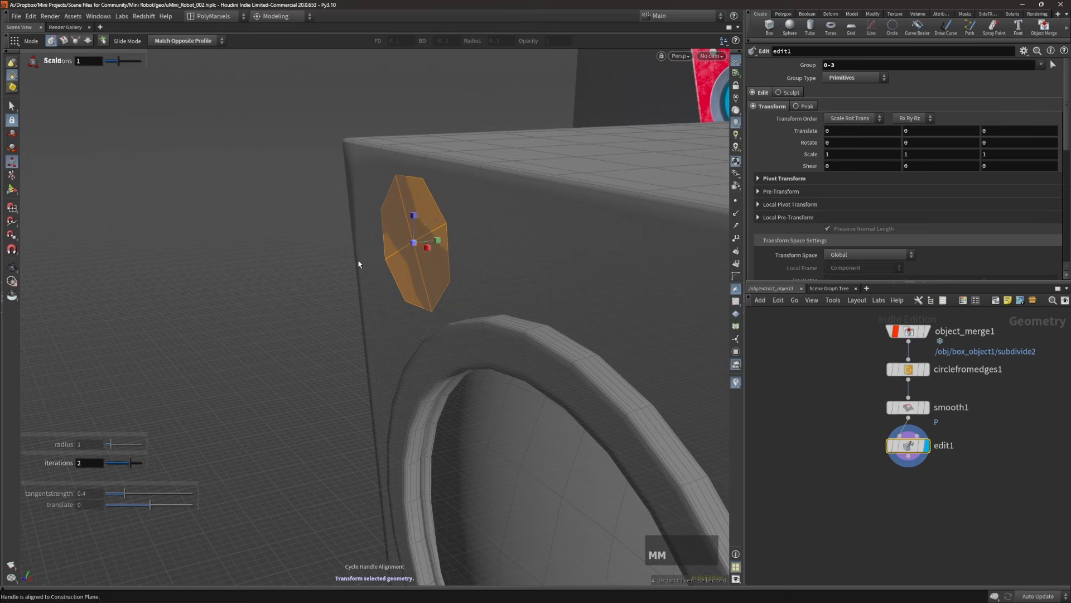
left_click_drag(413, 248, 398, 252)
left_click_drag(399, 251, 523, 236, "alt")
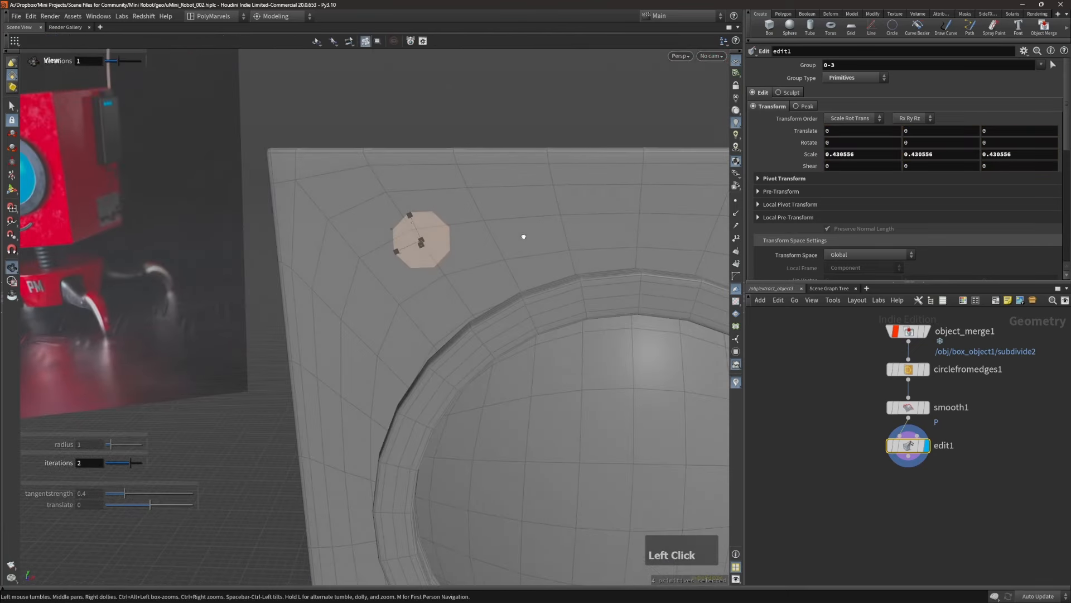
Step: Extrude the small disc outward by about 0.0108 and enable Output Back
right_click_drag(485, 244, 440, 255, "alt")
left_click_drag(440, 255, 508, 275)
key("t")
left_click_drag(418, 231, 392, 232)
left_click_drag(457, 269, 440, 283, "alt")
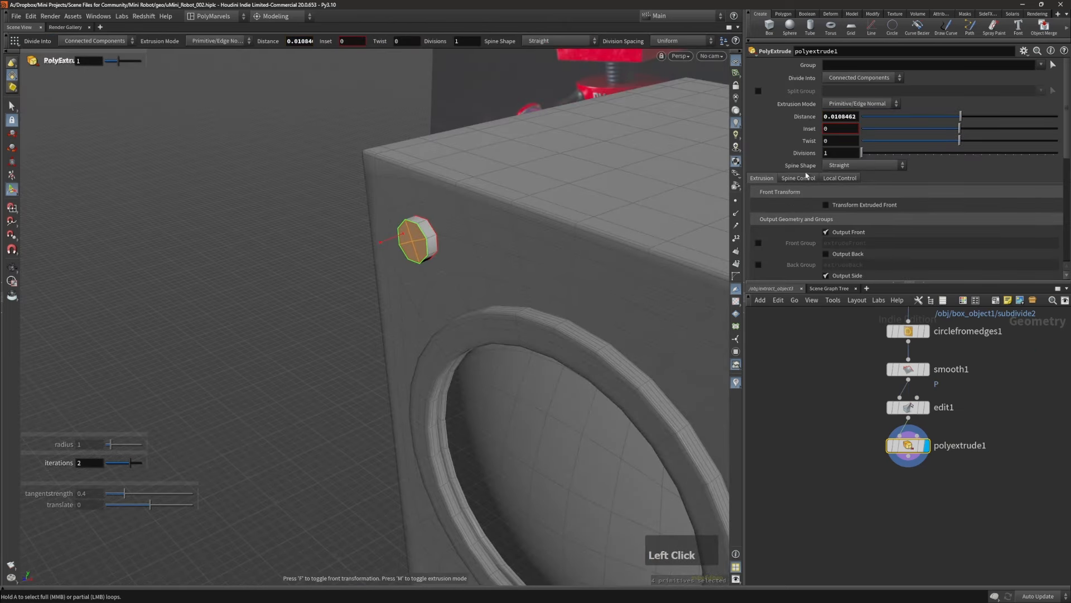
right_click_drag(397, 225, 670, 167, "alt")
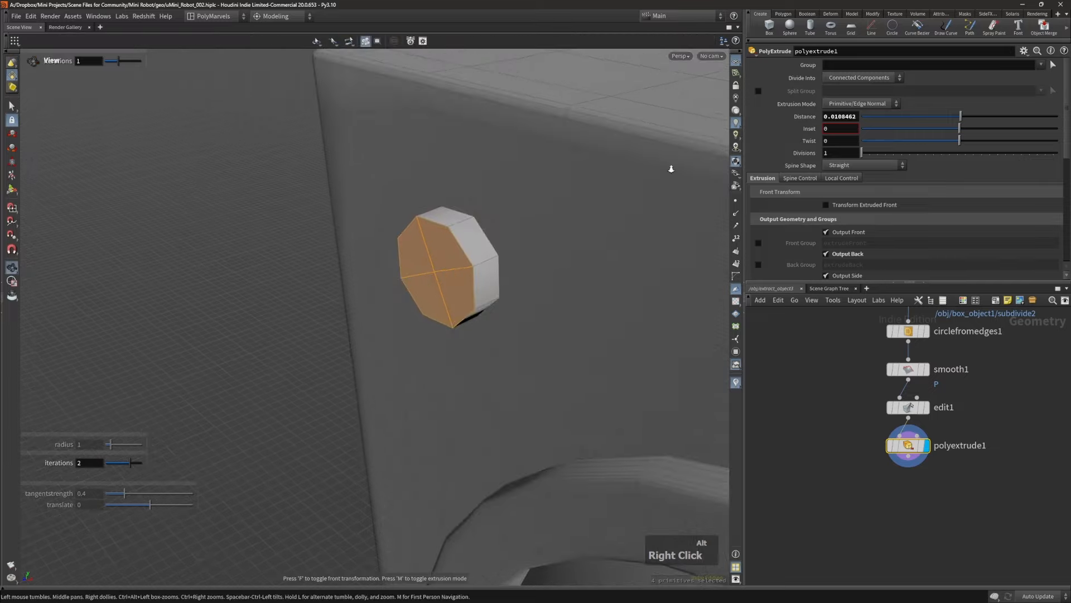
Step: Insert two supporting edge loops around the side of the extruded disc, close to its rims
left_click_drag(670, 167, 481, 226, "alt")
key("d")
left_click(475, 221)
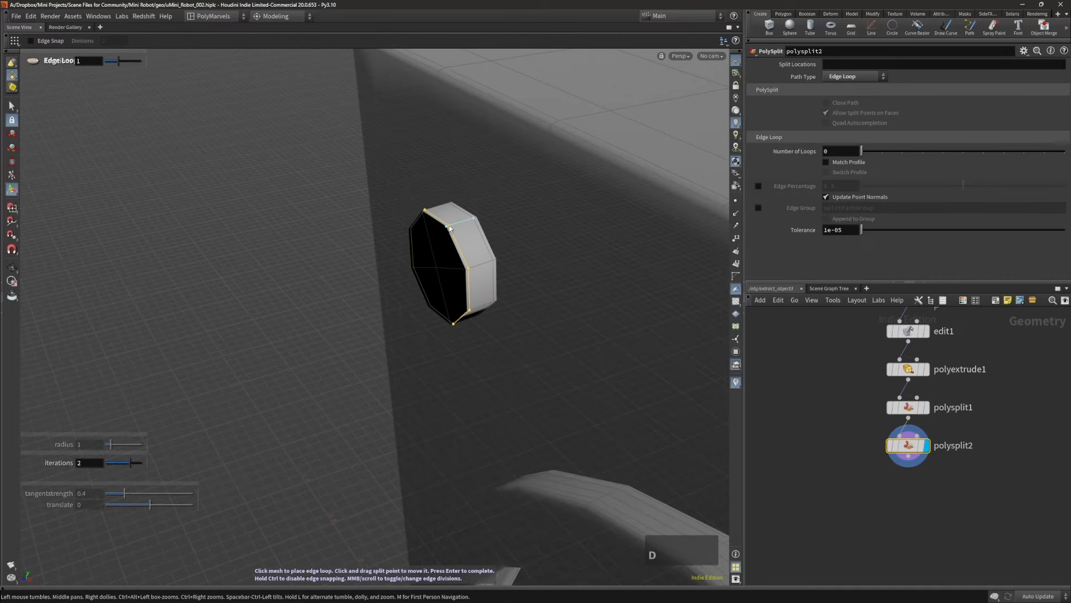
left_click(453, 228)
left_click_drag(453, 228, 522, 229, "alt")
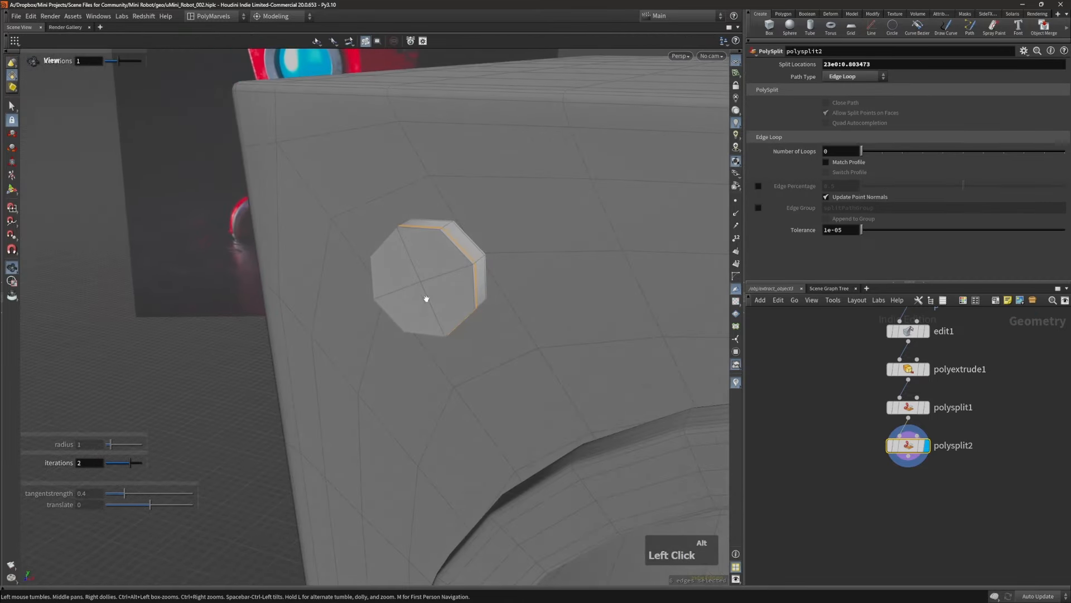
Step: Select the four polygons of the disc's front cap and apply PolyExtrude to them
left_click_drag(426, 299, 433, 258, "alt")
key("4")
left_click(434, 259)
left_click(449, 292, "shift")
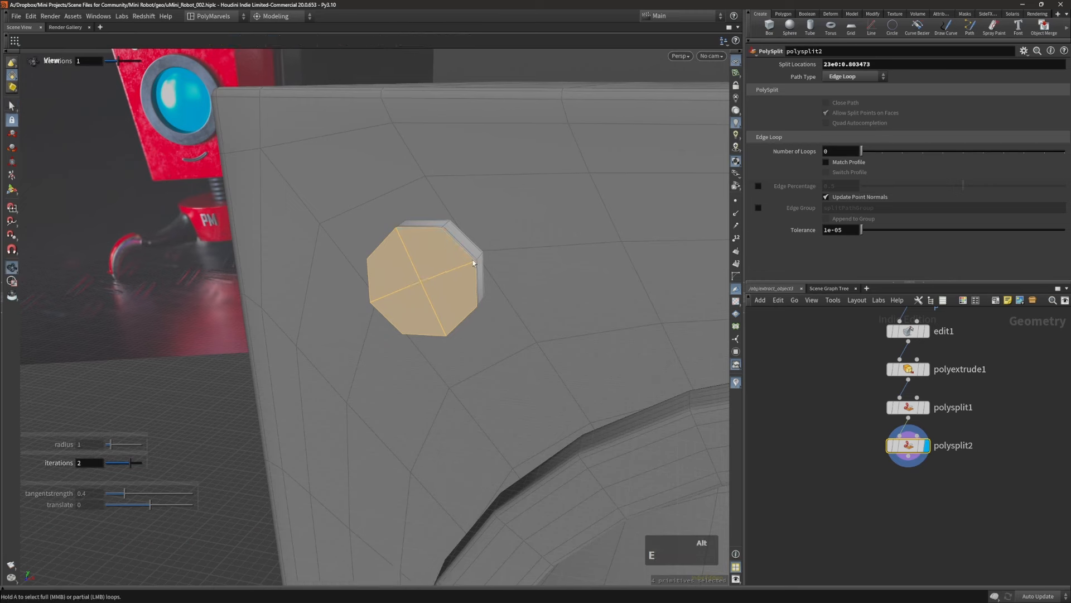
key("e")
key("y")
Step: Isolate the disc, reselect both its front and back cap polygons for the extrusion, and inset them by 0.01
left_click_drag(448, 251, 728, 249, "alt")
key("grave")
left_click(432, 274, "shift")
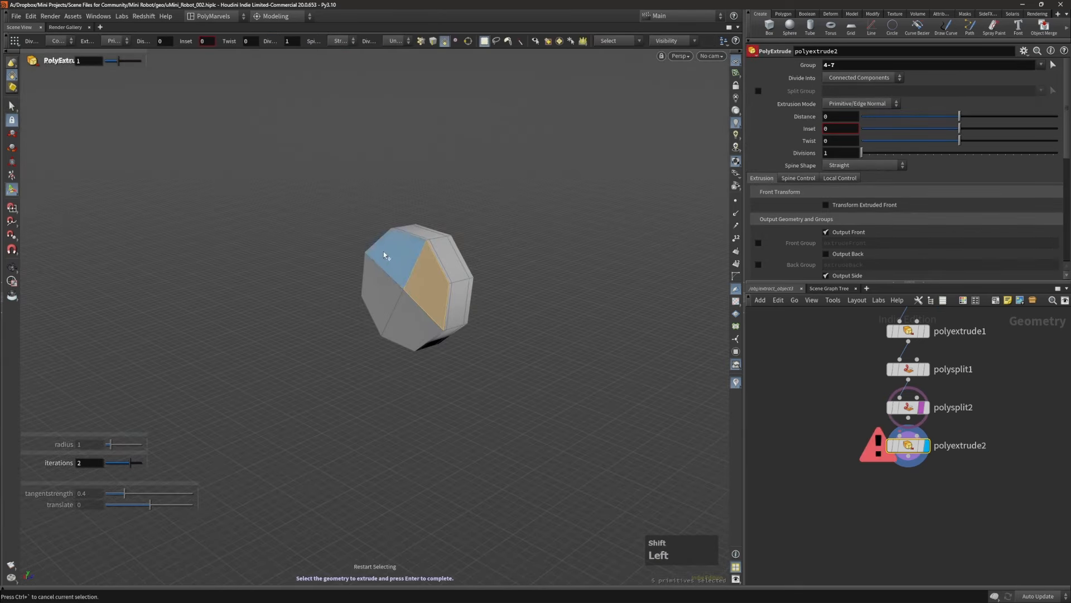
right_click(396, 317)
left_click_drag(396, 317, 268, 271, "alt")
left_click_drag(397, 291, 318, 264, "alt")
key("Return")
scroll(707, 209, "up", 1, "shift")
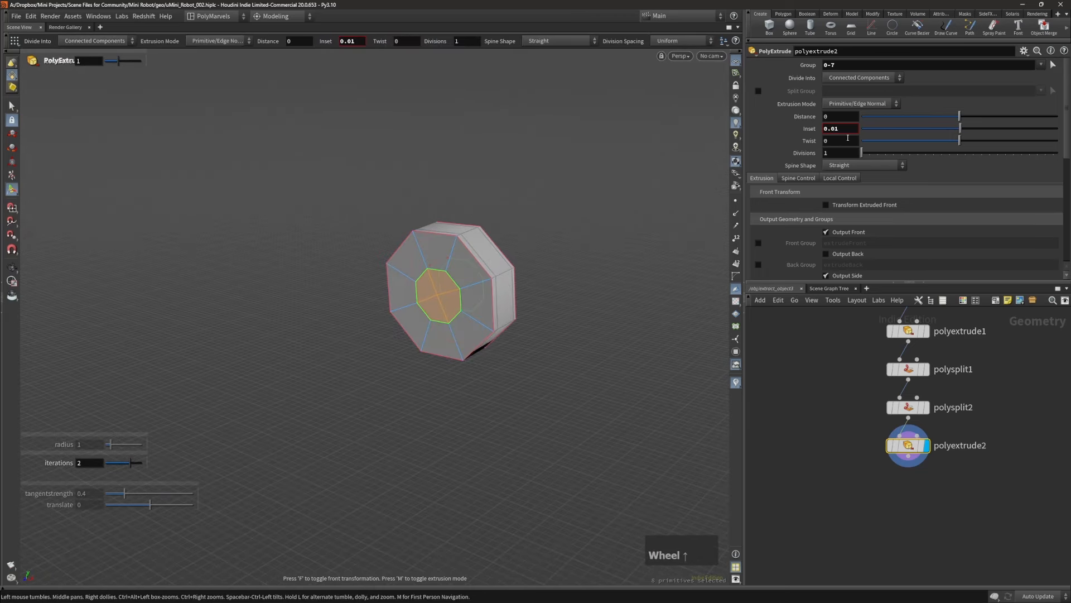
Step: Reduce the inset of the disc's front and back caps to 0.0018 and subdivide the disc
middle_click_drag(848, 137, 528, 188)
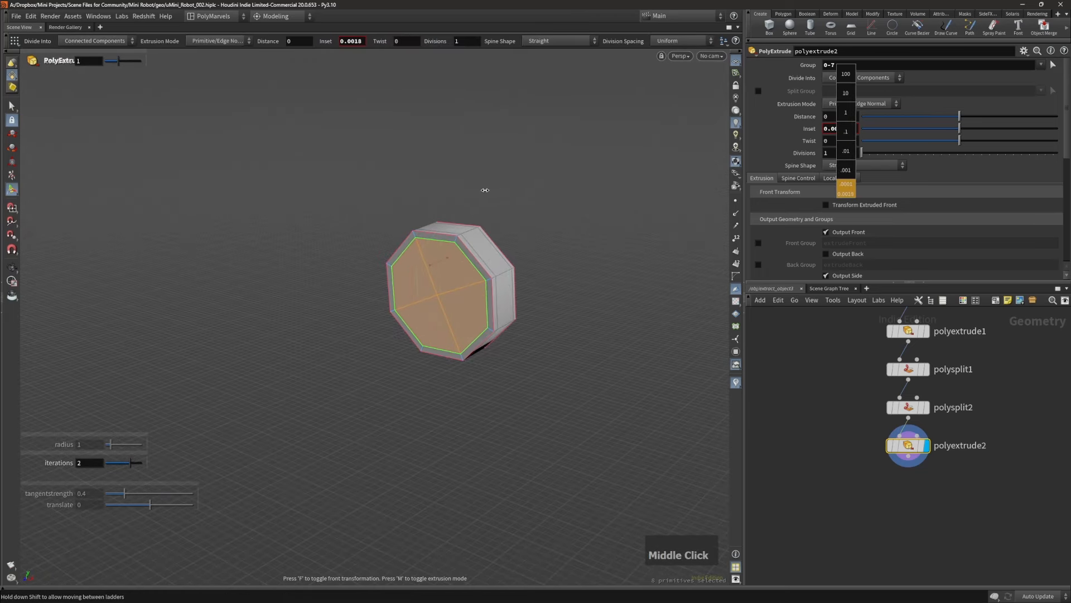
key("s")
left_click(552, 242)
left_click_drag(519, 246, 495, 256, "alt")
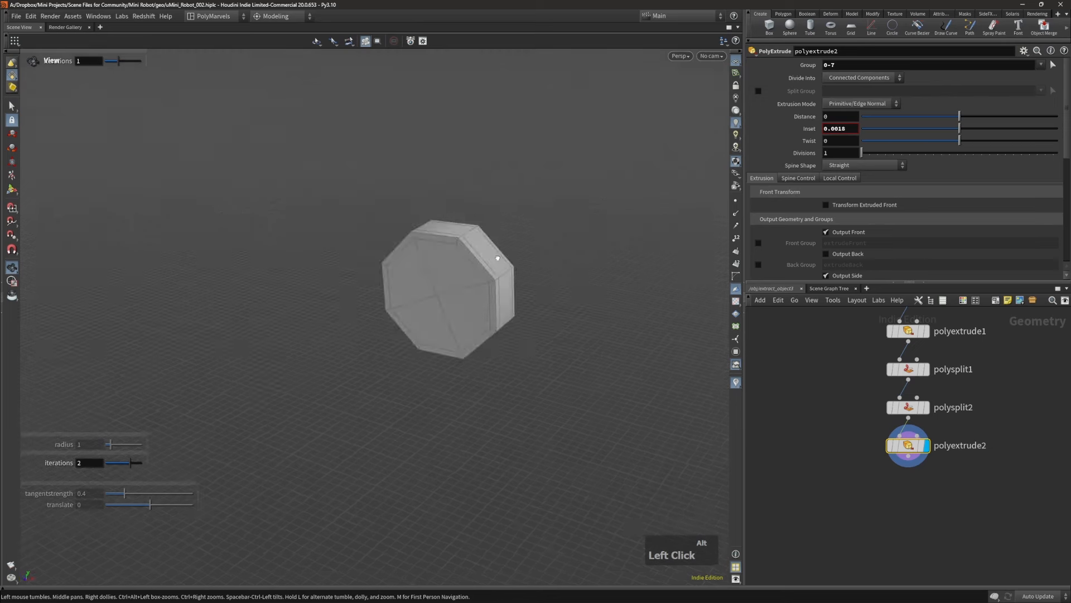
key("4")
right_click(462, 227)
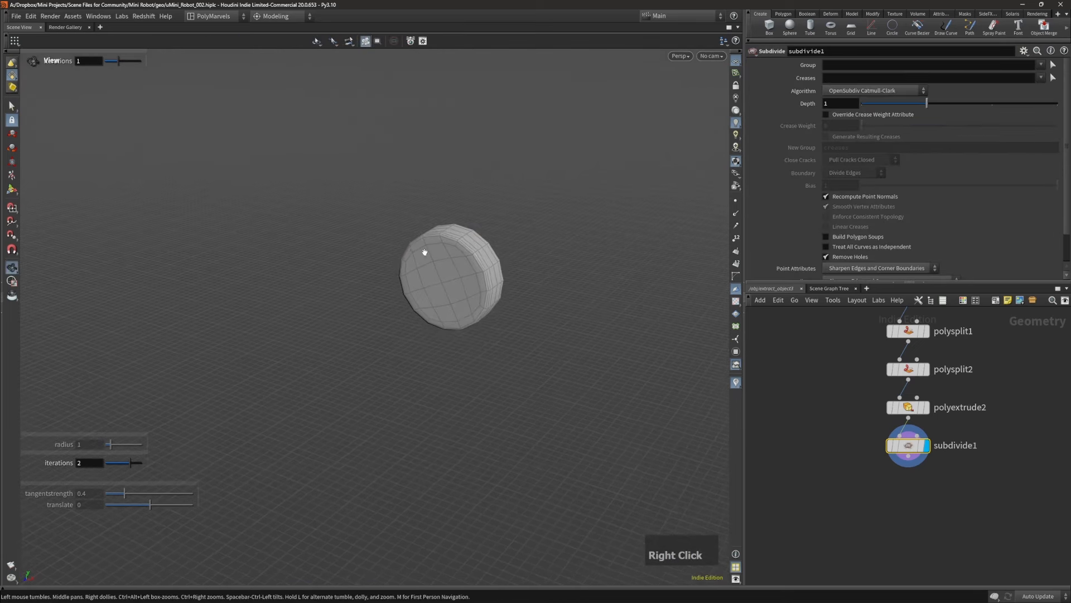
Step: Examine the button in place on the head and compare the whole robot with the reference image
left_click_drag(426, 251, 498, 259, "alt")
right_click_drag(498, 259, 557, 333, "alt")
middle_click_drag(557, 332, 491, 251, "alt")
right_click_drag(490, 252, 494, 292, "alt")
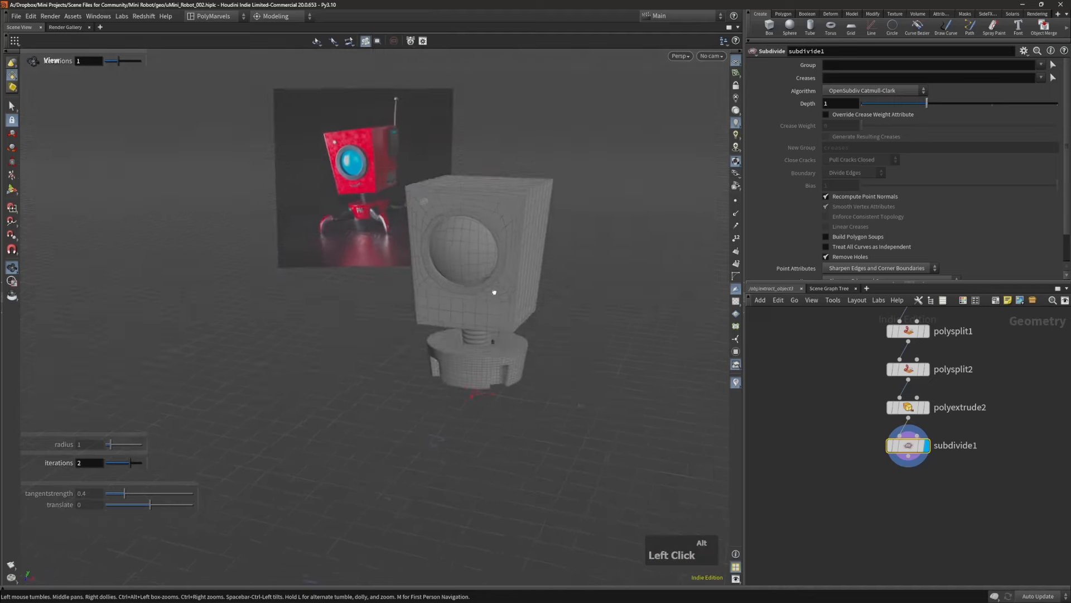
left_click_drag(495, 292, 509, 317, "alt")
middle_click_drag(509, 317, 469, 269, "alt")
right_click_drag(468, 270, 557, 292, "alt")
left_click_drag(557, 291, 472, 314, "alt")
middle_click_drag(472, 314, 461, 295, "alt")
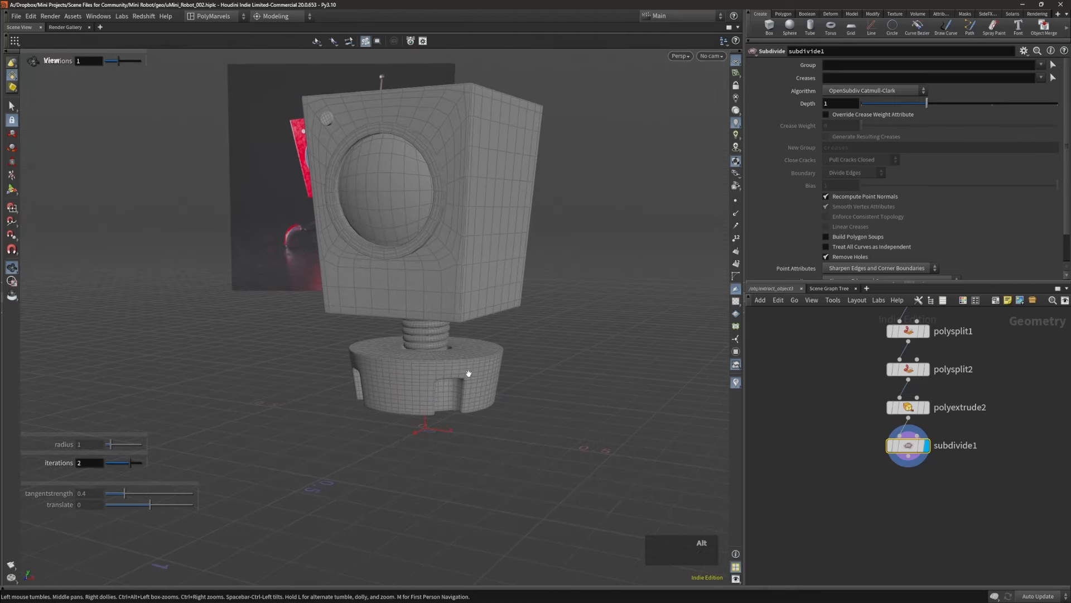
Step: Switch to editing the robot's round base below the spring neck, near its side notch
right_click_drag(459, 390, 665, 342, "alt")
left_click_drag(505, 416, 494, 371, "alt")
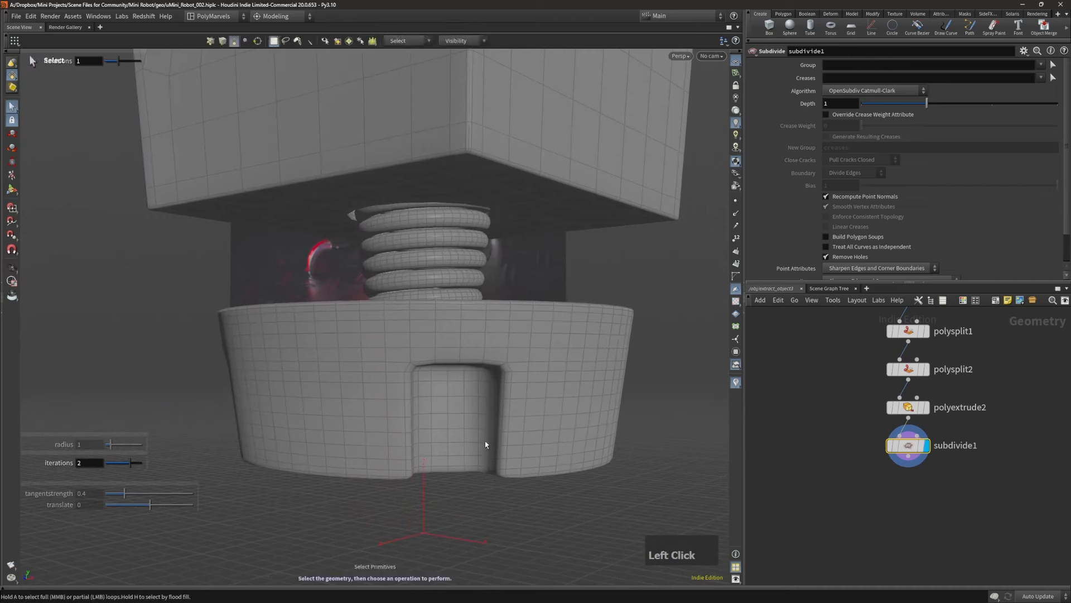
middle_click_drag(485, 442, 466, 359, "alt")
left_click_drag(467, 358, 437, 359, "alt")
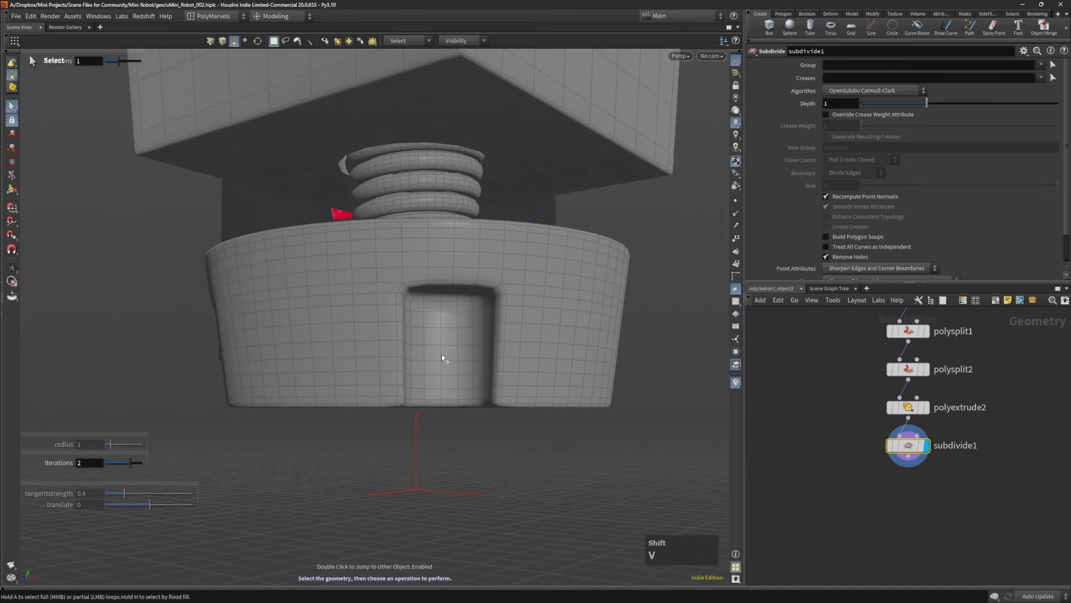
left_click(11, 75)
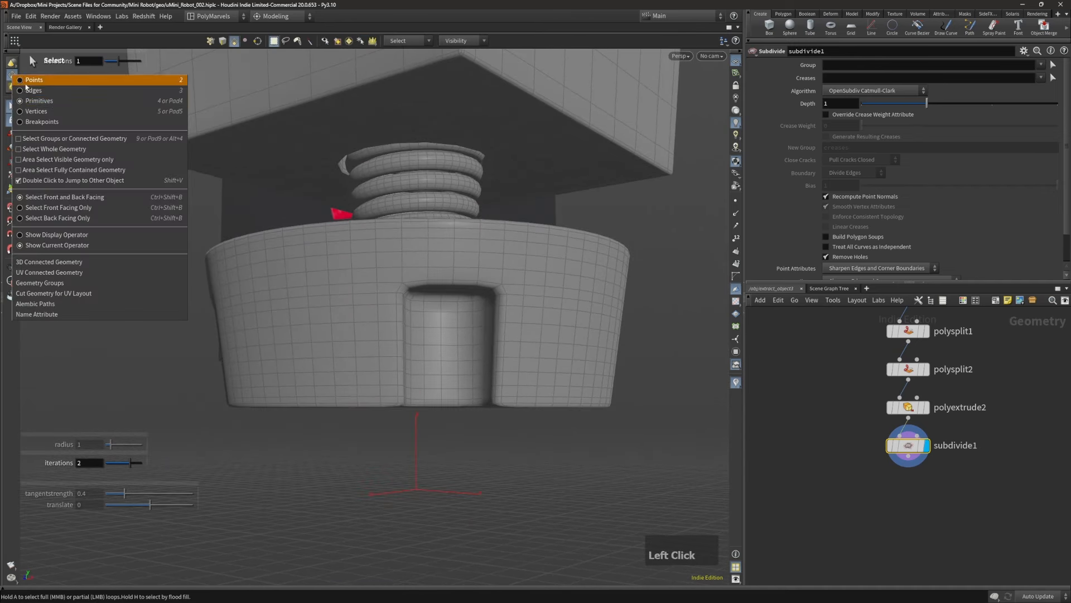
left_click(557, 253)
double_click(430, 347)
left_click_drag(430, 347, 503, 334, "alt")
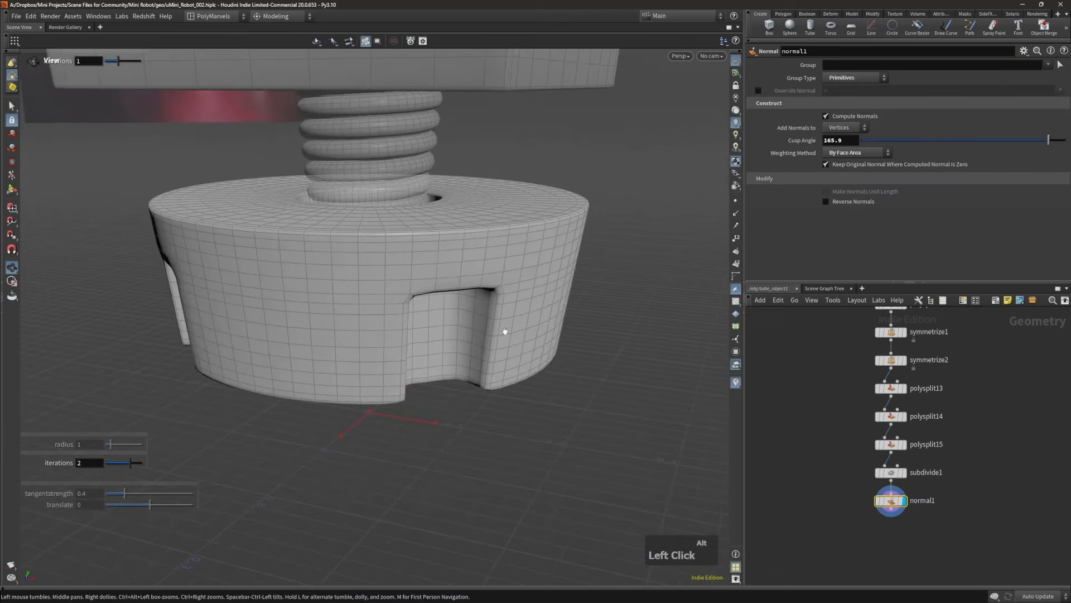
middle_click_drag(502, 335, 462, 304, "alt")
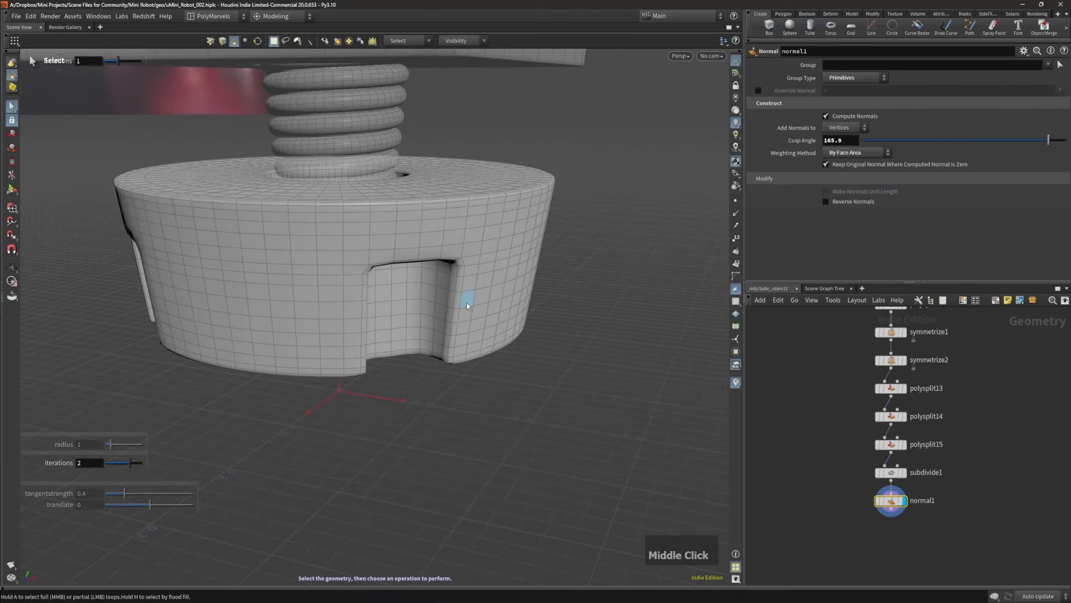
Step: Display the base's unsubdivided polysplit15 geometry, add an Output node after normal1, and make polysplit15 the current node
left_click_drag(464, 302, 390, 296, "alt")
key("Up")
key("Up")
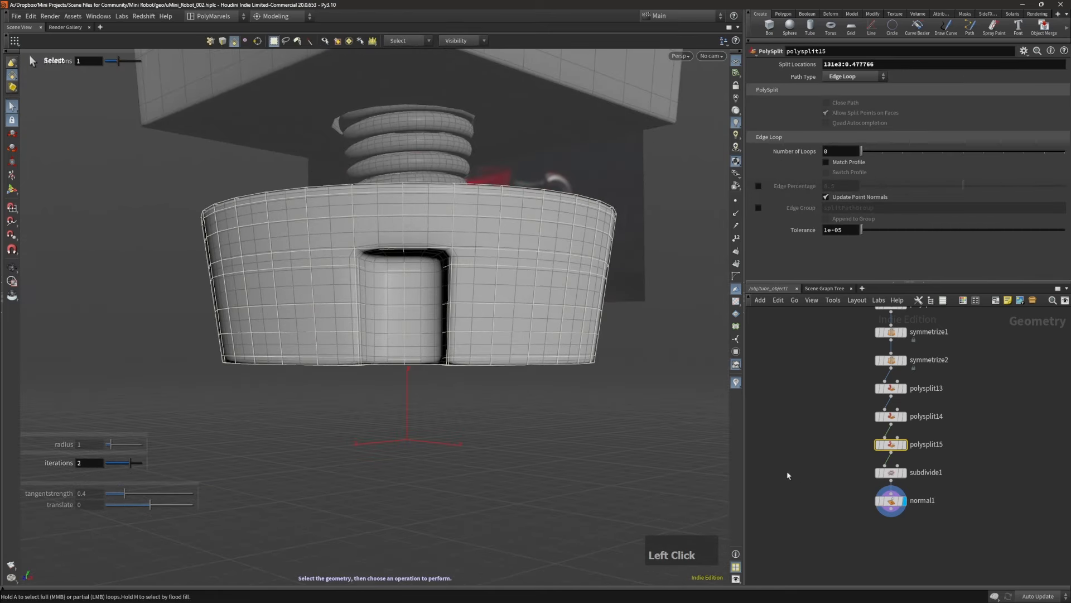
key("r")
key("Tab")
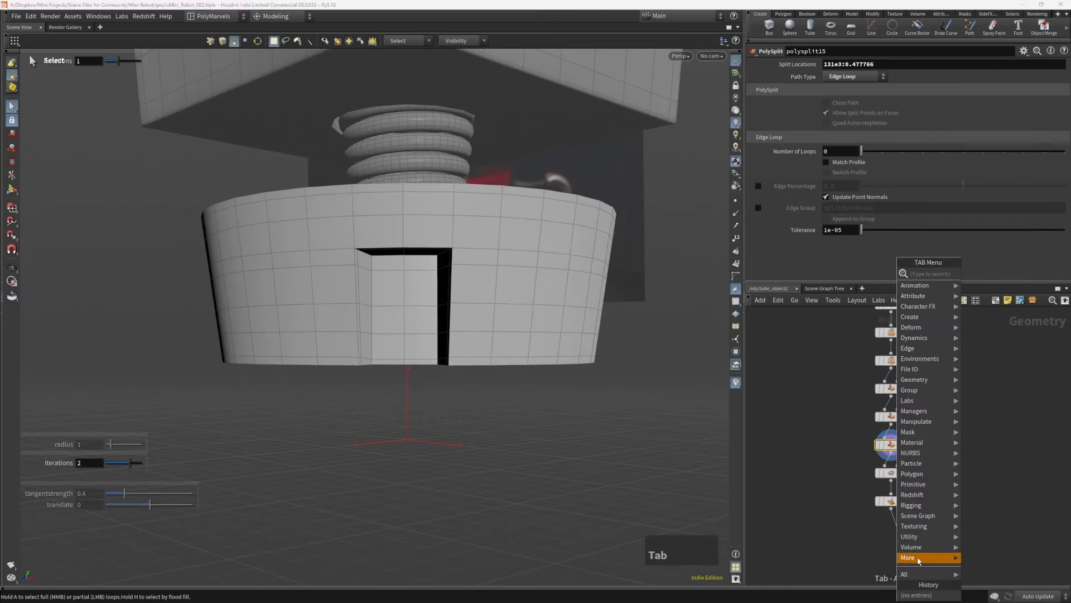
type("ou")
key("Return")
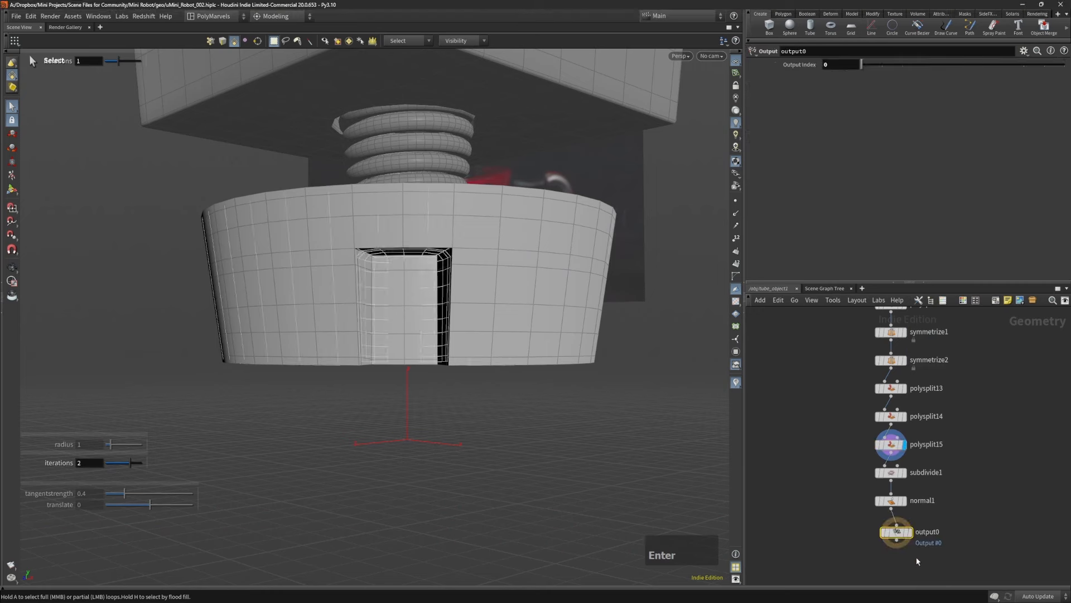
left_click_drag(433, 317, 442, 313, "alt")
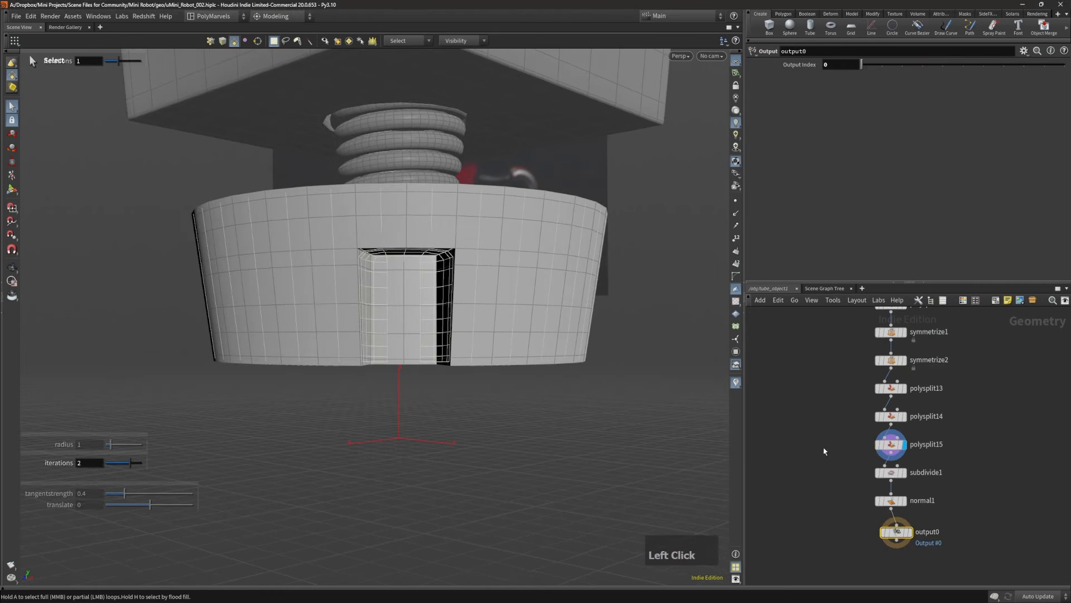
left_click(889, 445)
Step: Try to select the polygons of the notch's back wall and extract them into a new object
right_click_drag(345, 252, 438, 312, "alt")
left_click_drag(438, 318, 460, 290, "alt")
key("4")
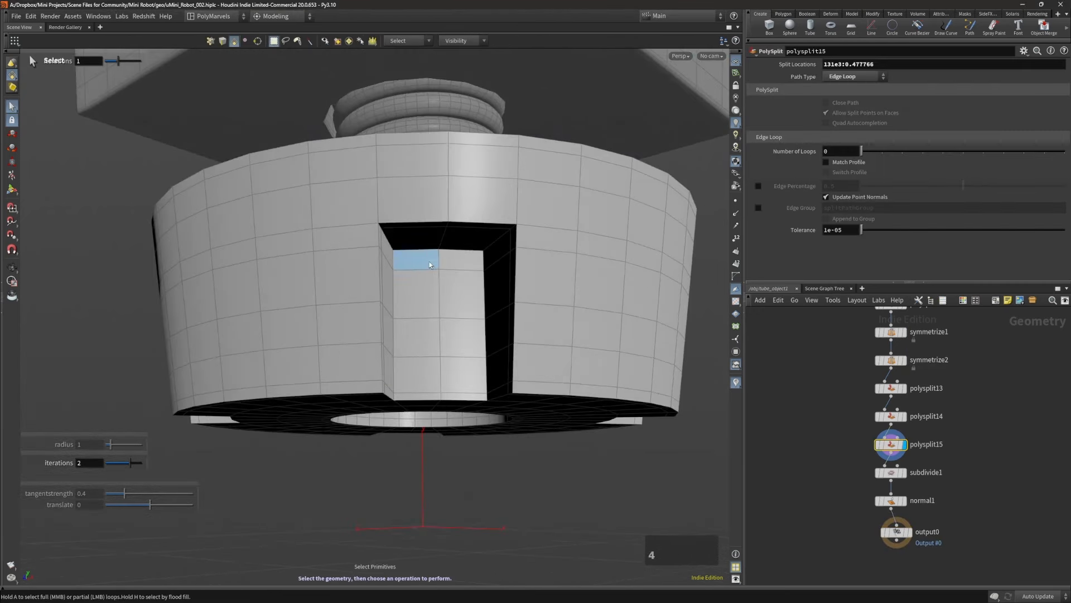
left_click(463, 391, "shift")
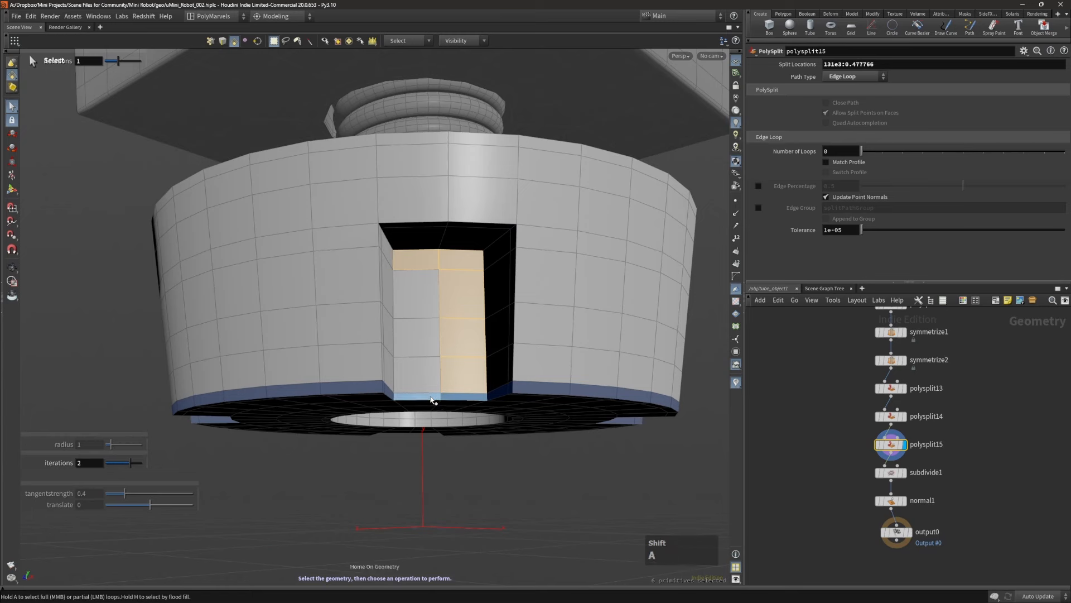
left_click(432, 400, "shift")
left_click_drag(432, 400, 466, 360, "alt")
left_click(430, 373)
left_click(459, 371, "shift")
left_click(449, 346, "shift")
left_click(425, 339, "shift")
left_click(426, 302, "shift")
left_click(474, 301, "shift")
key("e")
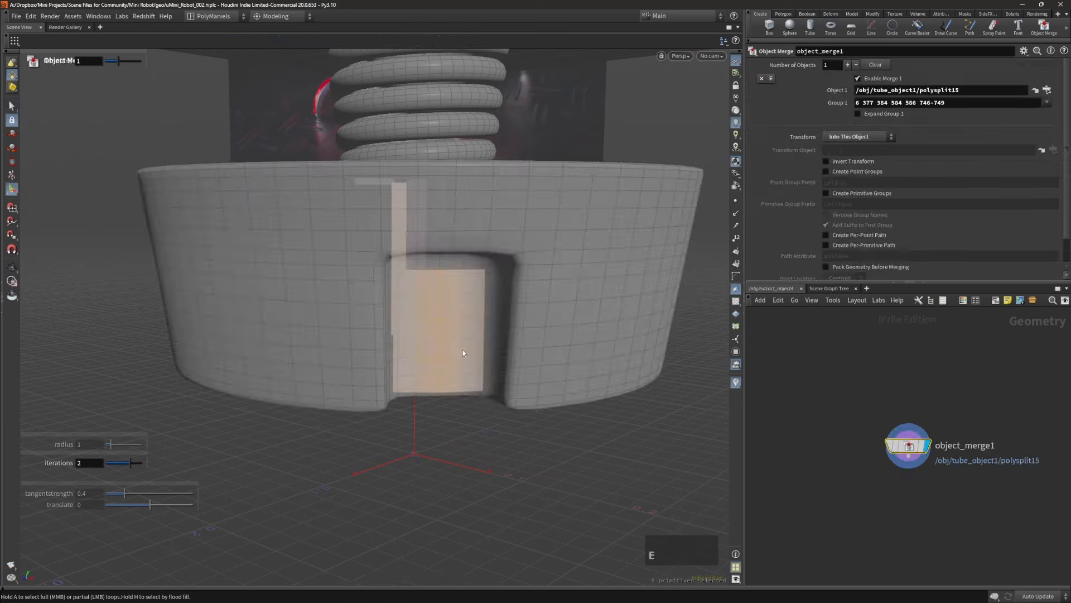
Step: Check the extracted polygons around the base and undo the extraction
key("Escape")
right_click_drag(463, 353, 364, 332)
left_click_drag(364, 333, 337, 310)
right_click_drag(337, 311, 513, 304, "alt")
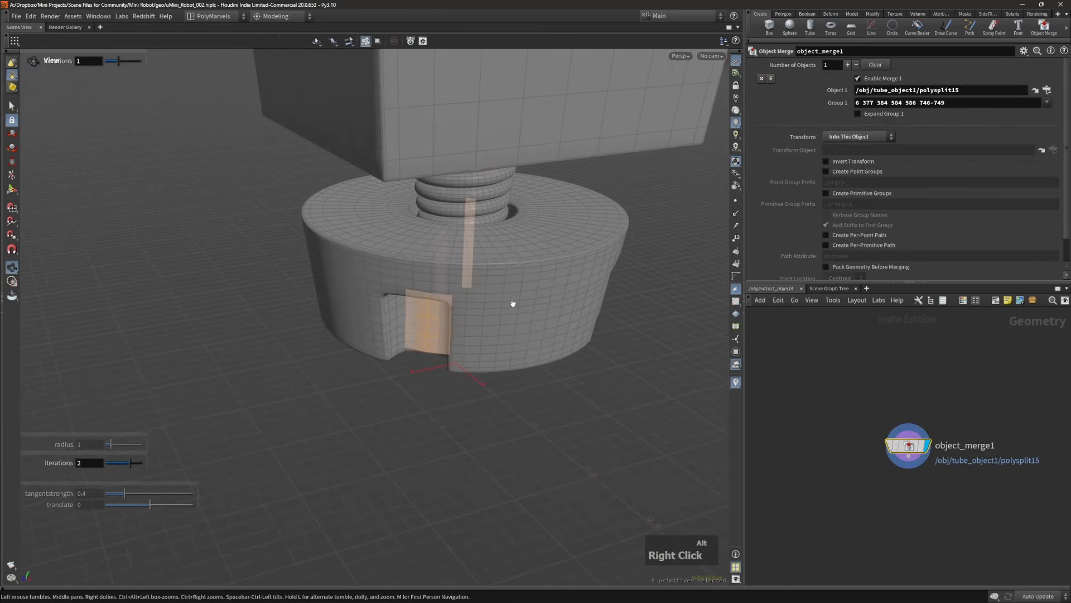
left_click_drag(512, 304, 456, 250, "alt")
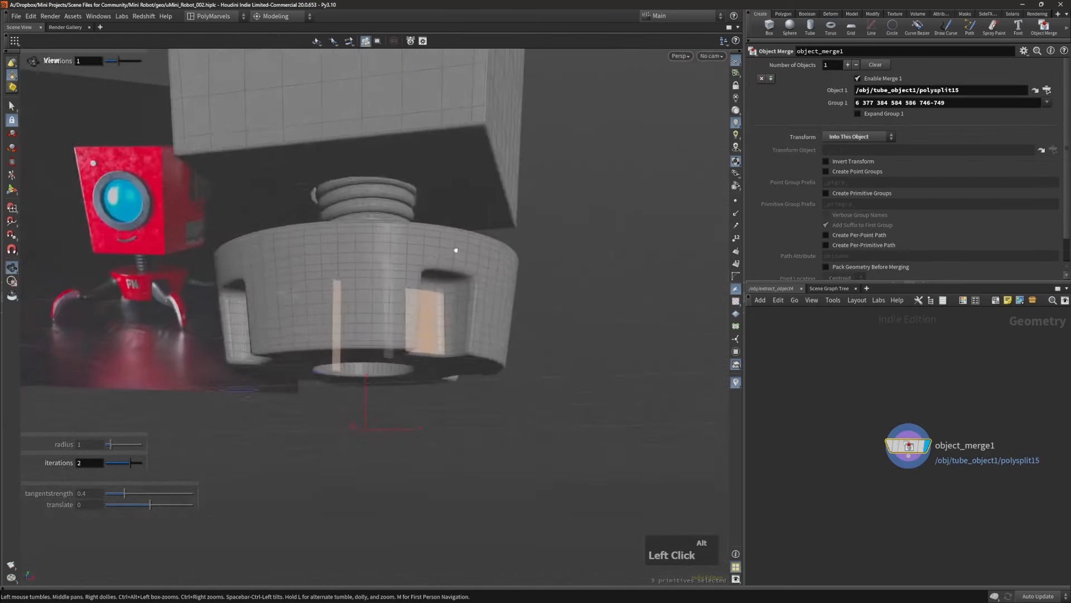
right_click_drag(456, 251, 432, 277, "alt")
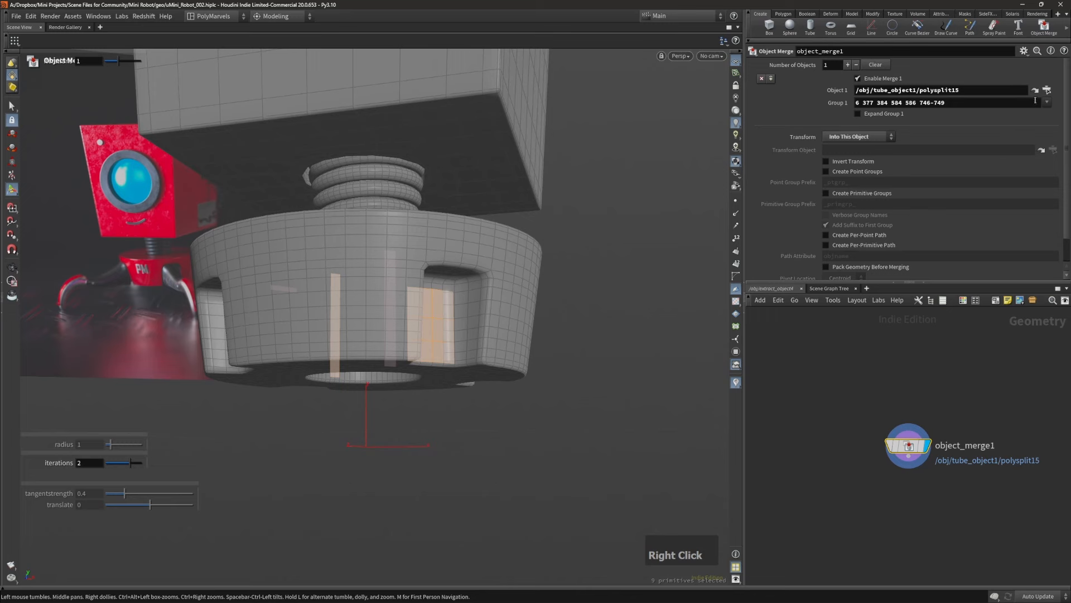
key("ctrl+z")
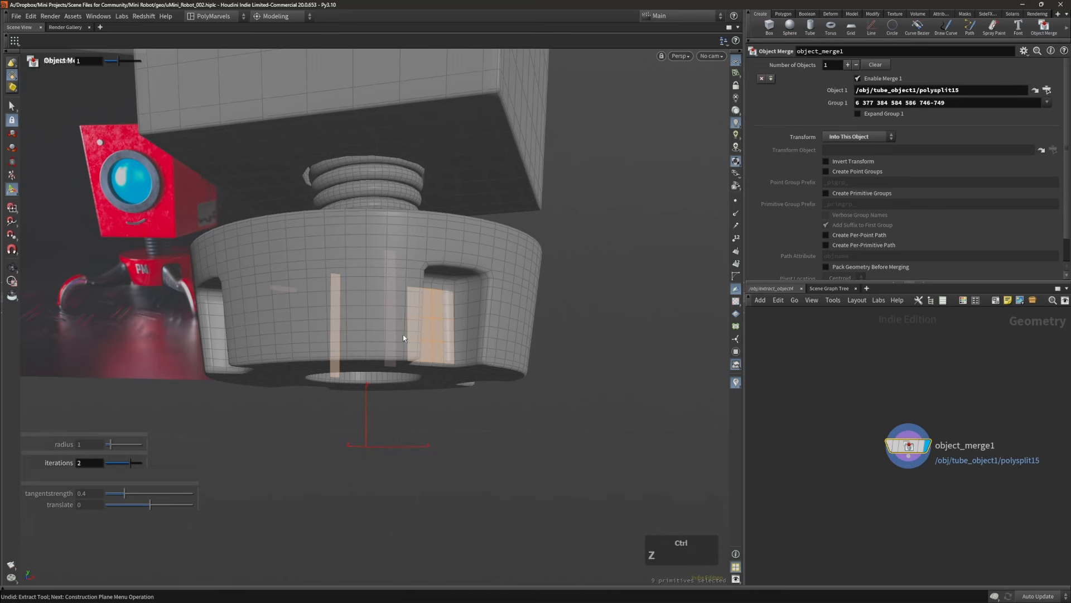
Step: Select only the six main polygons of the notch's back wall and extract them into a new object
left_click_drag(340, 316, 437, 350, "alt")
key("4")
right_click_drag(438, 350, 466, 335, "alt")
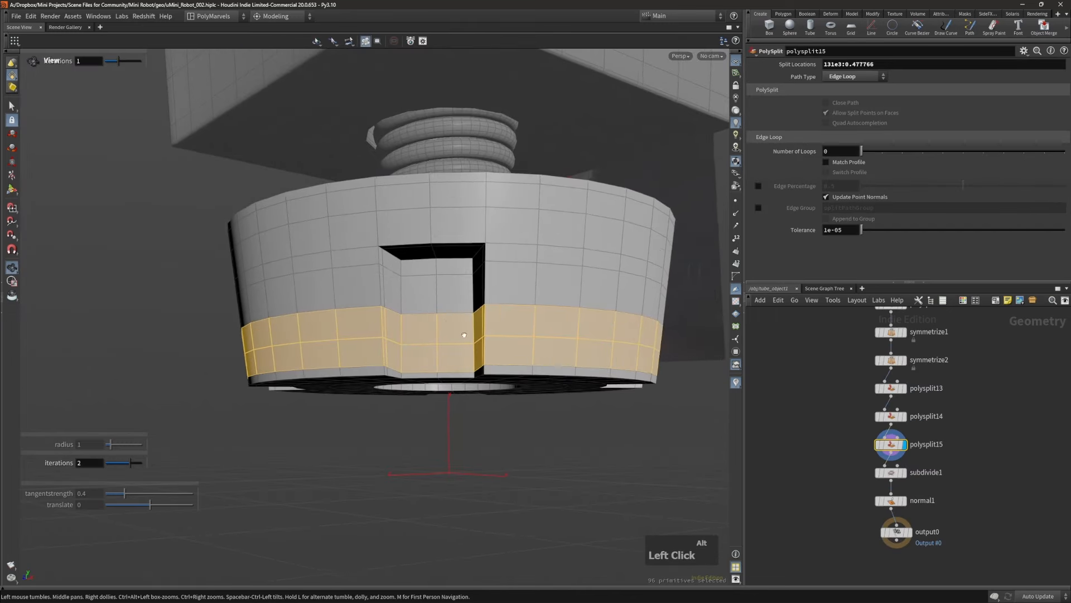
left_click(422, 306)
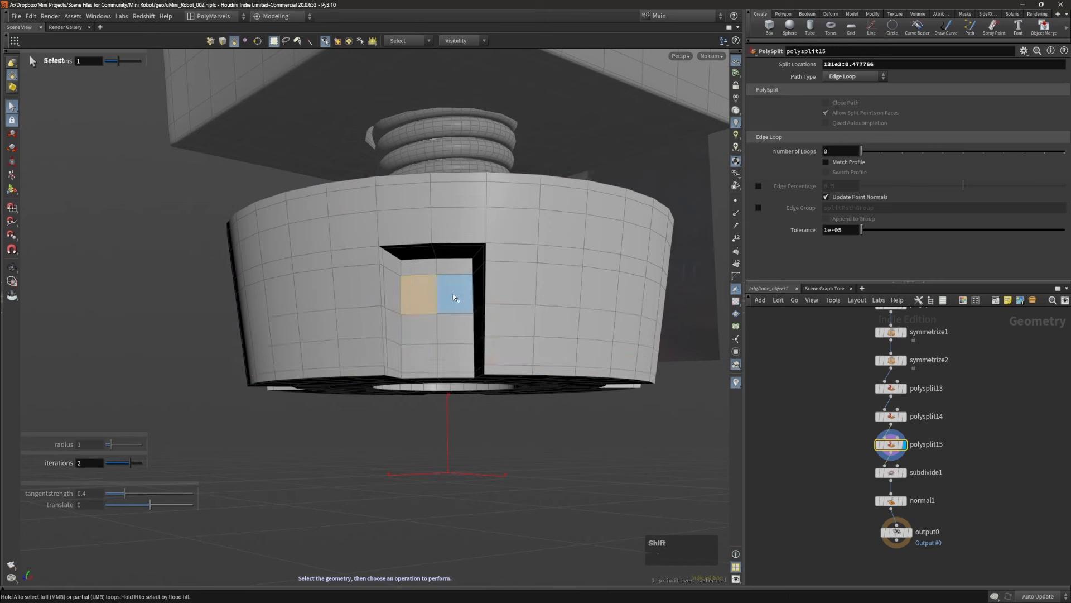
left_click(466, 363, "shift")
mouse_move(466, 363)
left_mouse_down("alt")
mouse_move(502, 259)
mouse_move(467, 360)
left_mouse_up("alt")
right_click_drag(466, 360, 473, 283, "alt")
left_click_drag(473, 283, 580, 143, "alt")
key("shift+e")
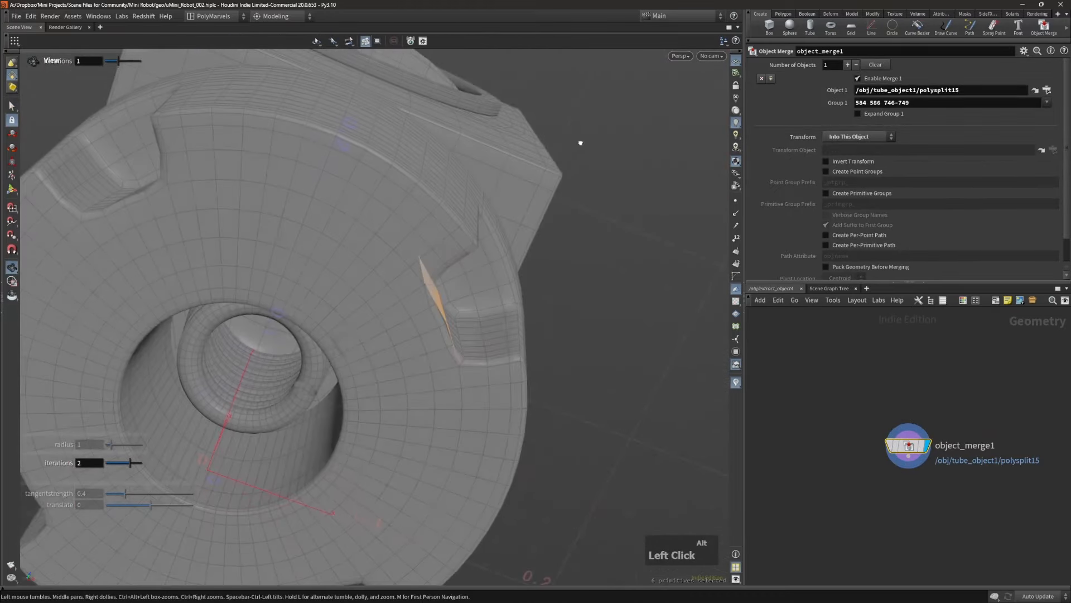
Step: Move the extracted patch slightly outward and upward, by about 0.0056 in X, 0.0053 in Y and 0.0056 in Z
key("t")
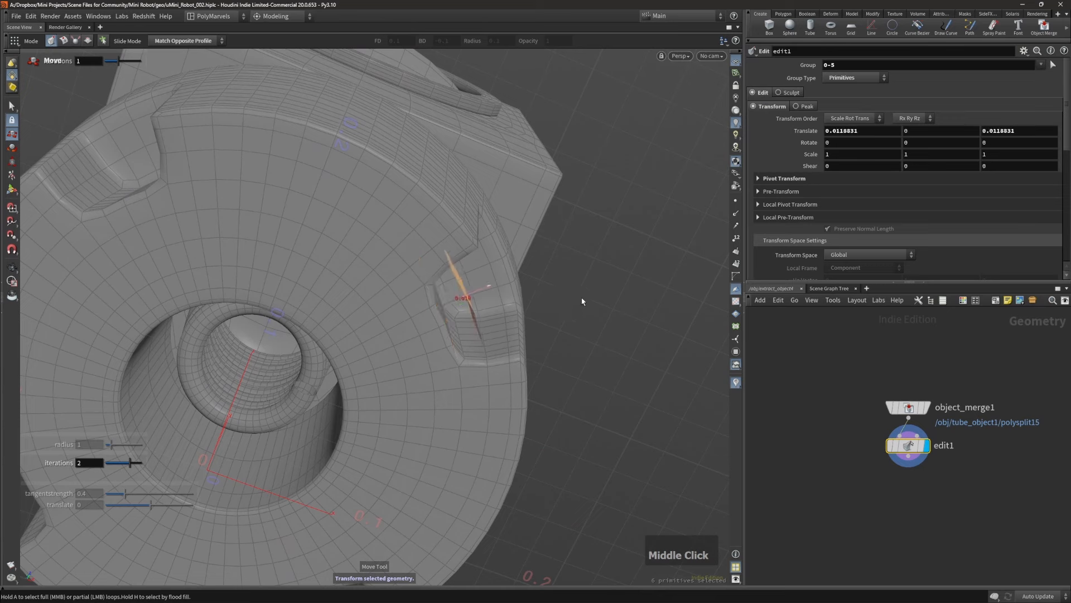
left_click_drag(548, 303, 577, 355, "alt")
right_click_drag(578, 346, 491, 379, "alt")
left_click_drag(491, 380, 546, 402, "alt")
right_click_drag(545, 402, 452, 383, "alt")
middle_click_drag(530, 379, 544, 378, "alt")
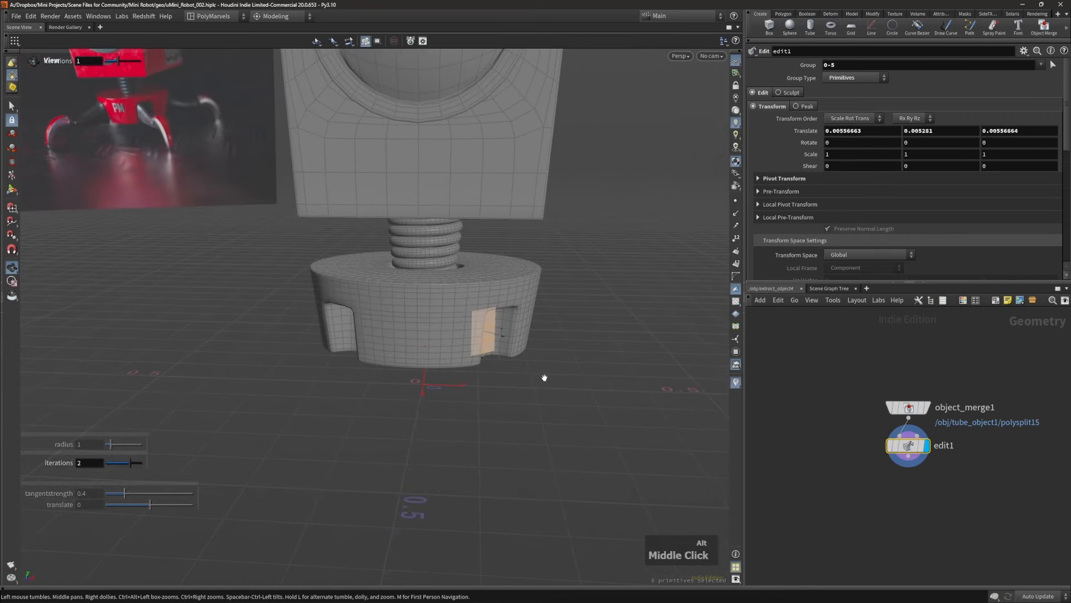
Step: Apply PolyExtrude to the extracted patch with Distance 0 and Transform Extruded Front enabled
key("e")
left_click_drag(551, 397, 707, 421)
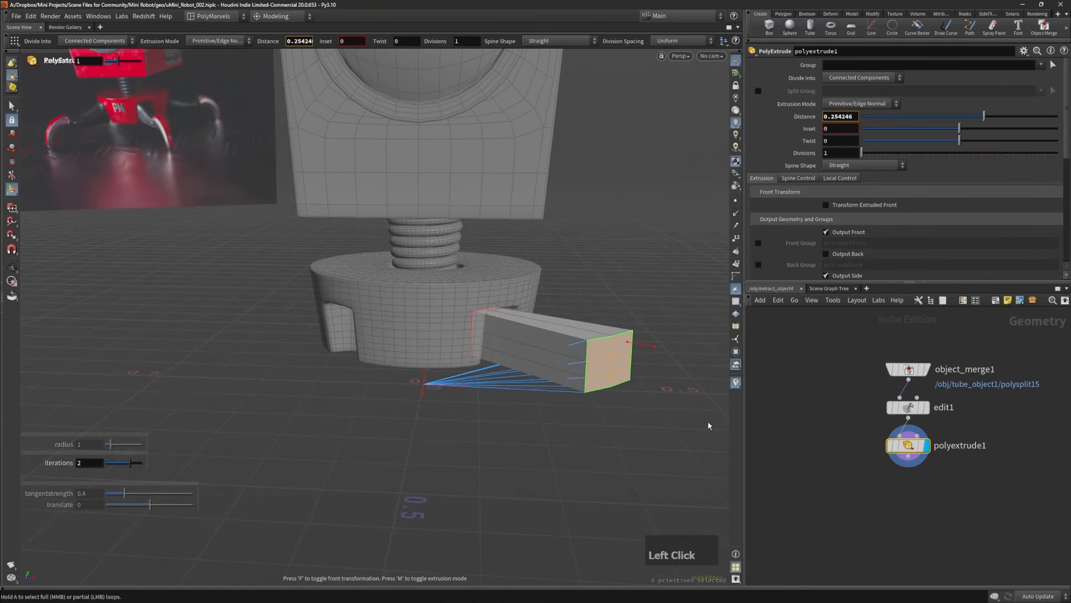
left_click_drag(626, 363, 571, 428, "alt")
left_click_drag(575, 342, 591, 329, "alt")
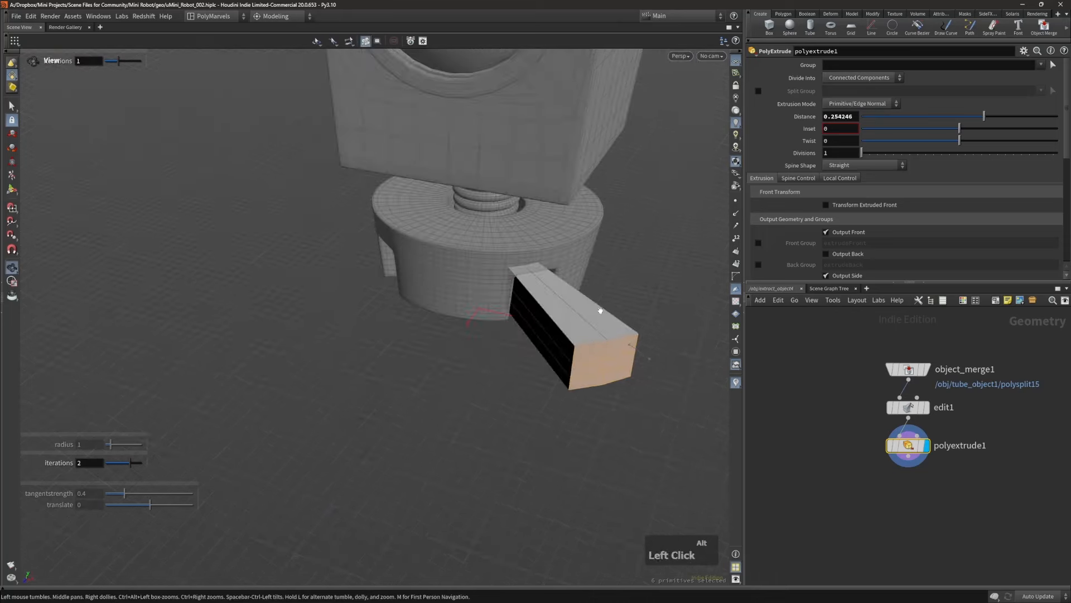
right_click_drag(591, 330, 617, 316, "alt")
middle_click_drag(617, 316, 536, 332, "alt")
key("f")
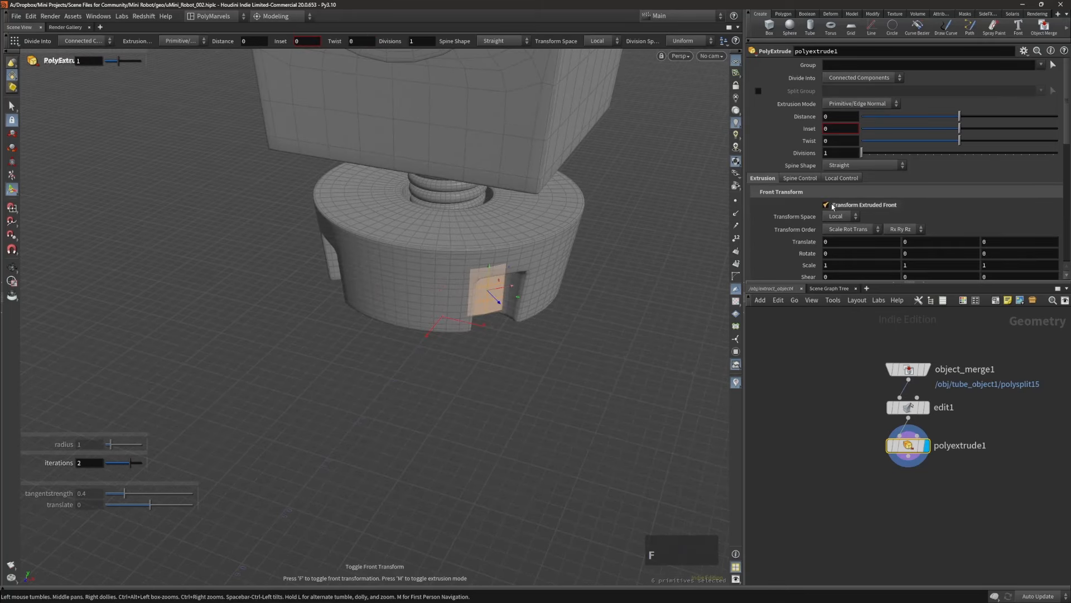
left_click_drag(590, 340, 613, 338, "alt")
key("Return")
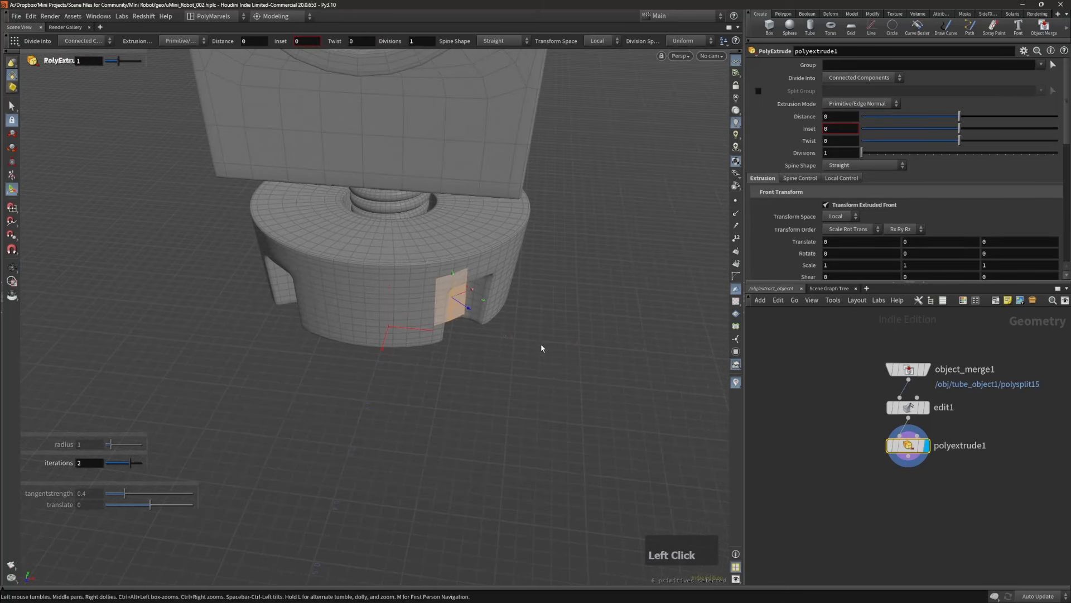
Step: Move the extruded front to about 0.03 in local X and 0.191 in local Z, and scale it uniformly to about 0.653
middle_click_drag(545, 349, 638, 436)
right_click_drag(638, 436, 505, 359, "alt")
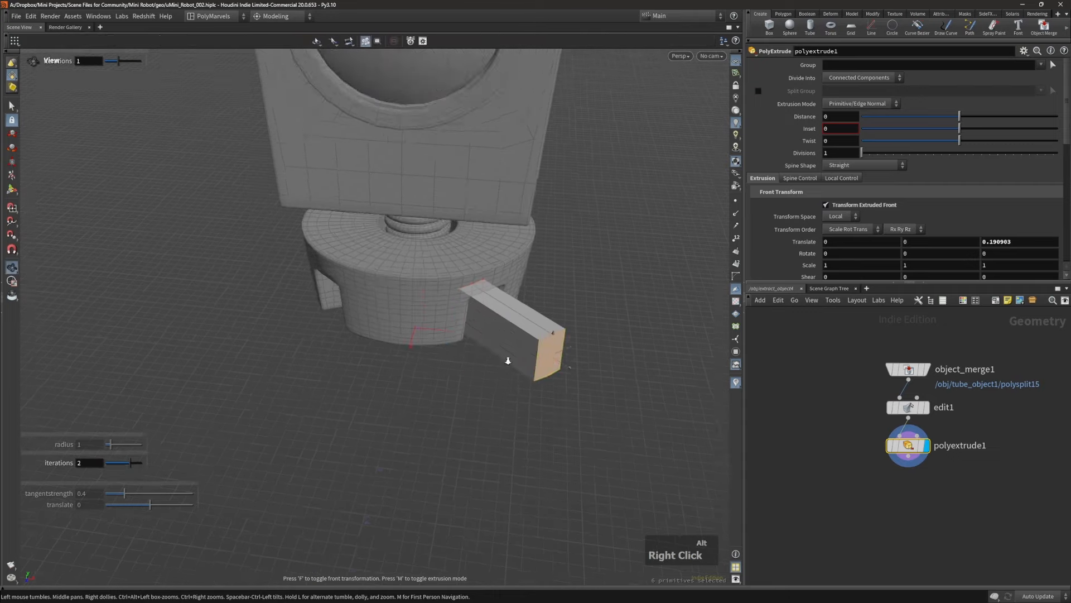
left_click_drag(504, 358, 504, 334, "alt")
right_click_drag(504, 334, 531, 347, "alt")
left_click_drag(532, 346, 585, 384, "alt")
middle_click_drag(600, 371, 612, 372)
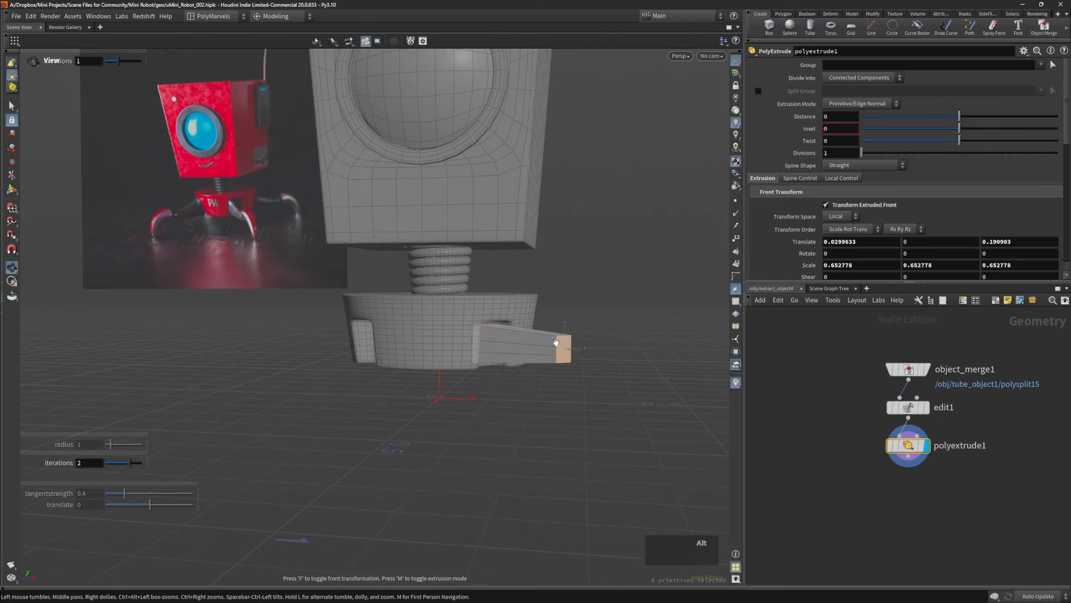
Step: Undo the leg tip's sideways shift and extend the tip outward to about 0.229 in local Z
left_click_drag(544, 356, 502, 393, "alt")
right_click_drag(558, 357, 614, 333, "alt")
key("ctrl+z")
middle_click_drag(544, 335, 507, 337, "alt")
left_click(506, 385)
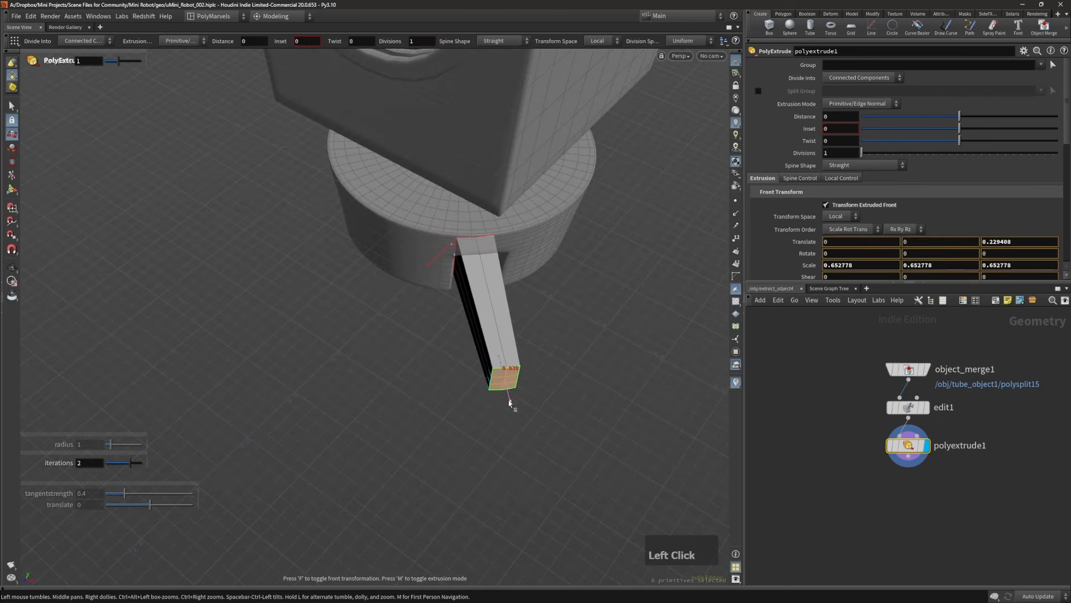
Step: Lower the leg's tip by about 0.029 along local Y so the leg slopes down from the base
left_click_drag(509, 401, 535, 335, "alt")
right_click_drag(535, 335, 390, 363, "alt")
left_click_drag(390, 364, 394, 353, "alt")
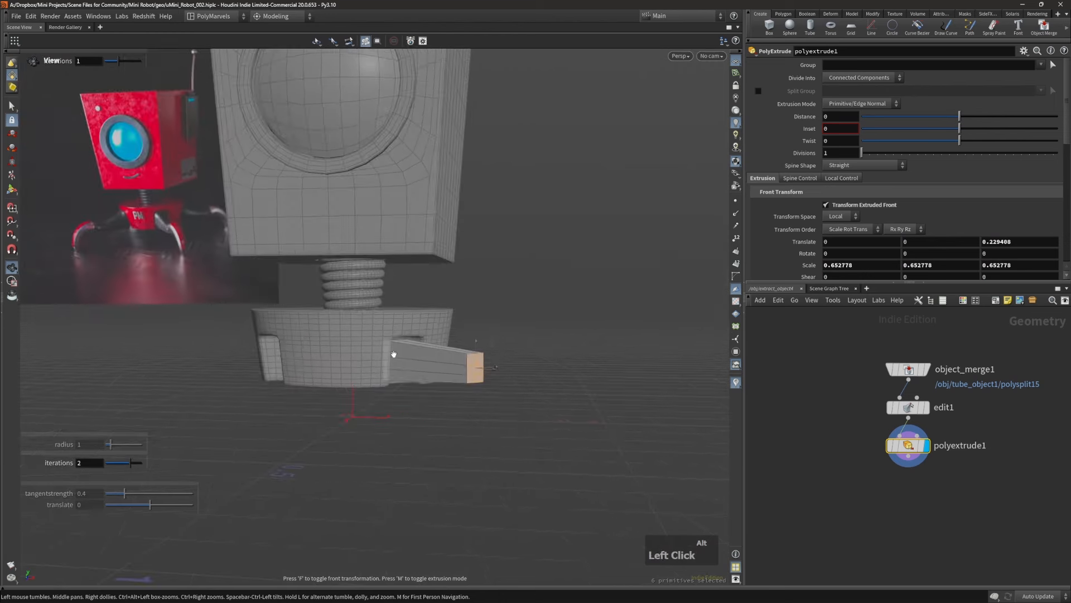
middle_click_drag(394, 353, 514, 332)
right_click_drag(515, 333, 375, 359, "alt")
left_click_drag(375, 359, 369, 349, "alt")
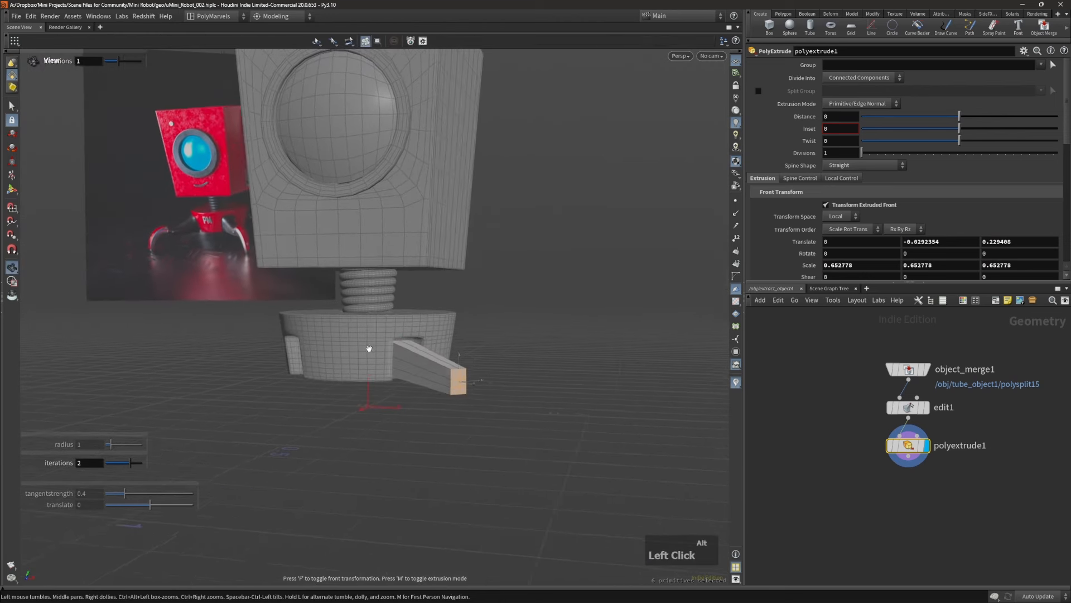
Step: Set the leg extrusion's Divisions to 6 to segment the leg along its length
middle_click_drag(369, 349, 404, 346, "alt")
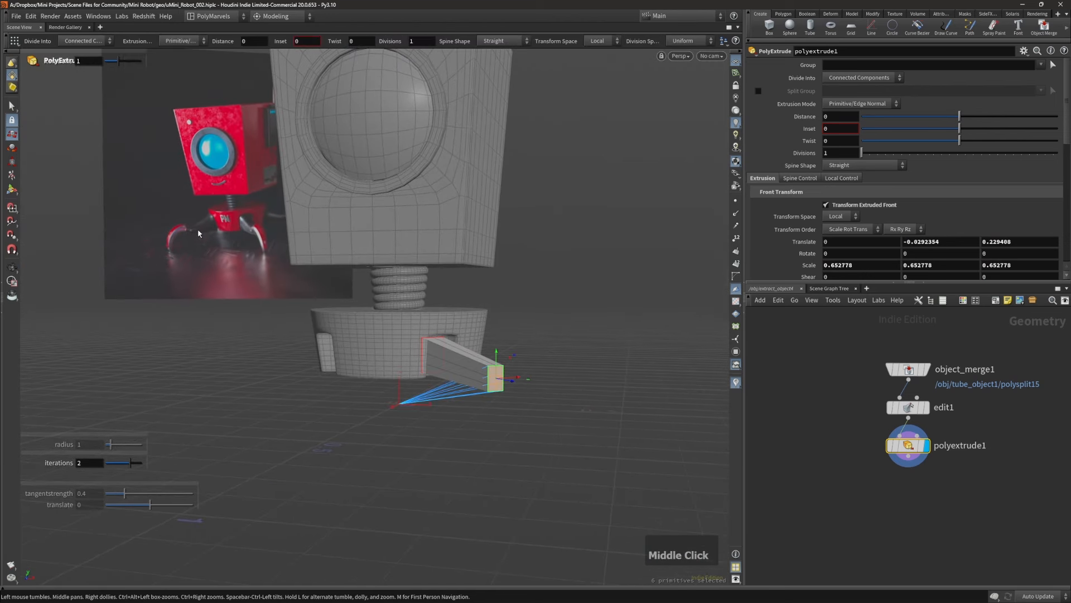
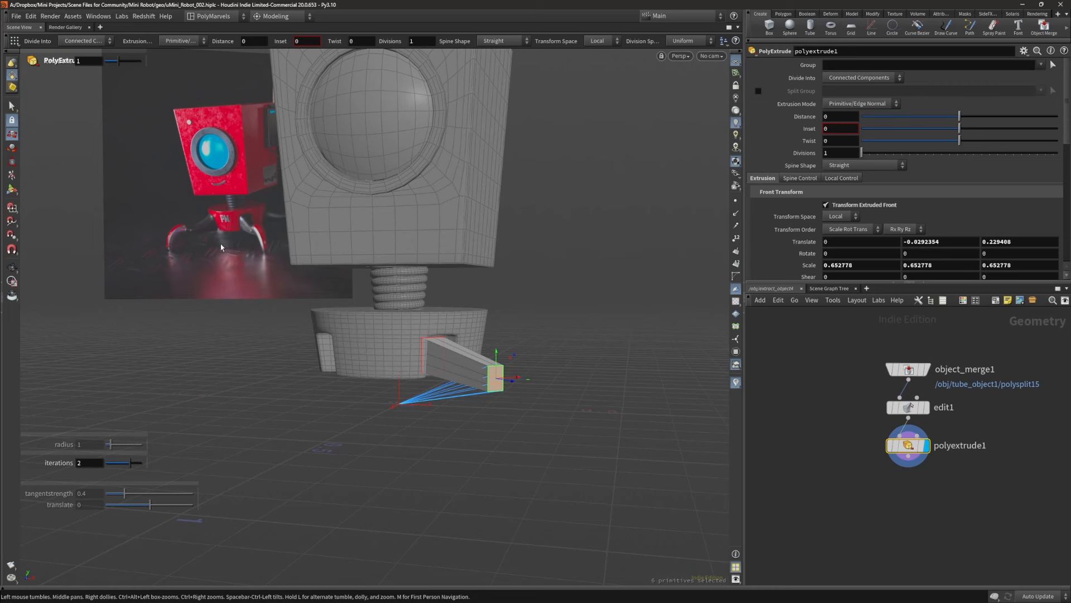
right_click_drag(449, 363, 567, 359, "alt")
left_click_drag(567, 359, 473, 351, "alt")
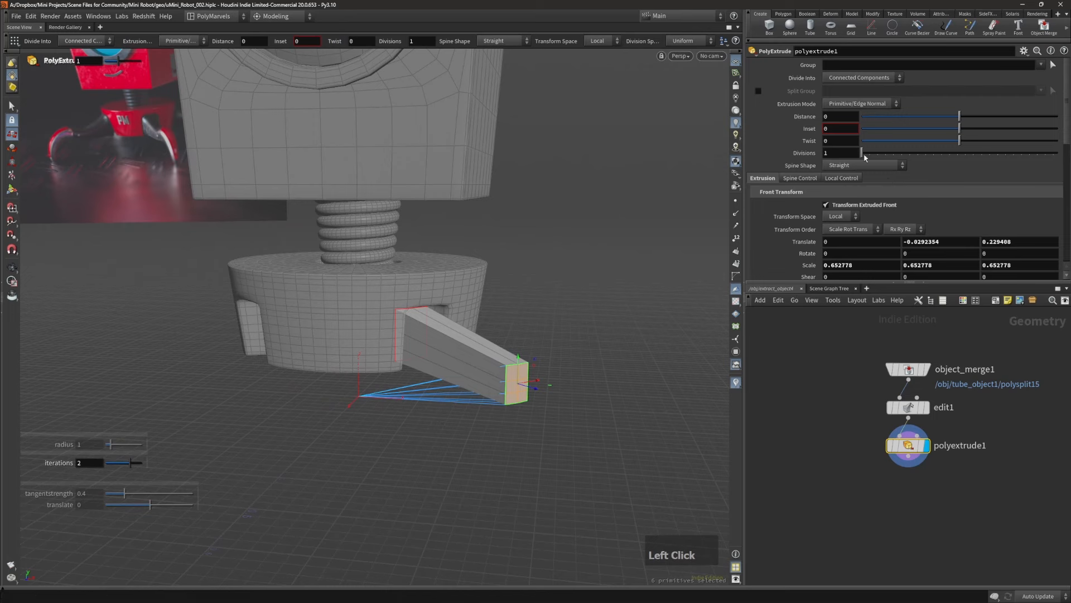
right_click_drag(480, 363, 502, 368, "alt")
left_click_drag(502, 369, 550, 348, "alt")
right_click_drag(549, 349, 571, 340, "alt")
left_click_drag(571, 340, 475, 408, "alt")
right_click_drag(475, 408, 488, 399, "alt")
left_click_drag(489, 399, 521, 382, "alt")
middle_click_drag(521, 383, 465, 371, "alt")
left_click(536, 384)
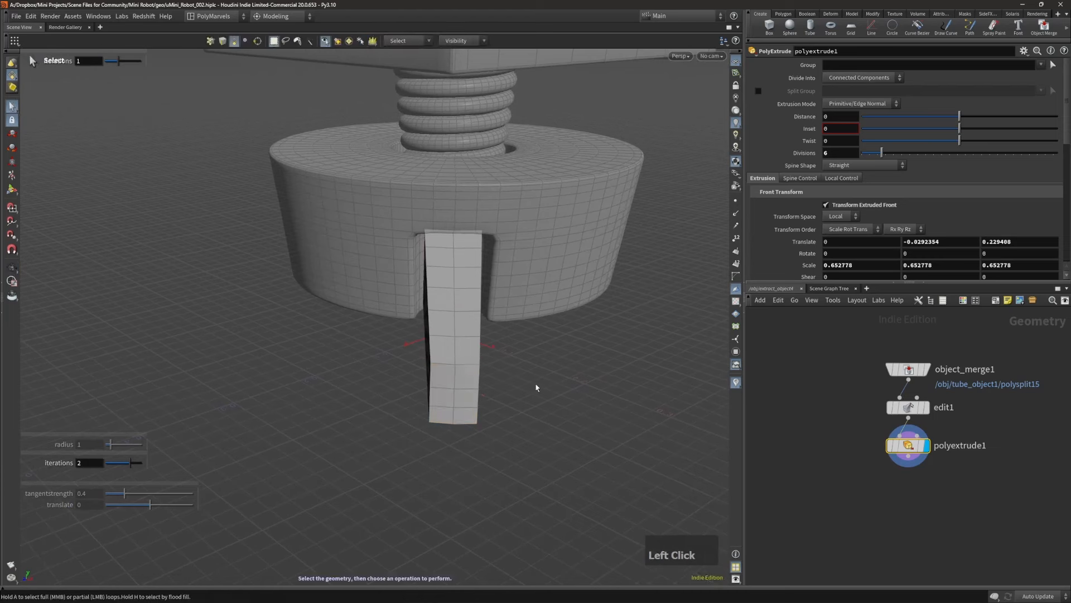
left_click_drag(476, 381, 515, 354, "alt")
Step: Duplicate the six faces at the leg's tip and offset the copy outward by about 0.0063 in X and Z
key("s")
left_click(460, 383)
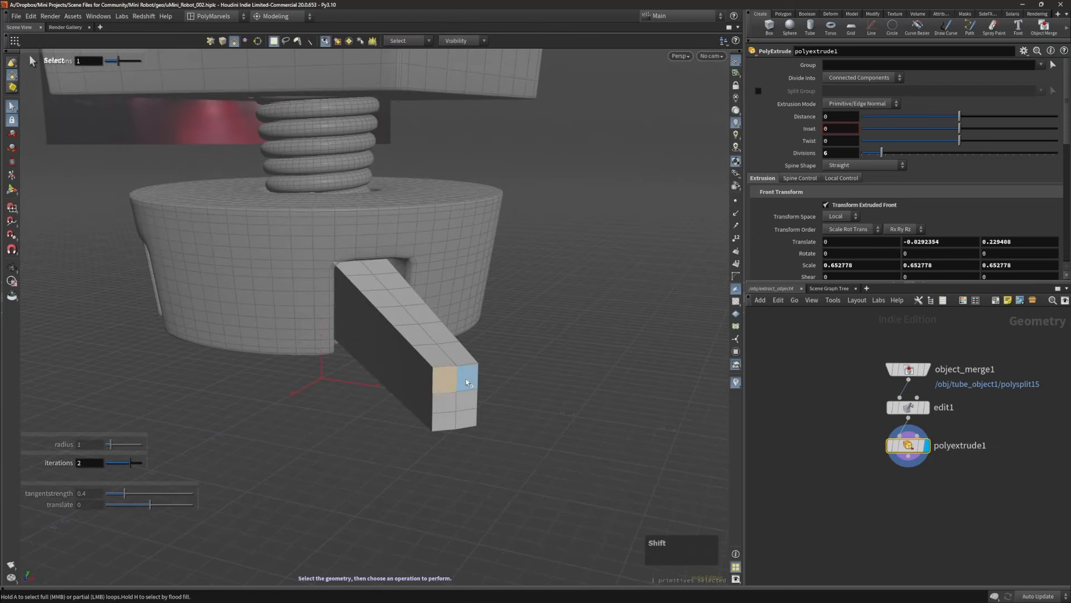
left_click(463, 423, "shift")
right_click_drag(528, 370, 593, 354, "alt")
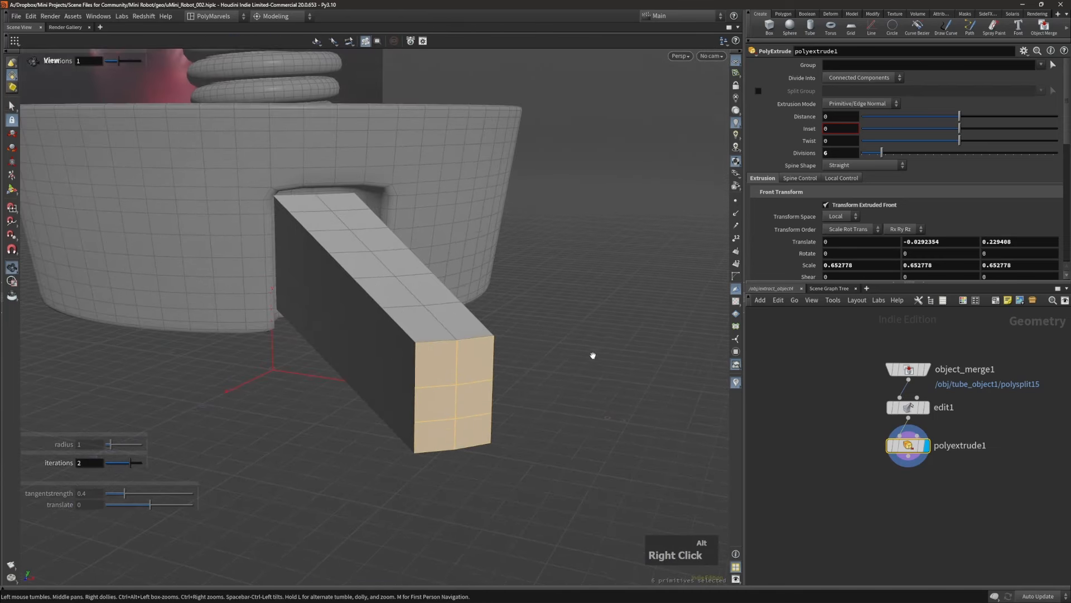
left_click_drag(489, 384, 512, 419, "alt")
key("shift+d")
middle_click_drag(513, 420, 570, 460)
Step: PolyExtrude the copied patch about 0.0207 in local Z using Transform Extruded Front, with Output Back enabled
key("e")
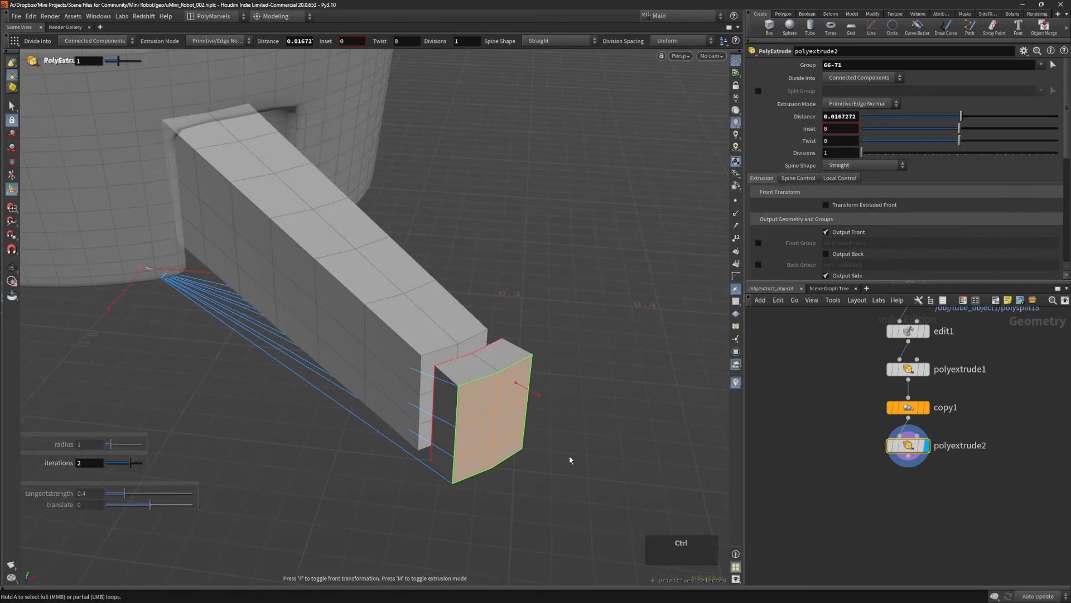
middle_click(569, 456, "ctrl")
key("f")
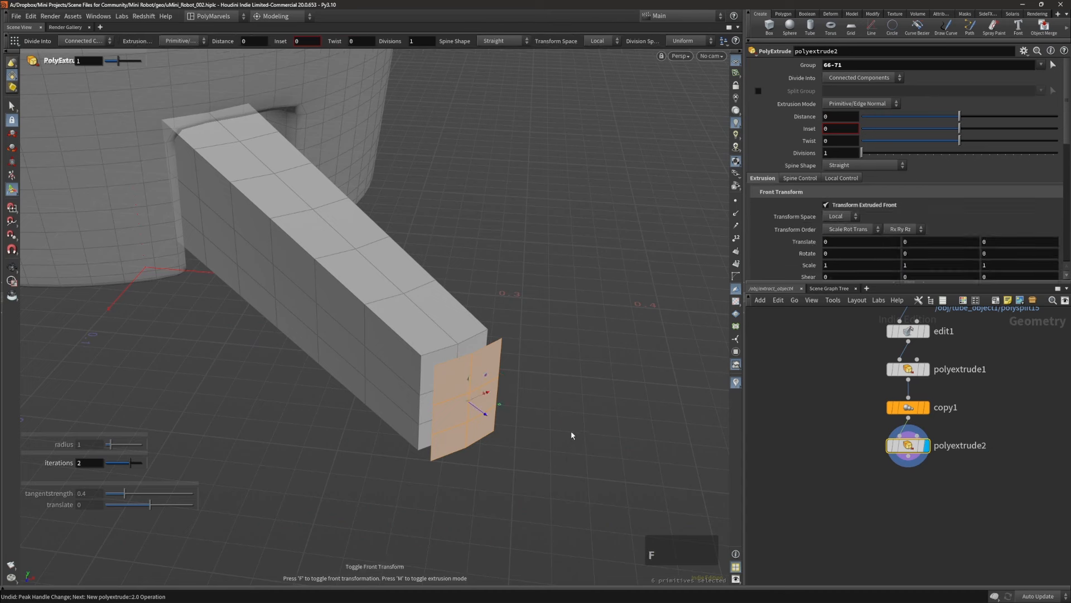
middle_click_drag(571, 432, 682, 408)
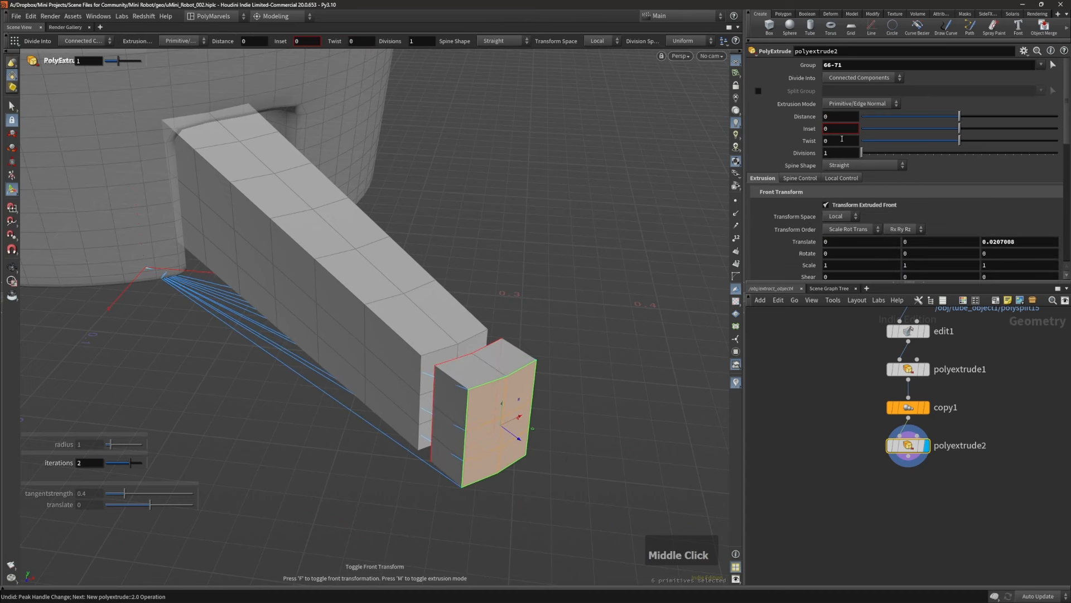
key("ctrl+b")
left_click(862, 207)
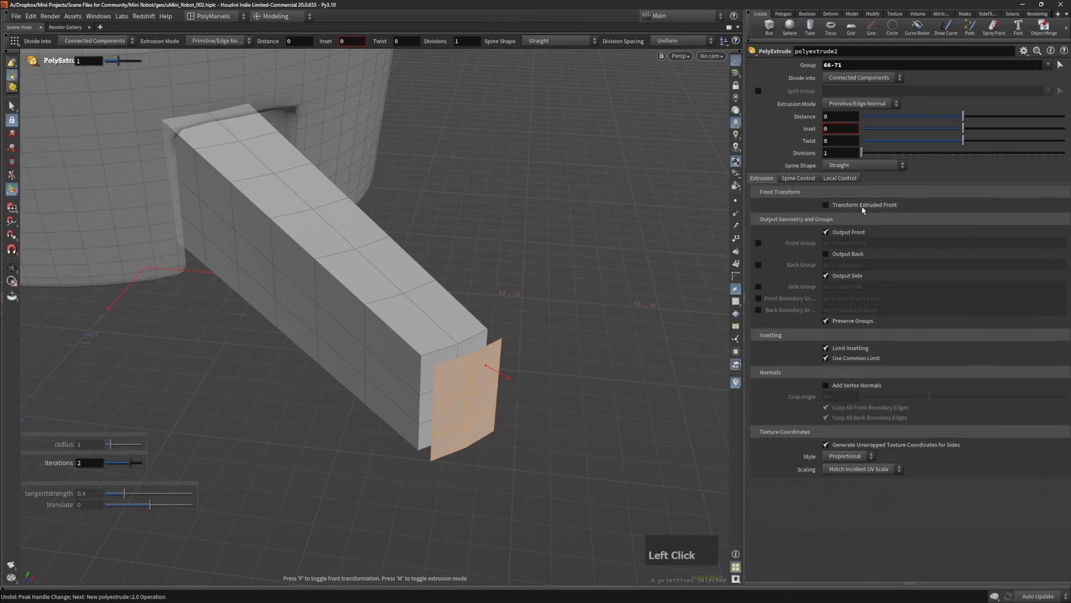
left_click(860, 208)
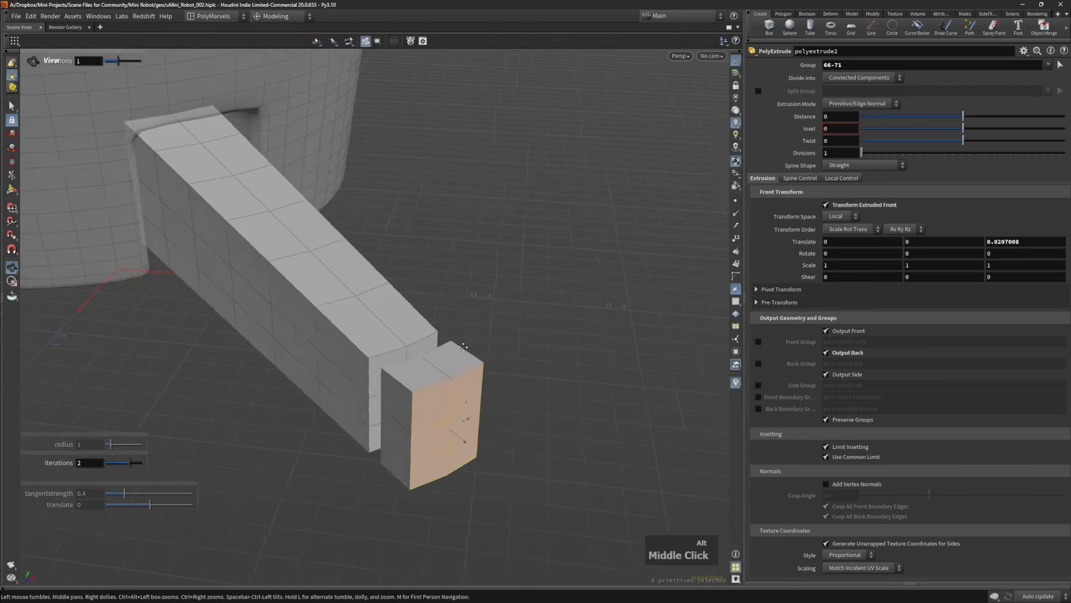
left_click_drag(641, 385, 558, 374)
right_click_drag(558, 346, 586, 325, "alt")
Step: Narrow the copied patch sideways and stretch it vertically to about 1.45 in Y so it is taller than the leg
left_click_drag(587, 325, 375, 406, "alt")
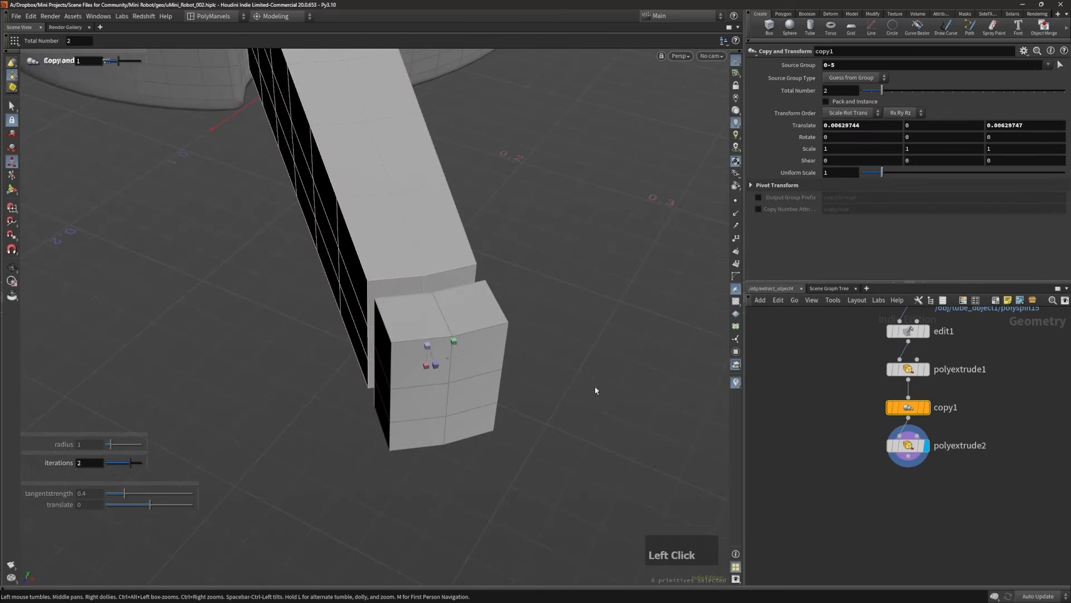
middle_click_drag(596, 390, 536, 394)
left_click_drag(526, 394, 526, 365, "alt")
middle_click_drag(527, 365, 523, 349)
left_click_drag(501, 363, 430, 417, "alt")
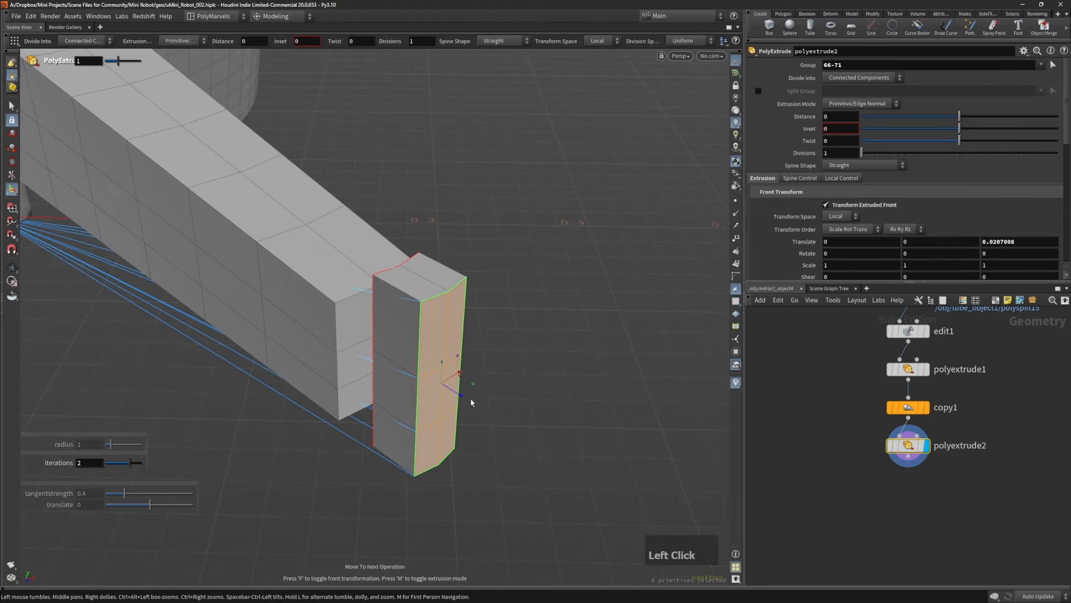
Step: Push the copied block back into the leg's tip to about -0.0106 in X and Z
mouse_move(510, 361)
left_mouse_down("alt")
mouse_move(530, 407)
mouse_move(498, 353)
left_mouse_up("alt")
key("m")
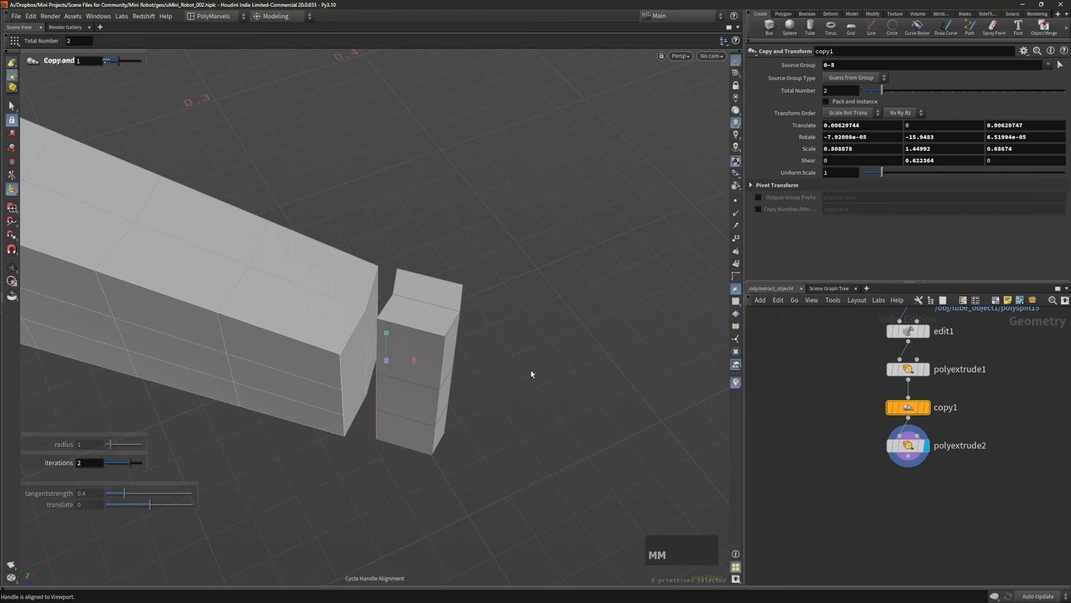
left_click_drag(531, 373, 505, 385, "alt")
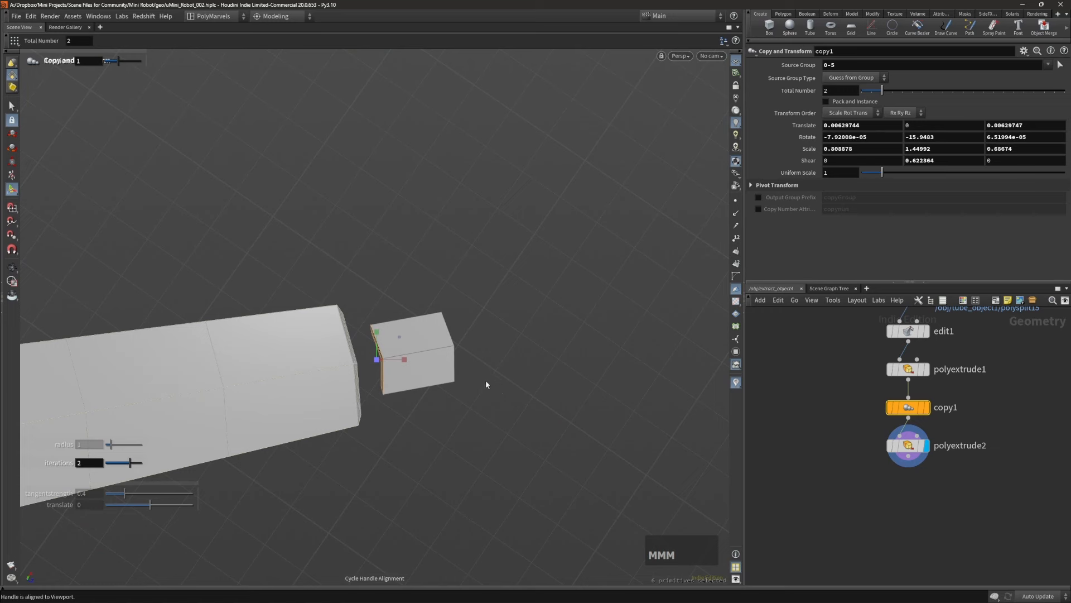
left_click_drag(486, 381, 387, 338, "alt")
right_click_drag(386, 338, 430, 354, "alt")
key("Tab")
left_click_drag(430, 353, 456, 370, "alt")
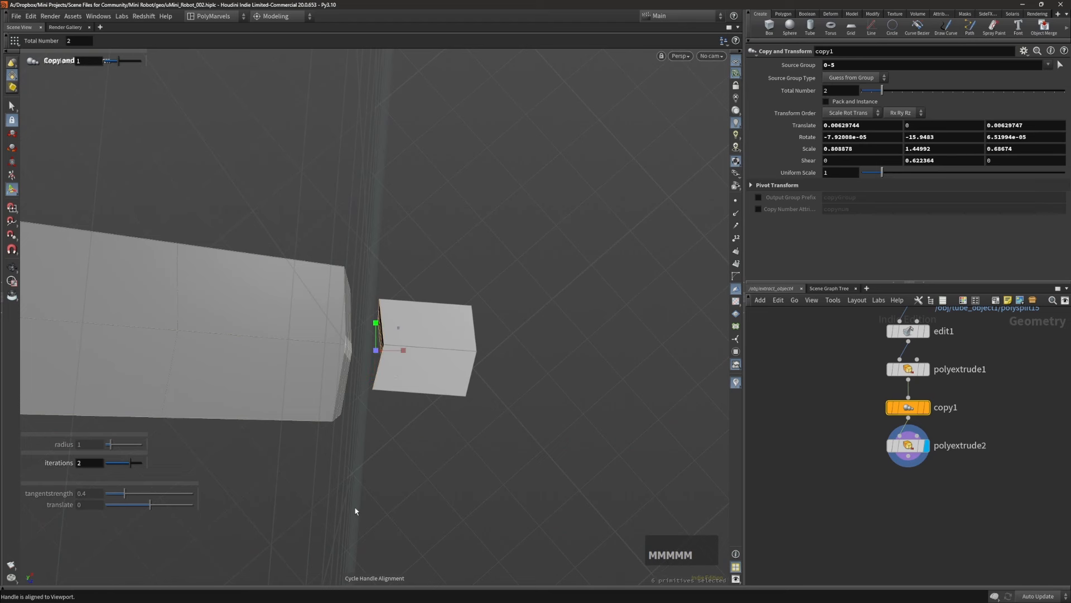
left_click_drag(464, 447, 469, 361, "alt")
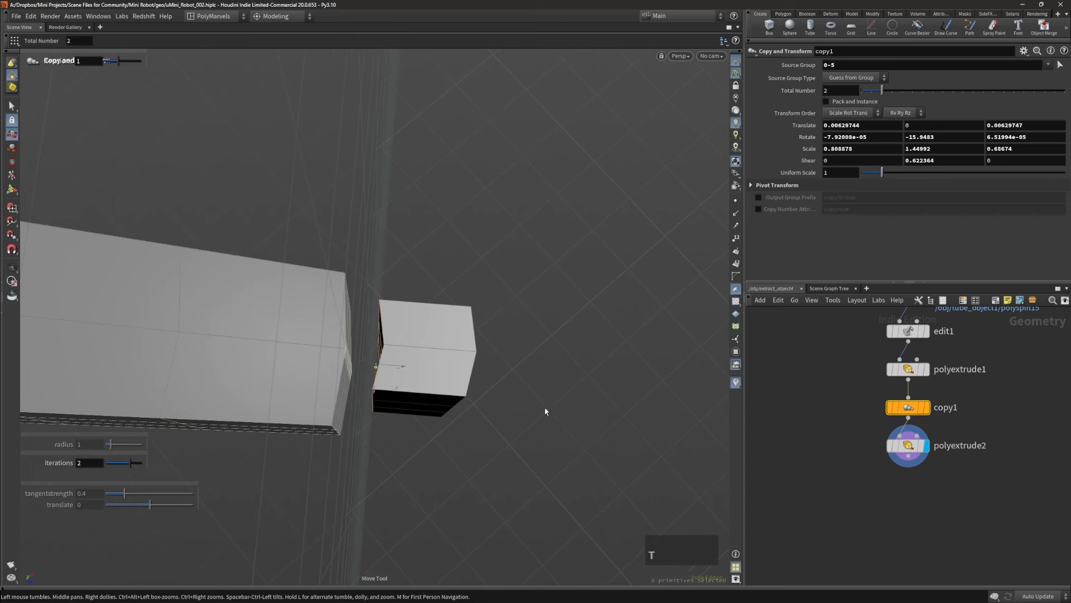
middle_click_drag(541, 412, 526, 411)
left_click_drag(363, 361, 346, 286, "alt")
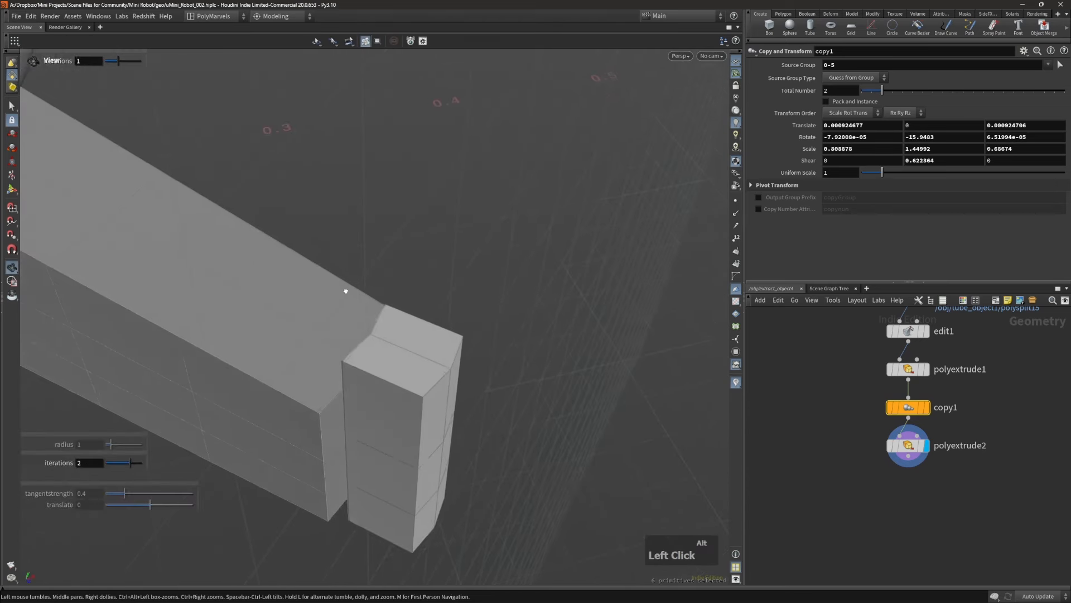
middle_click_drag(575, 491, 547, 476)
left_click_drag(547, 476, 437, 406, "alt")
right_click_drag(437, 406, 407, 474, "alt")
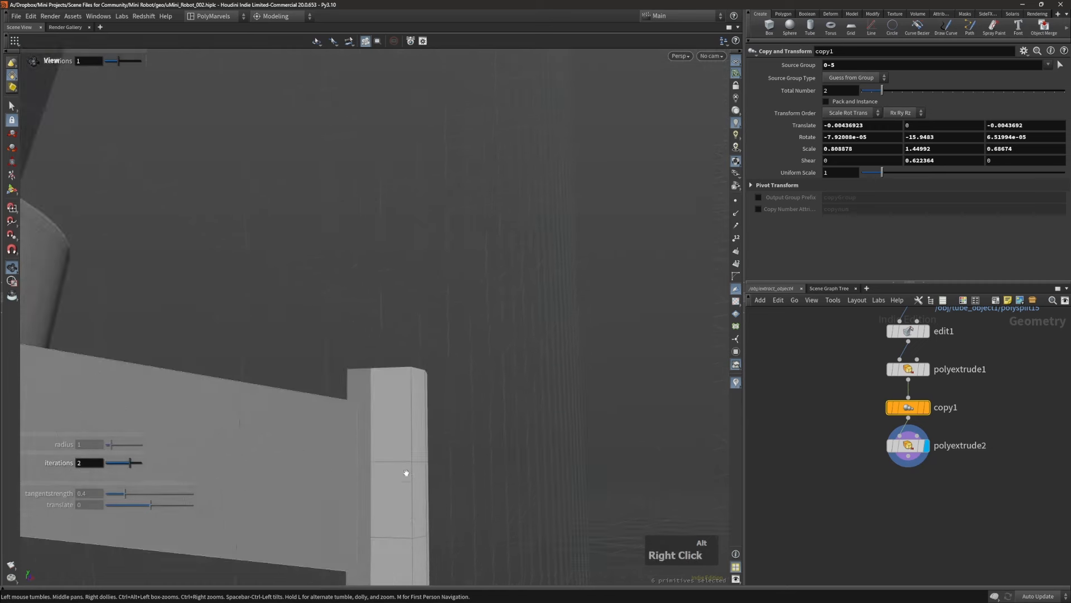
mouse_move(407, 474)
left_mouse_down("alt")
mouse_move(438, 327)
mouse_move(394, 470)
left_mouse_up("alt")
middle_click_drag(393, 471, 582, 382)
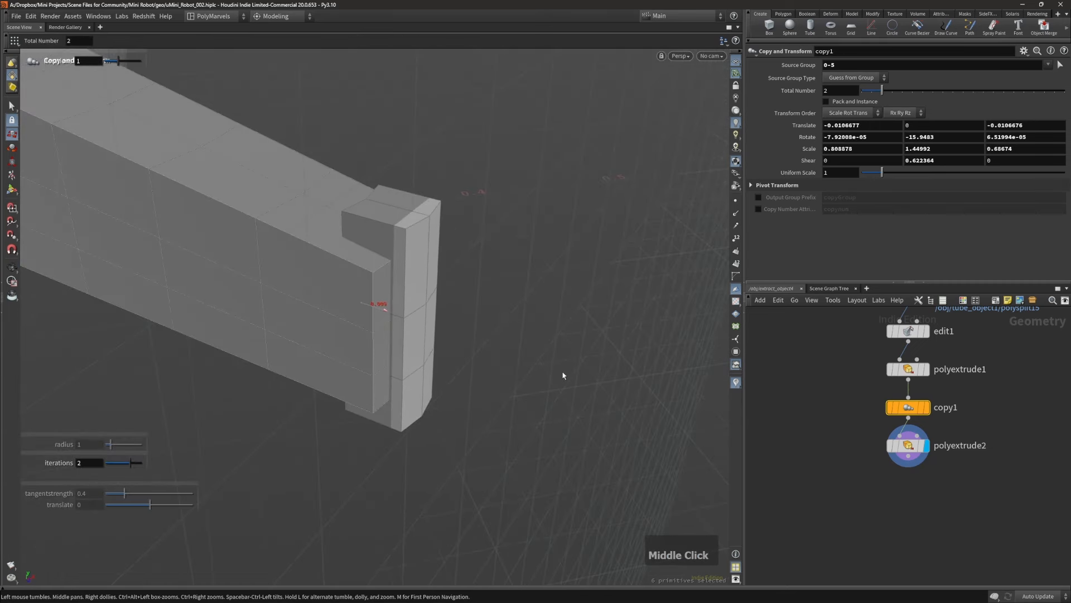
Step: Lengthen the block's extrusion to about 0.0367 in local Z so it extends past the leg's tip
key("Page_Down")
middle_click_drag(538, 368, 581, 391)
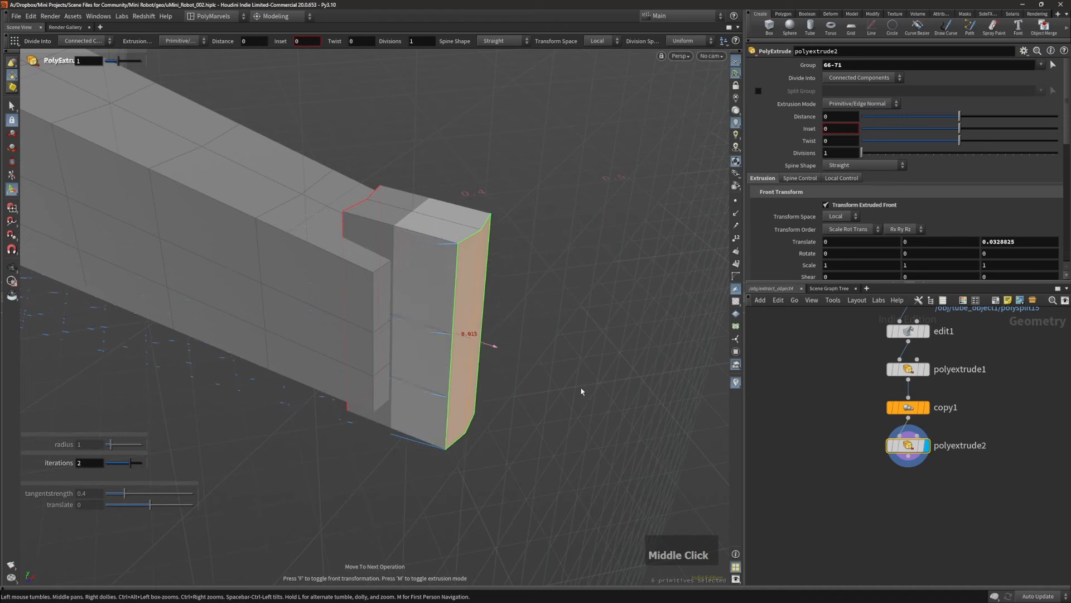
key("shift+Tab")
right_click_drag(565, 391, 478, 346, "alt")
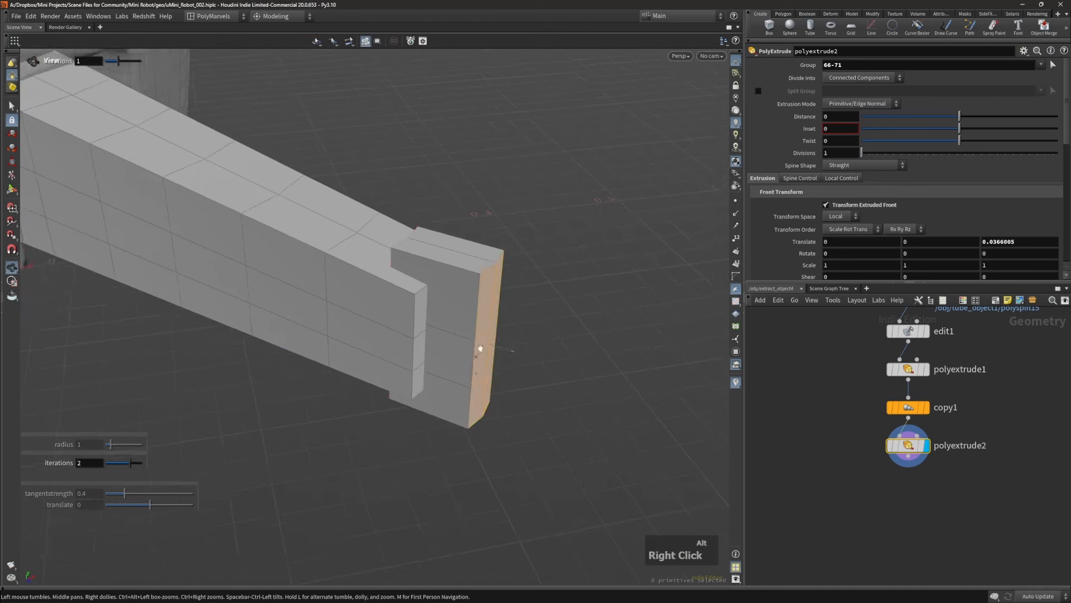
left_click_drag(479, 346, 470, 284, "alt")
key("Page_Up")
middle_click_drag(470, 285, 447, 313, "alt")
left_click_drag(447, 313, 320, 341, "alt")
left_click_drag(352, 345, 402, 296, "alt")
middle_click_drag(402, 296, 380, 371, "alt")
left_click_drag(379, 371, 398, 361, "alt")
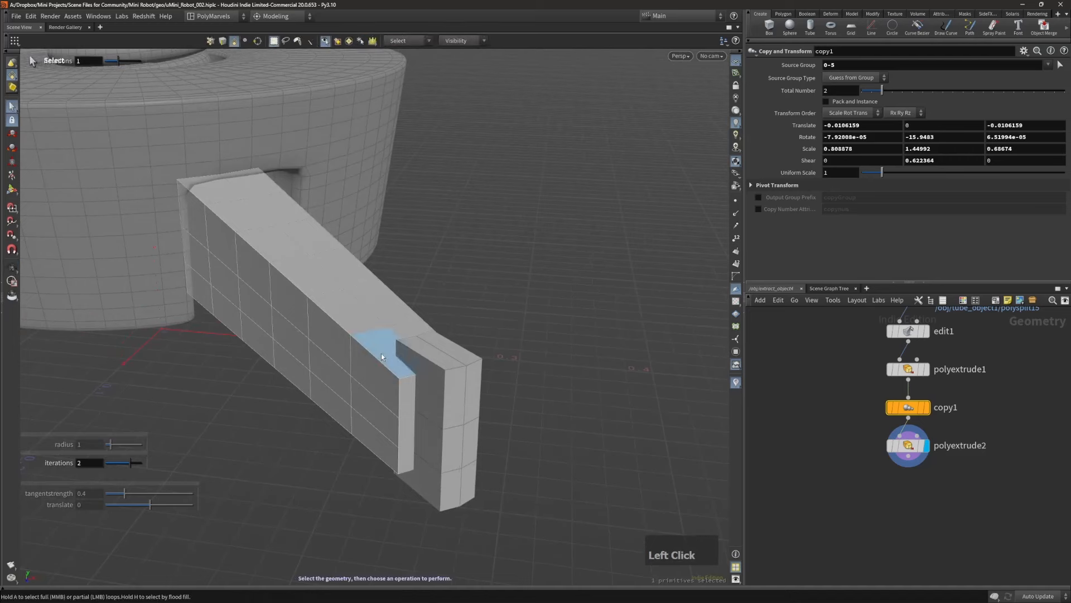
mouse_move(381, 354)
right_mouse_down("alt")
mouse_move(359, 370)
mouse_move(367, 367)
right_mouse_up("alt")
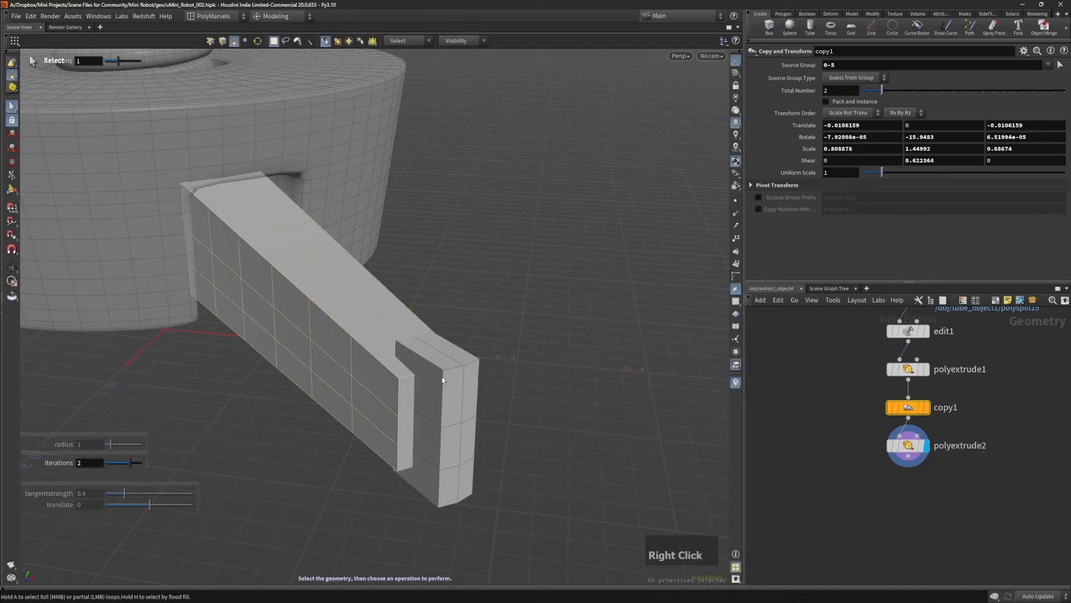
key("s")
left_click_drag(441, 378, 429, 370, "alt")
key("Return")
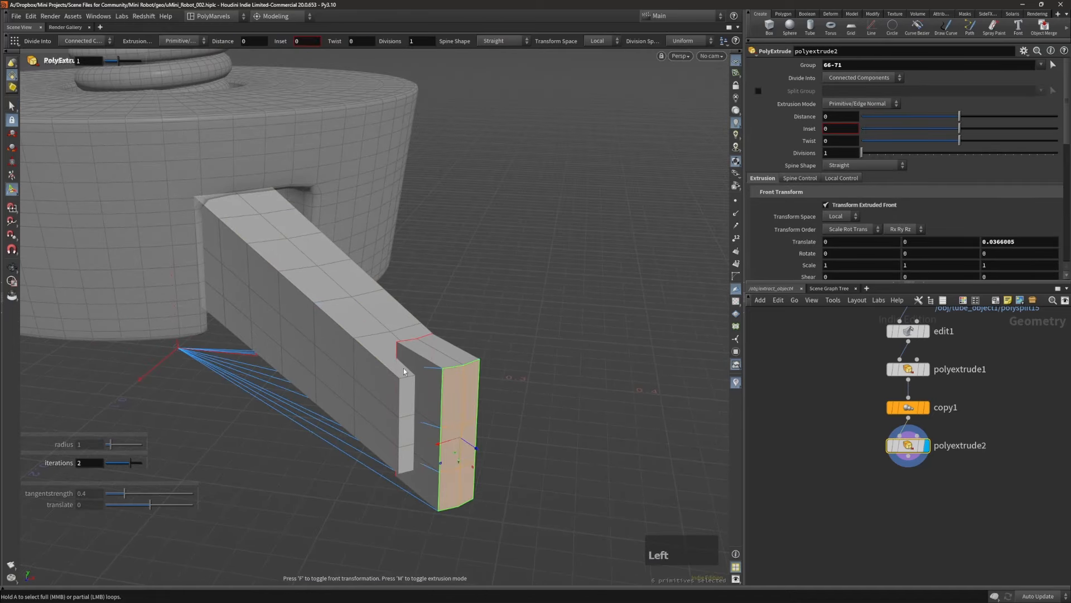
Step: Cut a slot in the leg's tip with a Boolean Subtract, using the leg as Set A and the block as Set B
key("s")
left_click(359, 333)
double_click(359, 335)
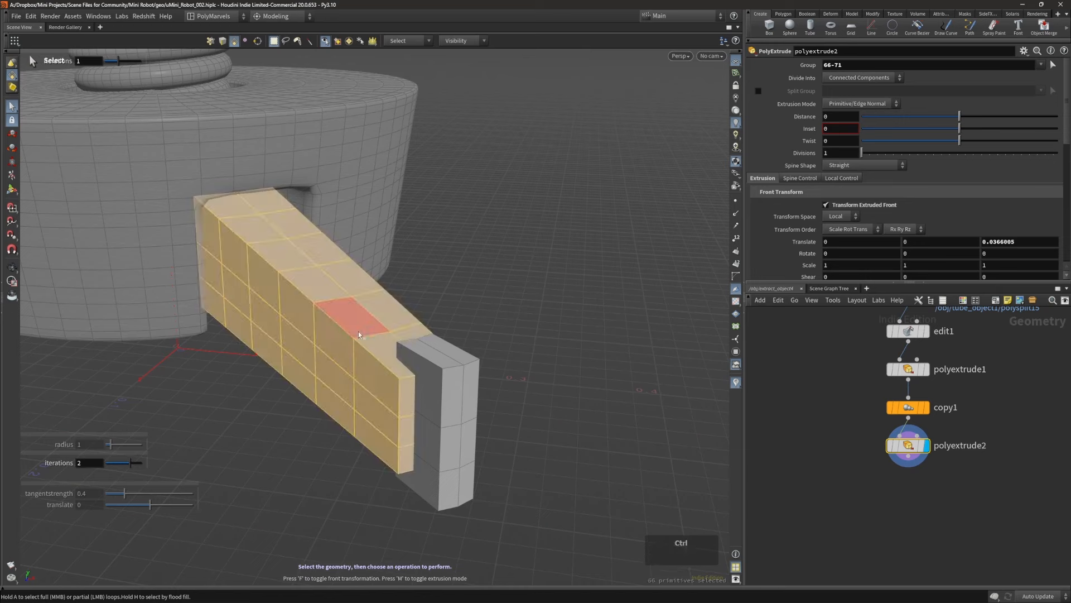
key("shift+s")
double_click(454, 379)
right_click(539, 311, "shift")
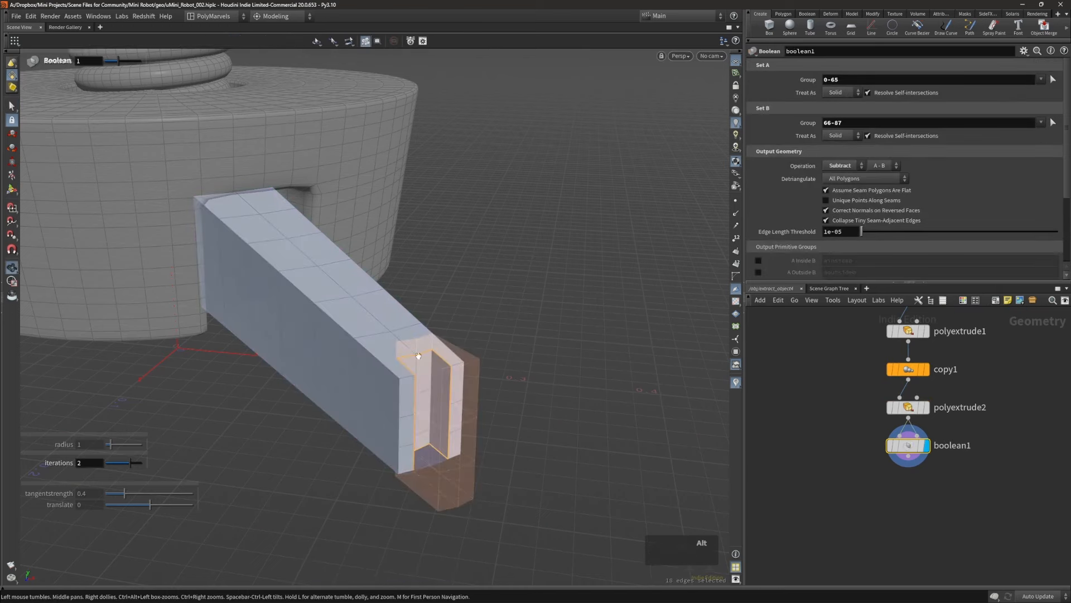
Step: Insert two lengthwise edge loops on the leg's upper face, one on each side of the centre line
left_click_drag(409, 353, 400, 276, "alt")
key("d")
left_click(435, 276)
key("q")
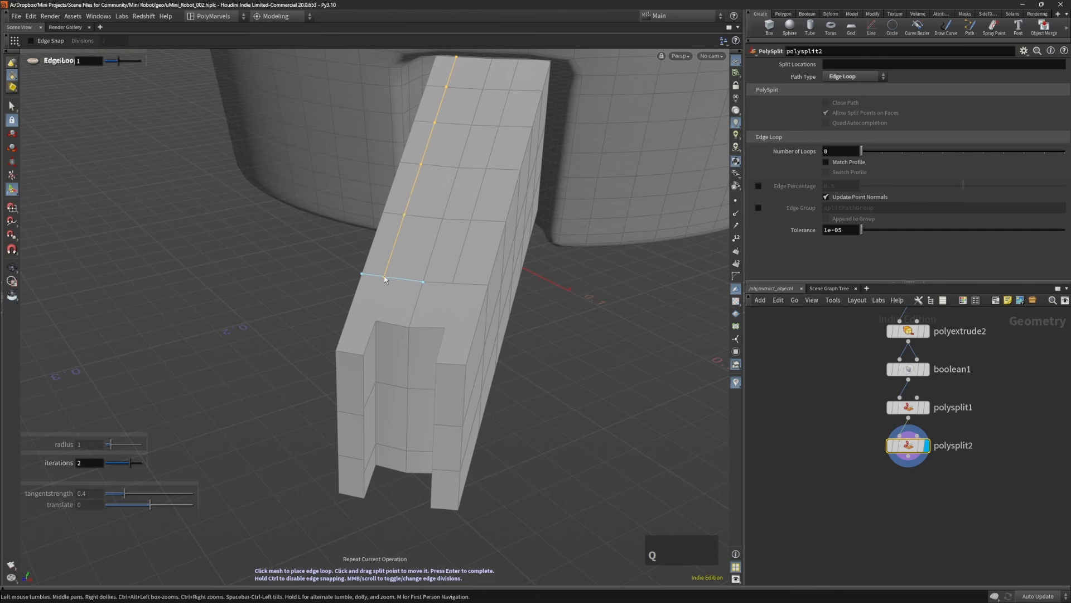
left_click(386, 275)
Step: Connect the ends of both upper edge loops to the slot's corners with PolySplit cuts
key("alt+v")
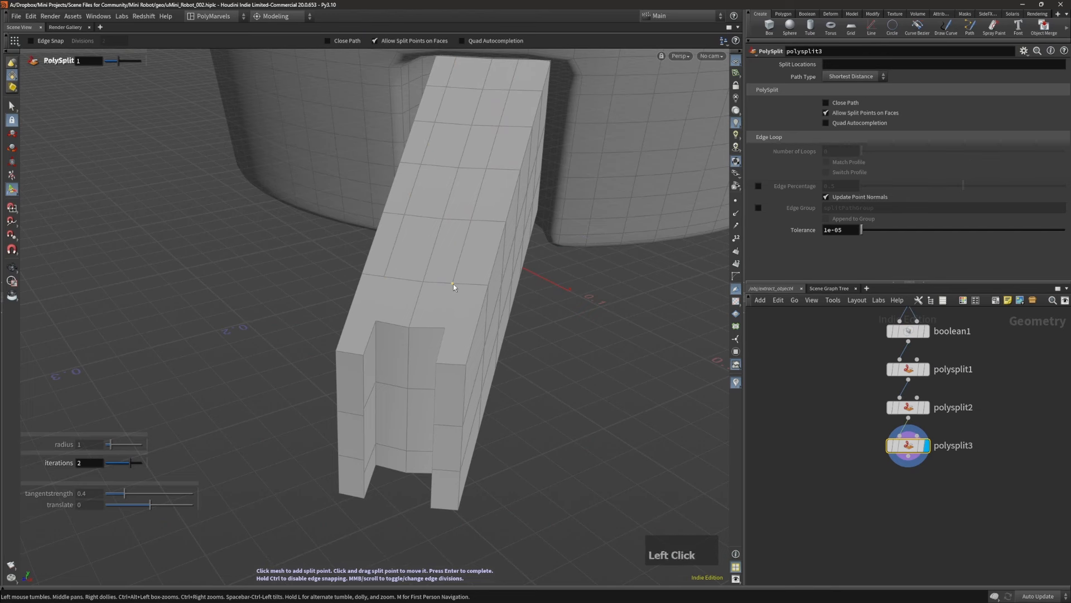
right_click(406, 326)
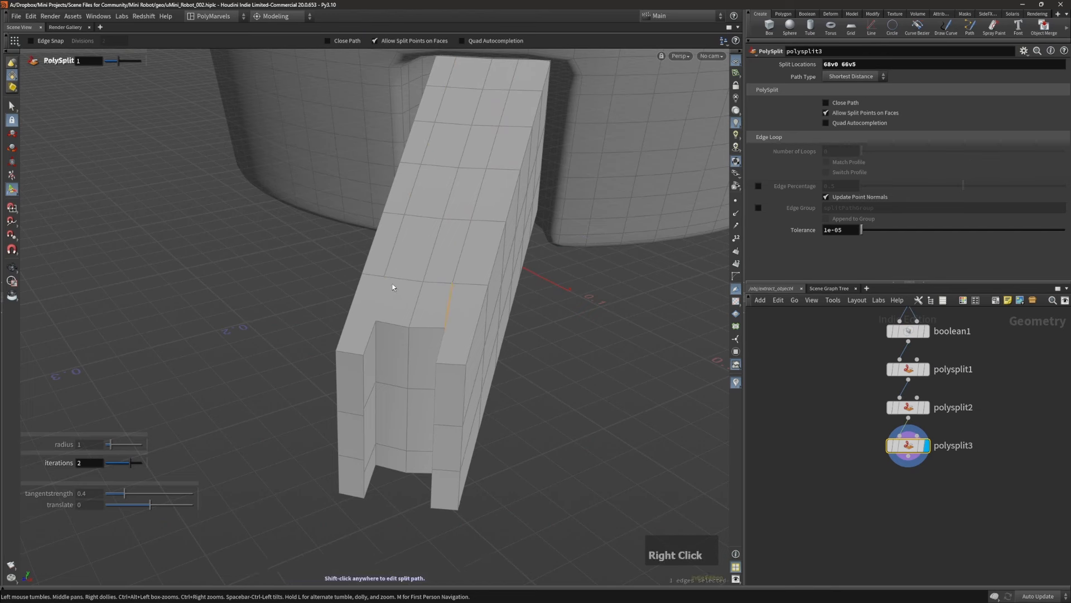
key("q")
left_click(385, 276)
left_click(376, 320)
right_click(376, 320)
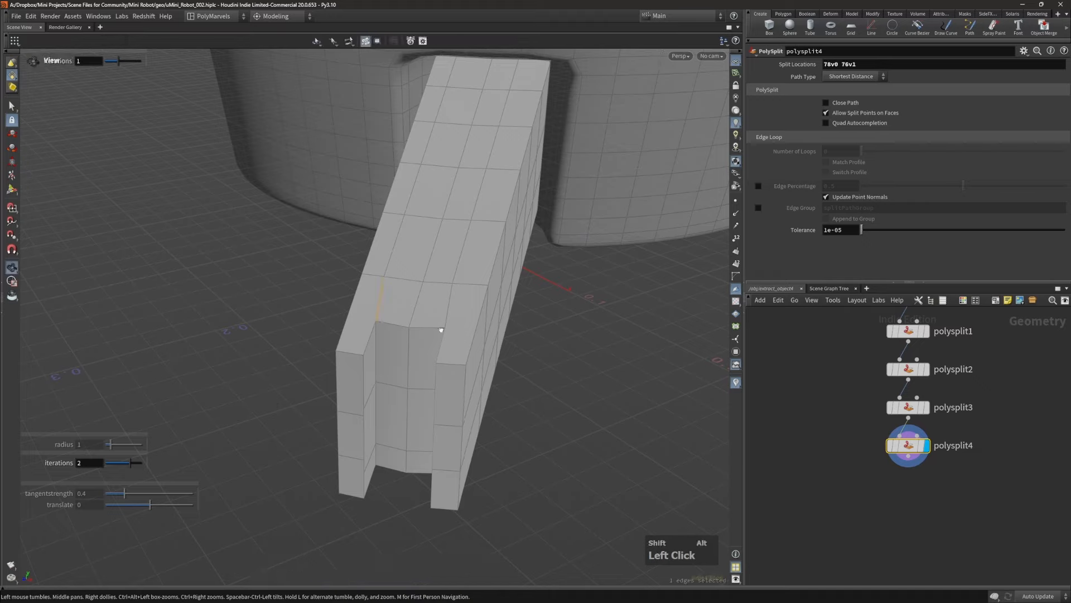
Step: Insert two lengthwise edge loops on the leg's underside, one on each side of the centre line
left_click_drag(441, 330, 436, 245, "alt")
middle_click_drag(435, 246, 430, 277, "alt")
left_click_drag(430, 277, 492, 318, "alt")
middle_click_drag(514, 342, 471, 344, "alt")
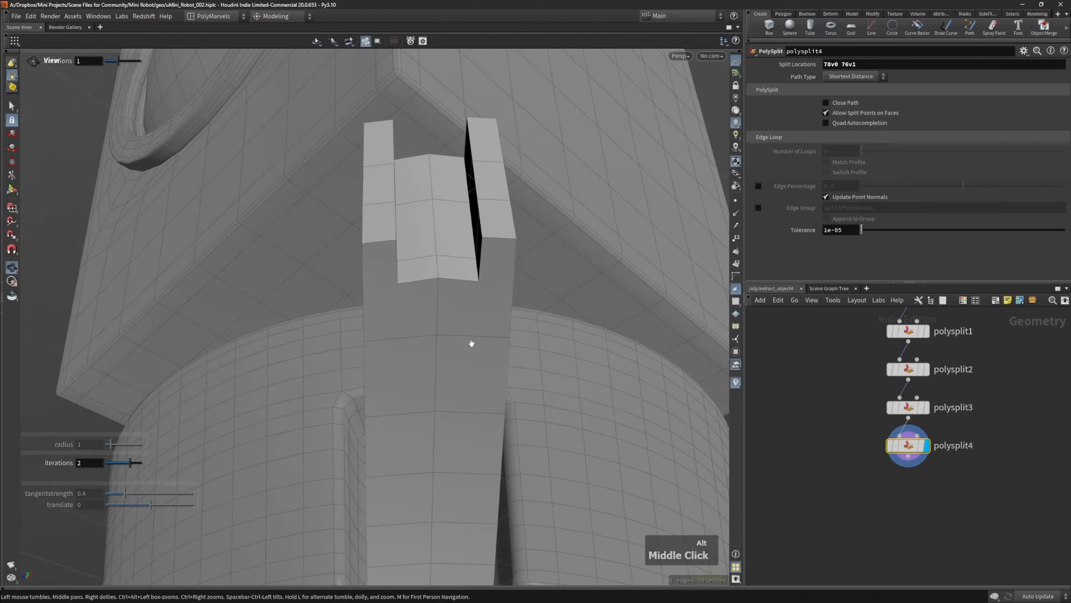
right_click_drag(471, 344, 488, 335, "alt")
left_click_drag(487, 335, 468, 360, "alt")
key("d")
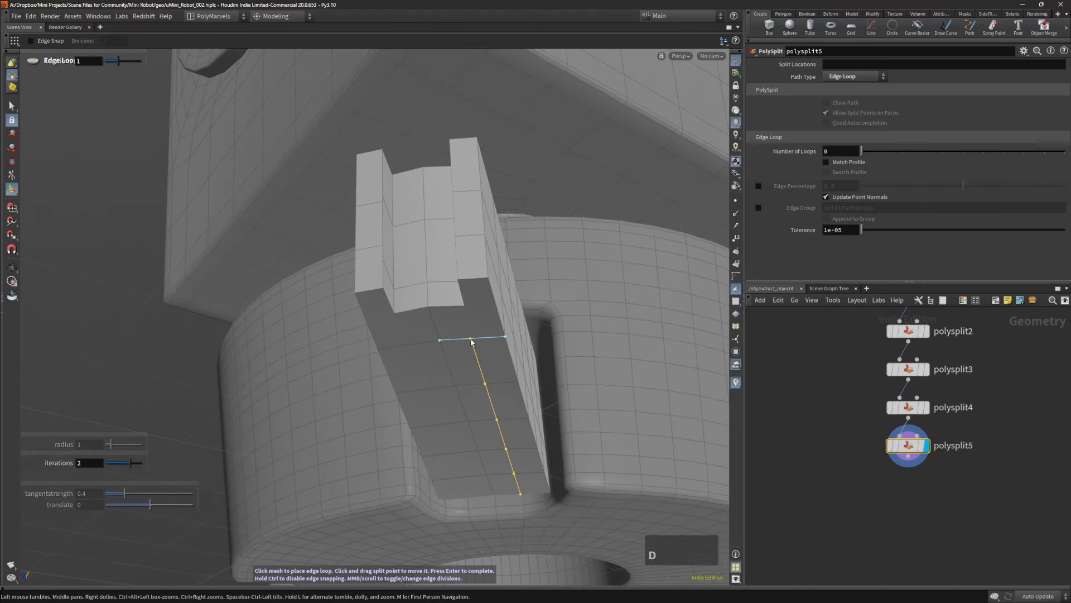
left_click(472, 340)
key("q")
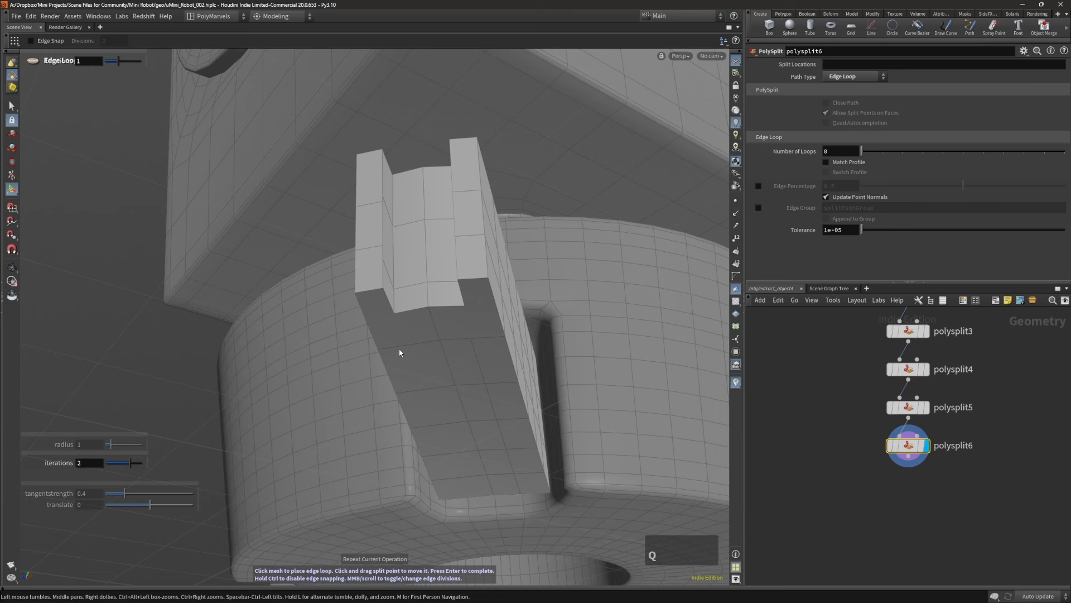
left_click(400, 348)
Step: Connect the ends of both underside edge loops to the slot's corners with PolySplit cuts
left_click_drag(400, 347, 447, 318, "alt")
key("v")
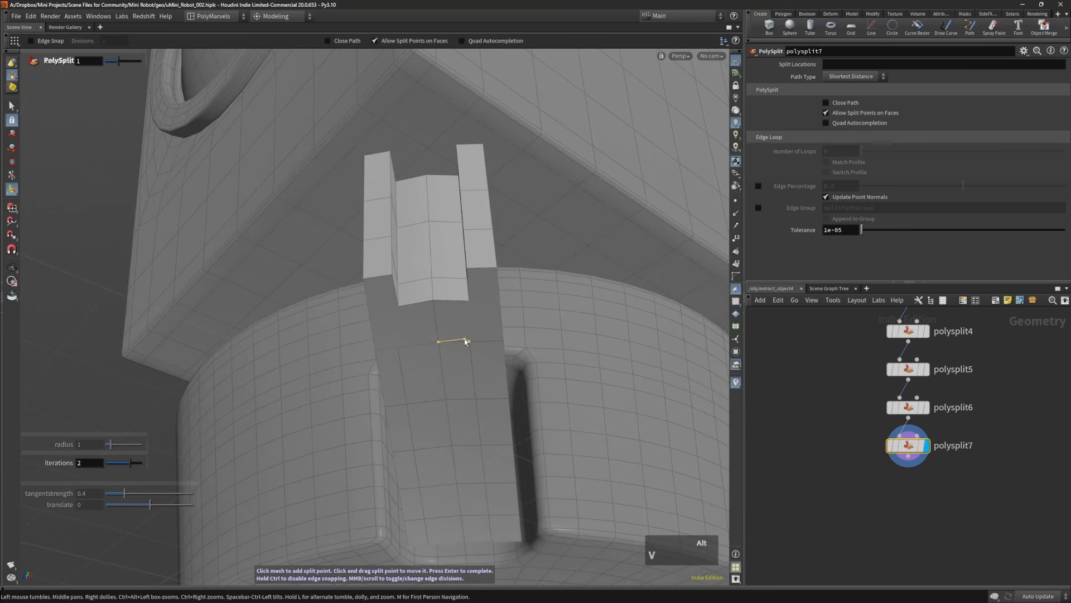
left_click(399, 347)
left_click(399, 308)
right_click(400, 309)
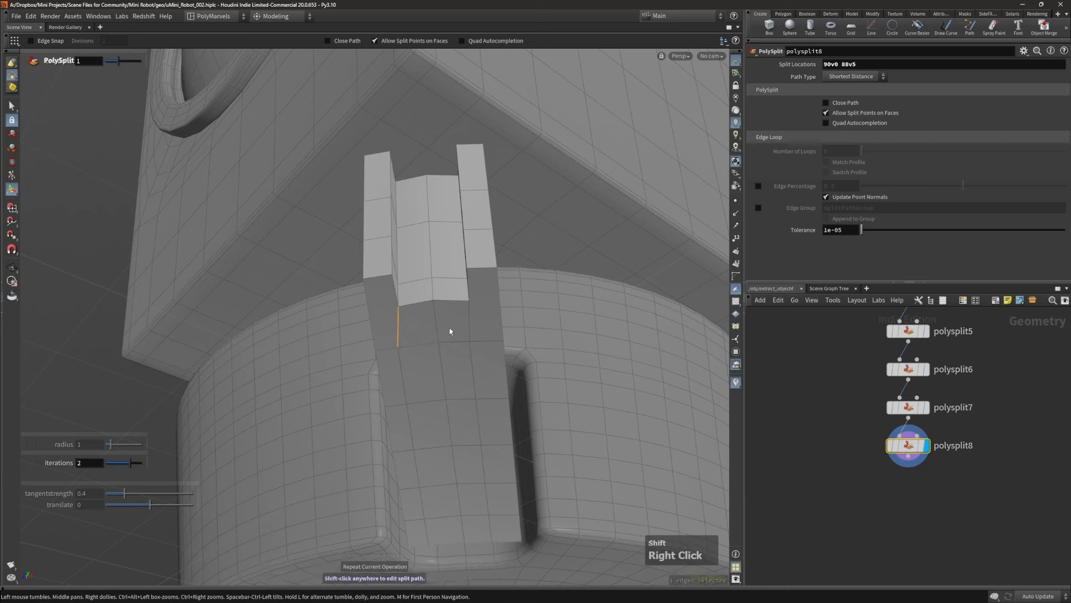
Step: Insert an edge loop across the outer side of each prong at the leg's tip, near the slot's inner end
left_click_drag(449, 329, 381, 332, "alt")
left_click_drag(491, 297, 421, 195, "alt")
key("d")
left_click(472, 310)
key("q")
left_click(459, 240)
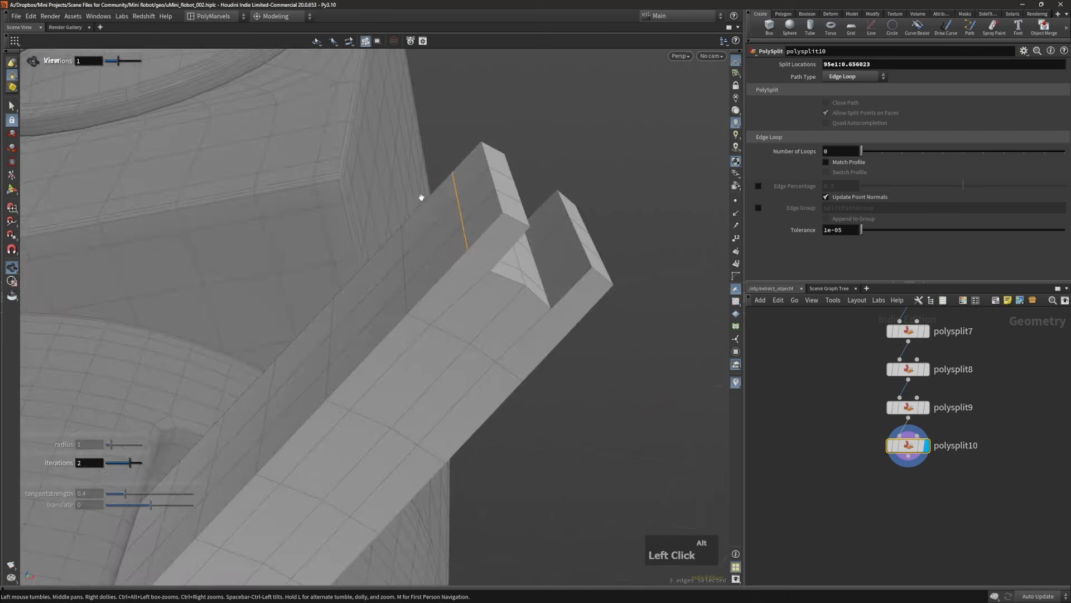
Step: Connect the new edges on both prongs to the slot's corners with PolySplit cuts on the leg's upper face and underside
key("v")
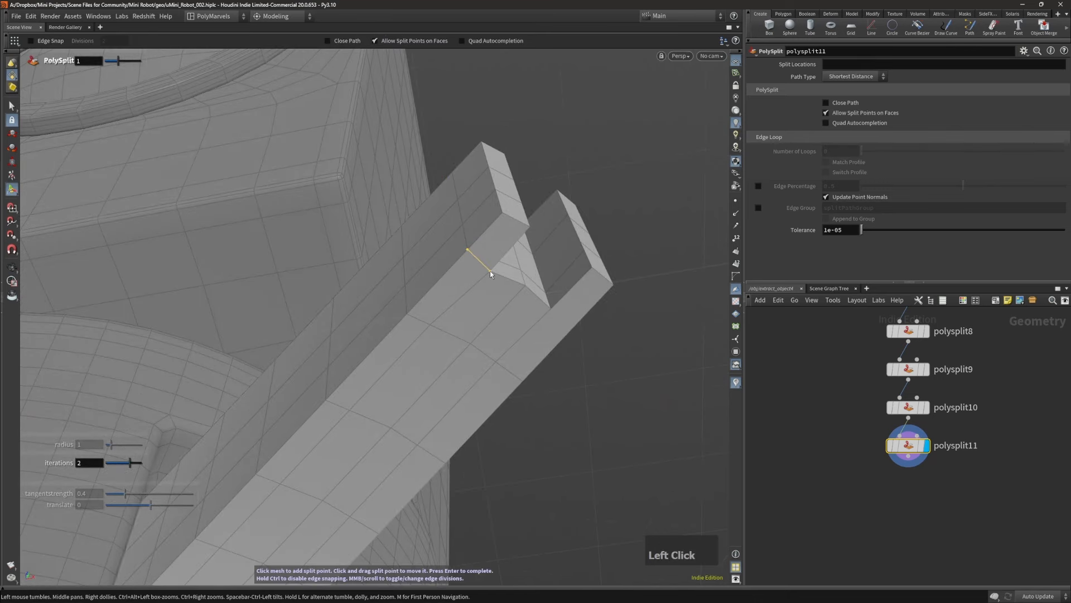
left_click_drag(490, 270, 561, 264, "alt")
key("q")
left_click(574, 249)
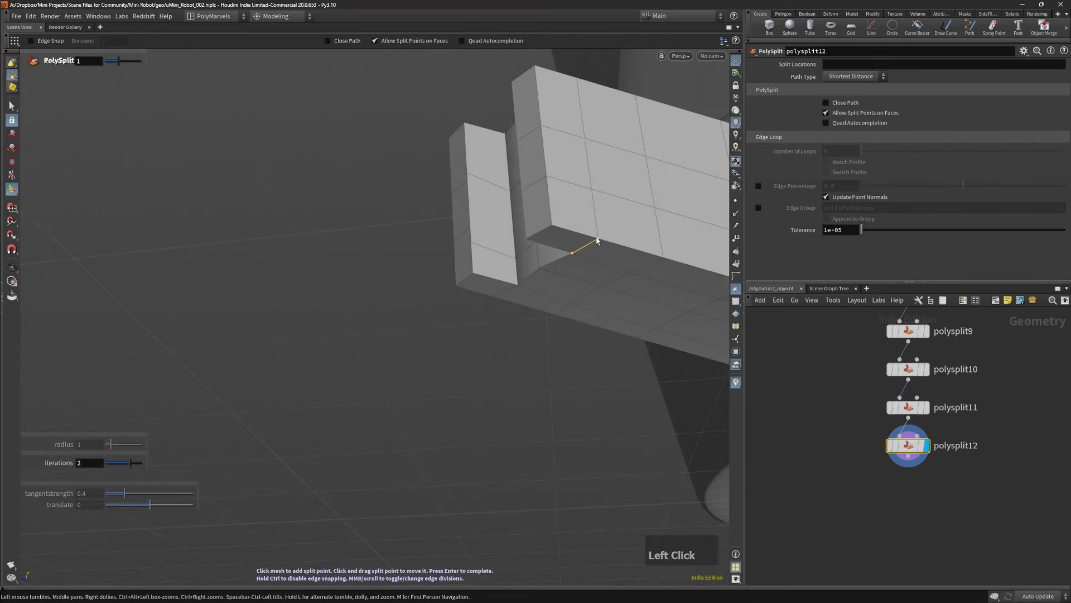
left_click(597, 239)
left_click_drag(597, 161, 539, 208, "alt")
key("q")
left_click(528, 226)
key("q")
left_click(477, 218)
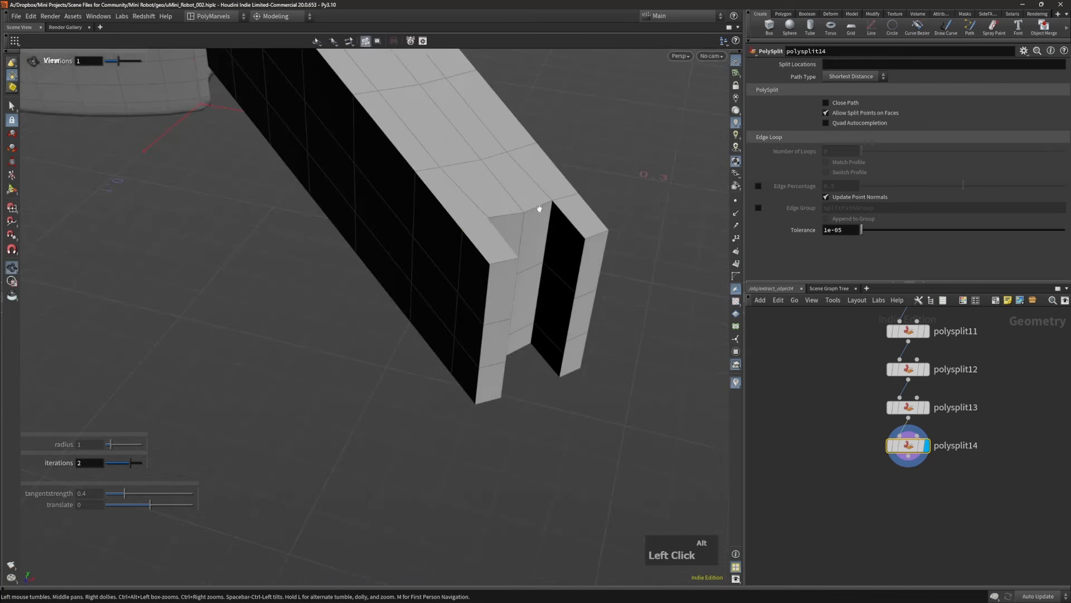
left_click(462, 231)
Step: Slide the left lengthwise edge loop on the leg's upper face slightly toward the centre line, with the slide mode set to Edge
right_click_drag(462, 232, 390, 249, "alt")
middle_click_drag(390, 249, 368, 367, "alt")
left_click_drag(368, 367, 437, 295, "alt")
middle_click_drag(438, 295, 426, 232, "alt")
right_click_drag(425, 232, 463, 256, "alt")
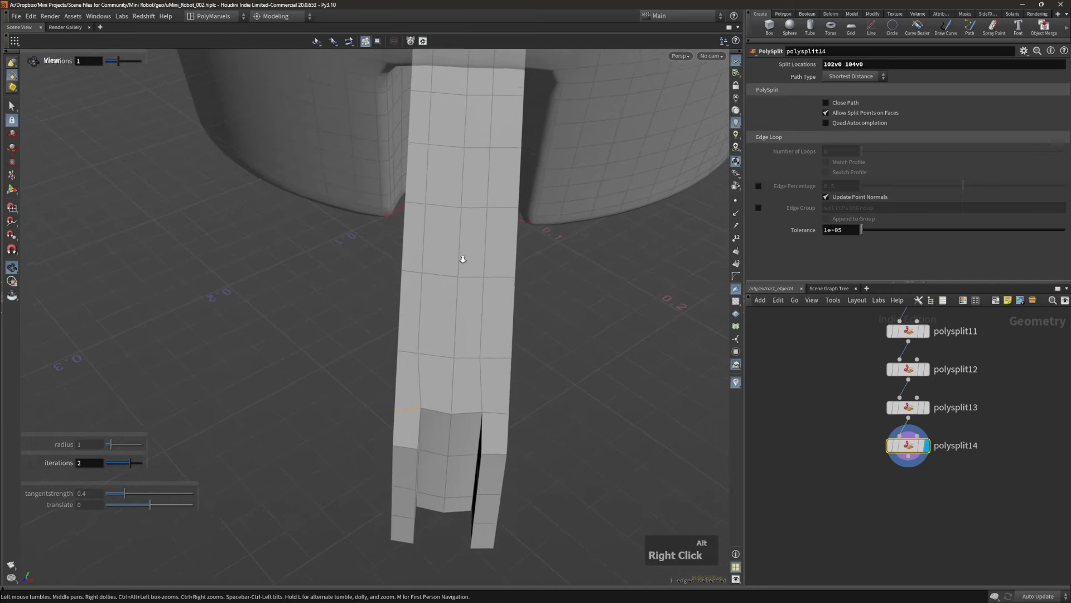
middle_click_drag(463, 256, 419, 321, "alt")
key("3")
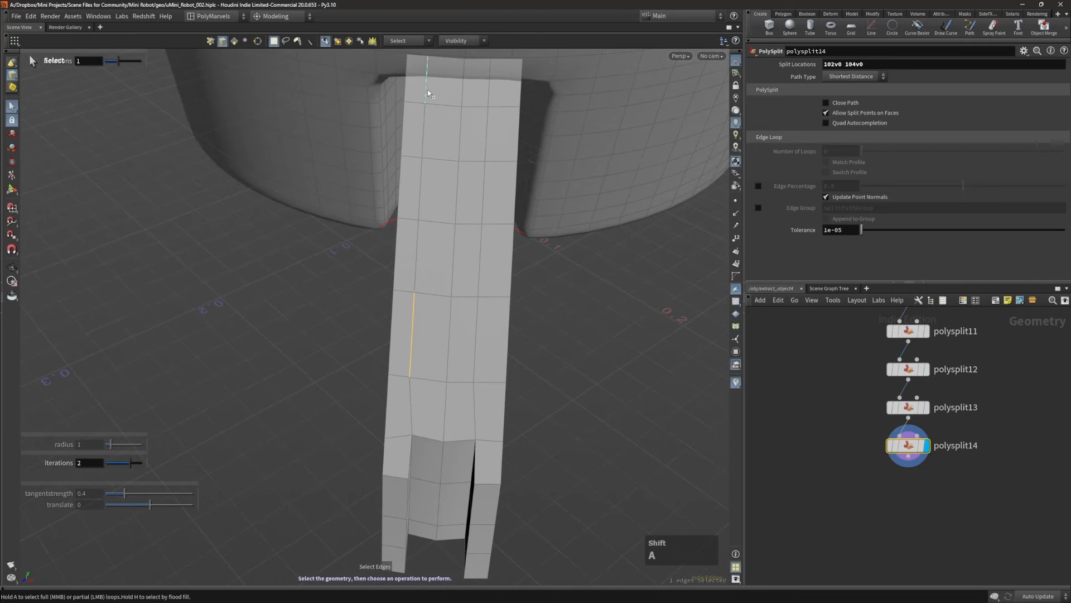
left_click(427, 90, "shift")
right_click_drag(432, 127, 430, 210, "alt")
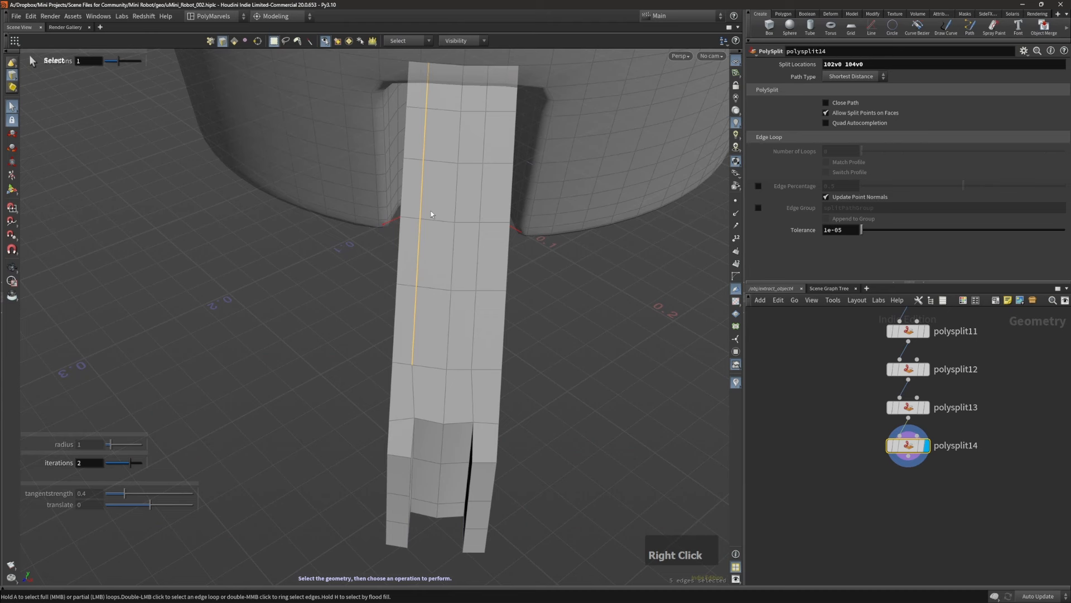
key("t")
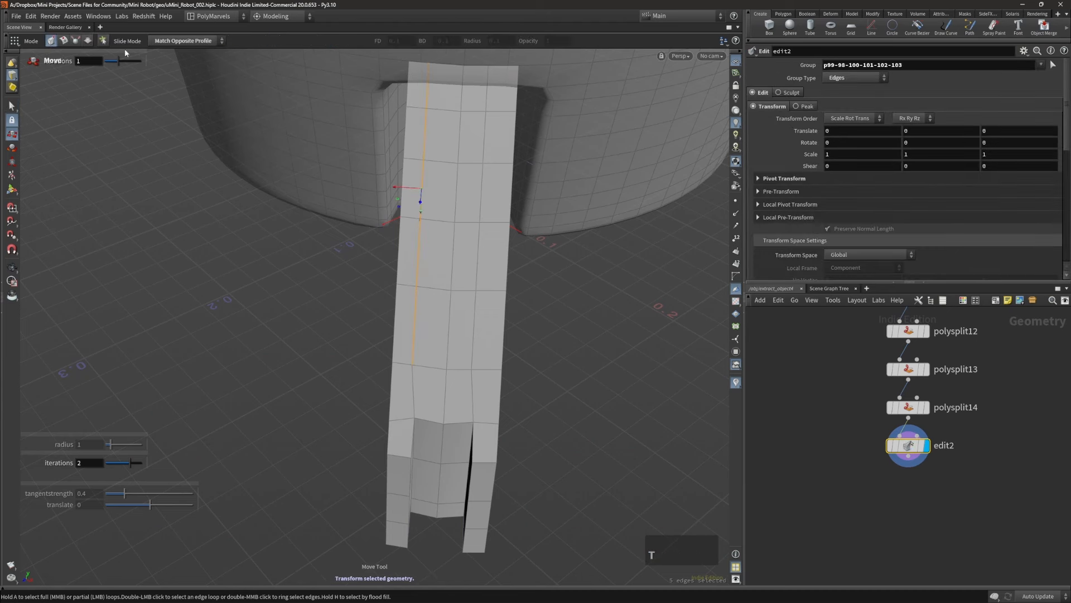
left_click(67, 41)
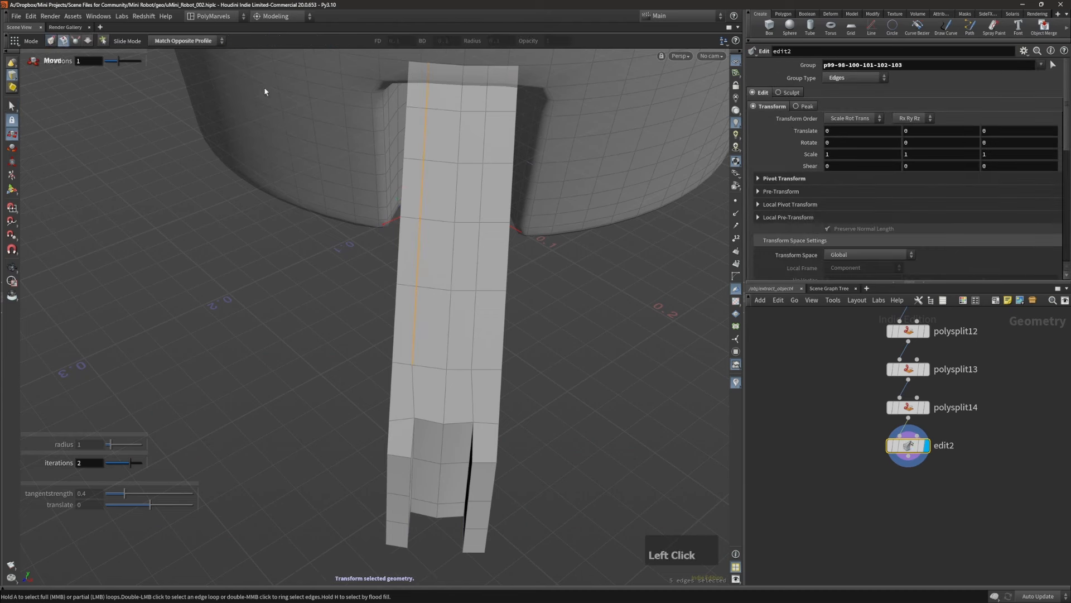
left_click(186, 42)
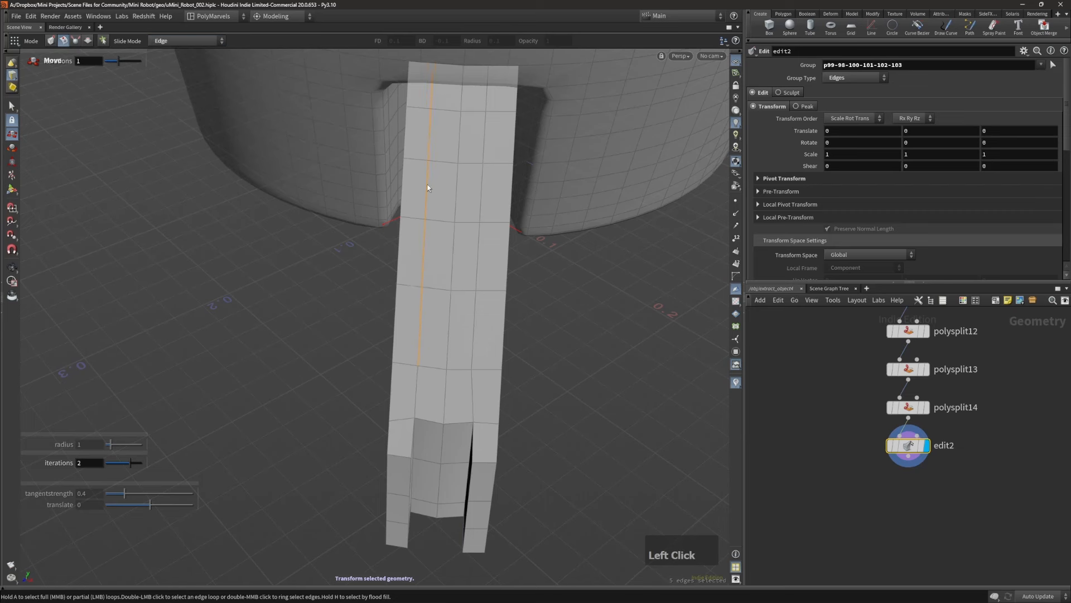
Step: Slide the other lengthwise edge loop on the leg's upper face slightly outward
key("s")
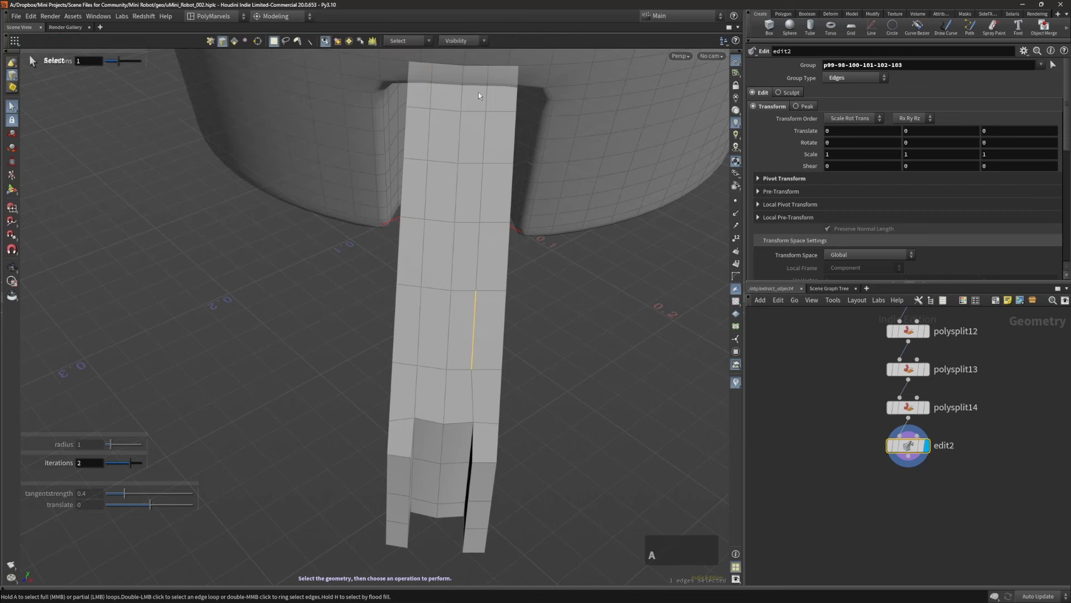
left_click(489, 85)
key("t")
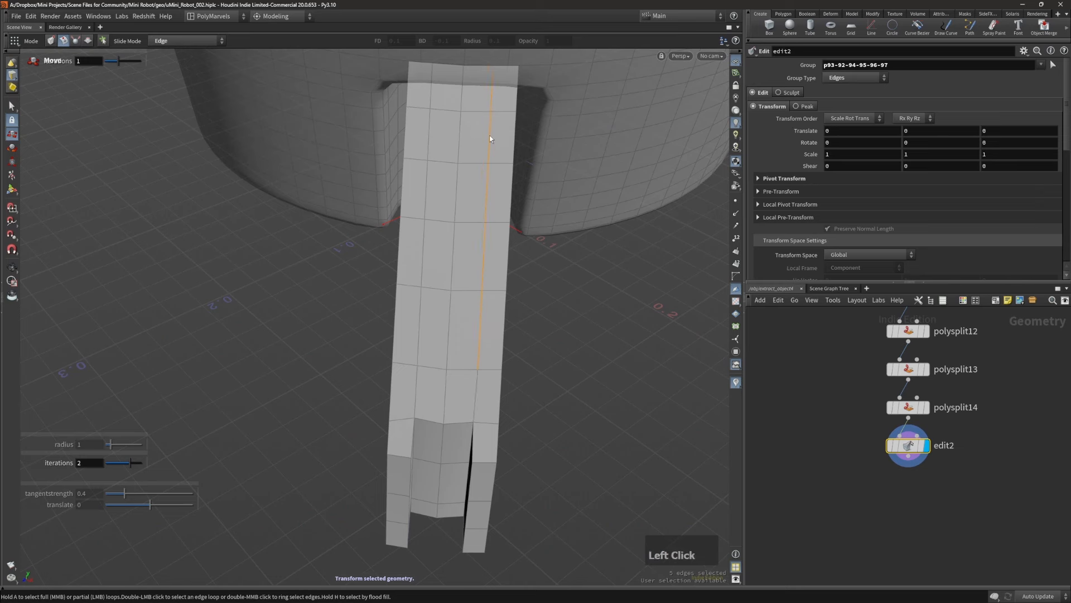
Step: Slide the two lengthwise edge loops on the leg's underside sideways to even out their spacing
left_click_drag(487, 135, 442, 72, "alt")
middle_click_drag(437, 274, 433, 246, "alt")
left_click_drag(433, 246, 422, 200, "alt")
key("s")
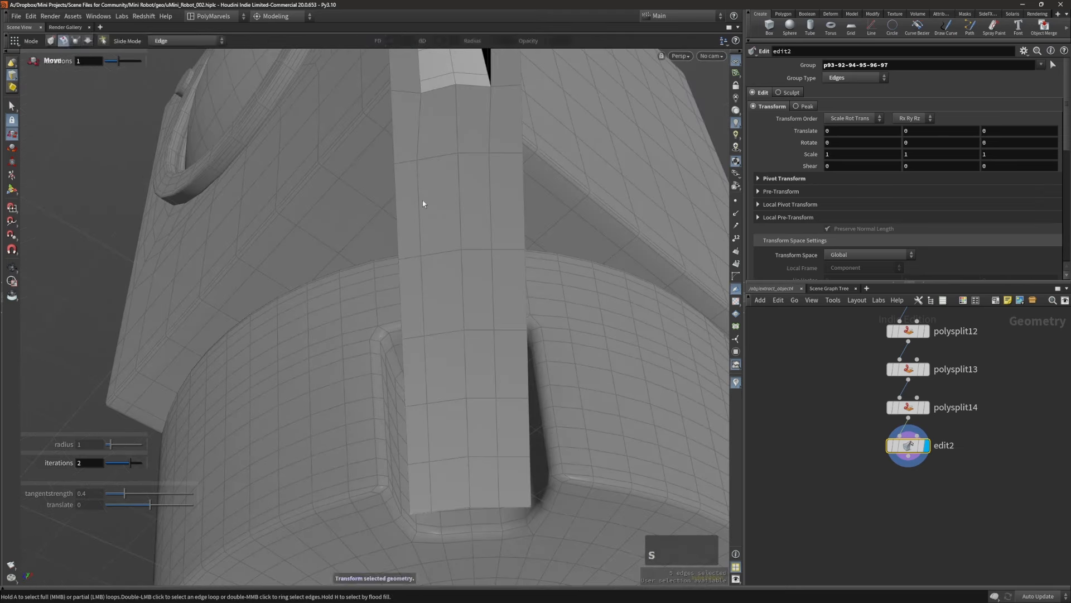
left_click(433, 483)
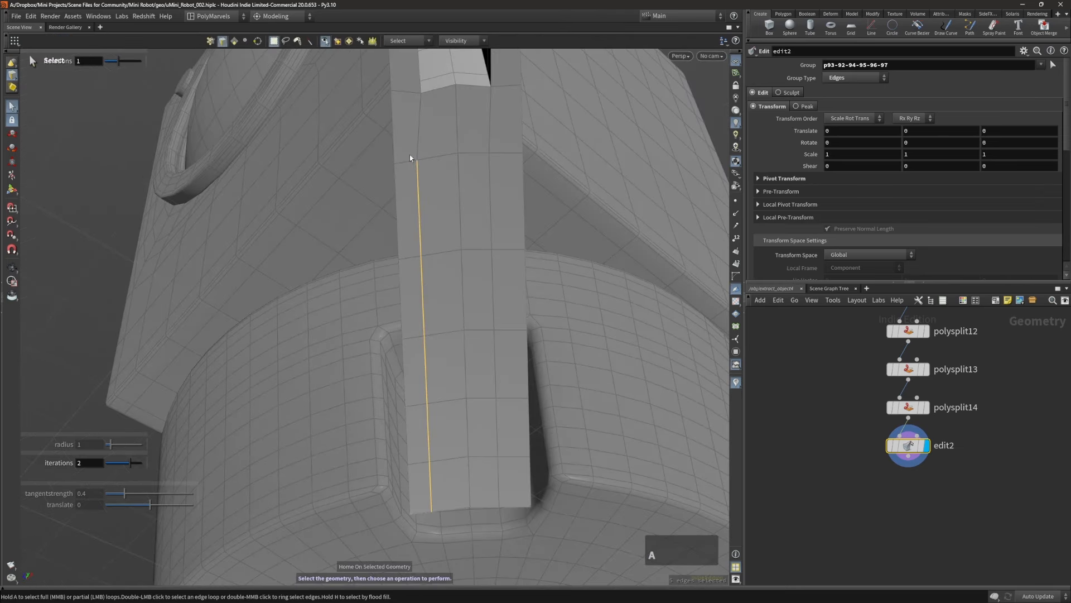
key("t")
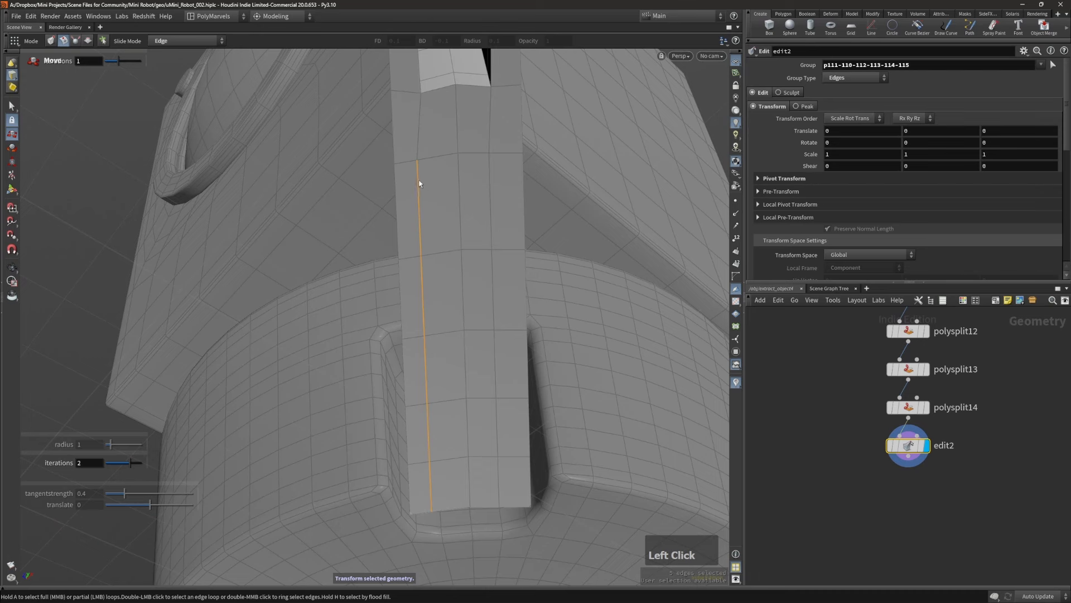
key("s")
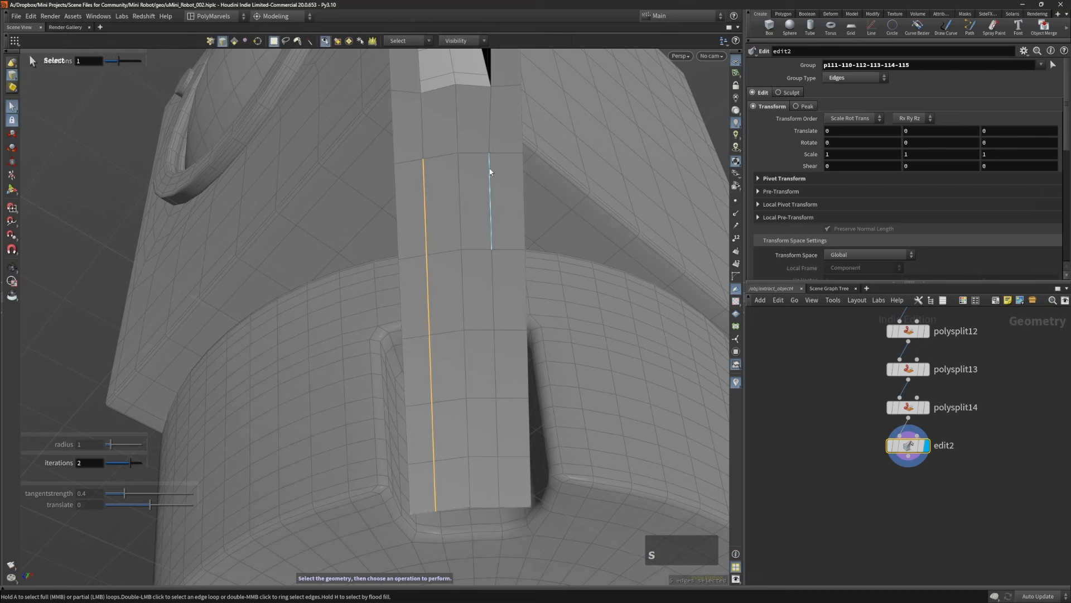
left_click(499, 481)
key("t")
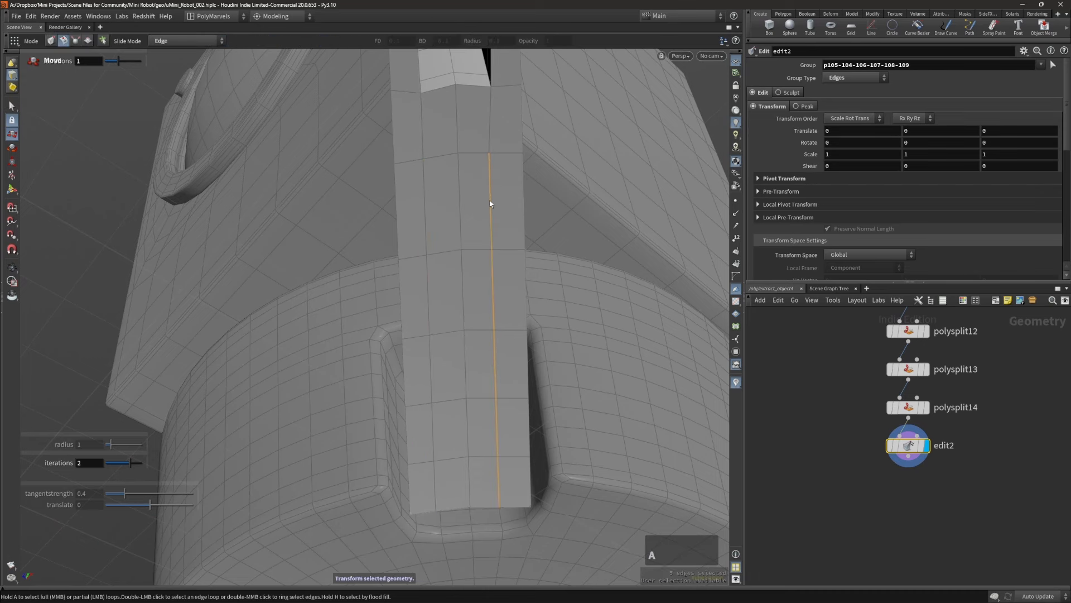
Step: Curve the leg by moving the row of points across its upper middle down about 0.012 in Y with soft falloff
right_click_drag(493, 204, 485, 191, "alt")
left_click_drag(485, 191, 485, 173, "alt")
middle_click_drag(486, 173, 481, 179, "alt")
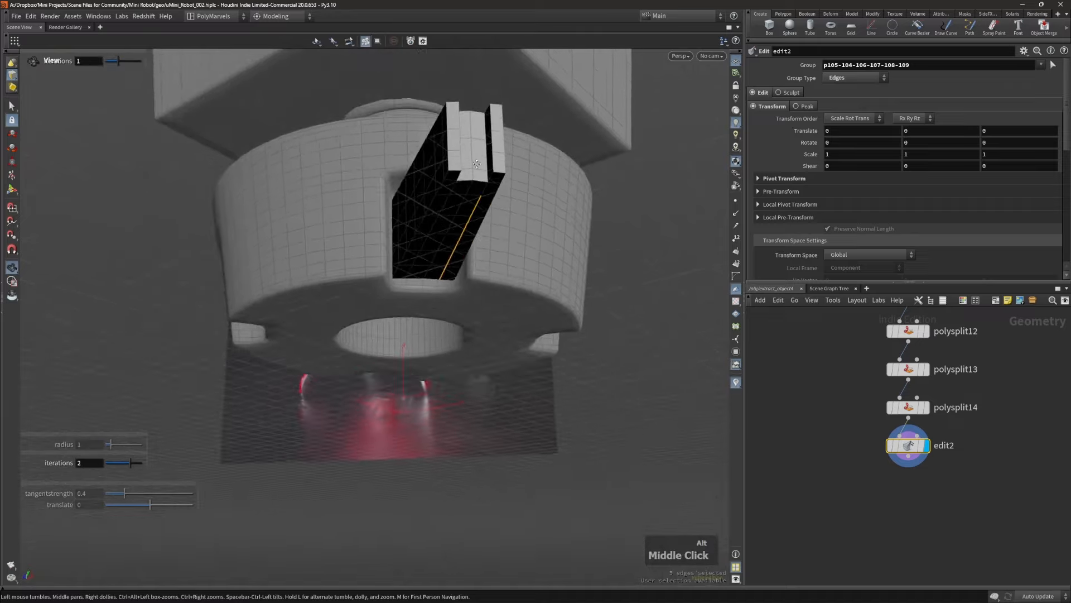
left_click_drag(481, 179, 459, 253, "alt")
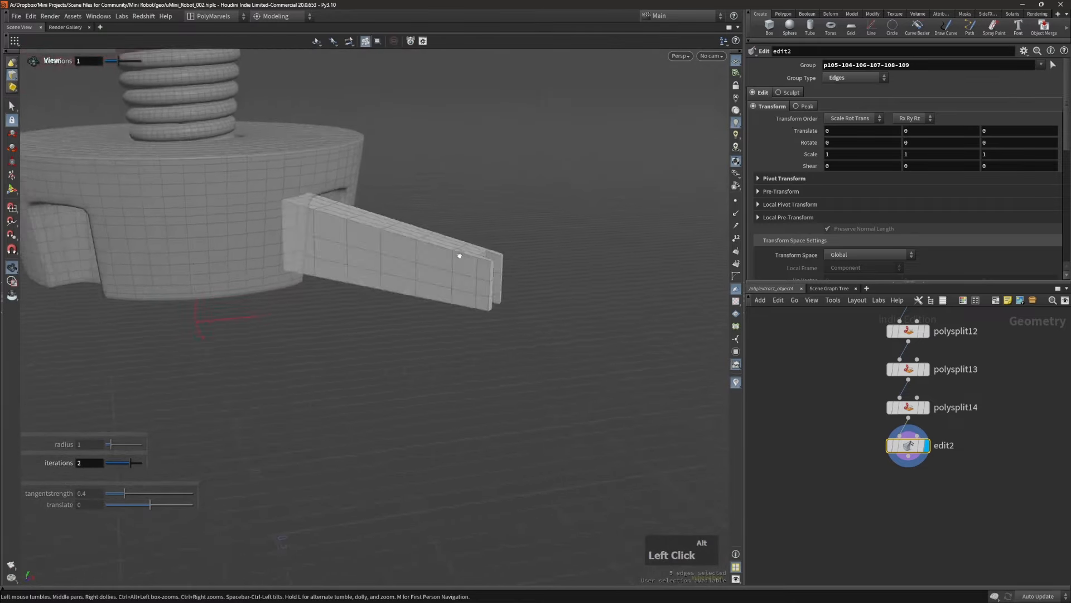
middle_click_drag(459, 253, 436, 267, "alt")
left_click_drag(436, 267, 406, 294)
key("s")
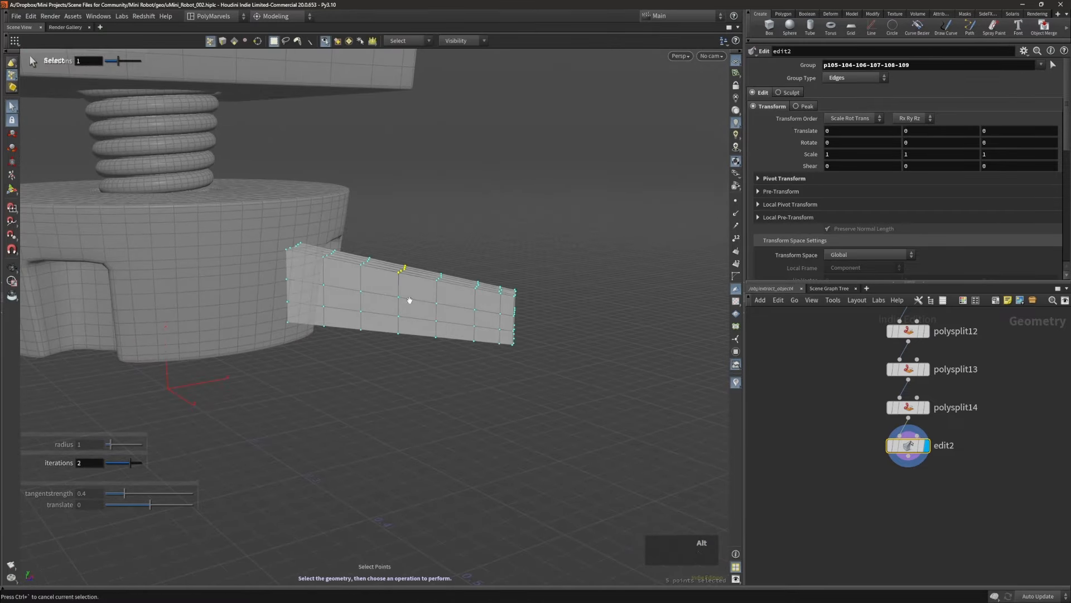
key("t")
scroll(454, 214, "up", 1)
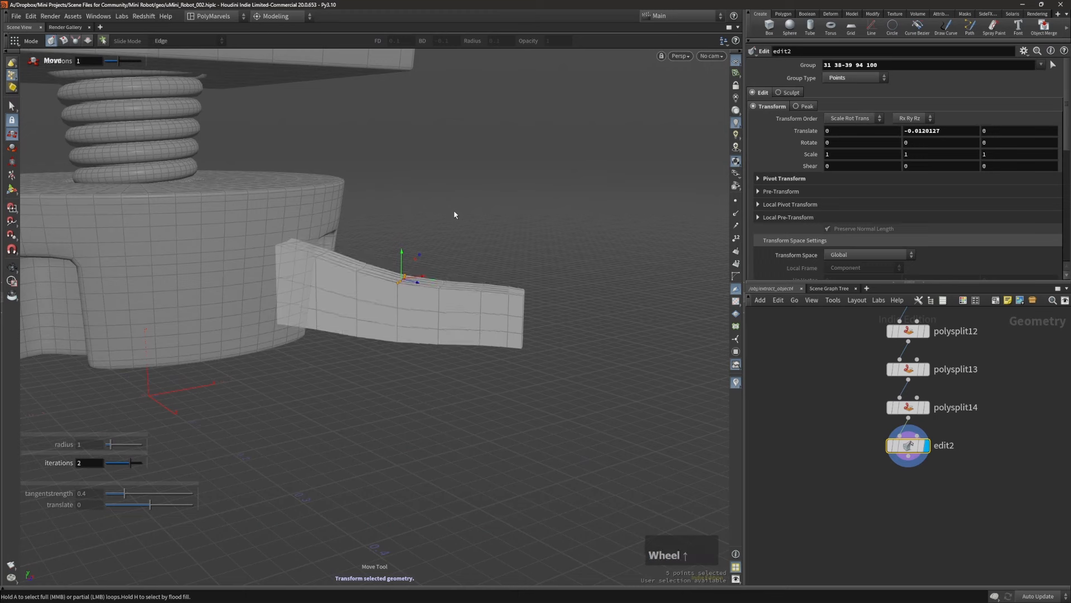
mouse_move(449, 294)
left_mouse_down()
mouse_move(376, 279)
mouse_move(471, 242)
mouse_move(454, 282)
mouse_move(442, 279)
left_mouse_up()
scroll(475, 244, "up", 1)
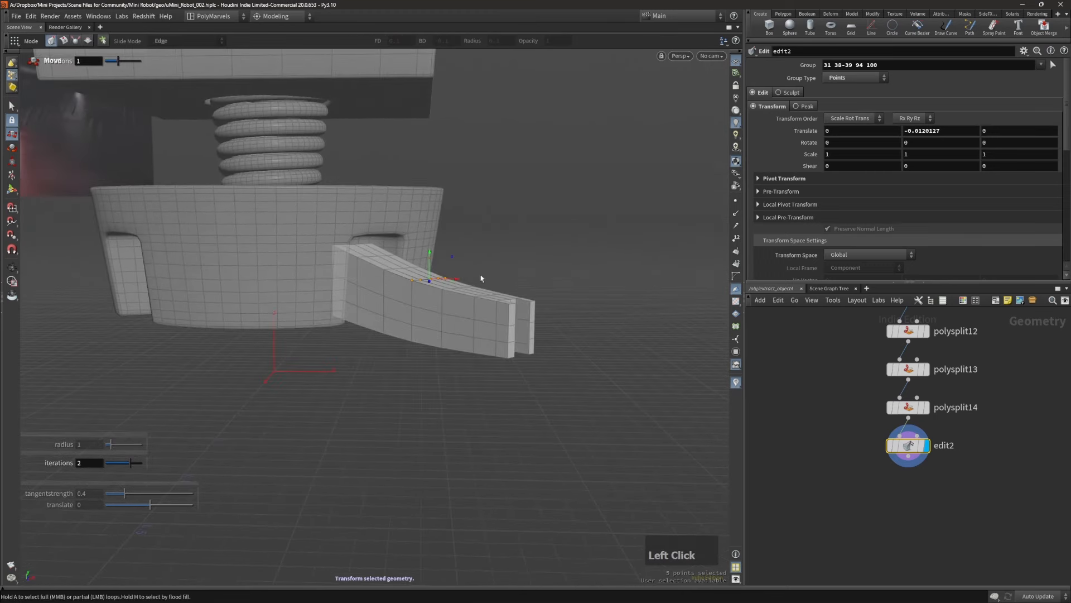
Step: Move the whole leg slightly along Z and raise it about 0.008 in Y within the base's notch
key("s")
double_click(437, 289)
middle_click(531, 249)
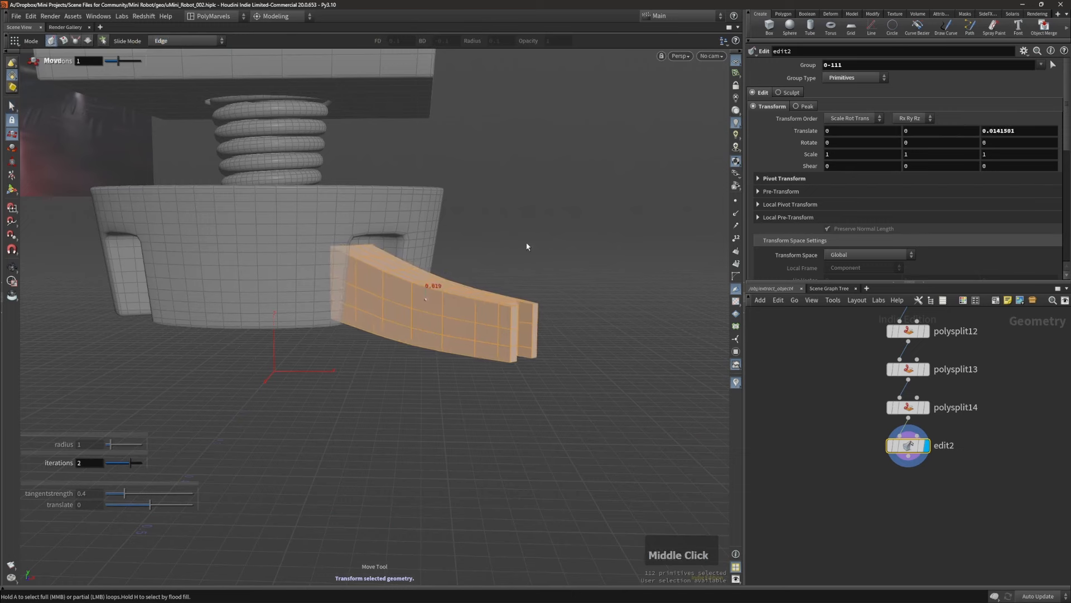
left_click(427, 274, "alt")
left_click_drag(427, 274, 366, 279, "alt")
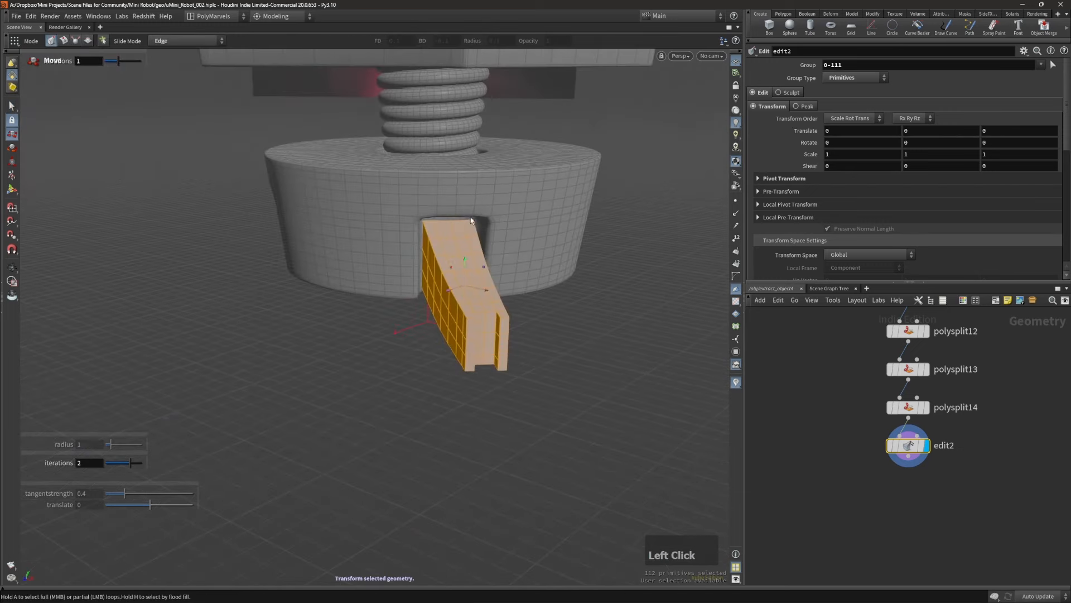
left_click_drag(475, 229, 471, 217)
middle_click_drag(520, 179, 517, 159)
Step: Select all edges of the leg and apply a PolyBevel with a distance of about 0.0016 and an extra division
left_click_drag(516, 159, 480, 257, "alt")
key("3")
right_click_drag(480, 257, 517, 268, "alt")
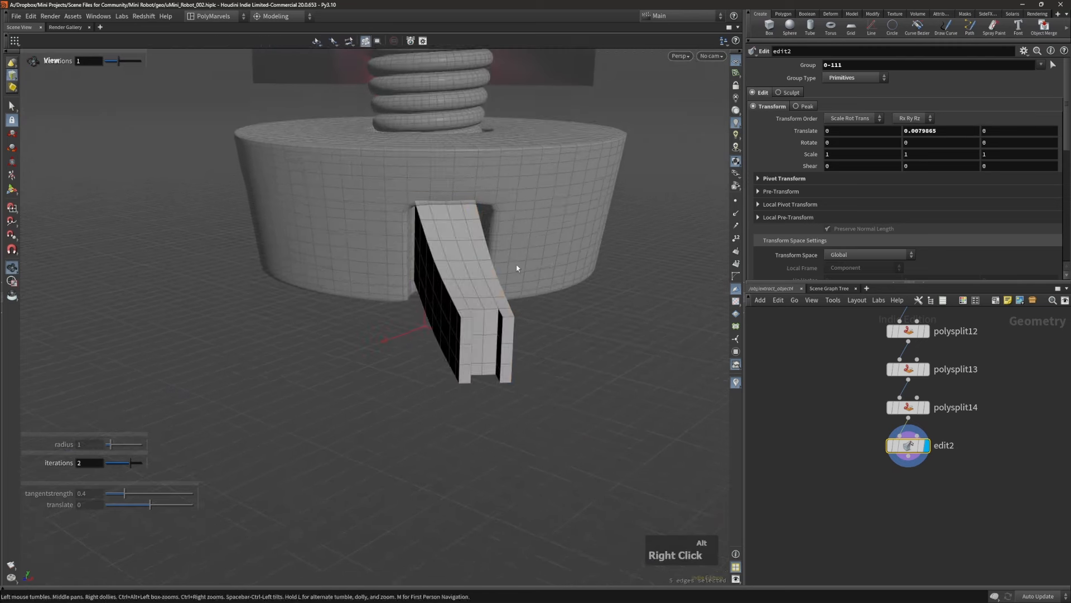
key("n")
left_click_drag(516, 268, 527, 287, "alt")
key("shift+b")
key("Escape")
right_click_drag(526, 288, 489, 287)
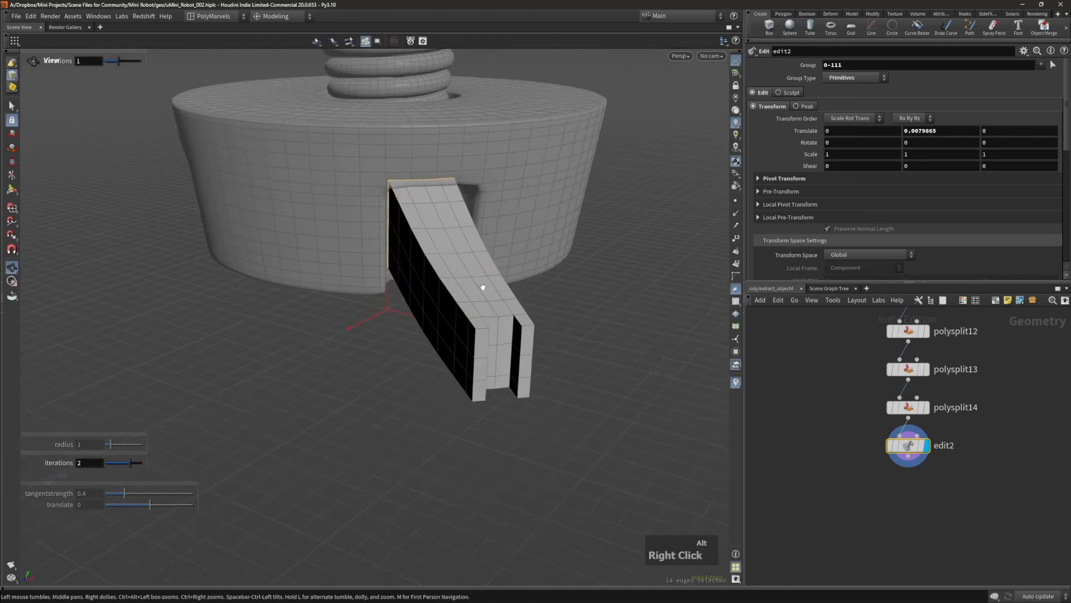
mouse_move(490, 286)
left_mouse_down()
mouse_move(514, 282)
mouse_move(495, 286)
left_mouse_up()
middle_click_drag(495, 287, 468, 260, "alt")
key("n")
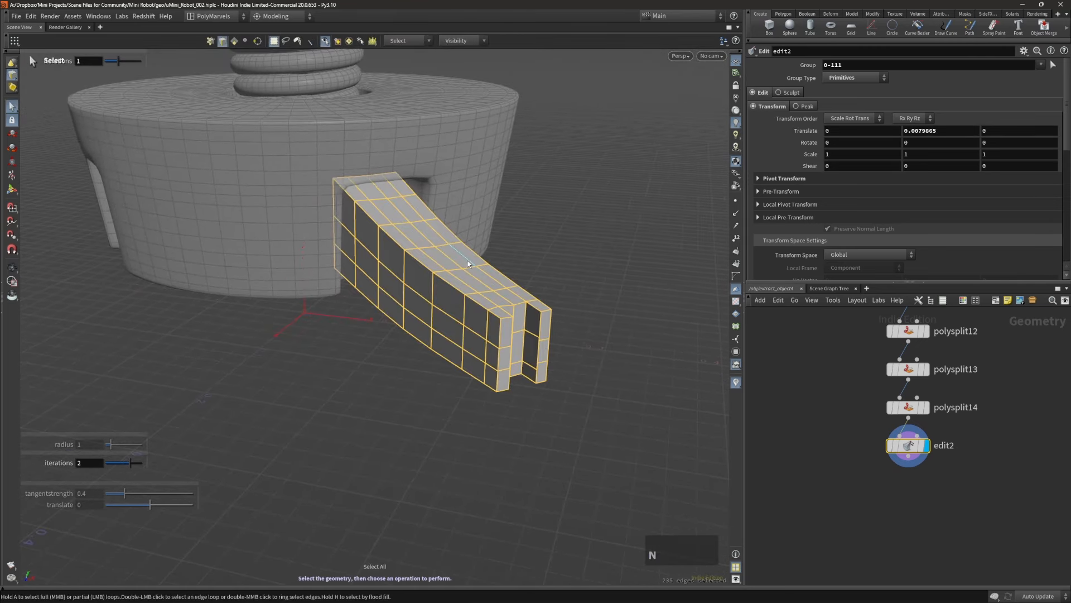
key("b")
right_click_drag(486, 286, 578, 274, "alt")
left_click_drag(578, 275, 594, 290, "alt")
left_click_drag(574, 237, 569, 234)
scroll(568, 233, "up", 1)
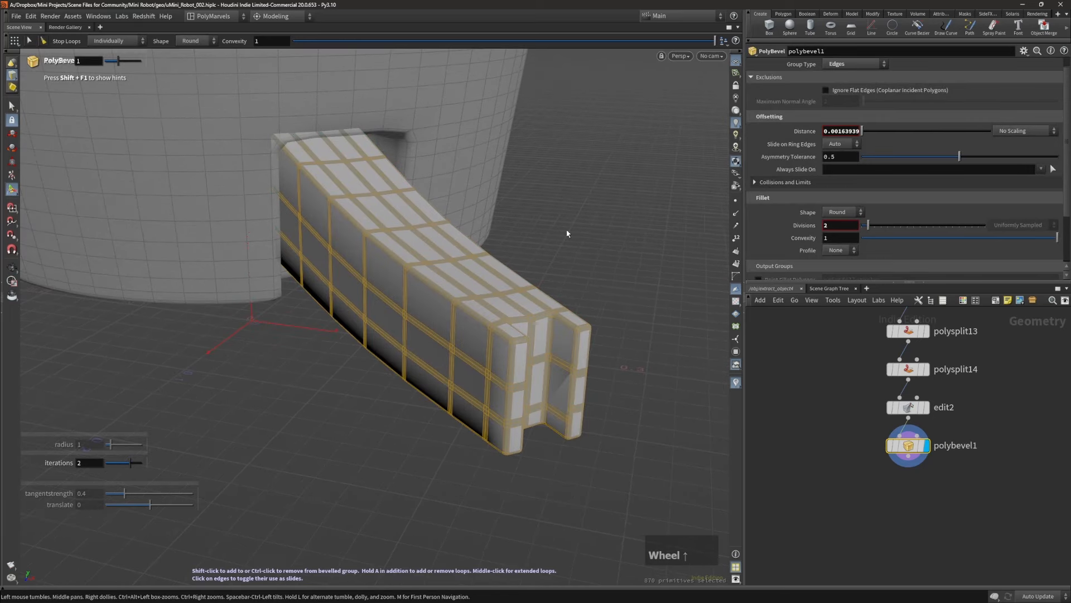
Step: Set the bevel's fillet shape to Crease and ignore flat edges with a maximum normal angle of 41.2
left_click(837, 212)
left_click(840, 244)
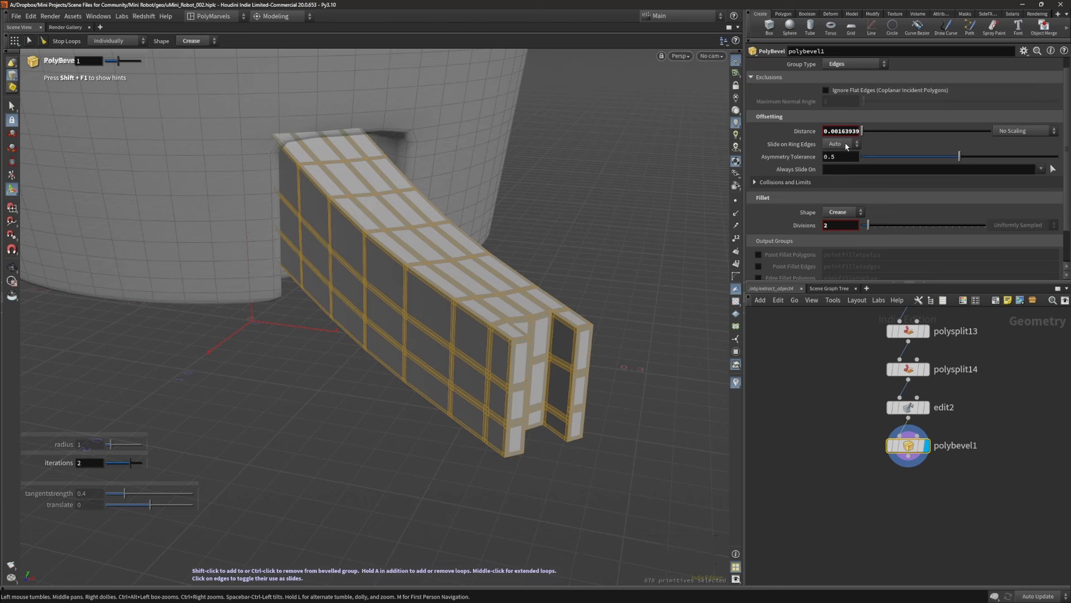
left_click(851, 89)
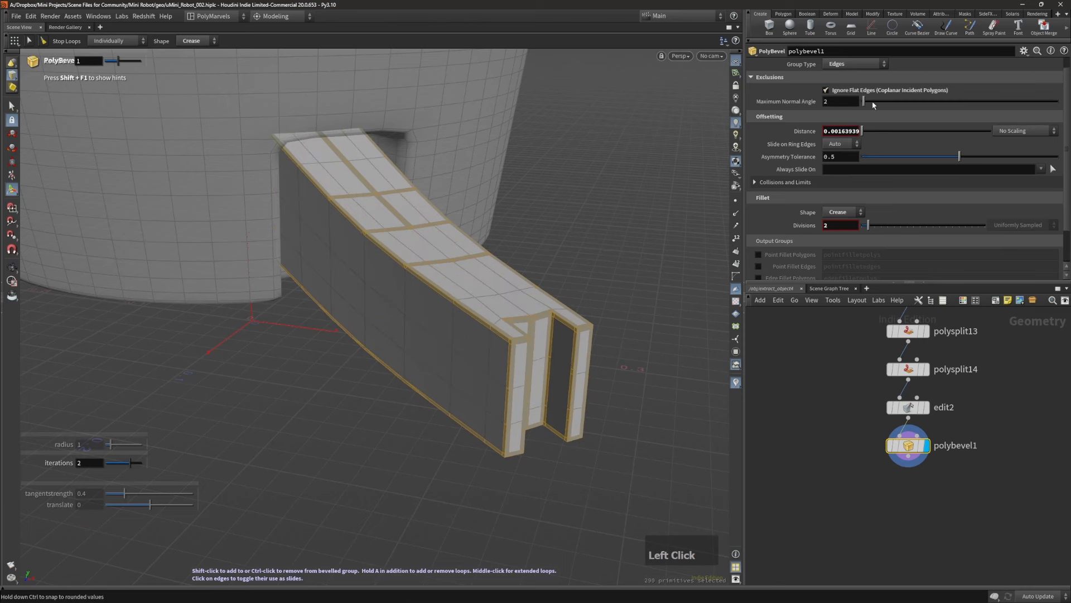
key("Escape")
mouse_move(554, 305)
left_mouse_down()
mouse_move(462, 314)
mouse_move(564, 290)
left_mouse_up()
left_click_drag(881, 102, 891, 101)
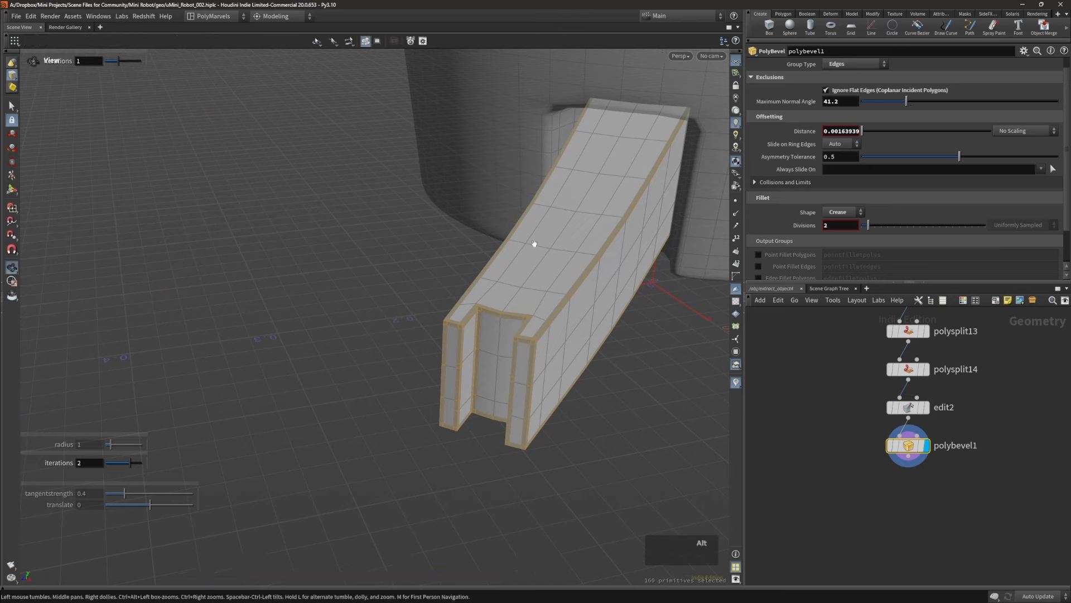
Step: Select the entire beveled leg and apply a Subdivide with depth 1
left_click_drag(533, 240, 602, 251, "alt")
key("s")
left_click(558, 246)
key("alt")
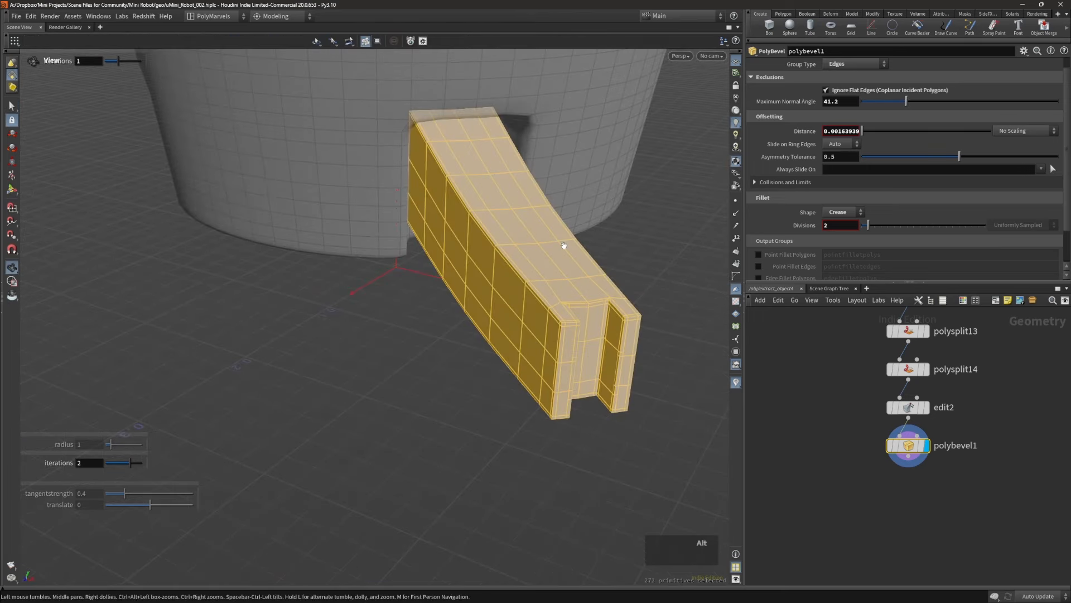
right_click(563, 246)
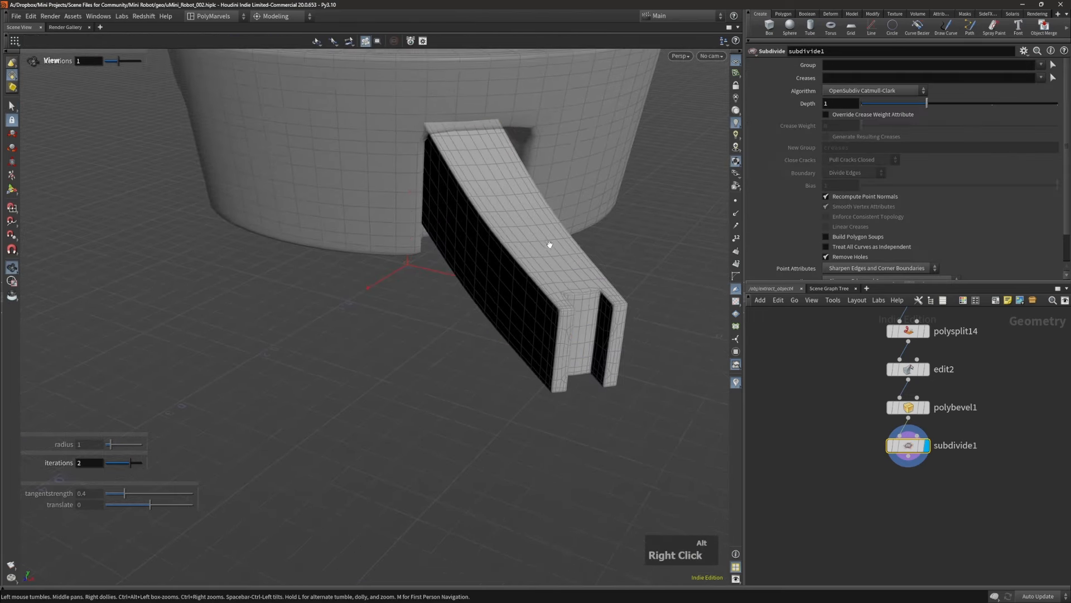
Step: Set the maximum normal angle for ignored flat edges on the leg's PolyBevel to 72.3
left_click_drag(550, 241, 480, 232, "alt")
right_click_drag(481, 233, 664, 249, "alt")
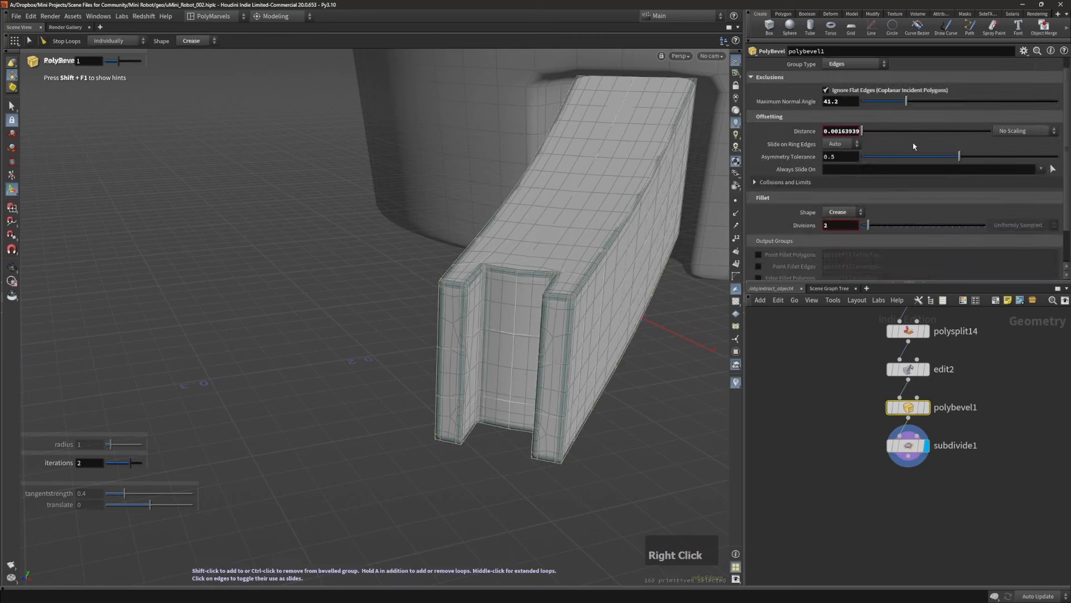
mouse_move(953, 104)
left_mouse_down()
mouse_move(978, 106)
mouse_move(941, 104)
left_mouse_up()
left_click_drag(593, 365, 481, 344, "alt")
Step: Insert a Point Weld after the leg's last edit and merge the two stray points on one tip prong's inner front edge into their neighbours
left_click(909, 369)
key("x")
key("x")
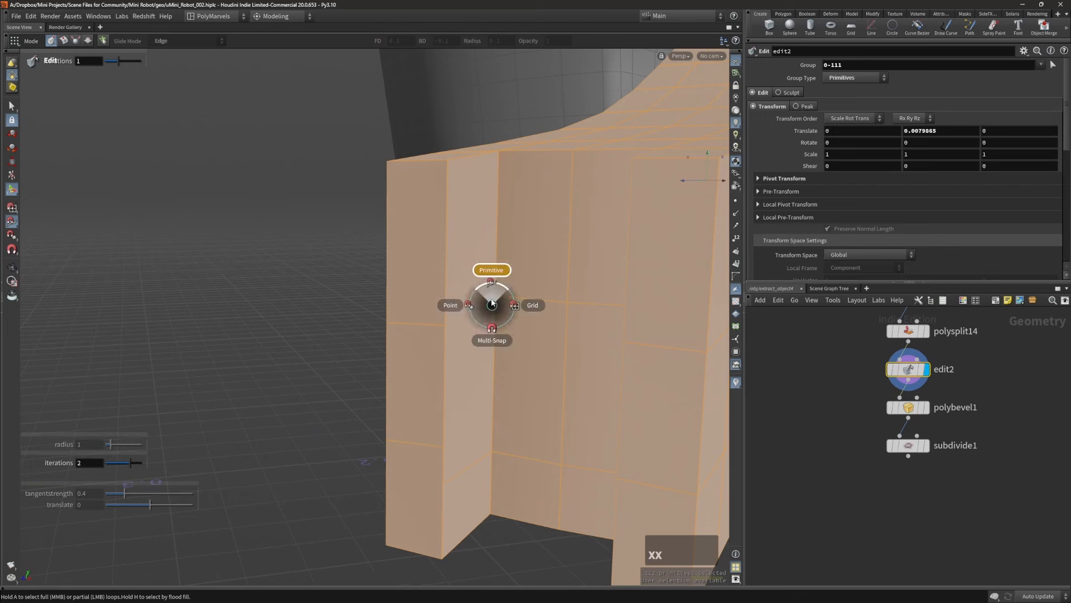
left_click(490, 298)
key("a")
left_click_drag(447, 307, 445, 323)
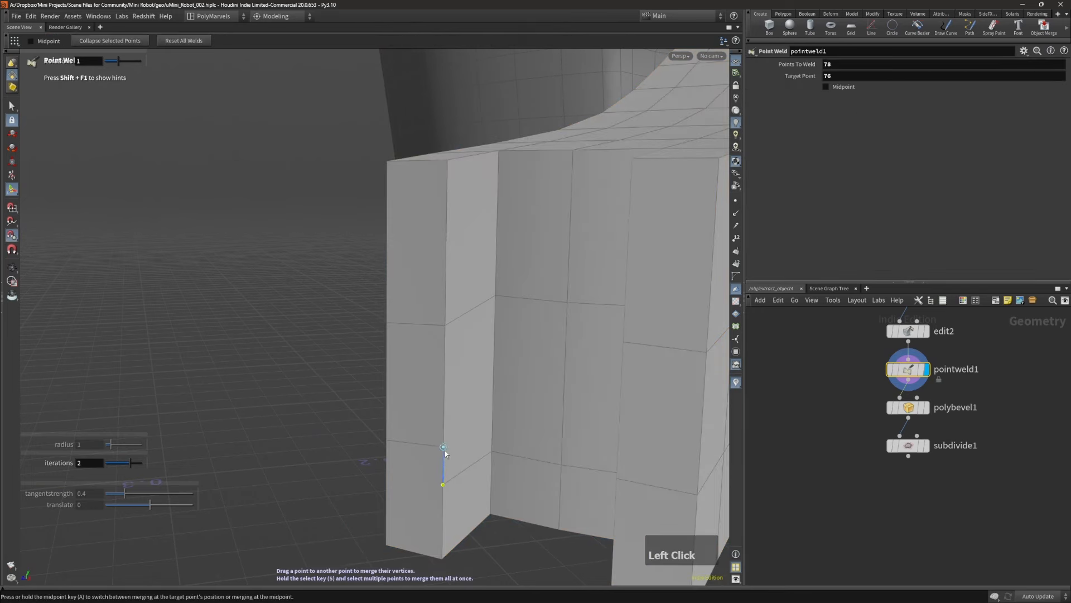
left_click_drag(445, 450, 443, 448)
Step: Select the lower horizontal edges on the slot's back wall at the leg tip and raise them about 0.0047 in Y
left_click_drag(447, 446, 622, 378, "alt")
middle_click_drag(621, 378, 521, 385, "alt")
left_click_drag(521, 385, 625, 340, "alt")
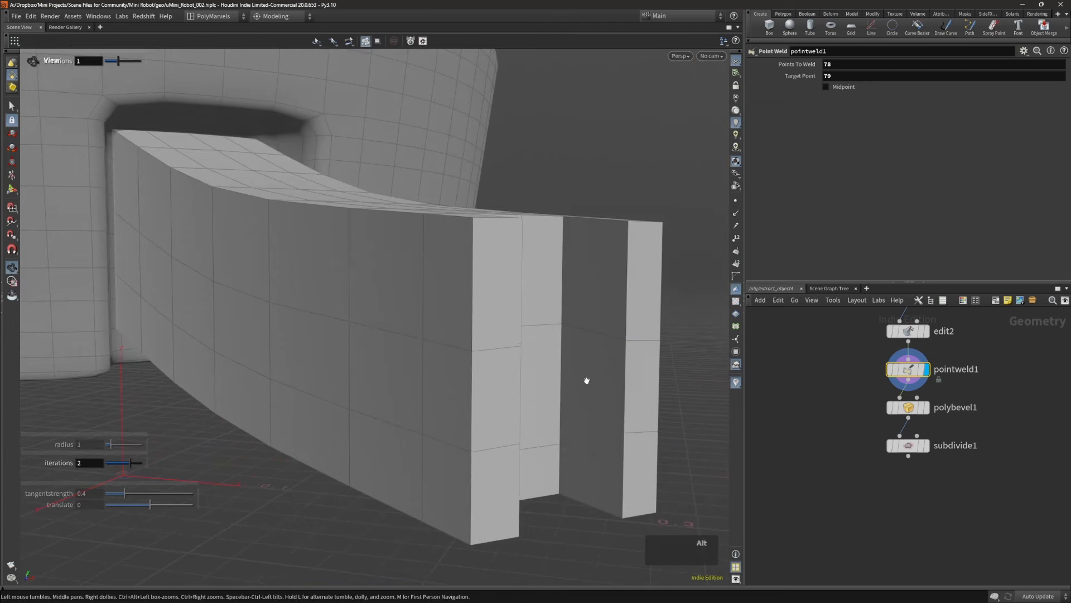
left_click_drag(586, 378, 525, 427, "alt")
left_click(525, 436)
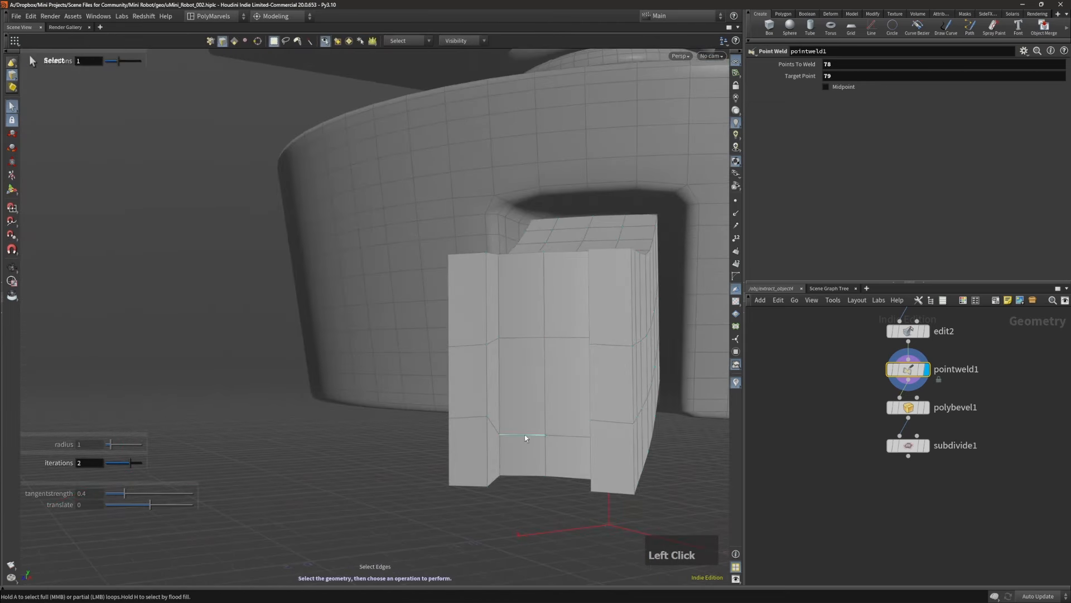
key("t")
middle_click_drag(561, 368, 558, 342)
Step: Select the two upper horizontal edges on the slot's back wall and lower them about 0.002 in Y
key("s")
left_click(521, 336)
left_click(566, 341, "shift")
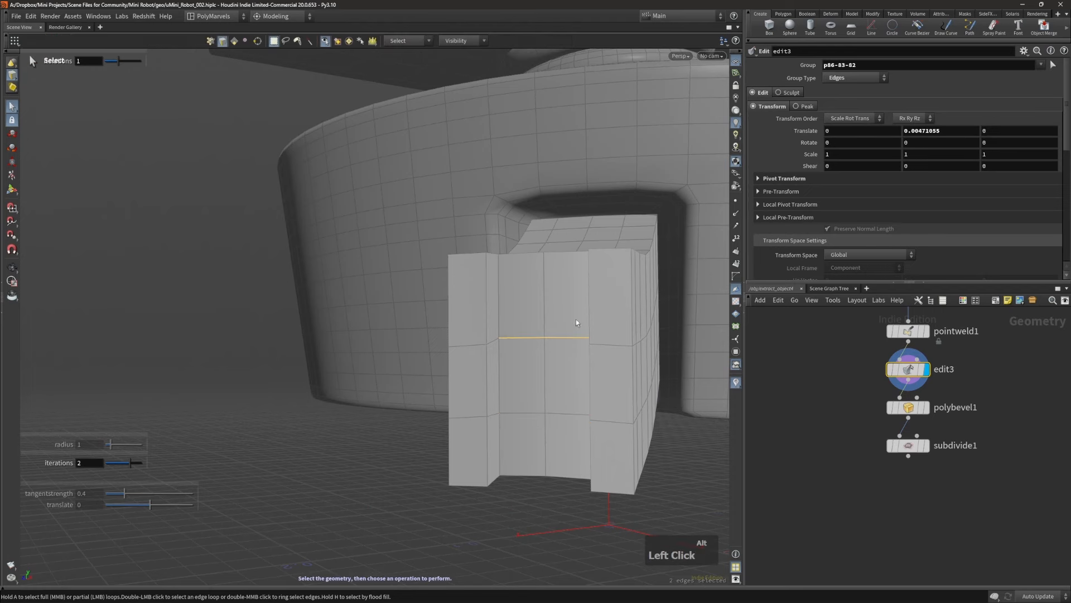
key("t")
left_click_drag(577, 323, 572, 303, "alt")
middle_click_drag(572, 297, 568, 304)
Step: Display the leg's PolyBevel node and open its settings to check the bevel on the edited tip
right_click_drag(568, 304, 556, 307, "alt")
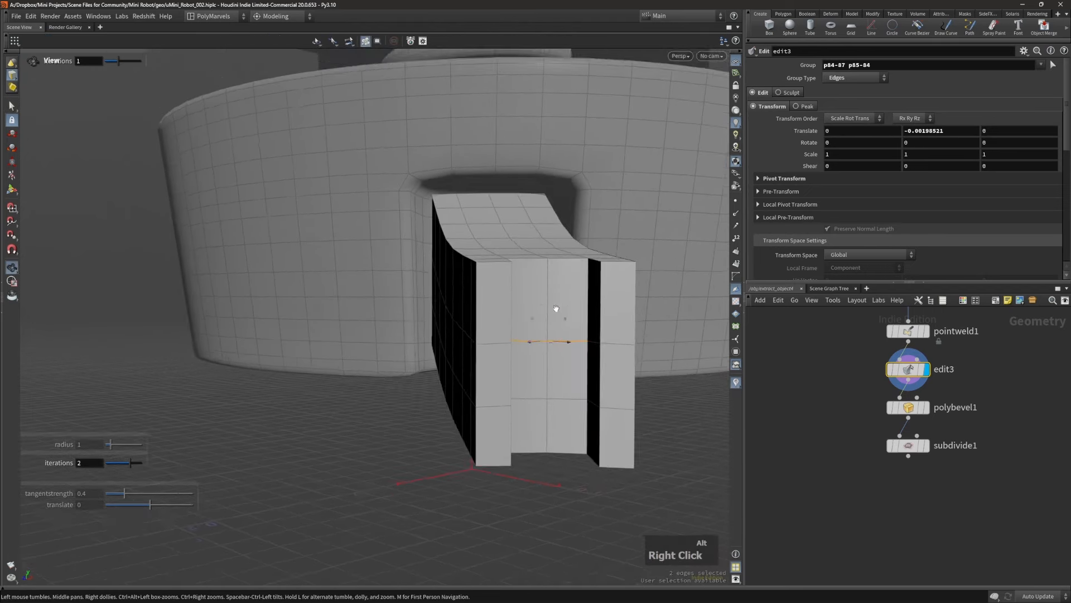
left_click_drag(556, 308, 500, 326, "alt")
left_click(908, 408)
right_click_drag(583, 321, 574, 320, "alt")
key("r")
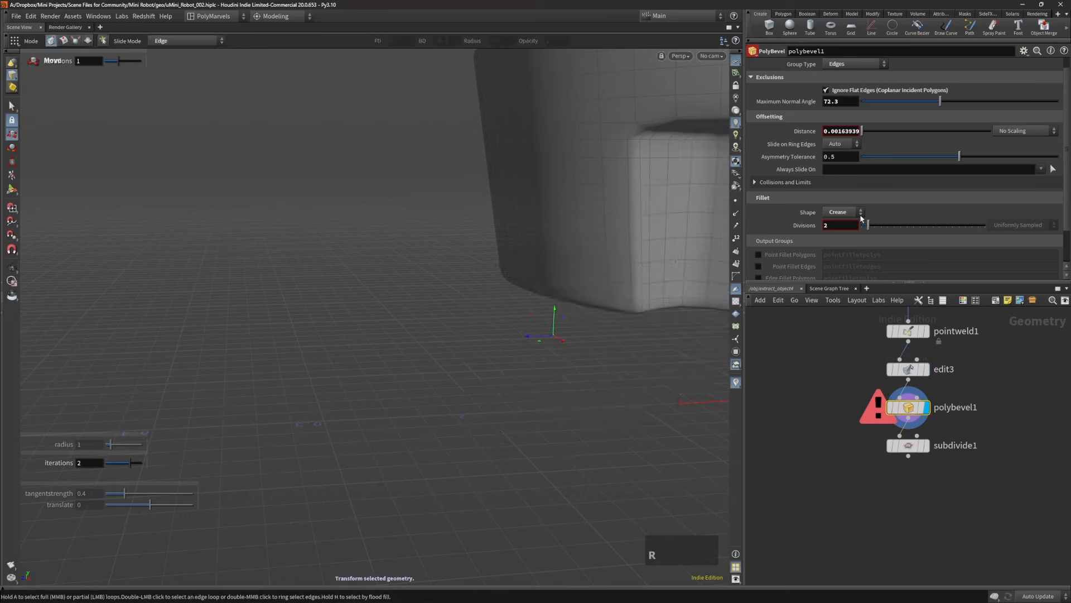
Step: Clear the PolyBevel node's group so the bevel applies to the edges of the whole leg piece
scroll(902, 66, "up", 1)
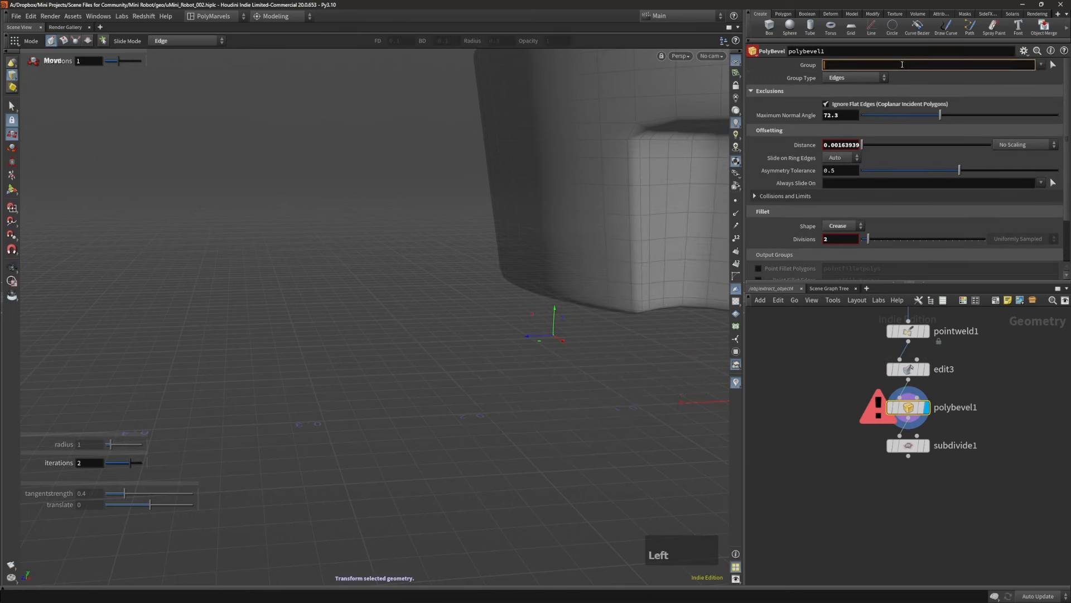
key("Return")
left_click_drag(562, 278, 514, 300, "alt")
middle_click_drag(515, 300, 502, 312, "alt")
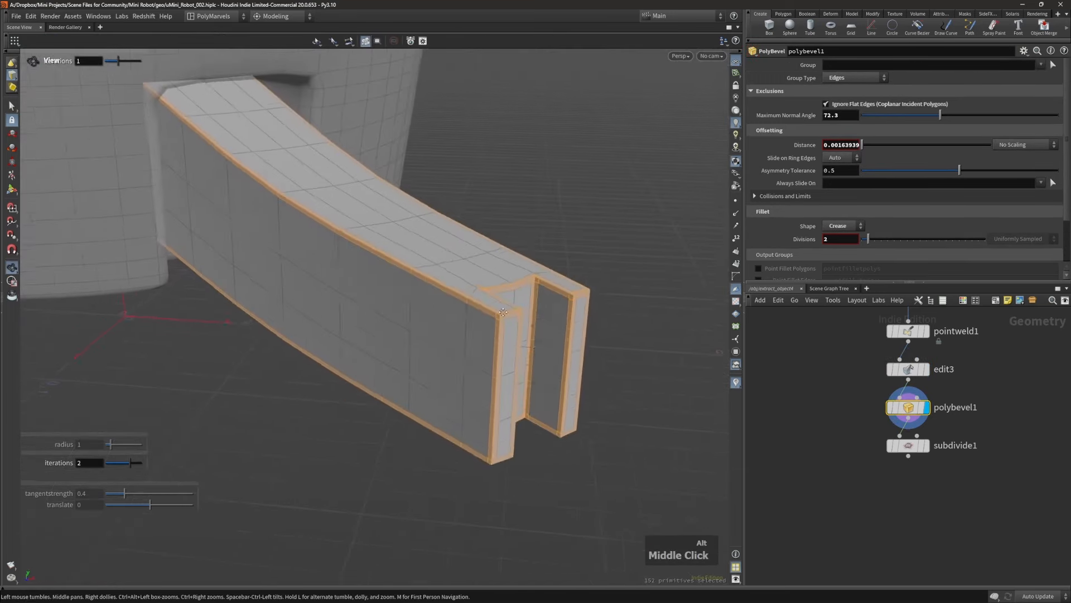
right_click_drag(502, 312, 488, 304, "alt")
mouse_move(487, 303)
left_mouse_down("alt")
mouse_move(443, 366)
mouse_move(407, 318)
mouse_move(433, 307)
mouse_move(485, 239)
mouse_move(502, 175)
mouse_move(480, 190)
mouse_move(488, 286)
left_mouse_up("alt")
Step: Display the result of the subdivide1 node on the leg
left_click(906, 445)
key("r")
left_click_drag(563, 312, 521, 279, "alt")
right_click_drag(522, 279, 496, 254, "alt")
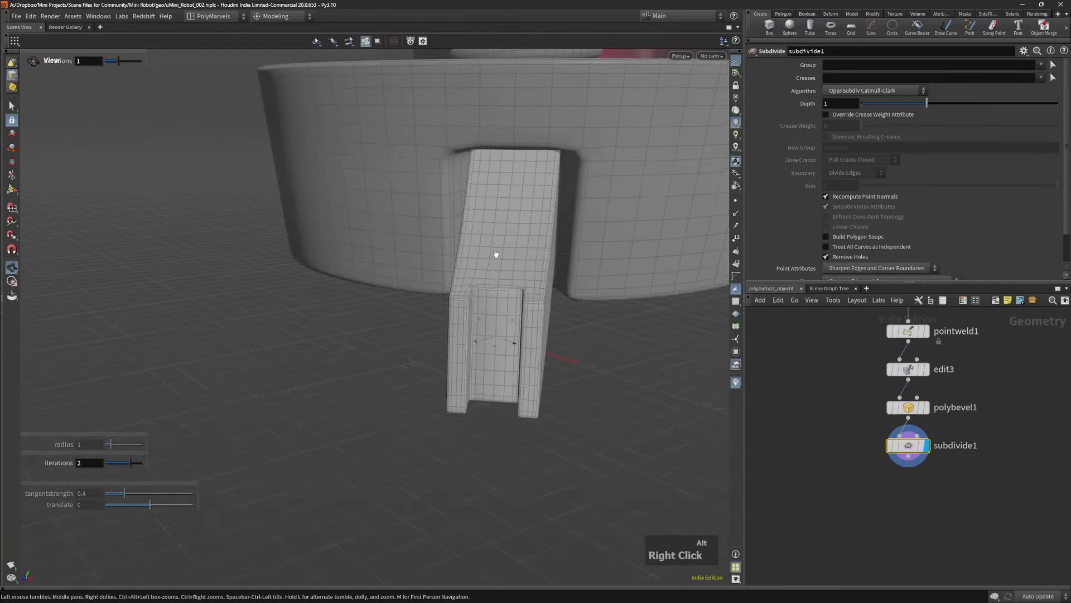
Step: Examine the bevelled and subdivided leg from several angles and compare it with the robot reference image
left_click_drag(496, 255, 579, 297, "alt")
right_click_drag(578, 296, 504, 288, "alt")
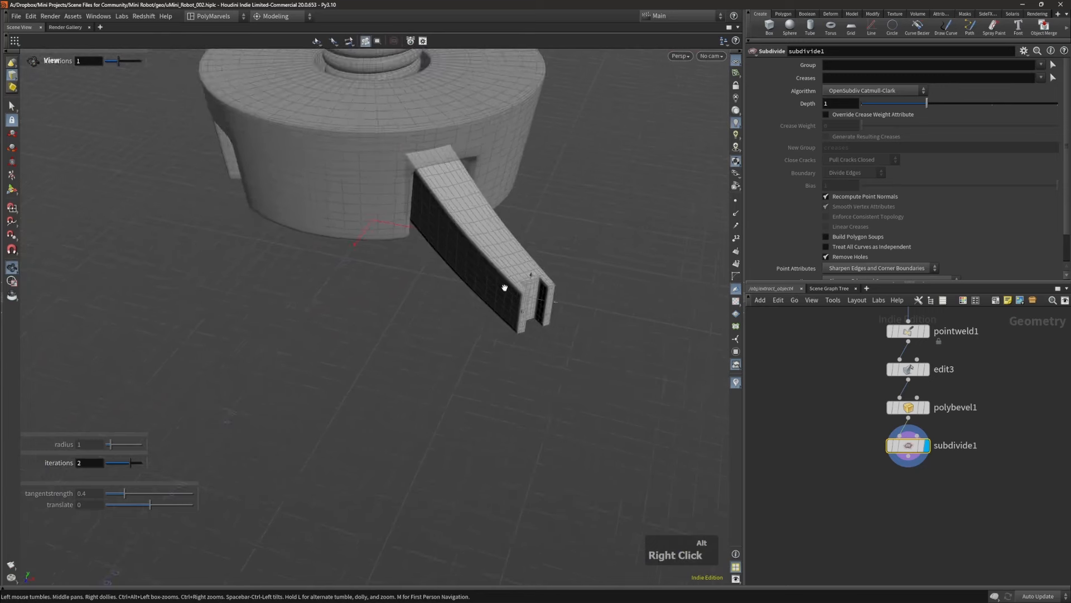
middle_click_drag(504, 288, 478, 326, "alt")
right_click_drag(478, 326, 456, 330, "alt")
left_click_drag(456, 330, 466, 273, "alt")
right_click_drag(466, 273, 392, 288, "alt")
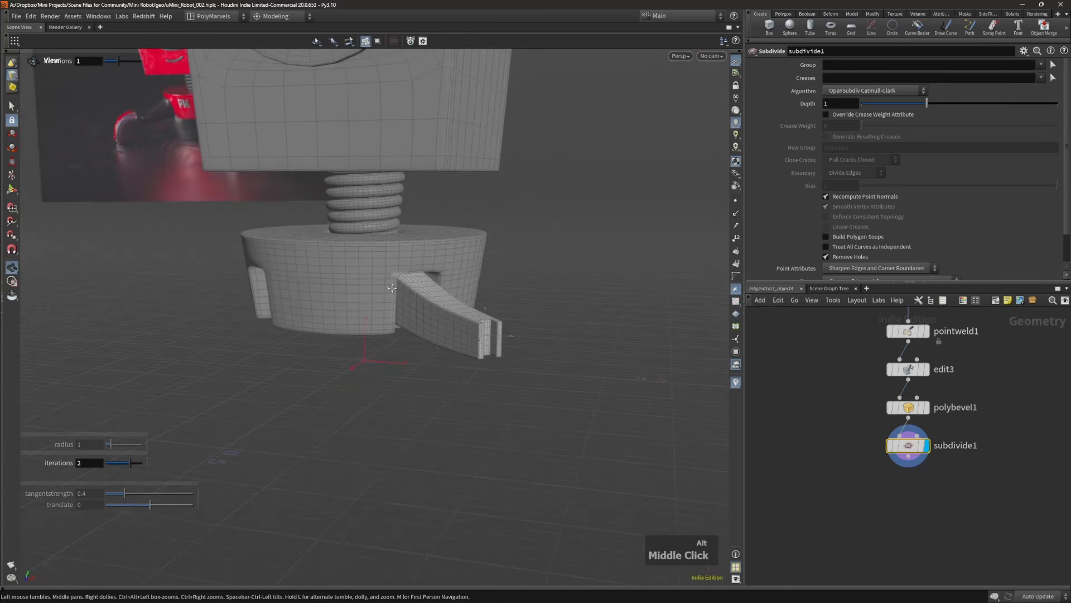
middle_click_drag(393, 288, 419, 325, "alt")
middle_click_drag(275, 212, 363, 245, "alt")
right_click_drag(362, 246, 421, 303, "alt")
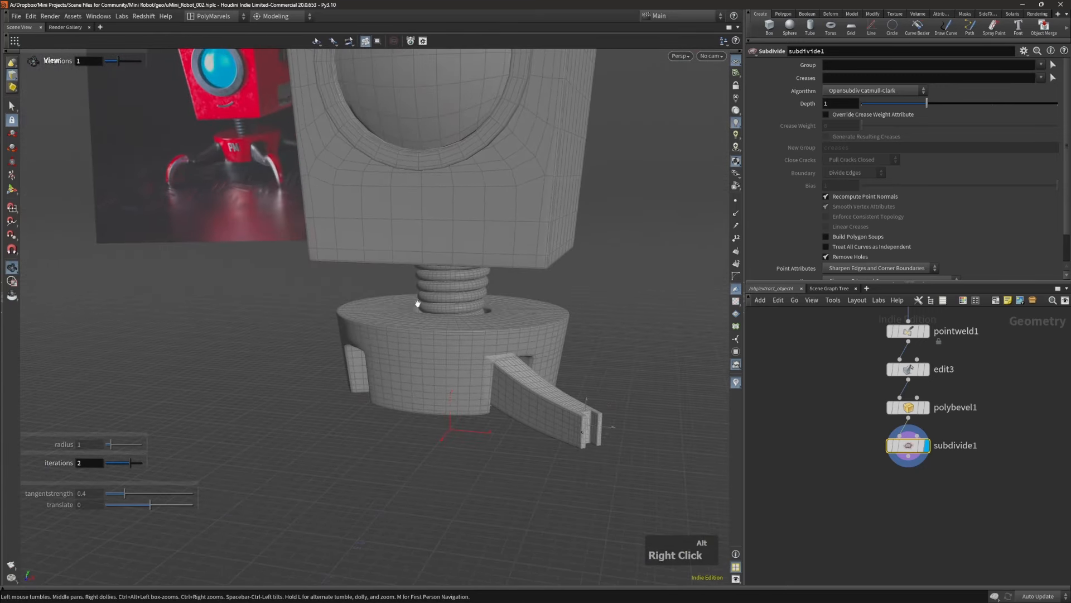
left_click_drag(421, 304, 337, 297, "alt")
mouse_move(468, 385)
left_mouse_down("alt")
mouse_move(401, 359)
mouse_move(354, 371)
mouse_move(462, 386)
left_mouse_up("alt")
mouse_move(462, 387)
right_mouse_down("alt")
mouse_move(454, 375)
mouse_move(451, 393)
right_mouse_up("alt")
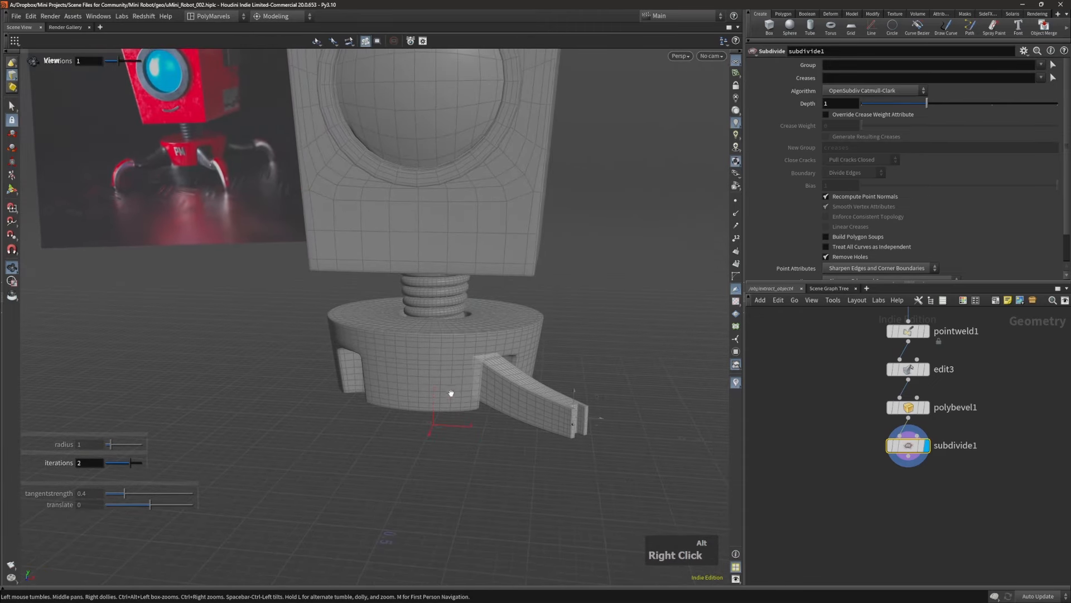
right_click_drag(214, 174, 761, 366, "alt")
middle_click_drag(512, 435, 412, 373, "alt")
right_click_drag(411, 374, 549, 379, "alt")
left_click_drag(550, 379, 479, 395, "alt")
middle_click_drag(478, 395, 473, 351, "alt")
key("Page_Up")
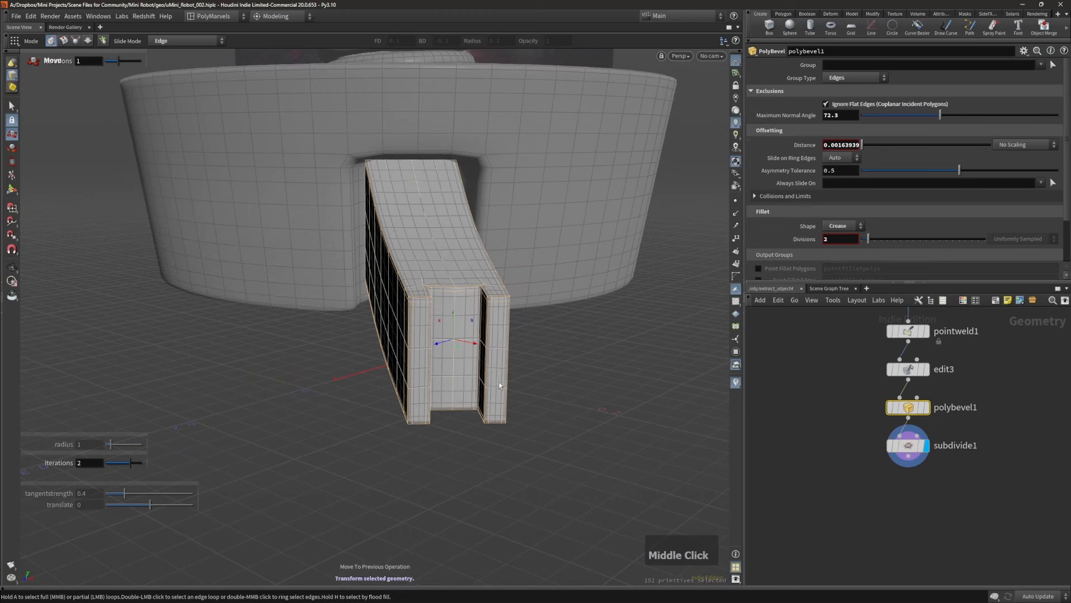
key("Page_Down")
left_click_drag(488, 357, 517, 365, "alt")
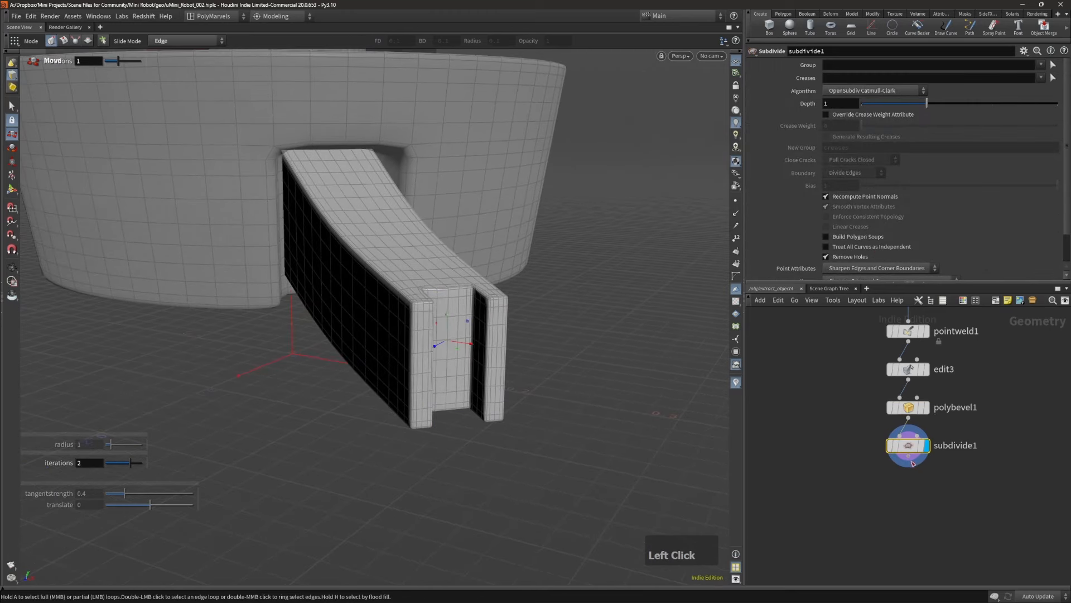
Step: Add an Output node after subdivide1 and make it the displayed node
key("Tab")
left_click(921, 596)
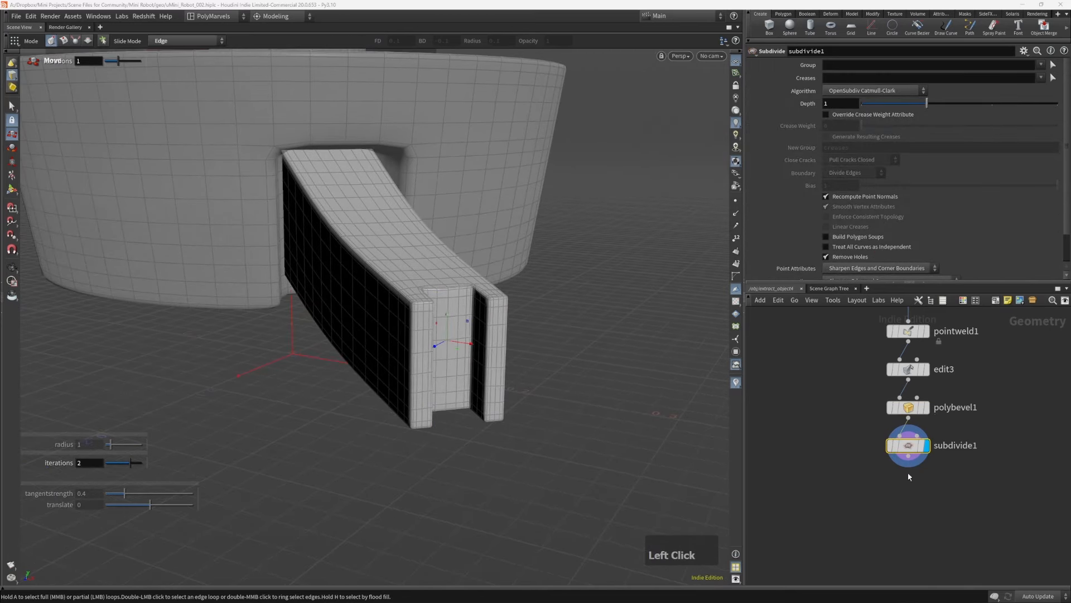
key("Tab")
left_click(925, 595)
left_click(910, 505)
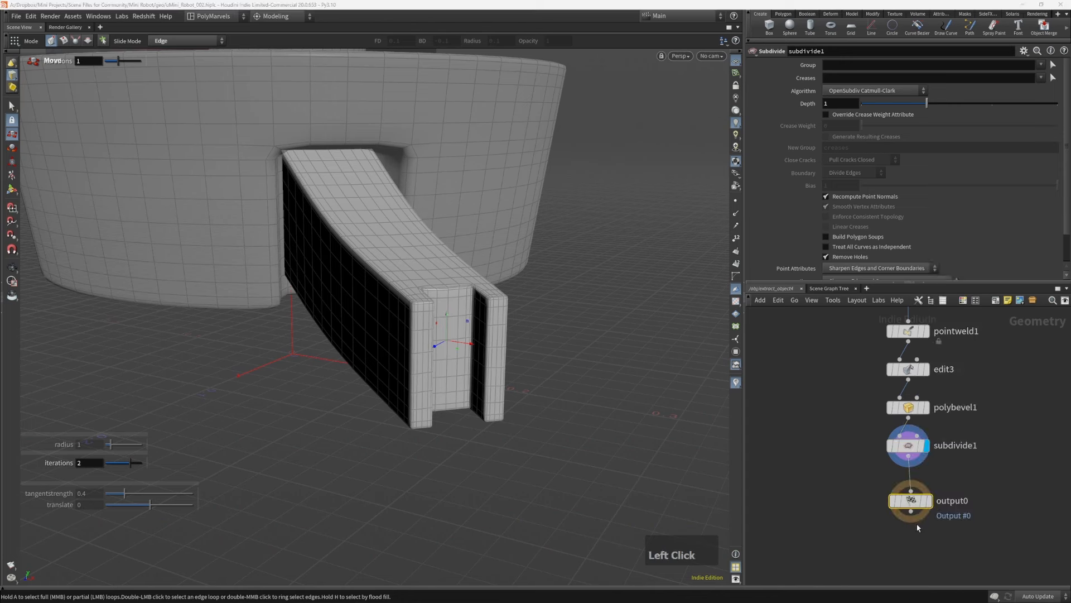
key("r")
left_click_drag(558, 346, 486, 368, "alt")
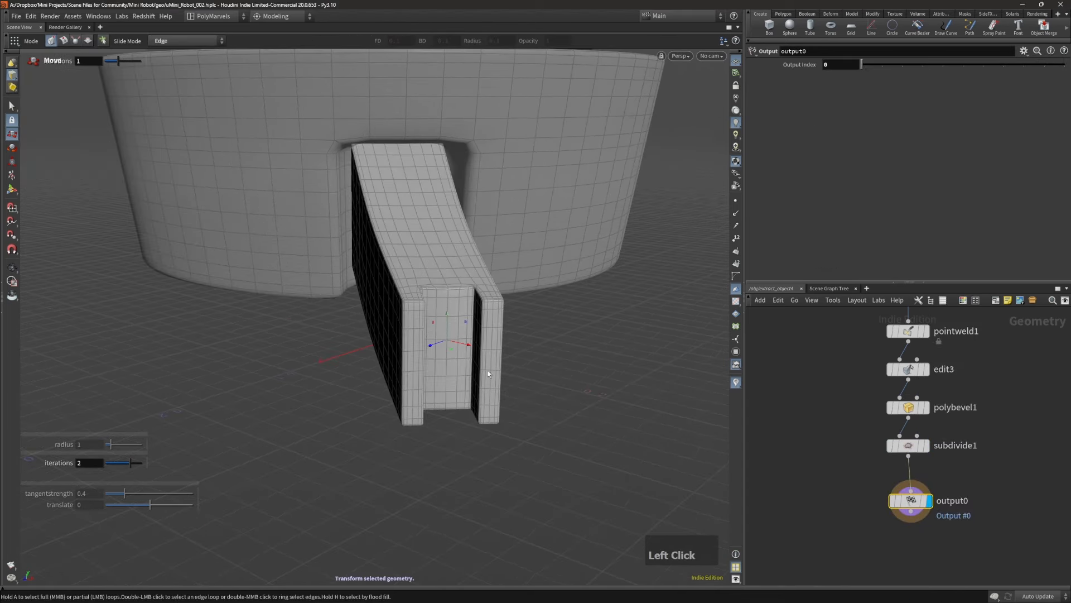
Step: Go back up the node chain to edit3 and display its unbevelled geometry
key("Page_Up")
key("Page_Up")
key("Page_Up")
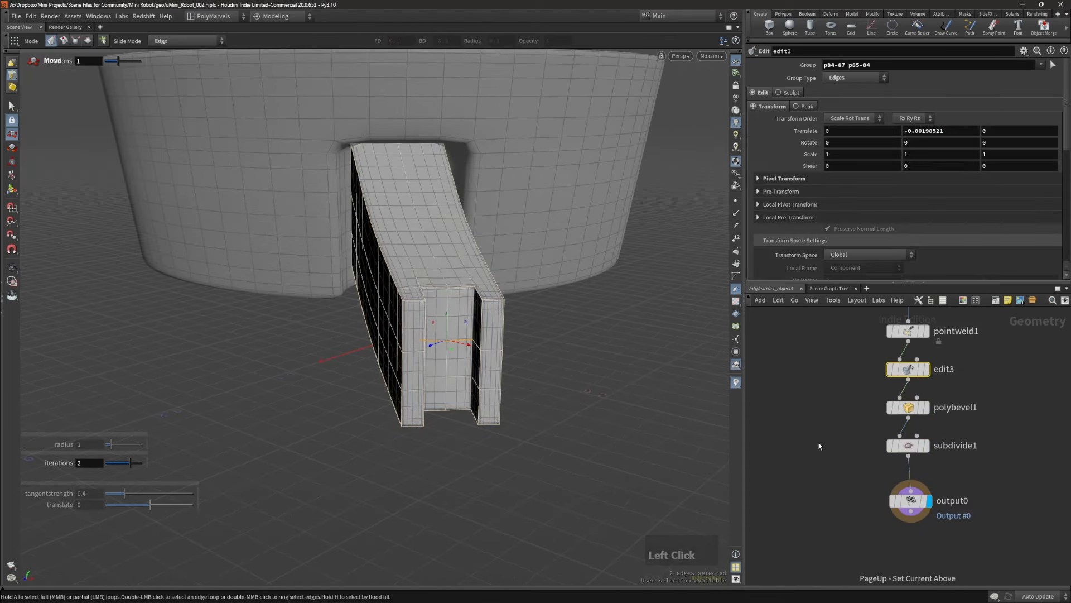
middle_click_drag(820, 387, 821, 489)
key("r")
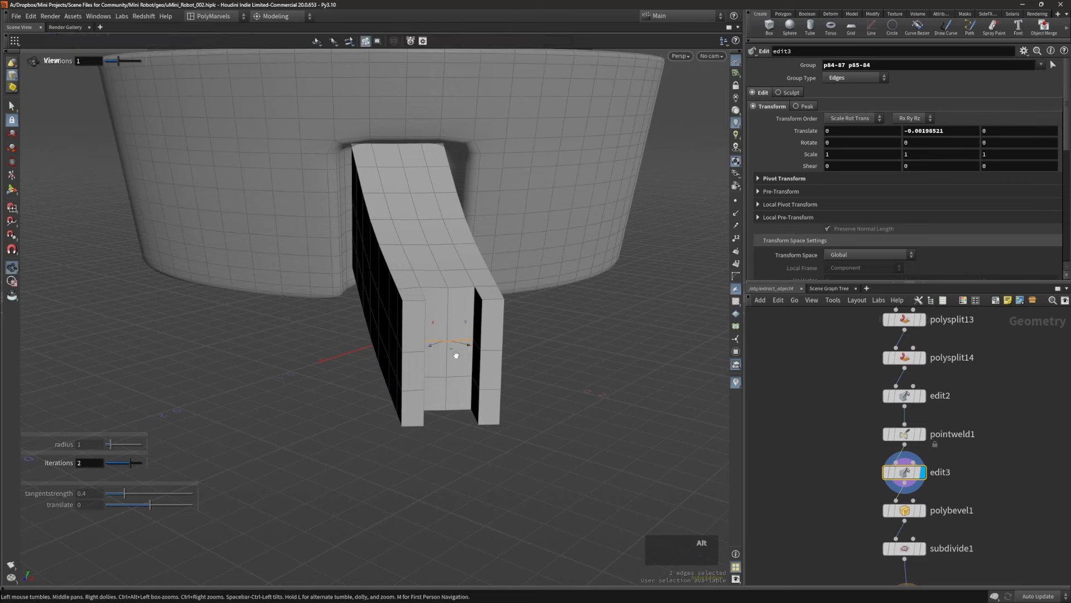
Step: Select the two faces in the second row of the leg's end slot and extract them into a new object
left_click_drag(533, 368, 486, 339, "alt")
right_click_drag(486, 339, 534, 359, "alt")
left_click_drag(533, 358, 463, 350, "alt")
key("4")
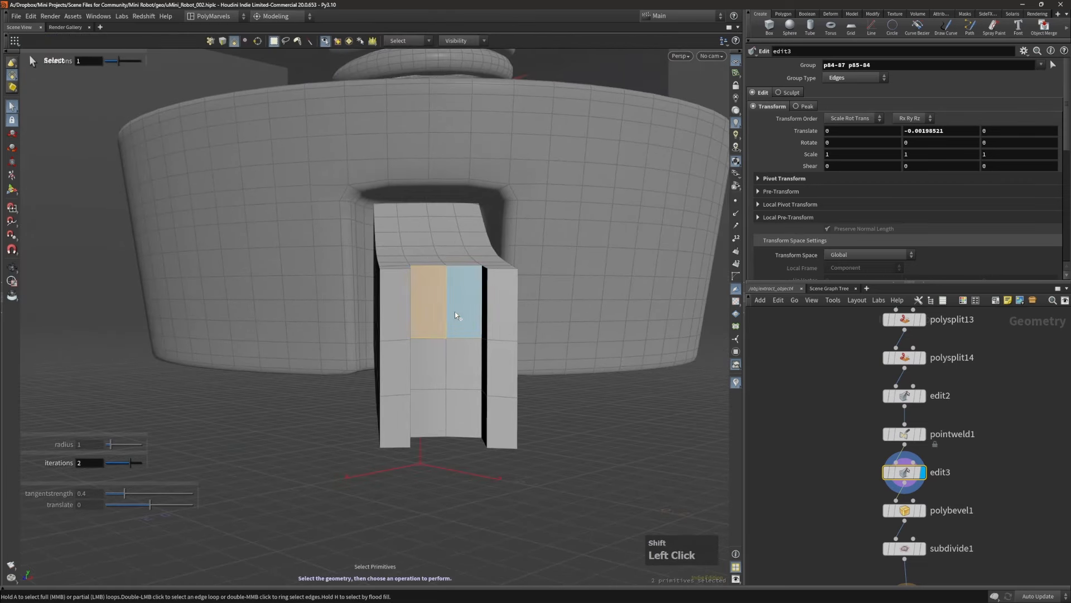
left_click(451, 367, "shift")
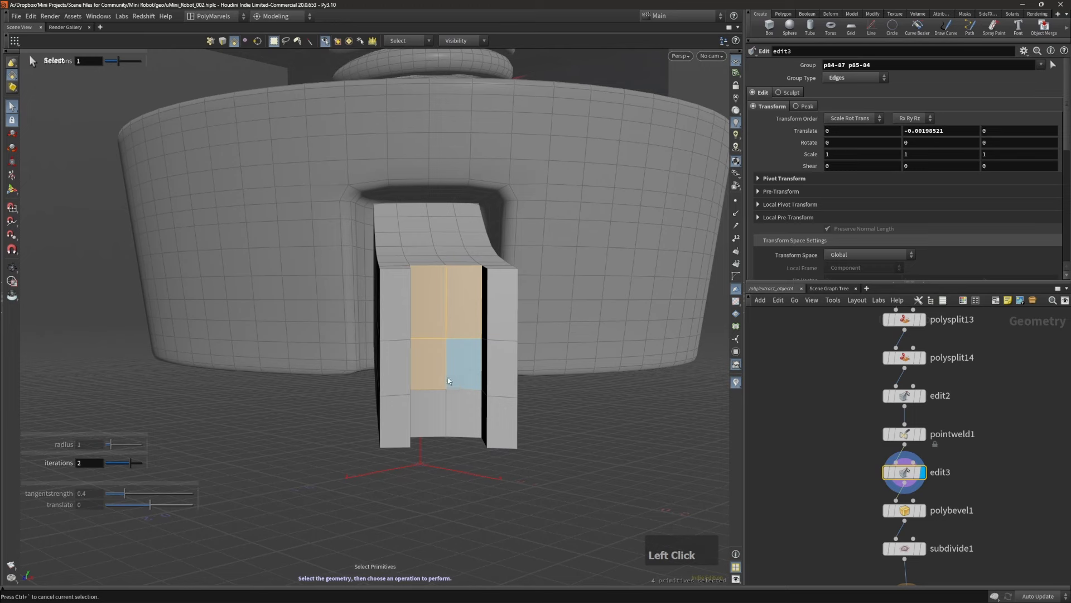
double_click(448, 380)
left_click_drag(448, 381, 433, 330, "alt")
key("shift+e")
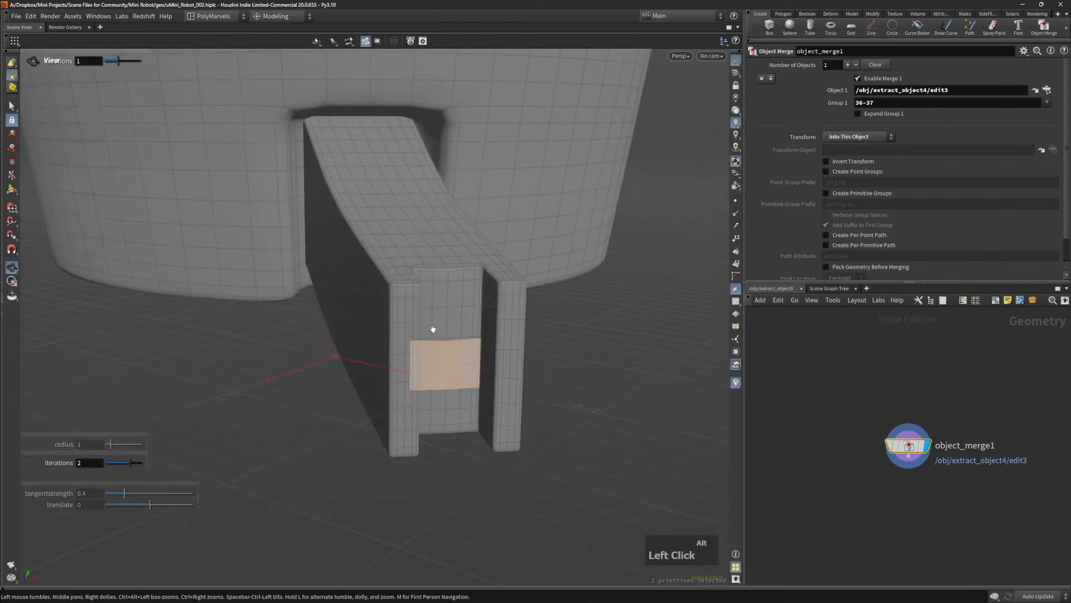
Step: Scale the extracted faces vertically by about 1.94
key("e")
middle_click_drag(438, 312, 447, 223)
right_click_drag(438, 329, 426, 340, "alt")
left_click_drag(426, 340, 456, 349, "alt")
right_click_drag(456, 350, 421, 377, "alt")
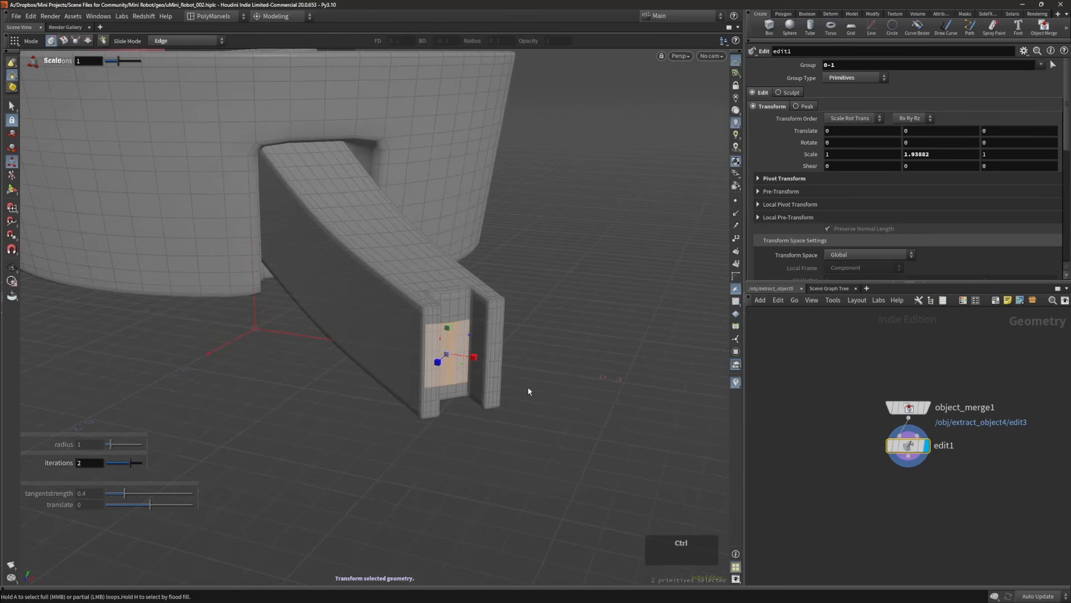
Step: Duplicate the patch with Copy and Transform and align its handle to the construction plane
key("ctrl+d")
right_click_drag(524, 396, 439, 394, "alt")
left_click_drag(509, 409, 508, 432, "alt")
key("m")
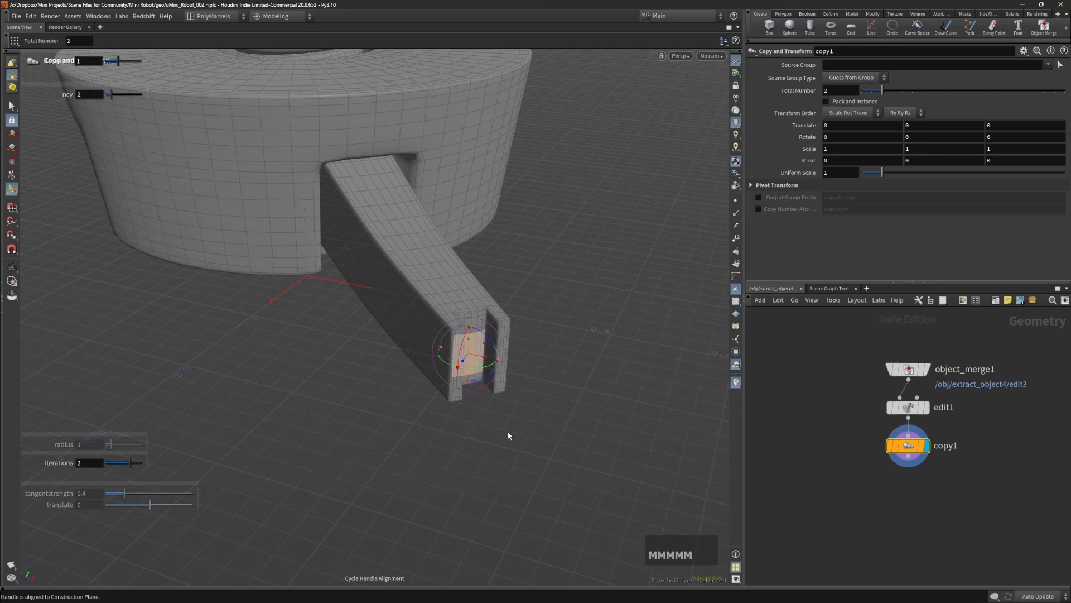
Step: Try to place the construction plane on the patch's upper centre edge
left_click_drag(486, 363, 438, 352, "alt")
right_click_drag(438, 353, 494, 354, "alt")
left_click_drag(496, 346, 485, 323, "alt")
key("Tab")
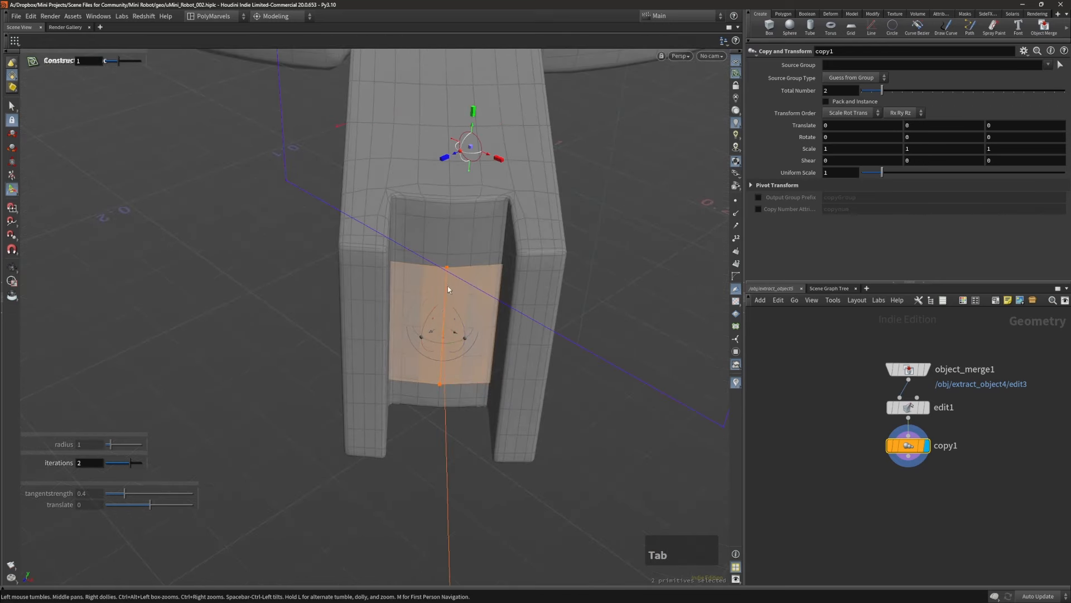
left_click(448, 288)
key("Tab")
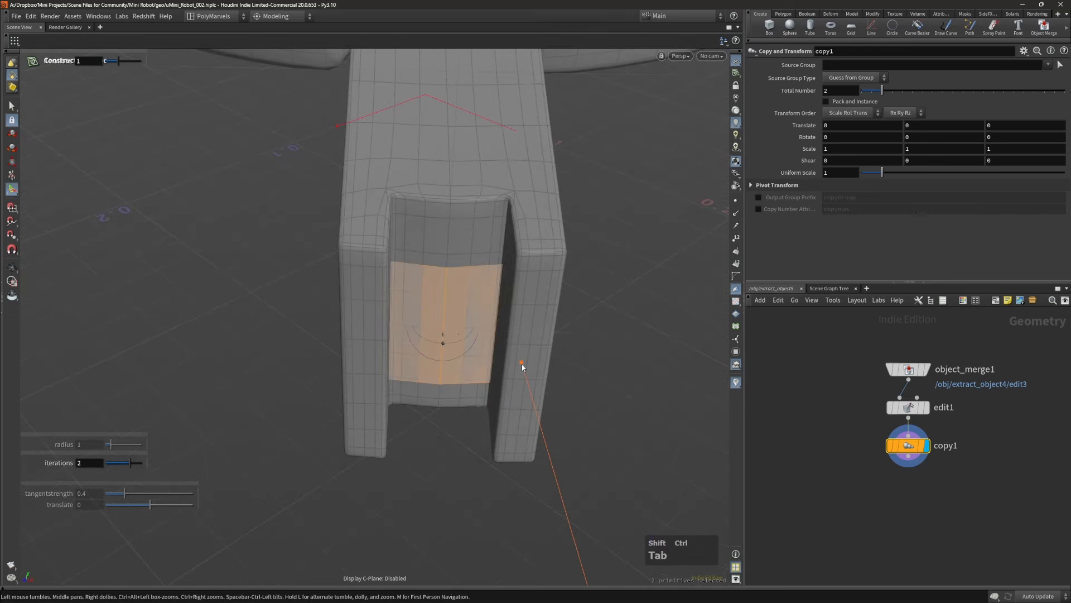
left_click_drag(519, 363, 502, 309)
middle_click_drag(502, 309, 472, 347, "alt")
left_click_drag(472, 347, 463, 354)
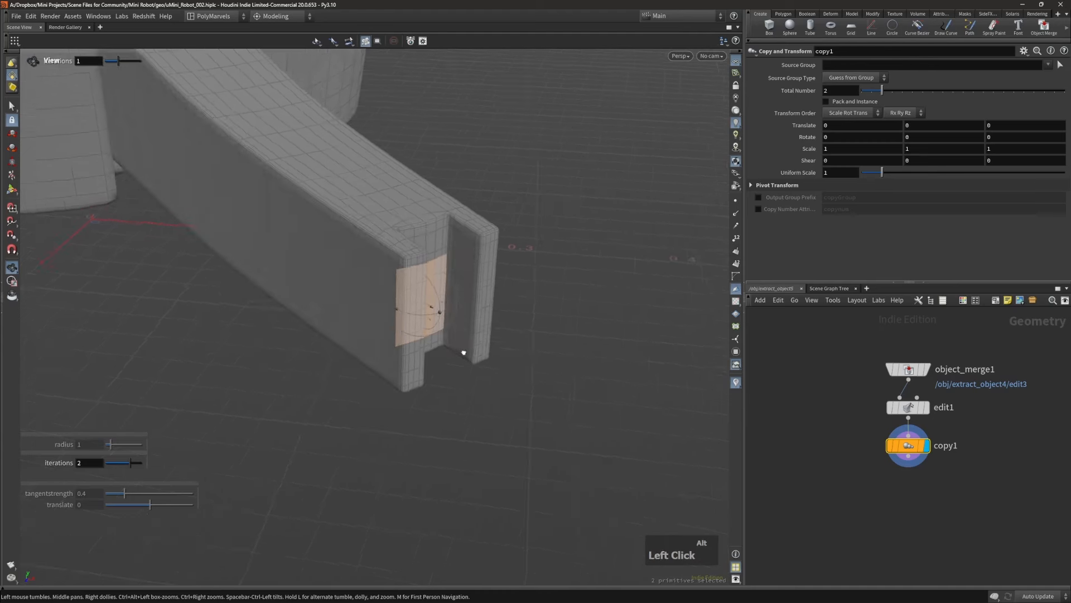
middle_click_drag(482, 374, 457, 354, "alt")
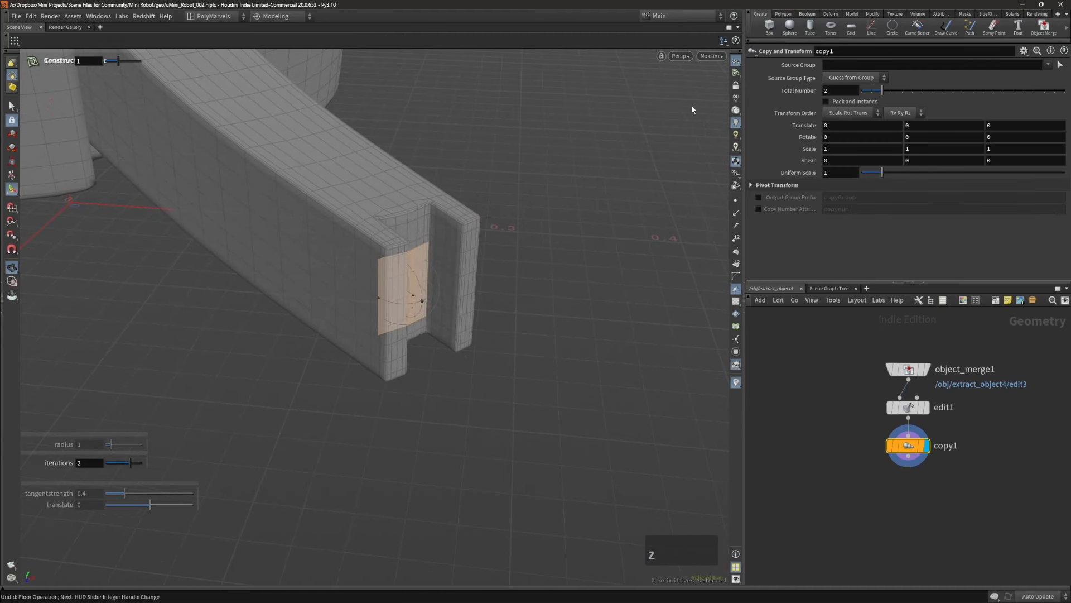
Step: Reorient the construction plane to the patch and return to the Copy and Transform handle
right_click_drag(507, 407, 500, 392)
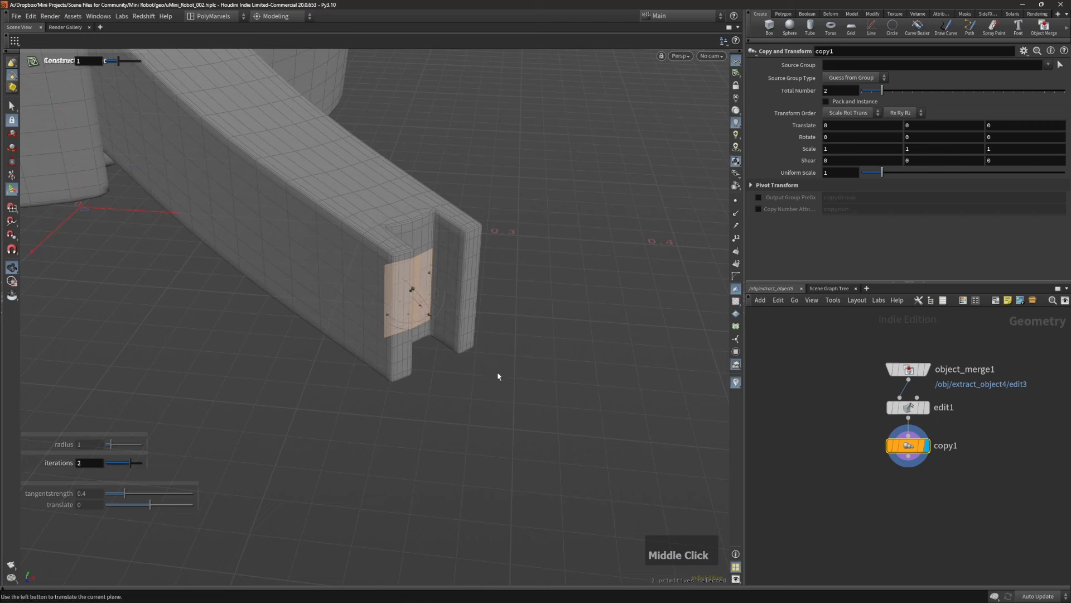
key("s")
mouse_move(436, 310)
right_mouse_down("alt")
mouse_move(481, 330)
mouse_move(452, 319)
right_mouse_up("alt")
key("grave")
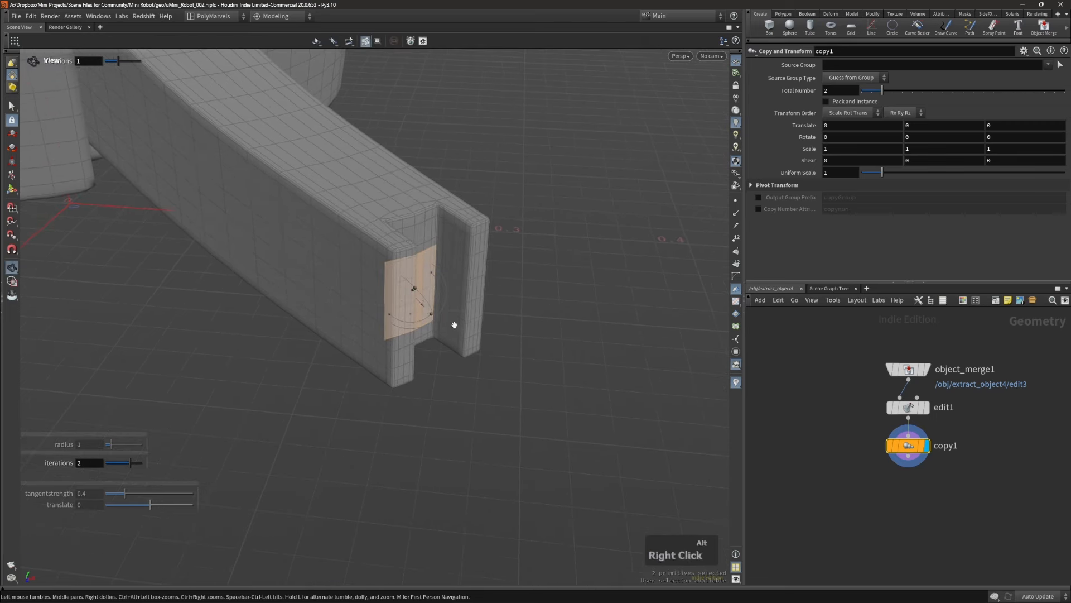
middle_click_drag(452, 319, 454, 334)
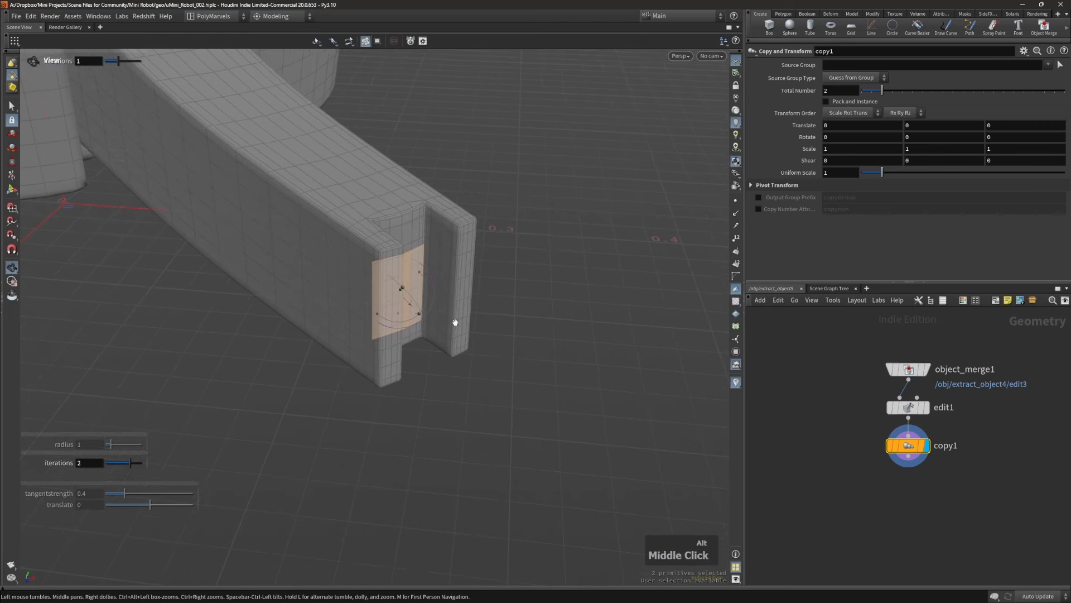
Step: Hide all HUD handles in the viewport
right_click(105, 433)
left_click(159, 405)
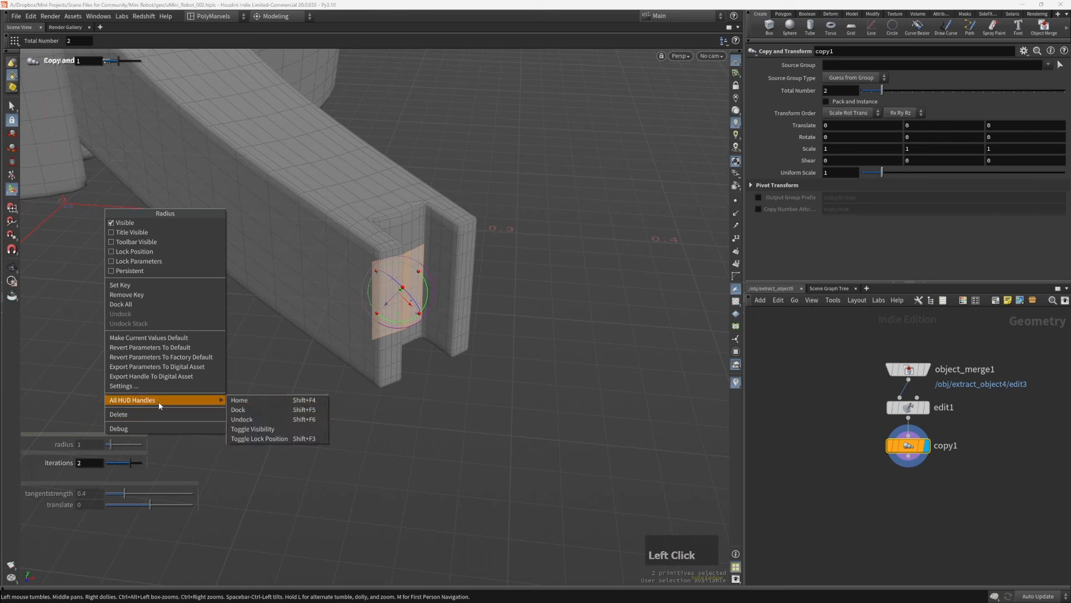
left_click(272, 428)
Step: Move the duplicated patch slightly, to a translation of about 0.0015, -0.0012, 0.0005
right_click_drag(329, 304, 347, 313, "alt")
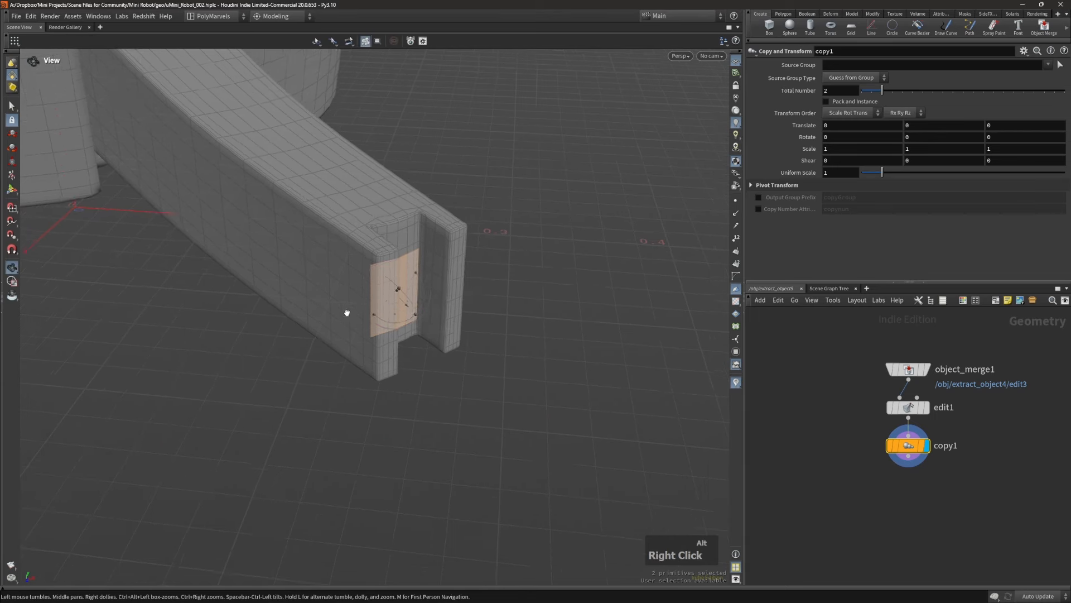
left_click_drag(347, 313, 368, 335, "alt")
middle_click_drag(483, 357, 487, 365)
left_click_drag(487, 365, 491, 325, "alt")
key("ctrl+z")
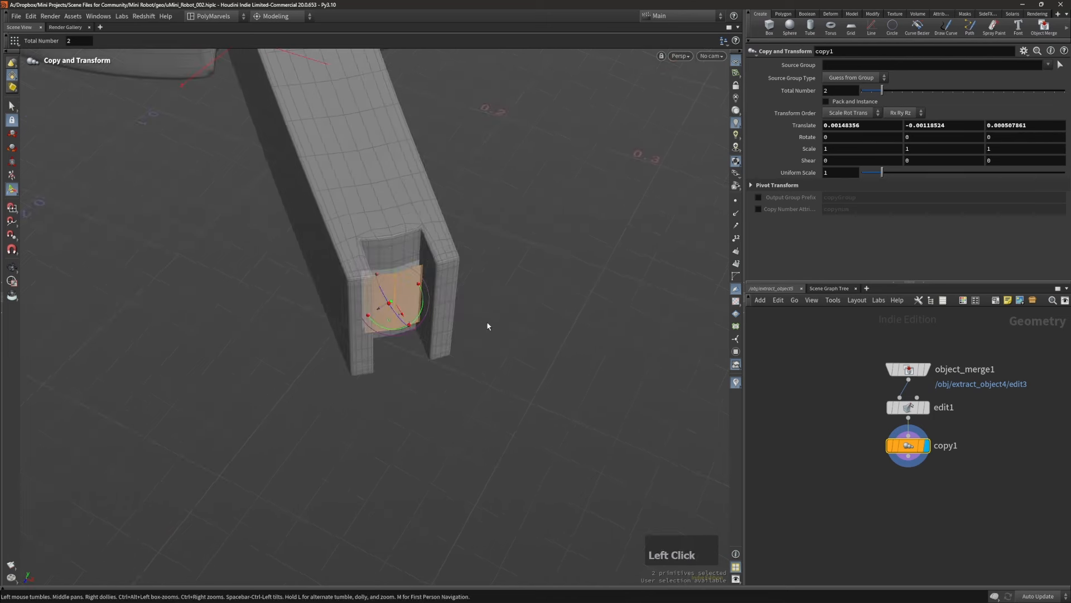
Step: Align the copy's handle to the construction plane and try to reposition that plane on the patch's centre edge
key("m")
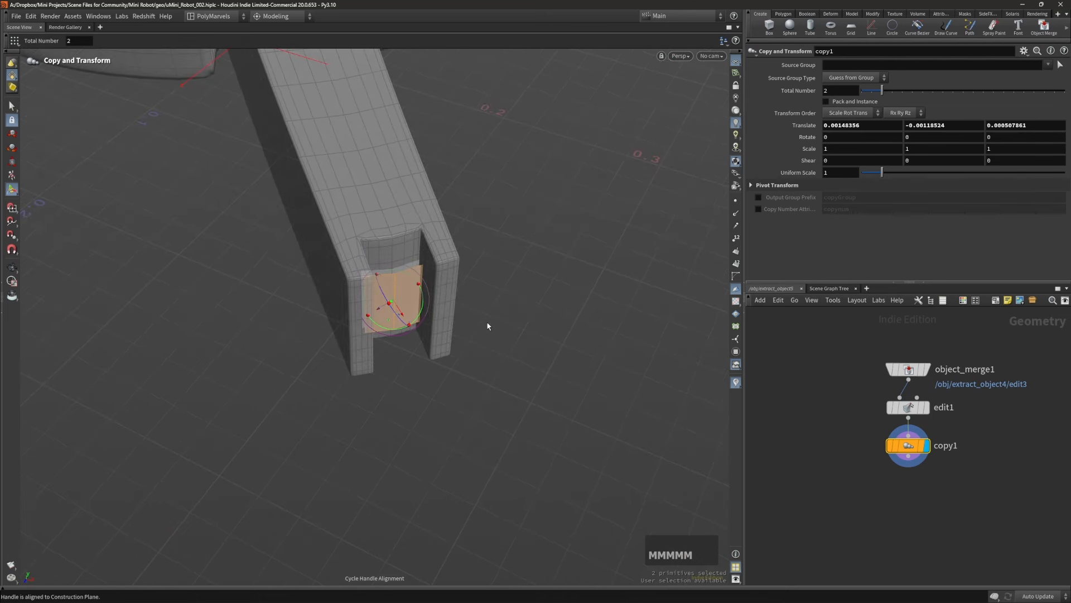
left_click_drag(487, 323, 486, 295, "alt")
key("Tab")
left_click(392, 285)
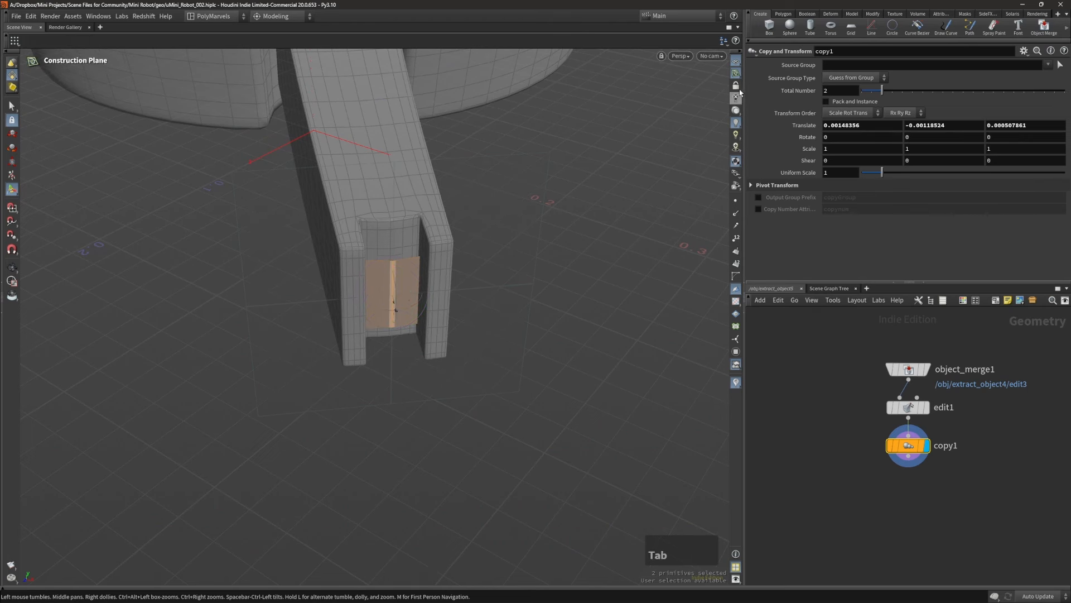
left_click_drag(400, 296, 483, 325, "alt")
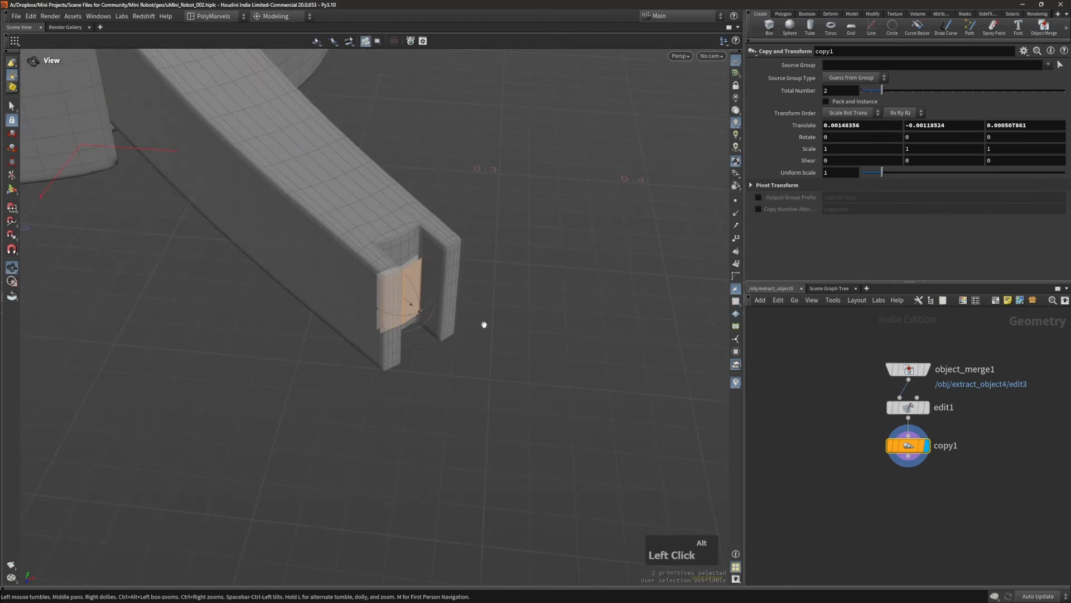
middle_click(519, 393)
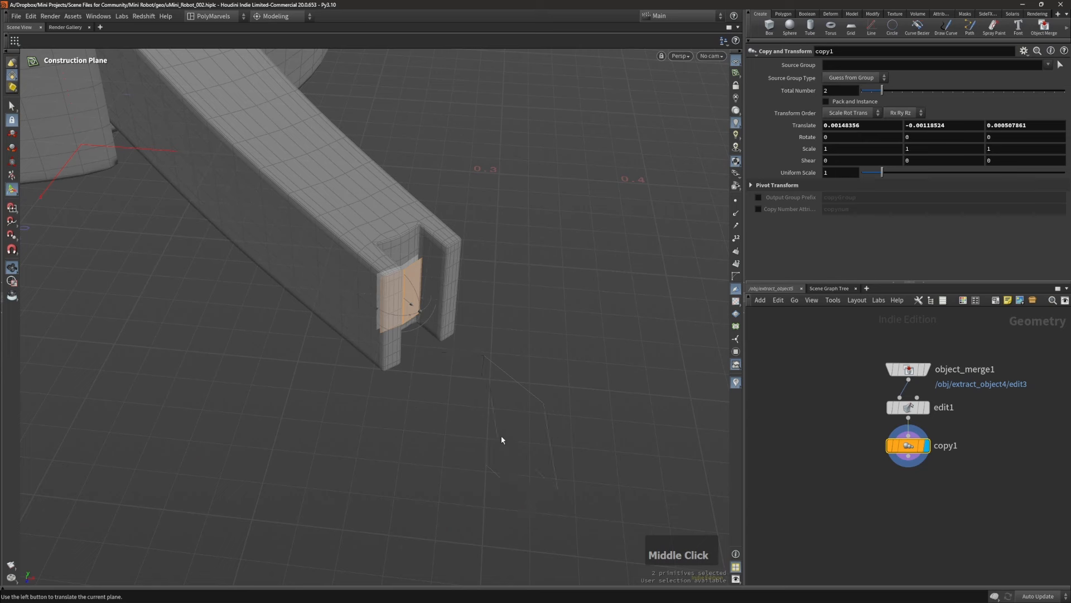
scroll(407, 283, "down", 3)
left_click_drag(407, 282, 448, 273, "alt")
scroll(435, 262, "up", 3)
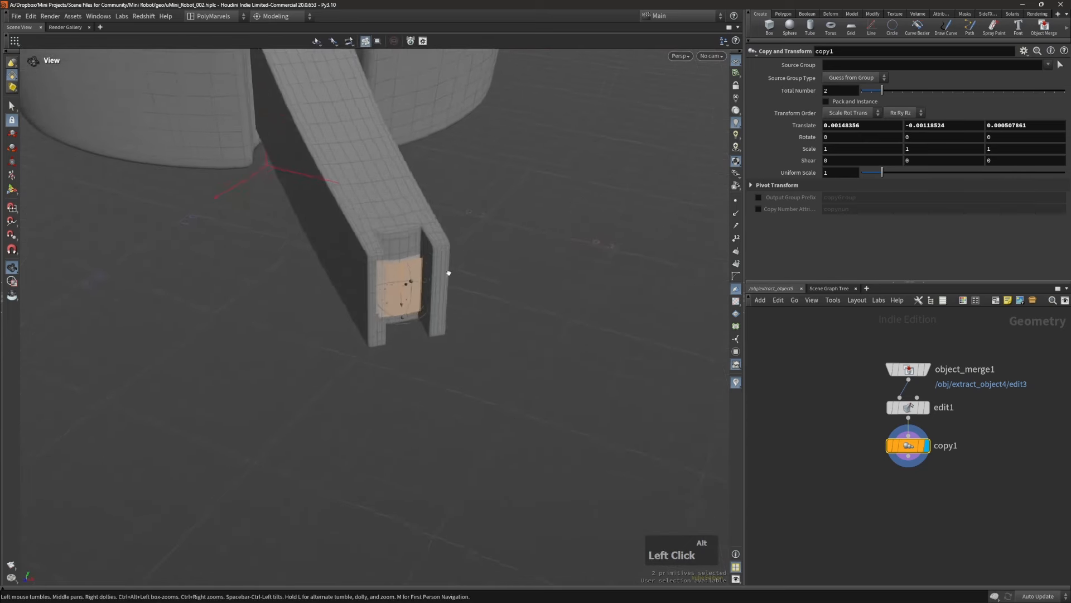
right_click_drag(449, 273, 489, 251)
middle_click_drag(490, 251, 411, 282)
key("Escape")
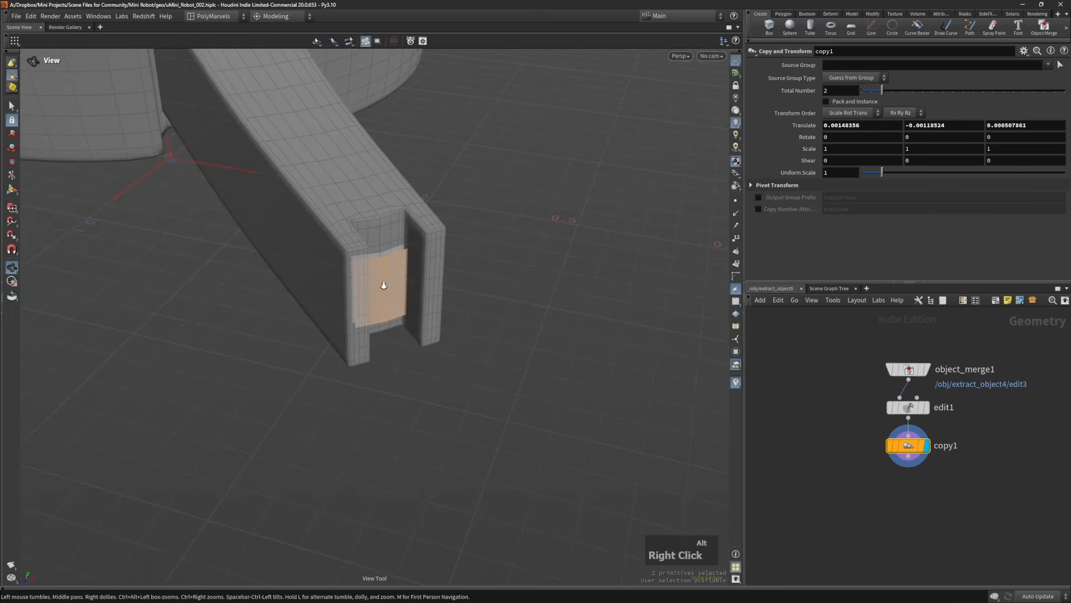
Step: Cycle the duplicated patch's handle alignment through the viewport option back to the construction plane
right_click_drag(384, 286, 393, 289, "alt")
left_click_drag(414, 296, 408, 296, "alt")
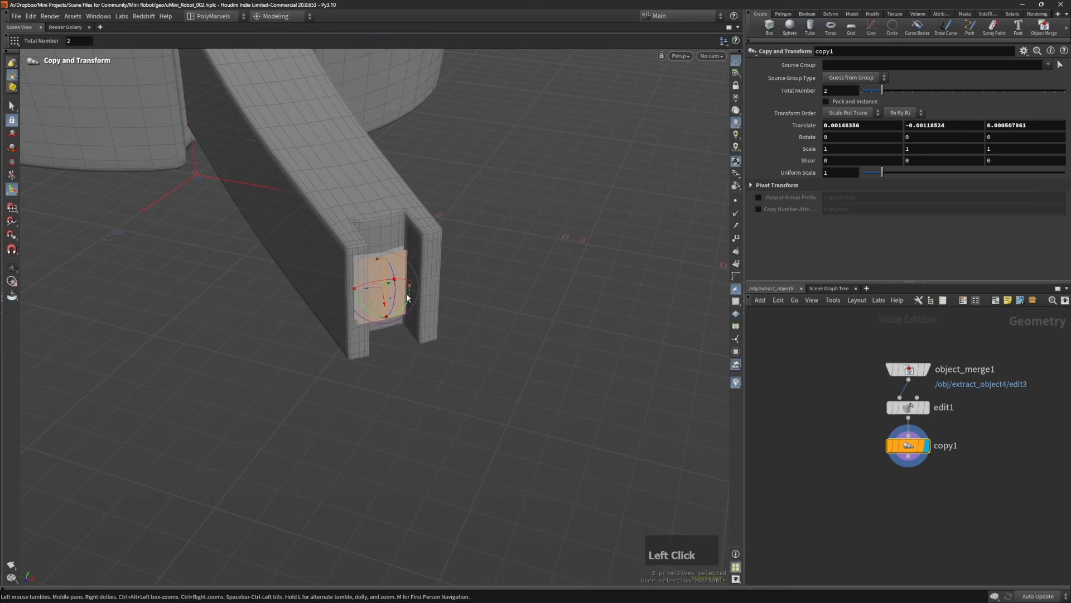
key("m")
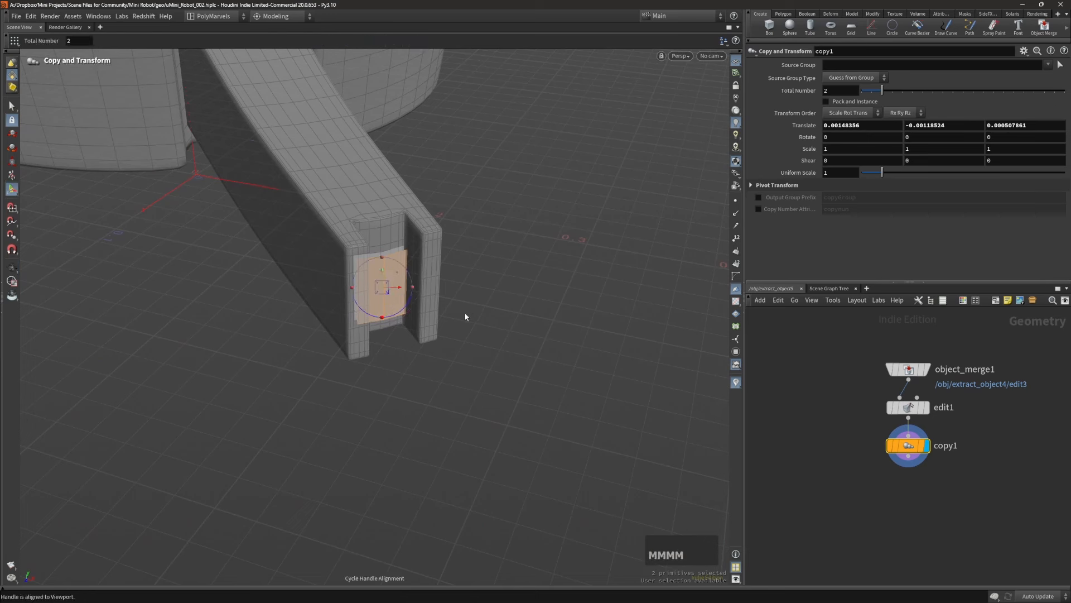
key("Tab")
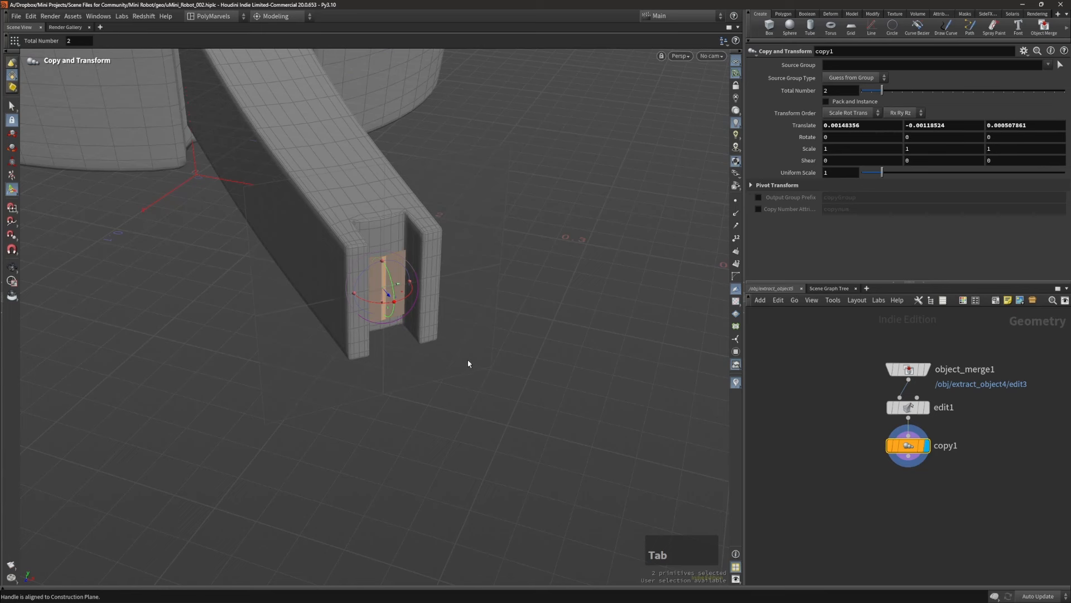
key("Tab")
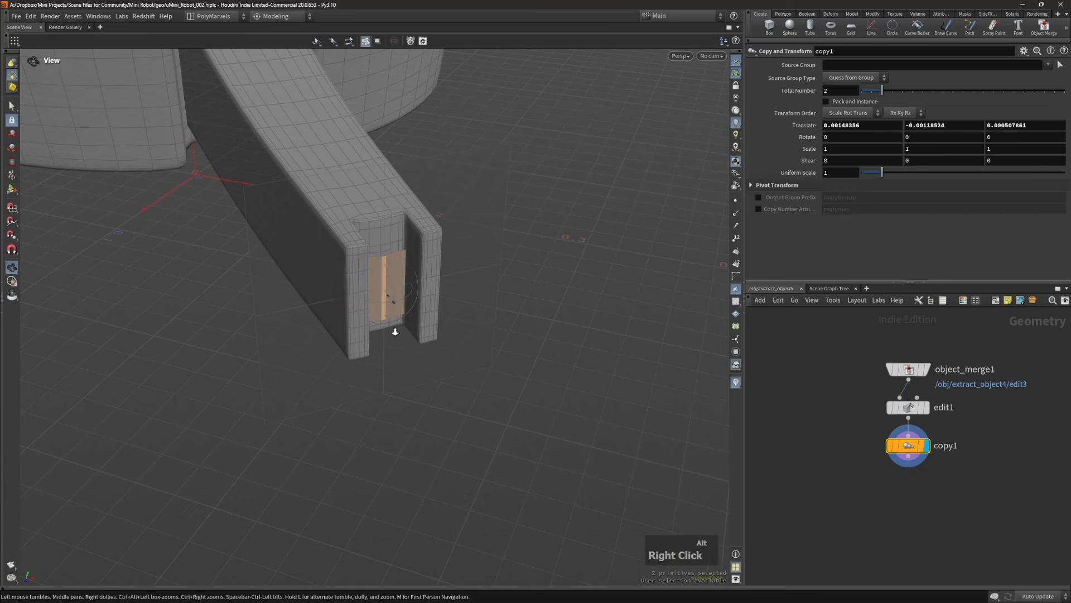
Step: Bring up the construction plane's handle and check its placement on the duplicated patch from several angles
right_click_drag(394, 330, 435, 340)
key("Escape")
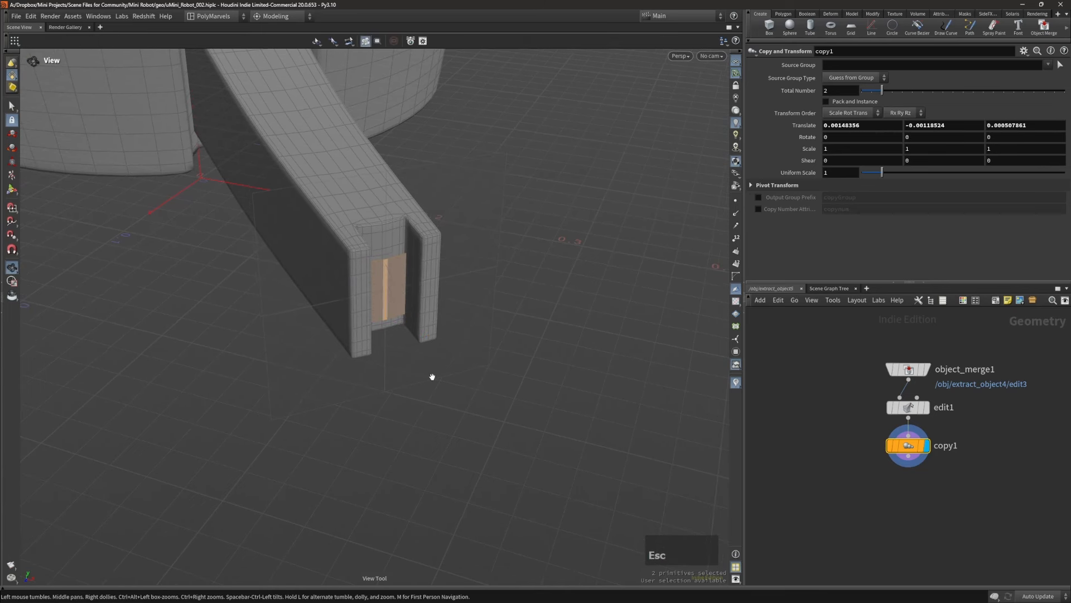
key("Tab")
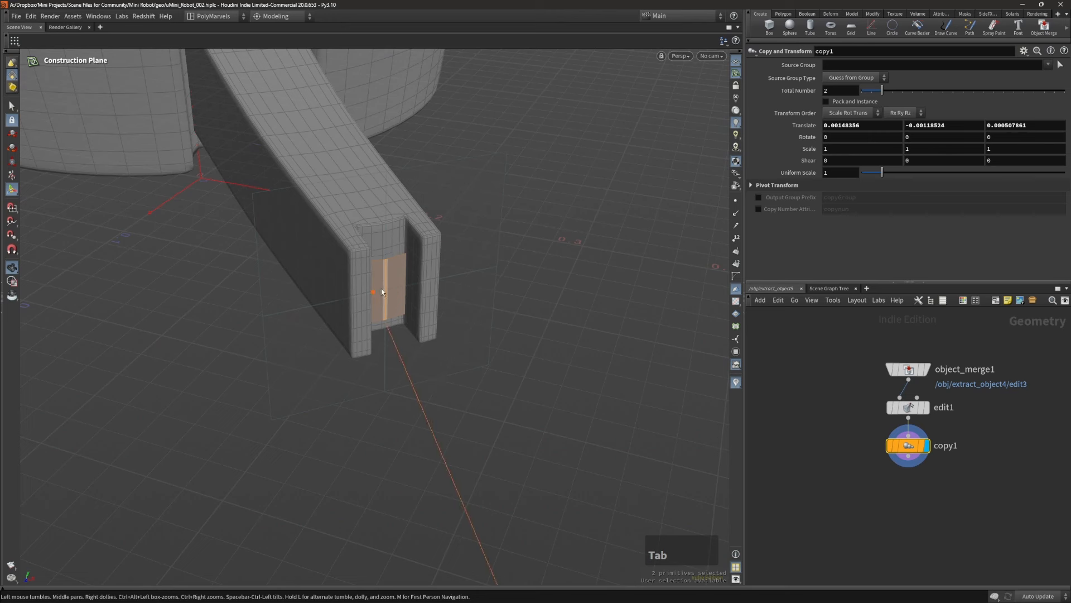
key("Escape")
left_click_drag(386, 287, 532, 227, "alt")
left_click_drag(483, 266, 428, 276, "alt")
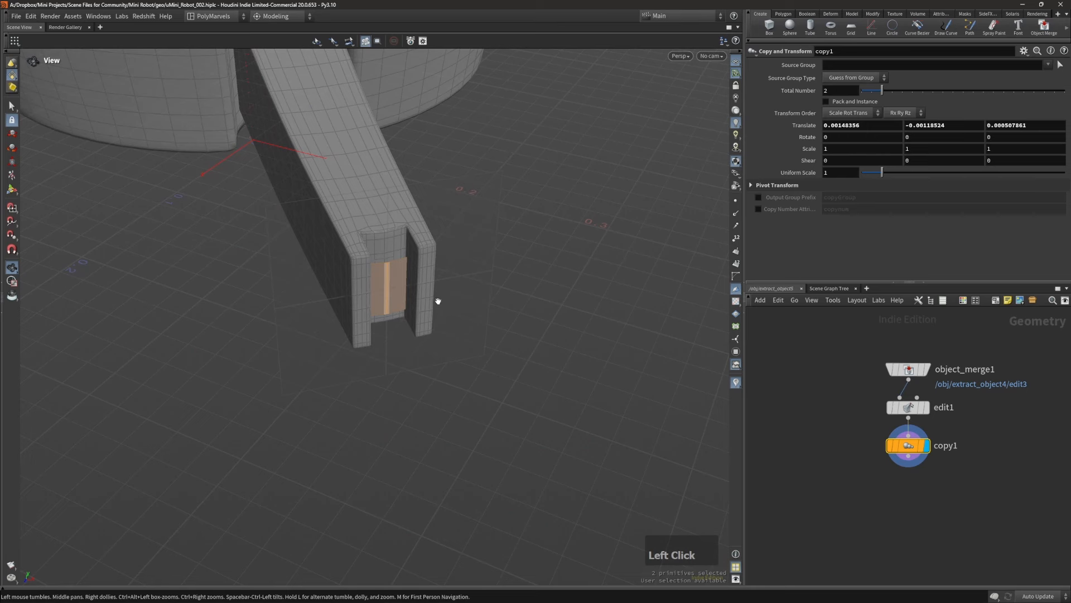
Step: Move the duplicated patch outward from the end slot, to a translation of about 0.0248, -0.0012, 0.0238
key("Return")
right_click_drag(411, 283, 407, 263)
left_click_drag(406, 263, 469, 364)
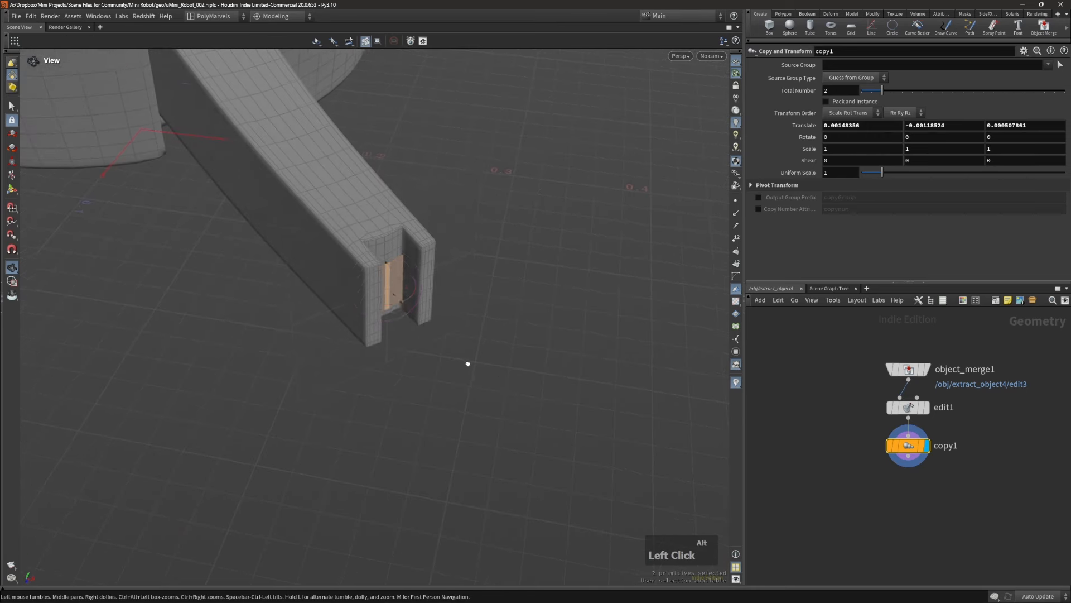
middle_click_drag(469, 364, 521, 376)
key("Escape")
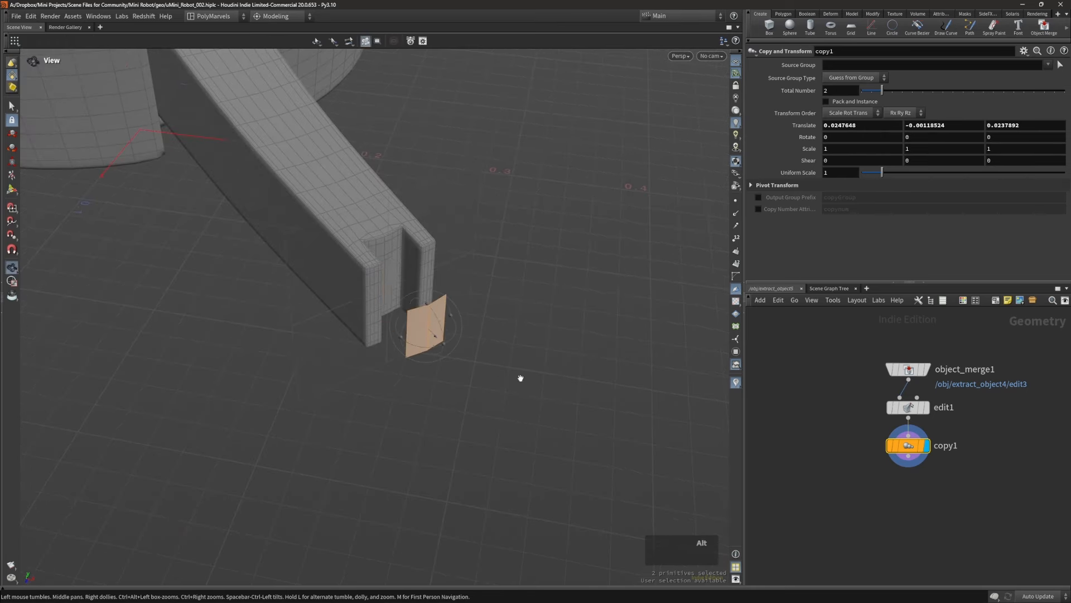
Step: Rotate the duplicated patch to about -54.7, 30, 54.7 so it lies flat, and scale it to about 0.68 in Y
left_click_drag(521, 376, 540, 337, "alt")
key("Return")
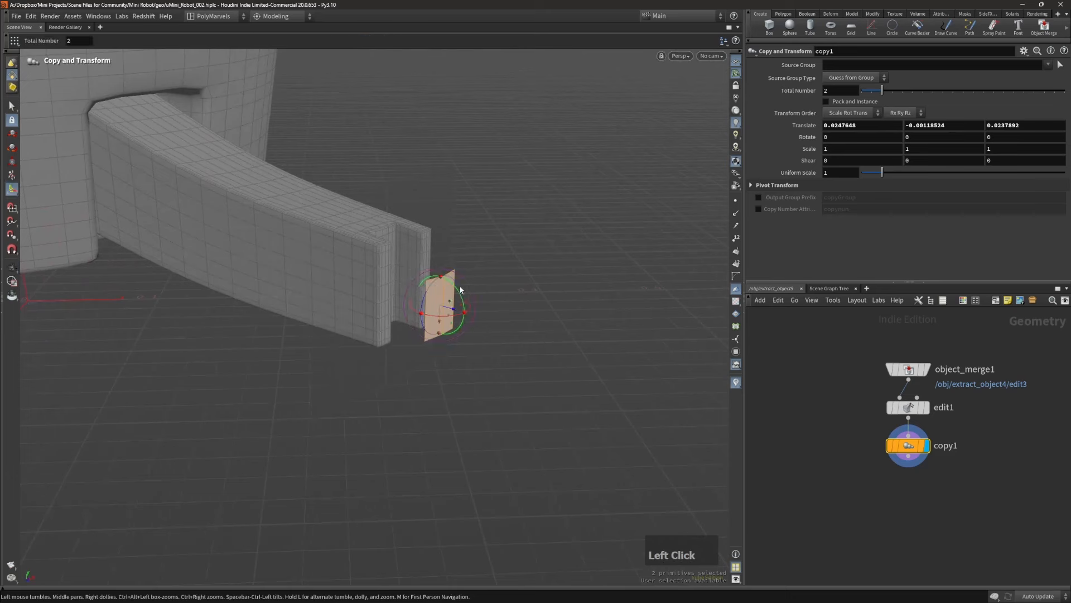
left_click_drag(462, 296, 416, 259)
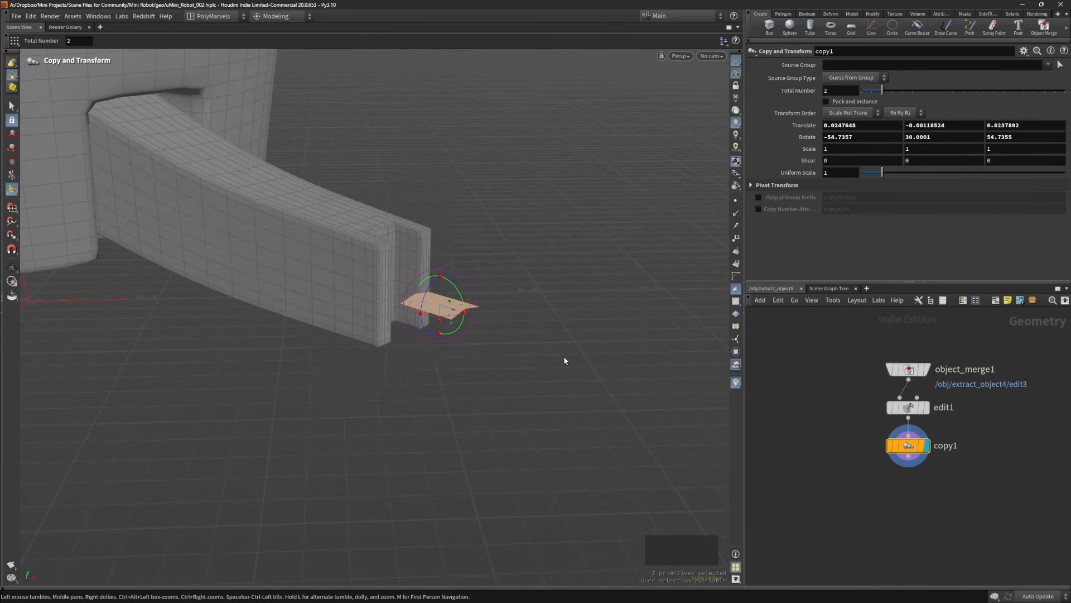
right_click_drag(530, 278, 495, 282)
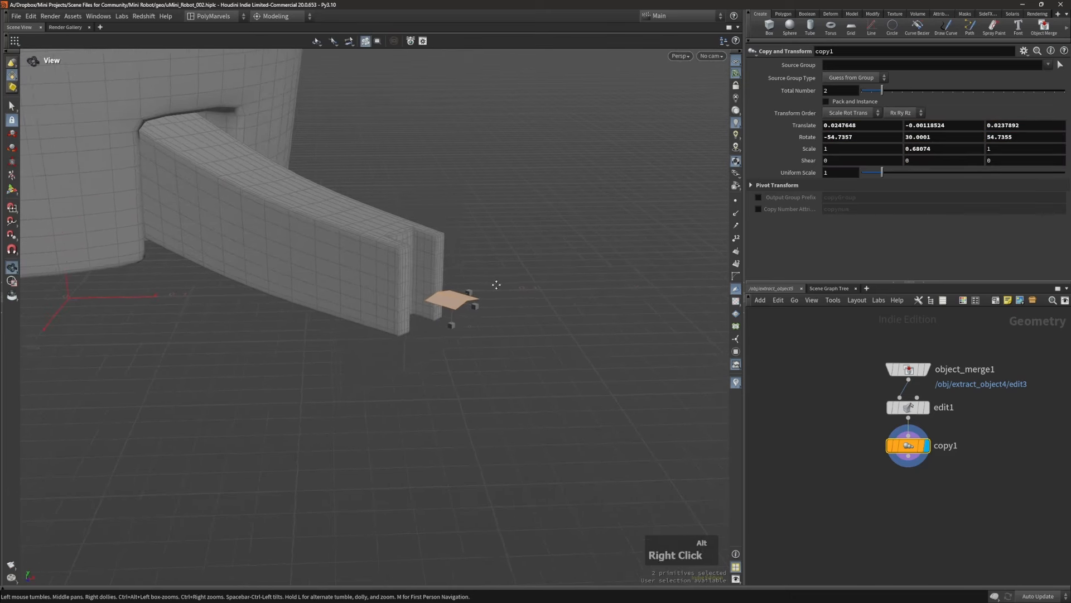
middle_click_drag(495, 282, 483, 287)
left_click_drag(506, 331, 466, 349, "alt")
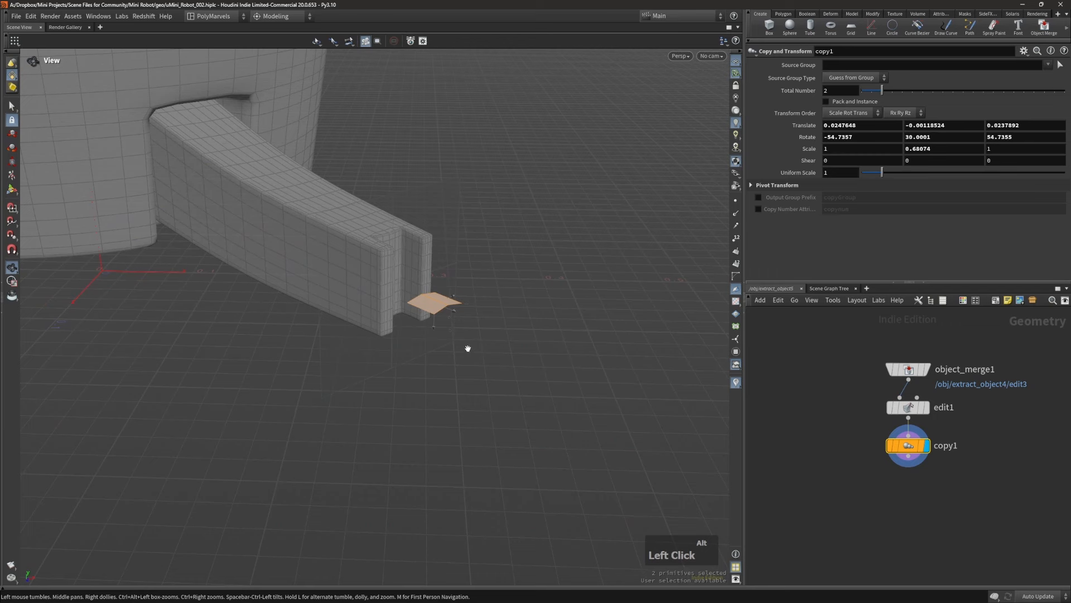
middle_click_drag(463, 299, 461, 299)
Step: Try to move the copy handle's pivot to the world origin
right_click(457, 304)
mouse_move(511, 345)
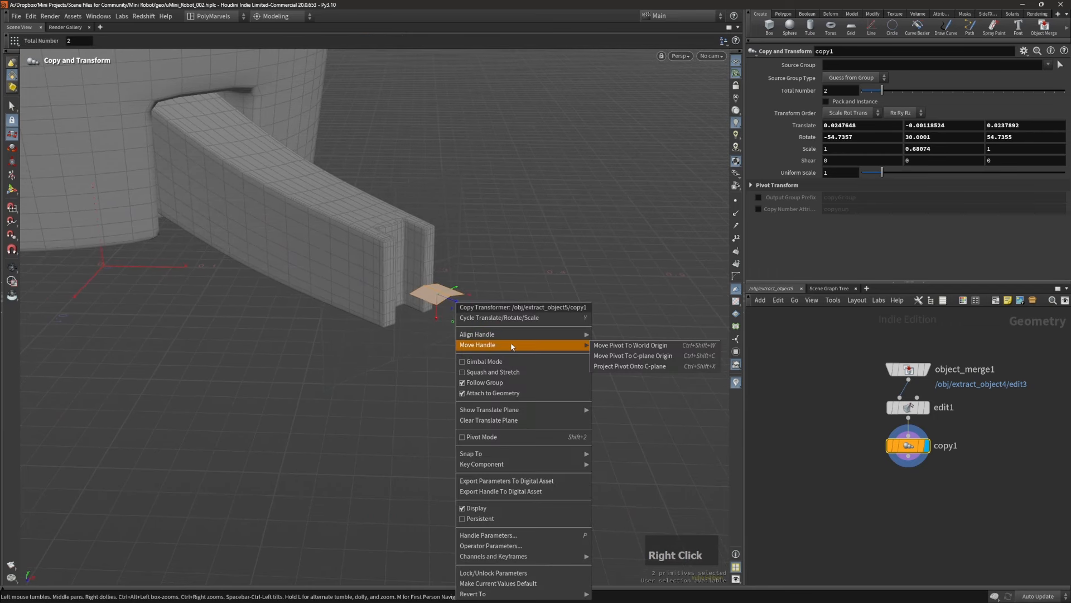
left_click(639, 345)
key("ctrl+z")
Step: Turn on grid snapping and lower the duplicated patch below the slot, to a Y translation of about -0.0994
right_click(565, 336, "alt")
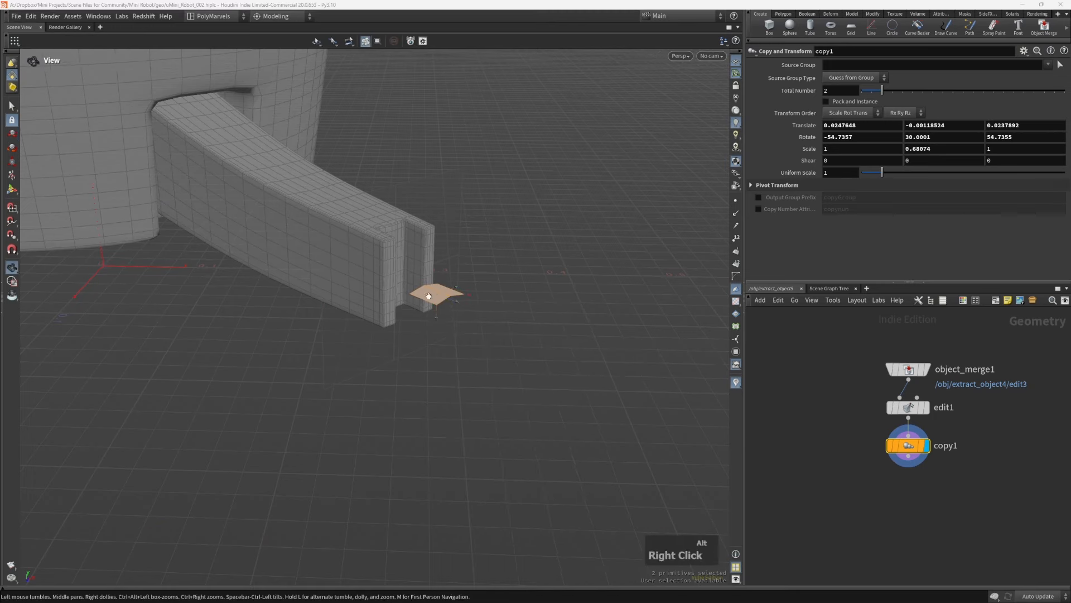
middle_click_drag(565, 335, 568, 287, "alt")
left_click_drag(568, 287, 459, 229, "alt")
right_click(444, 321, "alt")
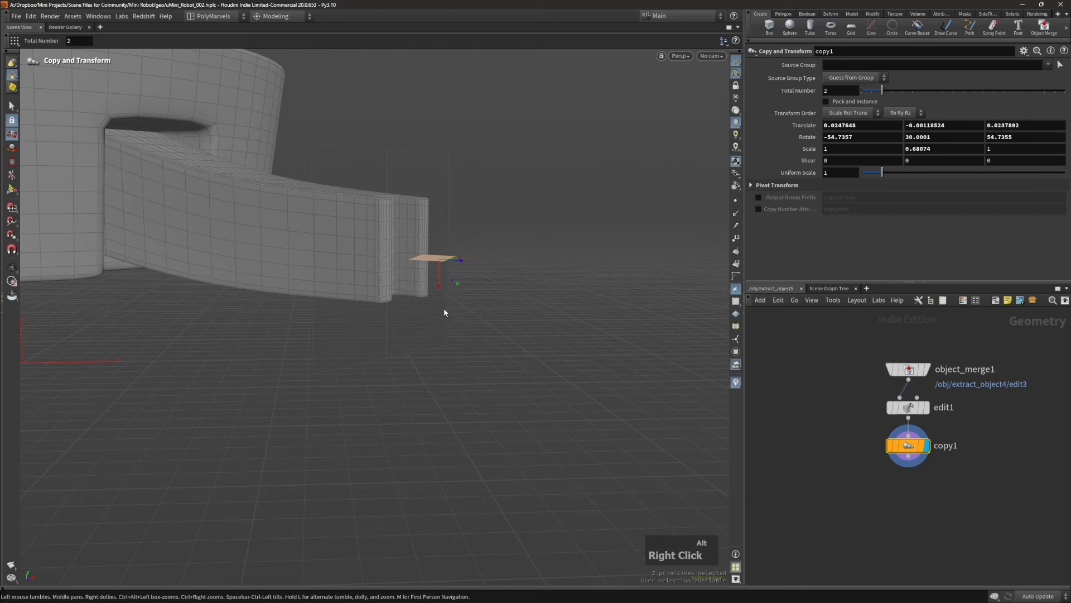
right_click_drag(454, 296, 472, 313, "alt")
key("x")
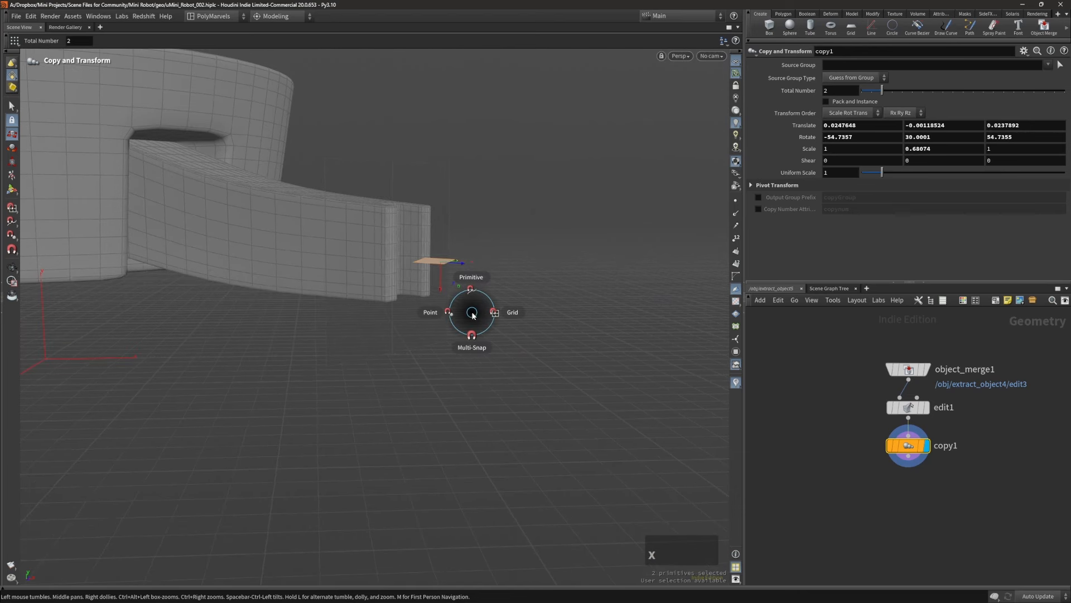
left_click(471, 278)
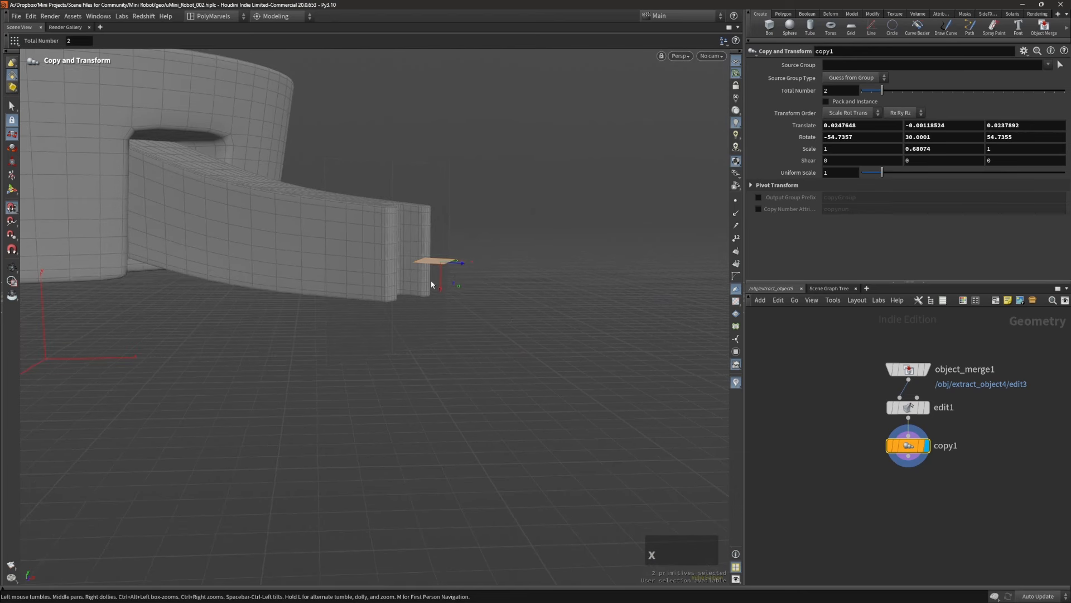
left_click_drag(431, 285, 450, 359)
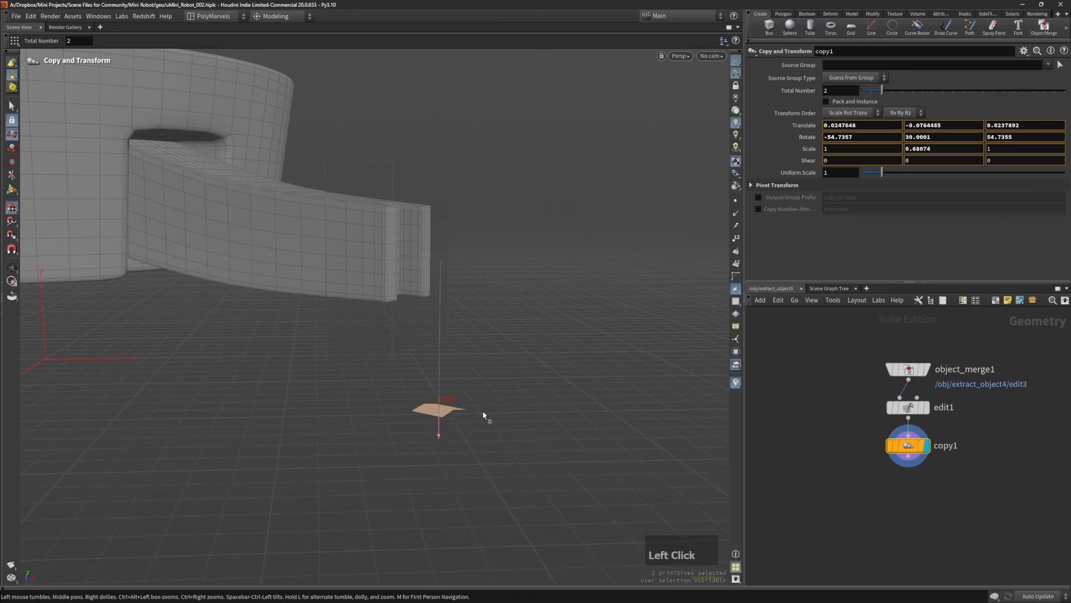
left_click_drag(483, 416, 442, 433)
Step: Flatten the lowered patch along its vertical axis with the Scale tool and turn snapping off
key("Tab")
key("e")
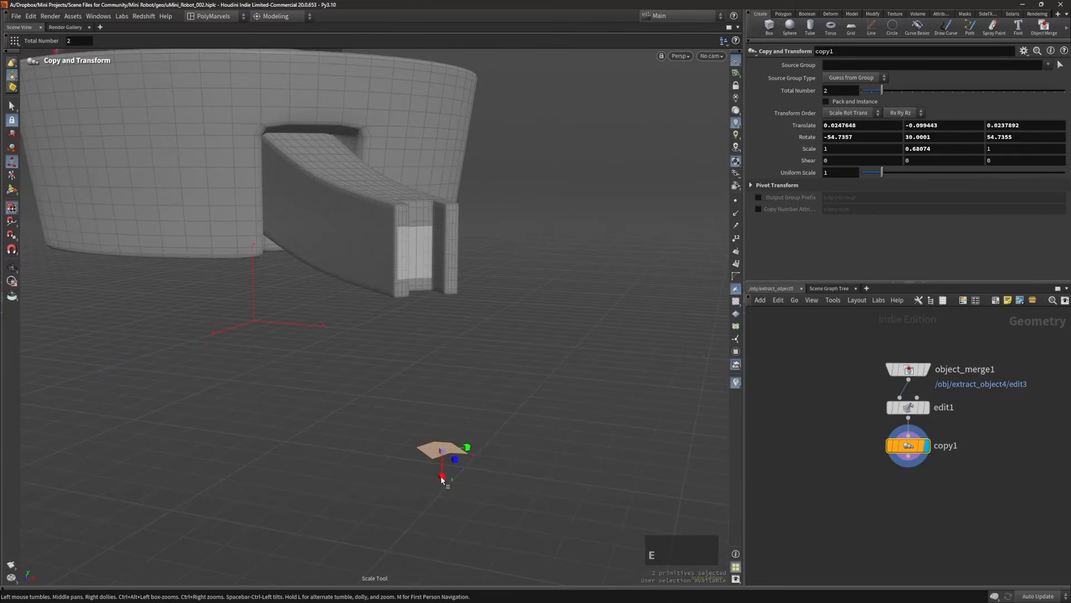
left_click_drag(442, 478, 444, 459)
right_click_drag(444, 455, 421, 366, "alt")
left_click_drag(421, 366, 400, 273, "alt")
key("x")
Step: Connect the slot patch to the flattened copy with PolyBridge, using 12 divisions and a curved spine shape
right_click_drag(399, 273, 471, 270, "alt")
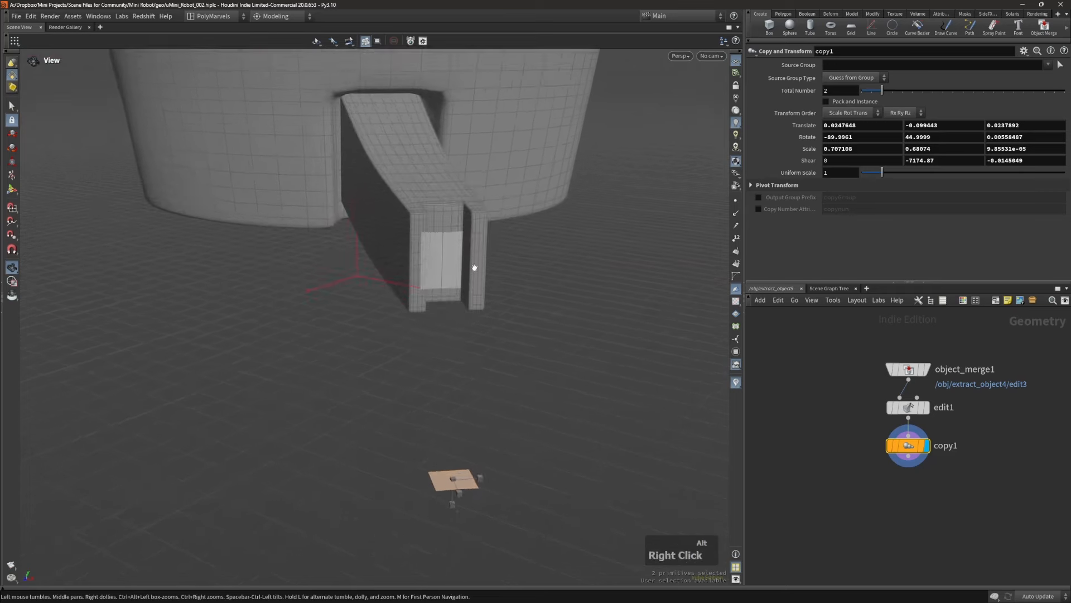
key("s")
left_click_drag(471, 270, 525, 262, "alt")
left_click(447, 246, "shift")
key("alt+t")
key("Return")
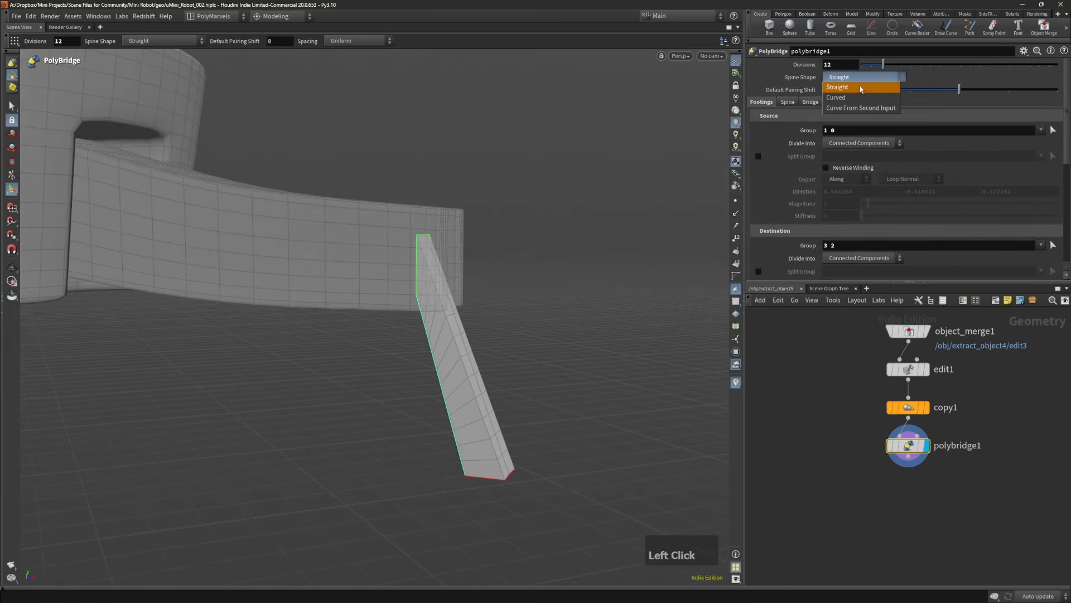
left_click_drag(586, 286, 514, 304, "alt")
right_click_drag(514, 303, 447, 308, "alt")
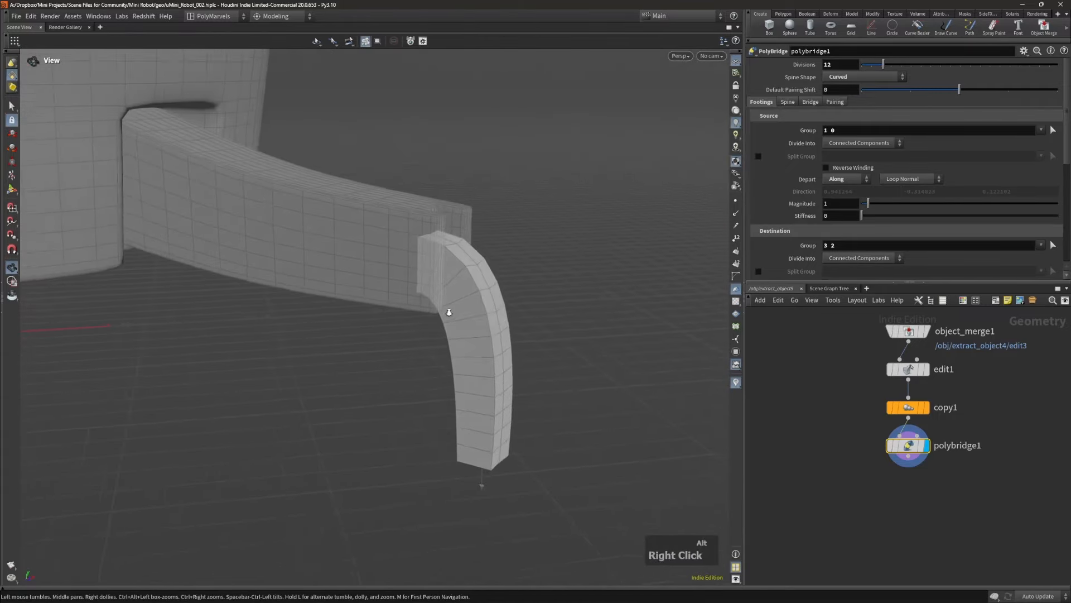
left_click_drag(447, 308, 494, 331, "alt")
left_click(493, 330)
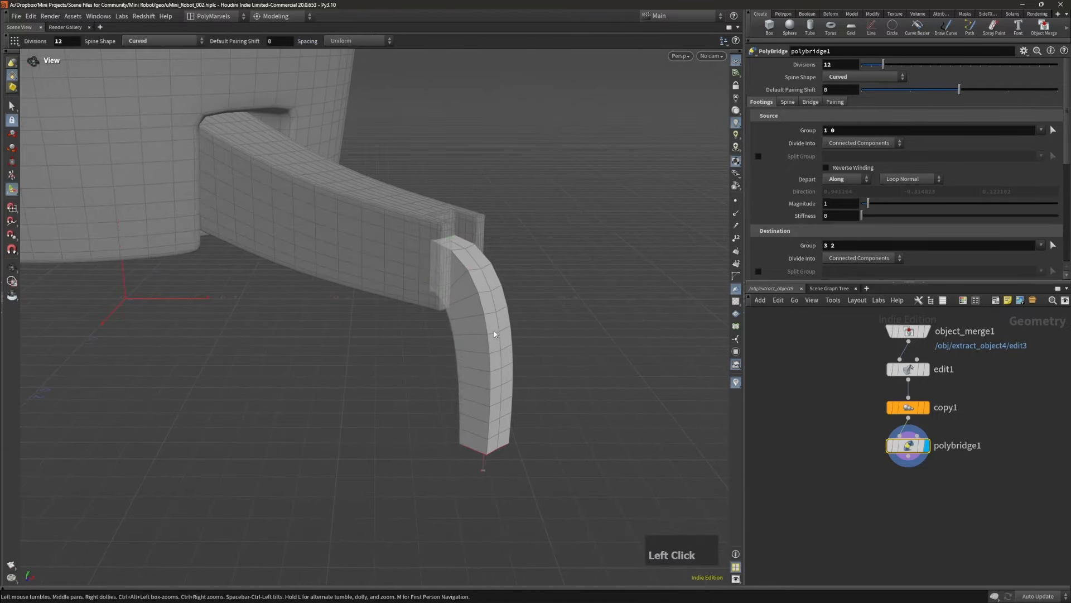
Step: Move the bridge's lower end outward, to a translation of about 0.0478, -0.0994, 0.0468, and set the source magnitude to about 1.305
left_click_drag(511, 375, 516, 384, "alt")
key("t")
middle_click_drag(588, 462, 640, 493)
right_click_drag(558, 360, 489, 358, "alt")
left_click_drag(489, 358, 549, 294, "alt")
left_click(542, 299)
left_click_drag(484, 299, 394, 318)
Step: Select the outer face strips along the full length of the curved bridge and push them out with a Peak distance of about 0.0128
key("4")
left_click(472, 265)
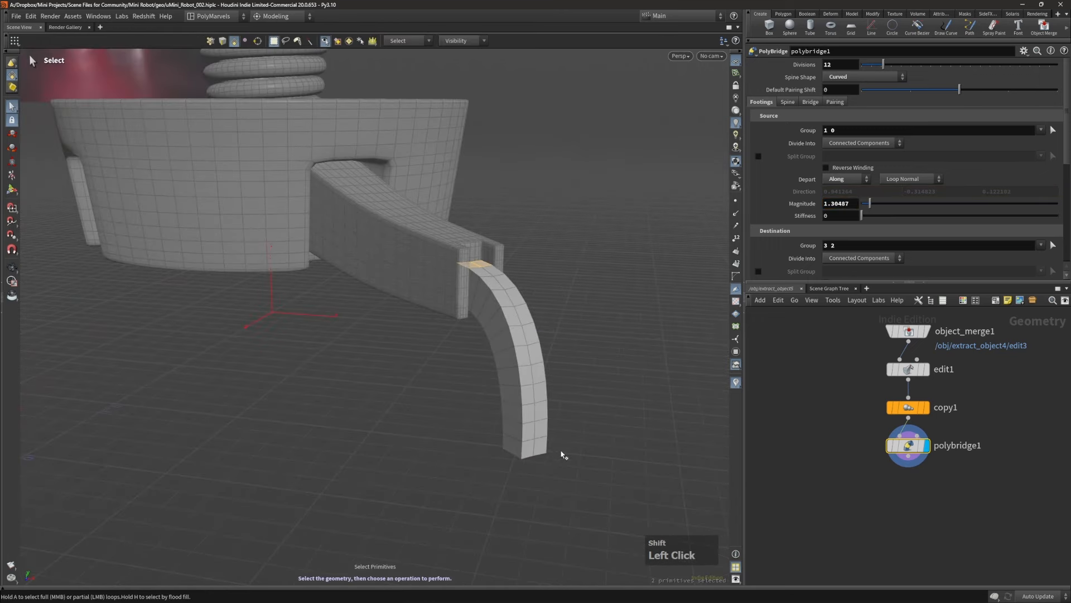
left_click(543, 449, "shift")
left_click(480, 274, "shift")
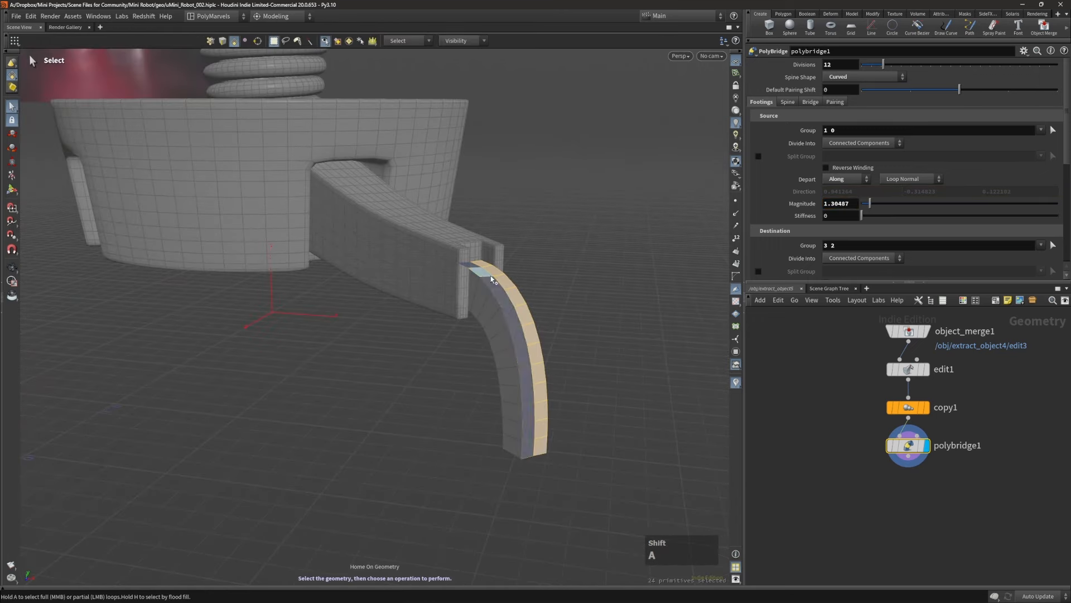
left_click_drag(496, 275, 552, 271, "alt")
key("t")
right_click_drag(552, 271, 536, 302, "alt")
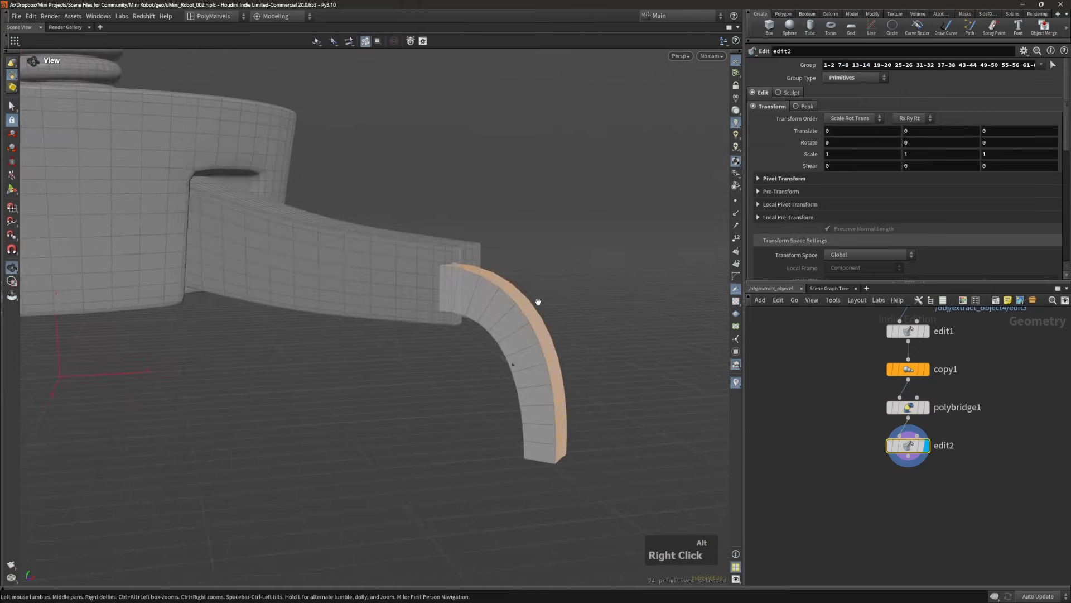
left_click_drag(536, 302, 547, 320, "alt")
middle_click_drag(547, 320, 508, 303, "alt")
left_click_drag(507, 304, 499, 294, "alt")
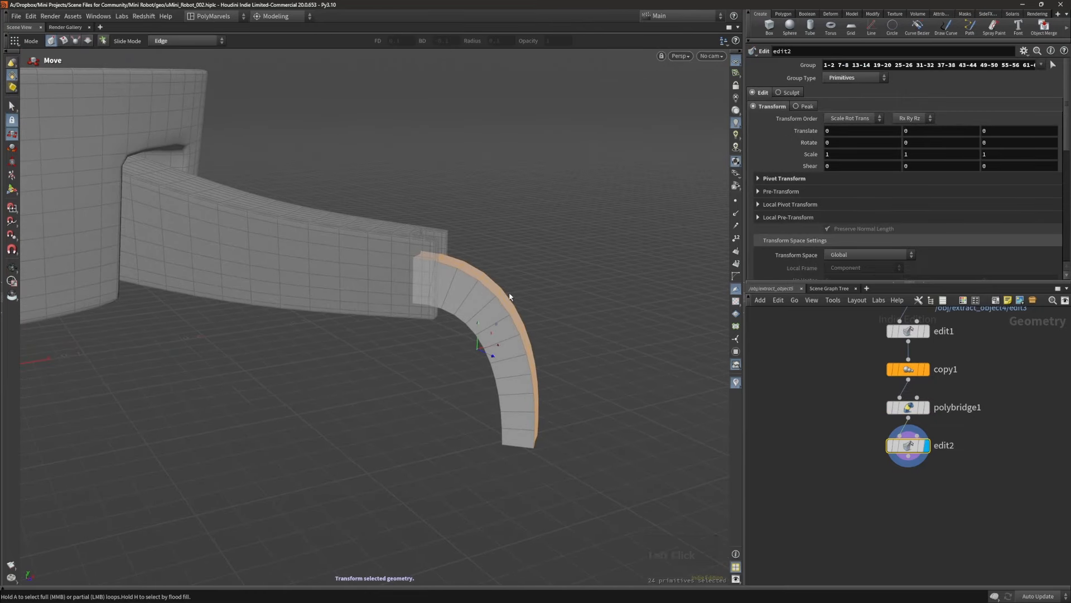
left_click(78, 41)
left_click_drag(534, 323, 564, 295)
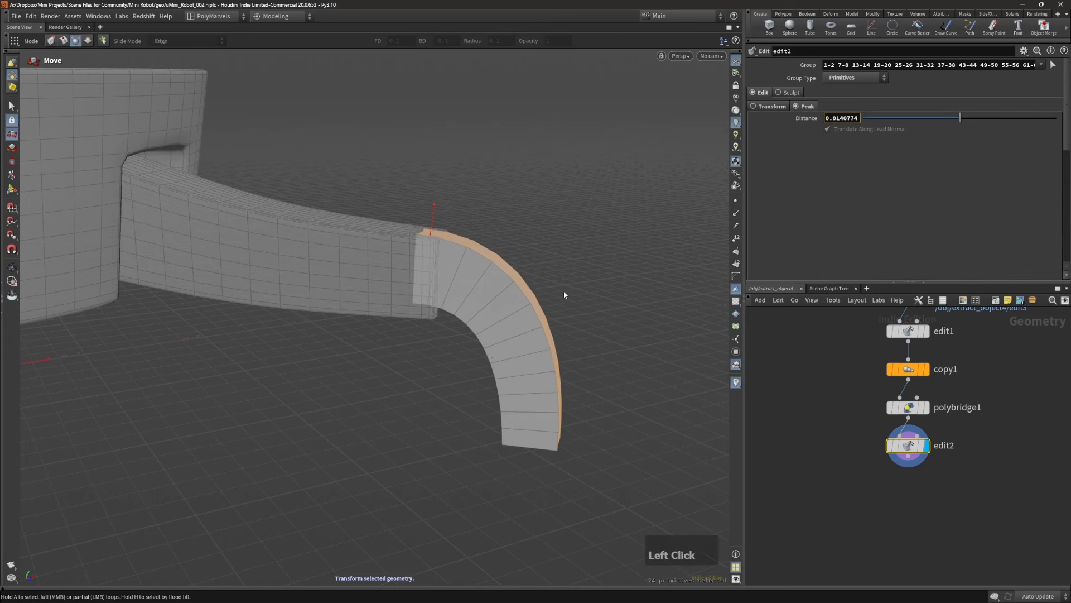
right_click_drag(562, 296, 407, 304, "alt")
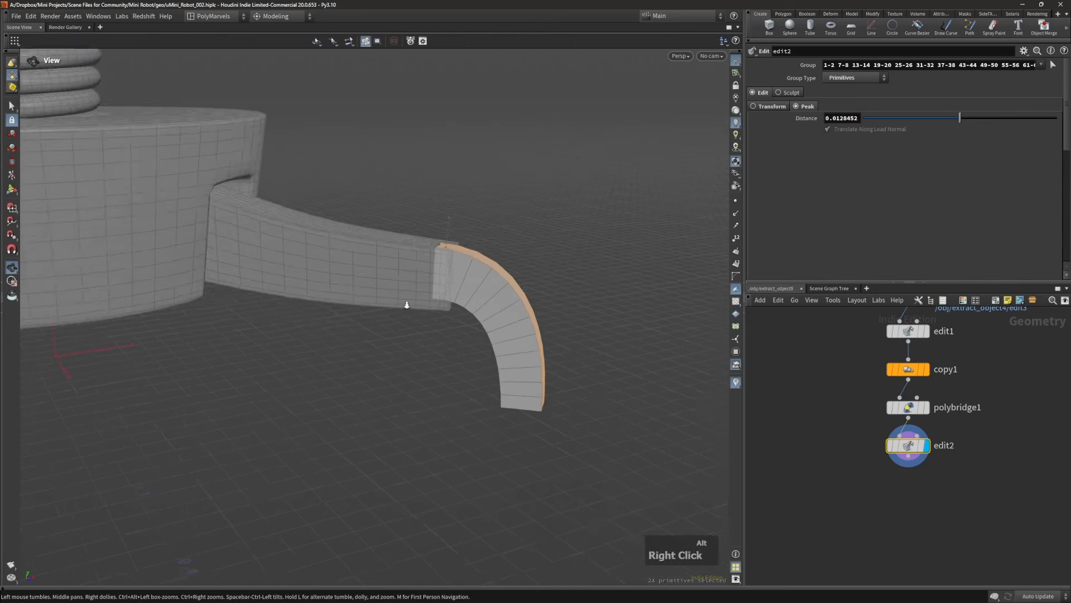
Step: Go back to the Copy and Transform node and scale the leg's lower end patch down slightly
left_click_drag(407, 303, 406, 259, "alt")
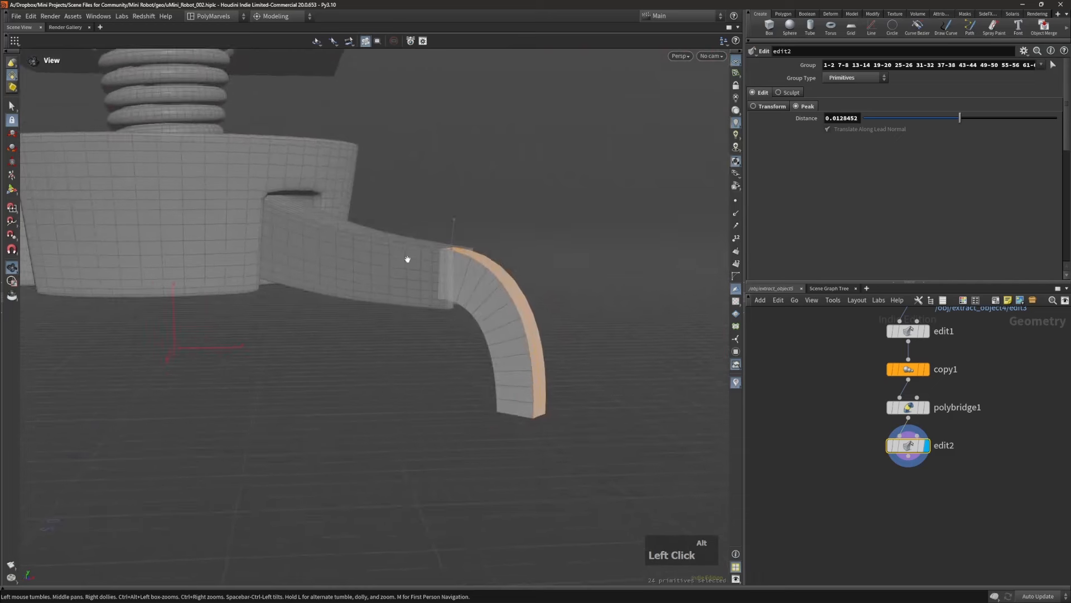
key("Page_Up")
key("Page_Up")
right_click_drag(440, 307, 559, 296, "alt")
left_click_drag(559, 296, 538, 325, "alt")
key("t")
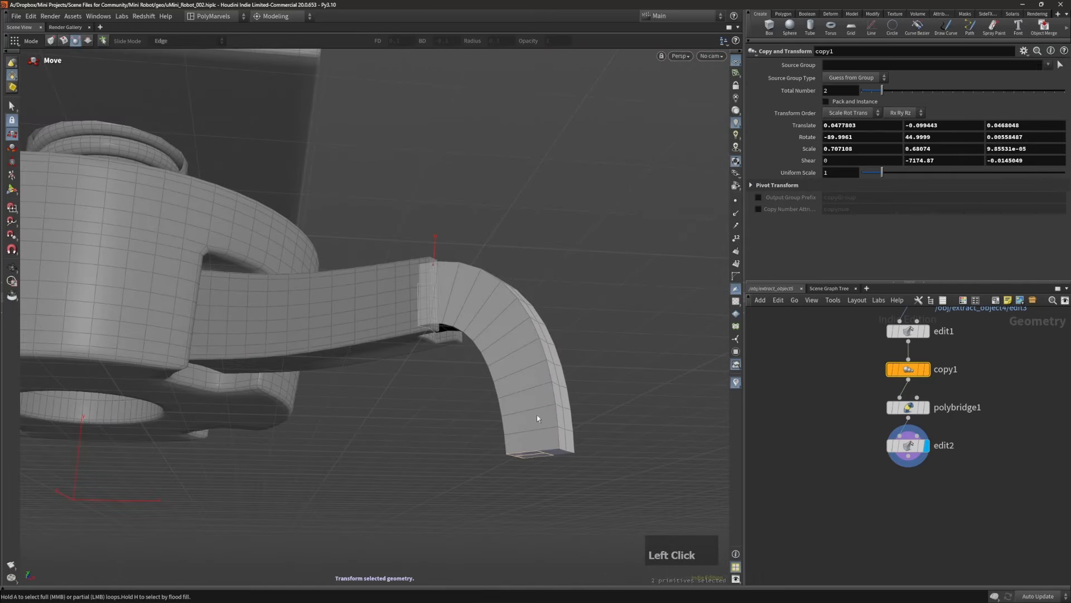
key("Return")
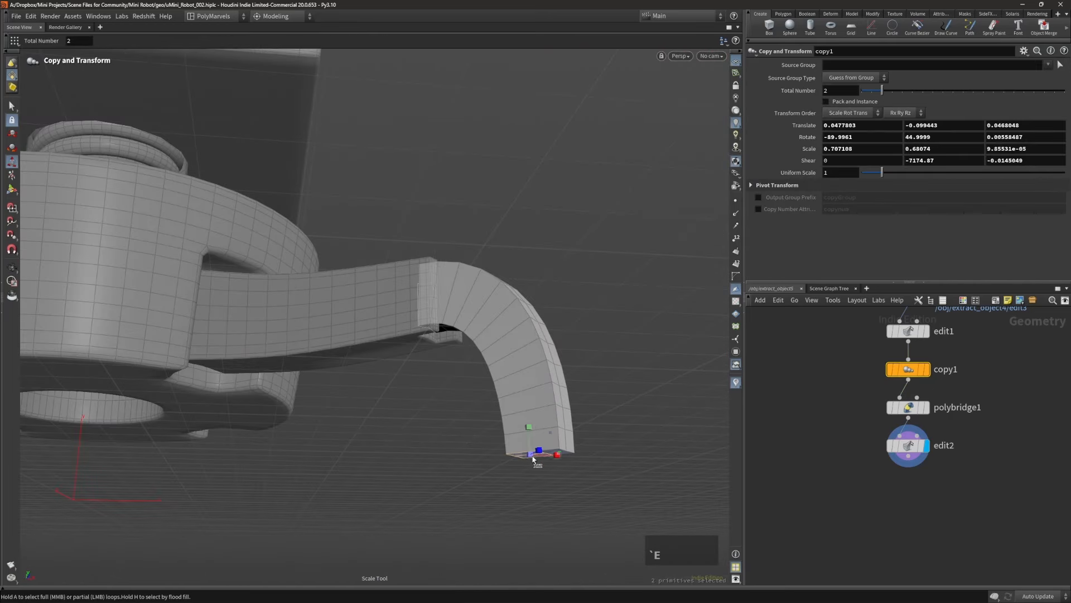
left_click_drag(532, 459, 523, 453)
mouse_move(526, 375)
left_mouse_down("alt")
mouse_move(421, 405)
mouse_move(475, 441)
mouse_move(504, 485)
mouse_move(634, 486)
mouse_move(547, 363)
mouse_move(530, 358)
left_mouse_up("alt")
right_click_drag(531, 359, 541, 292, "alt")
Step: Insert two edge loops running lengthwise along the side of the curved lower leg
key("d")
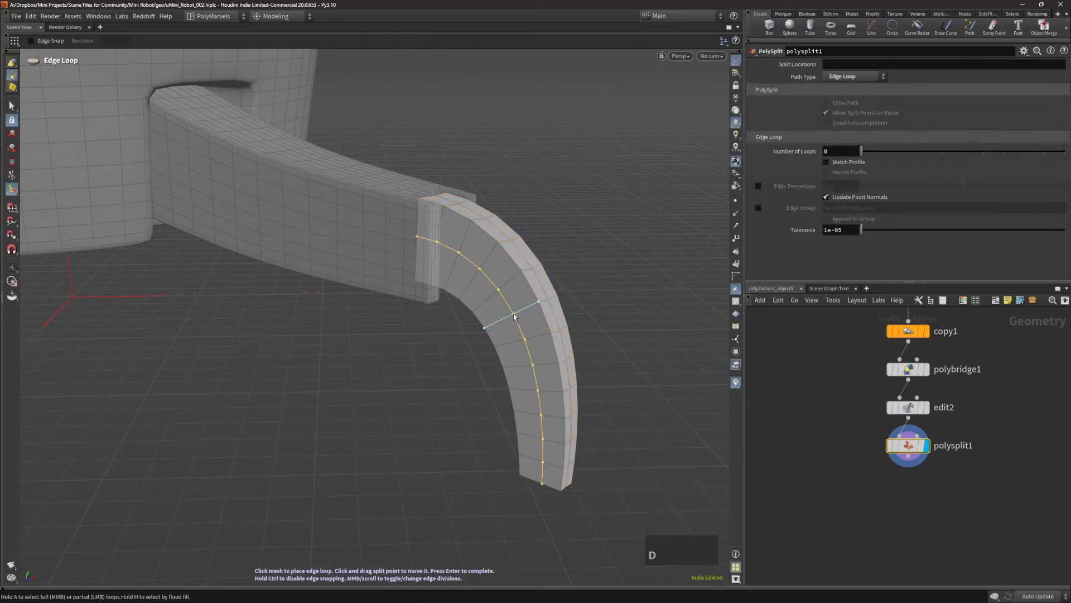
left_click(513, 316)
left_click_drag(502, 296, 468, 292, "alt")
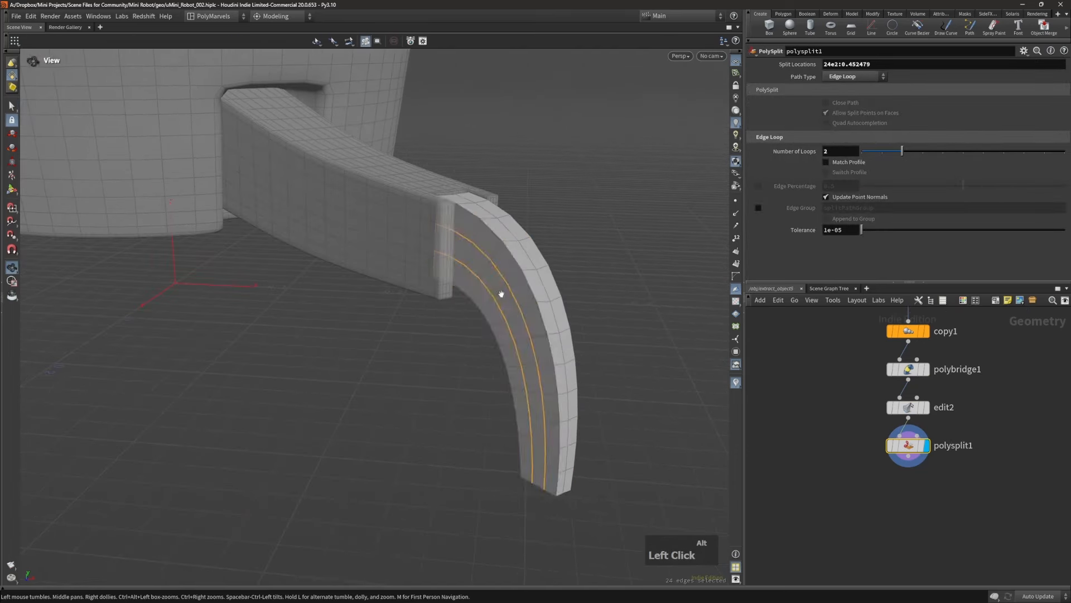
Step: Subdivide the curved lower leg with OpenSubdiv Catmull-Clark at a depth of 1
key("4")
double_click(513, 285)
key("s")
left_click_drag(551, 342, 523, 330, "alt")
right_click_drag(523, 330, 417, 303, "alt")
left_click_drag(416, 303, 569, 263, "alt")
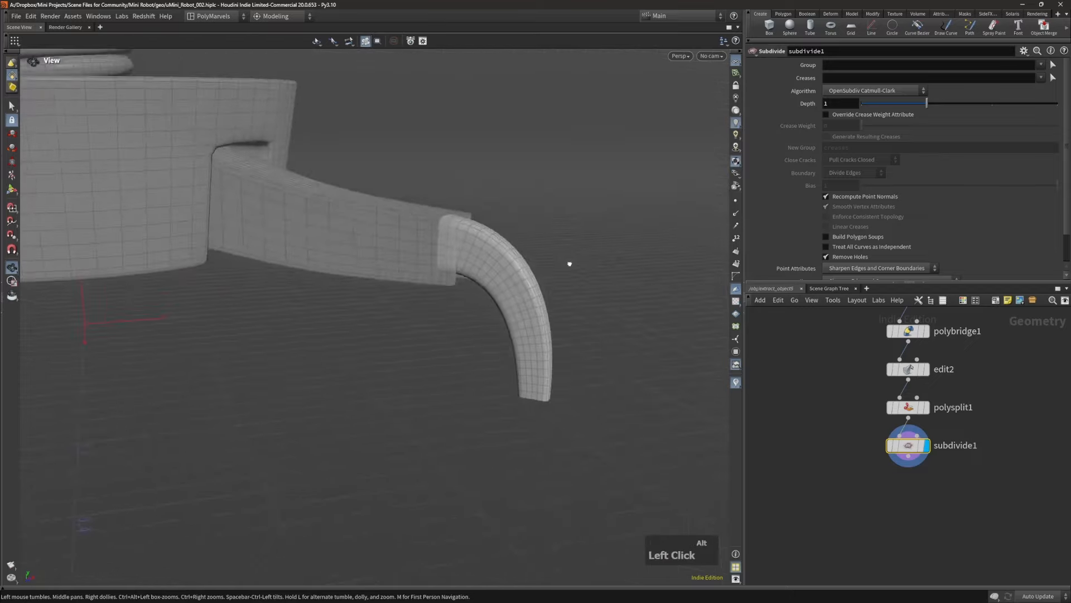
right_click_drag(569, 263, 493, 285, "alt")
middle_click_drag(492, 284, 493, 314, "alt")
right_click_drag(493, 314, 492, 307, "alt")
left_click_drag(492, 307, 494, 299, "alt")
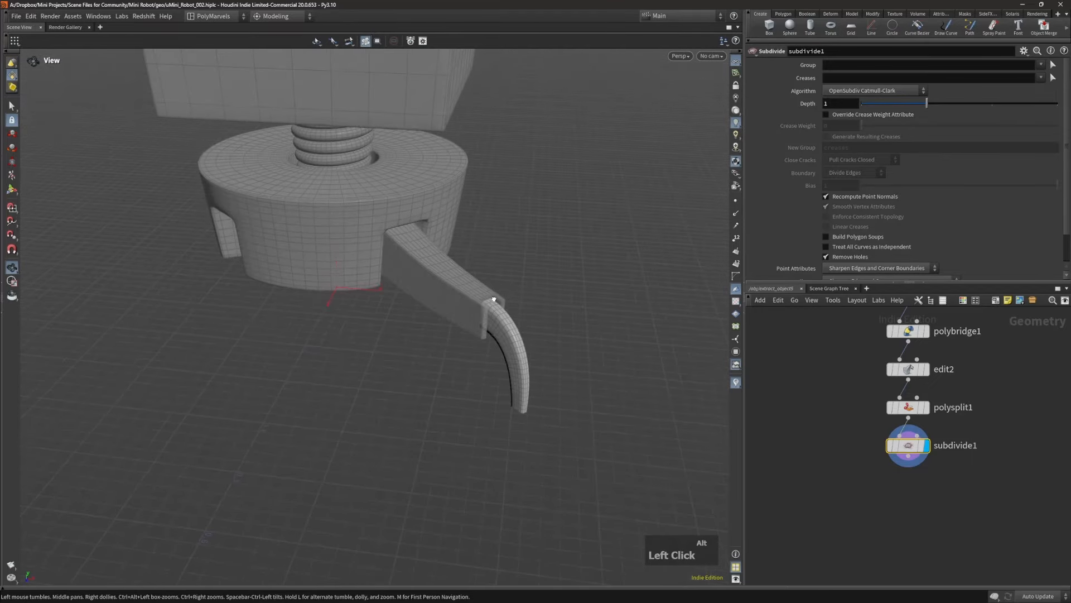
key("s")
right_click_drag(479, 290, 424, 282, "alt")
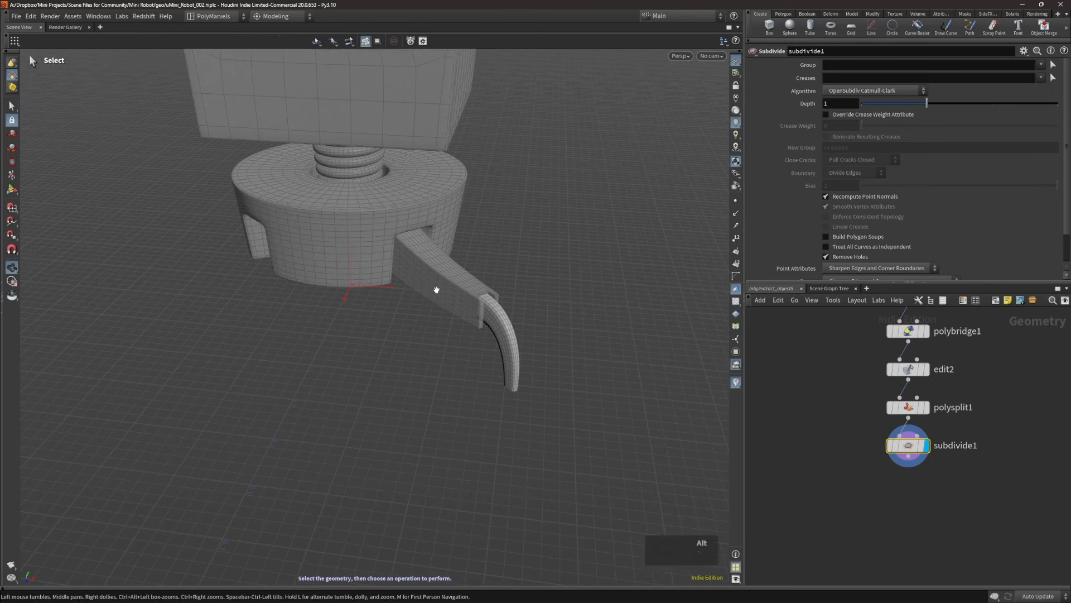
right_click_drag(437, 286, 443, 299, "alt")
left_click_drag(442, 299, 466, 282, "alt")
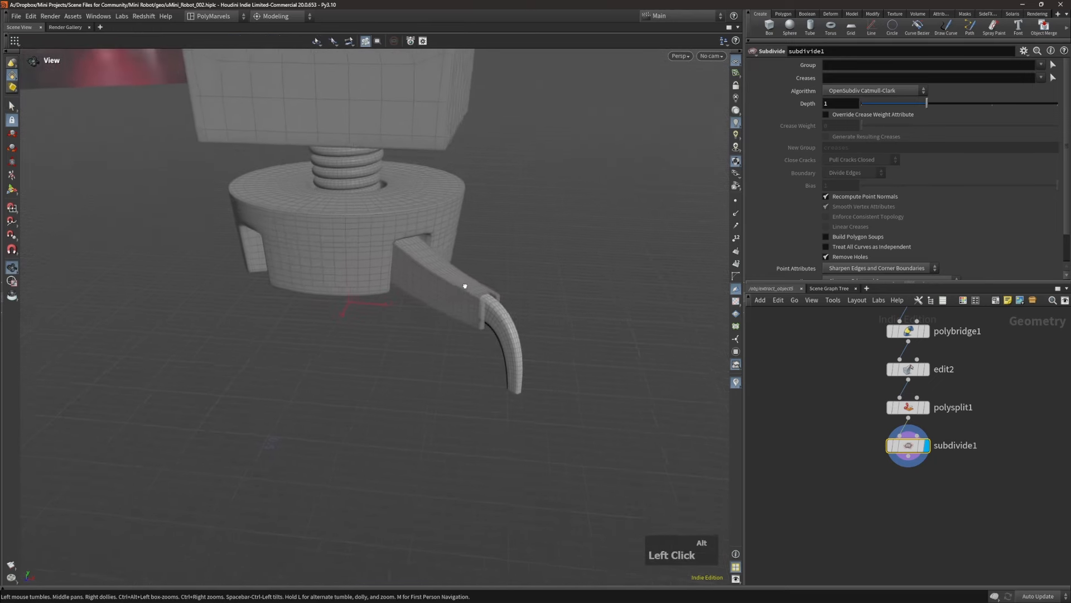
right_click_drag(466, 283, 413, 296, "alt")
middle_click_drag(414, 297, 437, 287, "alt")
Step: Go up to object level and select the upper leg and lower leg objects together, lower leg last
key("c")
right_click(400, 298)
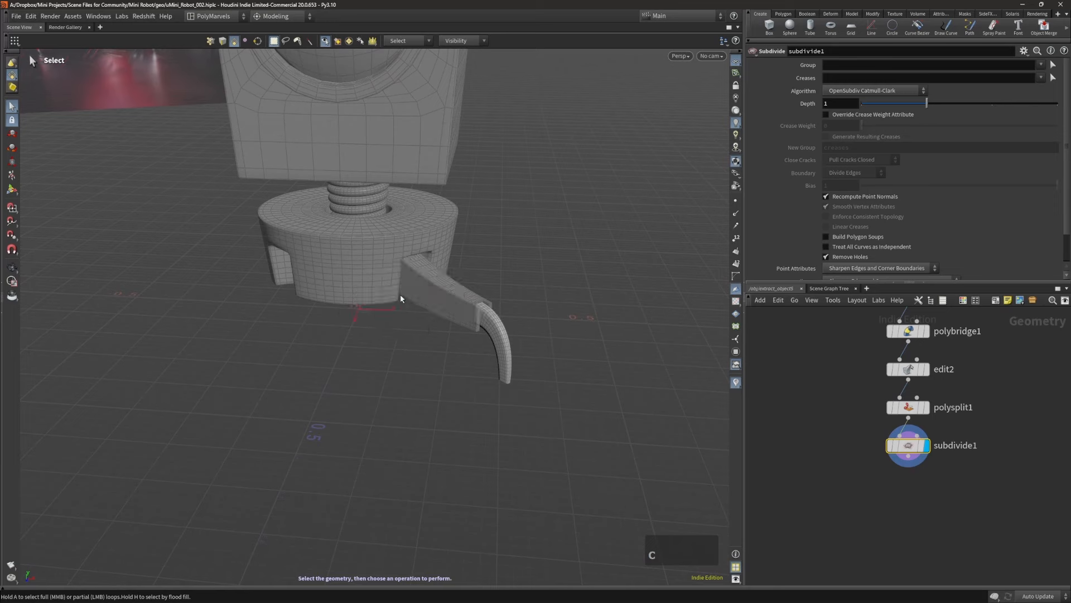
key("v")
right_click_drag(451, 296, 443, 298, "alt")
left_click(442, 298)
left_click(442, 298, "shift")
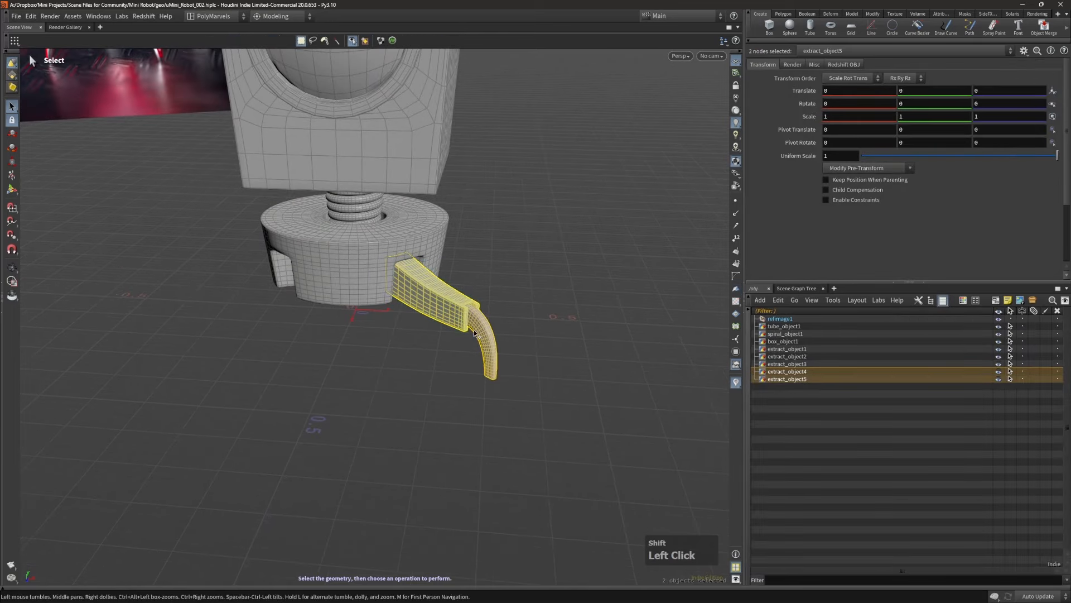
left_click_drag(497, 390, 356, 266, "alt")
right_click_drag(355, 266, 440, 313)
left_click_drag(440, 314, 453, 315, "alt")
left_click(424, 312)
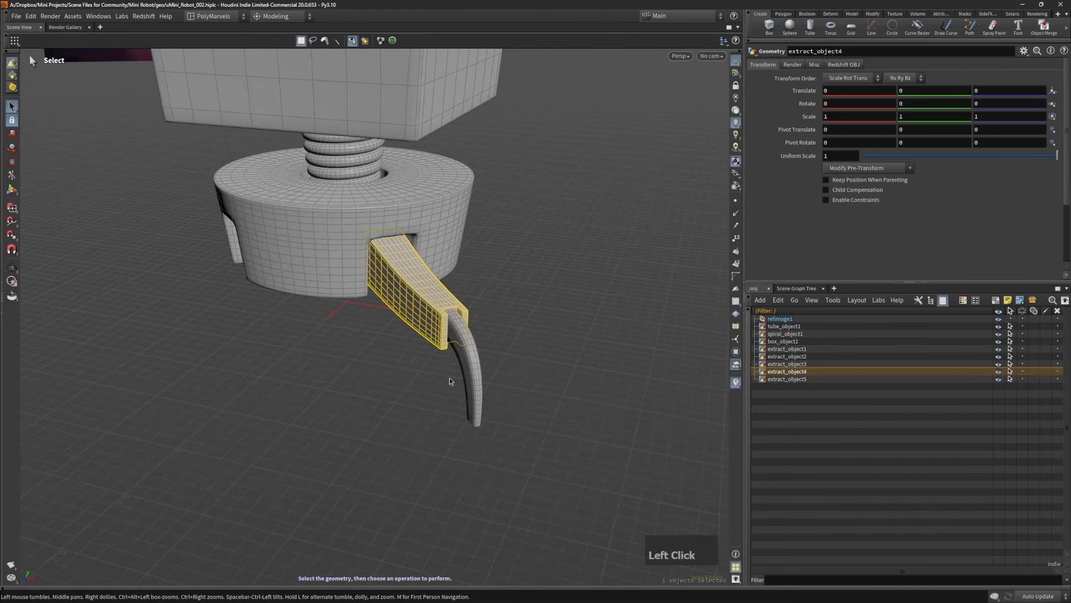
left_click(456, 333, "shift")
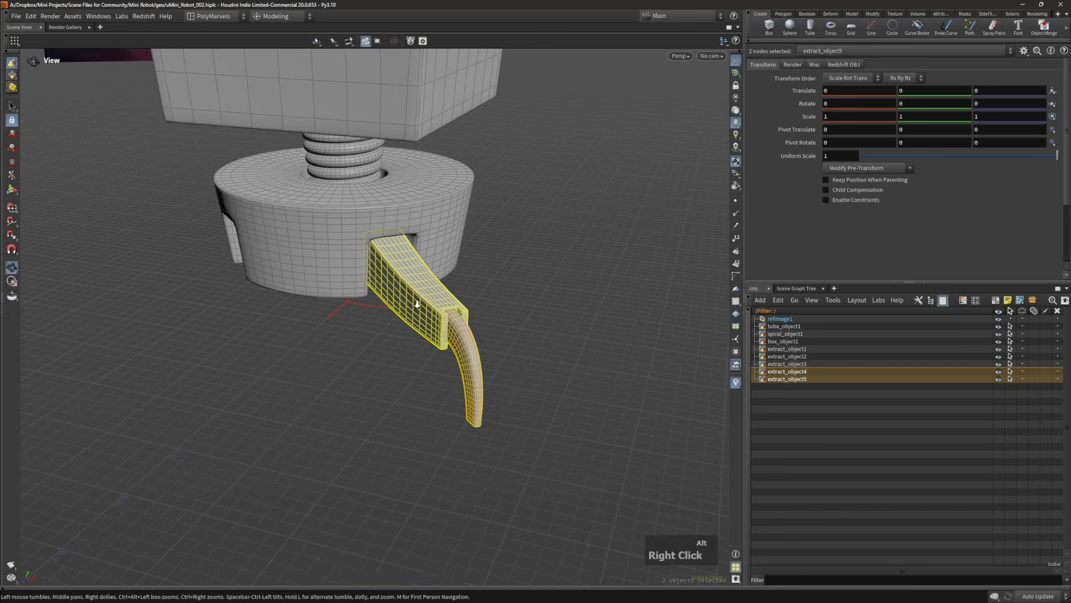
Step: Combine the selected upper and lower leg objects into one and dismiss the error dialog, ignoring future errors
right_click_drag(418, 304, 574, 242, "alt")
right_click_drag(524, 272, 420, 291, "alt")
middle_click_drag(420, 291, 423, 283, "alt")
key("s")
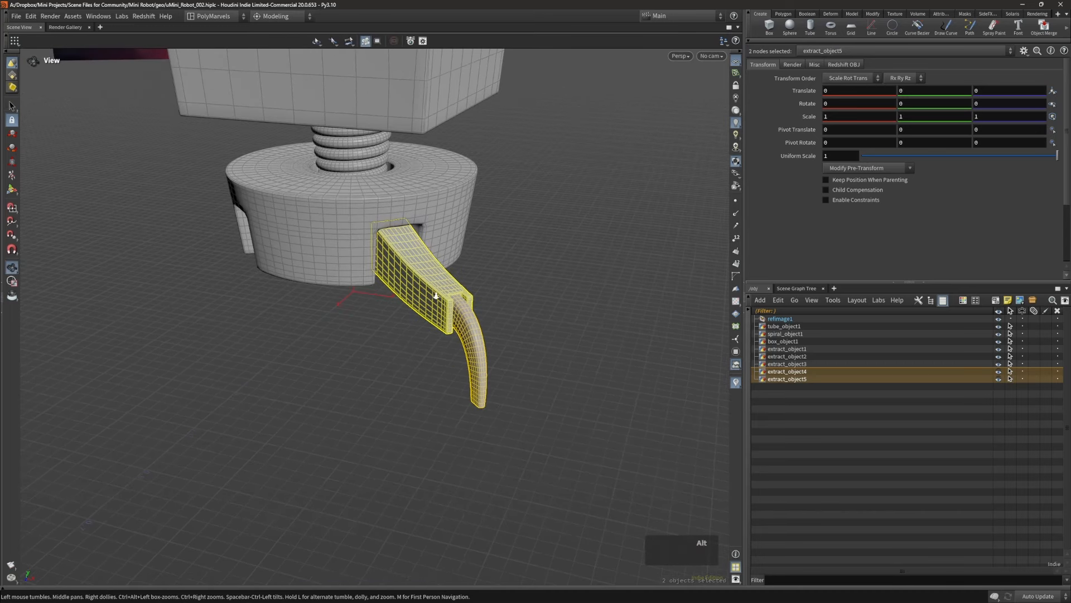
left_click_drag(436, 300, 444, 297, "alt")
right_click_drag(444, 297, 470, 288, "alt")
middle_click_drag(469, 288, 455, 272, "alt")
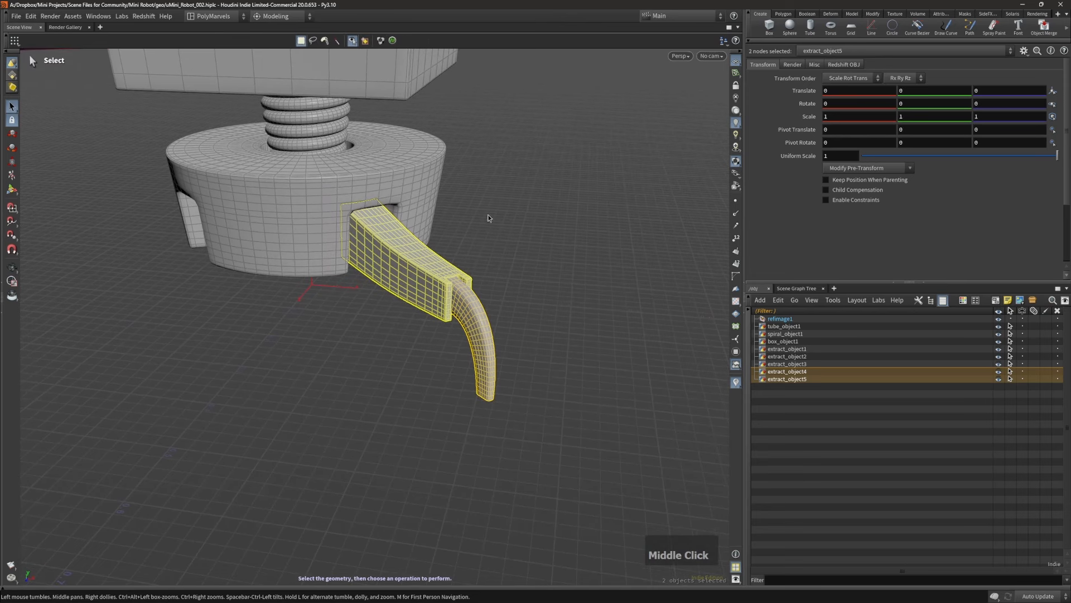
left_click(857, 15)
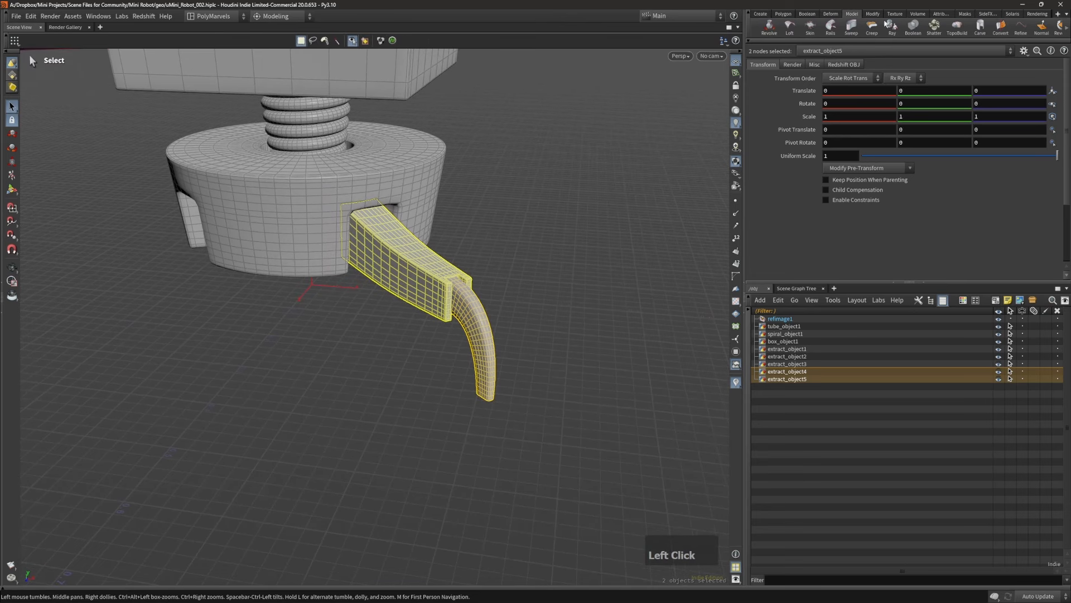
left_click(873, 14)
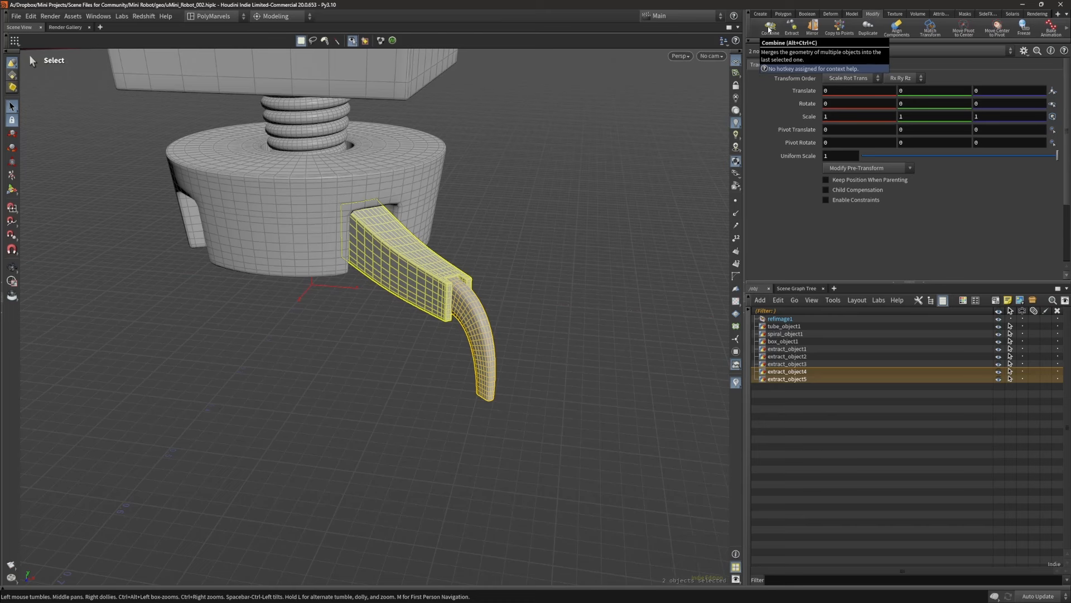
key("Escape")
right_click_drag(557, 251, 538, 244)
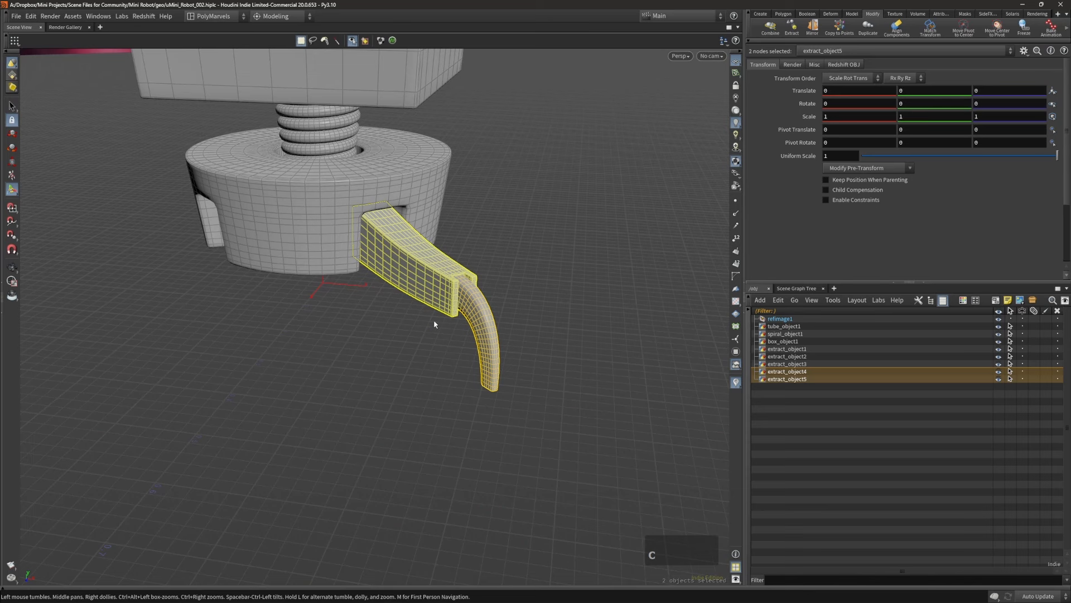
key("ctrl+alt+c")
left_click(493, 350)
left_click(492, 338)
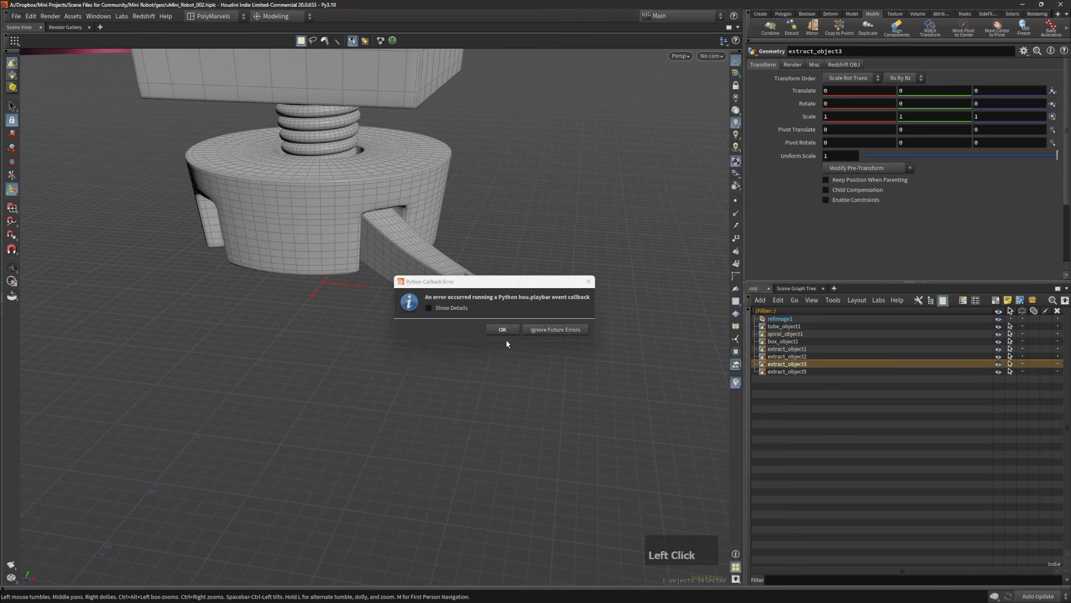
left_click(569, 330)
key("Escape")
right_click_drag(472, 283, 454, 293)
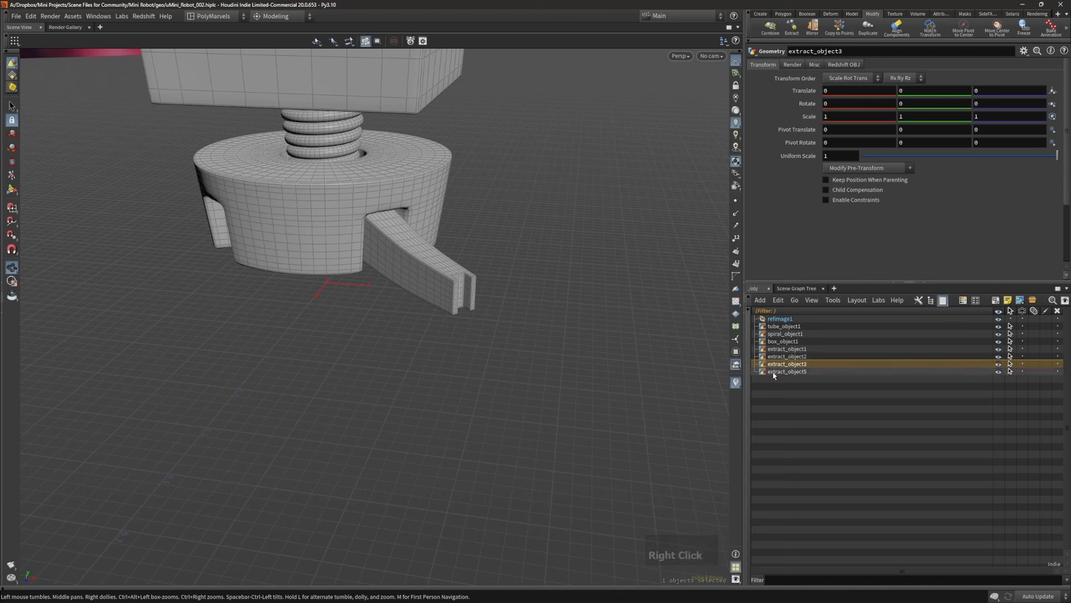
Step: Inside the combined leg object, remove the old output node and merge the subdivided upper leg with the subdivided lower leg
double_click(787, 371)
scroll(885, 503, "down", 5)
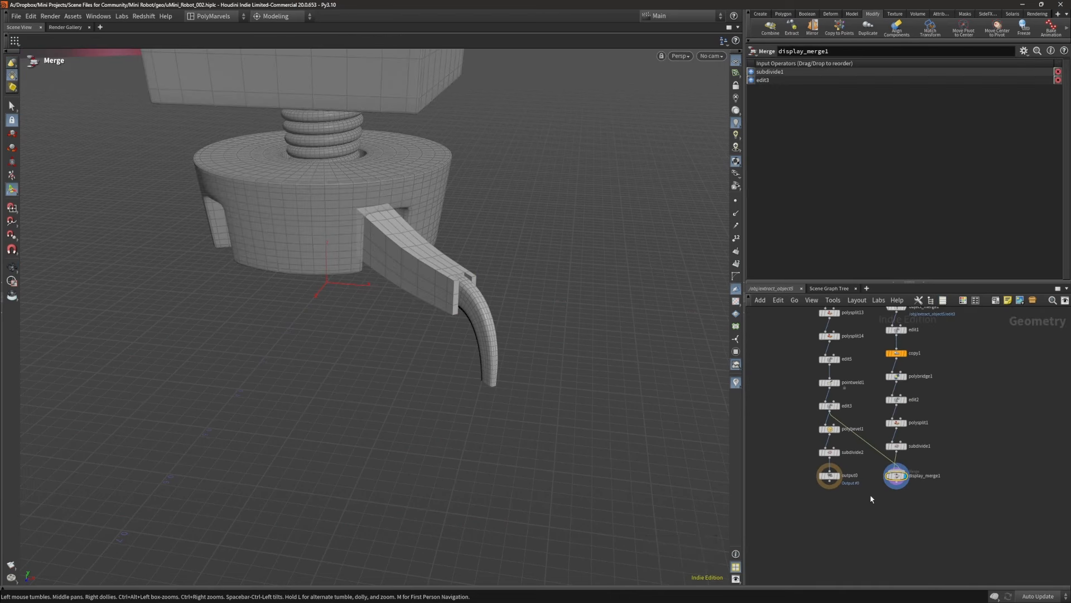
scroll(873, 490, "up", 2)
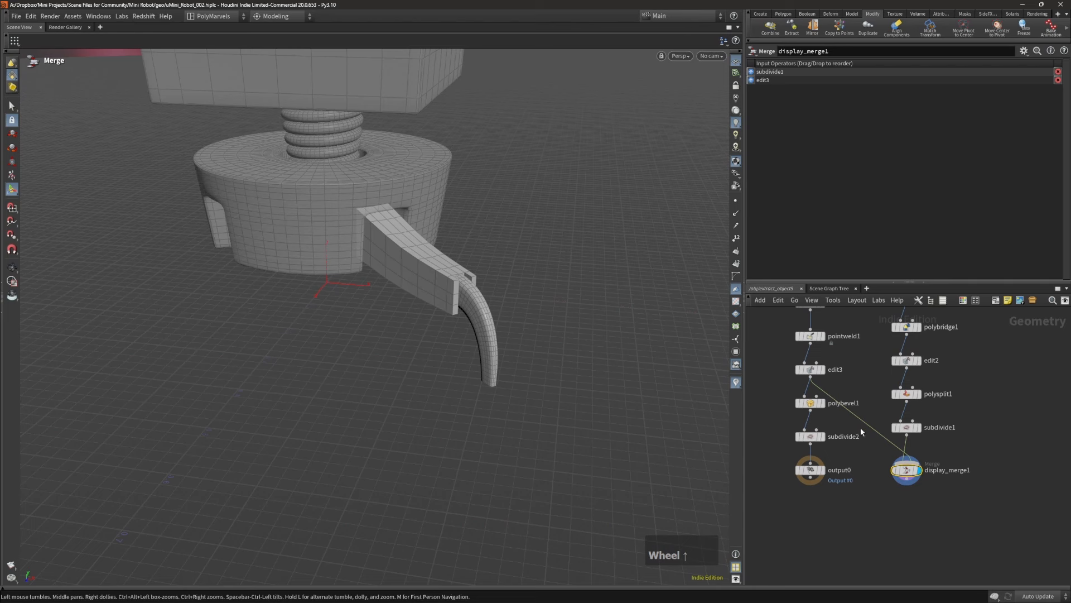
left_click(826, 388)
left_click(812, 445)
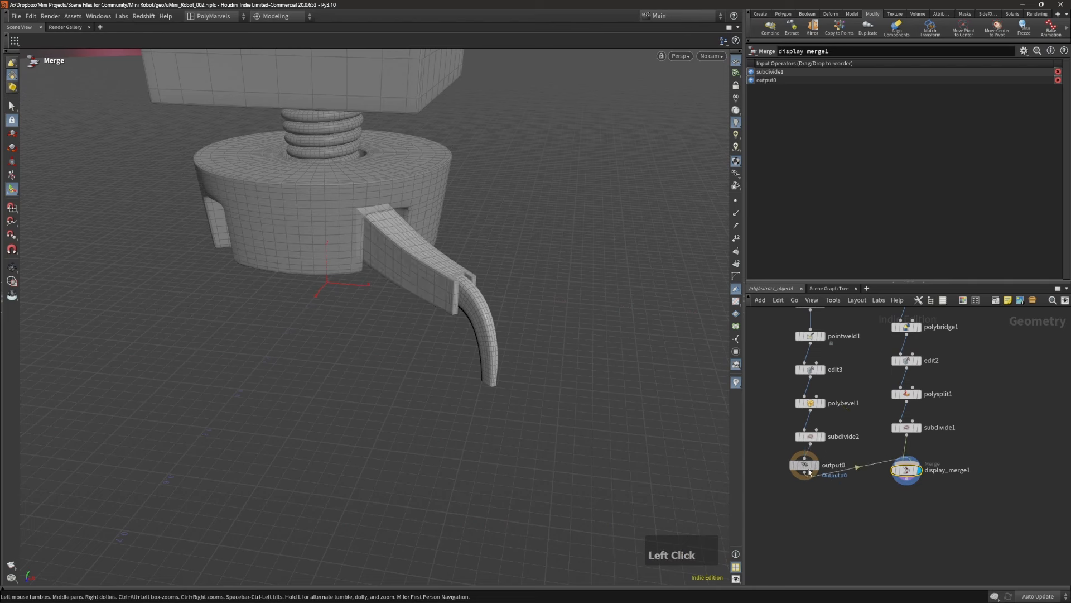
left_click(809, 463)
left_click_drag(907, 470, 859, 500)
middle_click_drag(961, 494, 1004, 391)
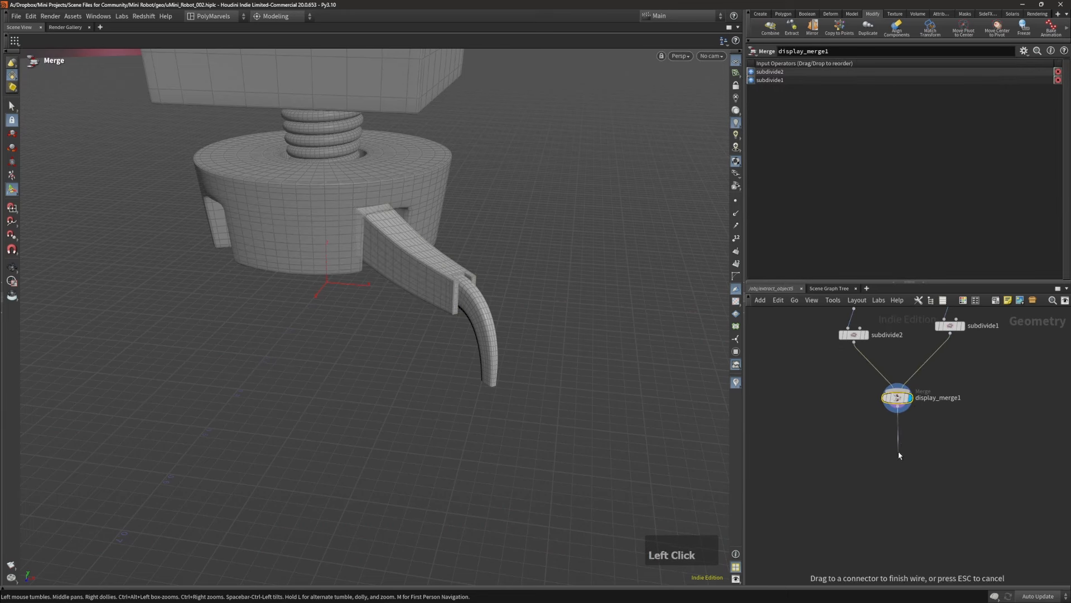
Step: Append a Null node after the merge of the two leg parts
key("Tab")
type("null")
key("Return")
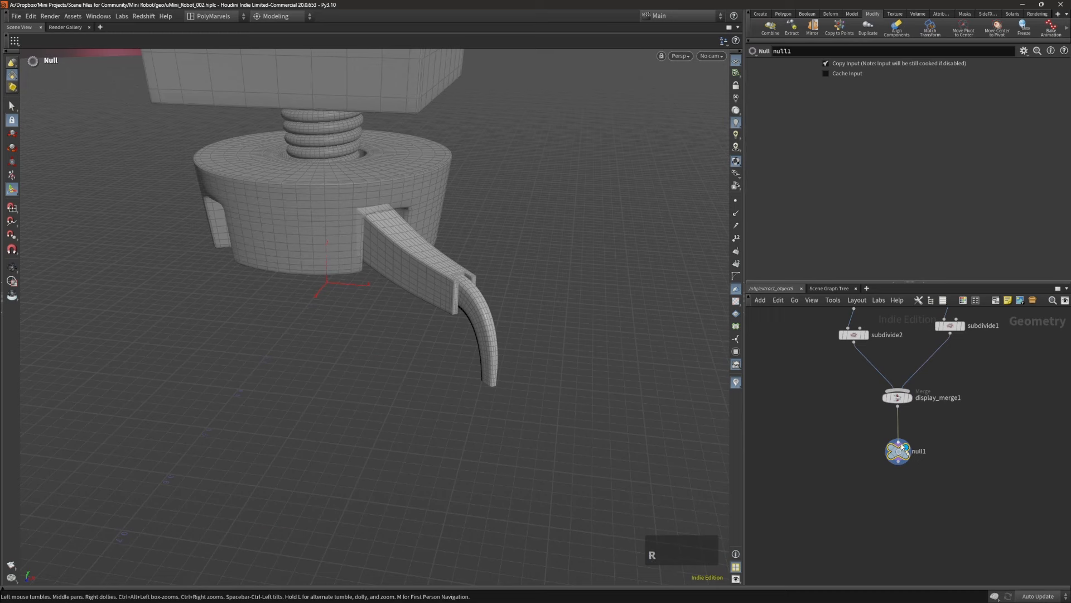
Step: Select the whole merged leg, duplicate it with Copy and Transform, and reset the pivot translation to 0, 0, 0
right_click_drag(365, 348, 383, 299, "alt")
left_click_drag(382, 300, 416, 291, "alt")
right_click_drag(417, 292, 397, 280, "alt")
middle_click_drag(398, 280, 407, 282, "alt")
mouse_move(406, 282)
left_mouse_down("alt")
mouse_move(335, 294)
mouse_move(416, 287)
left_mouse_up("alt")
key("n")
right_click_drag(419, 287, 385, 291, "alt")
middle_click_drag(384, 290, 405, 311, "alt")
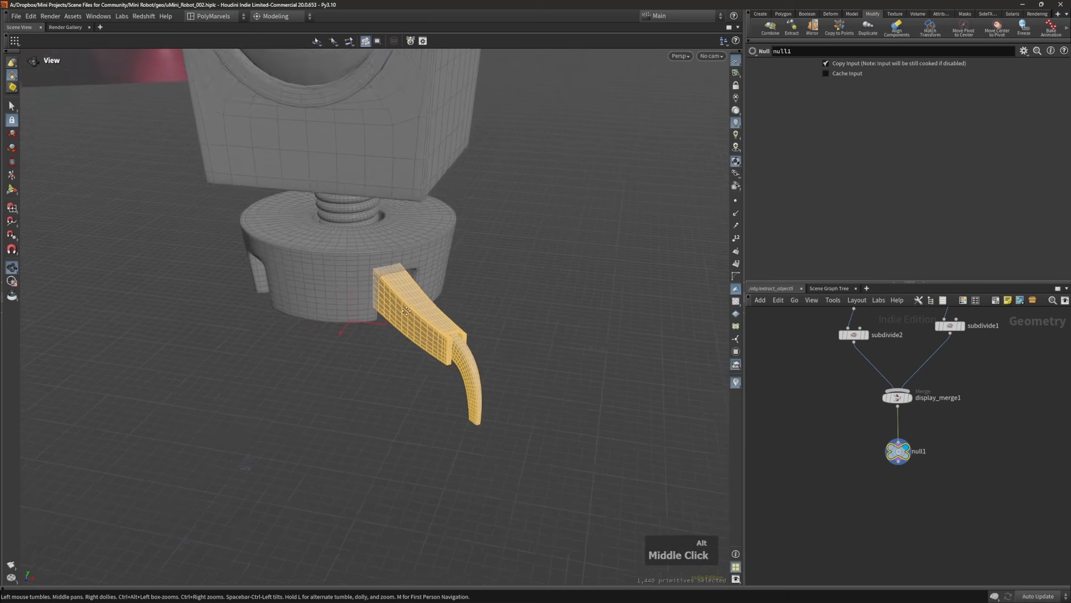
key("ctrl+d")
right_click_drag(419, 297, 411, 290, "alt")
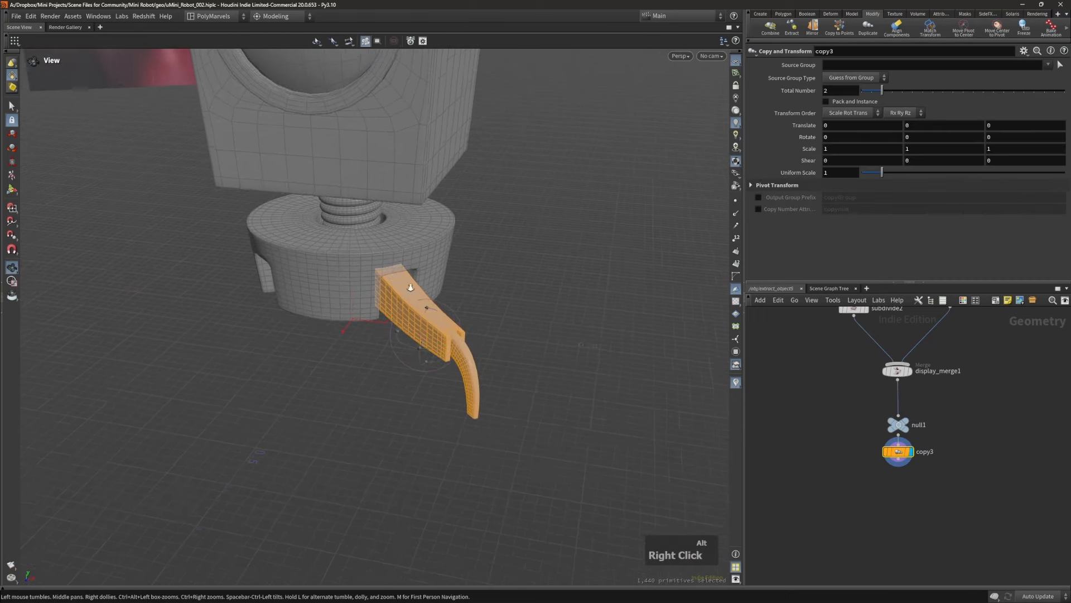
left_click_drag(411, 290, 419, 309, "alt")
left_click(771, 187)
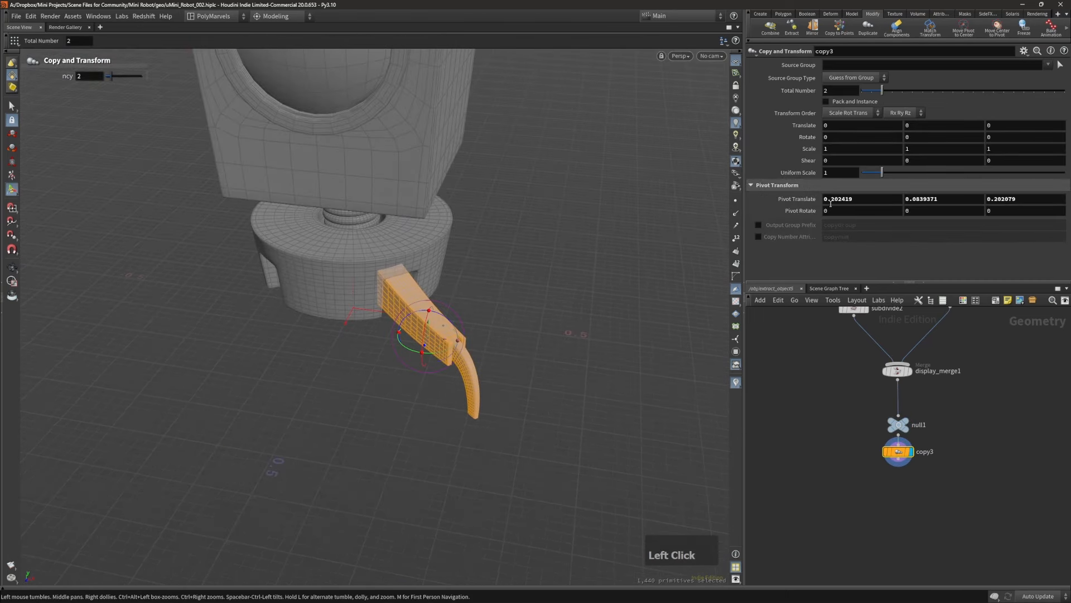
middle_click(799, 204, "ctrl")
Step: Rotate the leg copy 90 degrees around Y and set the total number to 4 for legs all around the base
right_click_drag(461, 294, 379, 322, "alt")
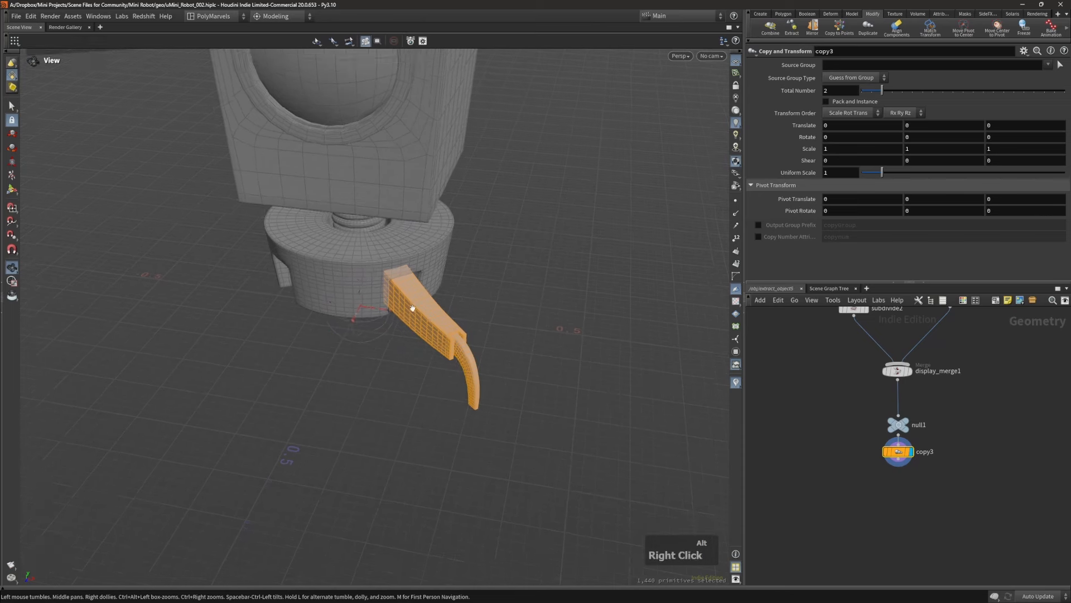
left_click_drag(380, 321, 385, 262, "shift")
left_click_drag(881, 91, 902, 93)
right_click_drag(406, 246, 341, 250, "alt")
left_click_drag(341, 250, 290, 239, "alt")
key("u")
right_click_drag(290, 239, 264, 242, "alt")
left_click(470, 263)
left_click_drag(470, 263, 394, 268, "alt")
key("s")
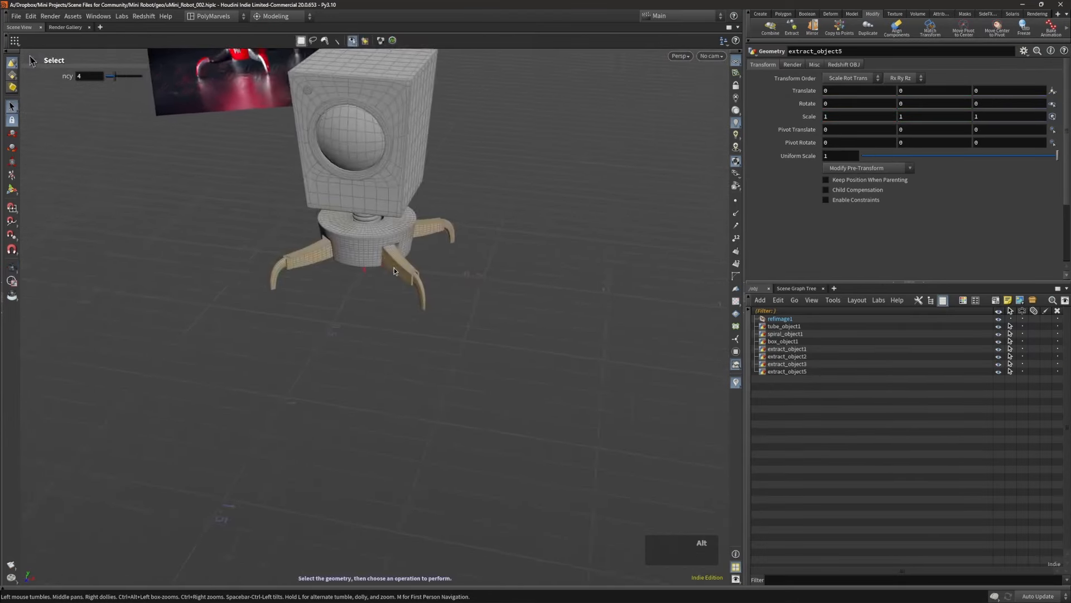
Step: Return inside the leg object, display the Null, move the copy node farther down, and append an Output node after it
right_click_drag(394, 268, 420, 272, "alt")
key("v")
left_click(420, 299)
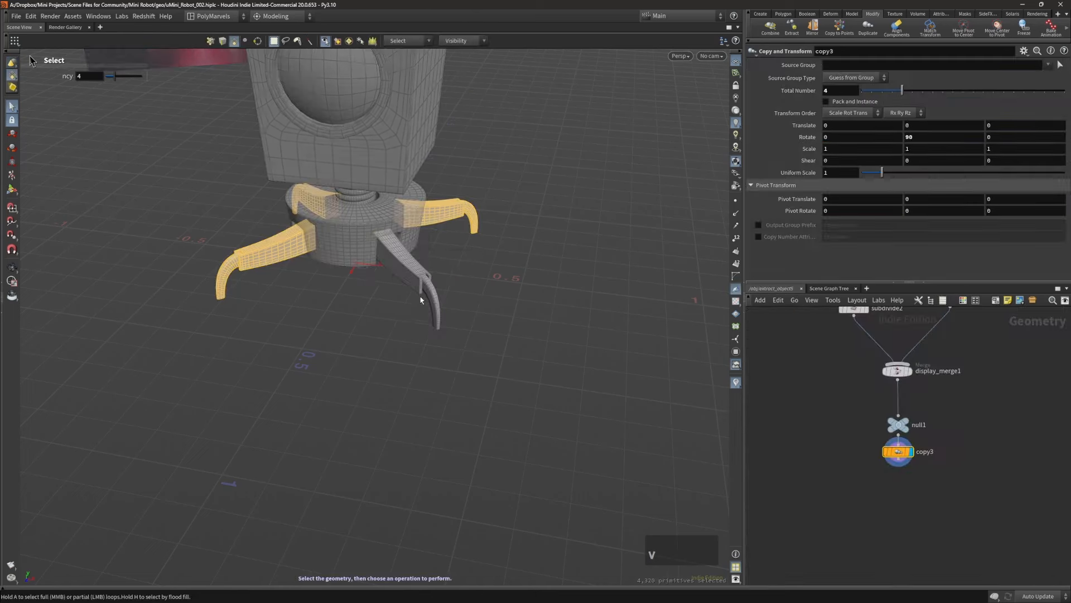
left_click(898, 424)
left_click_drag(897, 452, 900, 520)
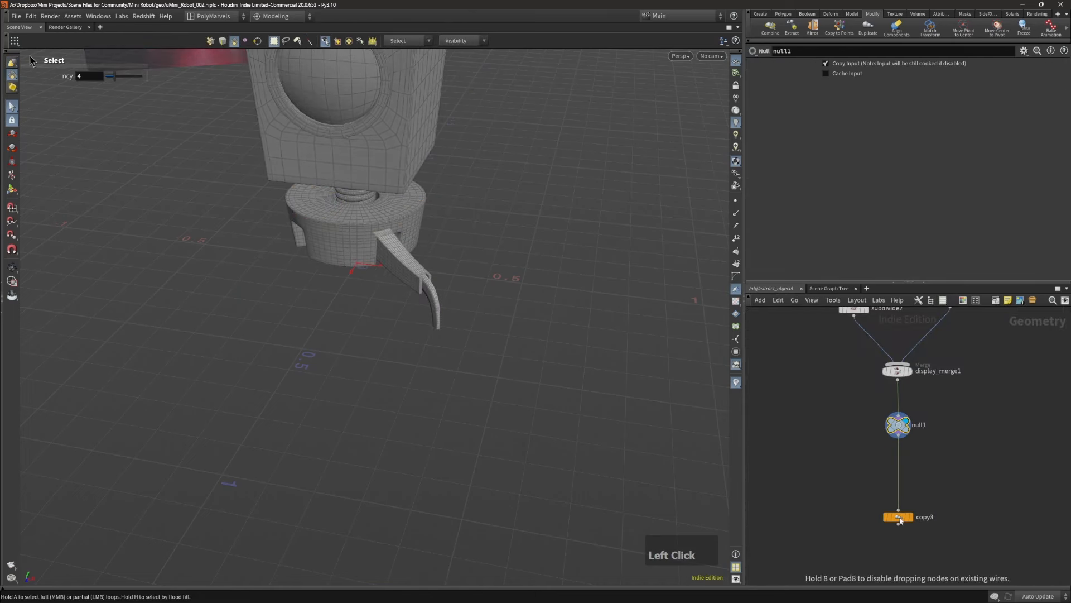
right_click_drag(442, 318, 607, 323, "alt")
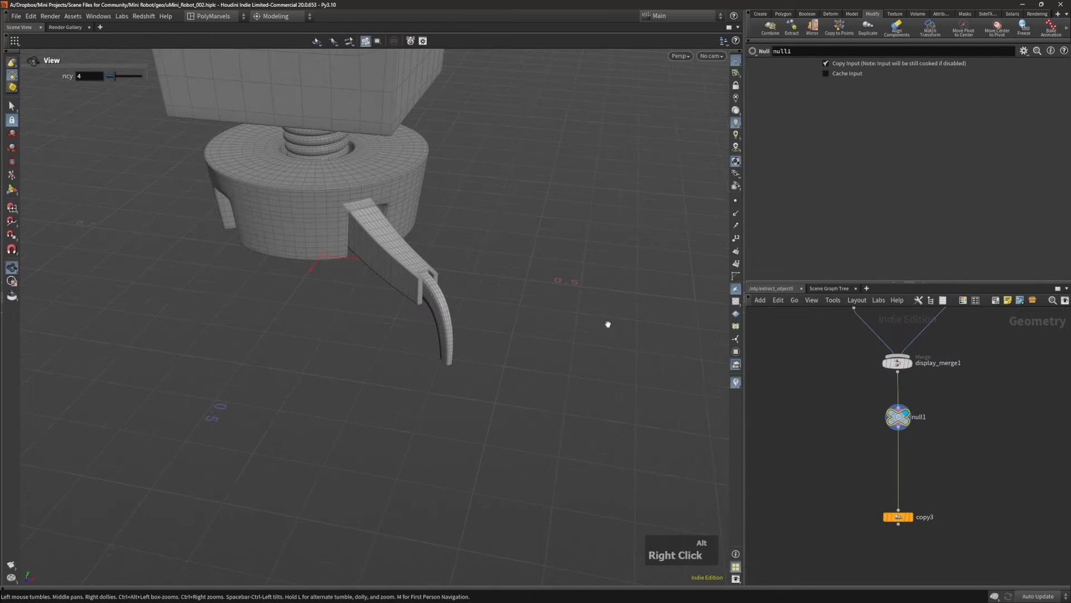
middle_click_drag(950, 486, 958, 414, "alt")
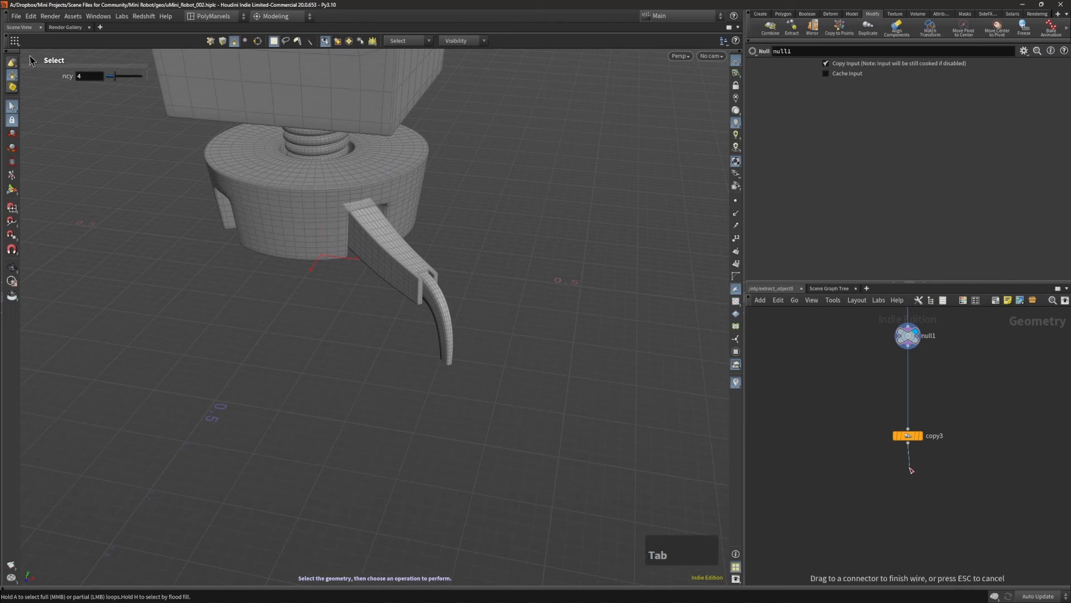
key("Tab")
left_click(940, 586)
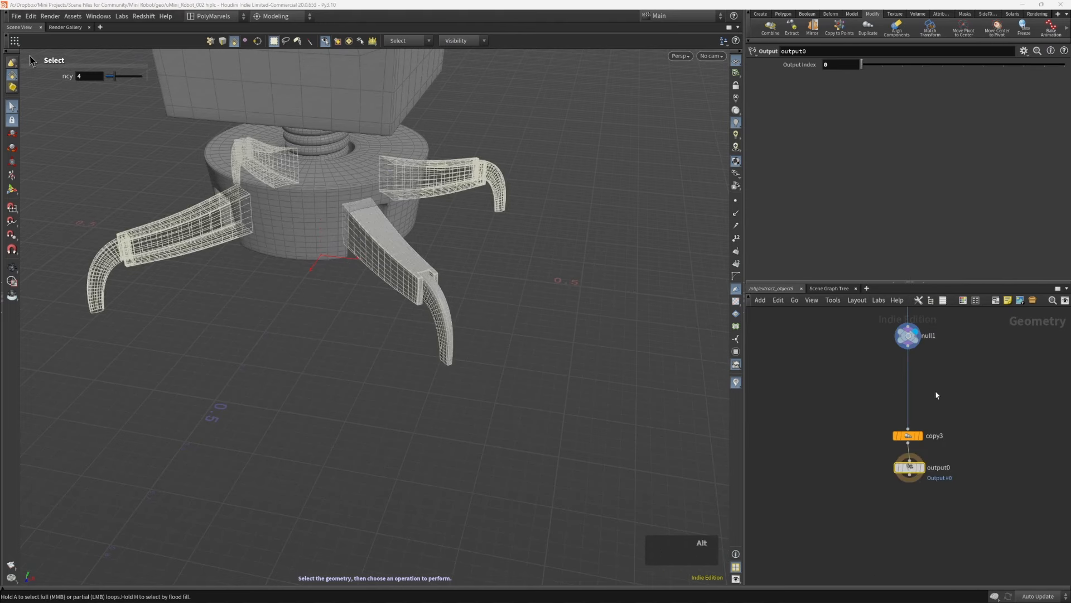
Step: Starting from the Null, duplicate the strip of faces along the upper outer curve of the lower leg with Copy and Transform
middle_click_drag(936, 395, 934, 428, "alt")
left_click(915, 368)
right_click_drag(332, 272, 505, 282, "alt")
left_click_drag(504, 282, 447, 318, "alt")
key("4")
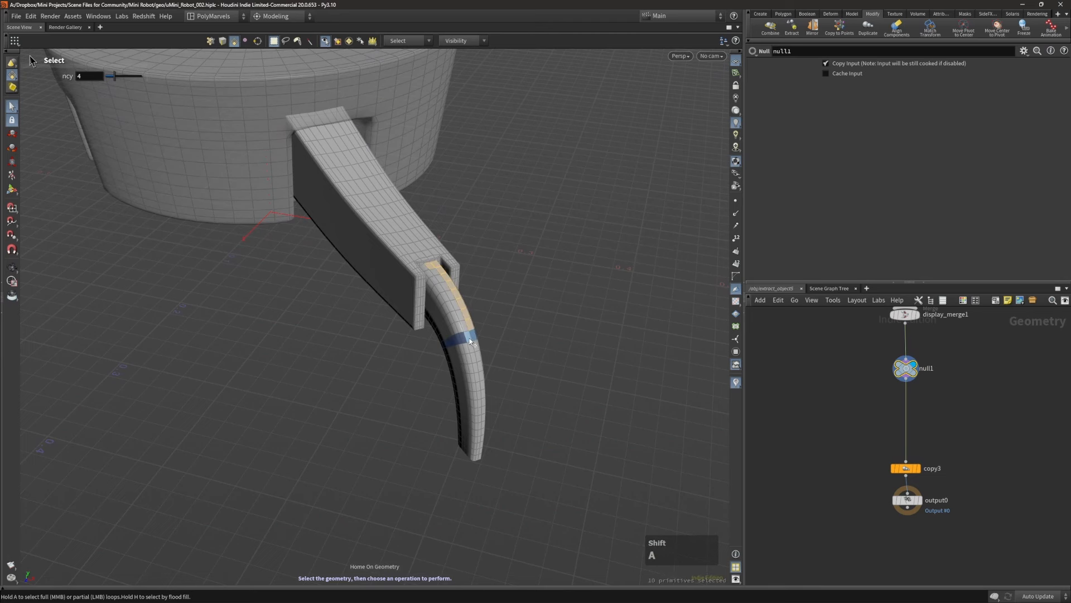
right_click_drag(436, 283, 557, 251, "alt")
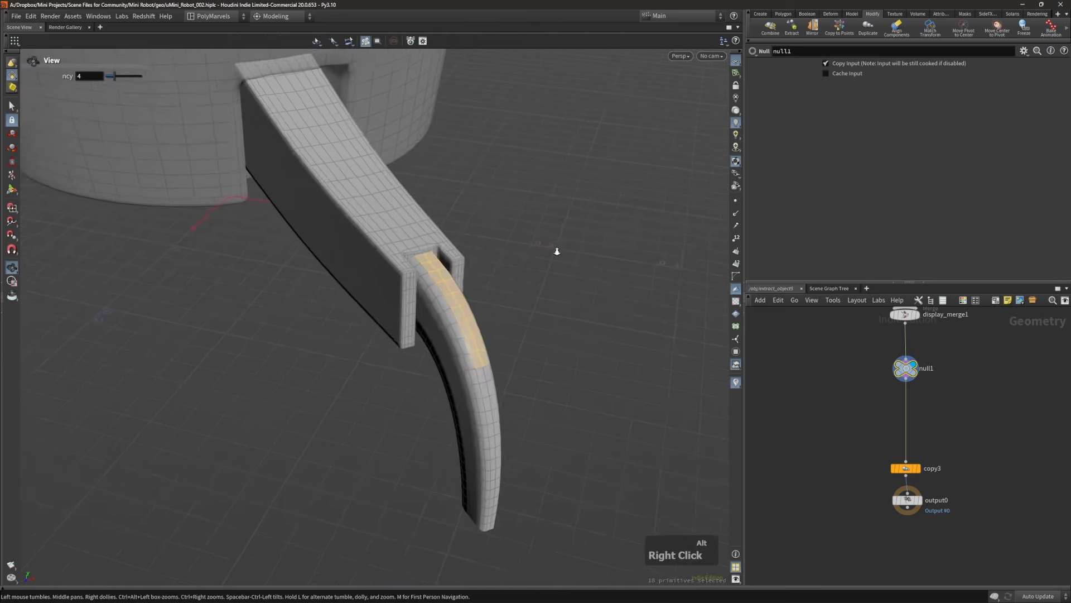
middle_click_drag(557, 251, 474, 290, "alt")
left_click_drag(474, 290, 419, 316, "alt")
key("s")
left_click(456, 314)
left_click(453, 315)
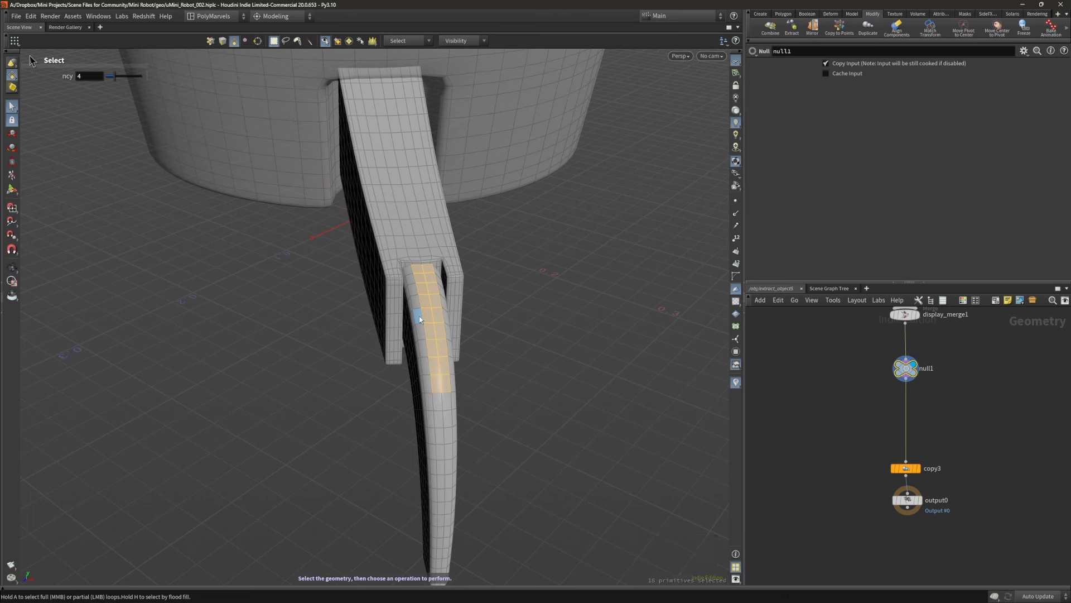
key("Return")
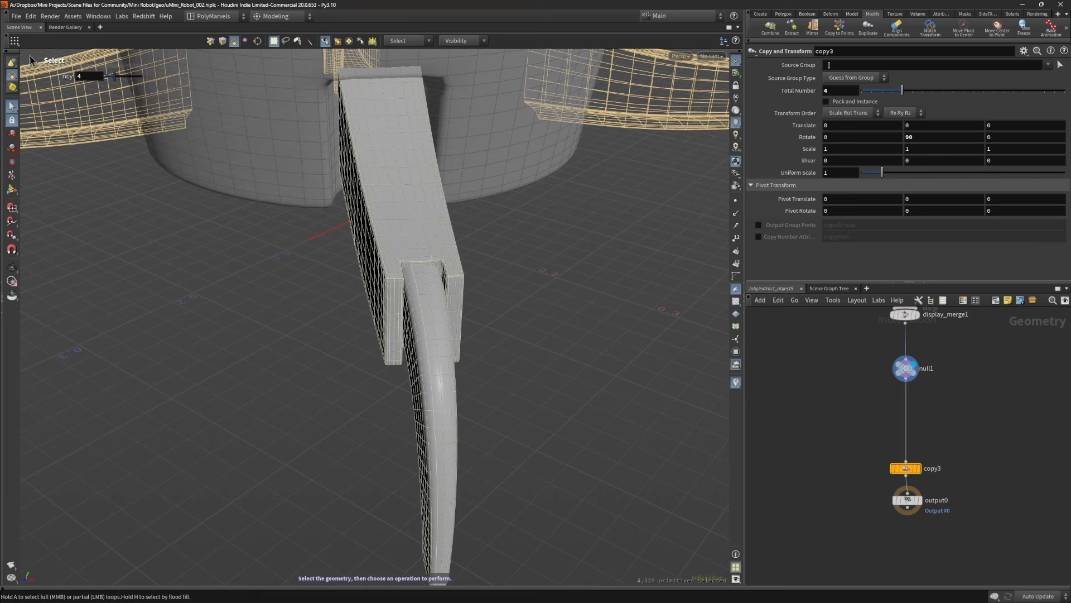
key("Up")
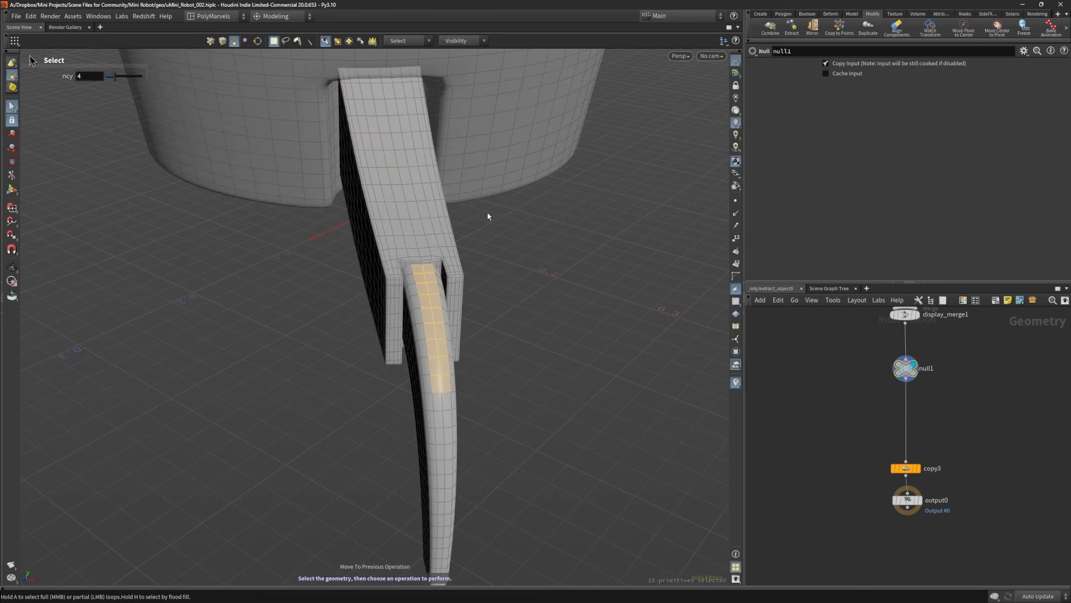
right_click_drag(470, 234, 426, 239)
left_click_drag(426, 239, 460, 246)
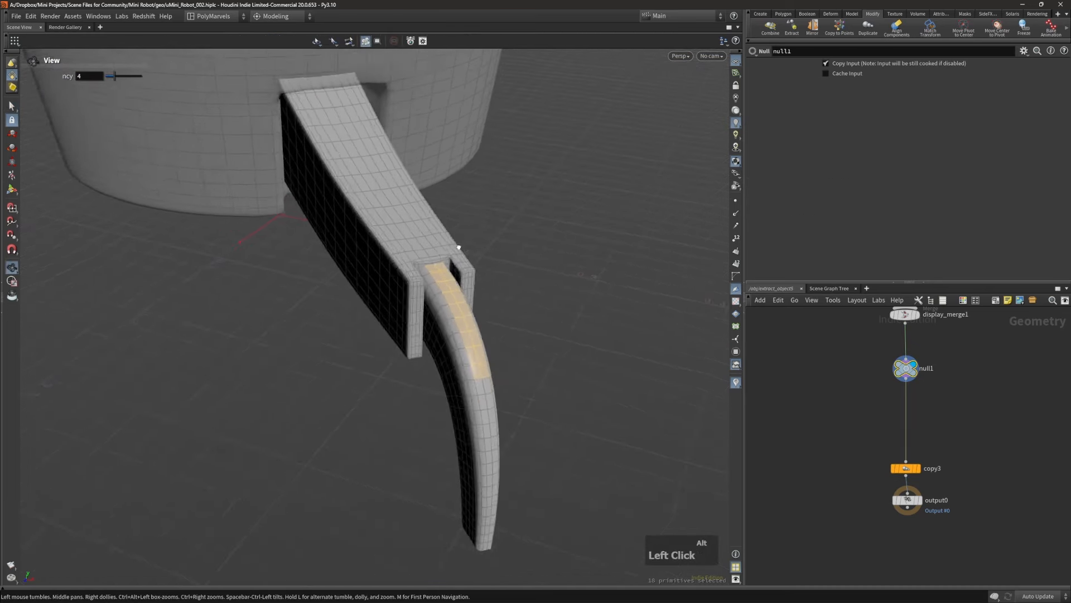
right_click_drag(460, 246, 561, 297)
key("ctrl+d")
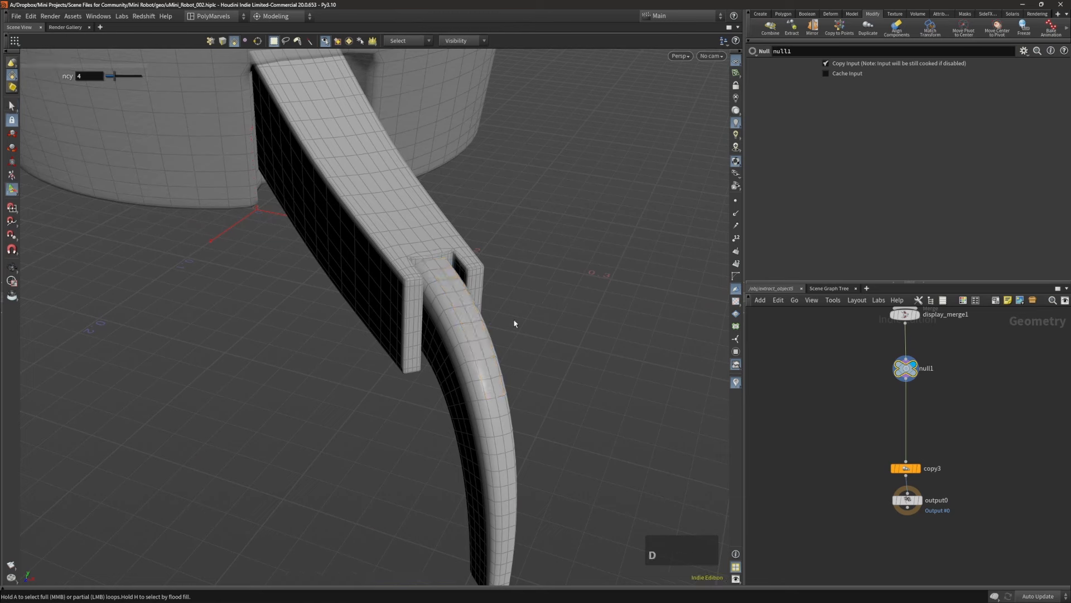
Step: Extrude the duplicated strip about 0.0037 with an inset of 0.0027
mouse_move(471, 314)
left_mouse_down("alt")
mouse_move(491, 306)
mouse_move(490, 316)
left_mouse_up("alt")
right_click_drag(491, 315, 532, 295, "alt")
key("e")
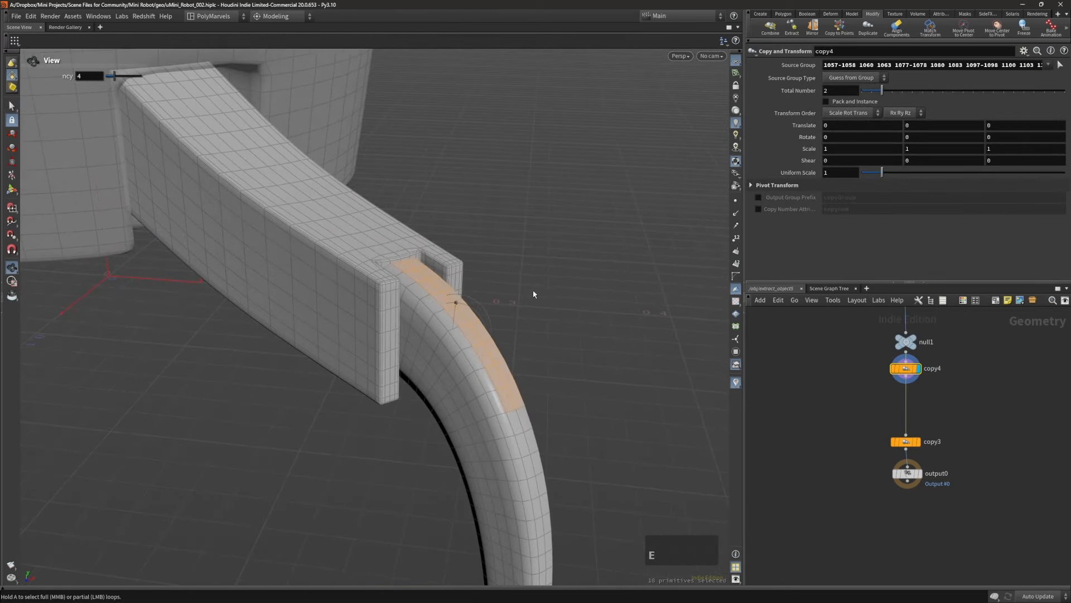
left_click_drag(533, 291, 544, 290)
right_click_drag(544, 290, 547, 297, "alt")
scroll(548, 297, "down", 2, "shift")
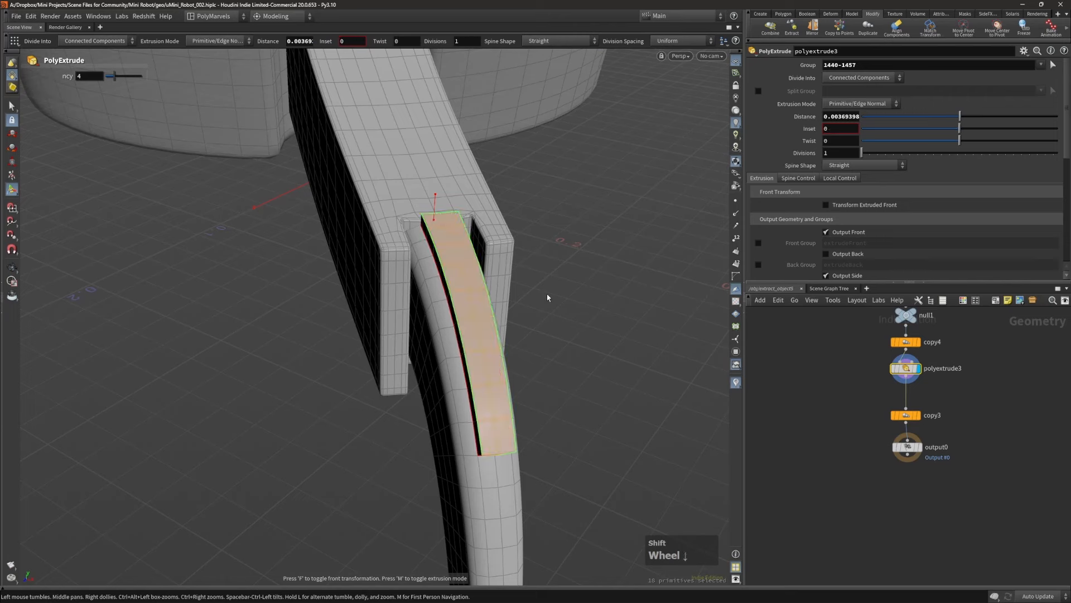
scroll(545, 299, "up", 1, "shift")
left_click_drag(540, 304, 512, 296, "alt")
middle_click_drag(846, 129, 847, 129)
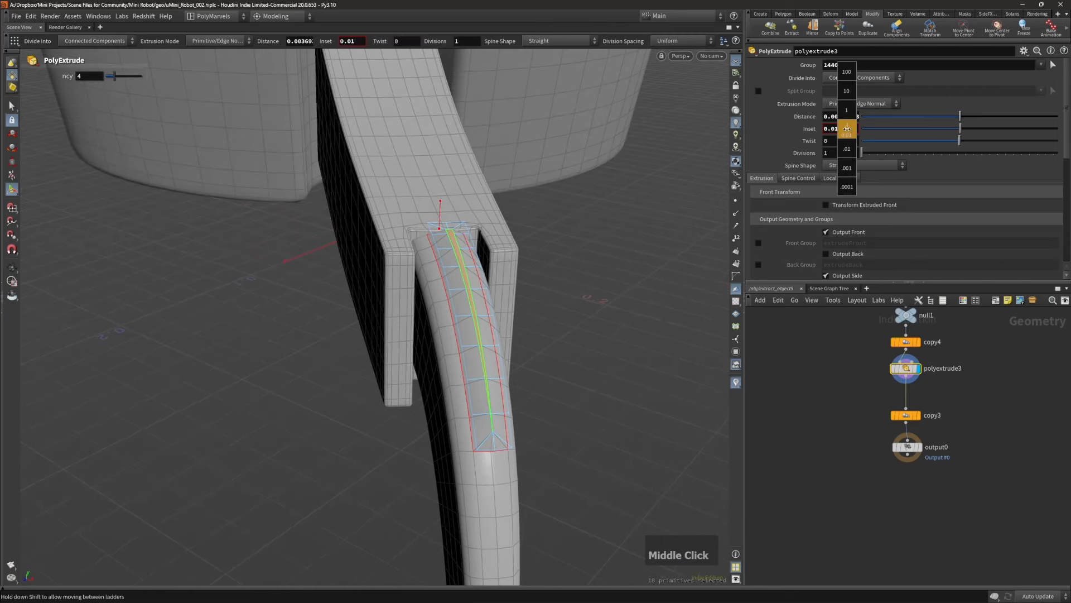
middle_click_drag(712, 187, 898, 109)
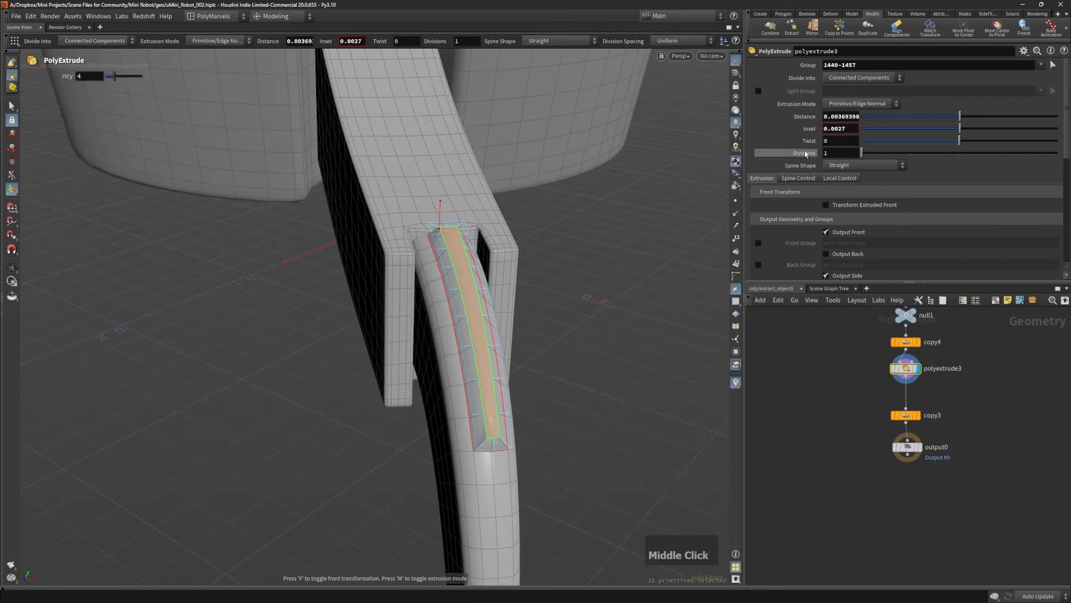
key("Escape")
Step: Subdivide the extruded strip and enable Output Back on its PolyExtrude to close its underside
left_click_drag(391, 257, 459, 280)
key("s")
key("shift+d")
right_click_drag(469, 243, 586, 233, "alt")
key("Page_Up")
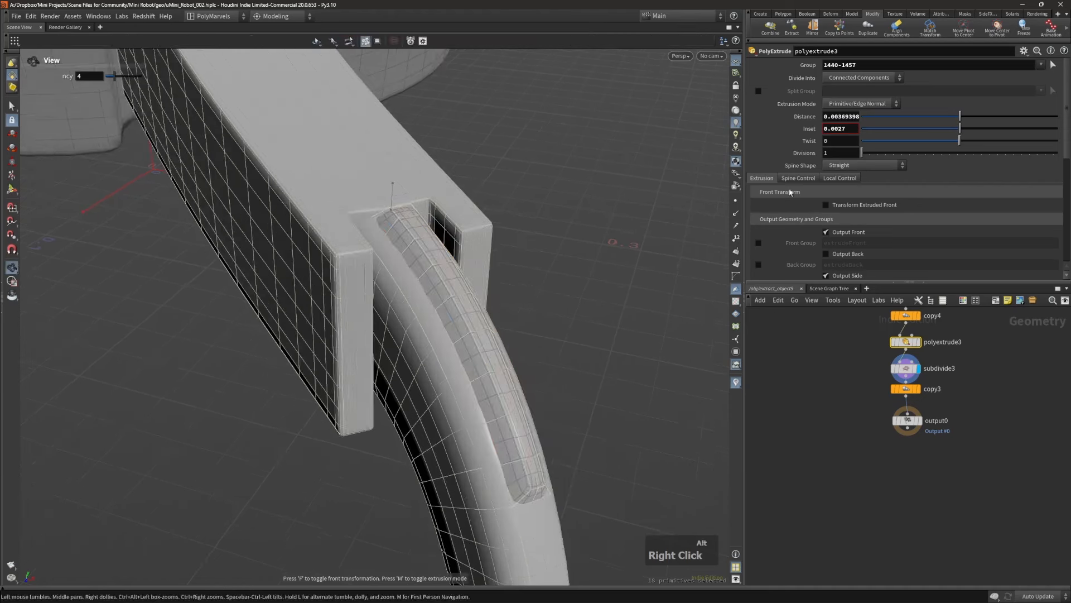
left_click(826, 253)
right_click_drag(481, 251, 488, 246, "alt")
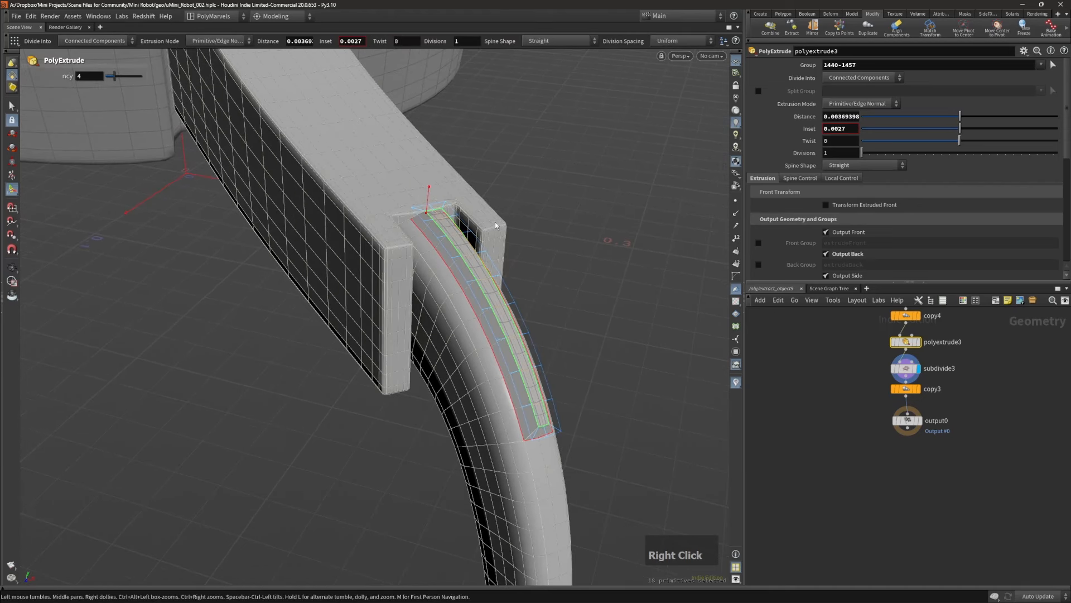
Step: Reselect the whole closed strip as the group for the Subdivide node
key("Page_Down")
left_click_drag(492, 226, 599, 233)
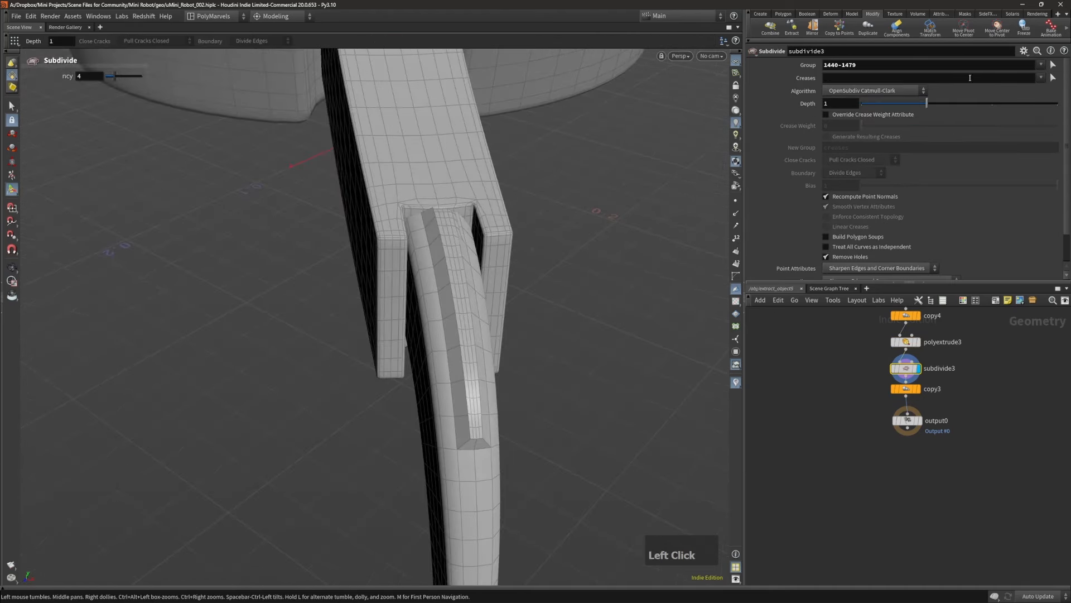
left_click(446, 257)
right_click(434, 247, "alt")
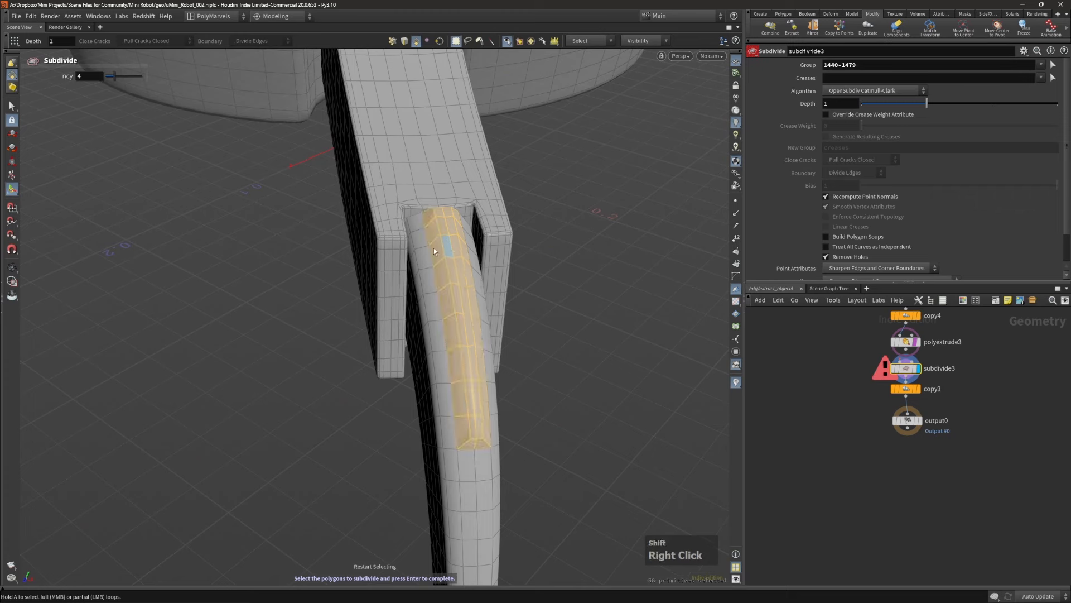
left_click_drag(428, 269, 494, 335, "alt")
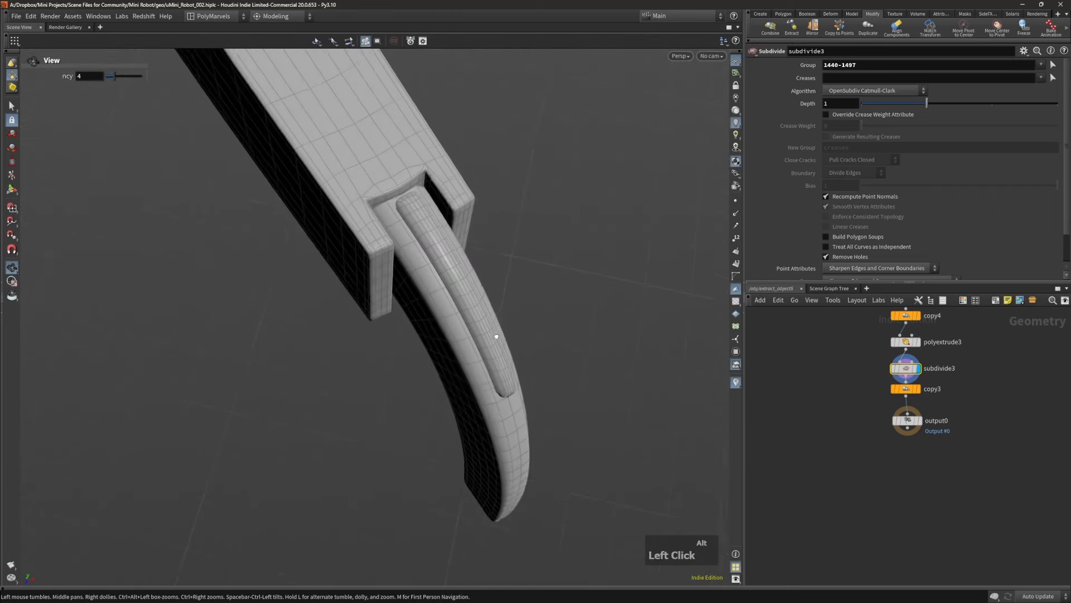
Step: Add an edge loop near the upper end of the leg strip, before the Subdivide node
right_click_drag(495, 334, 545, 161, "alt")
left_click_drag(545, 161, 580, 167, "alt")
key("Page_Up")
right_click_drag(376, 215, 415, 184, "alt")
left_click_drag(415, 184, 513, 306, "alt")
key("d")
left_click(374, 219)
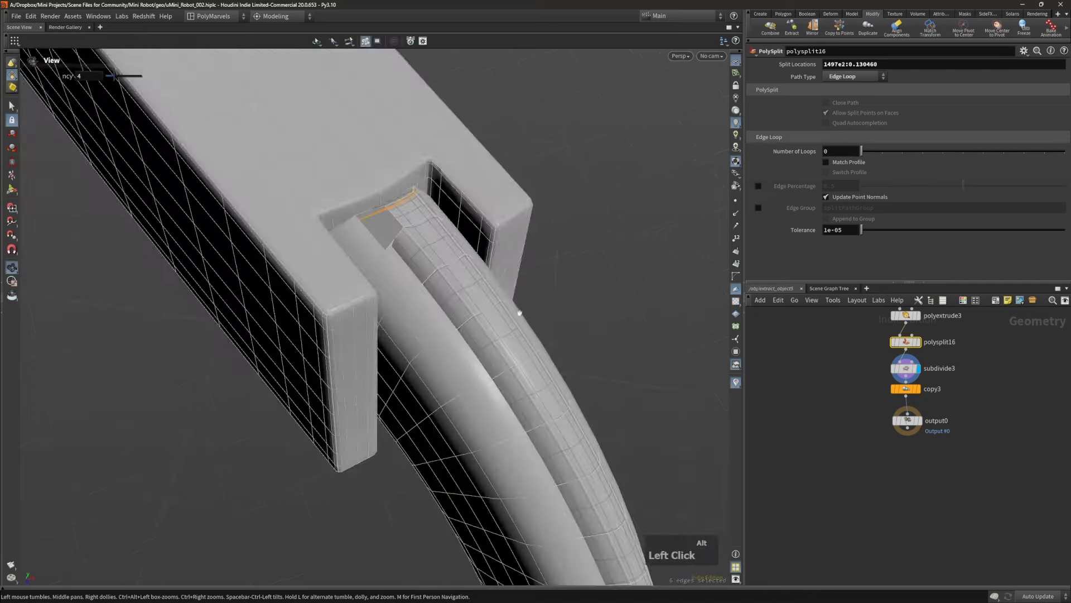
middle_click_drag(513, 307, 457, 136, "alt")
Step: Try to add another edge loop near the lower end of the leg strip
middle_click_drag(589, 421, 547, 328, "alt")
left_click_drag(547, 327, 454, 292, "alt")
key("d")
left_click(534, 327)
key("ctrl+z")
left_click_drag(519, 270, 561, 249, "alt")
right_click_drag(560, 249, 540, 242, "alt")
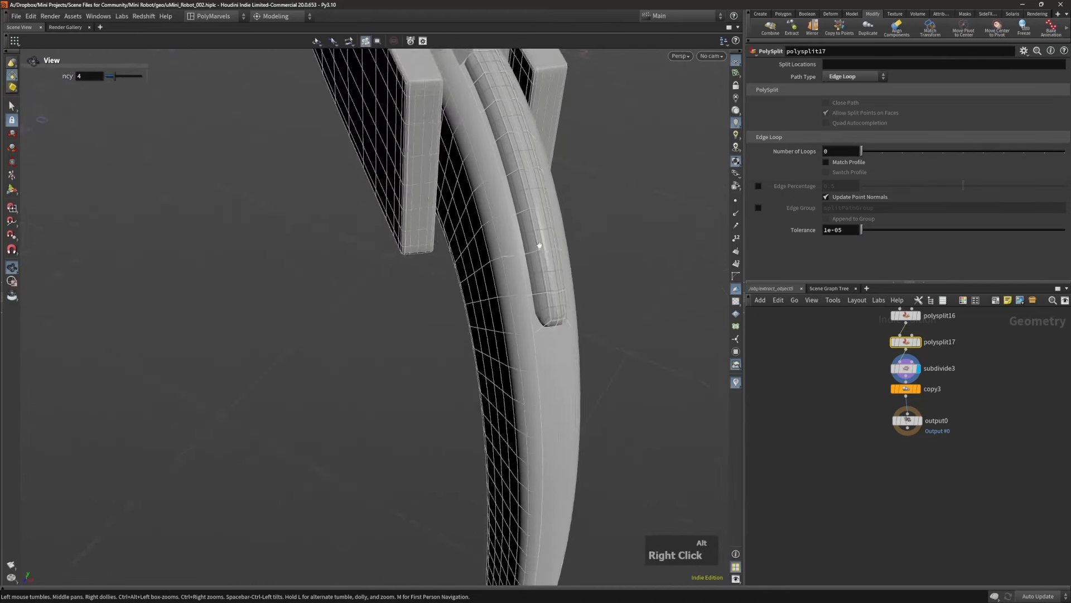
middle_click_drag(540, 241, 535, 316, "alt")
Step: Reselect the entire leg strip with its new edge loop as the Subdivide node's group
left_click(906, 369)
right_click_drag(521, 305, 503, 304, "alt")
left_click_drag(502, 304, 509, 329, "alt")
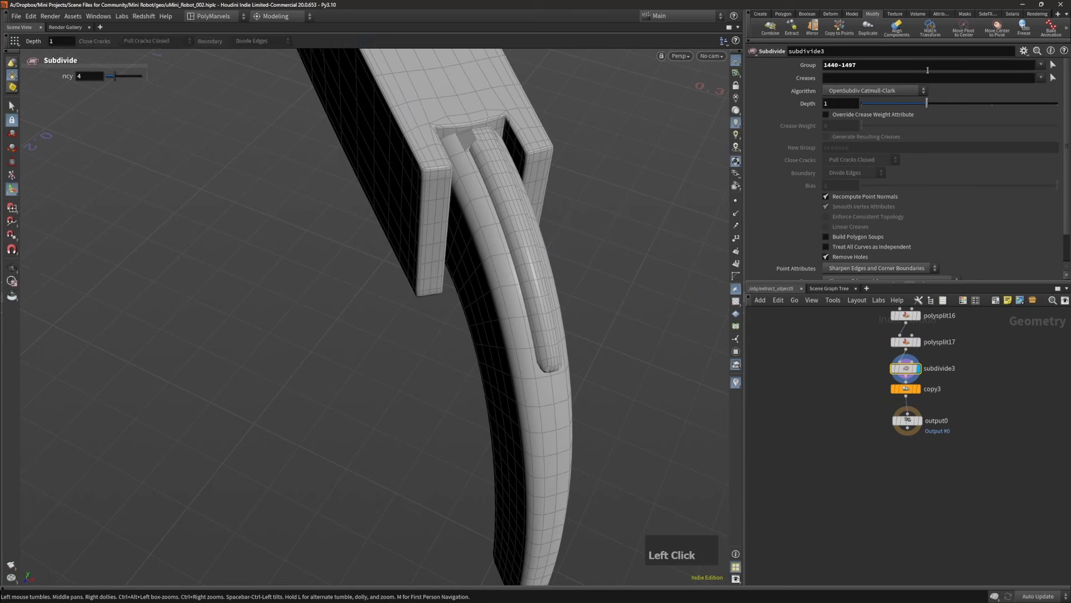
right_click_drag(485, 232, 471, 231, "alt")
key("ctrl+grave")
double_click(511, 227)
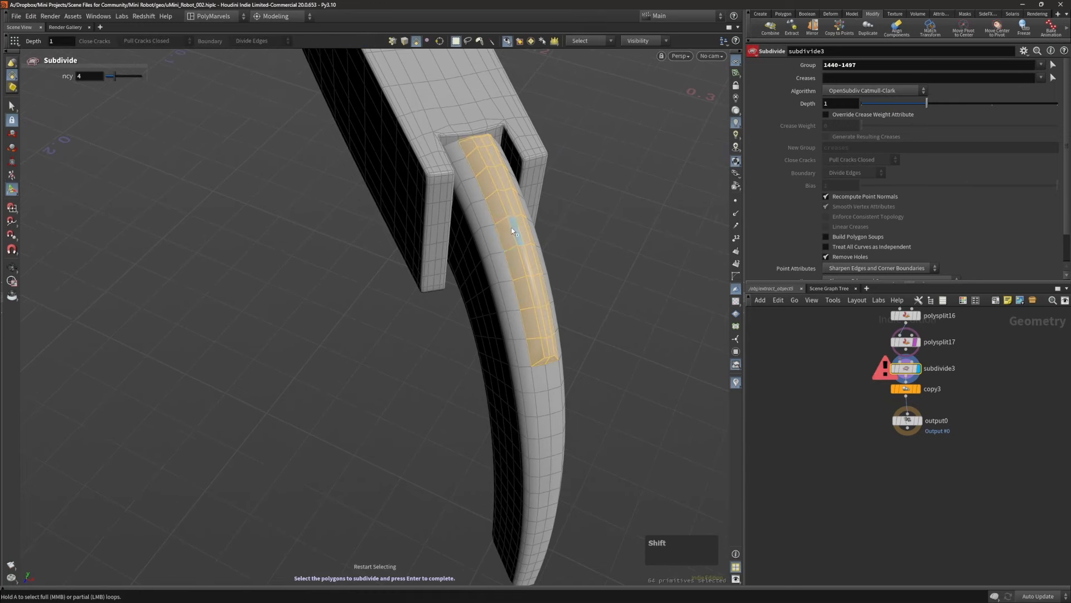
key("Return")
Step: Leave the leg geometry for the object level and clear the object selection
mouse_move(488, 177)
left_mouse_down("alt")
mouse_move(443, 225)
mouse_move(491, 196)
left_mouse_up("alt")
right_click_drag(491, 195, 480, 203, "alt")
key("v")
right_click_drag(382, 208, 320, 207, "alt")
middle_click_drag(319, 206, 359, 327, "alt")
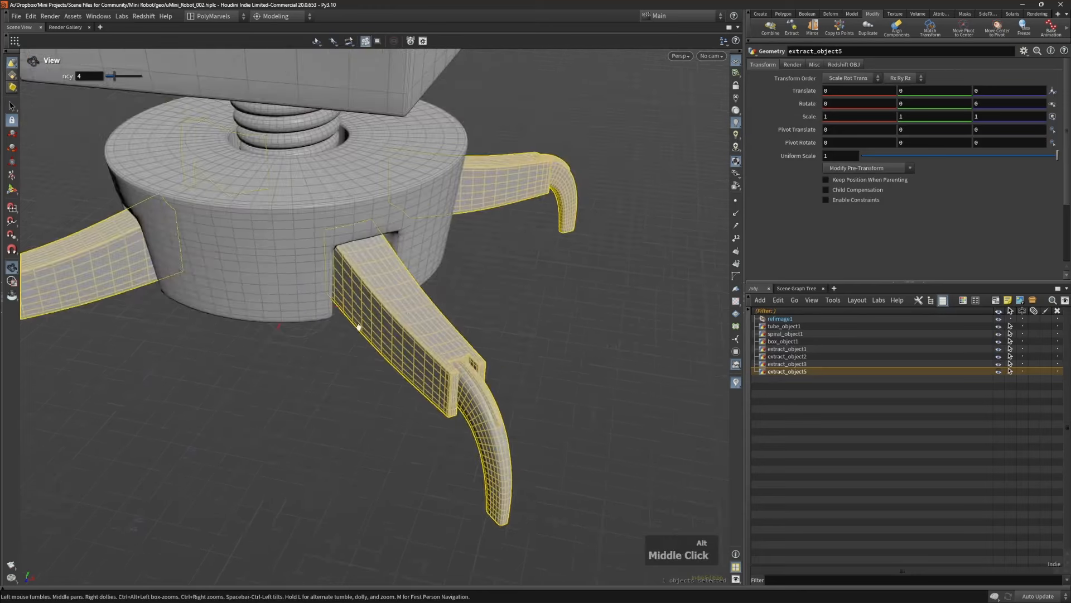
left_click(466, 231)
Step: Compare the whole robot with the reference image, examining the panel and antenna on the side of the head
right_click_drag(466, 231, 335, 234, "alt")
left_click_drag(335, 235, 306, 225, "alt")
right_click_drag(306, 225, 201, 251, "alt")
middle_click_drag(377, 193, 385, 312, "alt")
right_click_drag(385, 313, 346, 323, "alt")
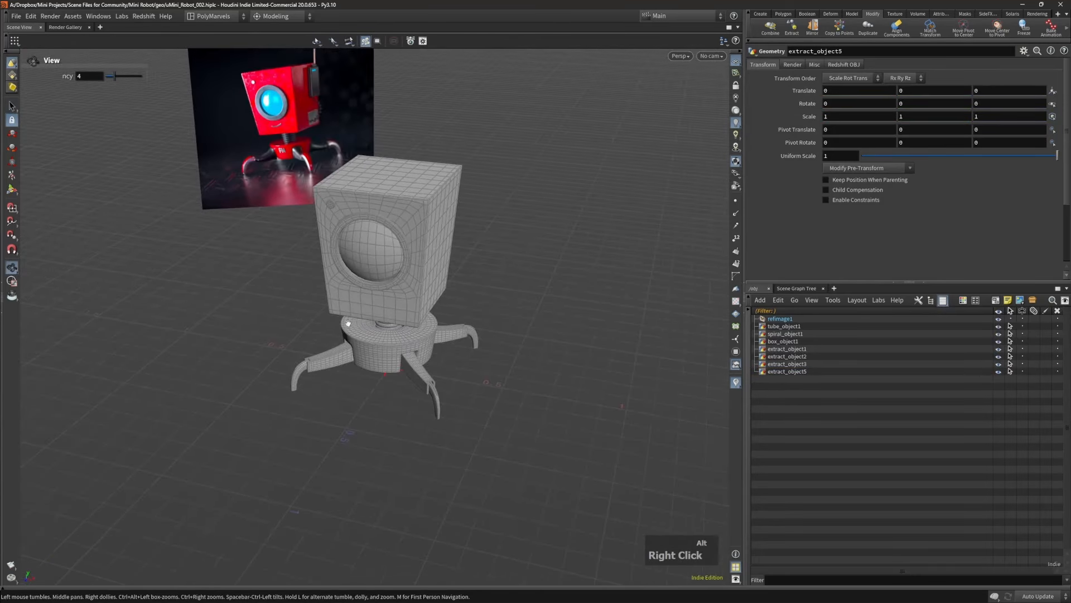
left_click_drag(347, 323, 376, 295, "alt")
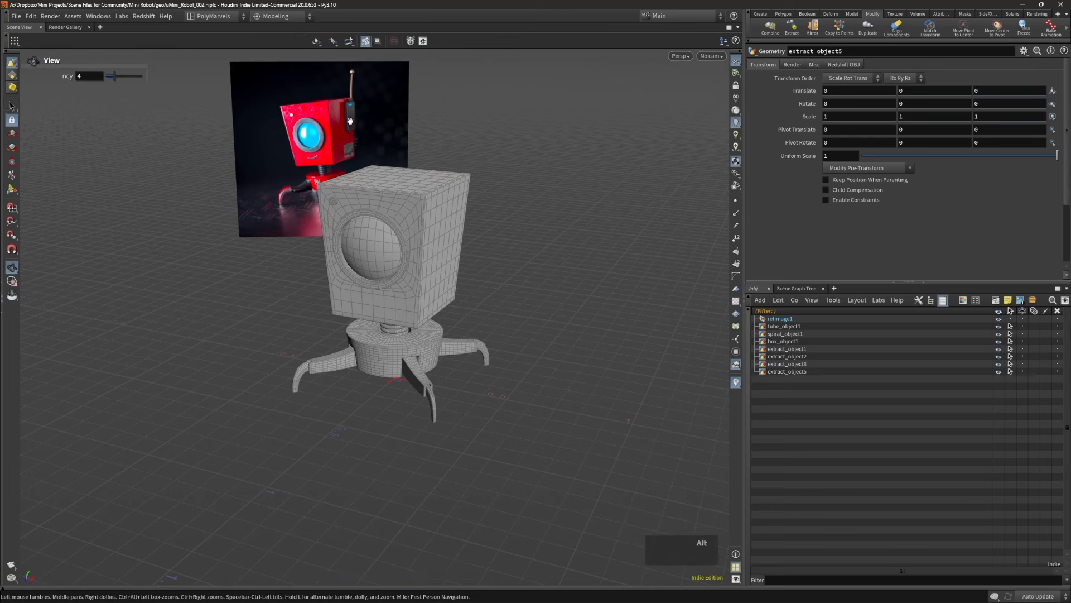
right_click_drag(356, 139, 351, 131)
left_click_drag(352, 131, 342, 108)
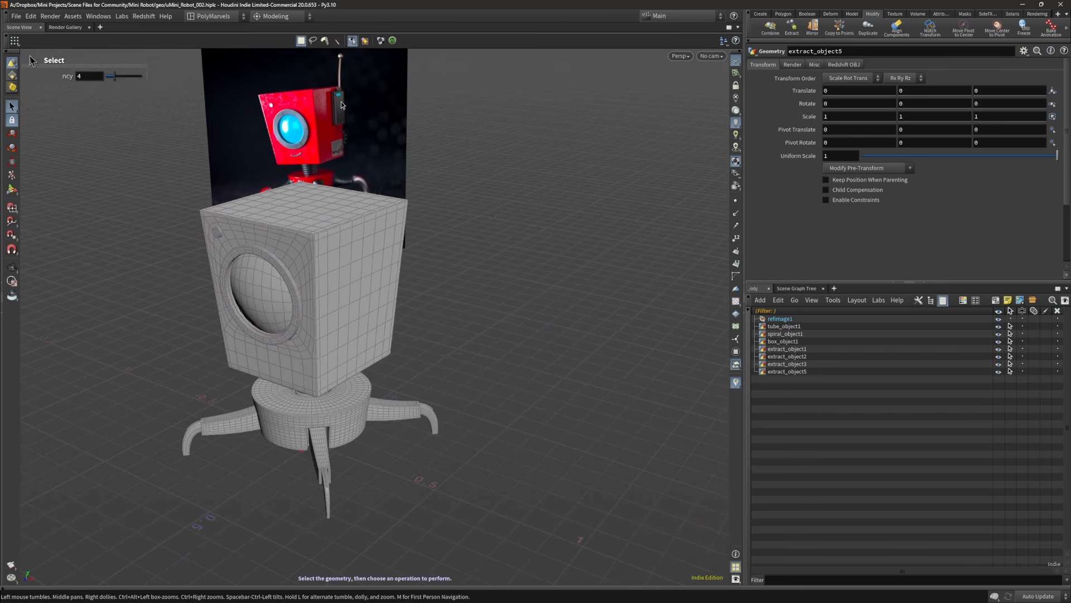
left_click_drag(354, 245, 361, 250, "alt")
middle_click_drag(361, 250, 426, 243, "alt")
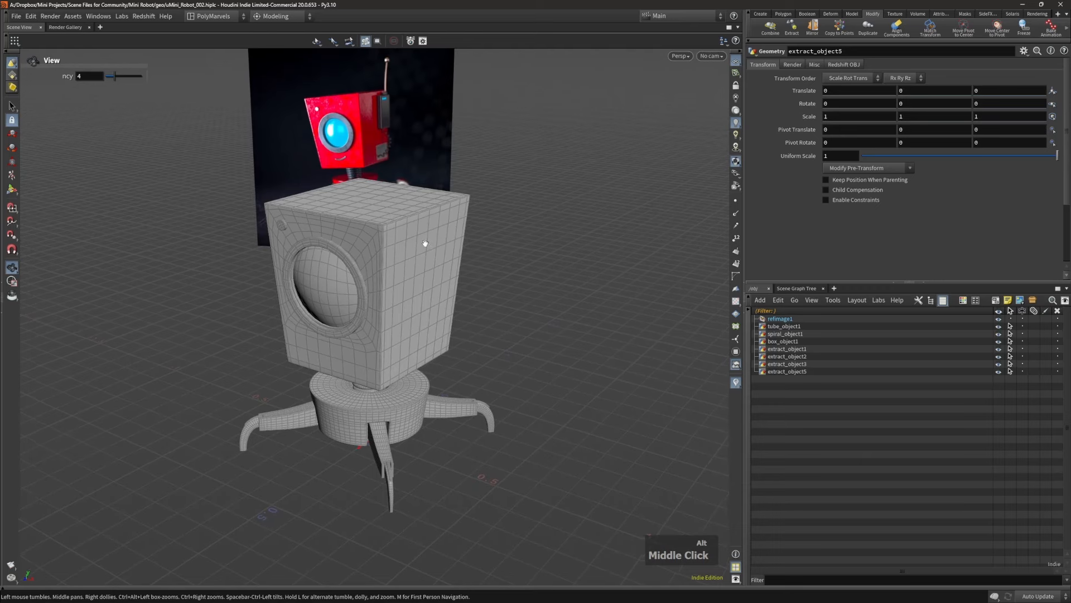
key("s")
key("Escape")
left_click_drag(416, 202, 389, 141, "alt")
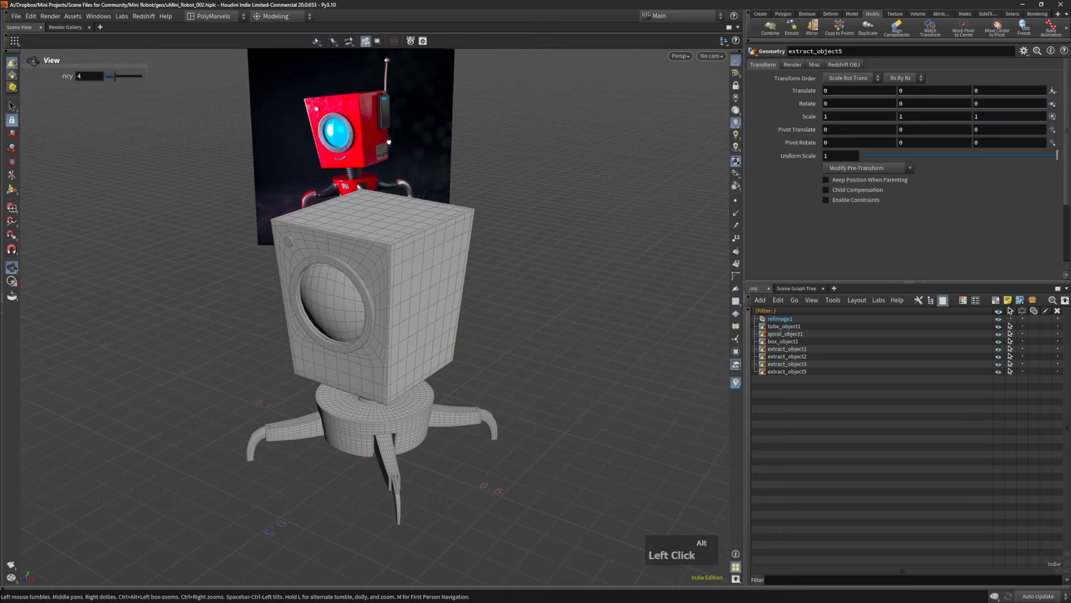
middle_click_drag(389, 233, 387, 220, "alt")
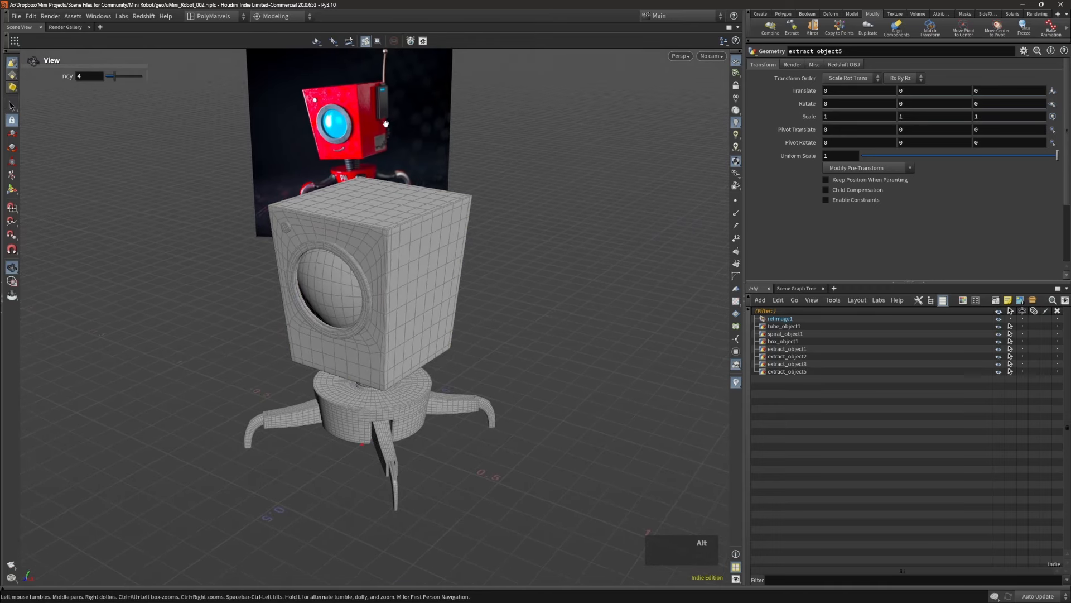
left_click_drag(443, 256, 433, 244, "alt")
Step: Extract a block of faces three wide and four high near the rear upper part of the head's side as a new object
key("v")
left_click(480, 249)
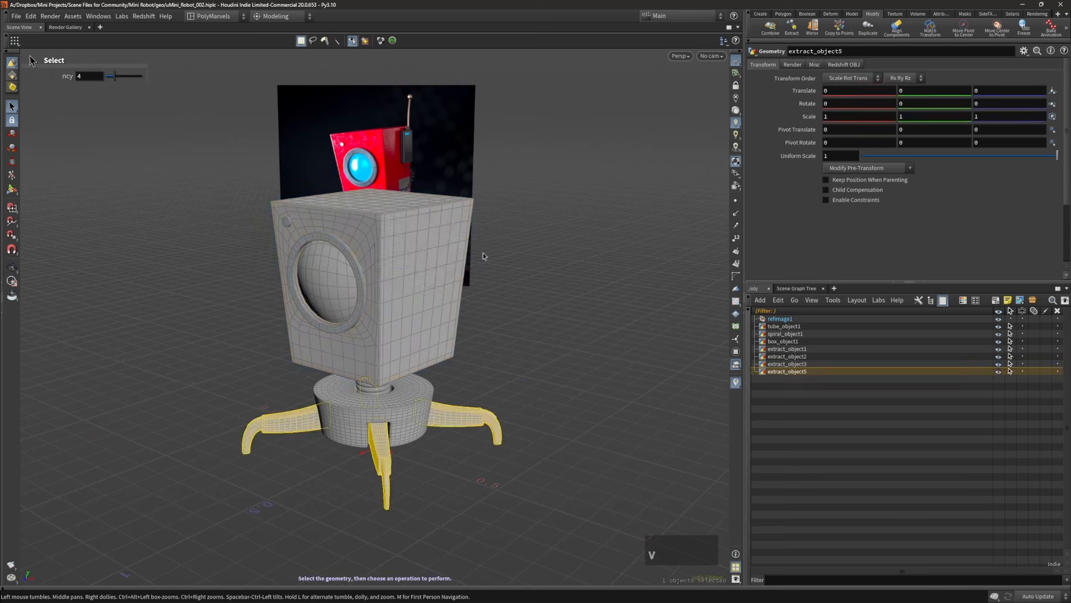
key("4")
left_click_drag(471, 289, 420, 289, "alt")
right_click_drag(439, 272, 561, 228, "alt")
key("Left")
left_click(459, 240)
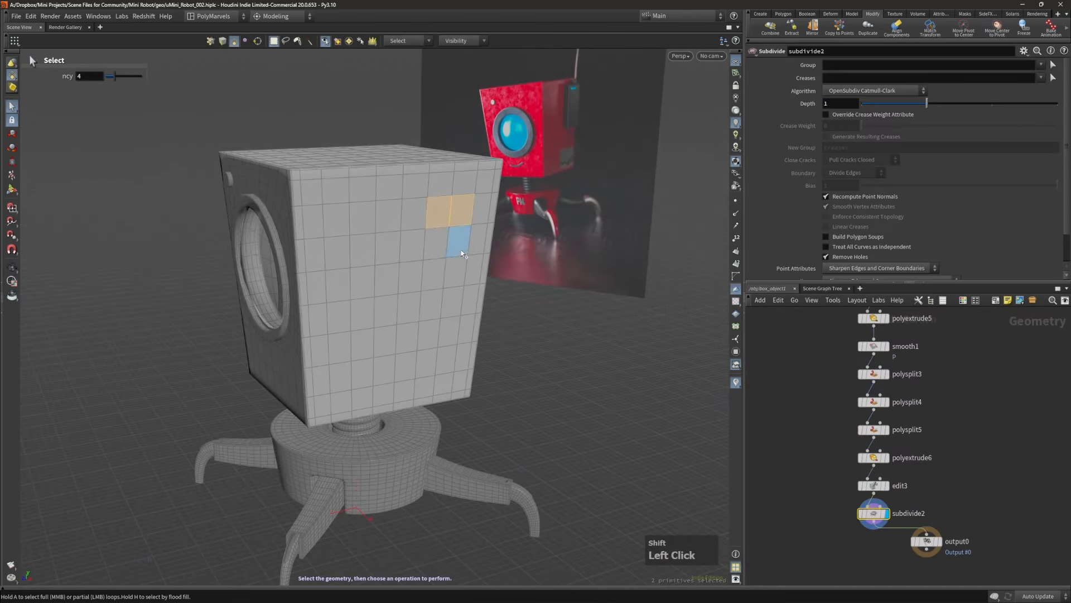
left_click(438, 244, "shift")
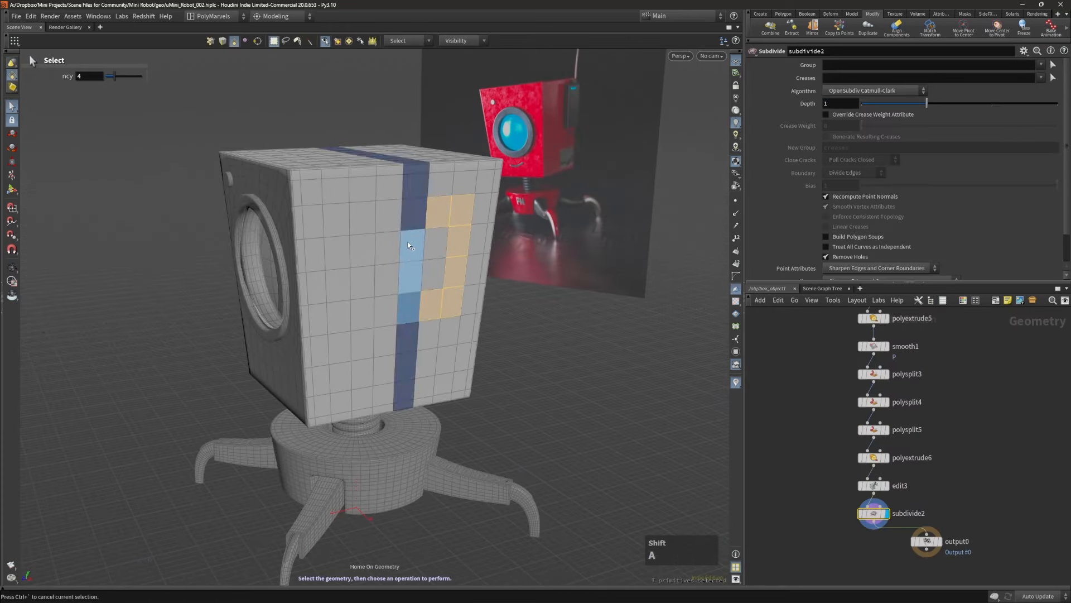
left_click(438, 244, "shift")
left_click_drag(438, 243, 454, 237, "alt")
key("ctrl+e")
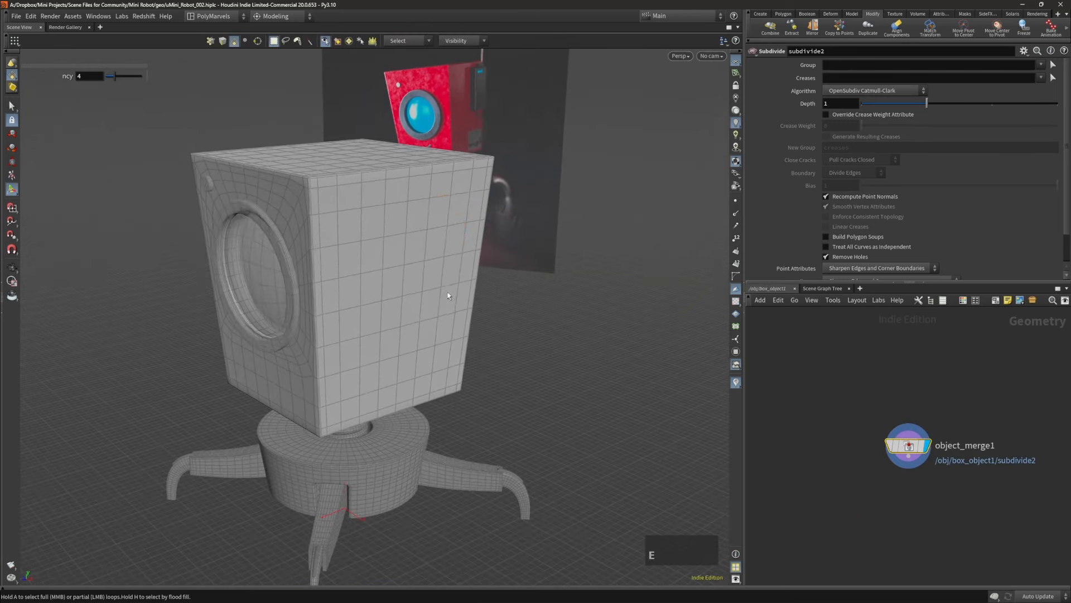
Step: Extrude the extracted side panel about 0.0276 with Output Back enabled
right_click_drag(447, 292, 434, 233, "alt")
key("e")
left_click_drag(434, 233, 529, 275, "alt")
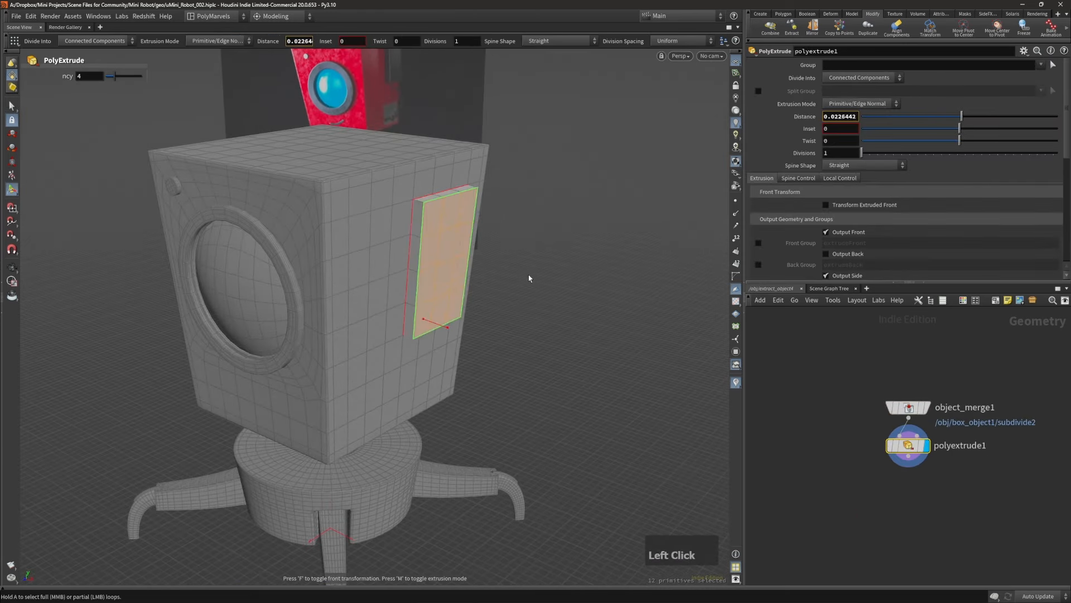
right_click_drag(474, 257, 486, 235, "alt")
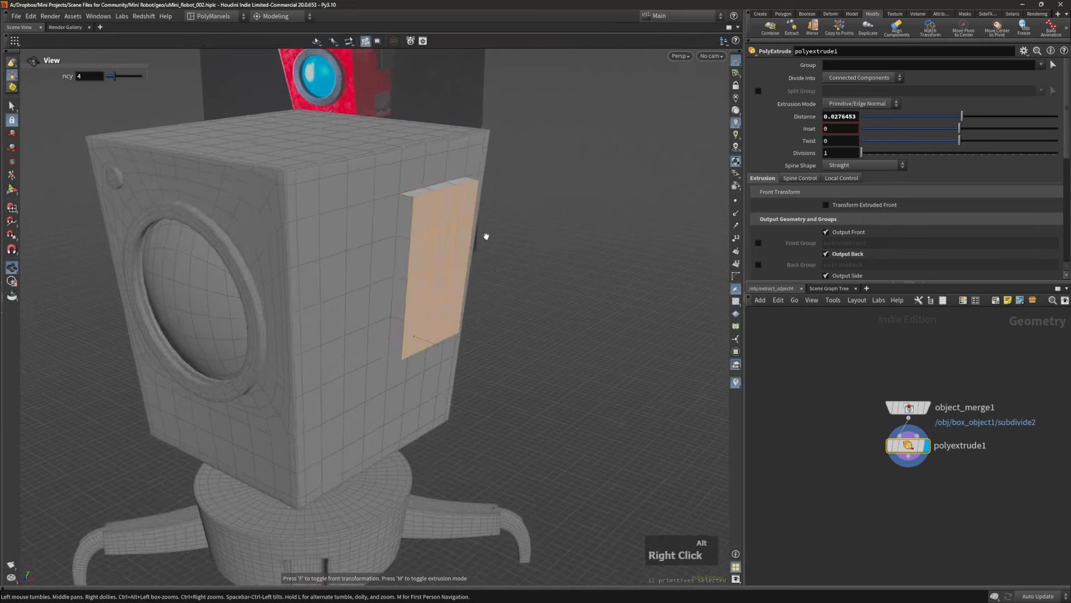
Step: Move the whole extruded side panel about 0.046 up and slightly sideways near the head's upper rear corner
left_click_drag(485, 235, 370, 262, "alt")
key("s")
double_click(447, 246)
key("t")
left_click(523, 328)
key("Tab")
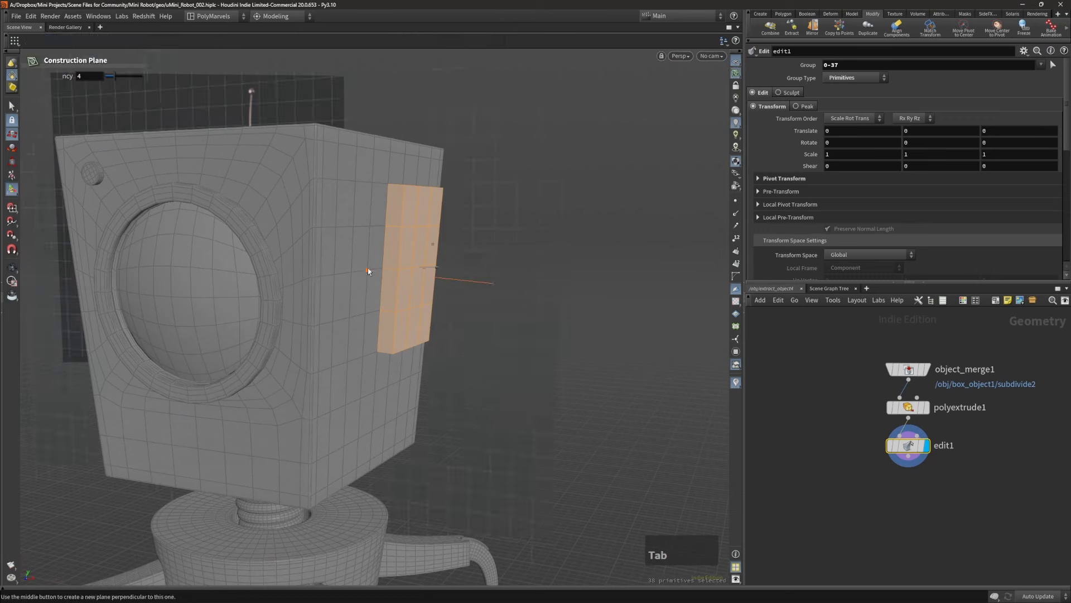
left_click_drag(447, 246, 384, 287, "alt")
key("Tab")
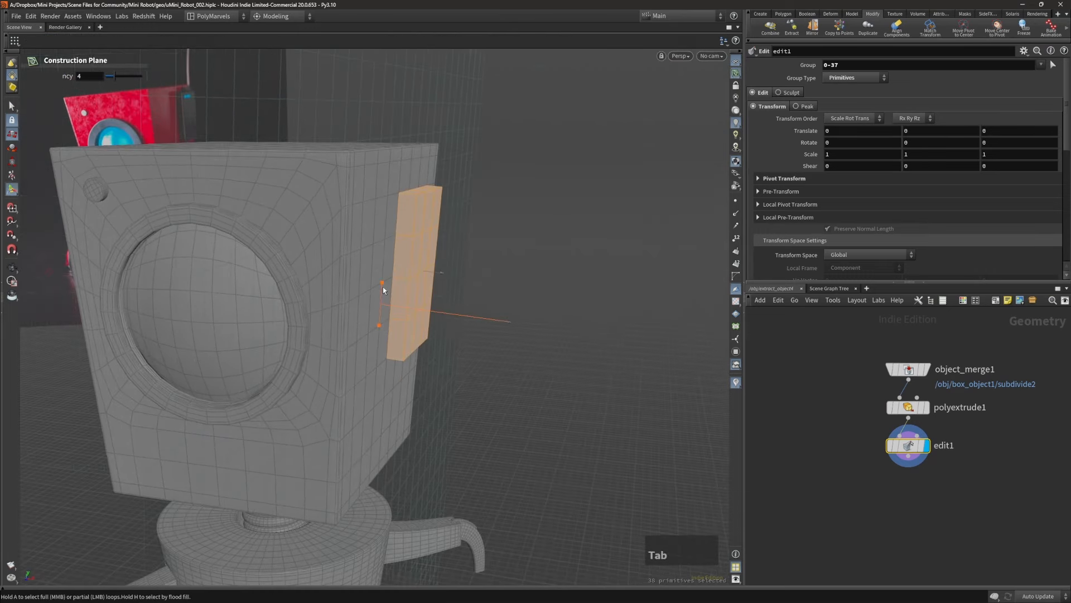
key("Tab")
left_click_drag(486, 318, 530, 273, "alt")
middle_click_drag(531, 273, 535, 243)
left_click_drag(396, 245, 328, 259, "alt")
middle_click_drag(328, 258, 338, 262)
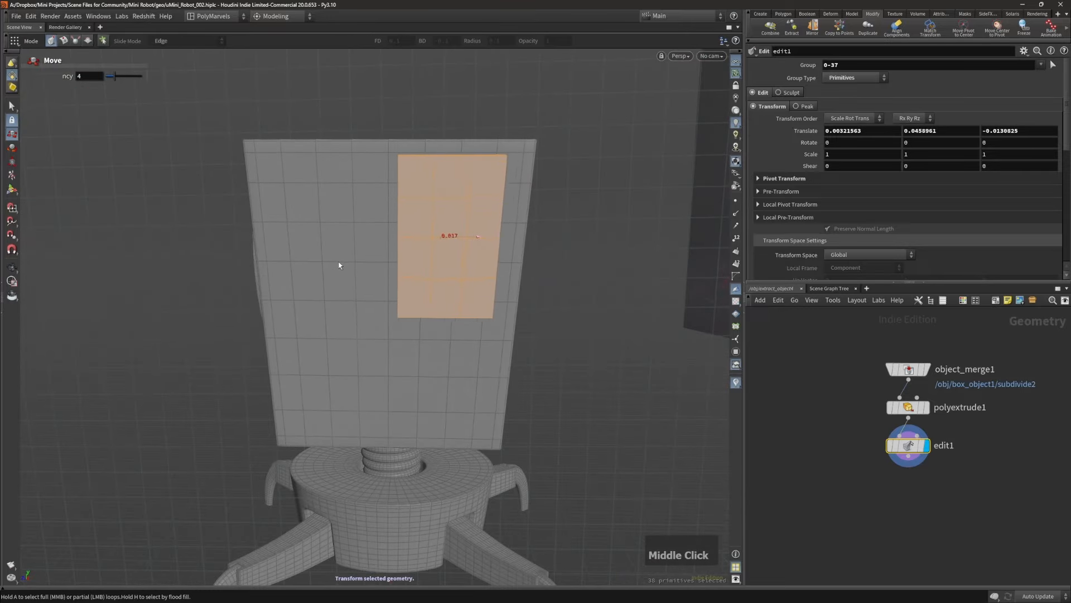
Step: Scale the side panel down to about 0.93 in height and about 0.90 in width
left_click_drag(347, 225, 420, 267, "alt")
key("e")
middle_click_drag(550, 246, 540, 247)
middle_click_drag(555, 198, 556, 200)
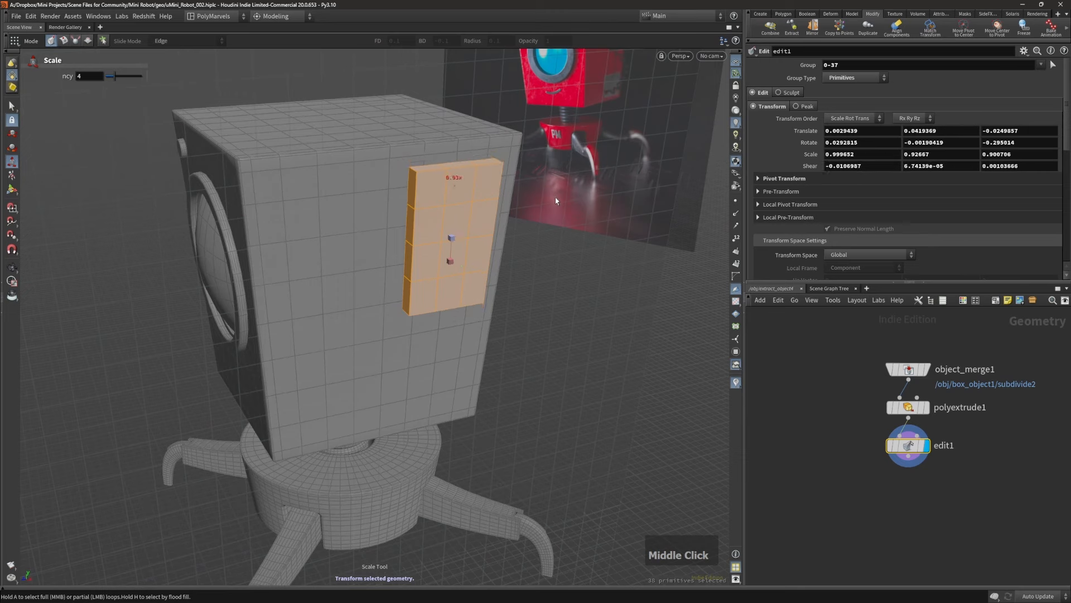
left_click_drag(556, 201, 571, 231, "alt")
left_click_drag(547, 218, 497, 254, "alt")
key("Escape")
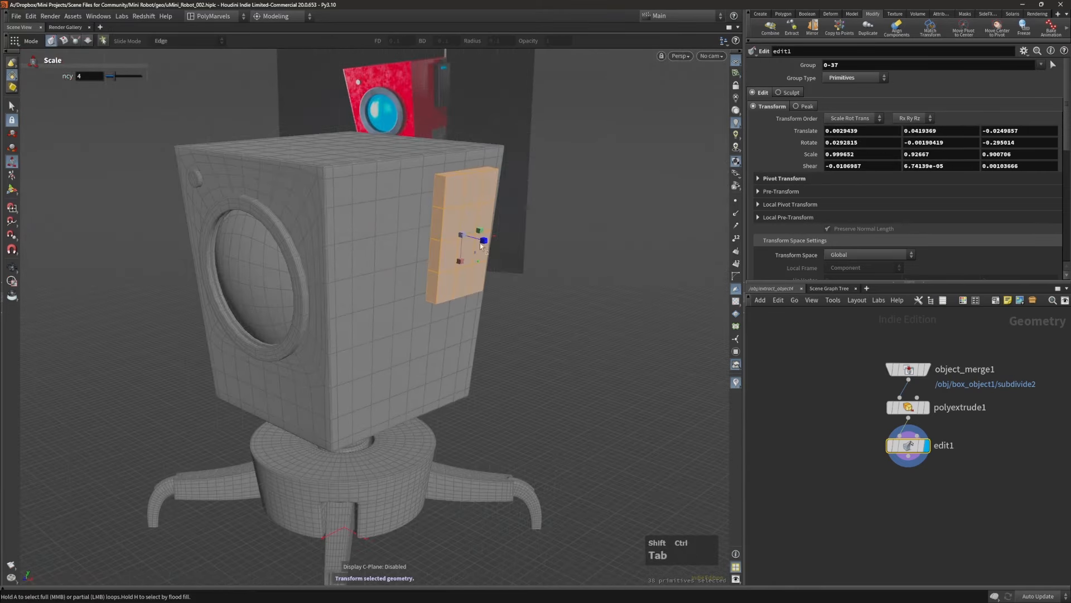
Step: Leave the panel object and open the geometry of the robot's head for editing
right_click_drag(497, 253, 485, 263)
left_click_drag(474, 246, 410, 240, "alt")
middle_click_drag(410, 240, 502, 246, "alt")
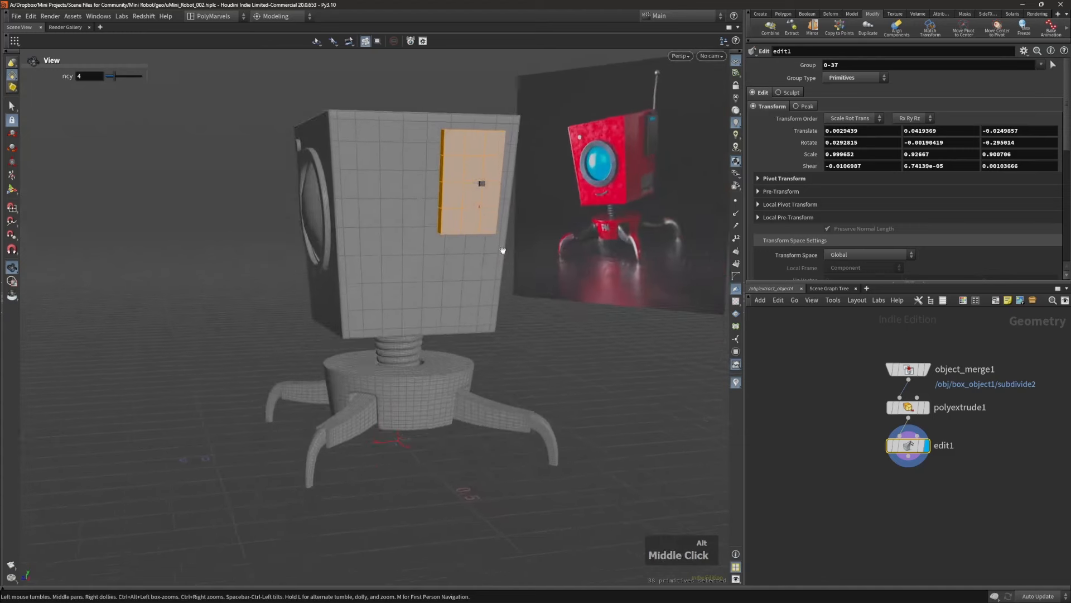
right_click_drag(468, 271, 411, 311)
key("s")
left_click(581, 295)
double_click(405, 314)
left_click_drag(411, 314, 416, 310, "alt")
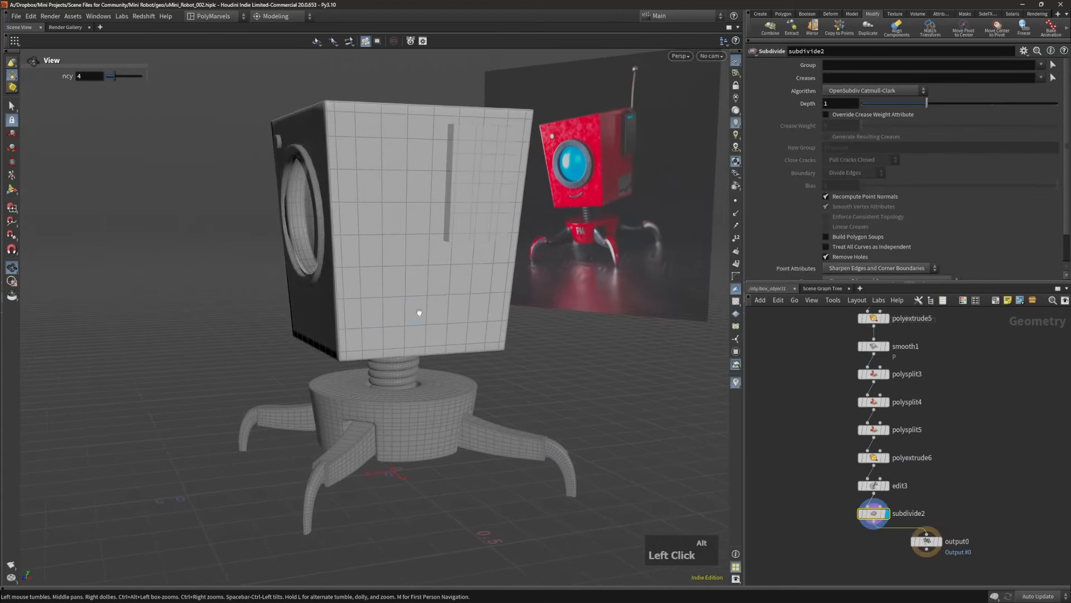
Step: Extract a block of faces four wide and two high near the lower rear of the head's side as a new object
left_click(416, 310)
left_click(477, 306, "shift")
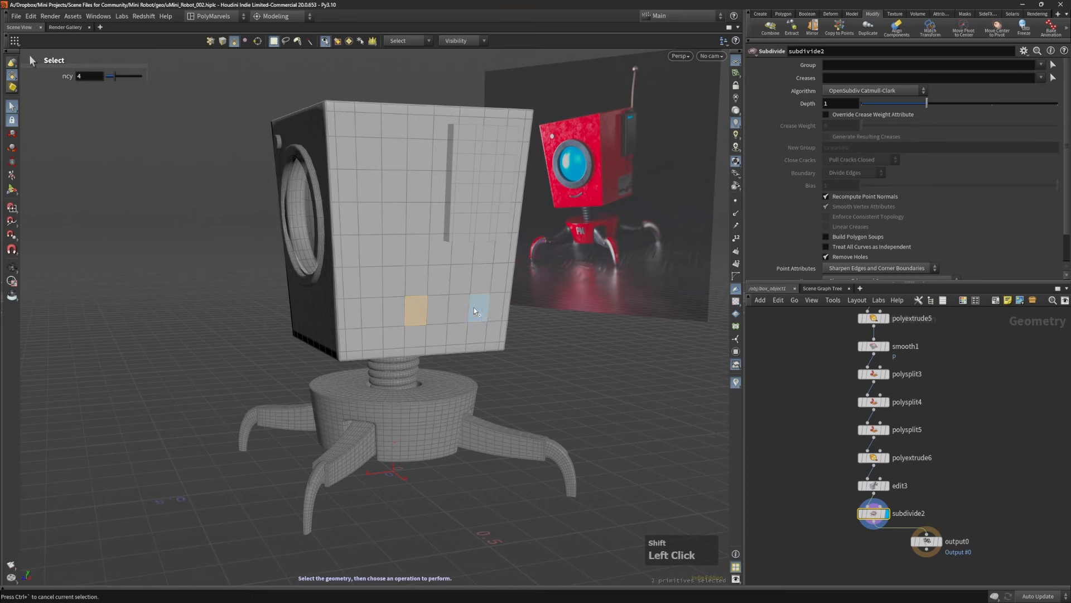
left_click(459, 308, "shift")
left_click(437, 309, "shift")
left_click(421, 337, "shift")
left_click(438, 335, "shift")
left_click(457, 334, "shift")
left_click(476, 333, "shift")
left_click_drag(475, 333, 454, 318, "alt")
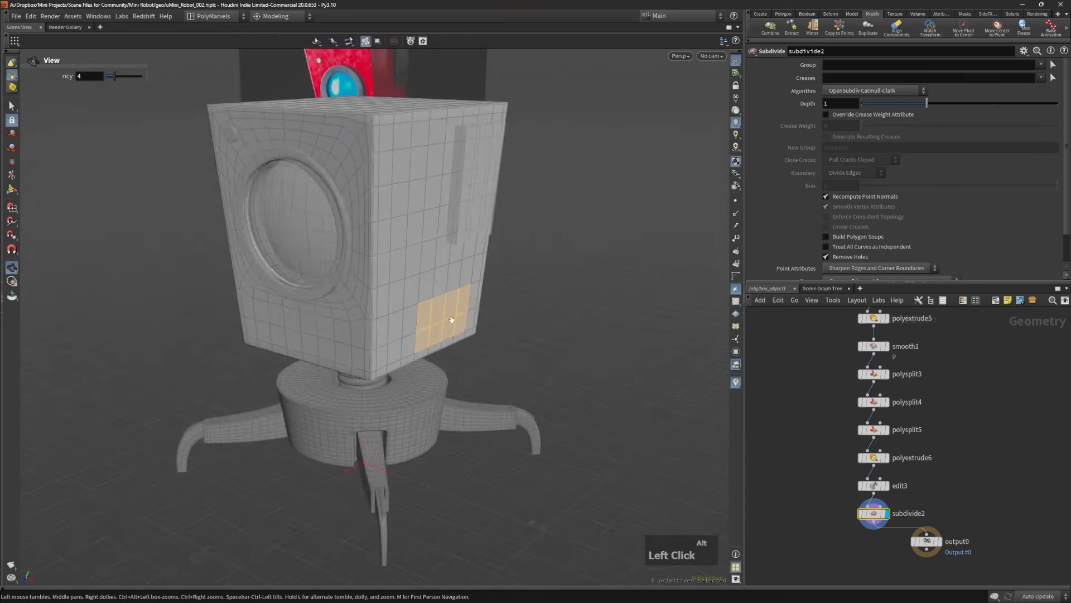
right_click_drag(454, 318, 514, 292, "alt")
key("shift+e")
left_click_drag(433, 320, 452, 329, "alt")
right_click_drag(463, 324, 589, 266, "alt")
Step: Try to extrude the extracted lower patch outward from the head's side
key("e")
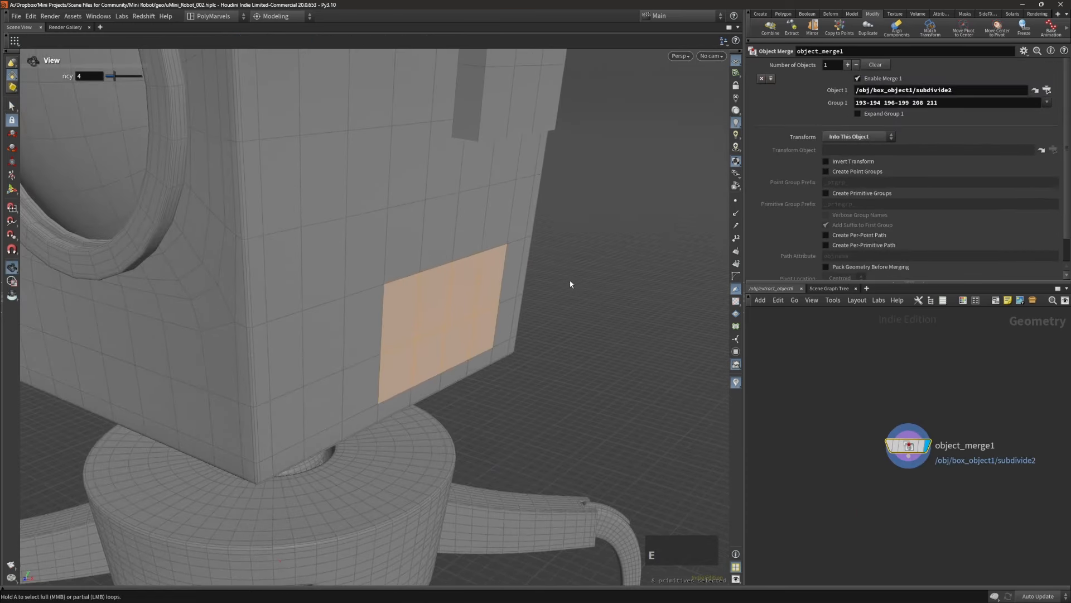
left_click_drag(571, 282, 571, 289)
key("ctrl+z")
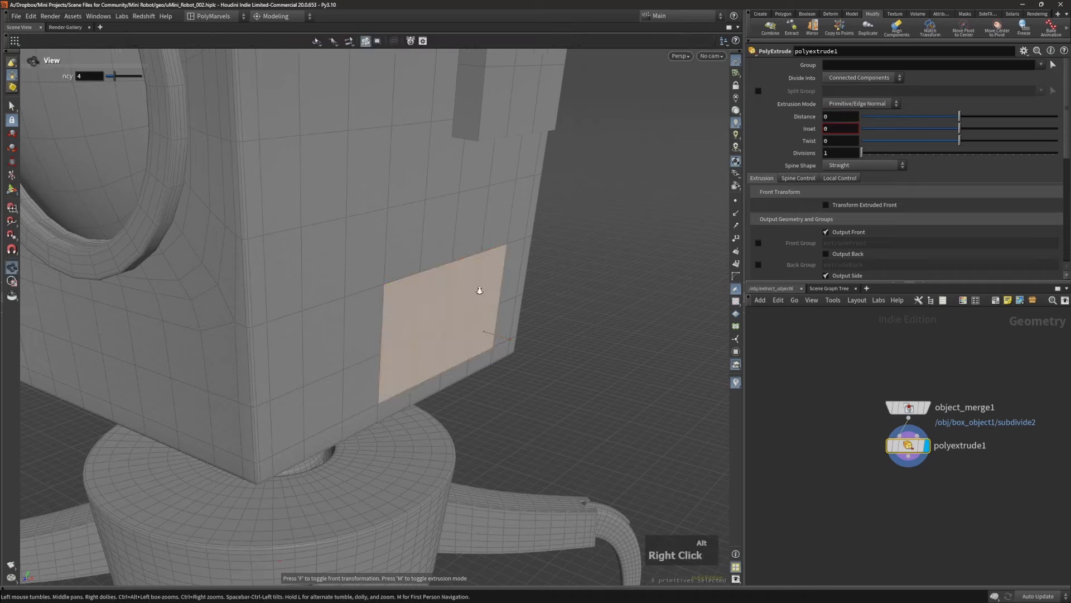
Step: Try to inset the single lower front corner face of the patch by 0.01
right_click_drag(478, 288, 482, 290, "alt")
left_click_drag(482, 290, 367, 310, "alt")
key("4")
left_click(367, 311)
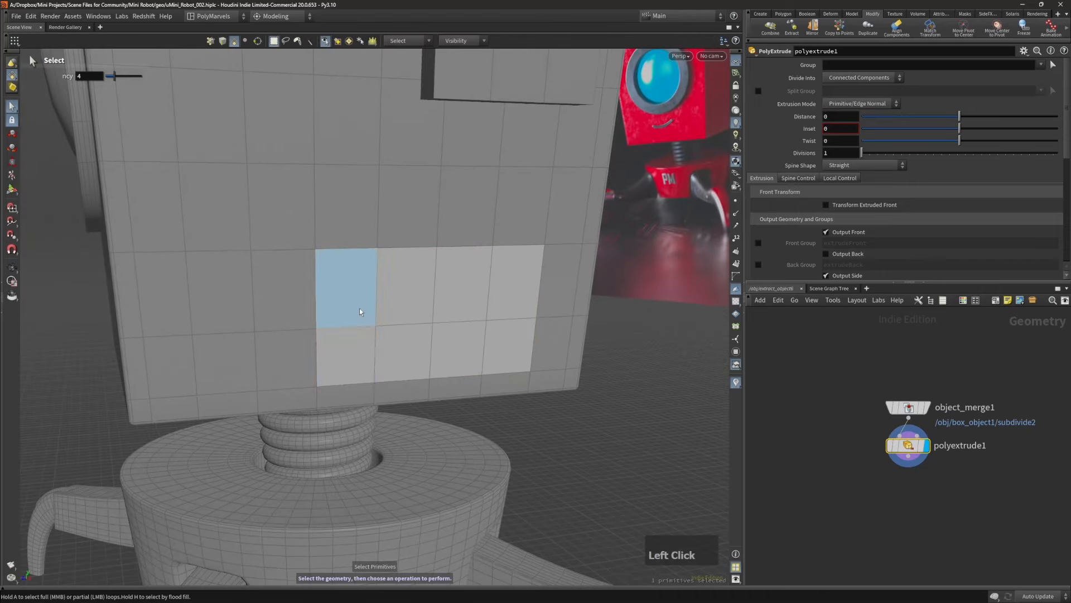
left_click(368, 338, "shift")
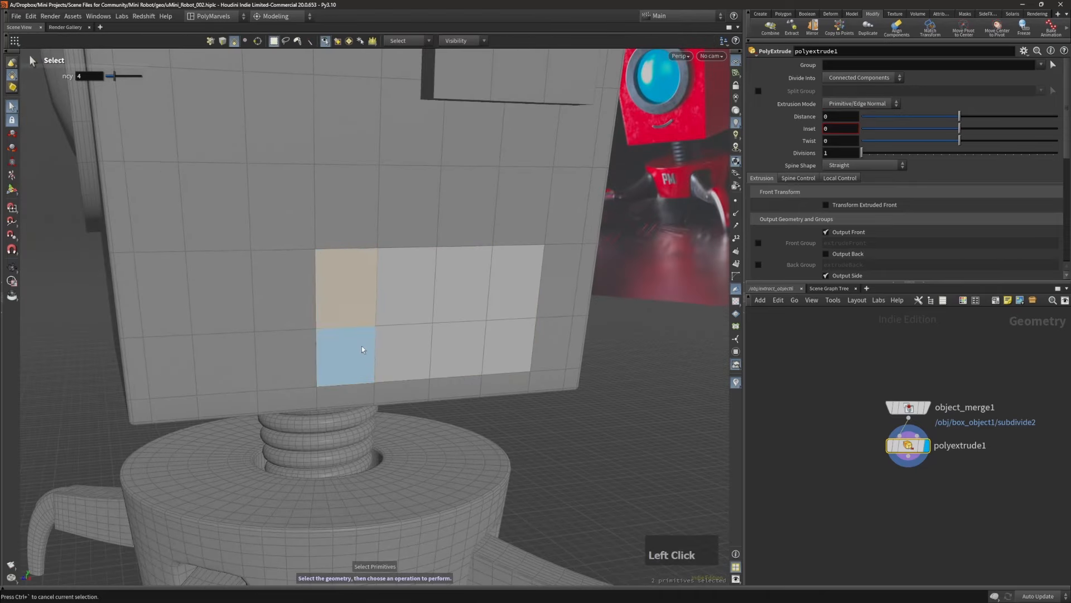
left_click(362, 350)
left_click_drag(411, 301, 427, 300, "alt")
key("e")
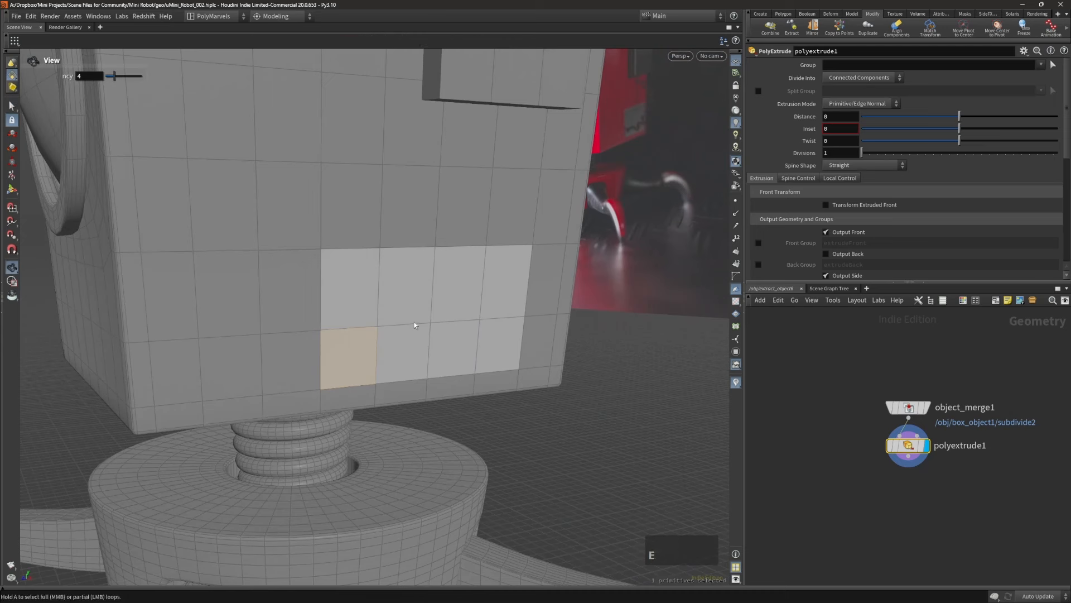
scroll(414, 326, "up", 1, "shift")
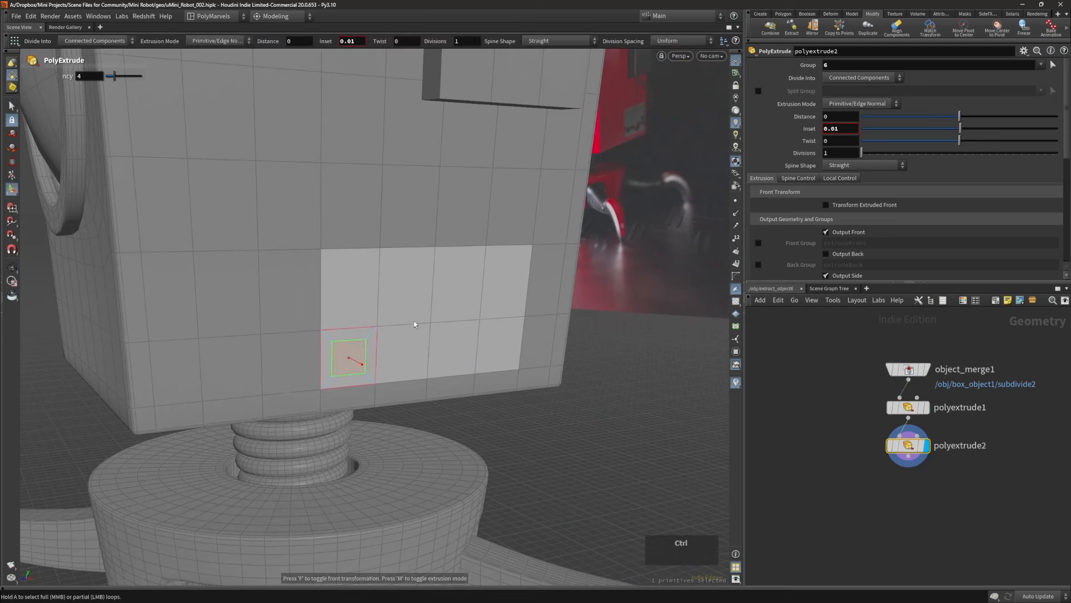
key("ctrl+z")
key("ctrl+z")
Step: Subdivide the whole lower patch with a depth of 1
left_click(407, 285)
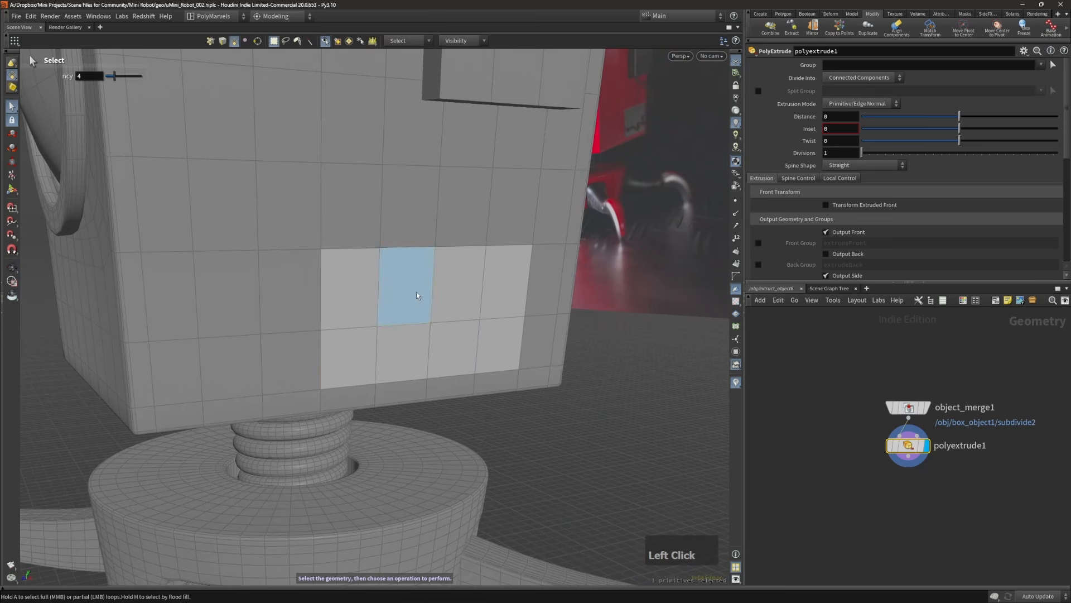
double_click(376, 286)
key("alt+s")
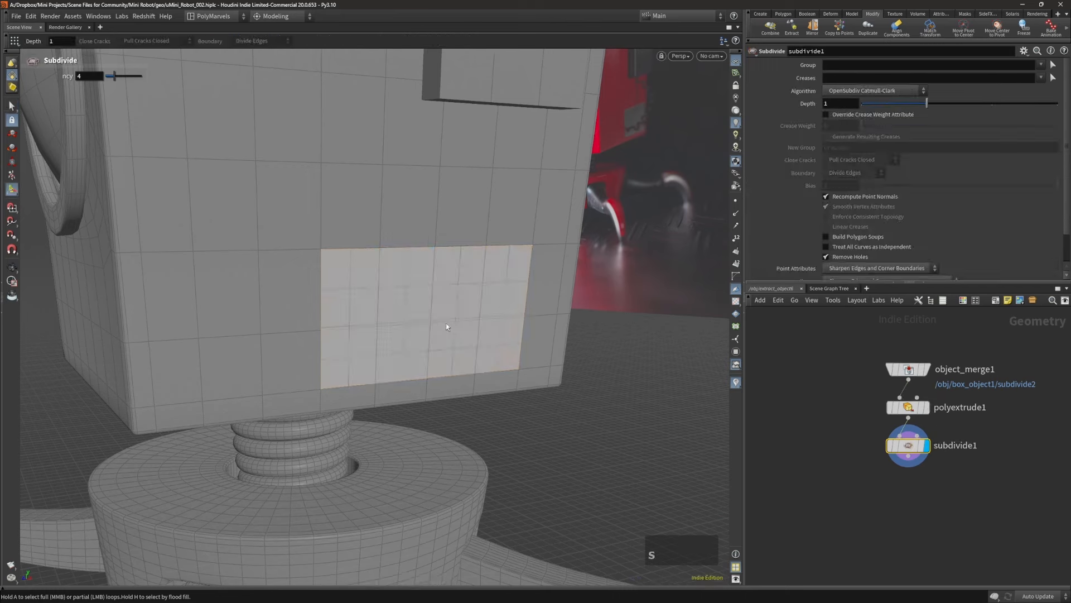
Step: Inset a two-by-two block of faces near the front end of the subdivided patch by 0.02
left_click_drag(447, 324, 404, 302, "alt")
key("4")
left_click(357, 335)
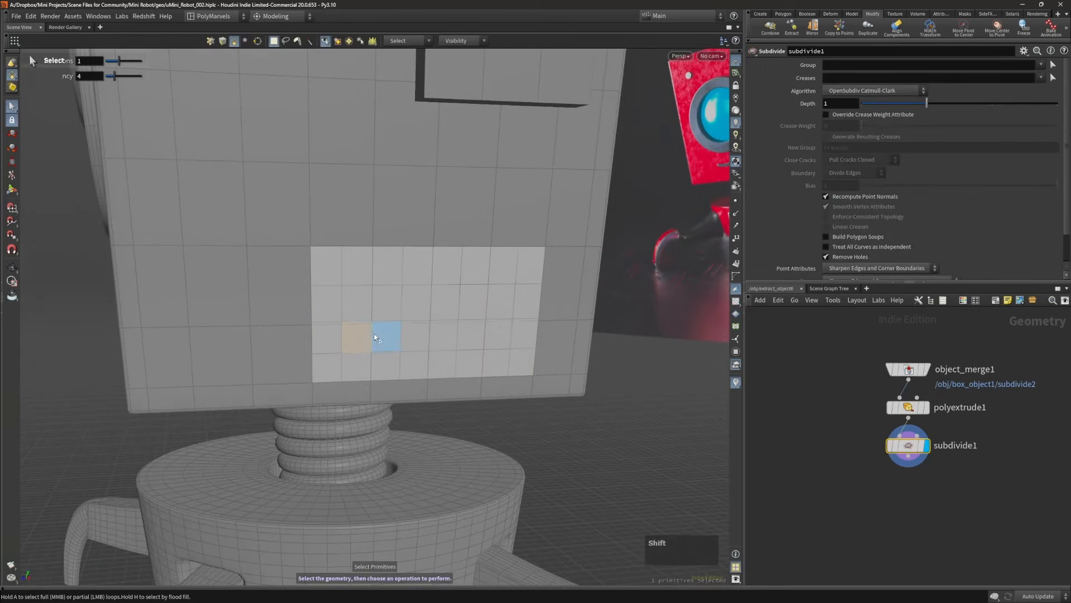
left_click(361, 306, "shift")
right_click_drag(376, 306, 410, 310, "alt")
left_click_drag(410, 310, 448, 312, "alt")
key("e")
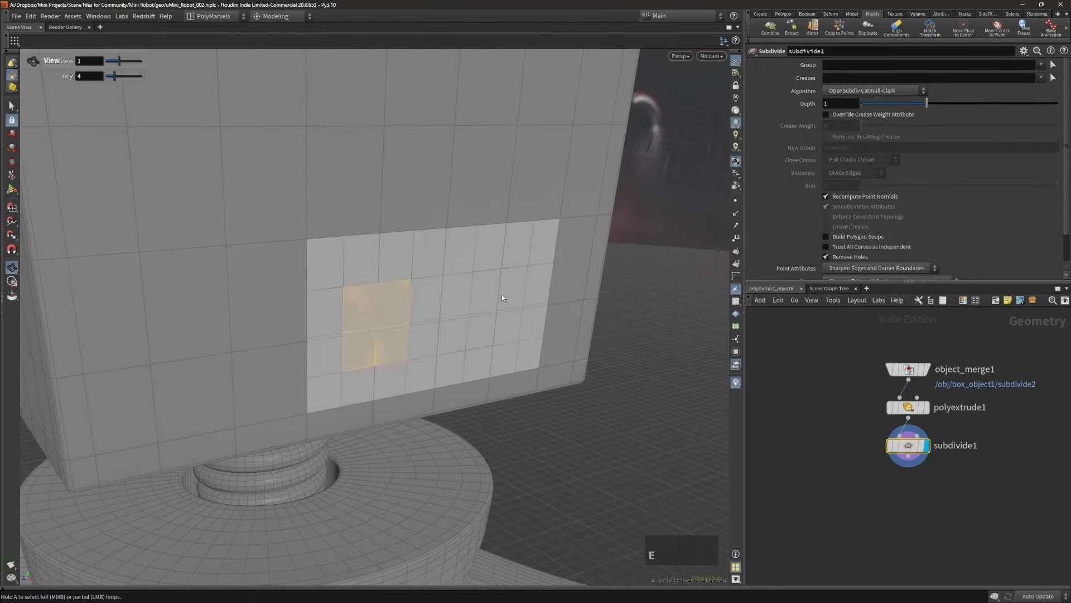
scroll(495, 291, "up", 1, "shift")
scroll(495, 293, "up", 1, "shift")
Step: Try to convert the edges of the inset faces into curves with Curve from Edges
key("c")
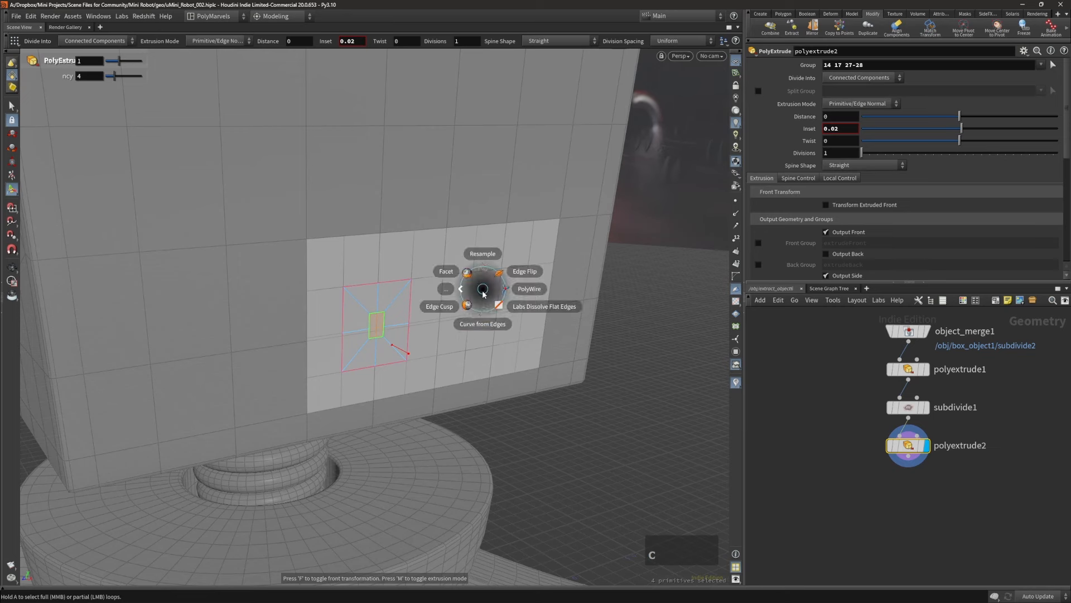
left_click(456, 314)
left_click_drag(454, 310, 408, 297, "alt")
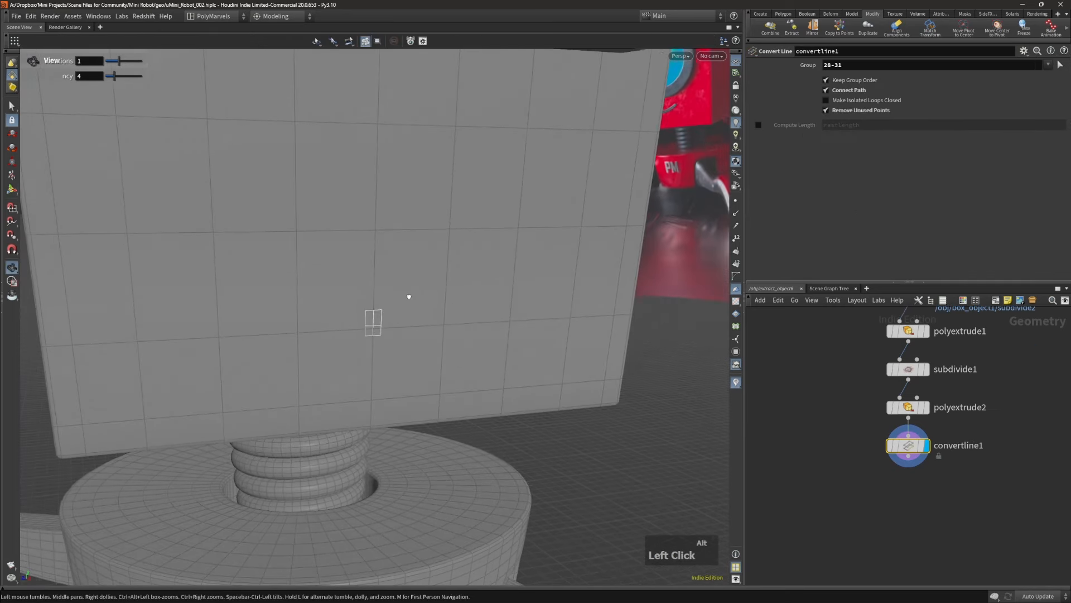
key("ctrl+z")
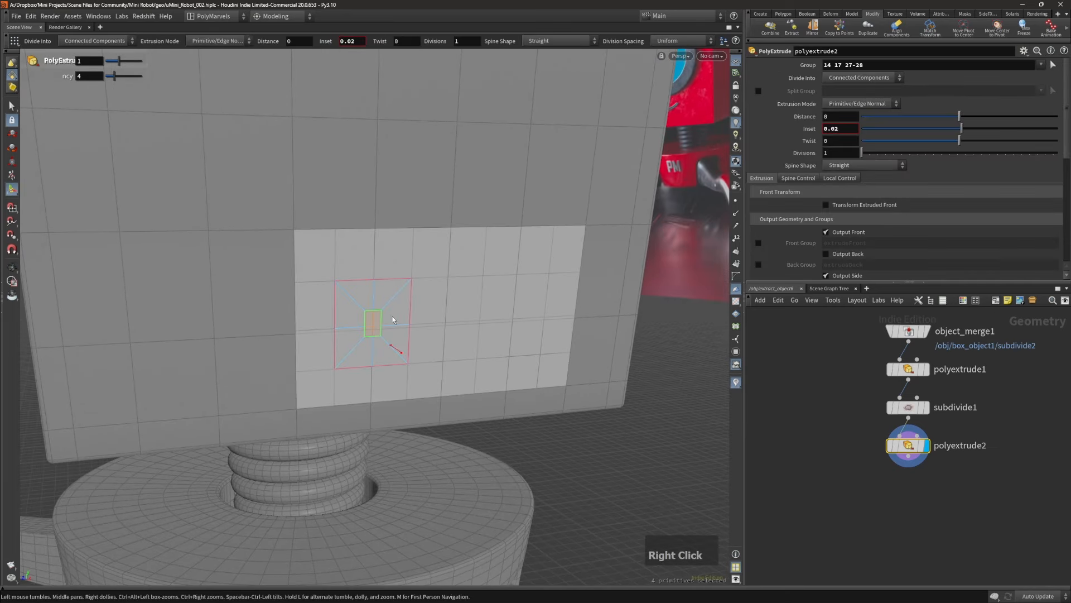
Step: Round the boundary of the inset faces into a circle with Circle from Edges
key("c")
left_click(392, 317)
left_click(377, 313)
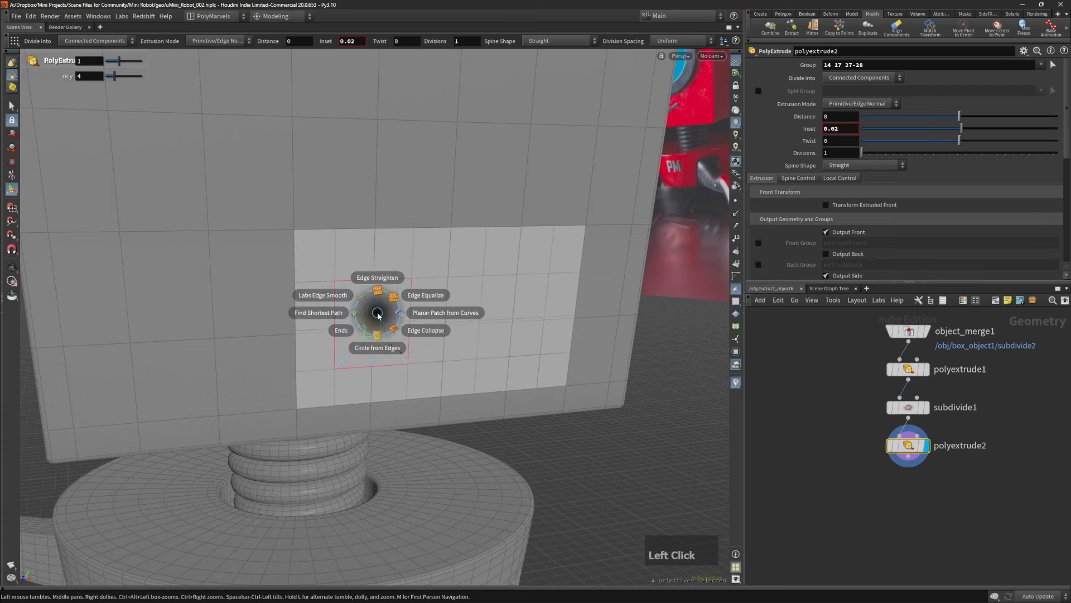
left_click(386, 333)
Step: Delete the four faces inside the circle to open a round hole in the patch
left_click_drag(411, 314, 402, 313, "alt")
right_click_drag(402, 313, 477, 284, "alt")
left_click_drag(477, 284, 355, 321, "alt")
key("4")
left_click(365, 321, "shift")
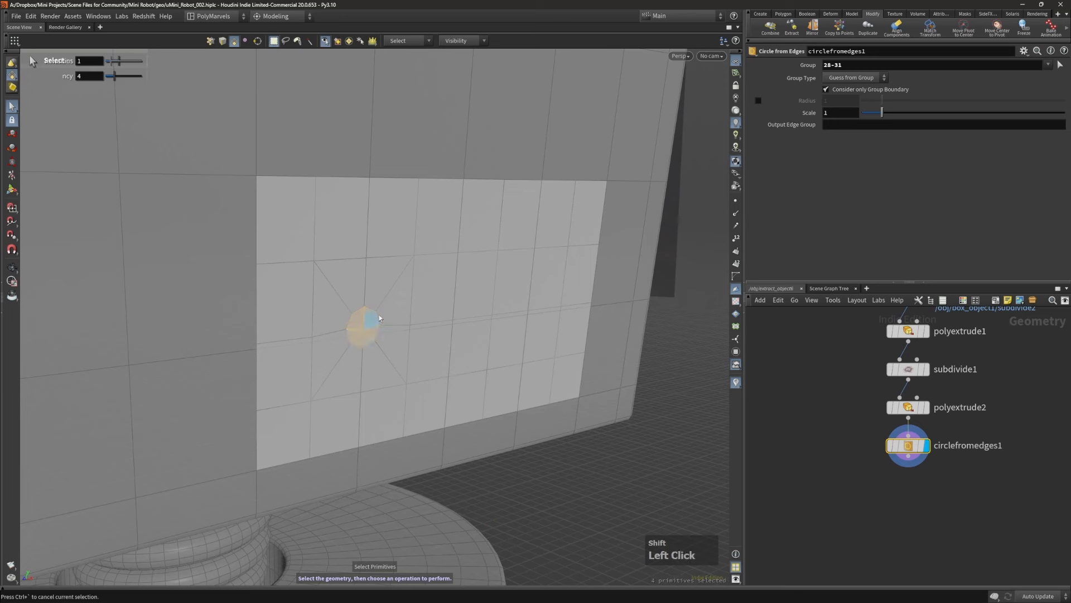
key("Delete")
right_click_drag(376, 283, 378, 290, "alt")
left_click_drag(378, 289, 338, 288, "alt")
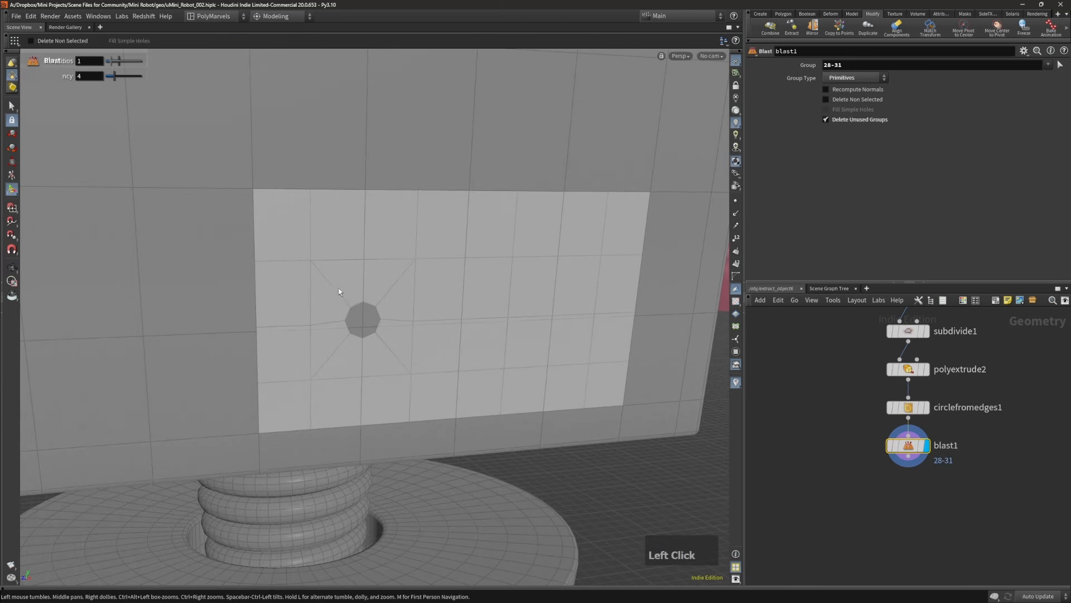
Step: Enlarge the round hole by setting the Circle from Edges scale to 1.42
key("Up")
middle_click_drag(837, 112, 876, 164)
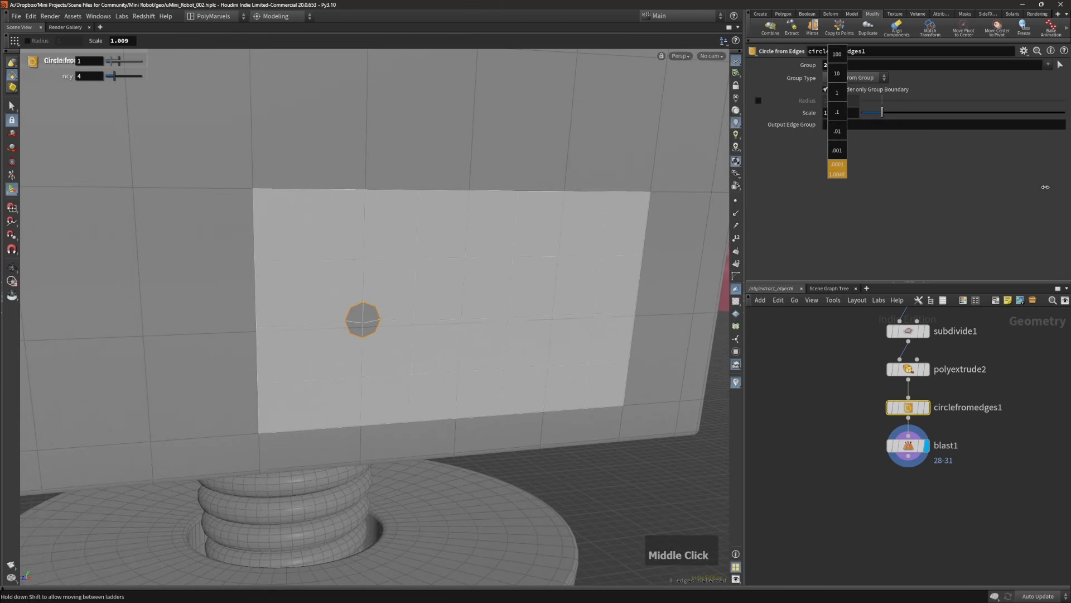
middle_click_drag(1045, 187, 1045, 187)
left_click_drag(883, 118, 903, 120)
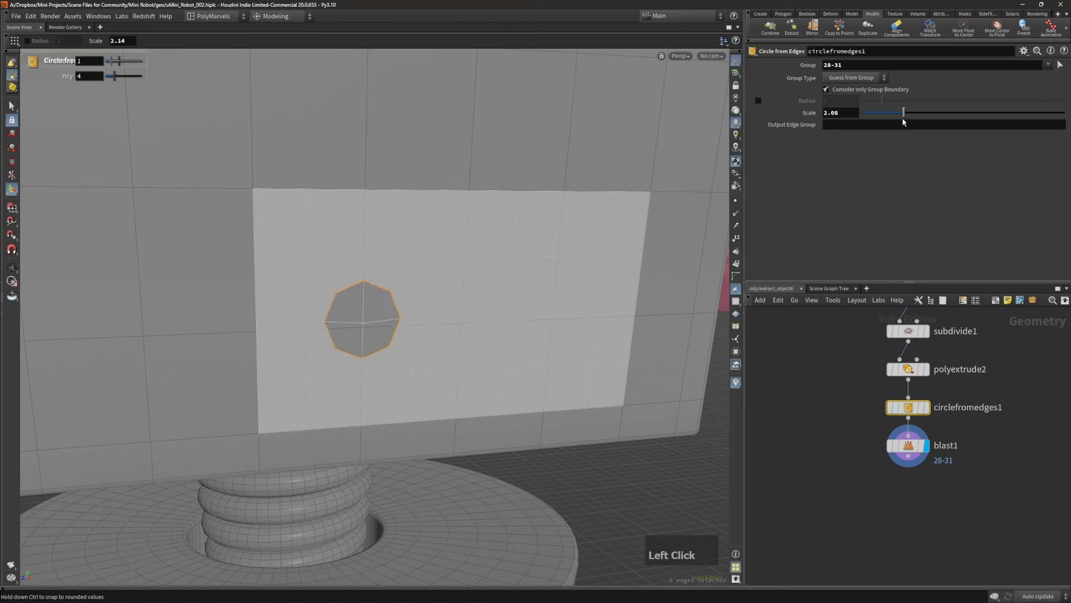
right_click_drag(479, 233, 486, 237)
left_click_drag(486, 237, 344, 274, "alt")
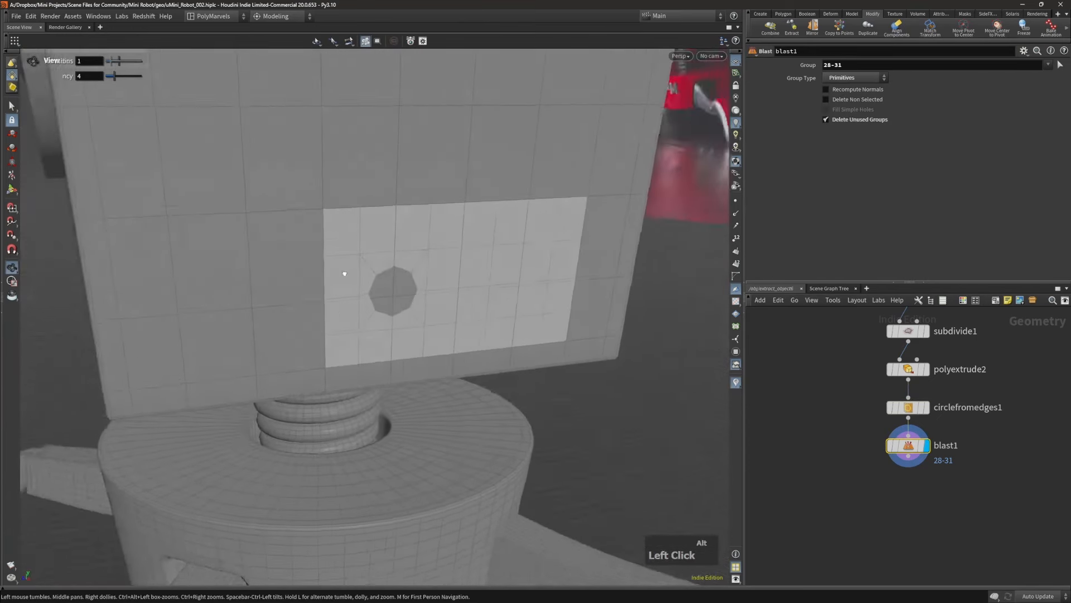
right_click_drag(344, 274, 454, 232)
key("Up")
left_click_drag(904, 118, 891, 117)
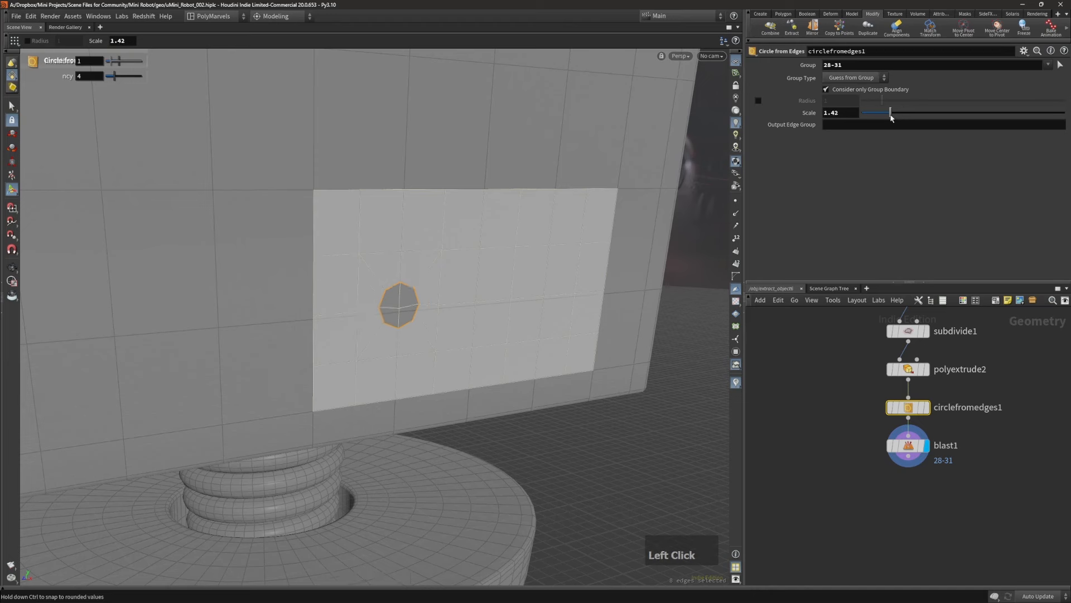
key("Down")
Step: Extrude the holed patch about 0.0063 with 4 divisions and Output Back enabled
right_click_drag(470, 215, 433, 242)
left_click_drag(433, 241, 482, 248, "alt")
key("s")
key("ctrl+e")
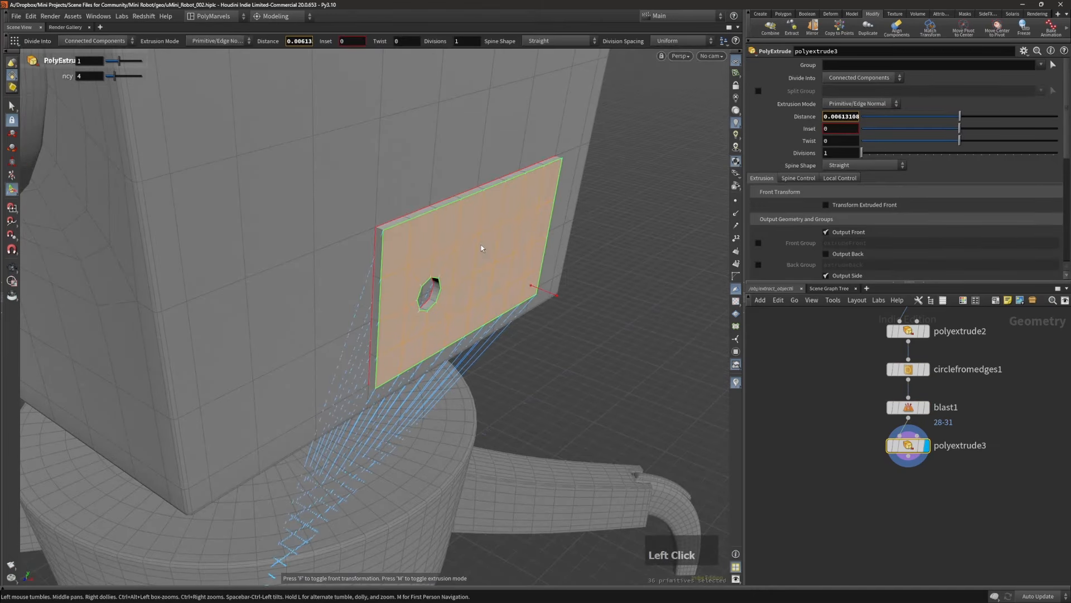
left_click_drag(862, 152, 874, 152)
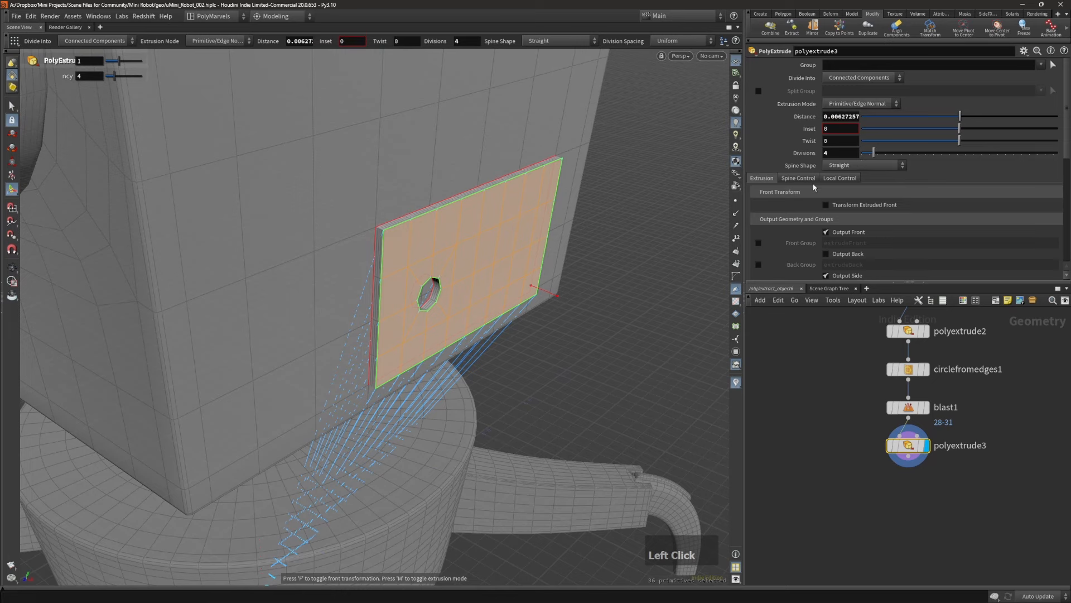
left_click(837, 256)
key("Escape")
left_click_drag(480, 251, 502, 239)
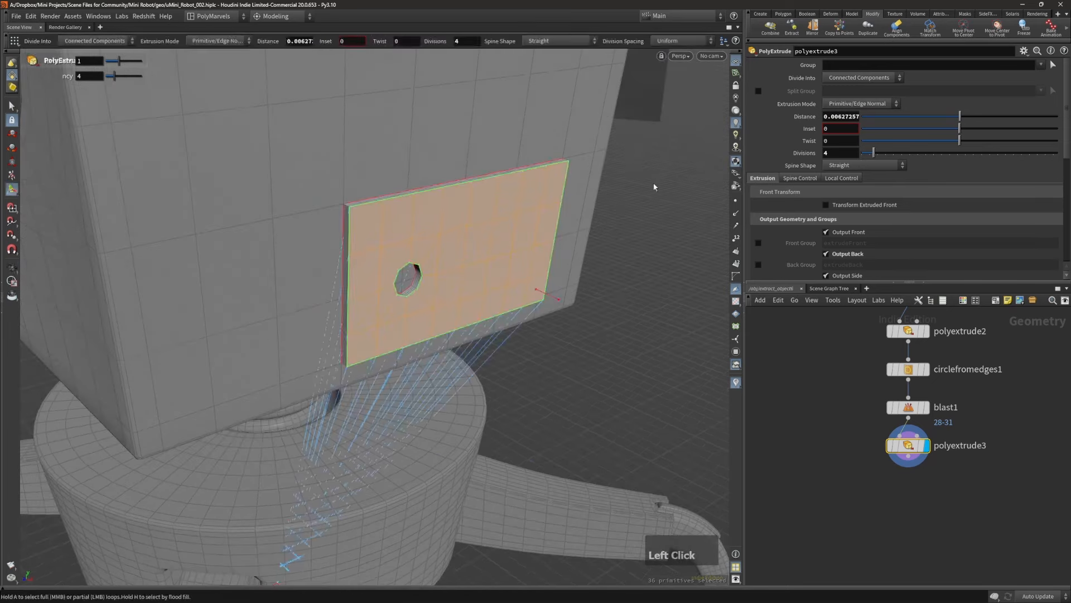
Step: Subdivide the extruded lower plate with a depth of 1 and compare it with the reference image
right_click_drag(502, 239, 467, 211, "alt")
left_click_drag(468, 211, 469, 185)
key("s")
key("alt+s")
right_click_drag(468, 185, 509, 179, "alt")
left_click_drag(510, 179, 541, 211, "alt")
right_click_drag(540, 211, 411, 223, "alt")
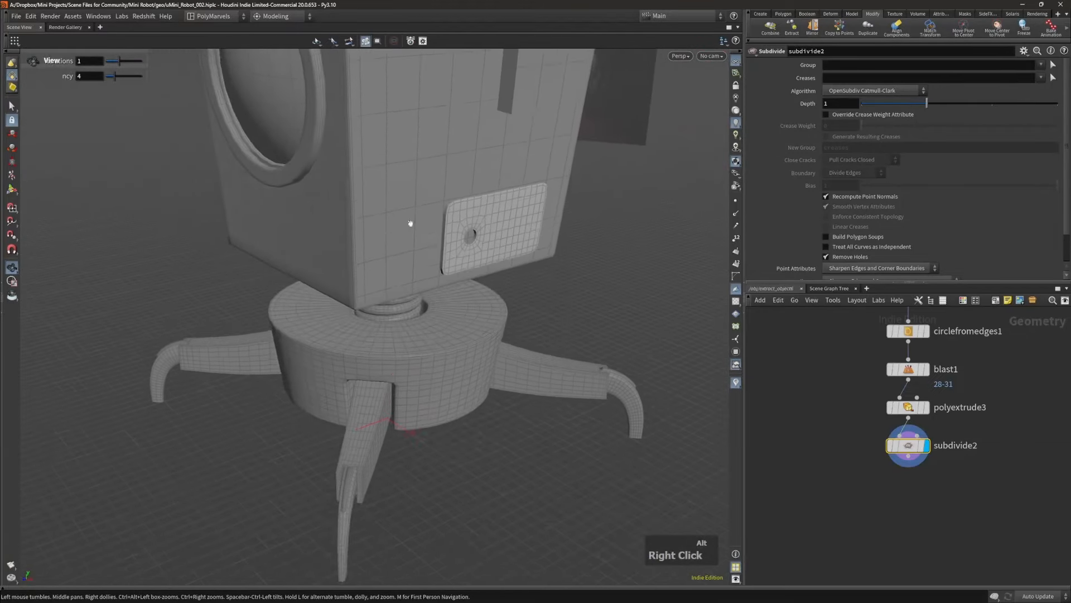
middle_click_drag(411, 223, 491, 268, "alt")
right_click_drag(491, 268, 409, 307, "alt")
middle_click_drag(409, 306, 510, 223, "alt")
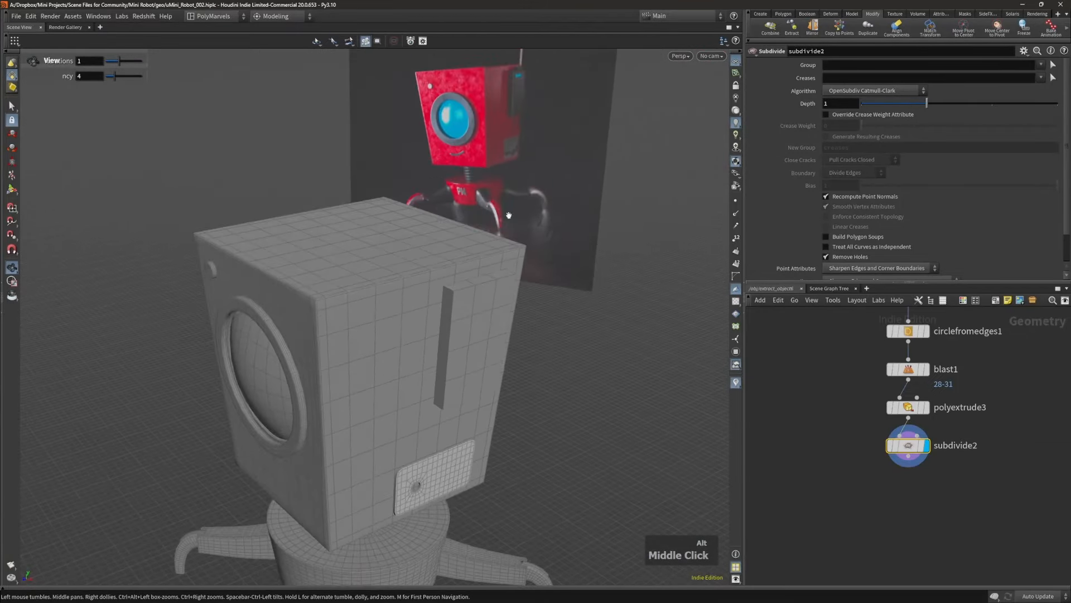
key("Return")
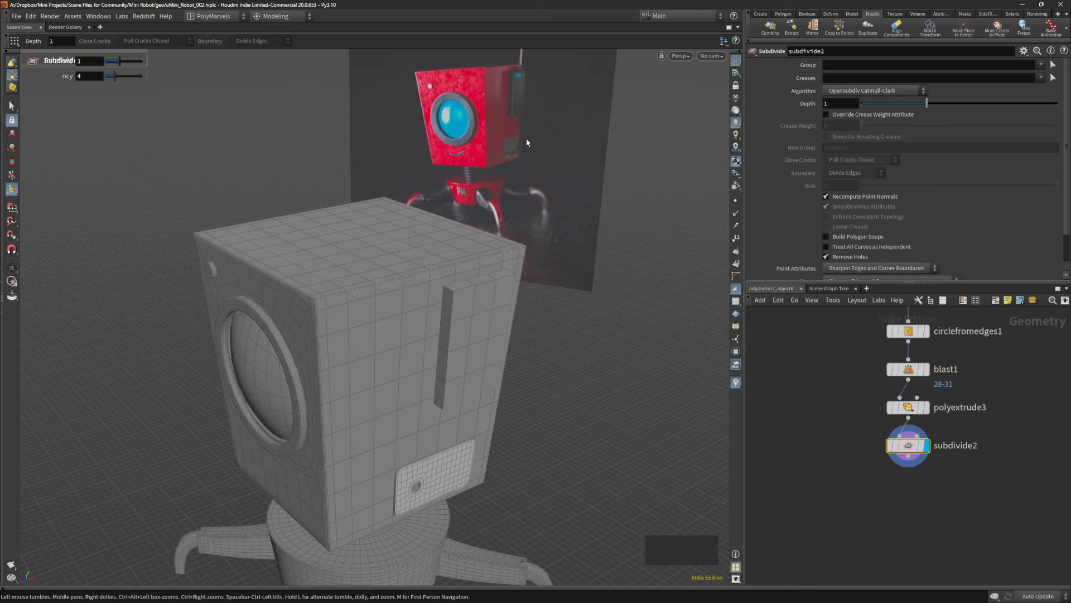
Step: Examine the lower plate on the head's side and the neck and base beneath it from several angles
right_click_drag(453, 206, 458, 316, "alt")
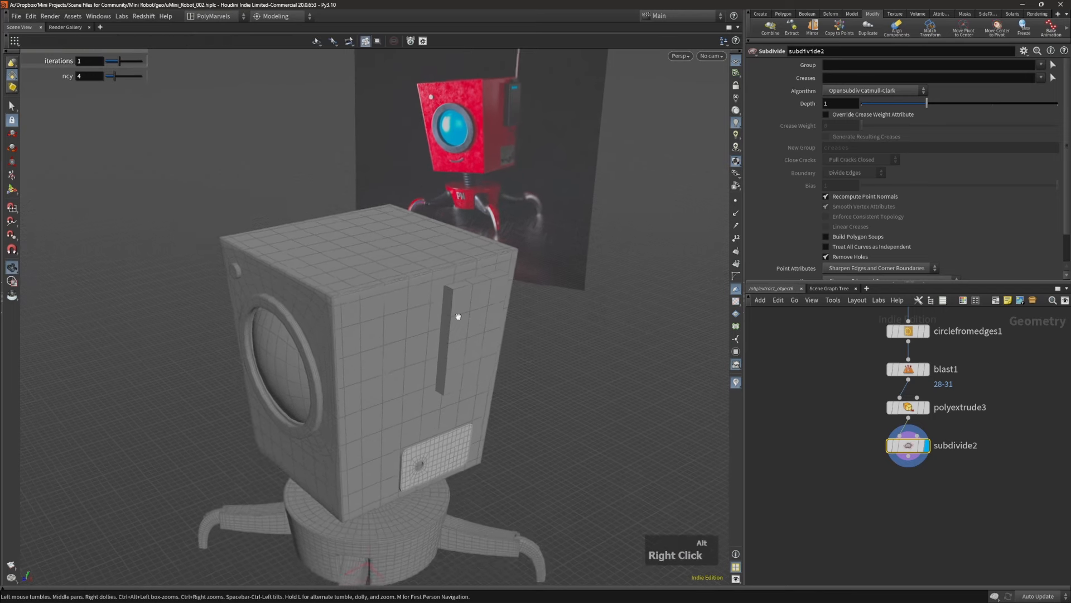
middle_click_drag(458, 316, 422, 243, "alt")
left_click_drag(422, 242, 427, 262, "alt")
right_click_drag(427, 262, 499, 254, "alt")
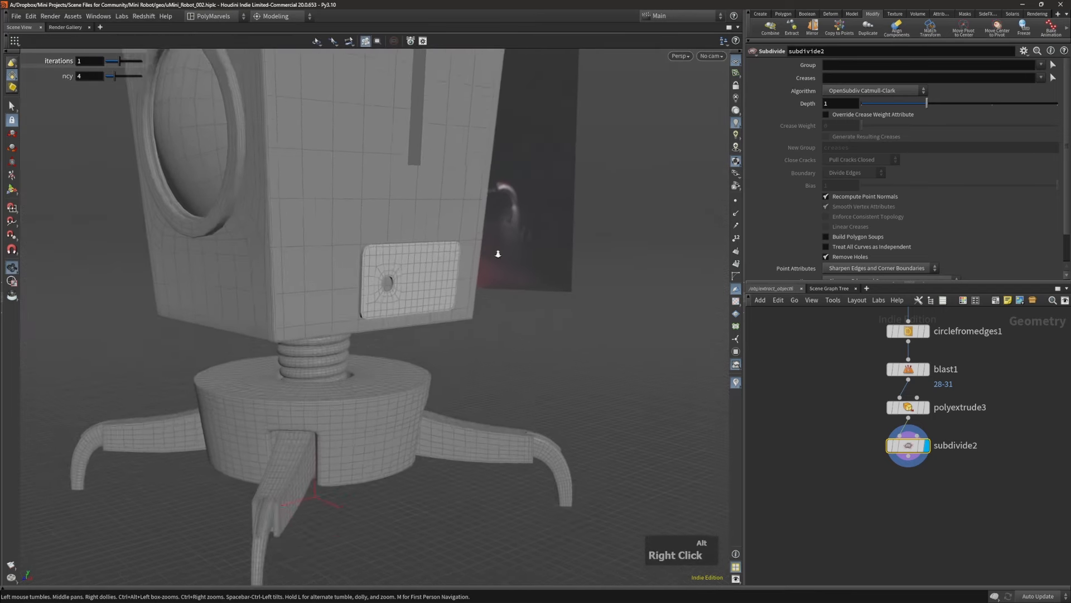
middle_click_drag(498, 253, 445, 249, "alt")
left_click_drag(445, 249, 428, 196, "alt")
key("c")
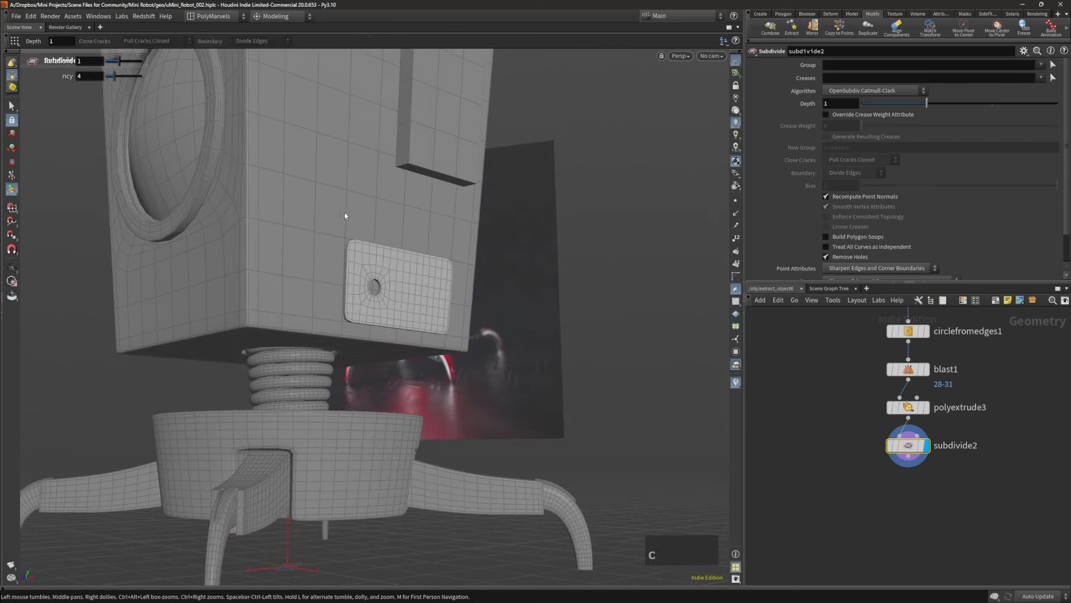
right_click_drag(344, 215, 385, 212, "alt")
Step: Return to object level and try to start a polygon curve on the head's side above the lower plate
key("v")
left_click(417, 197)
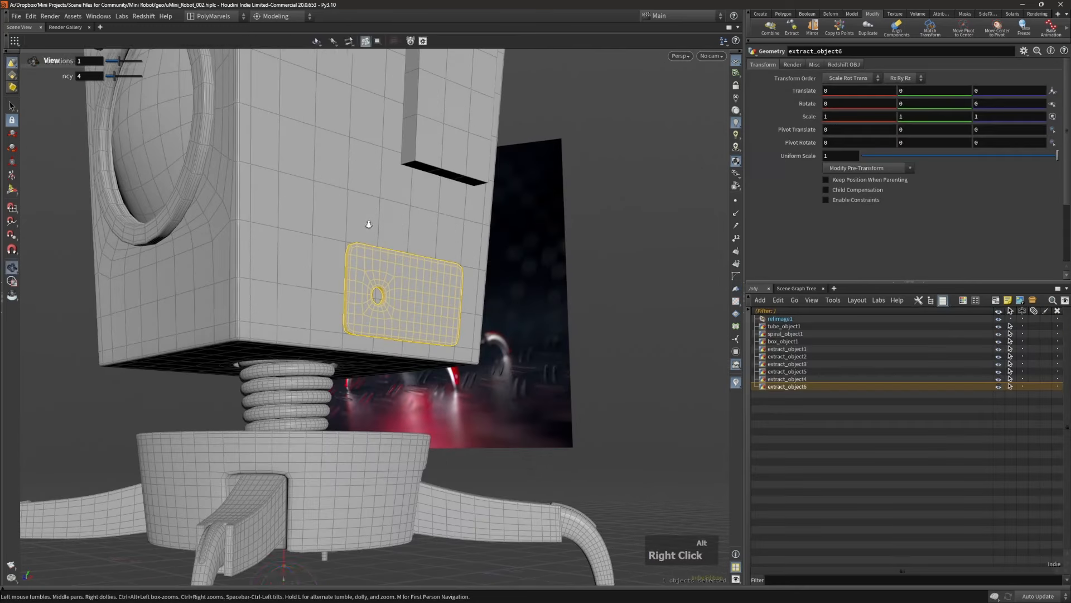
left_click(604, 221)
key("c")
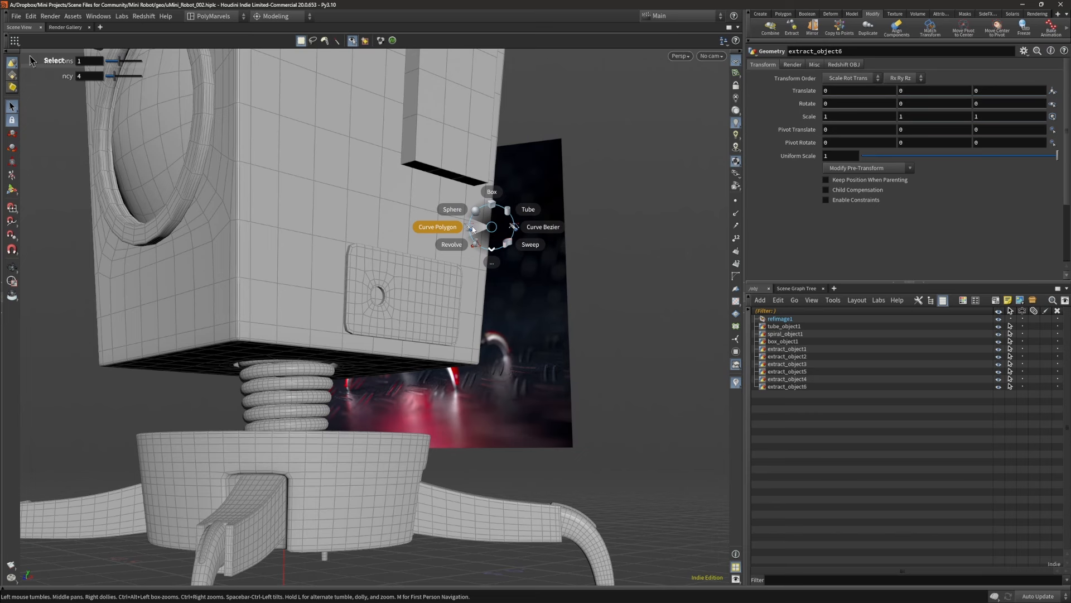
left_click(472, 229)
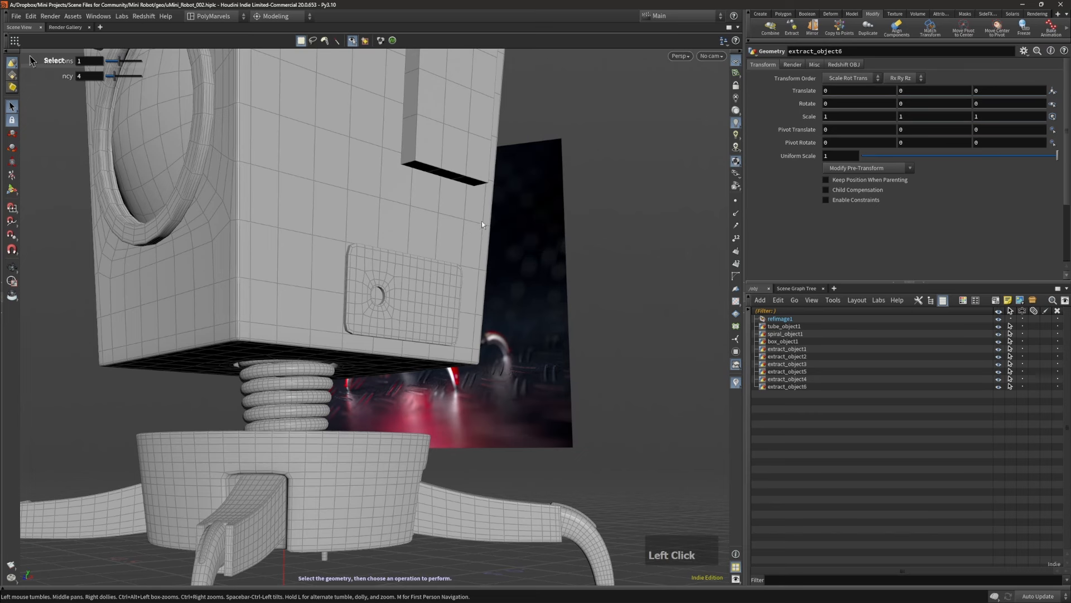
middle_click(444, 210, "alt")
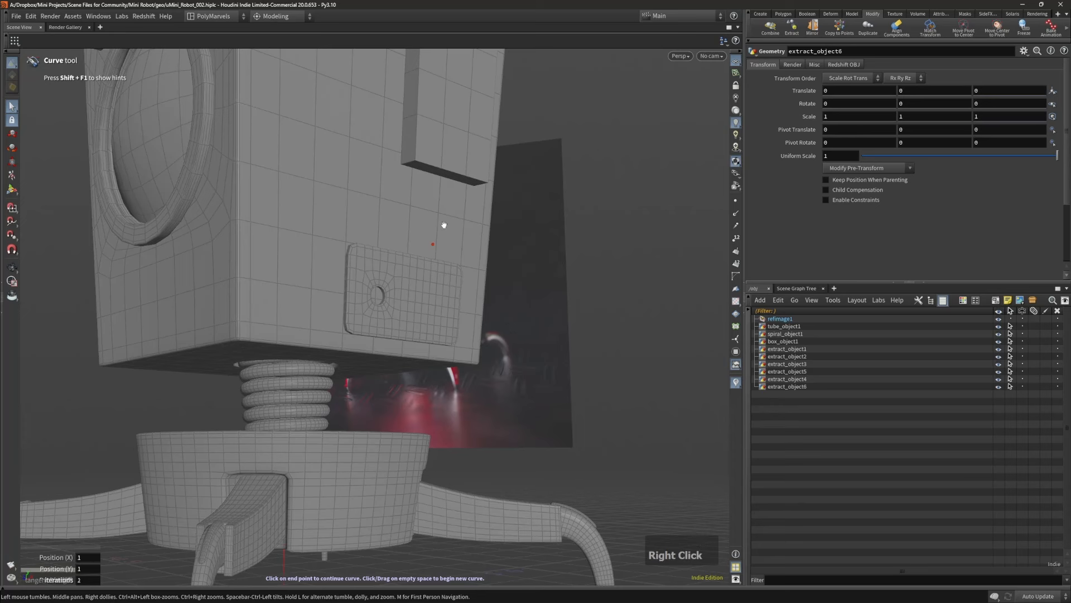
key("ctrl")
left_click(410, 237)
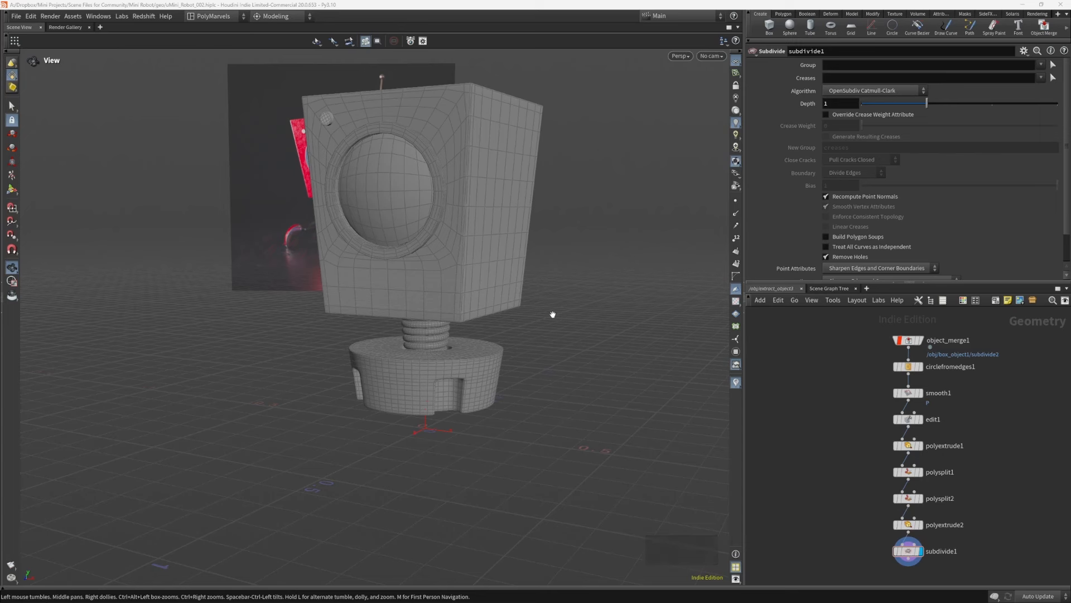
Step: Compare the head's plain side with the robot in the reference image and return to object level
left_click(537, 301)
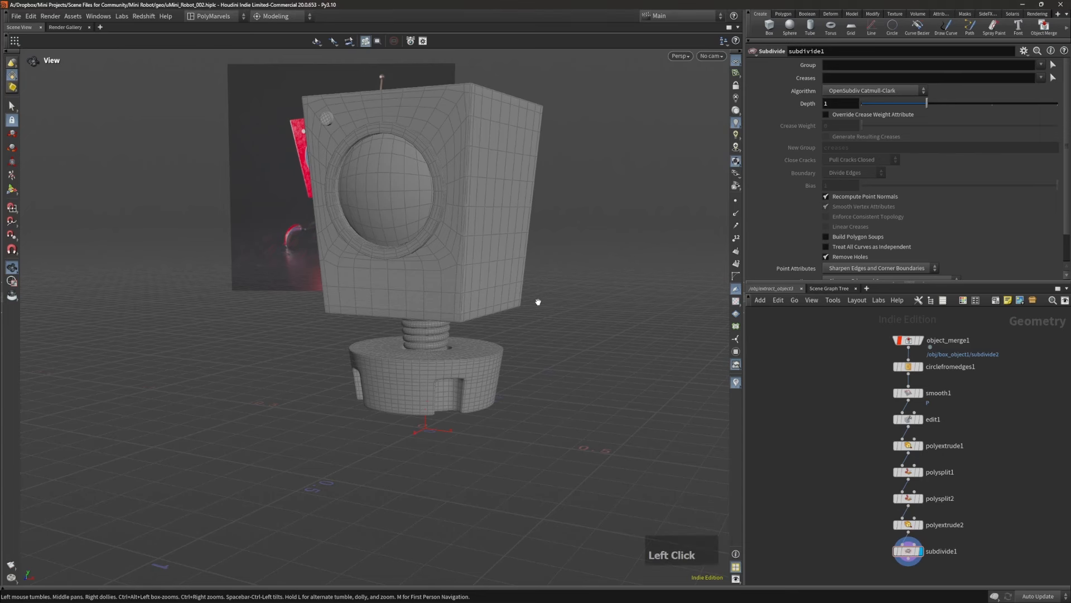
middle_click_drag(538, 301, 519, 340)
right_click_drag(479, 292, 433, 263)
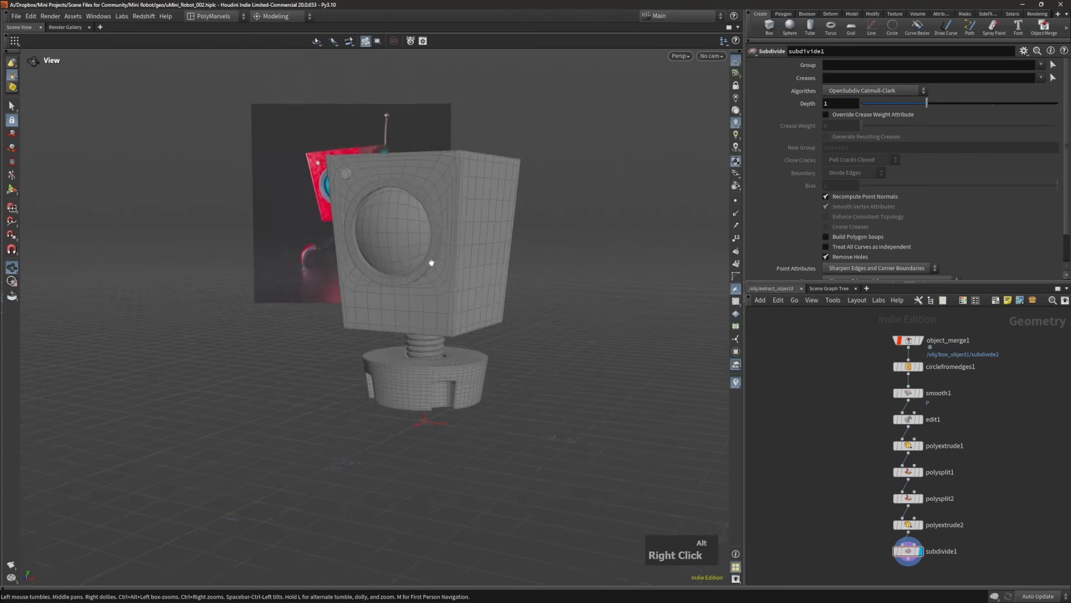
left_click_drag(433, 263, 441, 283, "alt")
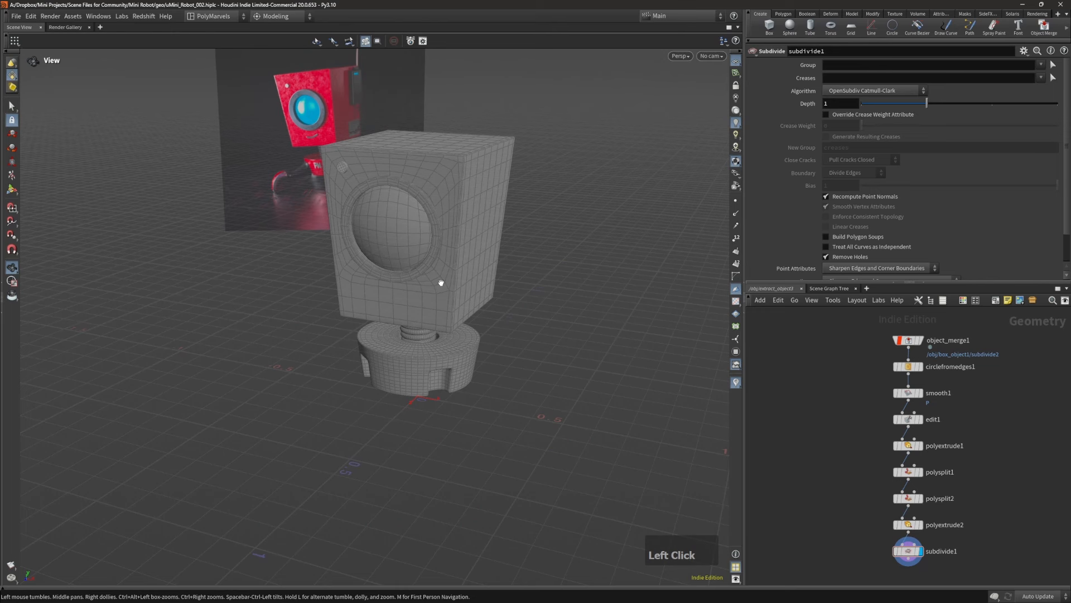
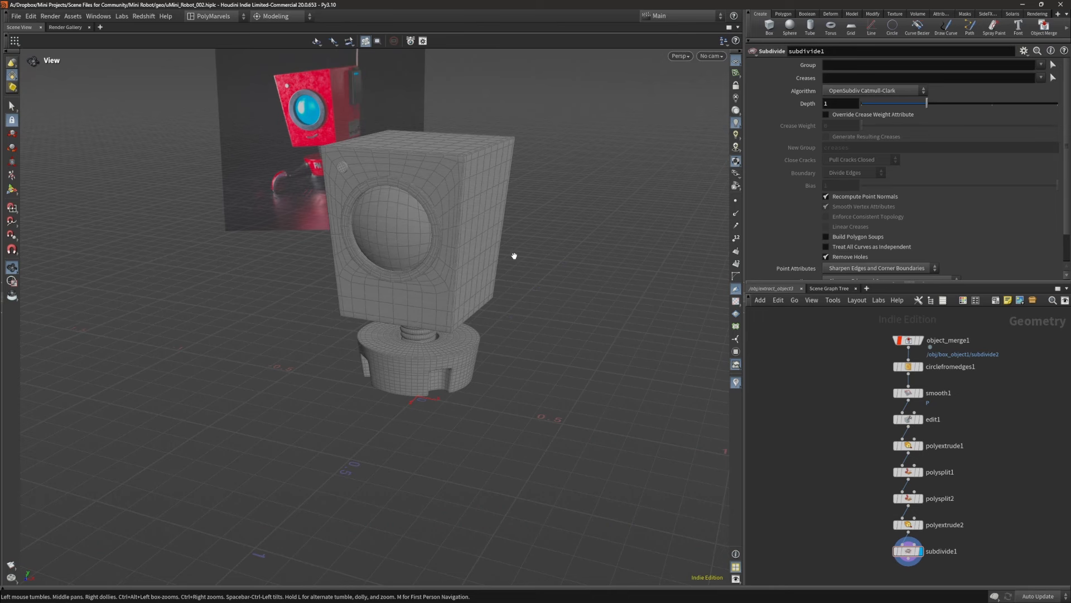
right_click_drag(478, 258, 463, 256)
middle_click_drag(463, 257, 447, 259)
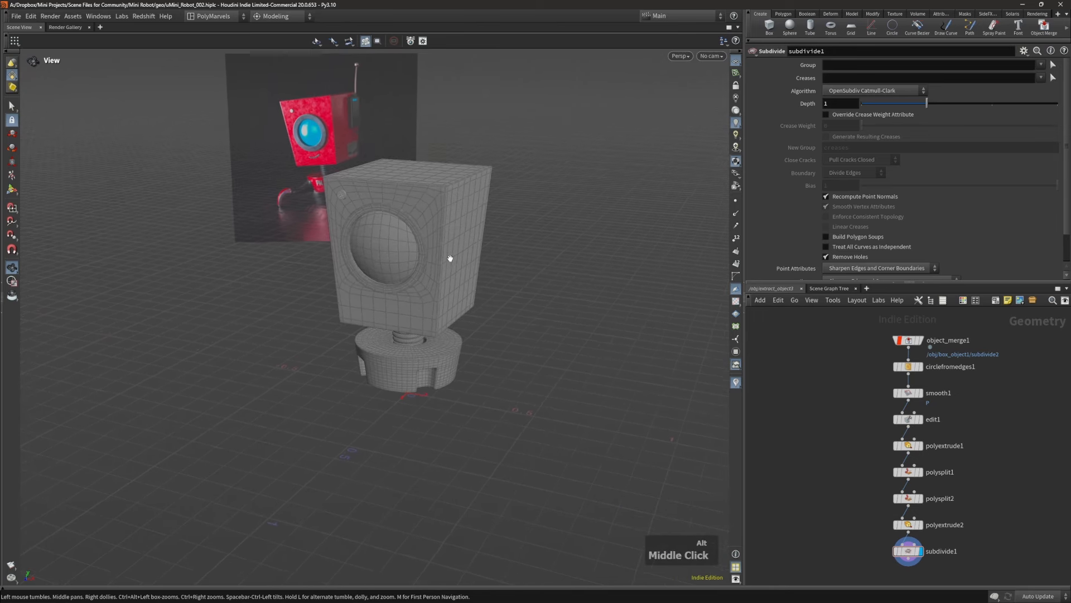
mouse_move(446, 258)
left_mouse_down("alt")
mouse_move(418, 249)
mouse_move(447, 258)
left_mouse_up("alt")
right_click_drag(446, 259, 493, 266)
middle_click_drag(493, 265, 396, 272)
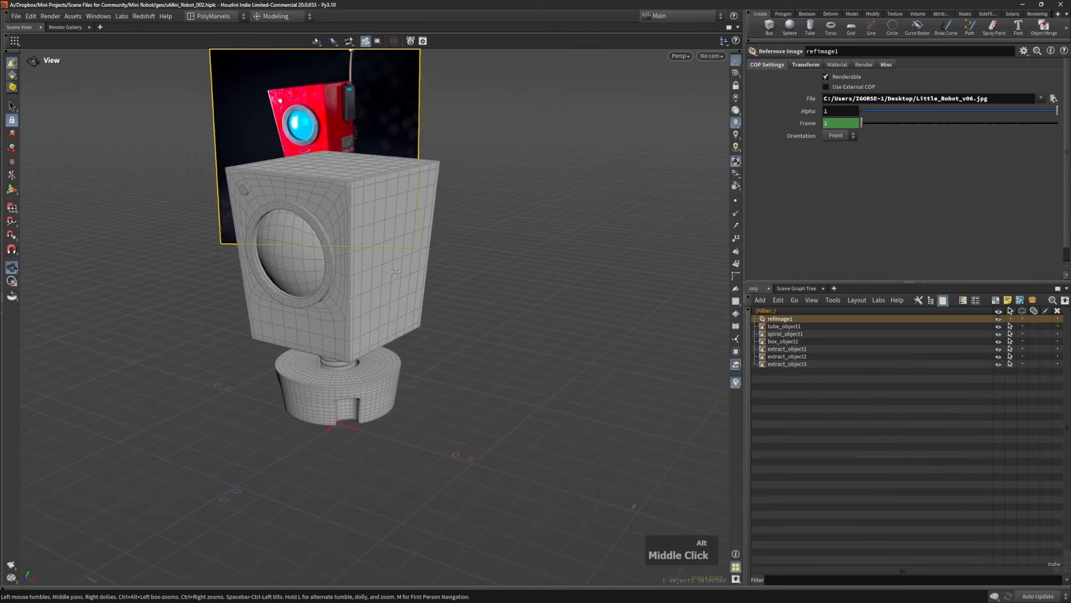
left_click_drag(407, 271, 521, 300, "alt")
left_click(525, 300)
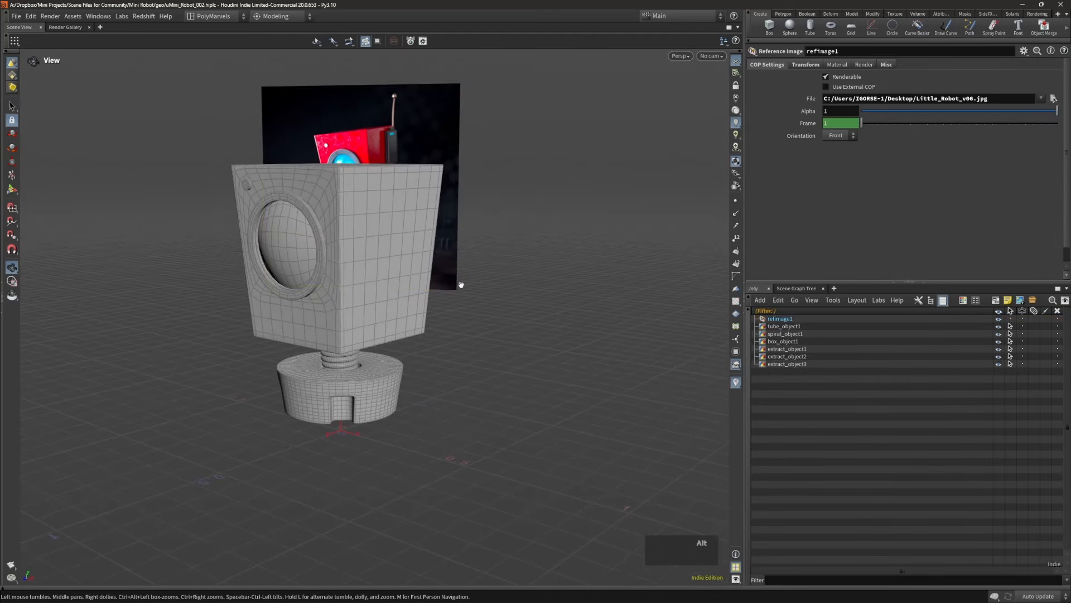
right_click_drag(462, 282, 408, 273, "alt")
middle_click_drag(409, 273, 476, 270, "alt")
right_click_drag(476, 271, 500, 267, "alt")
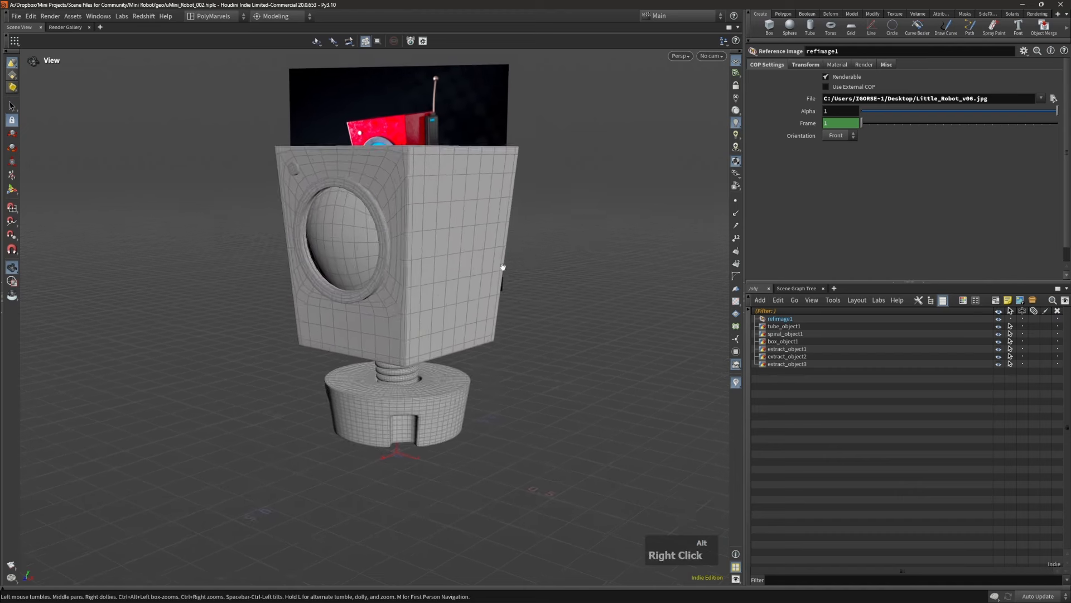
middle_click_drag(500, 268, 490, 267, "alt")
Step: Extract the inner 6-by-6 block of faces on the head's side into a separate object and isolate it
left_click(463, 269)
left_click_drag(474, 262, 425, 224, "alt")
key("4")
left_click(402, 181)
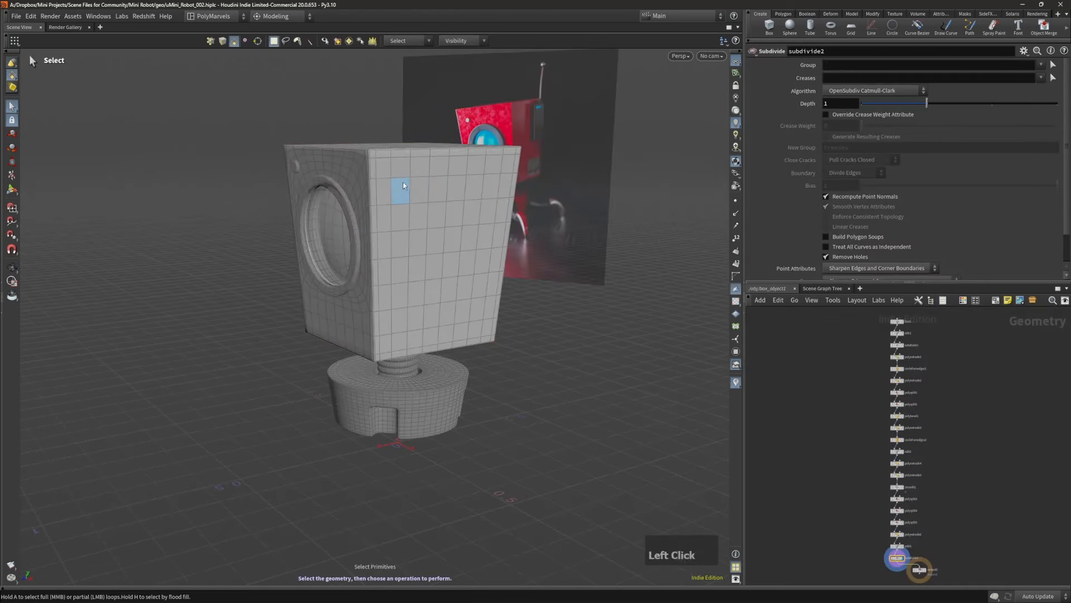
left_click(483, 186)
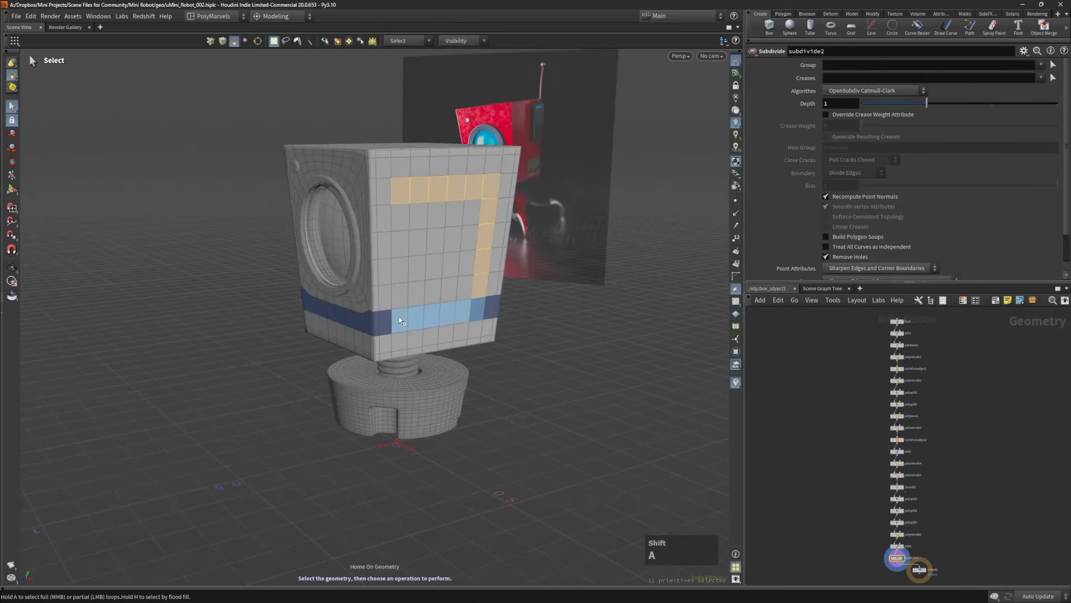
left_click(452, 253, "shift")
left_click(450, 251)
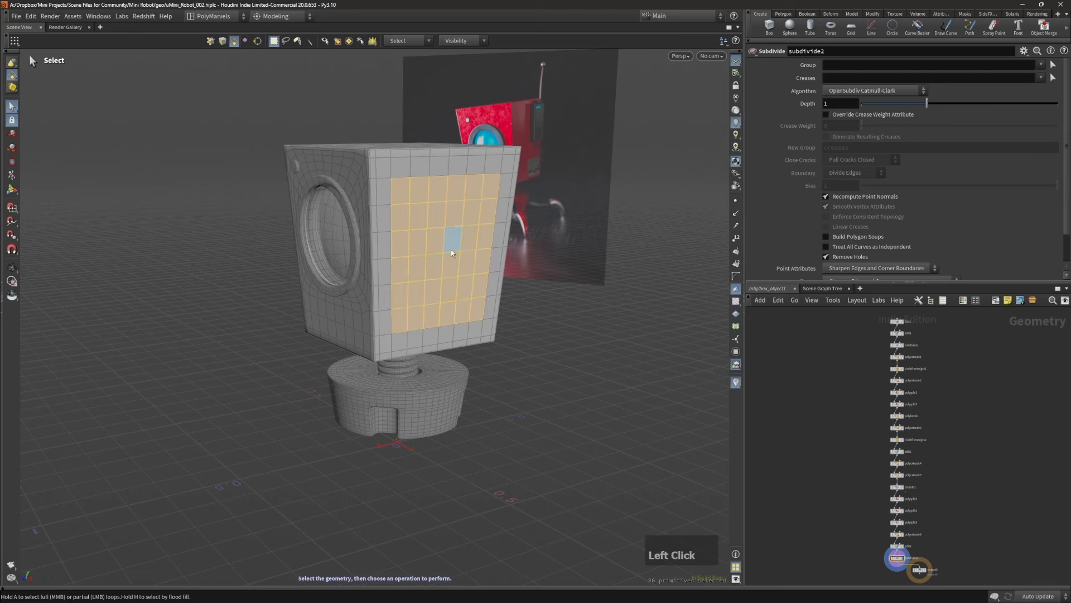
key("shift+e")
left_click_drag(443, 242, 461, 248, "alt")
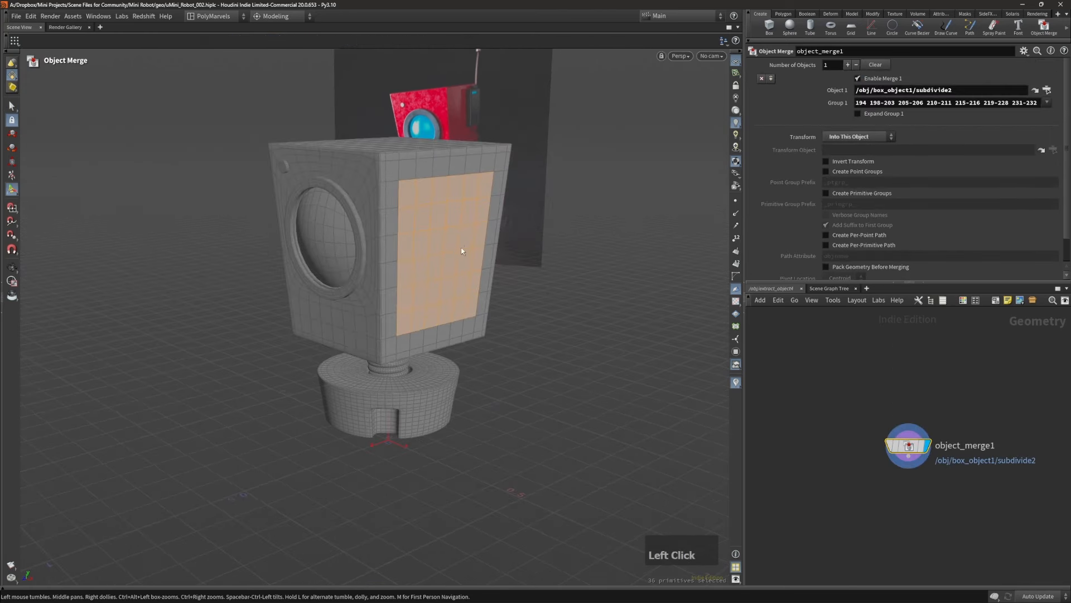
key("i")
right_click_drag(444, 245, 481, 214, "alt")
left_click_drag(447, 239, 453, 224, "alt")
key("s")
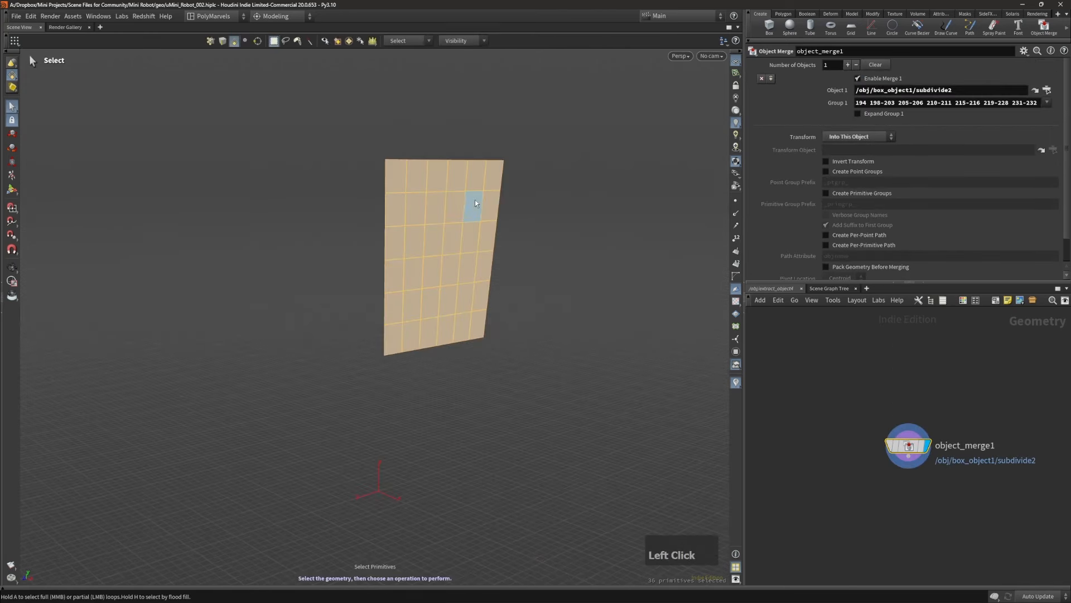
left_click(474, 200)
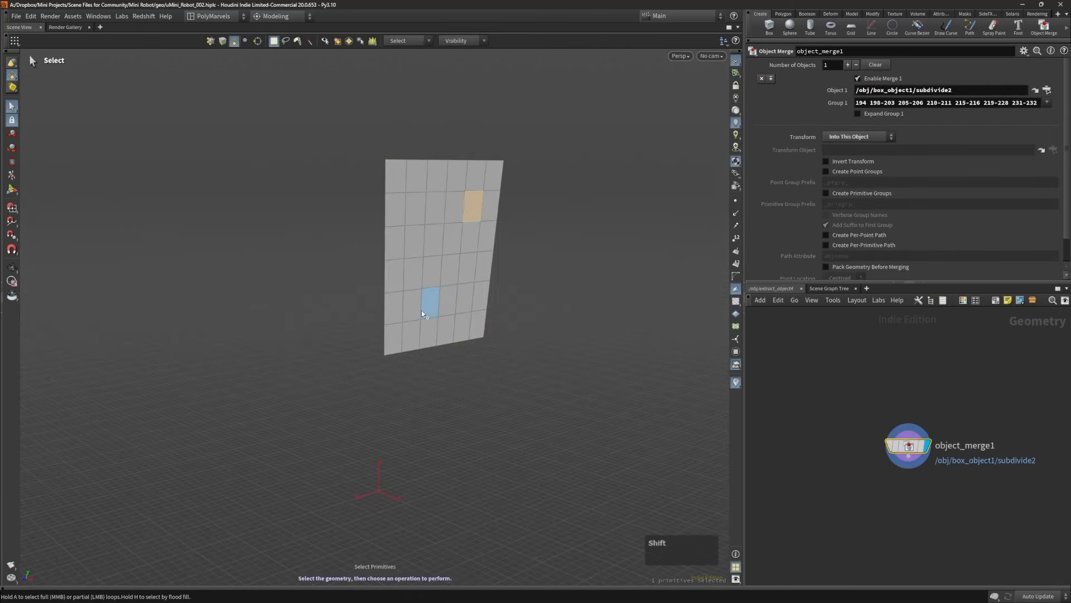
left_click(491, 174)
left_click(398, 341, "shift")
right_click_drag(398, 342, 469, 244, "alt")
middle_click_drag(468, 244, 464, 255, "alt")
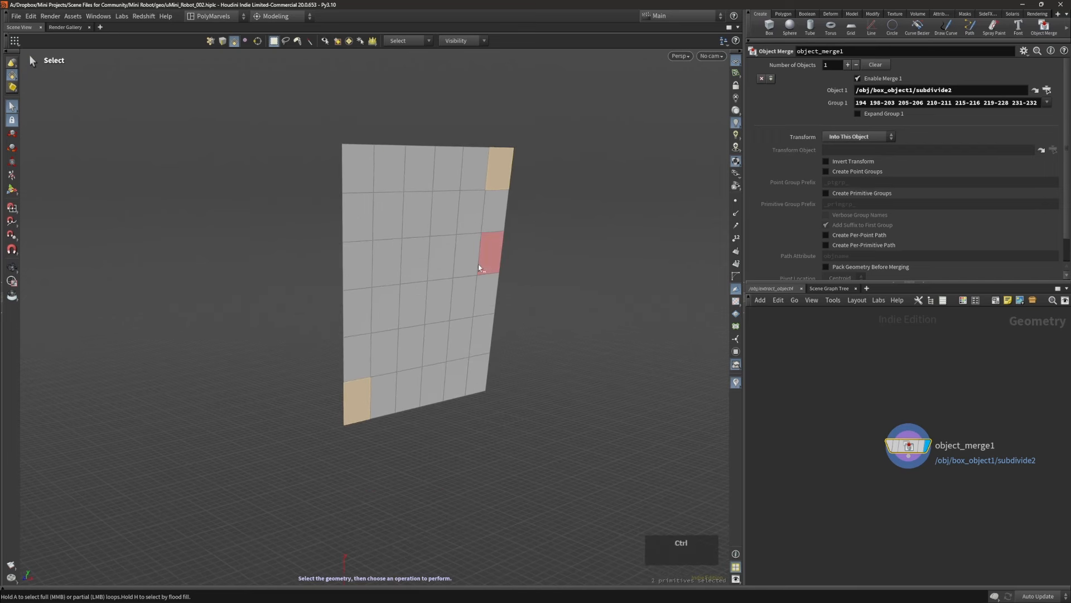
key("shift+e")
key("ctrl+z")
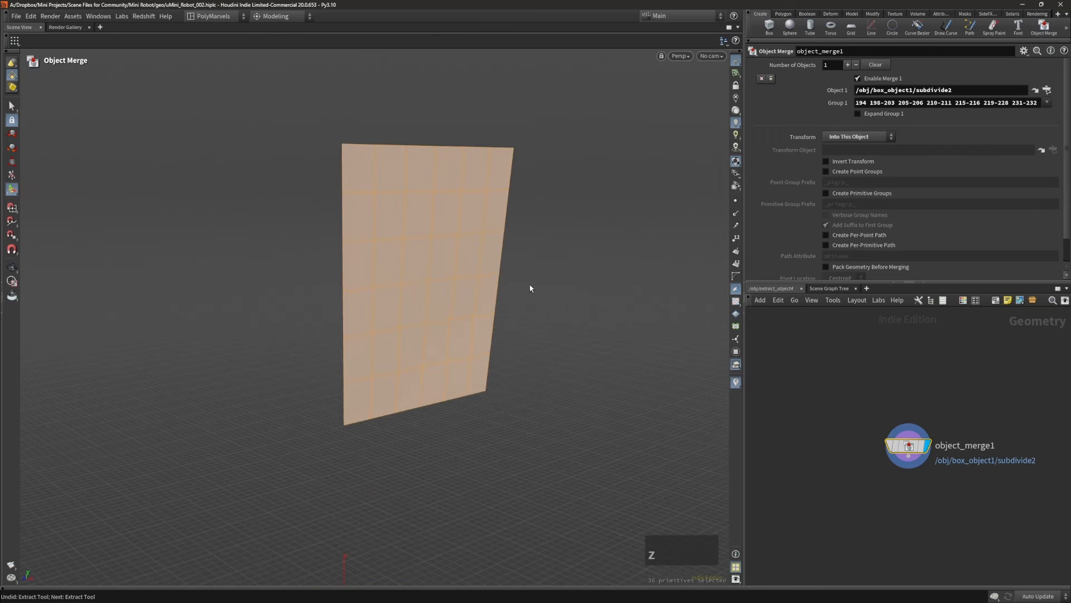
Step: Subdivide the whole extracted side panel with a depth of 1
left_click(505, 182)
double_click(414, 314)
key("alt+s")
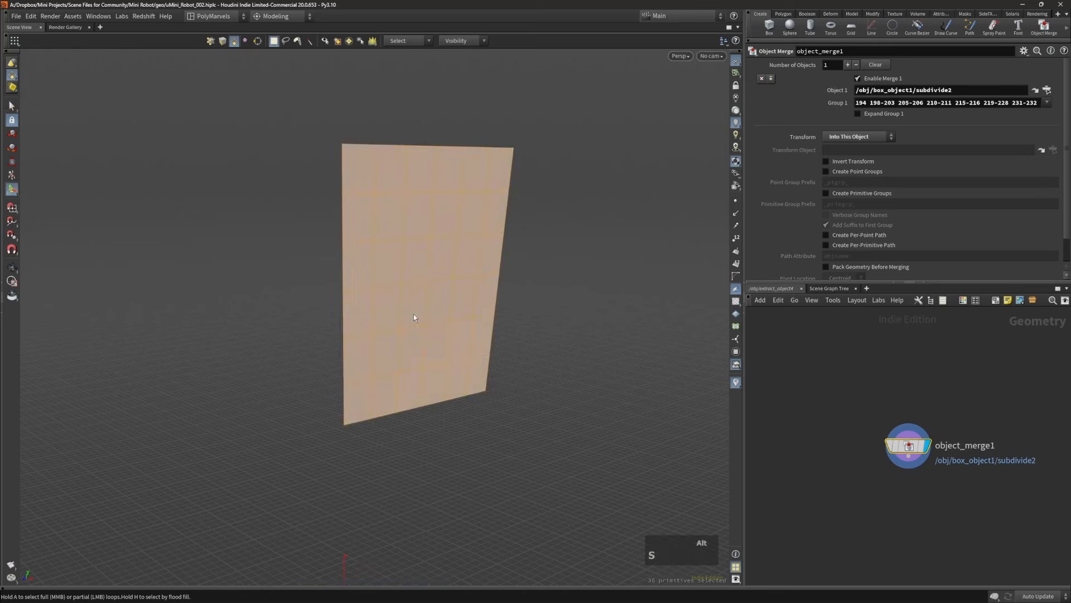
Step: Inset the four-face blocks at two diagonally opposite corners of the panel by 0.02
key("s")
left_click(496, 163)
left_click(494, 177, "shift")
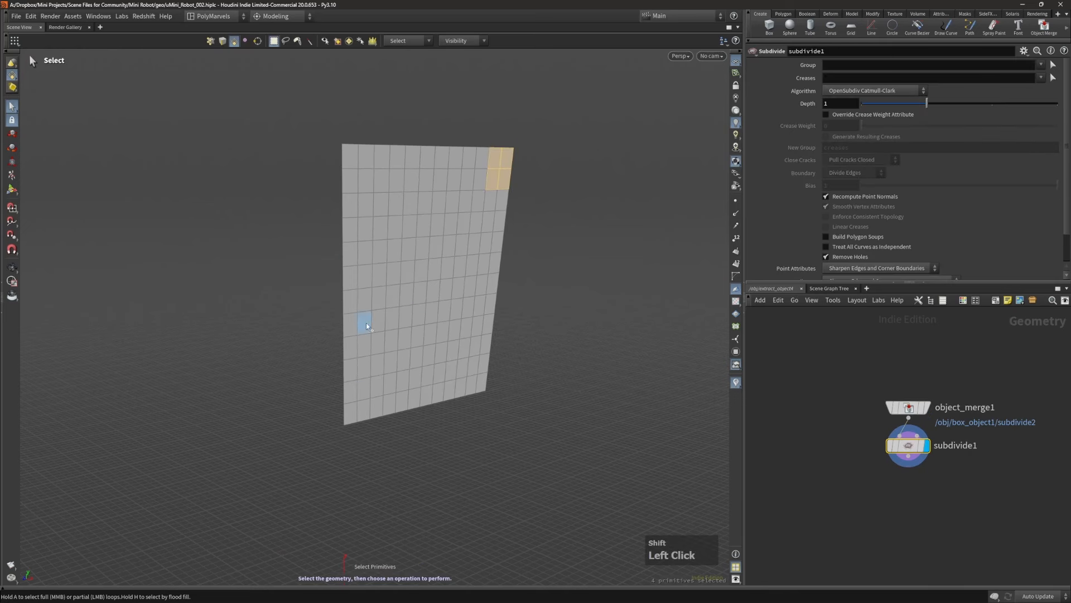
left_click(354, 395, "shift")
left_click(364, 390, "shift")
right_click_drag(383, 374, 426, 358)
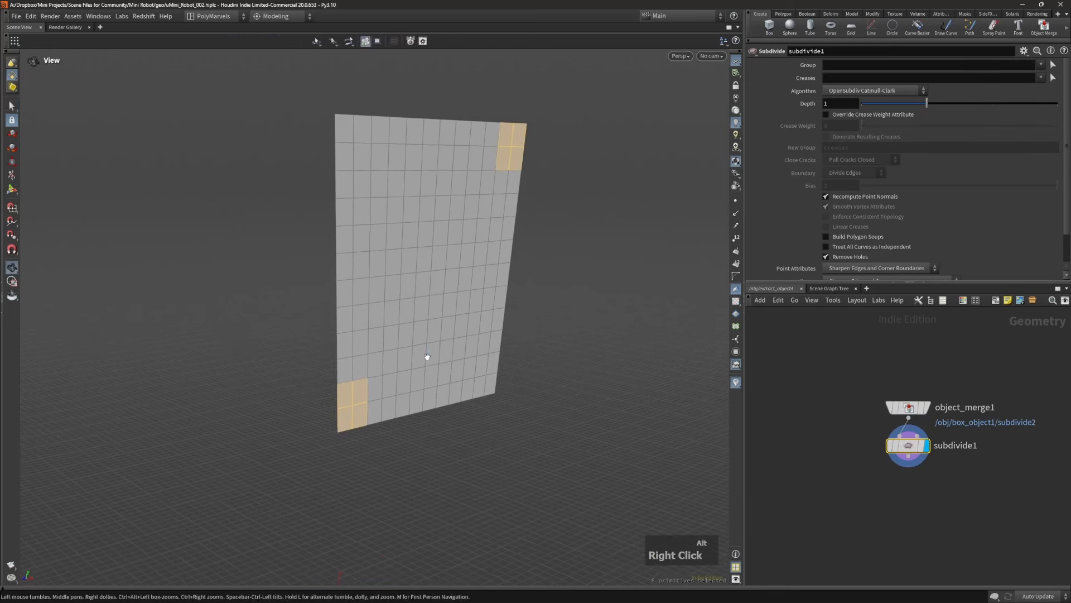
key("e")
scroll(447, 333, "up", 1, "shift")
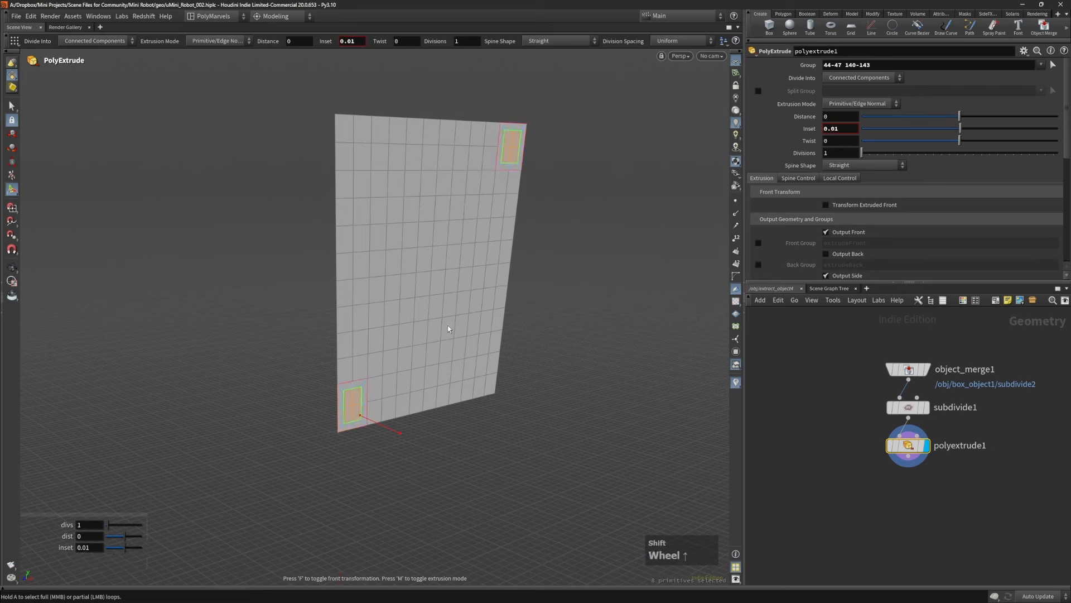
scroll(448, 327, "up", 1, "shift")
Step: Turn the inset outlines in both panel corners into circles with Circle from Edges
key("c")
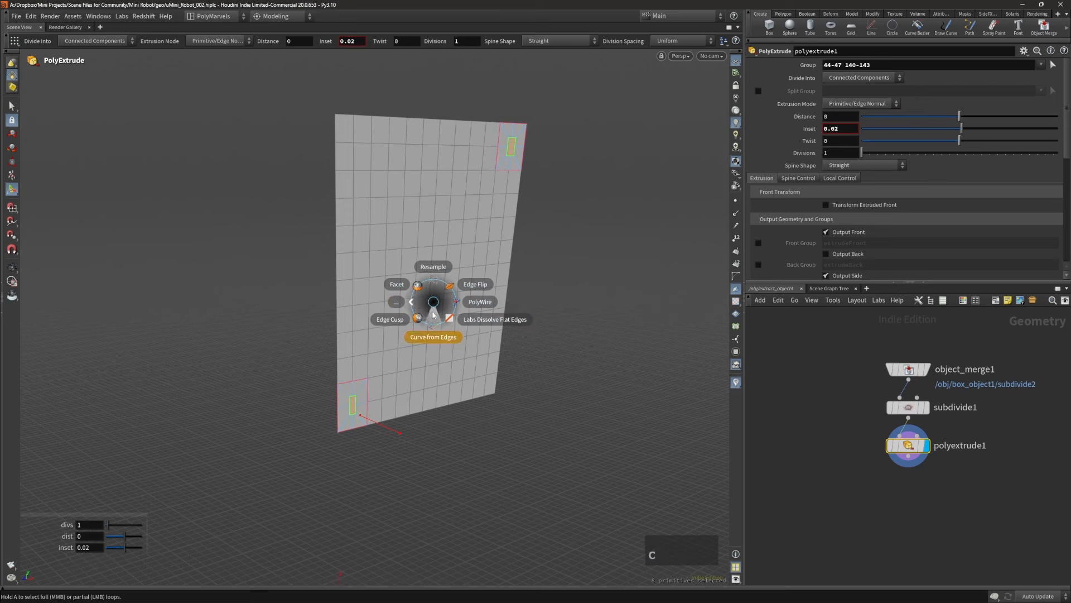
left_click(421, 306)
left_click(424, 319)
Step: Delete the faces inside the two corner circles to open round holes in the panel
right_click_drag(395, 352, 407, 350, "alt")
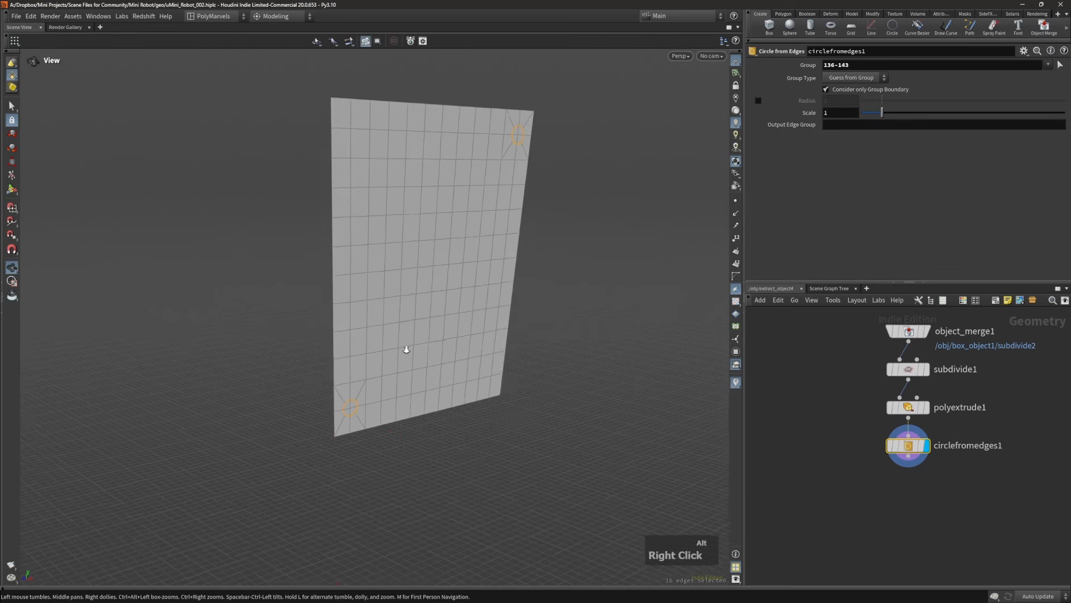
left_click_drag(407, 349, 394, 336, "alt")
key("4")
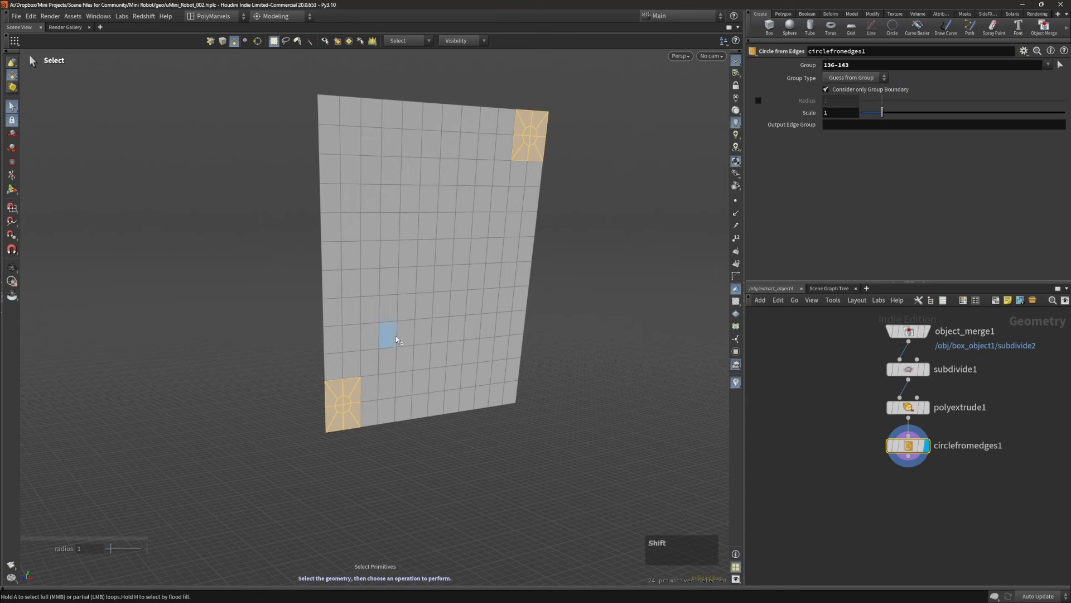
key("Escape")
key("Delete")
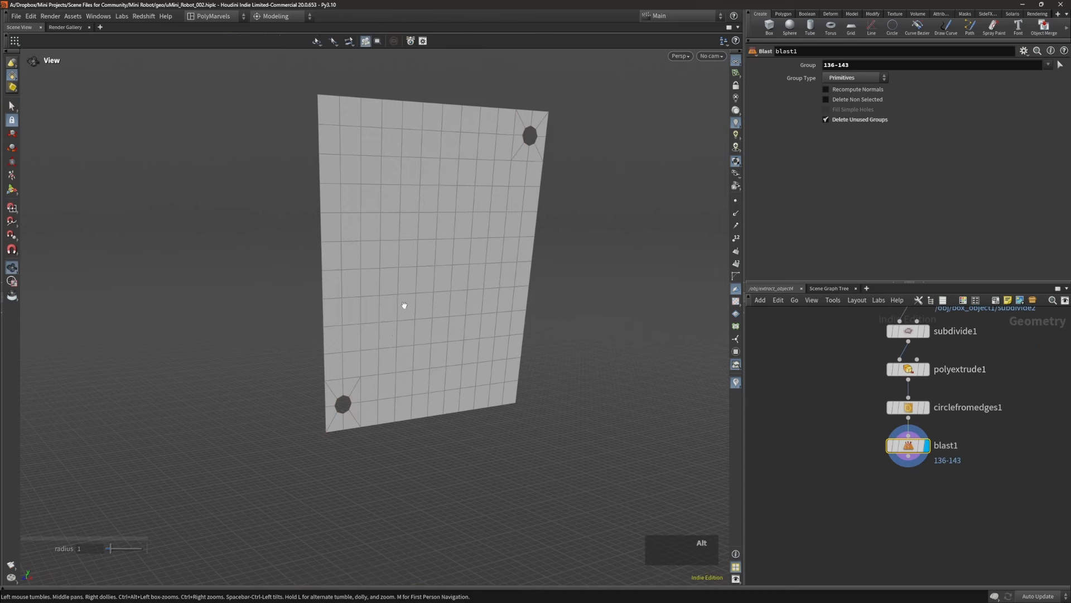
left_click_drag(405, 306, 446, 304, "alt")
Step: Extrude the entire holed panel about 0.005 with 2 divisions and Output Back enabled
double_click(420, 307)
key("e")
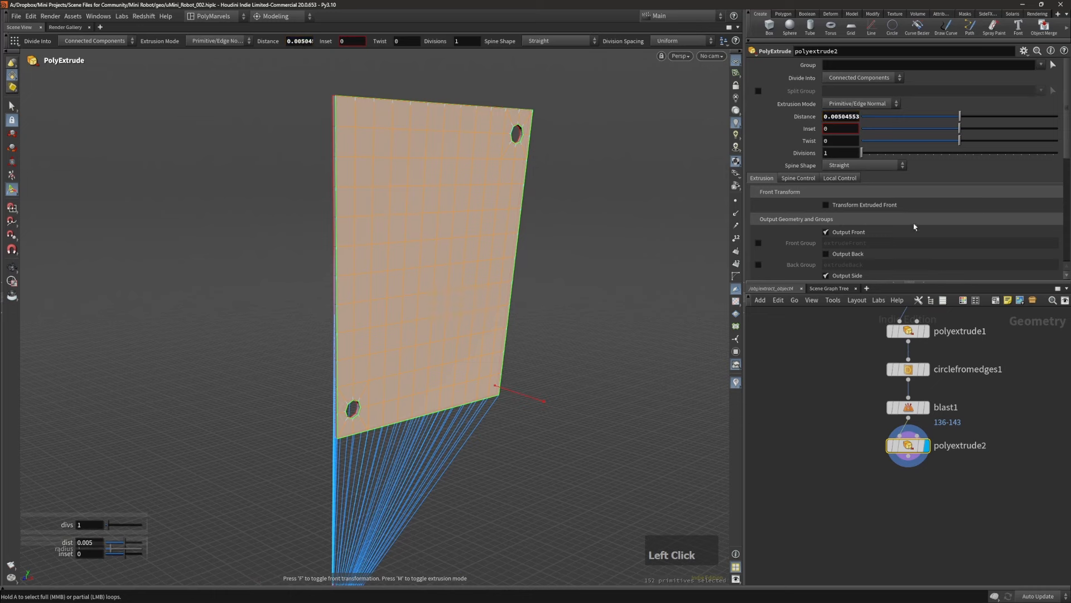
left_click(868, 156)
left_click(826, 253)
key("Escape")
left_click_drag(457, 251, 466, 220, "alt")
middle_click_drag(466, 220, 469, 220, "alt")
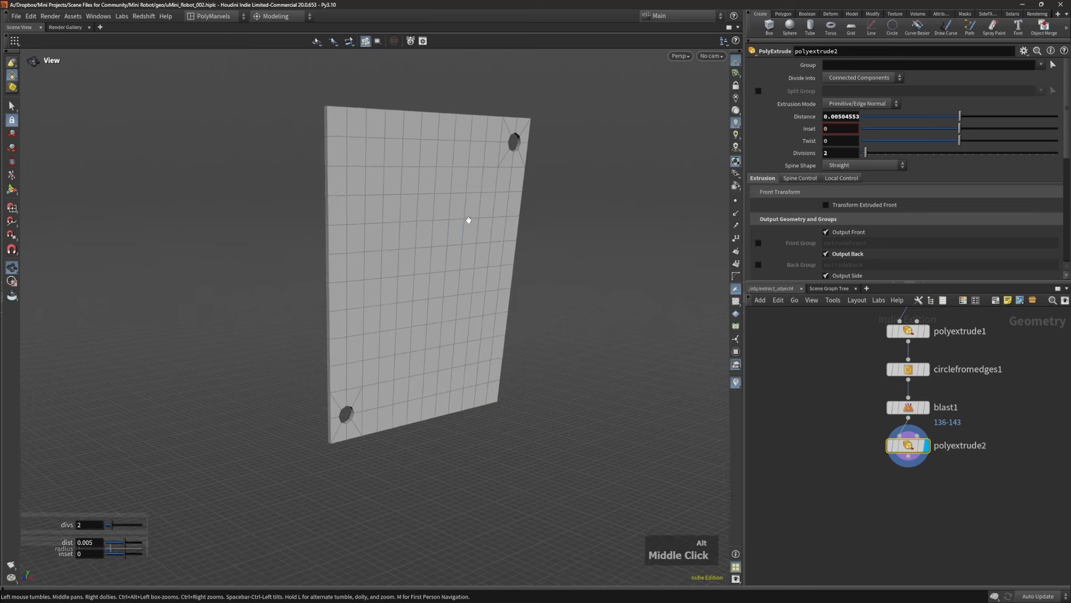
Step: Flag the panel's Circle from Edges node as a template so its uncut circles show over the holed panel
scroll(488, 232, "up", 2)
left_click_drag(499, 232, 464, 227, "alt")
right_click_drag(463, 227, 477, 216, "alt")
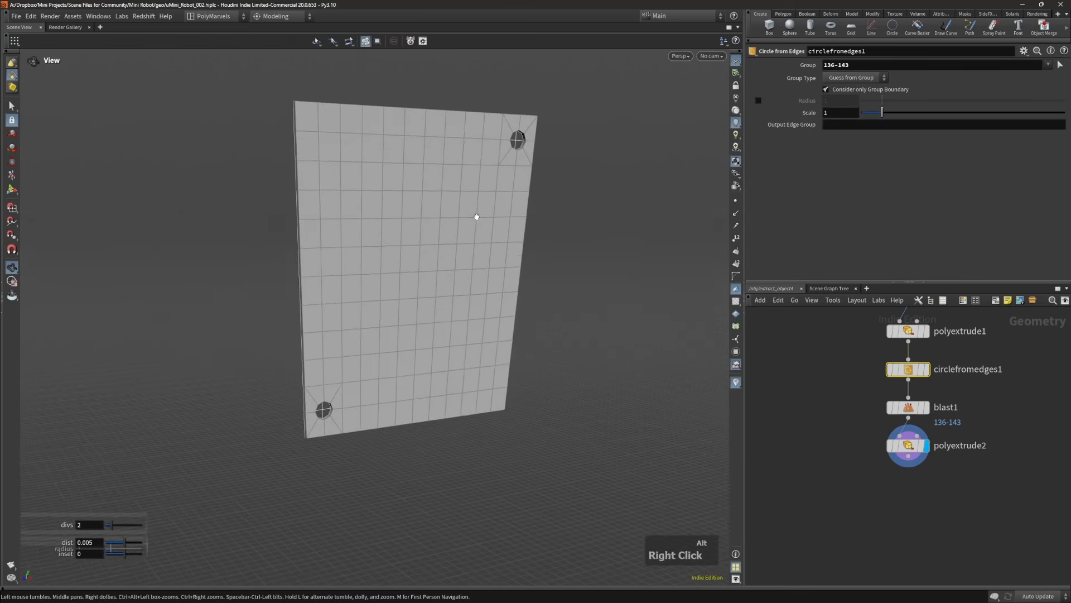
middle_click_drag(476, 217, 469, 241, "alt")
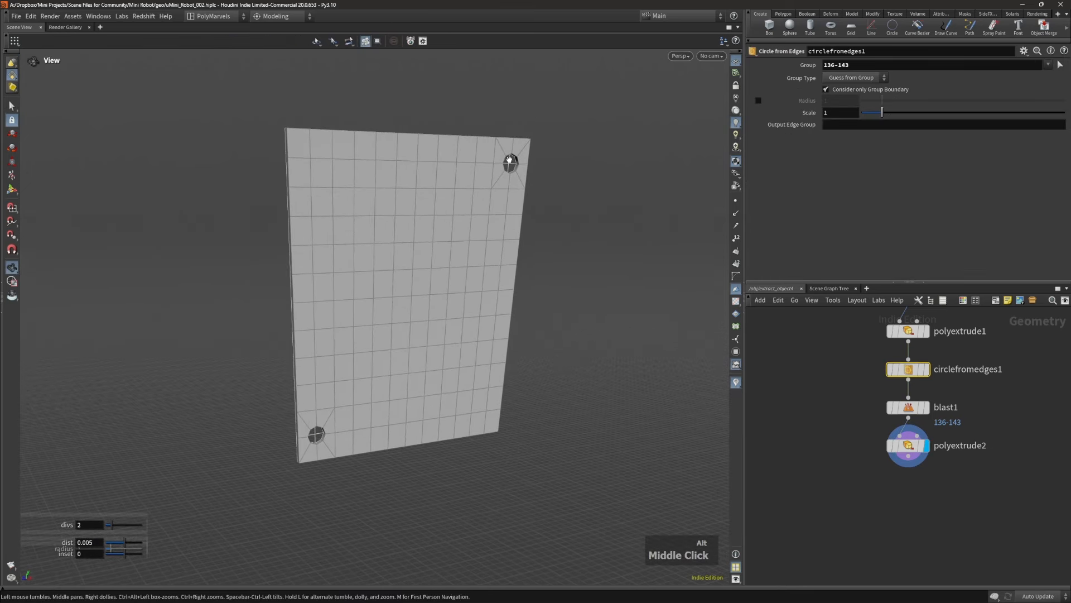
left_click_drag(509, 160, 503, 229, "alt")
key("Escape")
middle_click_drag(836, 376, 834, 386, "alt")
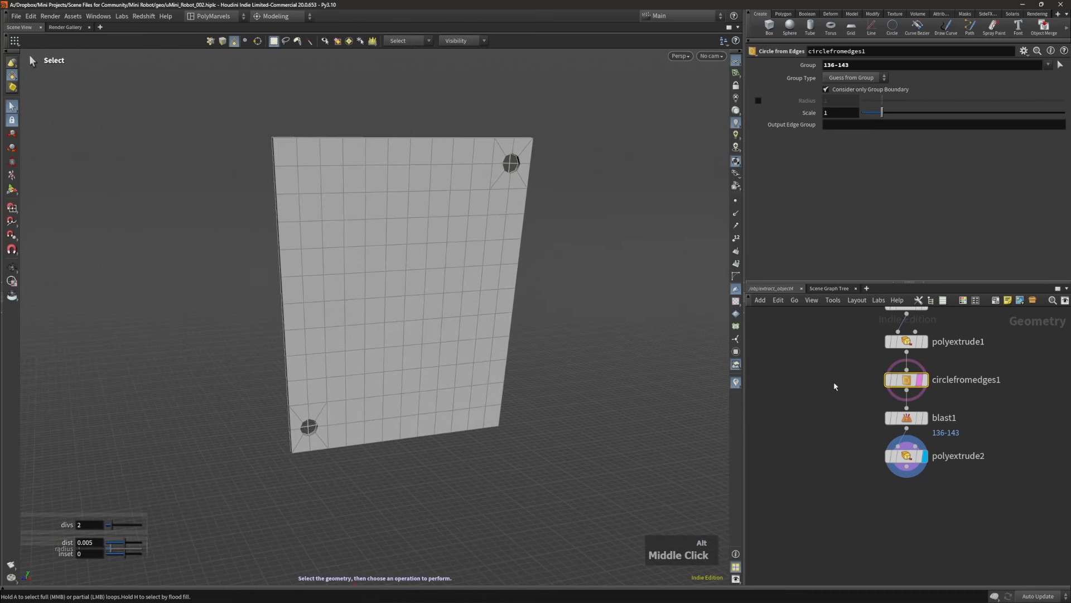
left_click_drag(522, 201, 507, 196, "alt")
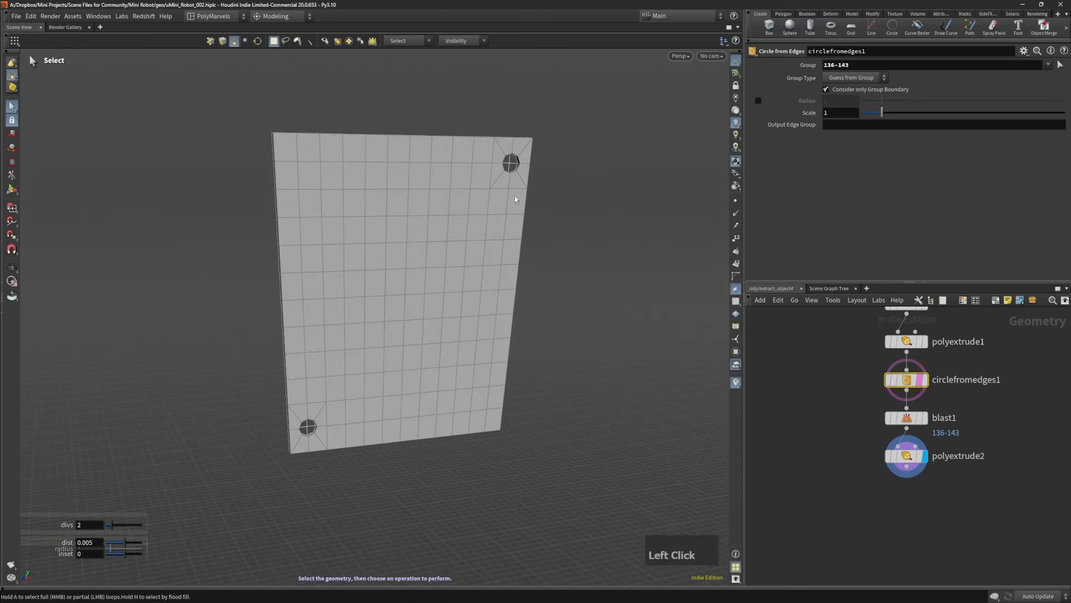
left_click_drag(509, 174, 515, 178, "alt")
key("c")
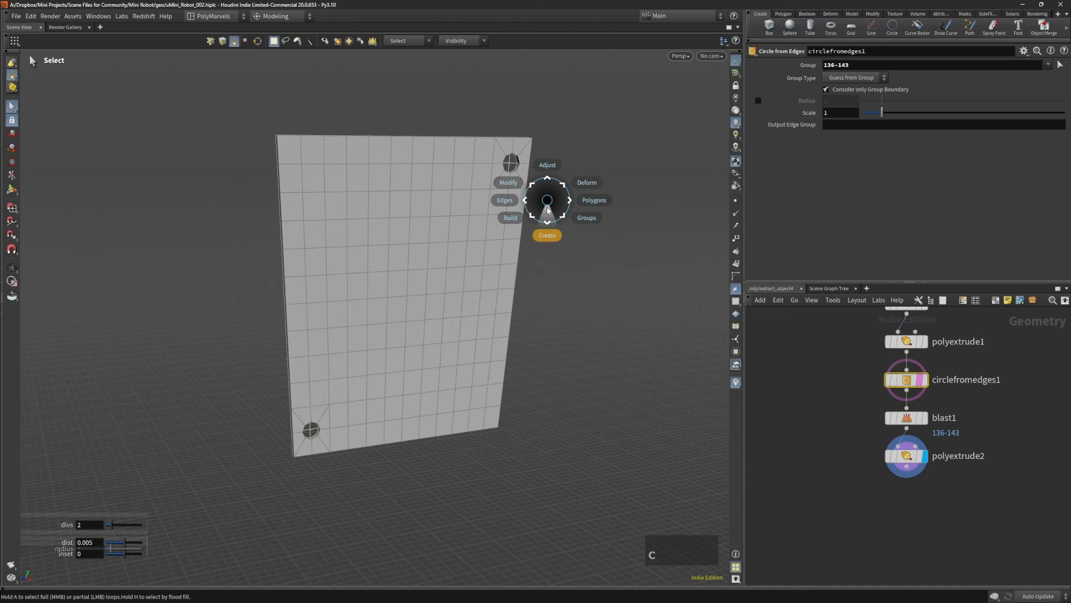
key("alt")
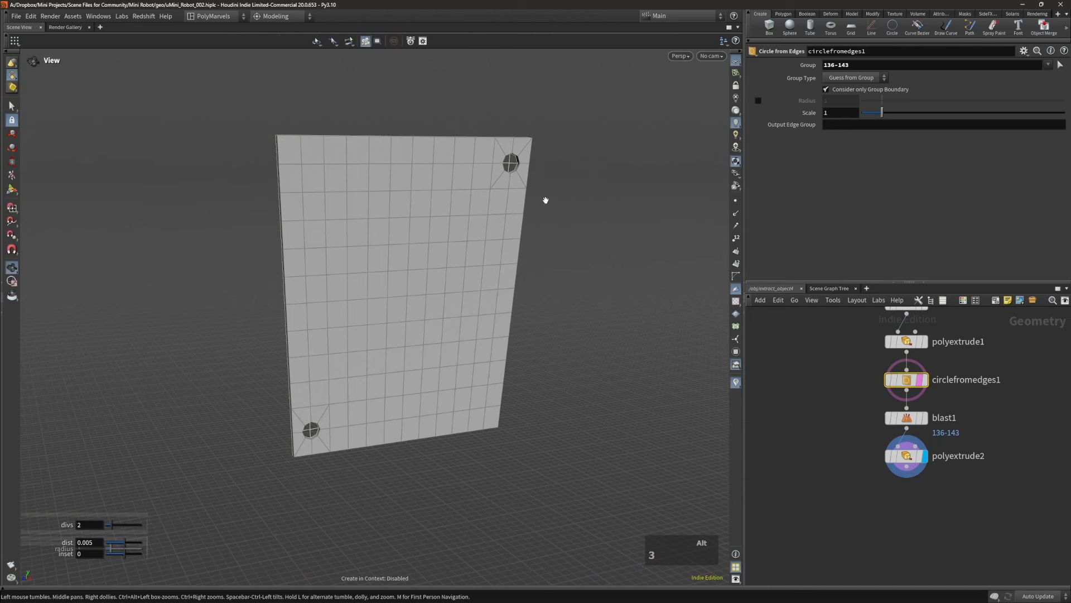
key("c")
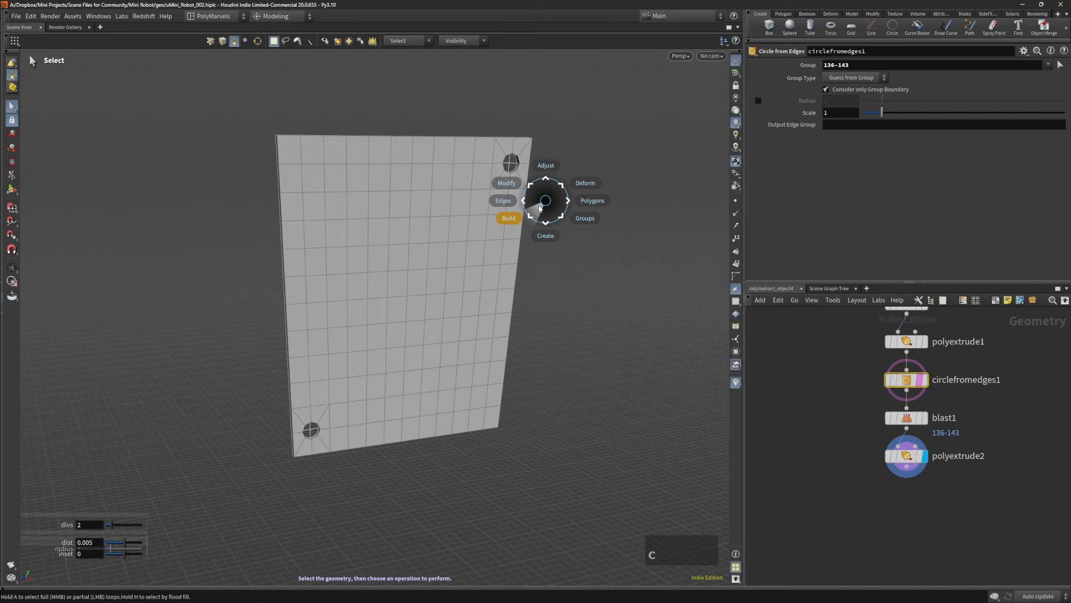
left_click(539, 208)
left_click(540, 217)
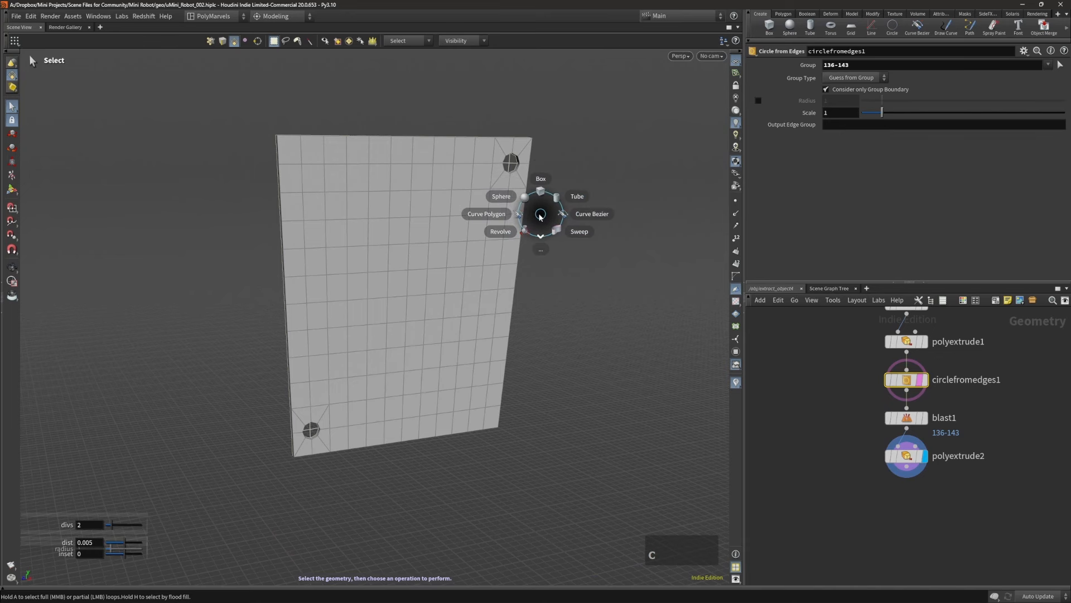
left_click(533, 215)
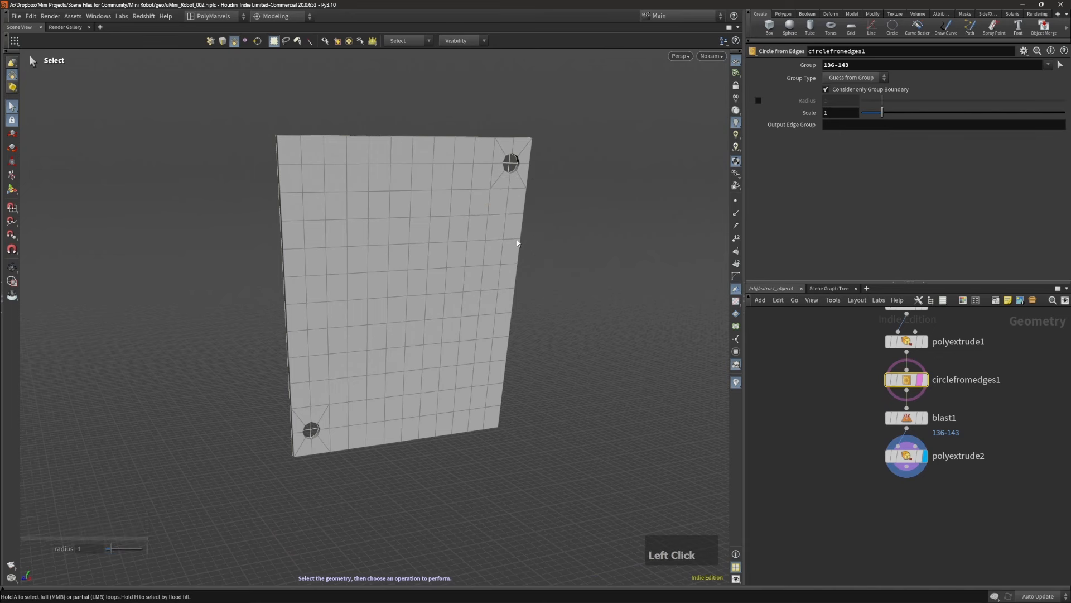
key("x")
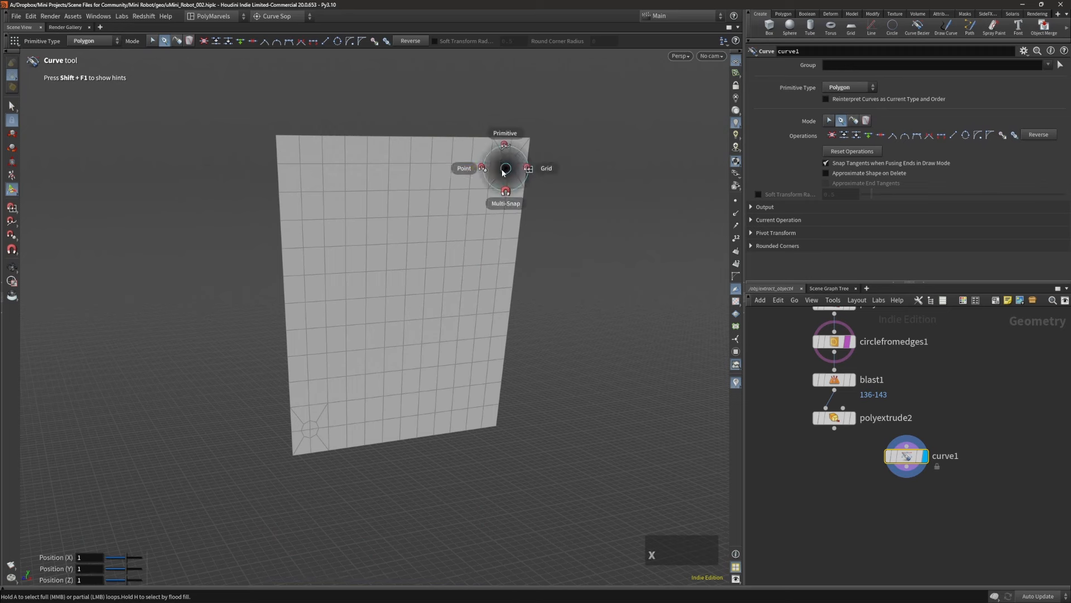
left_click(497, 169)
left_click_drag(538, 208, 519, 184, "alt")
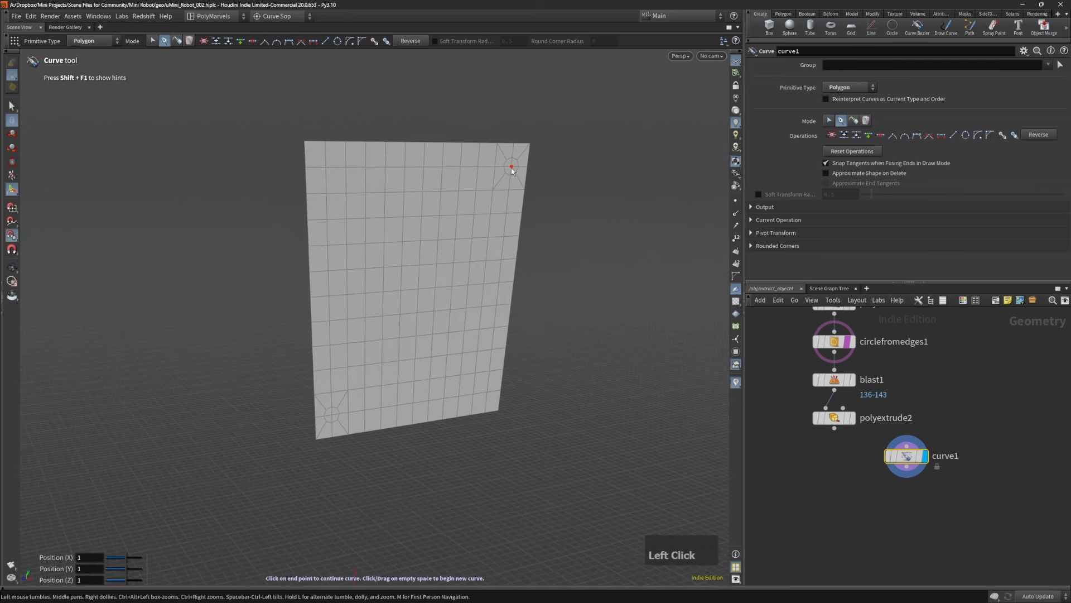
key("Escape")
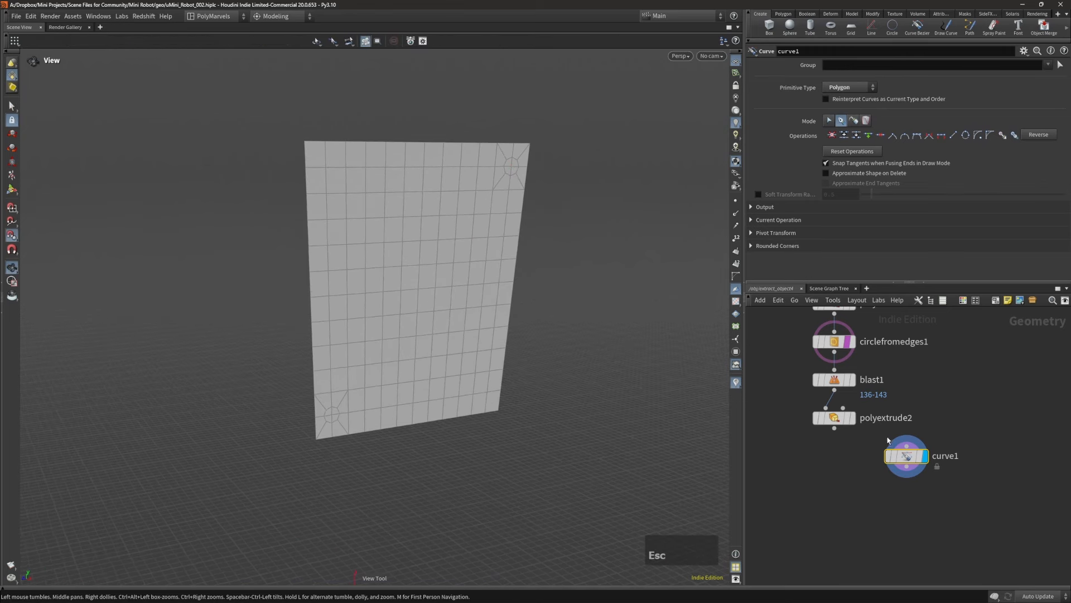
key("Delete")
key("c")
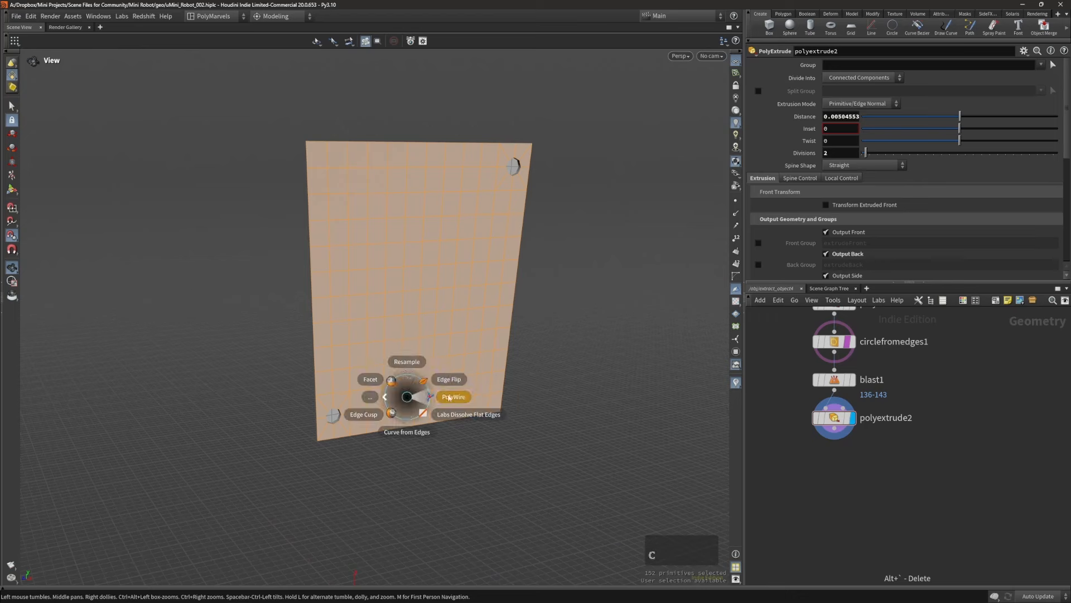
key("Escape")
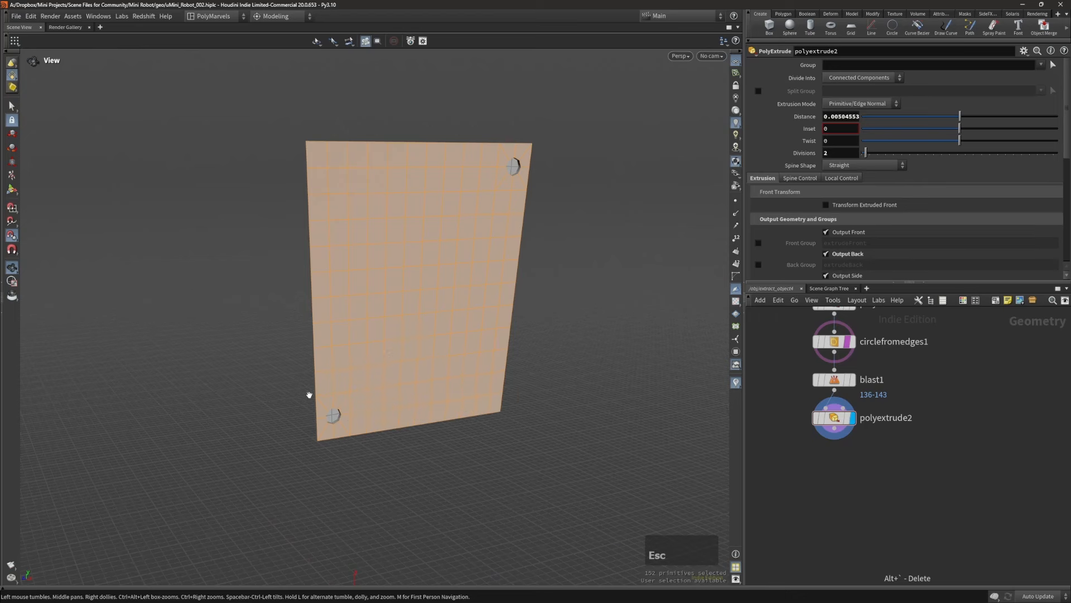
Step: Set the panel object to display its Circle from Edges result, and return to the object level
key("u")
left_click_drag(407, 366, 399, 335, "alt")
key("s")
left_click(399, 336)
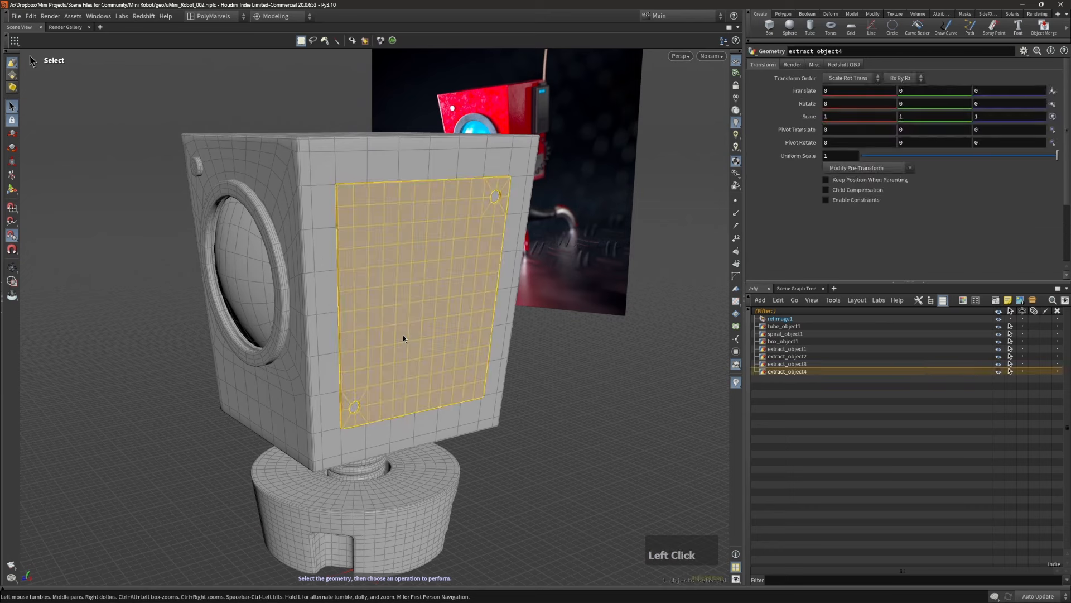
double_click(403, 334)
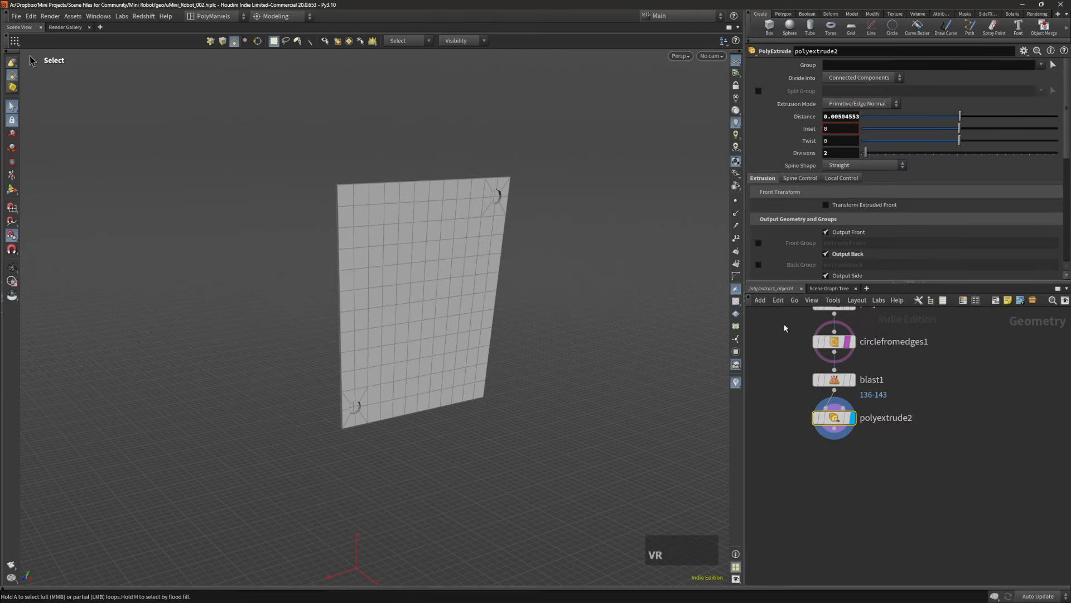
left_click(850, 342)
key("c")
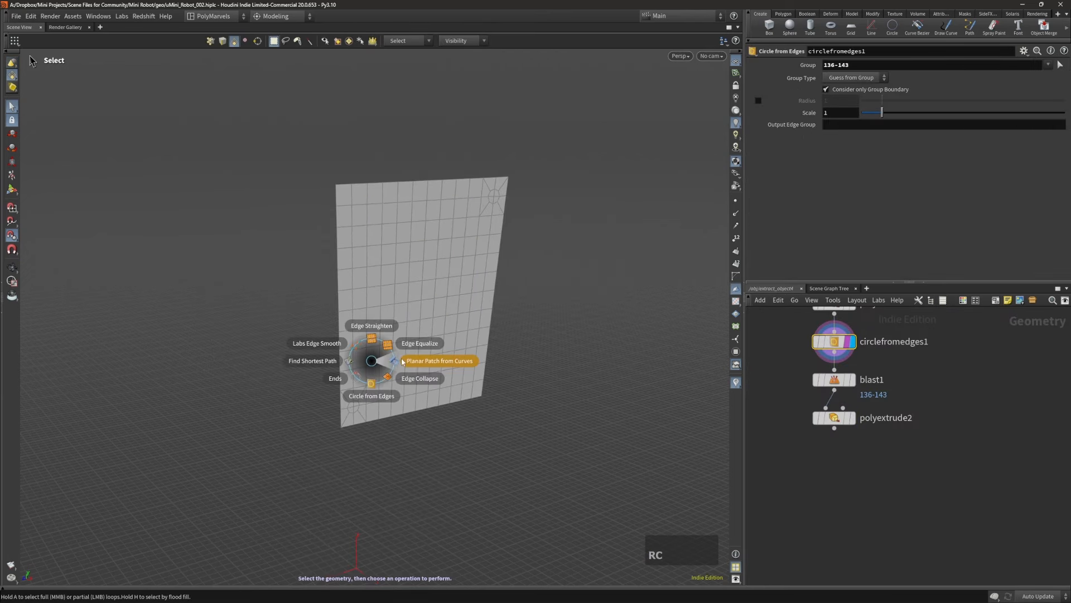
left_click(371, 362)
key("u")
right_click_drag(477, 349, 439, 349, "alt")
Step: Hide the robot's box-shaped head in the viewport
double_click(454, 339)
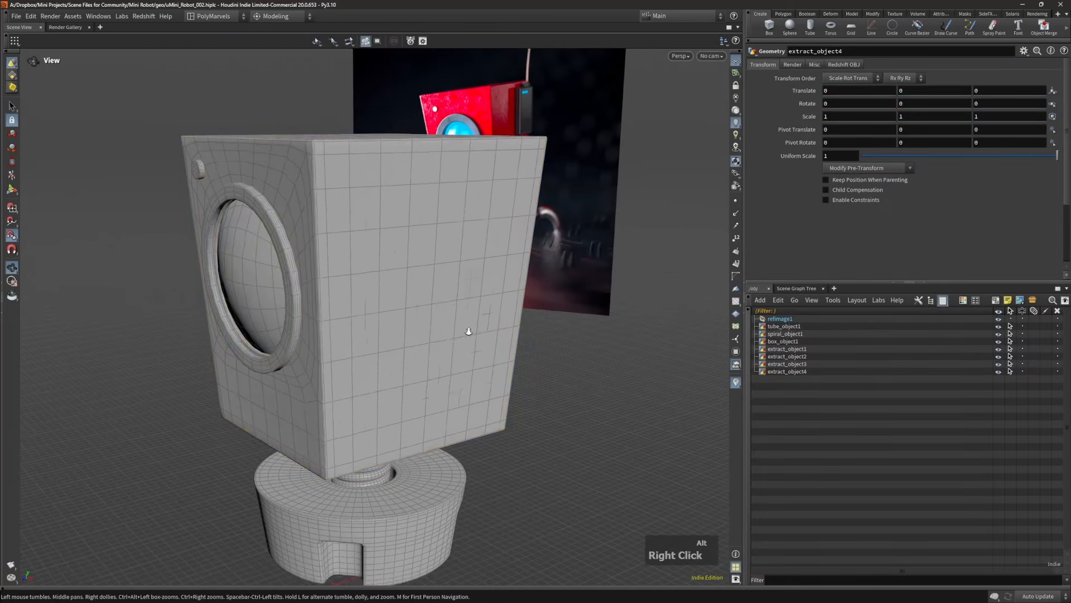
right_click(474, 158)
mouse_move(502, 216)
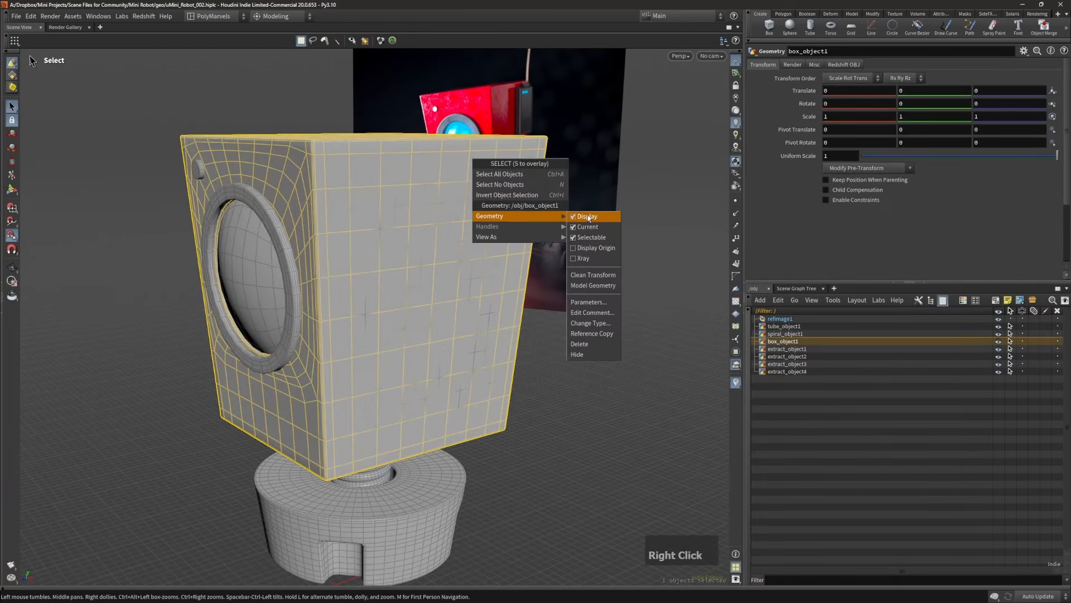
left_click(588, 217)
left_click_drag(481, 296, 451, 290, "alt")
Step: Draw a straight Bezier curve as a new object between the centres of the panel's two corner circles, using point snapping
left_click(547, 362)
key("c")
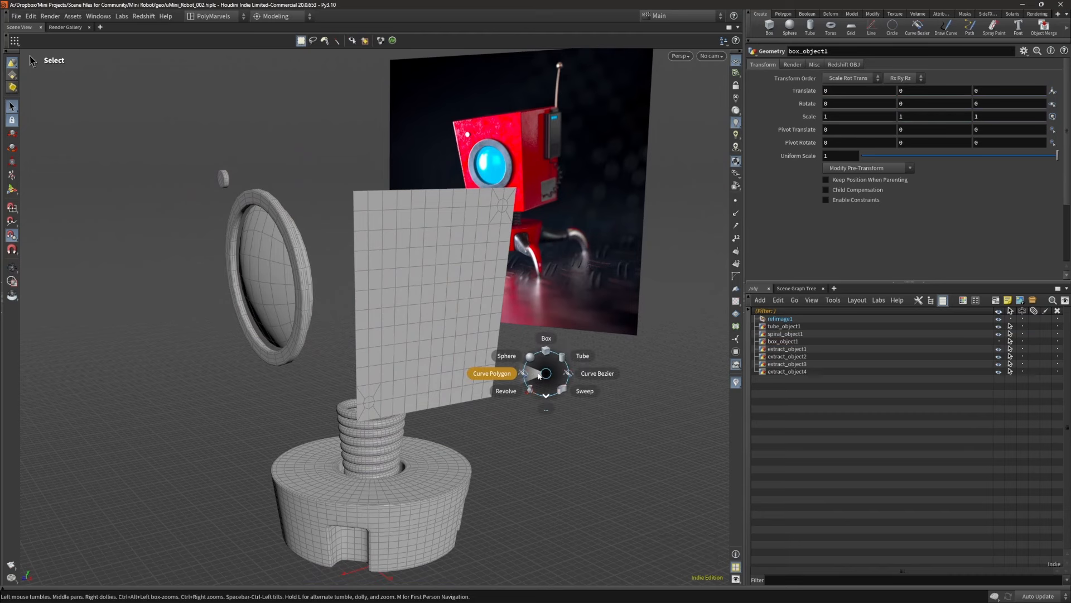
left_click(563, 371)
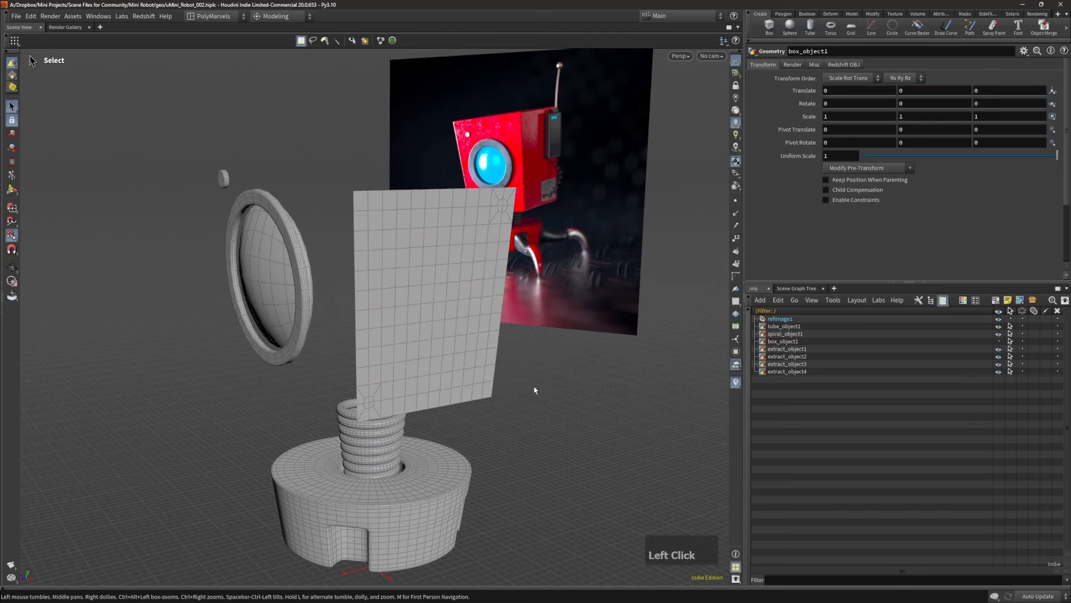
right_click_drag(510, 320, 471, 349, "alt")
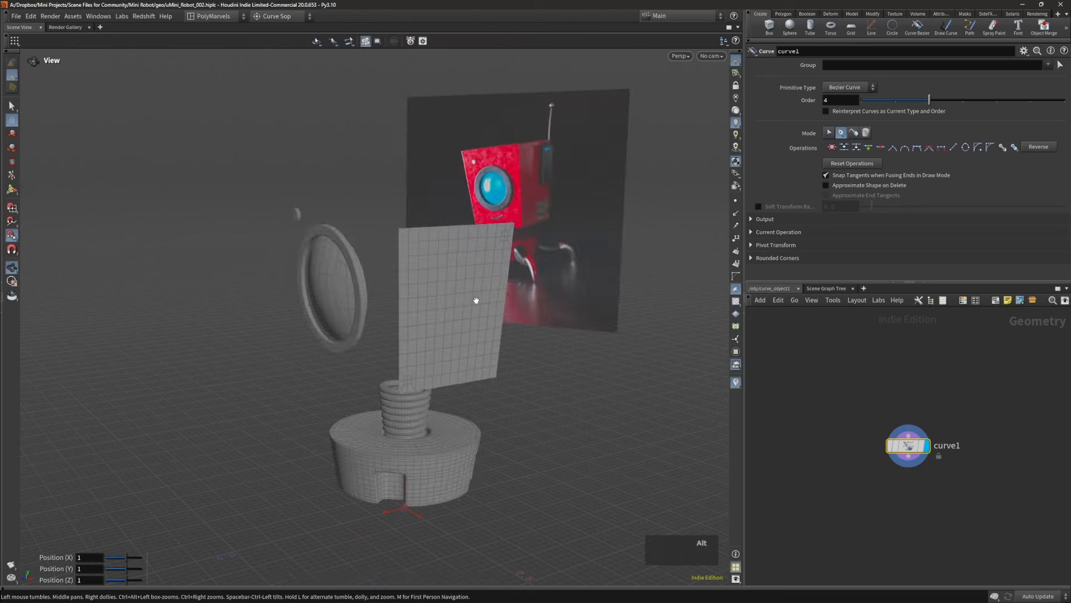
right_click_drag(476, 299, 576, 224, "alt")
key("x")
left_click(534, 224)
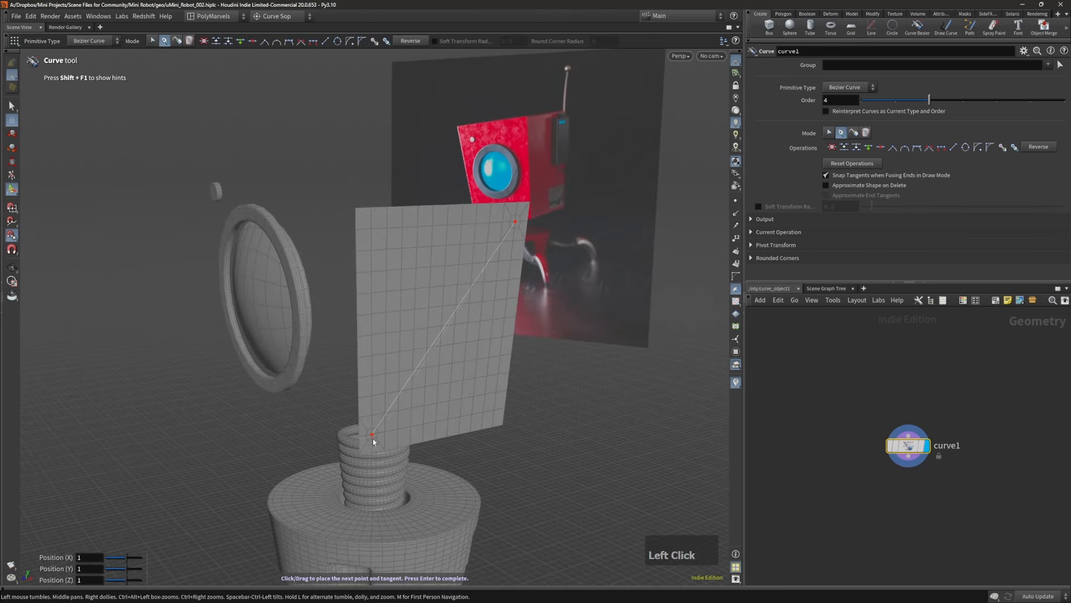
right_click(452, 380)
left_click(464, 395)
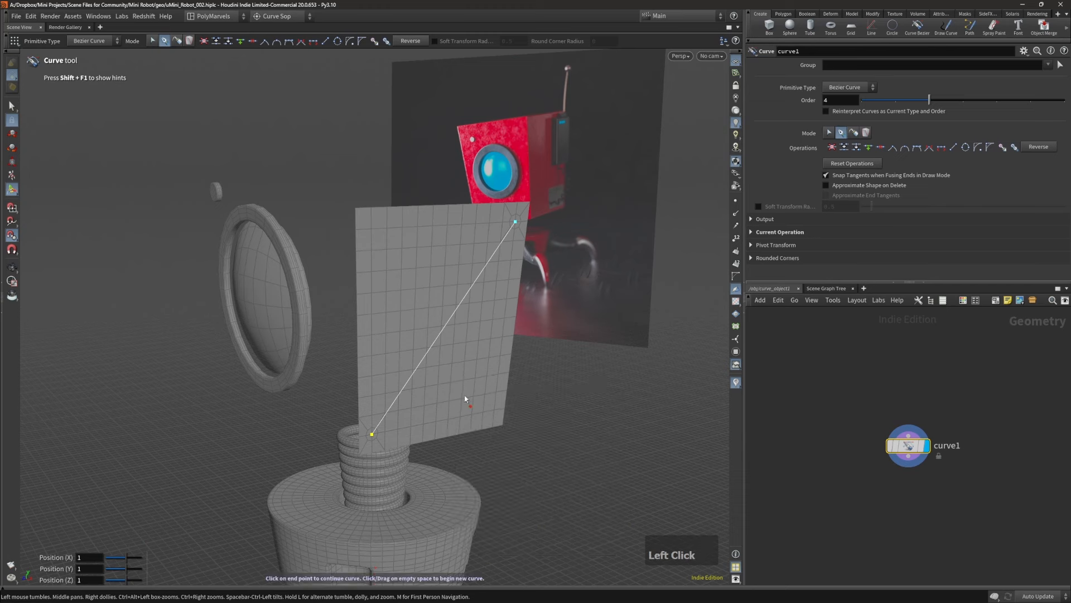
Step: Insert a point halfway along the diagonal Bezier curve
left_click_drag(465, 397, 444, 325, "alt")
left_click(444, 327, "ctrl")
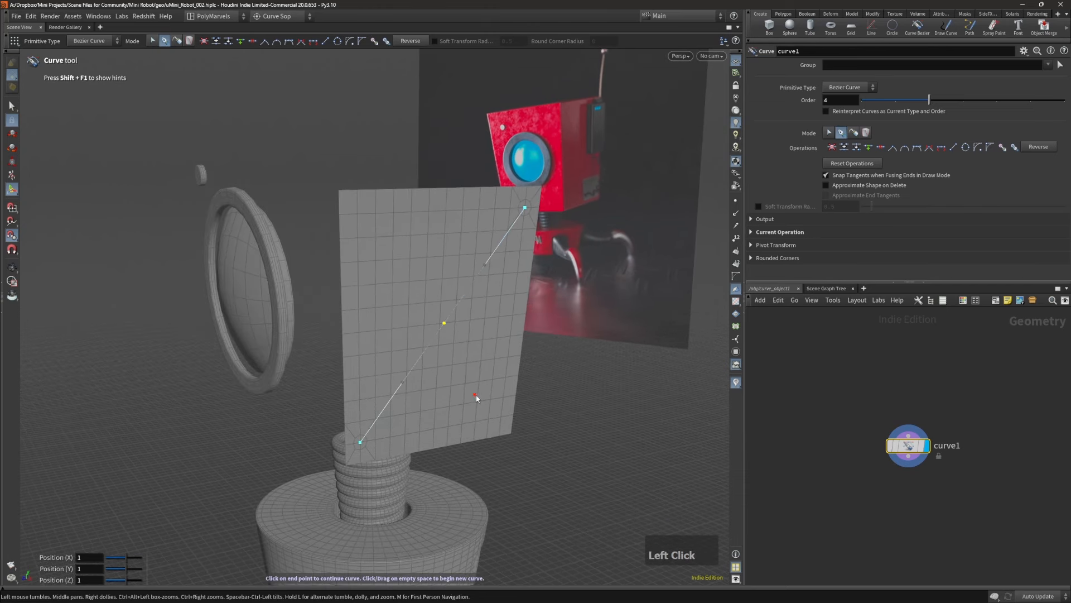
left_click_drag(471, 394, 501, 369, "alt")
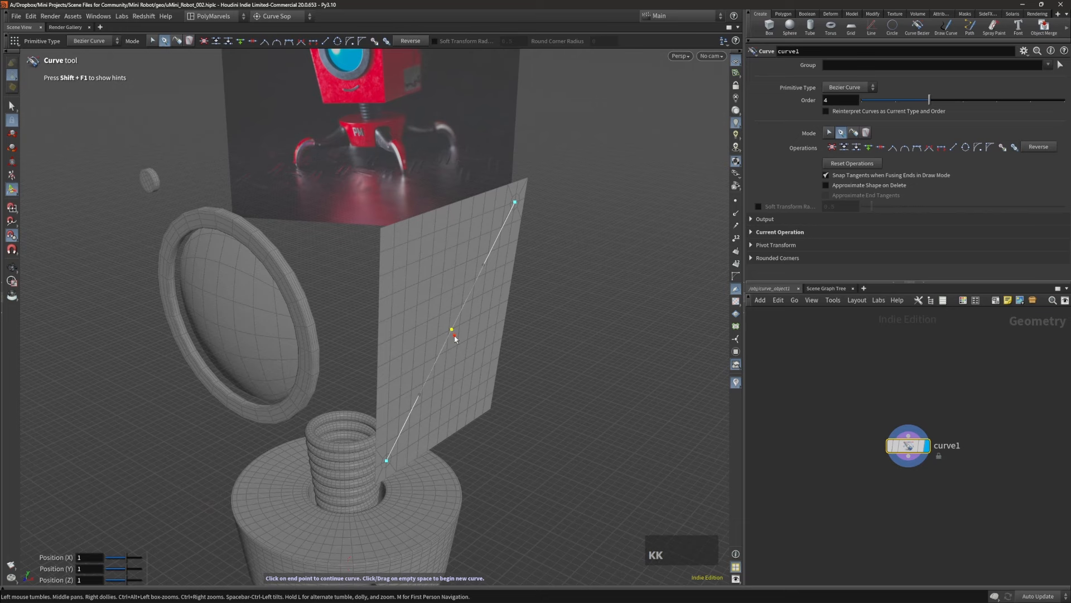
left_click(459, 341)
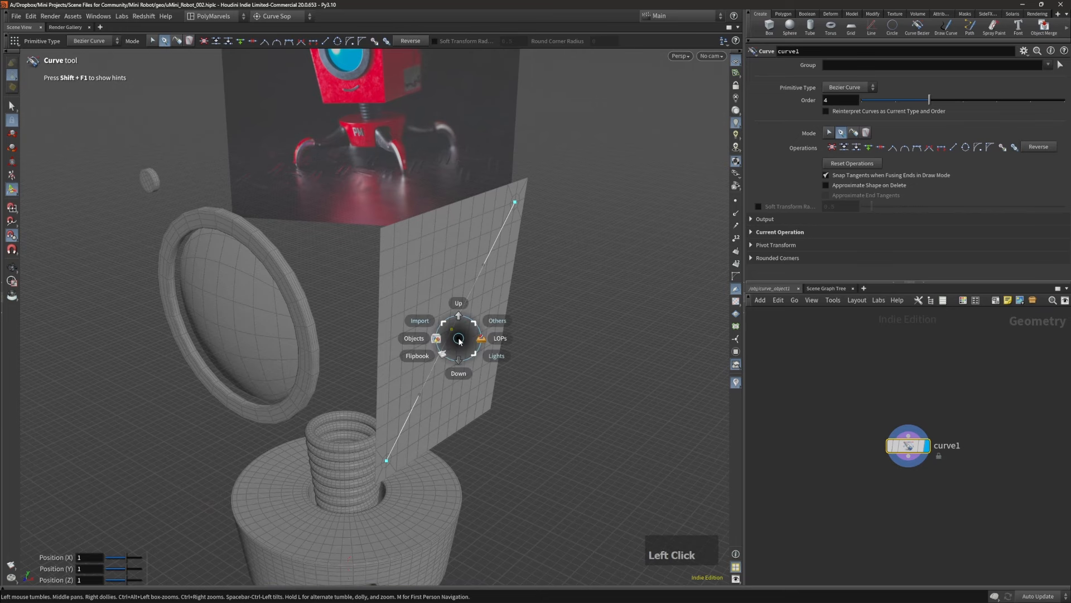
key("Escape")
key("Return")
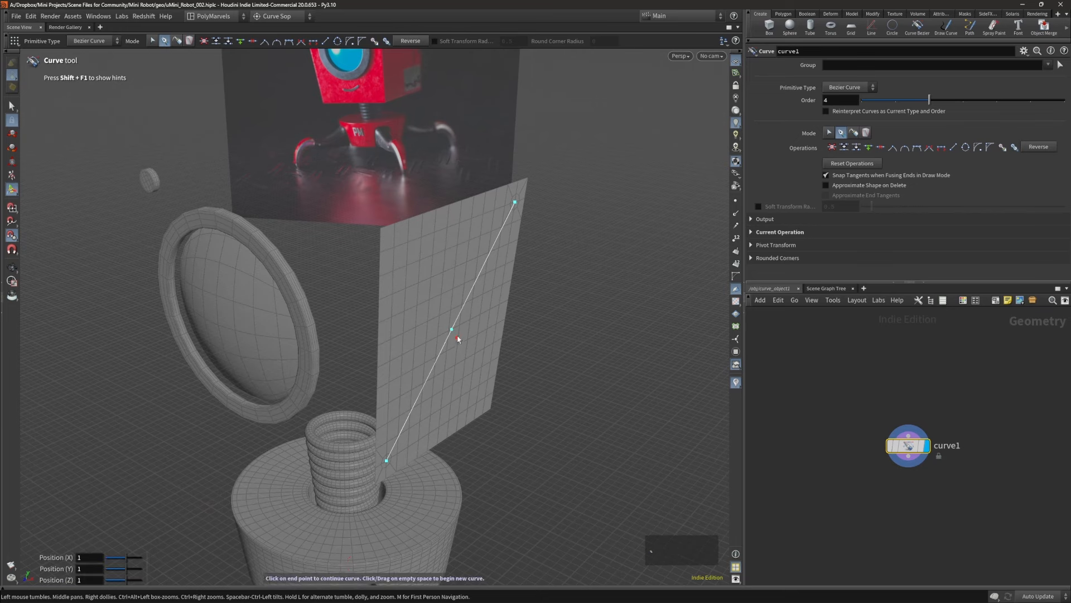
Step: Turn off snapping and pull the curve's middle point outward from the panel to about X 0.349, Y 0.59, Z -0.008
mouse_move(459, 340)
left_mouse_down("alt")
mouse_move(445, 331)
mouse_move(493, 376)
mouse_move(507, 357)
mouse_move(515, 363)
left_mouse_up("alt")
key("d")
key("x")
left_click_drag(625, 442, 617, 409, "alt")
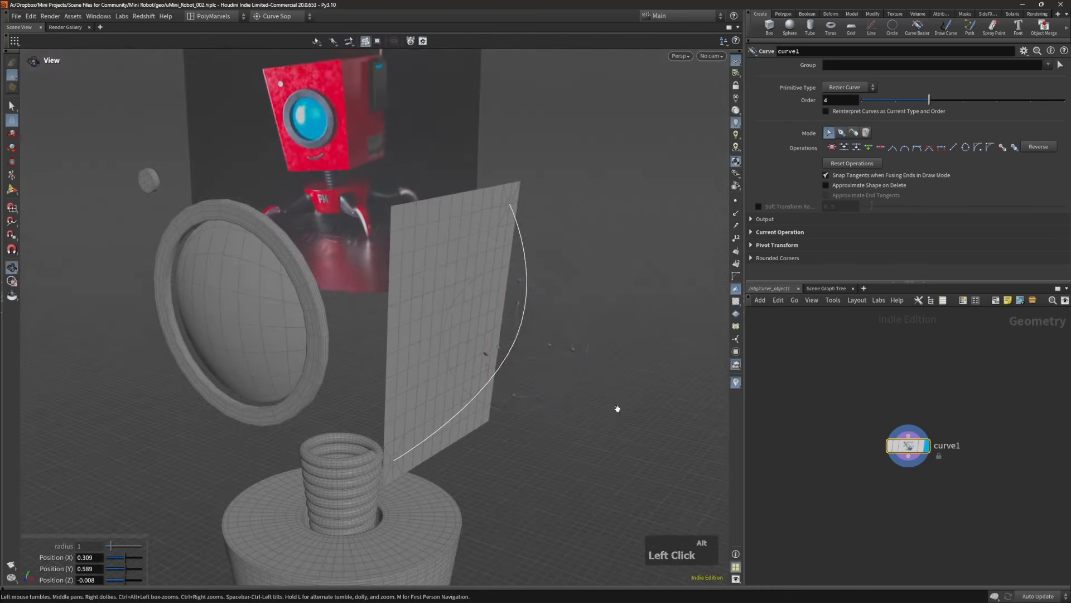
middle_click_drag(617, 410, 631, 411)
right_click_drag(629, 410, 576, 360, "alt")
left_click_drag(576, 360, 504, 331, "alt")
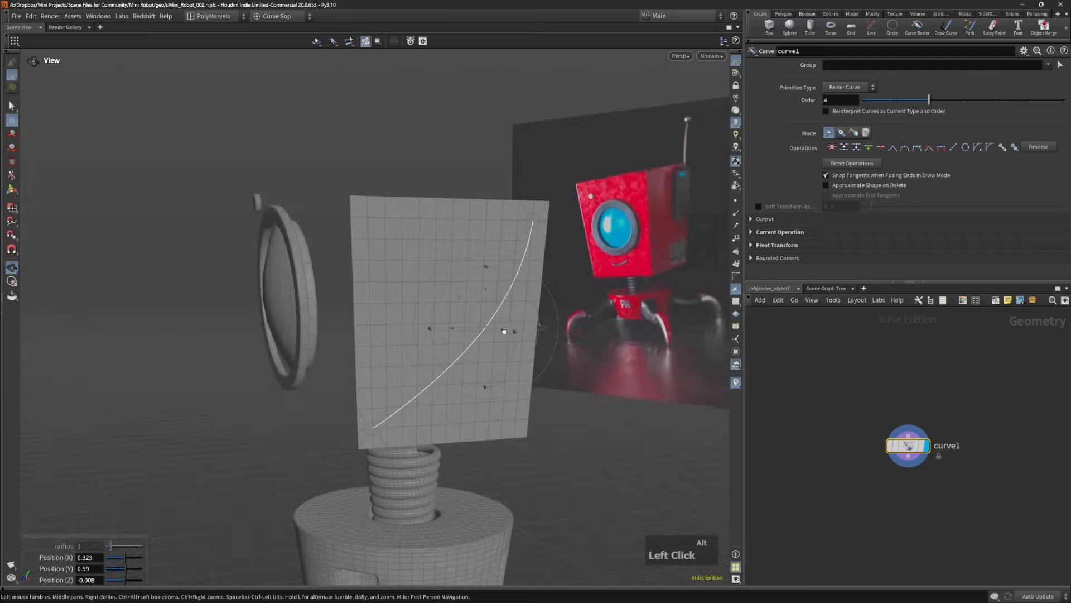
right_click_drag(503, 332, 493, 336, "alt")
left_click_drag(493, 336, 555, 366, "alt")
right_click_drag(576, 417, 552, 398, "alt")
left_click_drag(552, 399, 562, 404, "alt")
right_click_drag(568, 407, 557, 397, "alt")
middle_click_drag(558, 396, 538, 385, "alt")
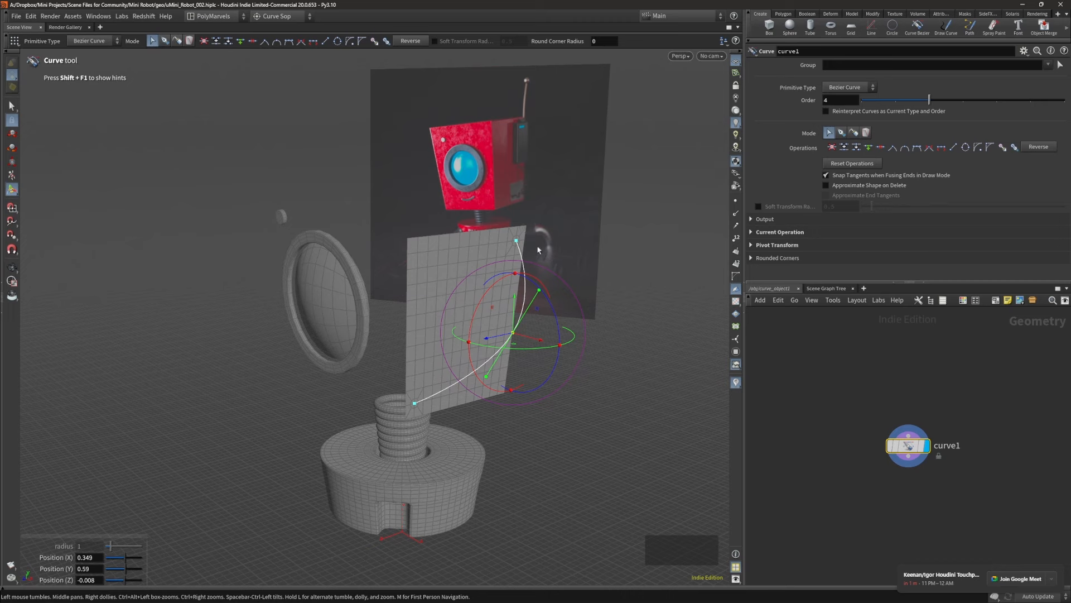
Step: Examine the bowed curve's shape and clearance from the panel from several angles
left_click_drag(538, 249, 502, 285, "alt")
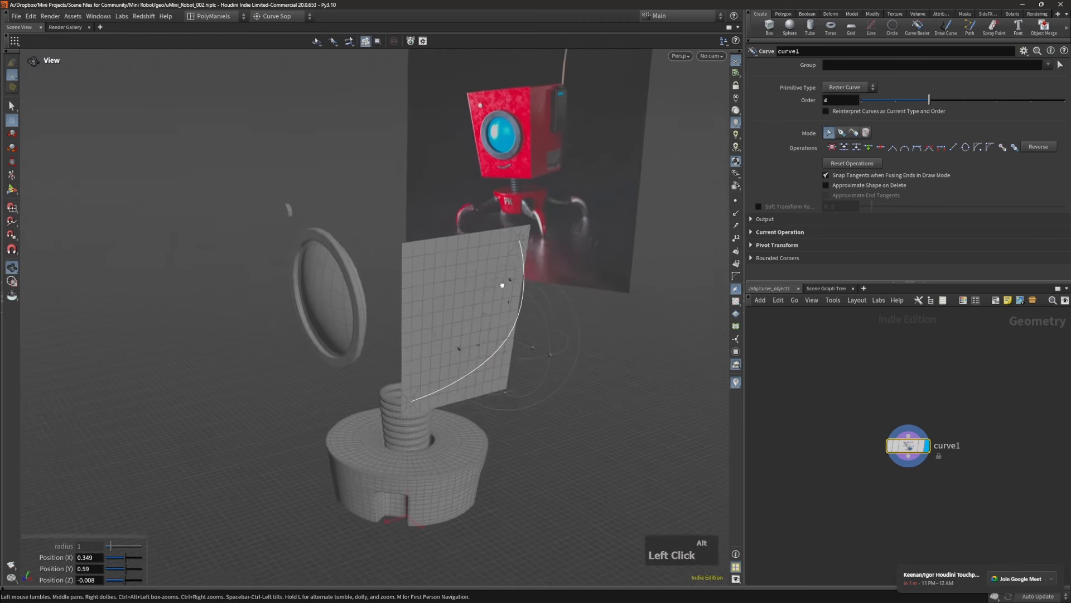
right_click_drag(502, 285, 516, 293, "alt")
mouse_move(516, 293)
left_mouse_down("alt")
mouse_move(500, 280)
mouse_move(513, 274)
left_mouse_up("alt")
middle_click_drag(513, 274, 495, 266, "alt")
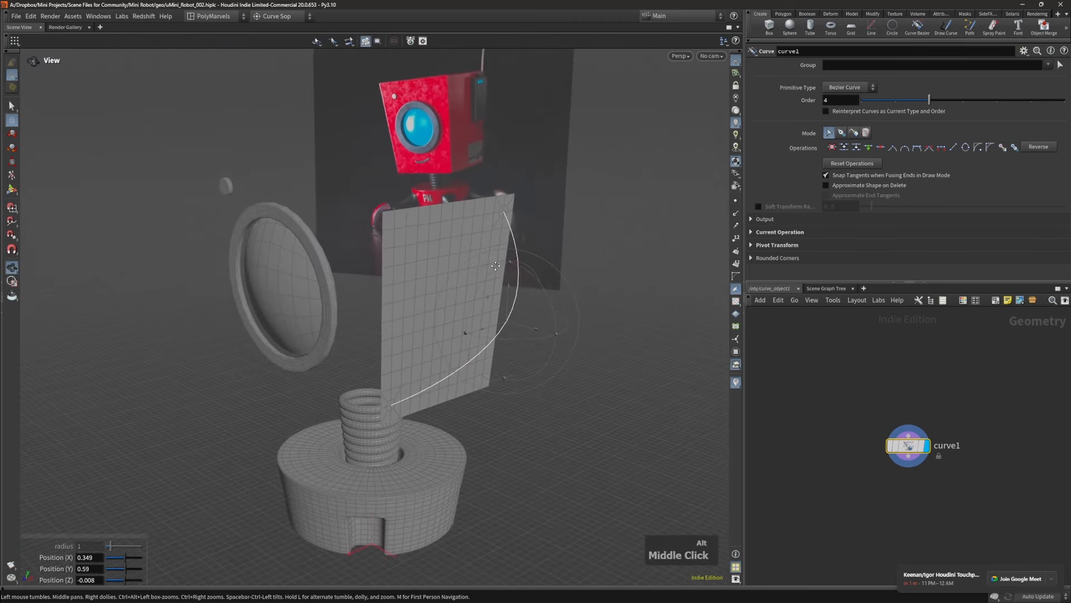
left_click_drag(590, 269, 652, 310, "alt")
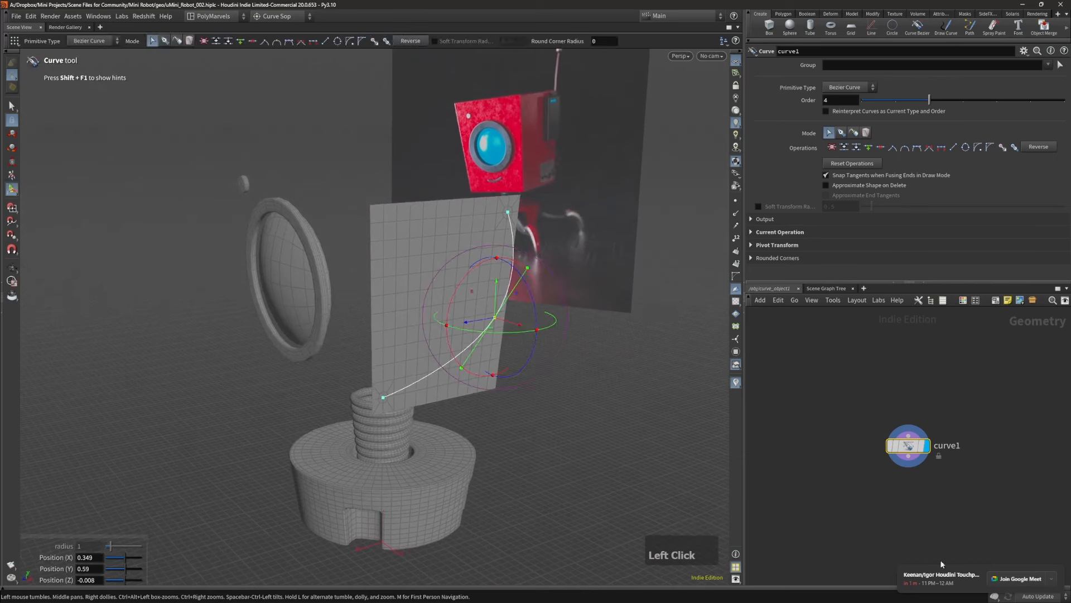
left_click_drag(499, 311, 454, 230, "alt")
right_click_drag(454, 229, 474, 246, "alt")
middle_click_drag(474, 246, 558, 313, "alt")
key("s")
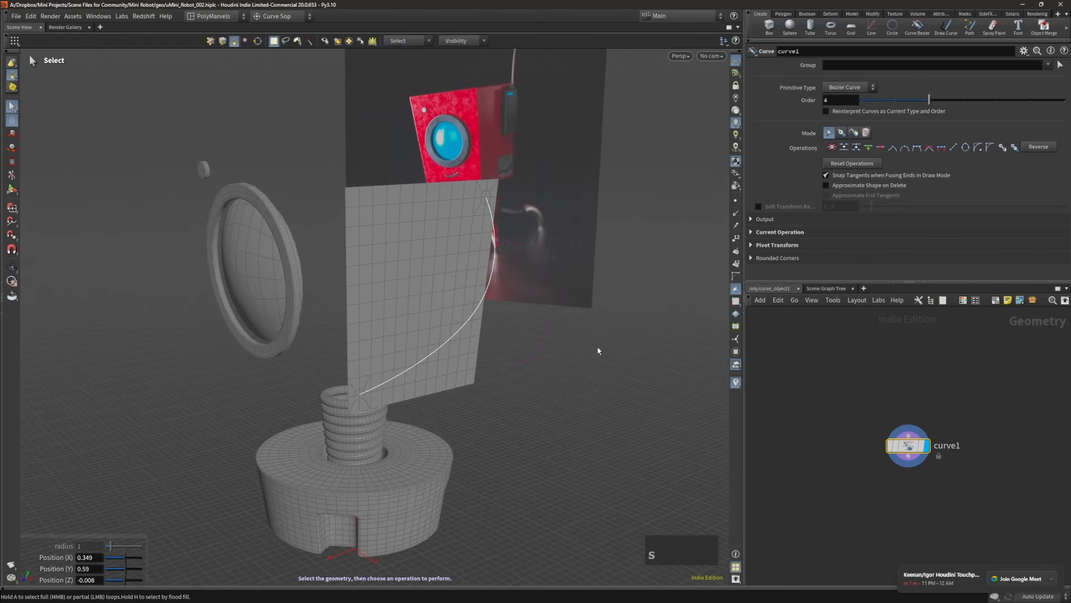
Step: Add a Spiral primitive inside the bowed curve's object
key("Escape")
right_click_drag(530, 343, 591, 311)
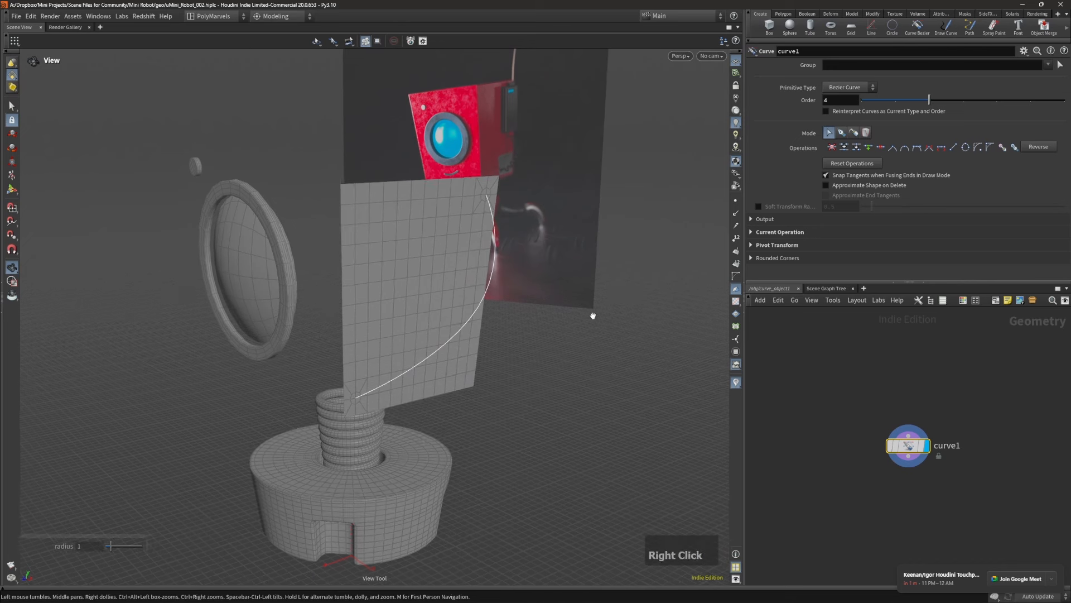
key("c")
key("alt")
key("c")
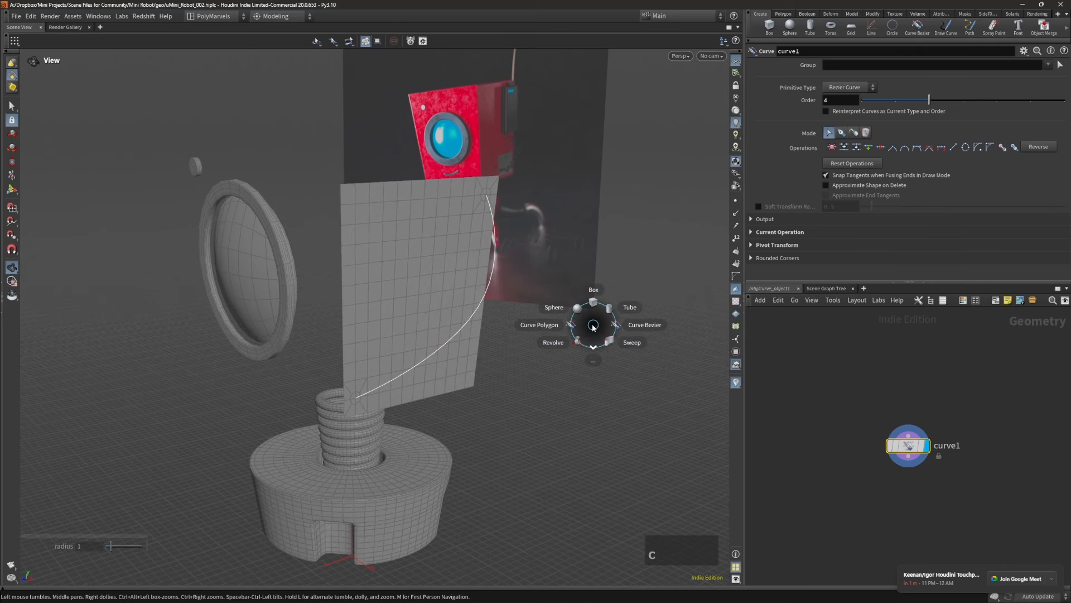
left_click(593, 361)
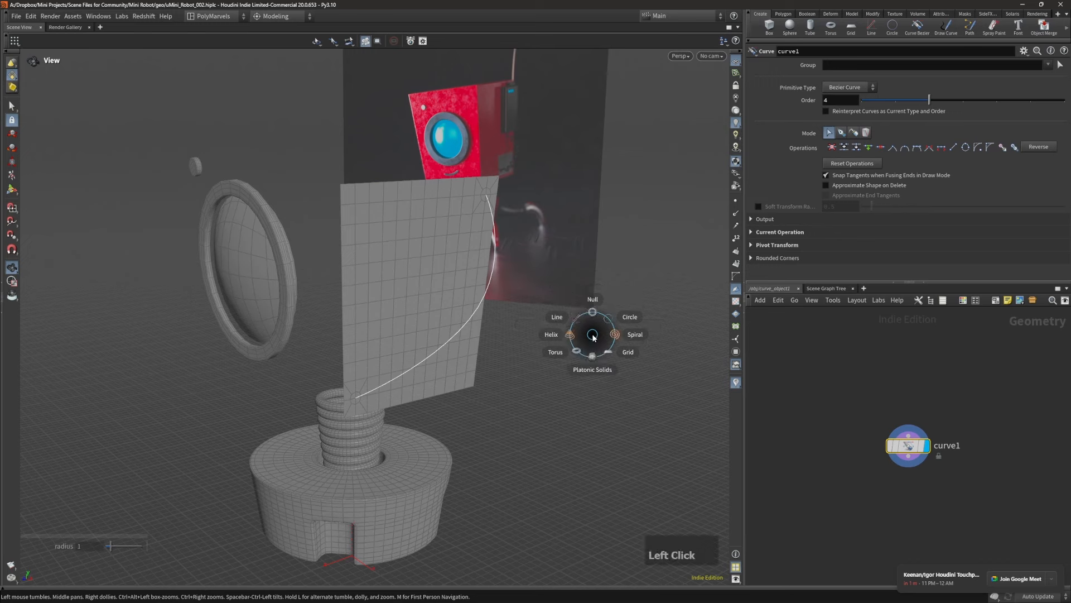
left_click(611, 337)
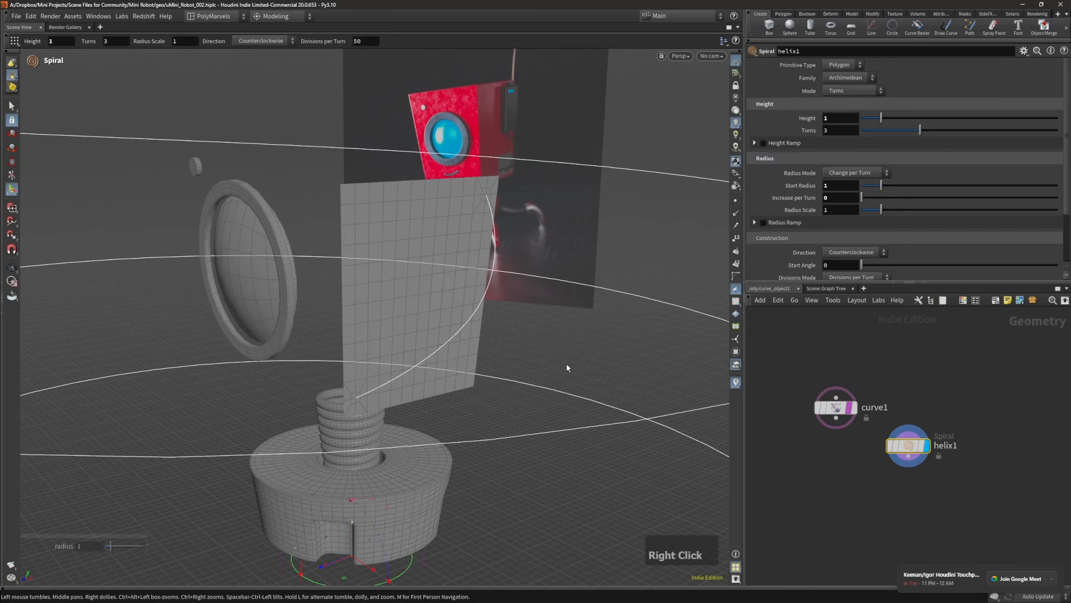
Step: Set the spiral's Radius Scale to 0.04 and its Turns to 10
right_click_drag(566, 371, 306, 376, "alt")
left_click_drag(881, 117, 866, 121)
key("ctrl+z")
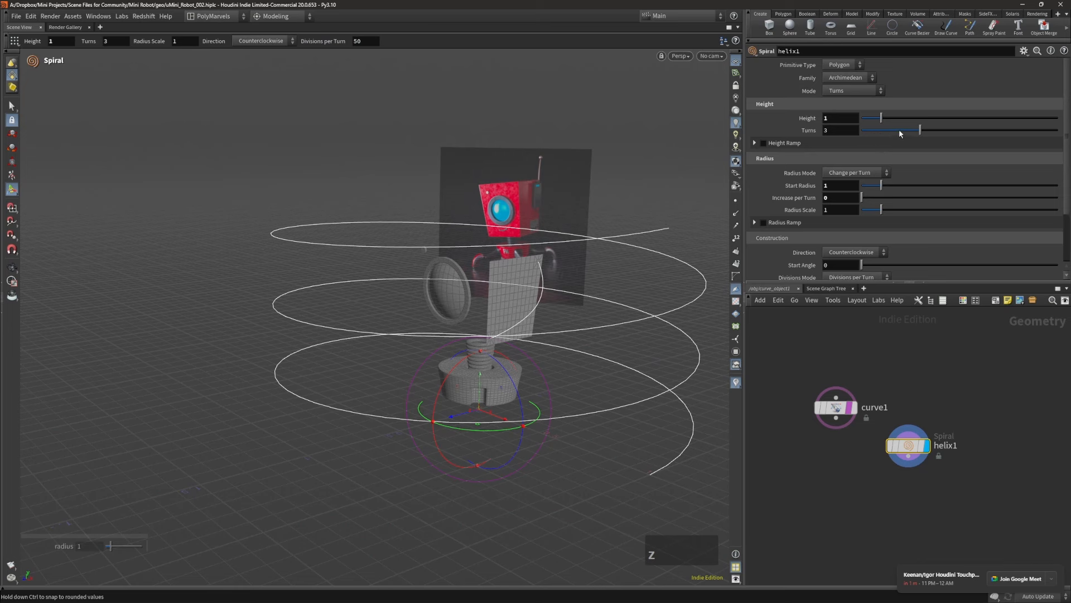
left_click_drag(876, 208, 863, 210)
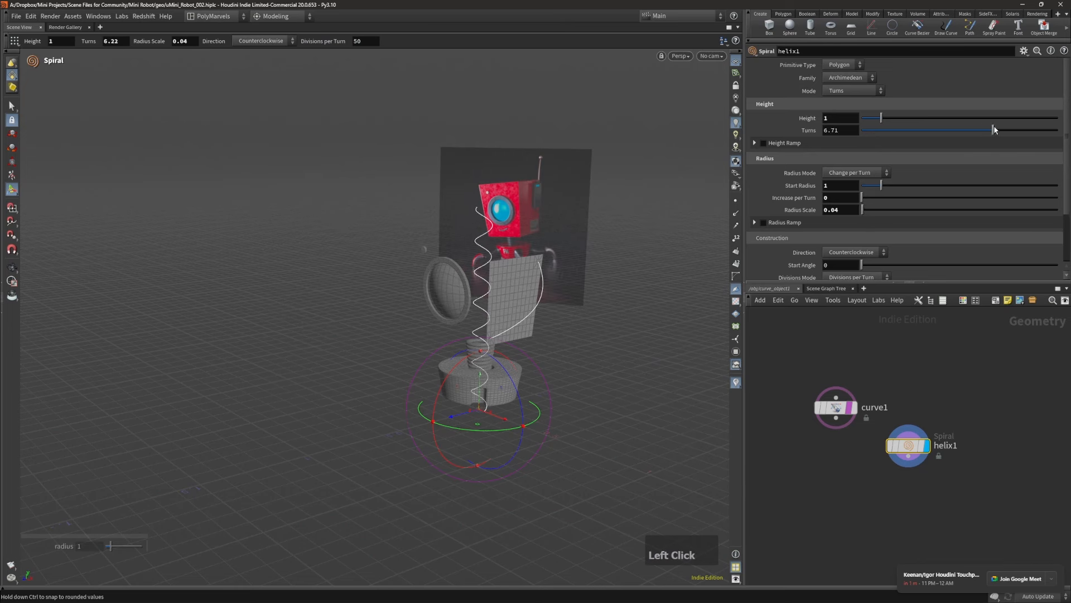
left_click_drag(994, 129, 1058, 130)
key("Escape")
right_click_drag(569, 313, 480, 332, "alt")
middle_click_drag(480, 332, 453, 315, "alt")
left_click_drag(453, 315, 418, 220, "alt")
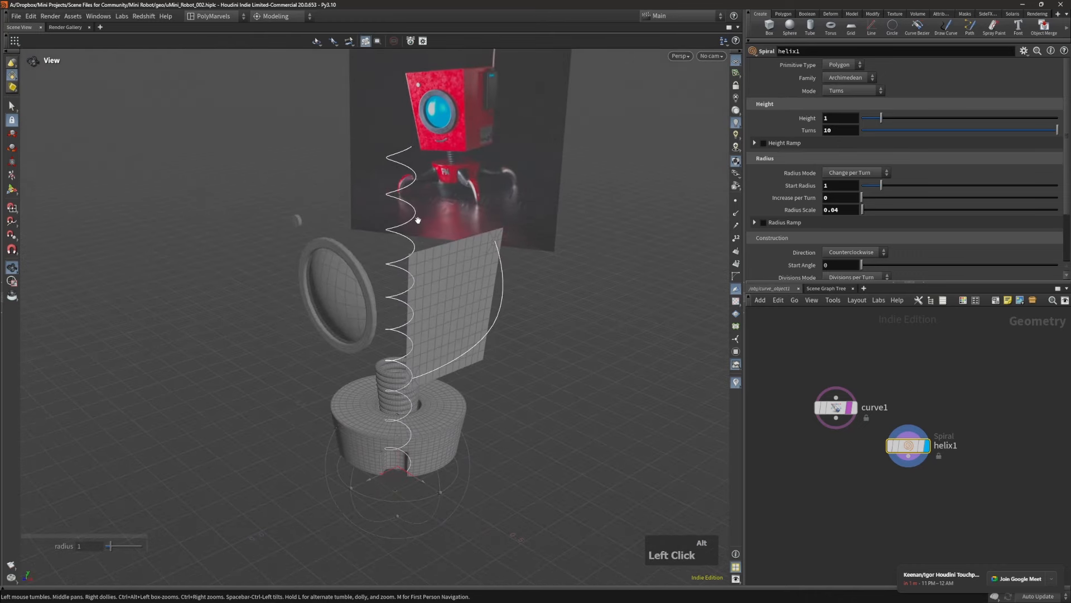
Step: Hide the other objects and apply Path Deform to the spiral, using the bowed curve as its path
key("space+y")
left_click_drag(411, 335, 437, 294)
key("Return")
key("c")
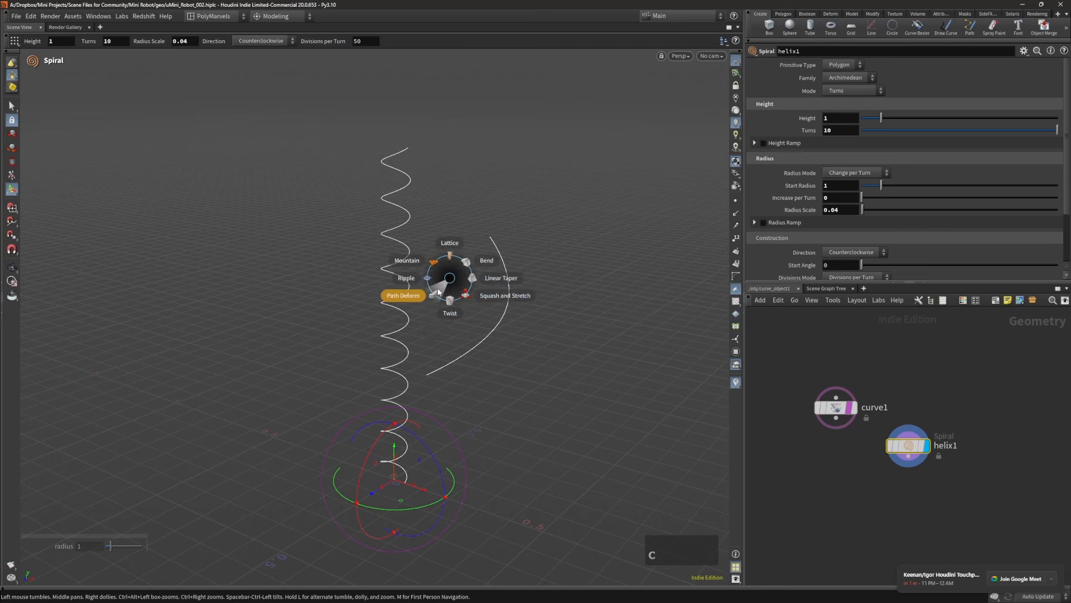
left_click(438, 290)
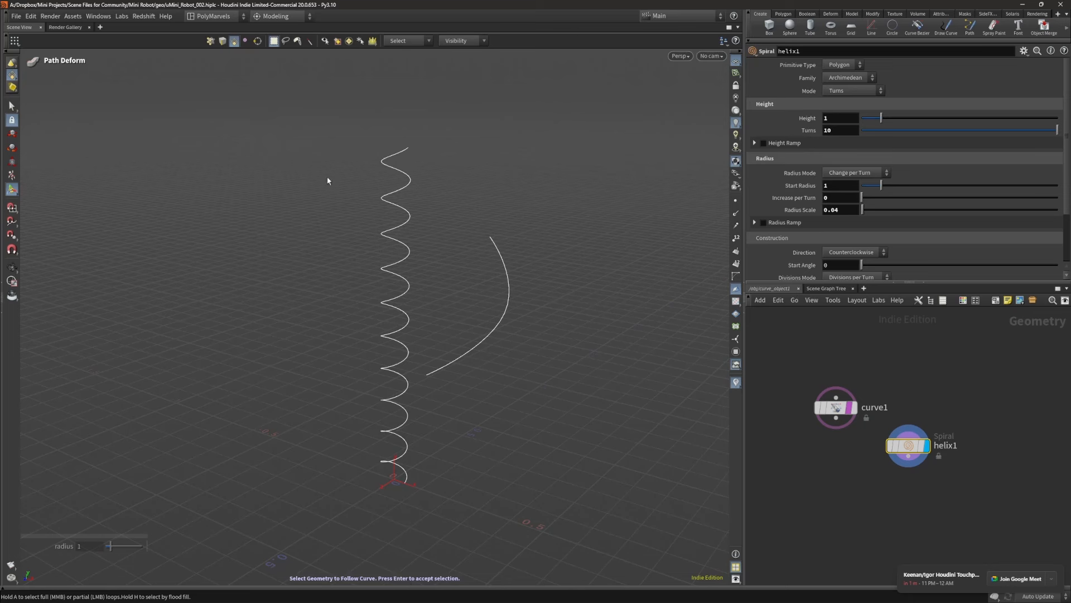
left_click(401, 177)
right_click(239, 311, "shift")
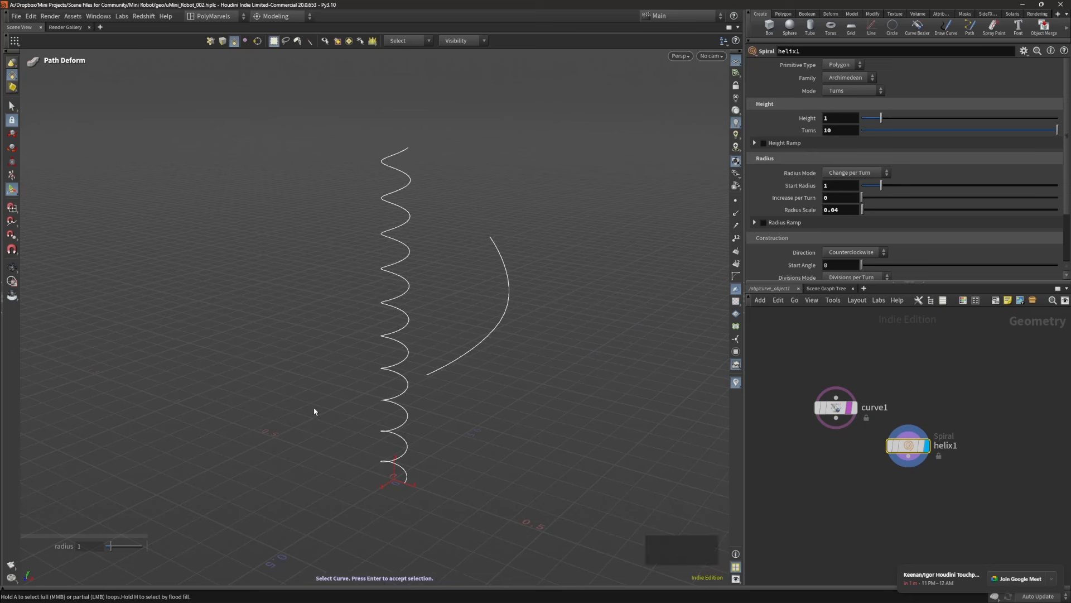
right_click(462, 361)
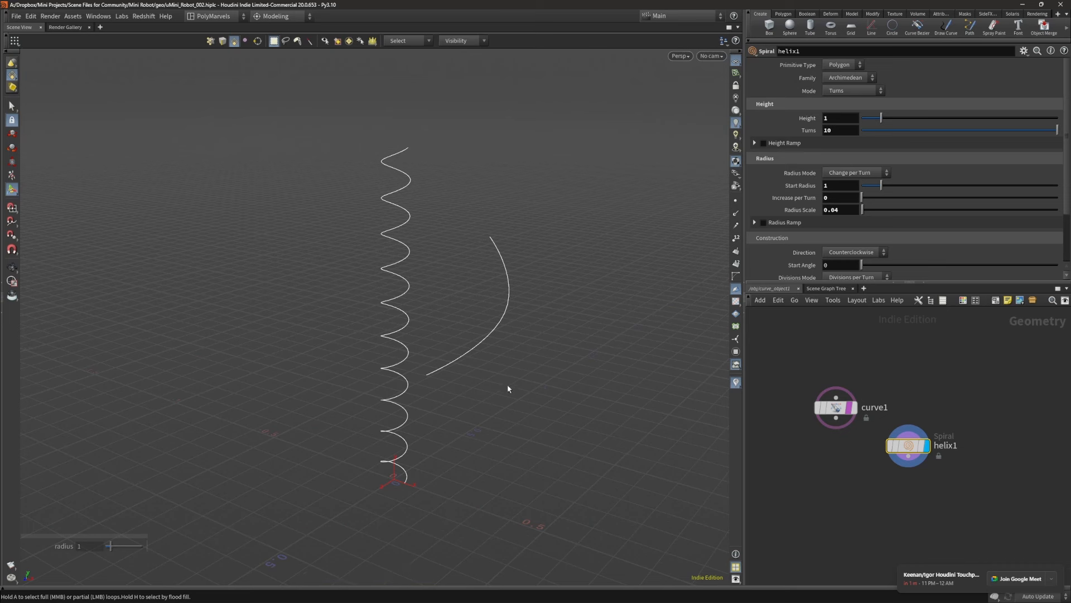
right_click_drag(466, 359, 497, 280, "alt")
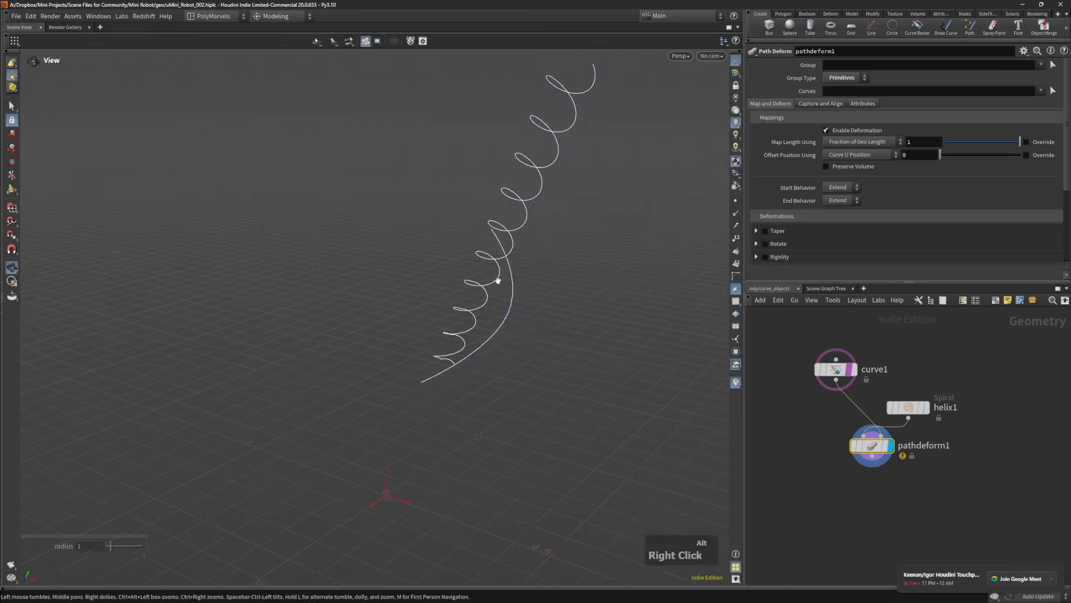
left_click_drag(497, 279, 480, 253, "alt")
middle_click_drag(480, 253, 469, 278)
key("Return")
right_click_drag(469, 262, 447, 279, "alt")
Step: Spread out the spiral and path deform nodes in the network and turn off the source curve's template display
left_click_drag(906, 407, 751, 440)
middle_click_drag(751, 439, 807, 441)
left_click(808, 439)
right_click_drag(491, 306, 415, 376, "alt")
left_click_drag(415, 376, 461, 355)
left_click(472, 350)
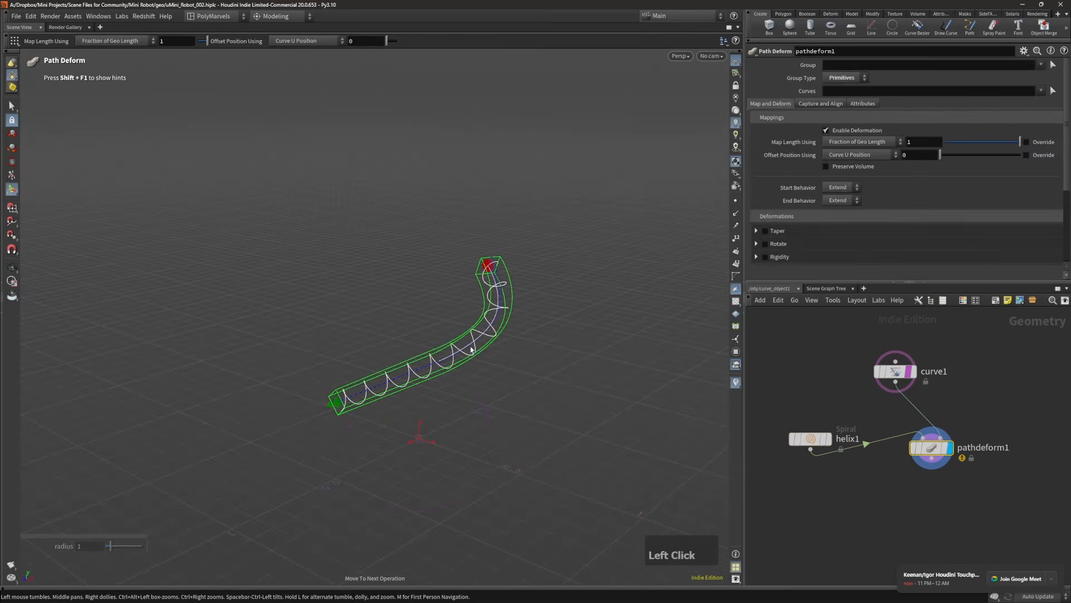
right_click_drag(462, 338, 476, 330, "alt")
middle_click_drag(483, 323, 493, 301, "alt")
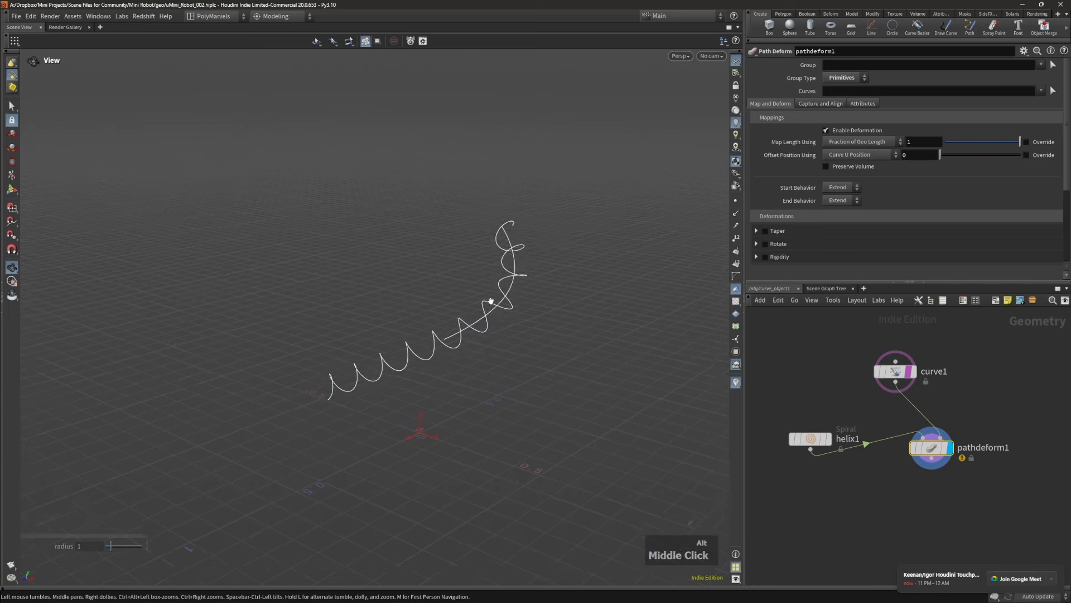
mouse_move(492, 301)
left_mouse_down("alt")
mouse_move(524, 307)
mouse_move(501, 308)
mouse_move(505, 299)
left_mouse_up("alt")
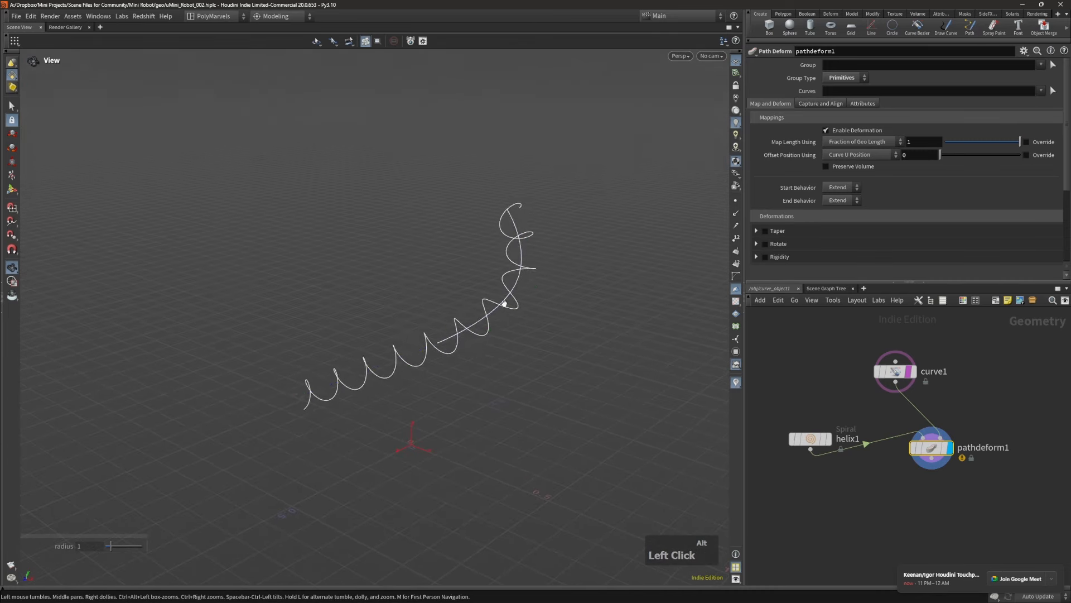
left_click_drag(932, 451, 910, 490)
key("e")
key("e")
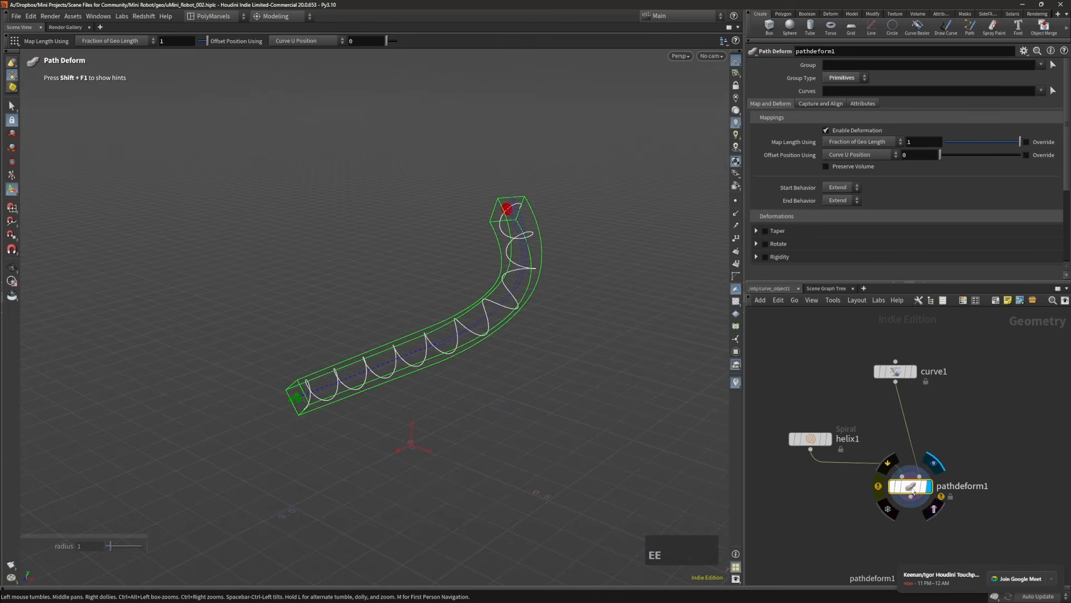
left_click(550, 287)
left_click_drag(589, 283, 604, 288, "alt")
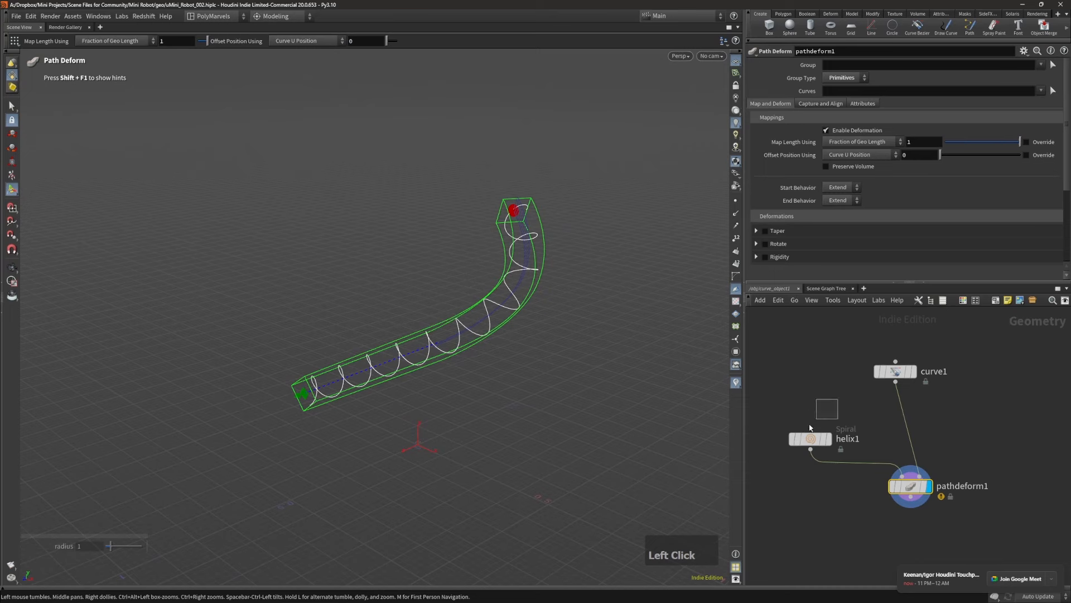
Step: Increase the spiral's Turns to 19.1
left_click(811, 438)
middle_click_drag(848, 130, 870, 130)
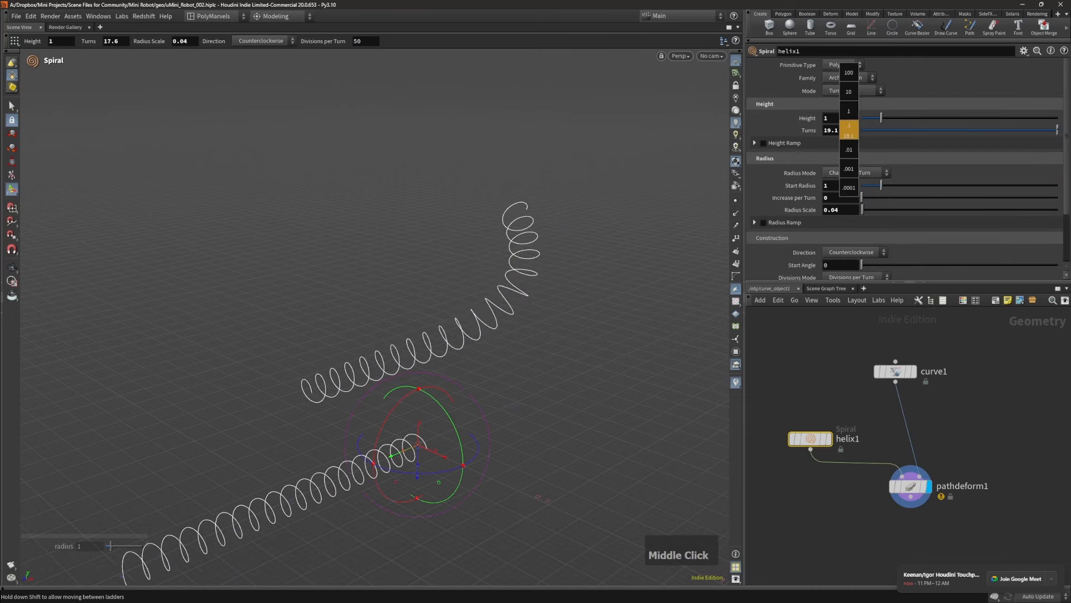
key("Escape")
right_click_drag(371, 323, 447, 340)
mouse_move(447, 340)
left_mouse_down("alt")
mouse_move(402, 337)
mouse_move(454, 333)
left_mouse_up("alt")
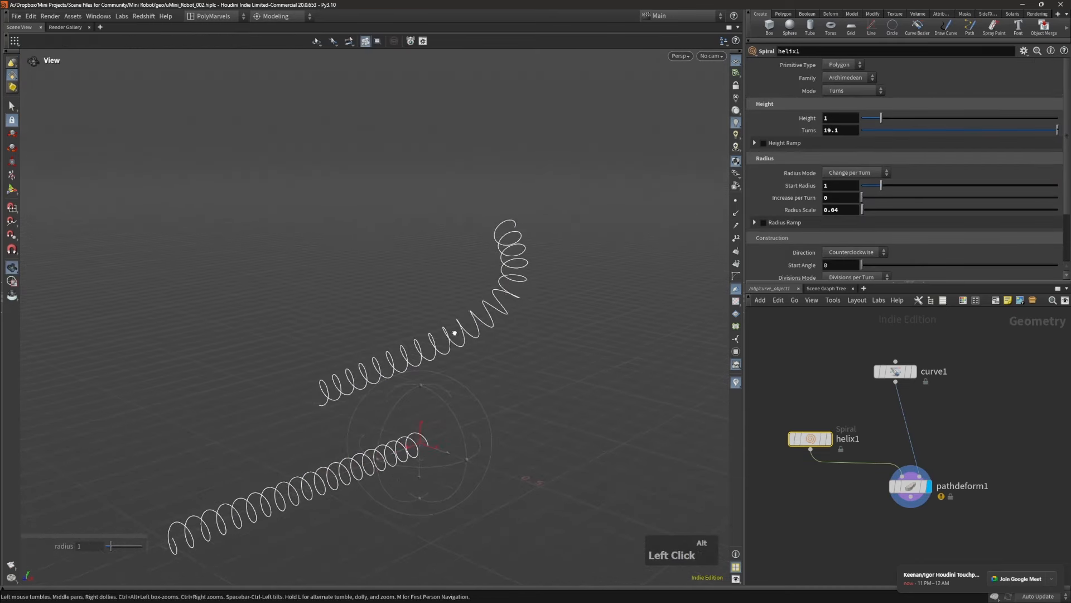
key("Return")
Step: Show the other robot parts again and reduce the spiral's Height to 0.47
middle_click_drag(875, 123, 739, 323)
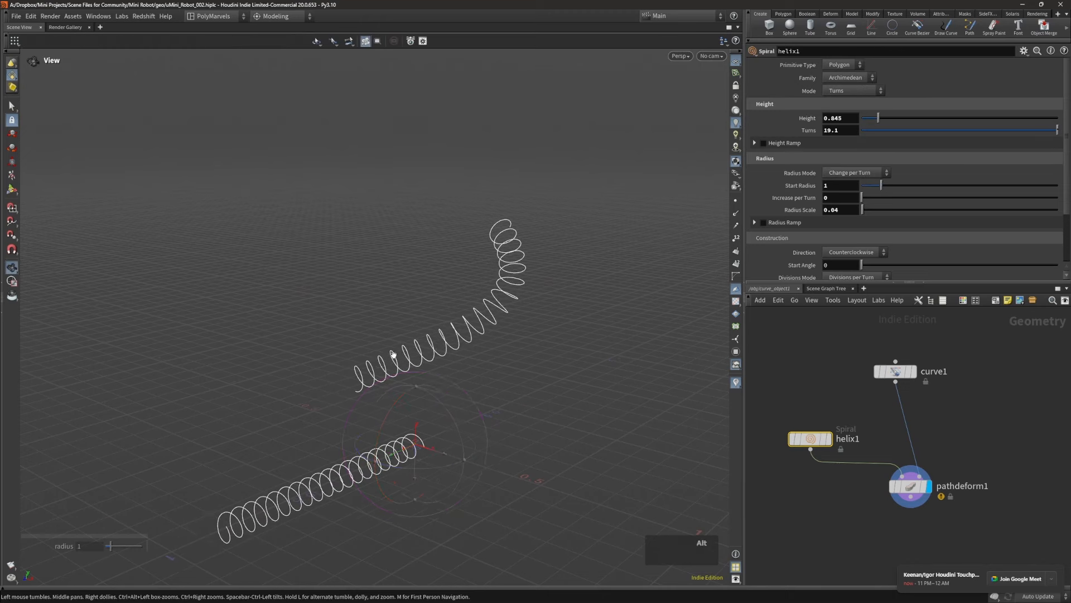
right_click_drag(395, 356, 543, 259, "alt")
key("alt+y")
left_click_drag(544, 259, 560, 282, "alt")
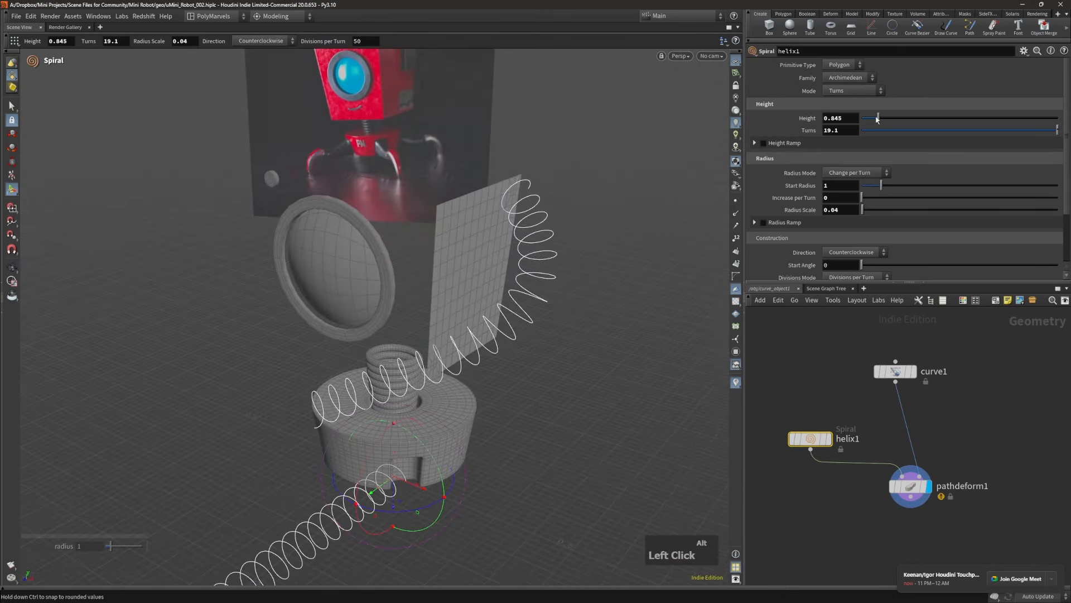
left_click_drag(878, 119, 873, 120)
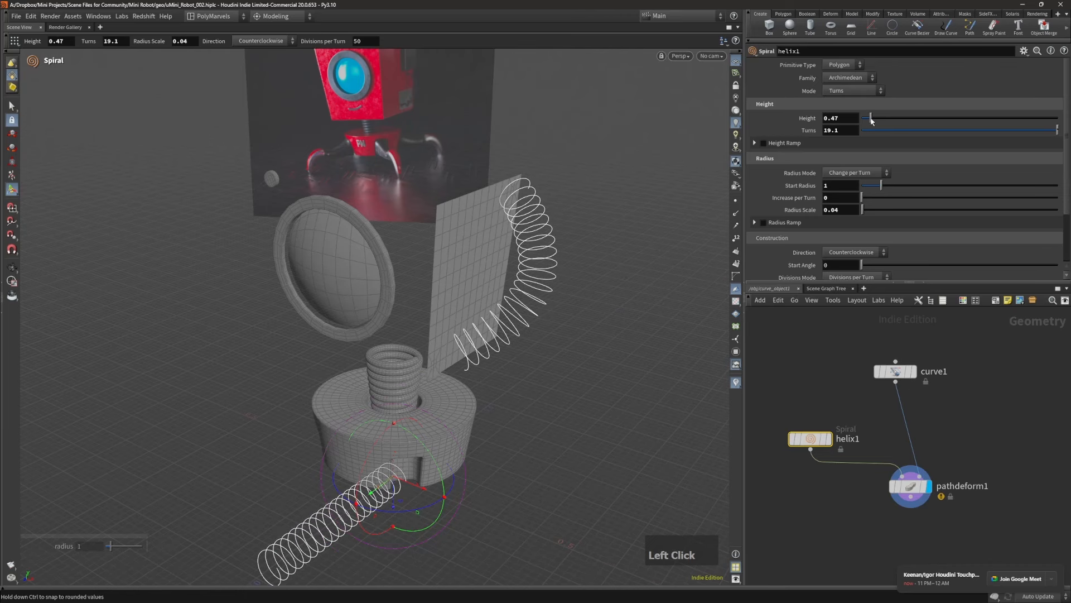
Step: Reduce the spiral's Radius Scale to 0.012 to make a slimmer coil beside the side panel
left_click_drag(635, 218, 674, 178, "alt")
middle_click_drag(852, 207, 850, 235)
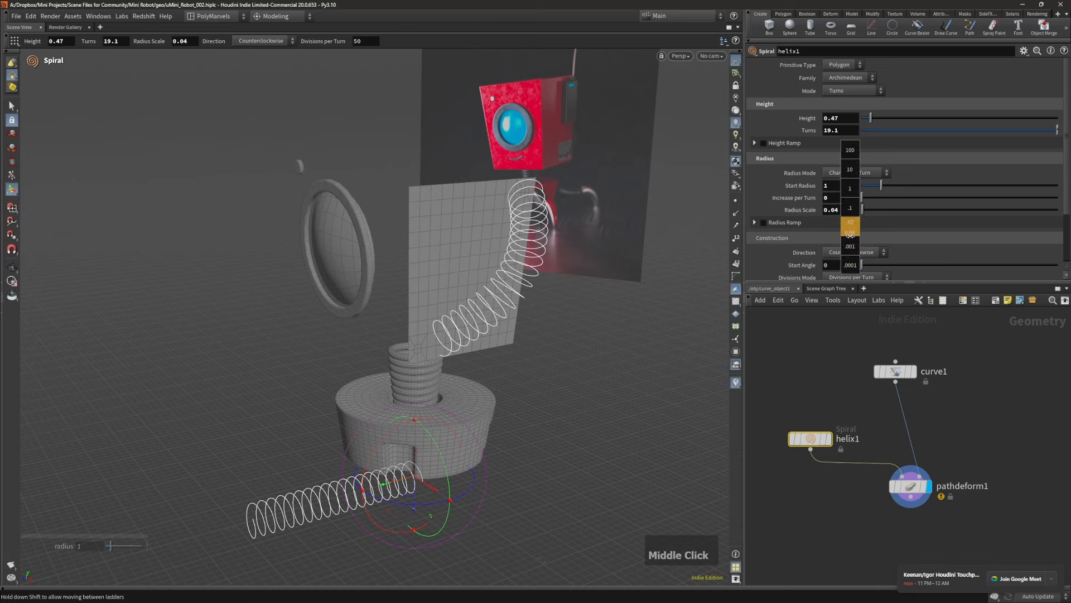
middle_click_drag(765, 244, 721, 235)
right_click_drag(505, 281, 535, 263, "alt")
left_click_drag(536, 263, 511, 296, "alt")
right_click_drag(510, 295, 524, 284, "alt")
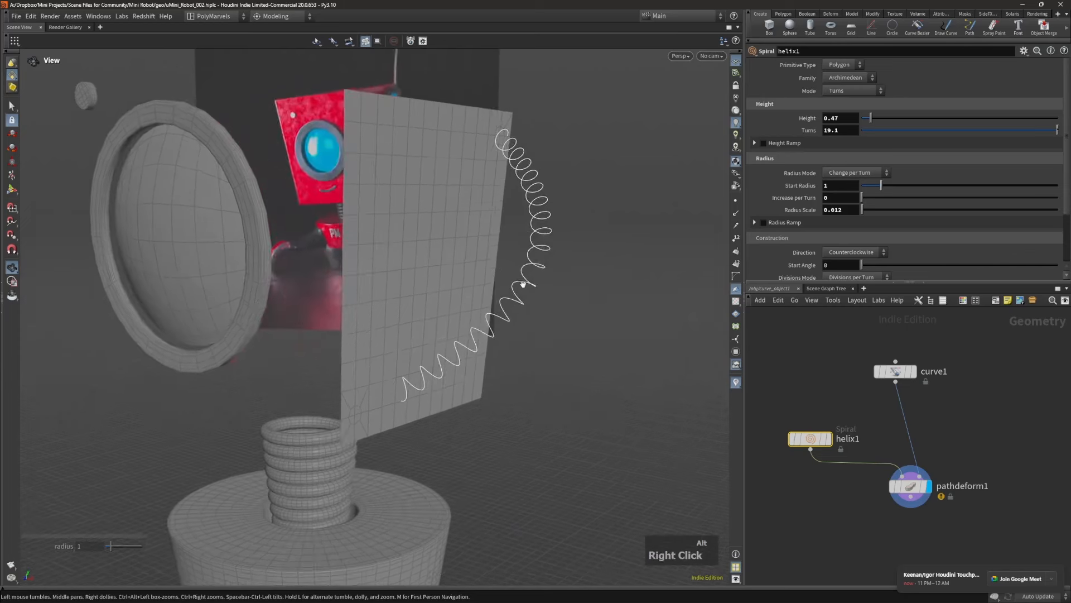
Step: Check the slim coil's fit against the side panel from several angles and save the scene
middle_click_drag(527, 274, 562, 254, "alt")
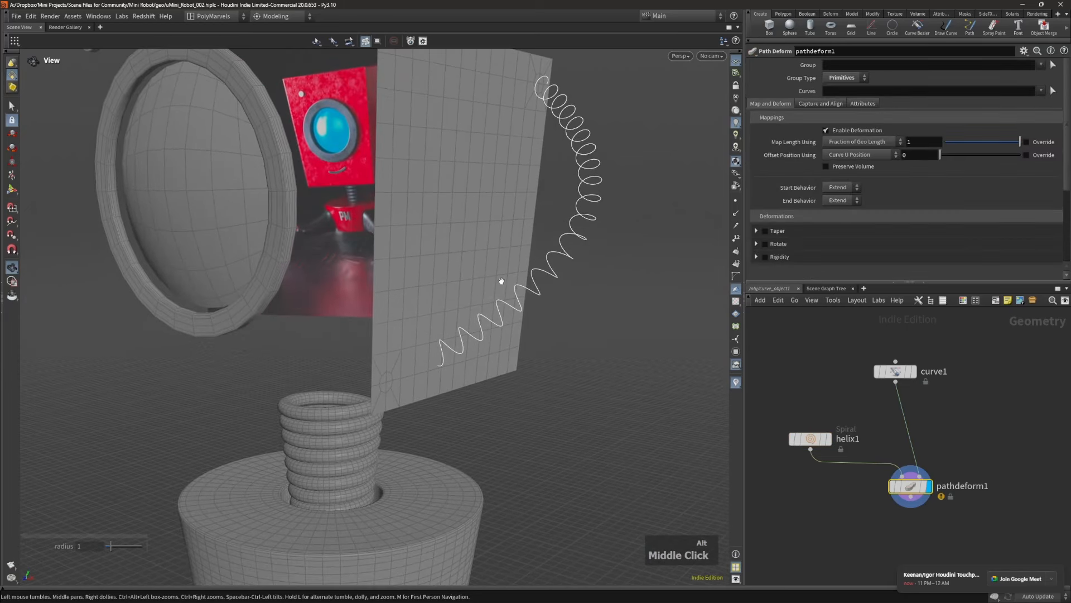
left_click_drag(501, 281, 465, 268, "alt")
right_click_drag(506, 298, 497, 308, "alt")
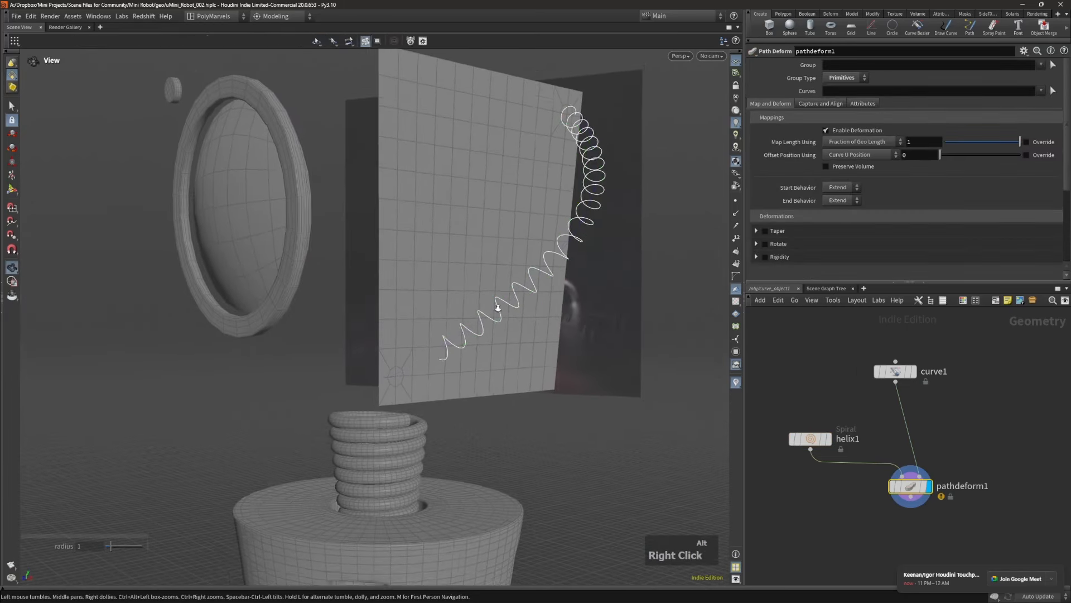
left_click_drag(497, 308, 509, 299, "alt")
key("ctrl+s")
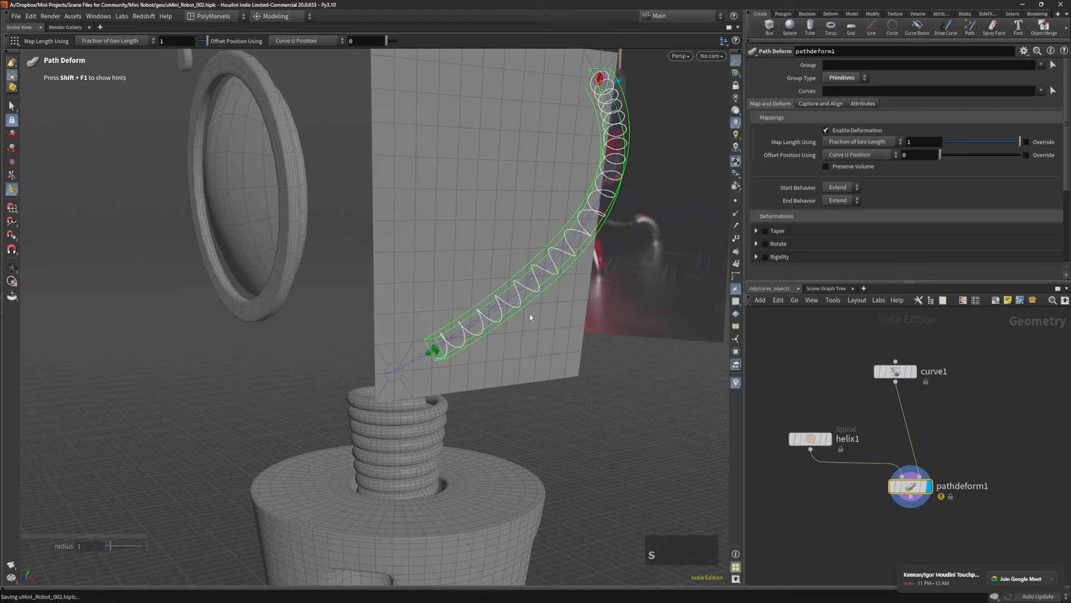
left_click(571, 341)
left_click_drag(571, 349, 565, 273, "alt")
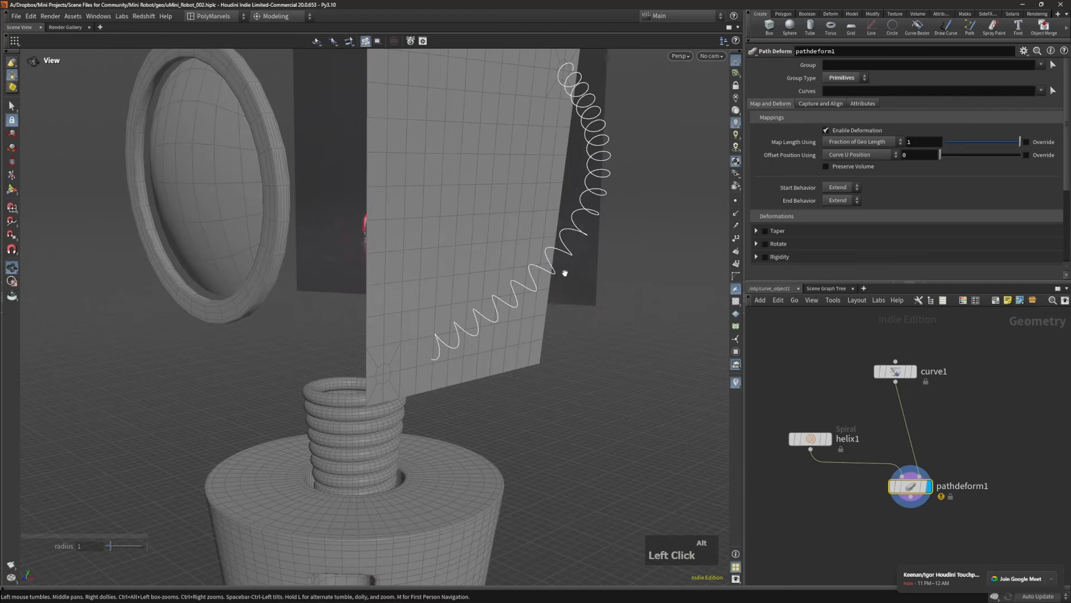
right_click_drag(565, 273, 524, 275, "alt")
Step: Duplicate the curve node, reset the copy's operations, and insert it after the path deform node
middle_click_drag(951, 398, 935, 345, "alt")
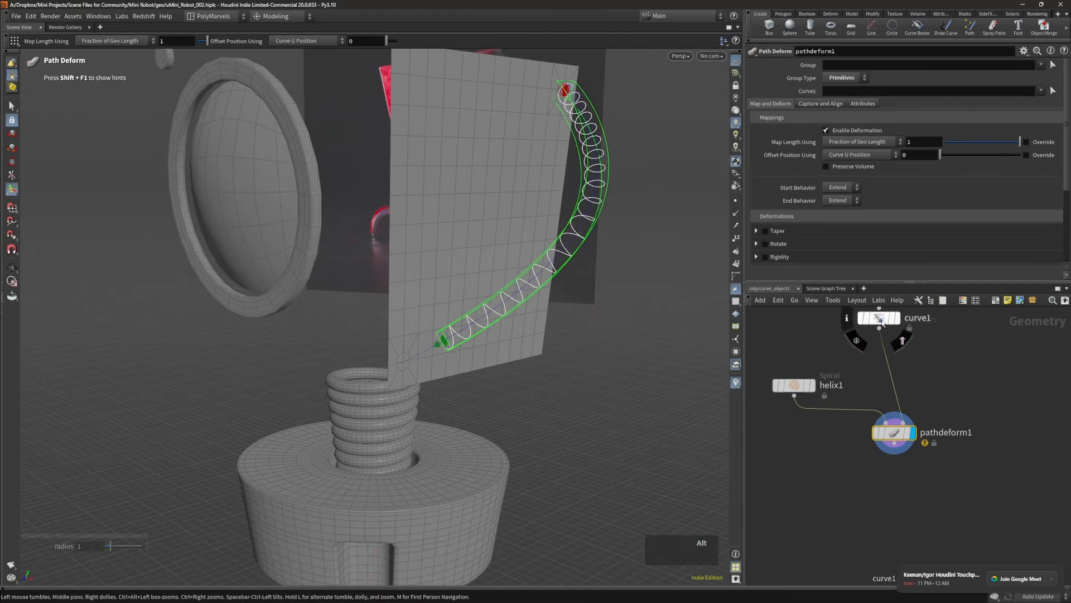
left_click_drag(881, 322, 910, 511, "alt")
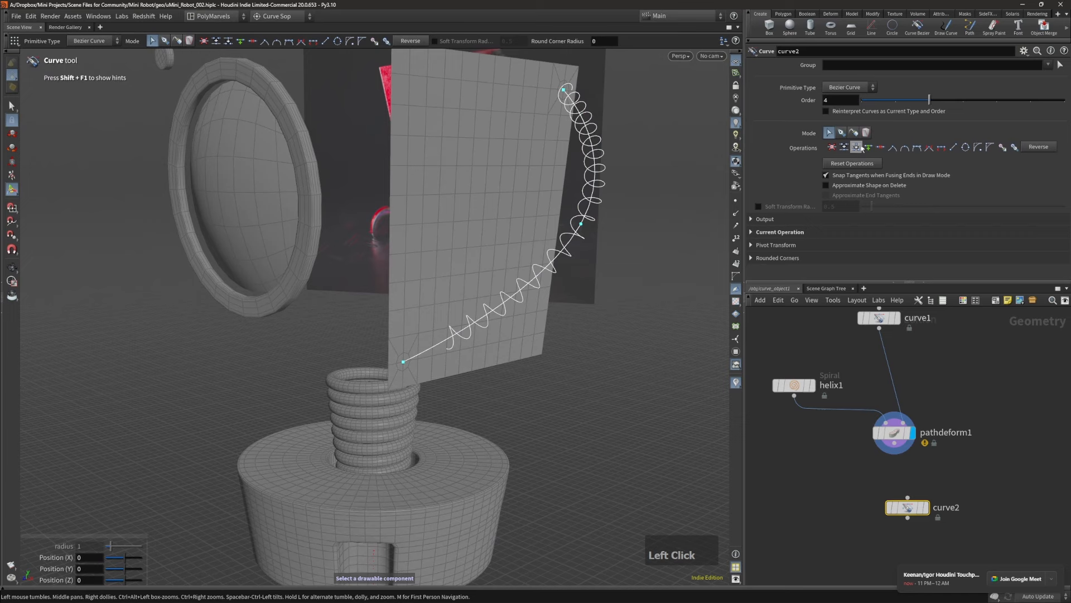
left_click(851, 164)
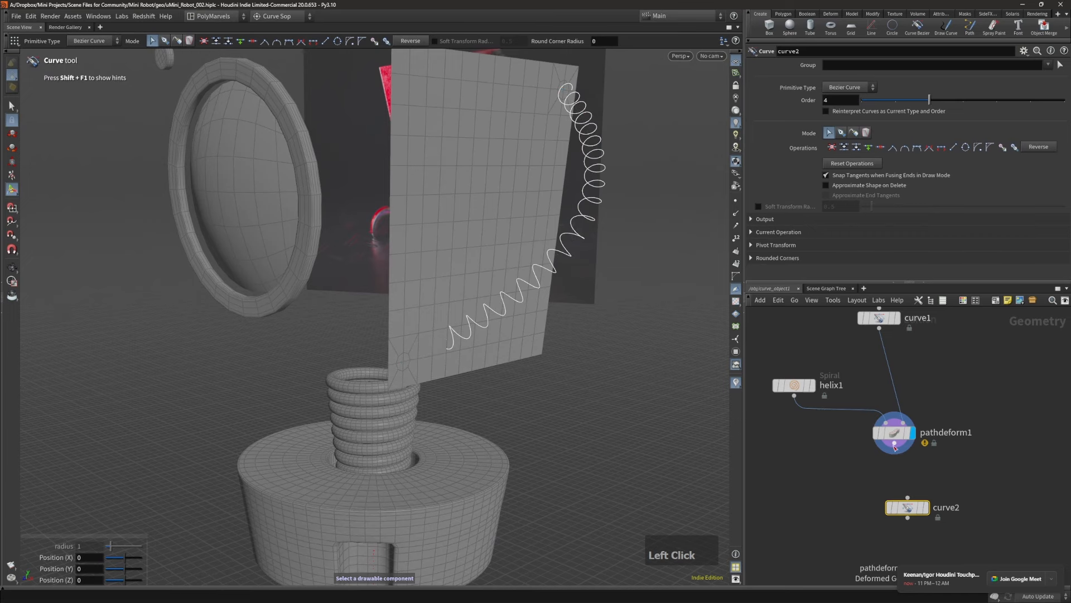
left_click_drag(894, 446, 894, 480)
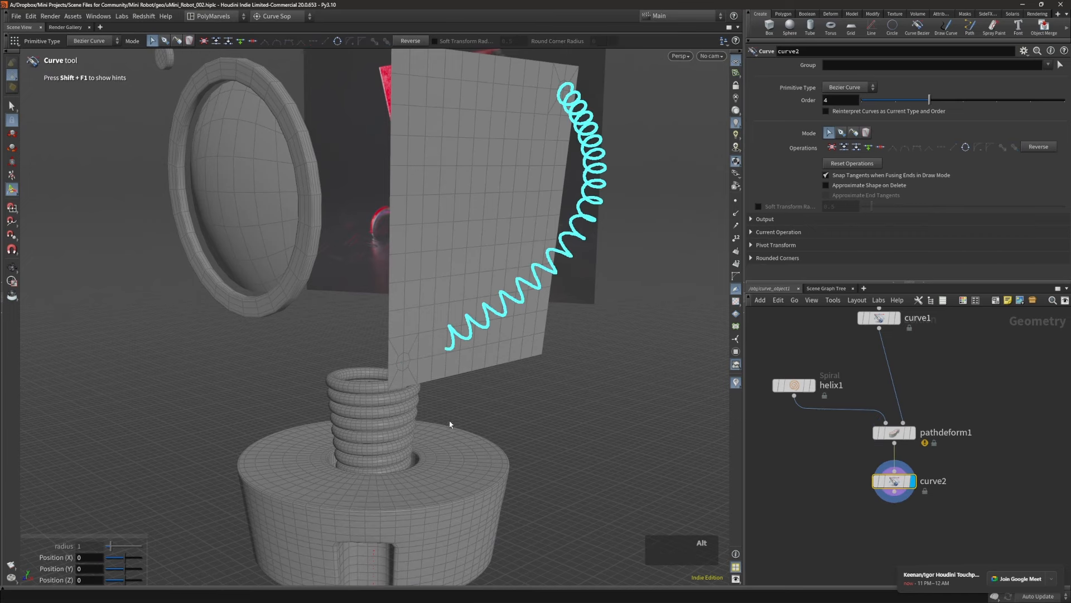
Step: Select the coil's lower end point near the side panel's corner hole and switch the curve node to Draw mode
right_click_drag(450, 424, 442, 296, "alt")
middle_click_drag(442, 296, 481, 321, "alt")
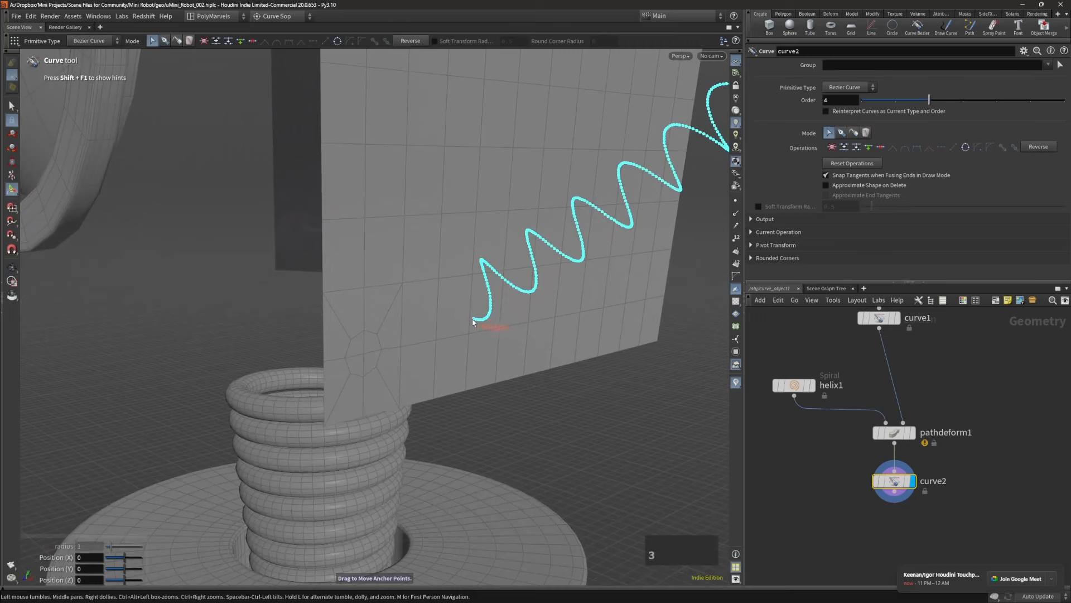
right_click_drag(473, 322, 504, 296, "alt")
left_click_drag(505, 297, 461, 334, "alt")
right_click_drag(492, 302, 569, 275, "alt")
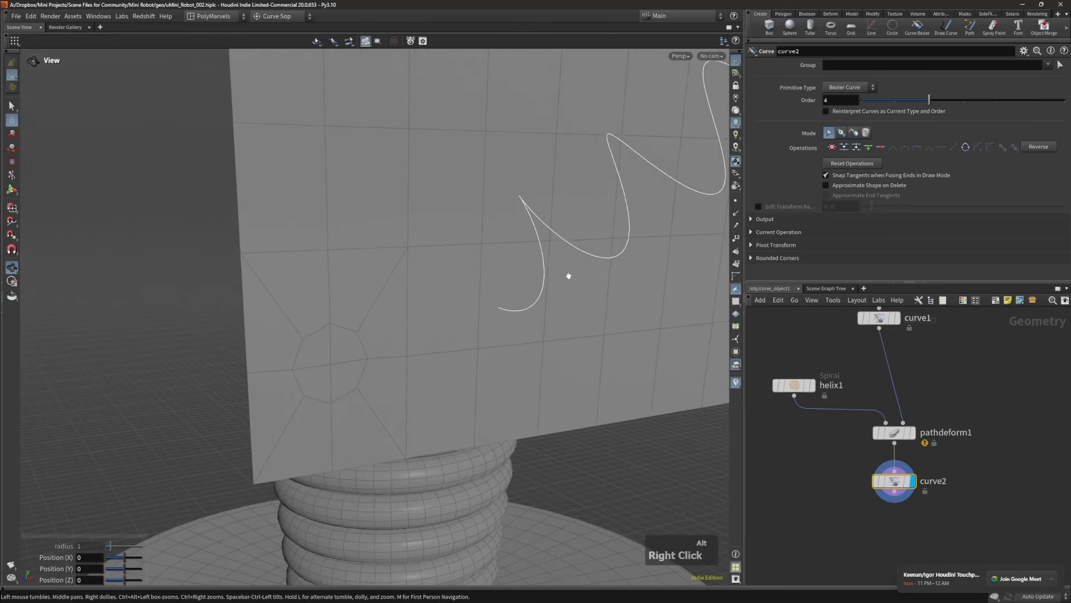
left_click(498, 309)
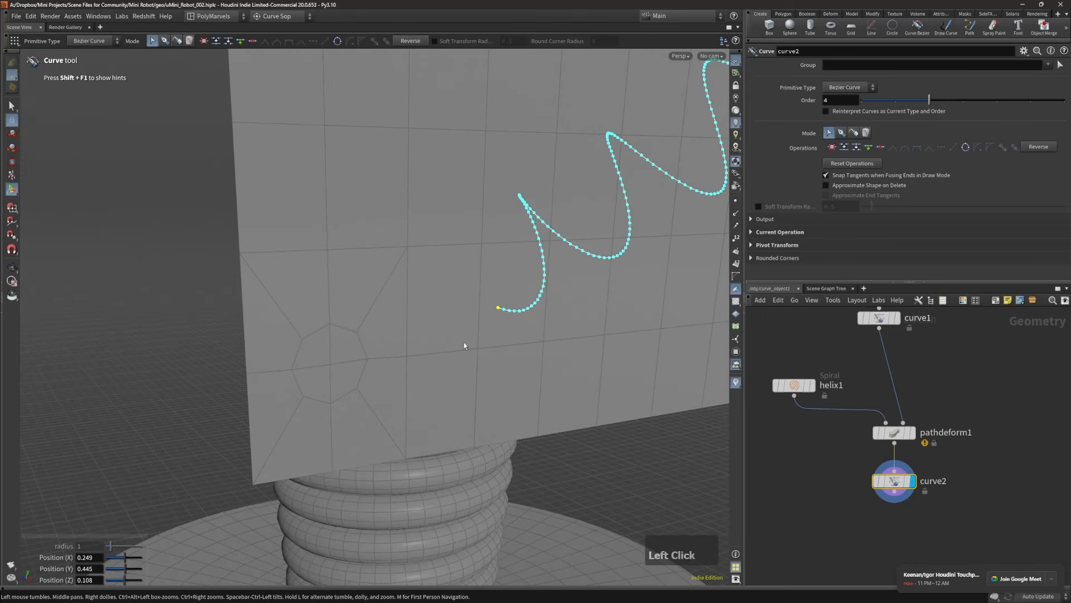
key("c")
key("c")
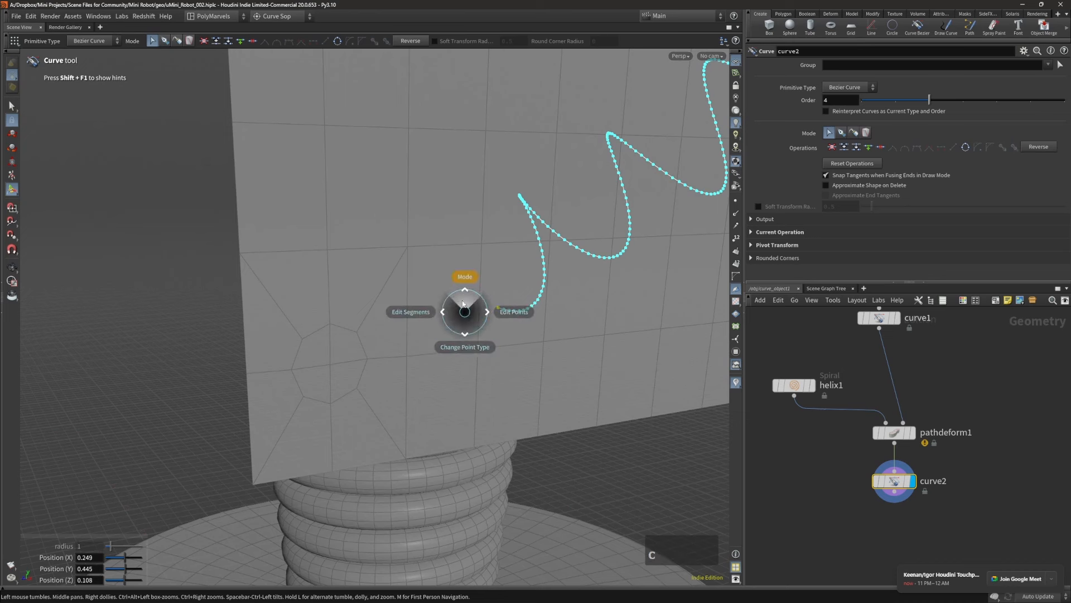
left_click(464, 301)
left_click(451, 295)
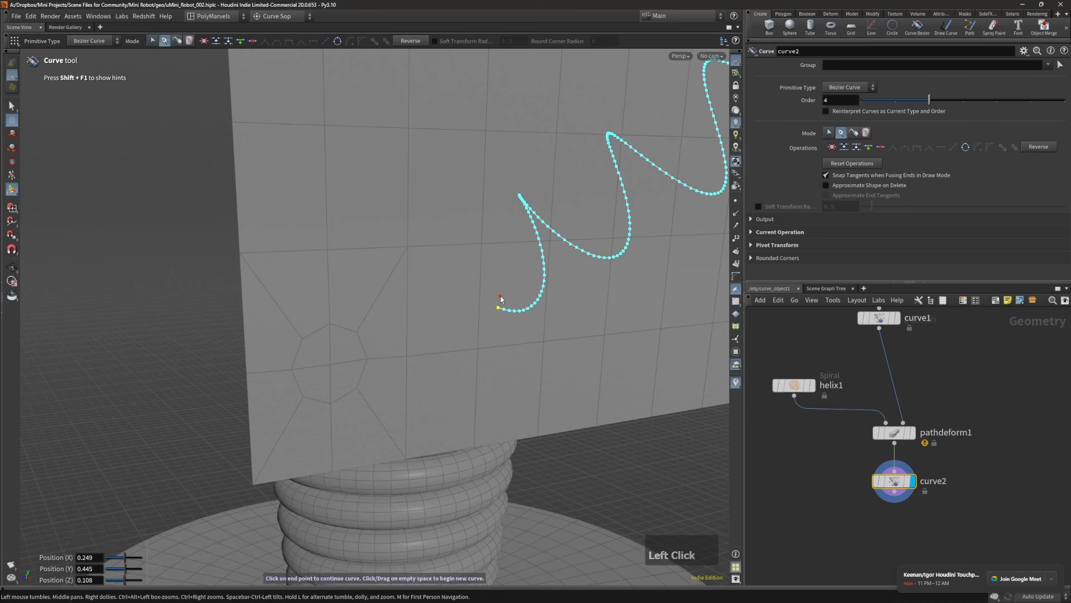
Step: Extend the coil's end with a straight segment to the centre of the side panel's lower corner hole, undoing any extra point
left_click(331, 367)
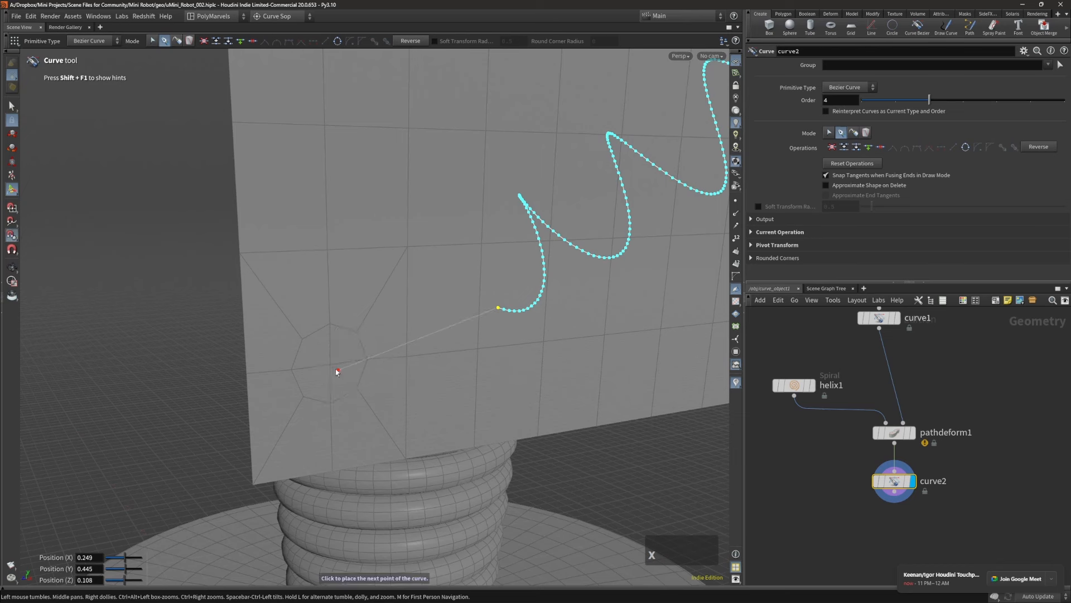
left_click(330, 364)
right_click(351, 384, "shift")
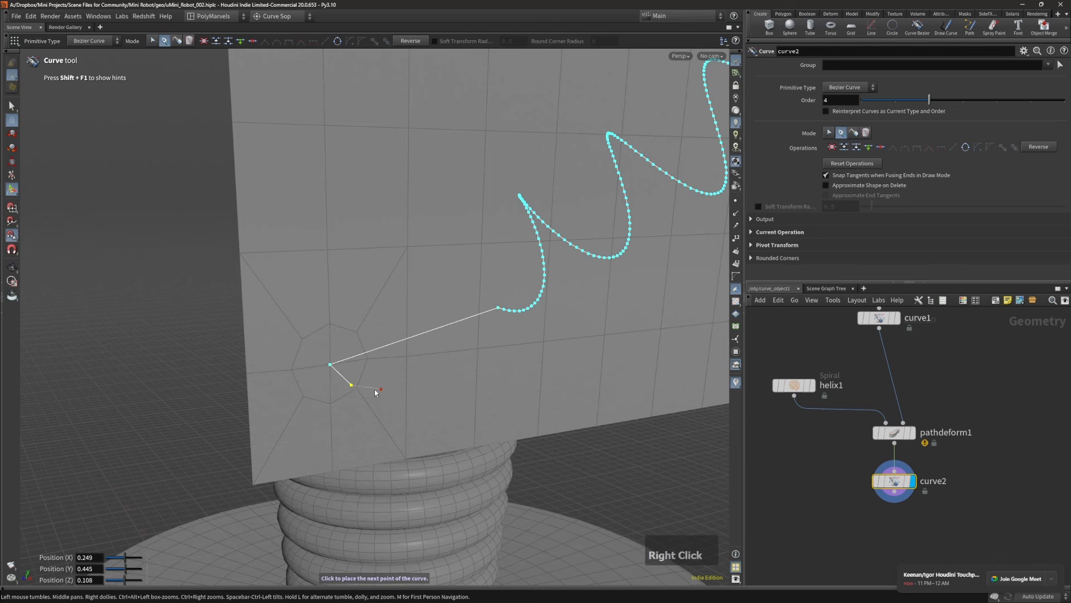
key("ctrl+z")
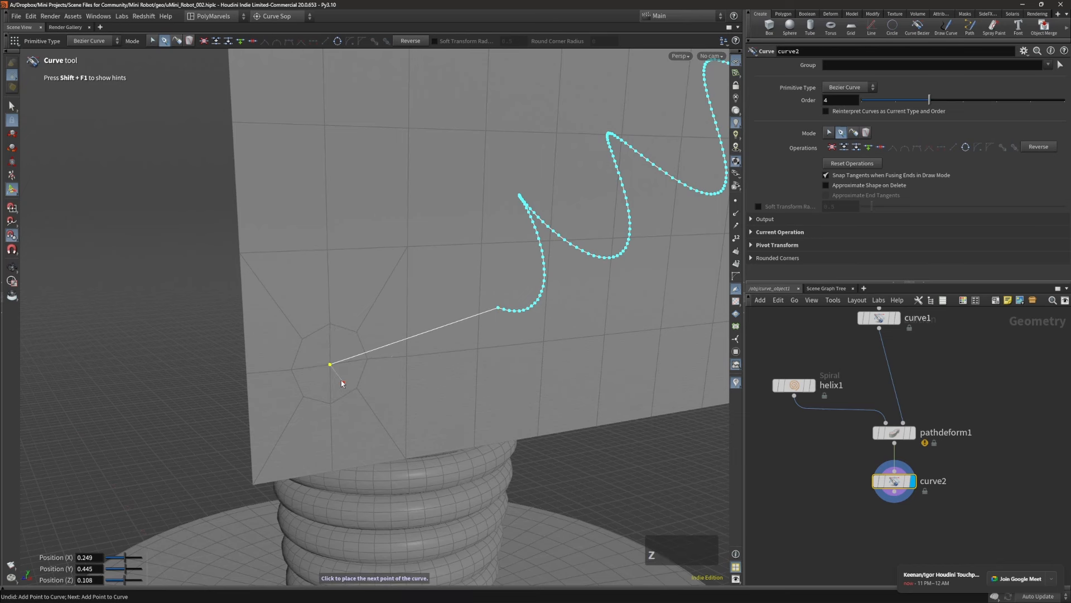
key("Return")
Step: Sweep the whole extended coil curve into a tube and adjust its thickness to form the spring cable
right_click_drag(433, 344, 414, 327, "alt")
left_click_drag(413, 328, 440, 310, "alt")
right_click_drag(440, 311, 396, 366, "alt")
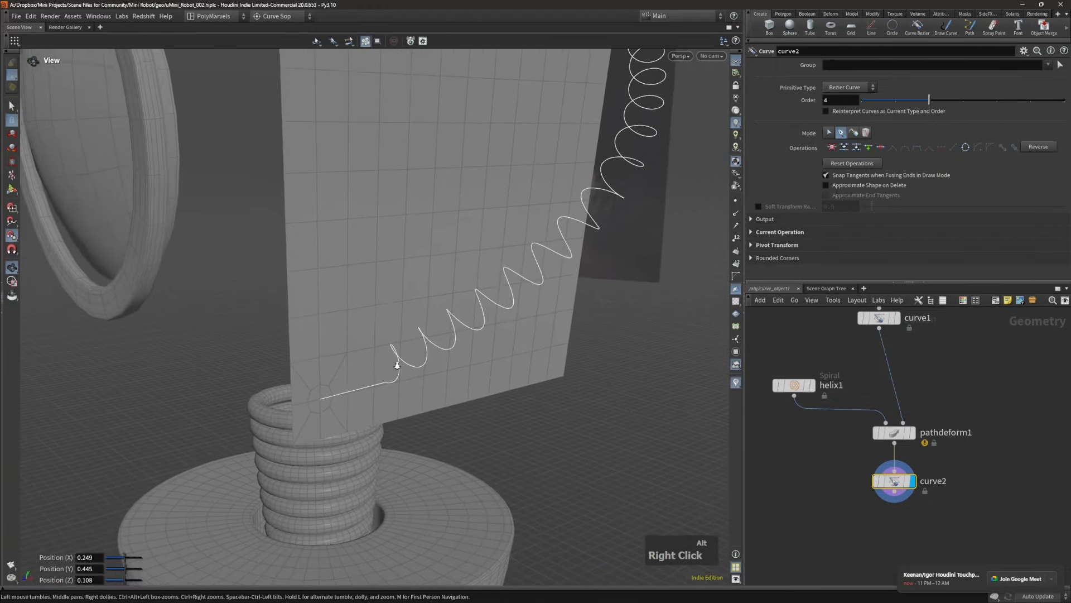
middle_click_drag(397, 365, 444, 354)
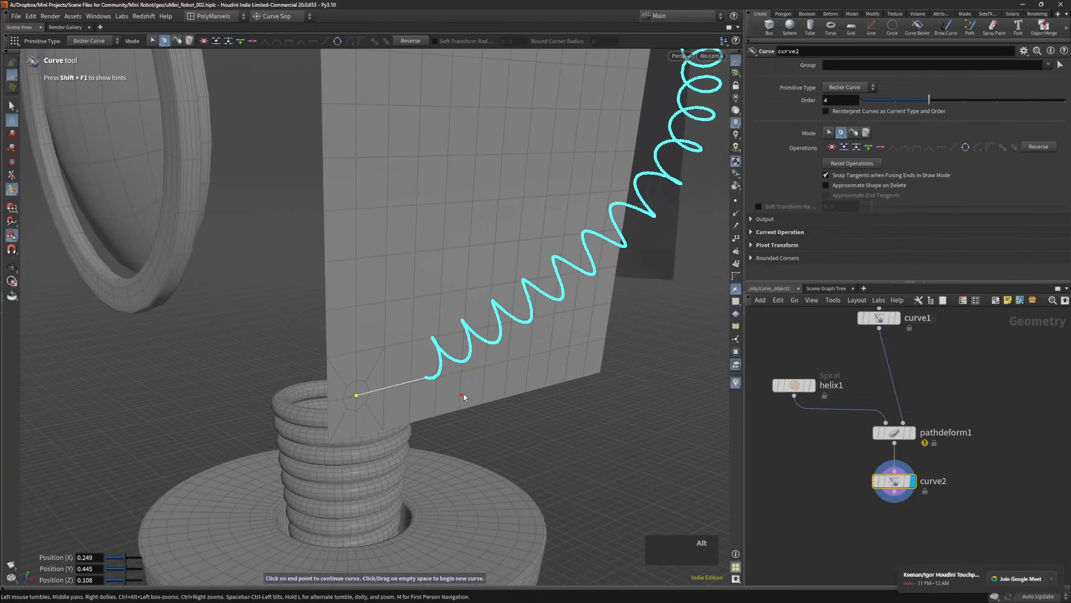
left_click_drag(463, 397, 476, 397, "alt")
right_click_drag(476, 396, 539, 392, "alt")
middle_click_drag(539, 392, 531, 403)
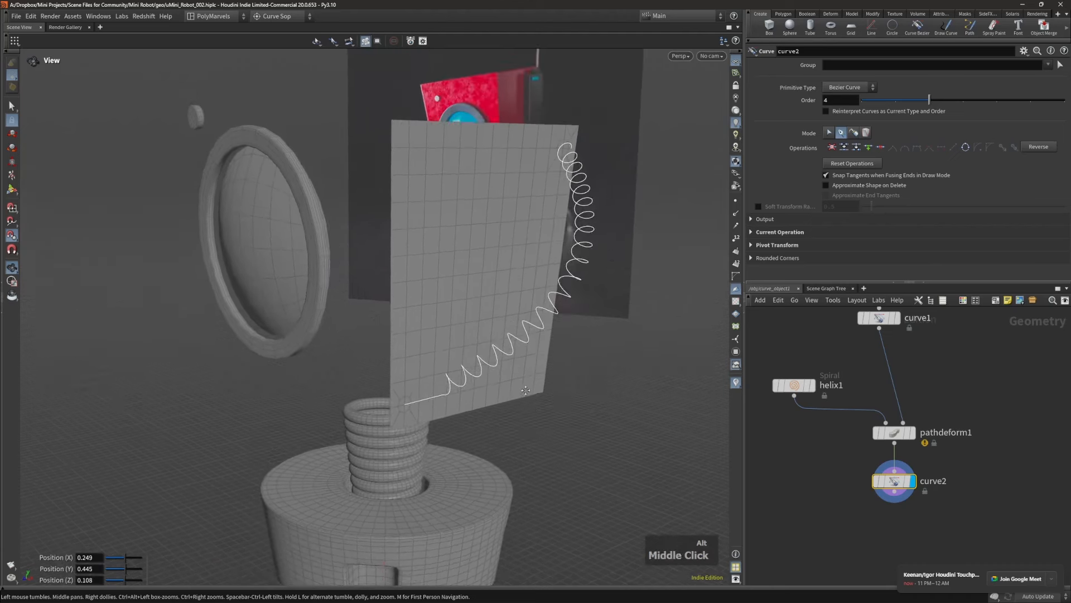
key("s")
key("n")
right_click_drag(518, 392, 692, 206, "shift")
key("Return")
middle_click_drag(861, 148, 885, 206)
Step: Return to the object level, deselect the spring cable and show box_object1 again
right_click_drag(512, 309, 479, 333, "alt")
left_click_drag(478, 333, 437, 307, "alt")
key("1")
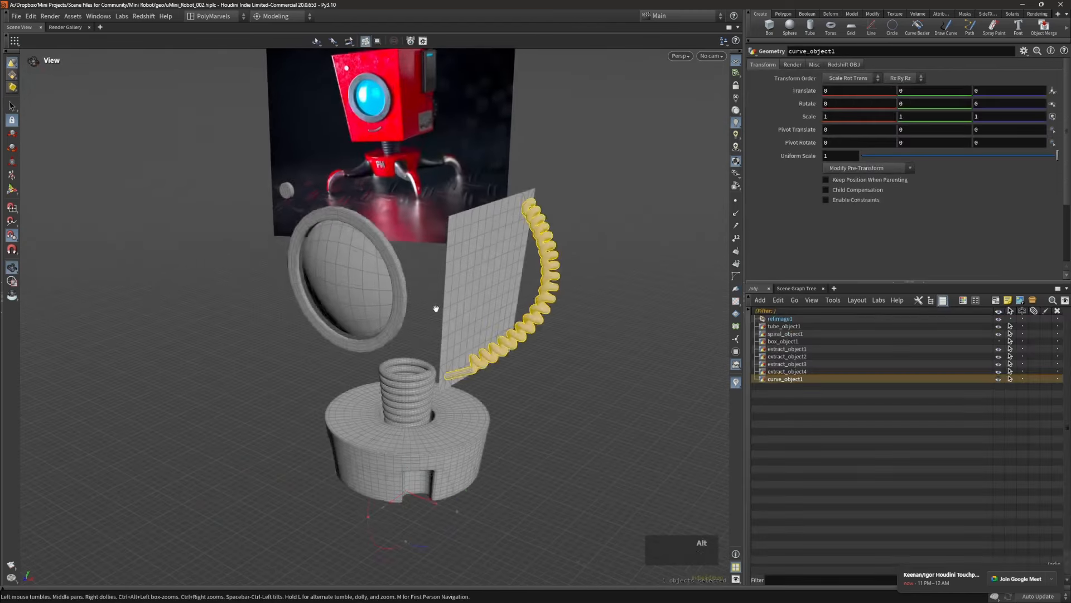
right_click_drag(437, 307, 416, 327, "alt")
left_click_drag(485, 312, 554, 347, "alt")
left_click(567, 309)
left_click(998, 341)
Step: Examine the assembled robot with its spring cable from several angles beside the reference image
right_click_drag(554, 347, 468, 287, "alt")
left_click_drag(469, 287, 504, 282, "alt")
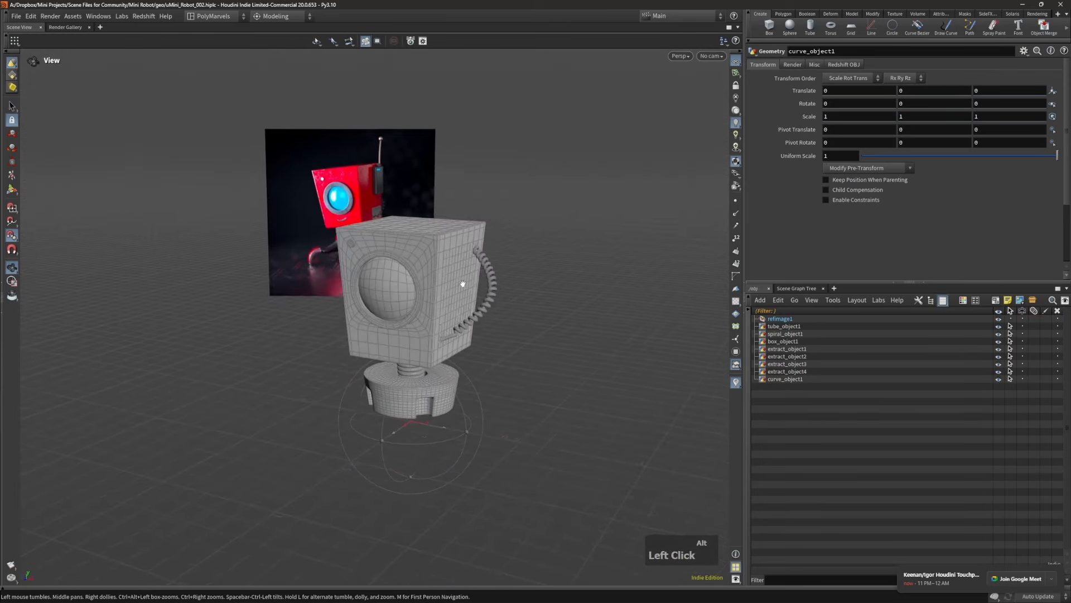
middle_click_drag(505, 282, 519, 296, "alt")
right_click_drag(519, 296, 535, 287, "alt")
left_click_drag(536, 288, 461, 285, "alt")
middle_click_drag(461, 286, 472, 296, "alt")
left_click_drag(472, 416, 491, 300, "alt")
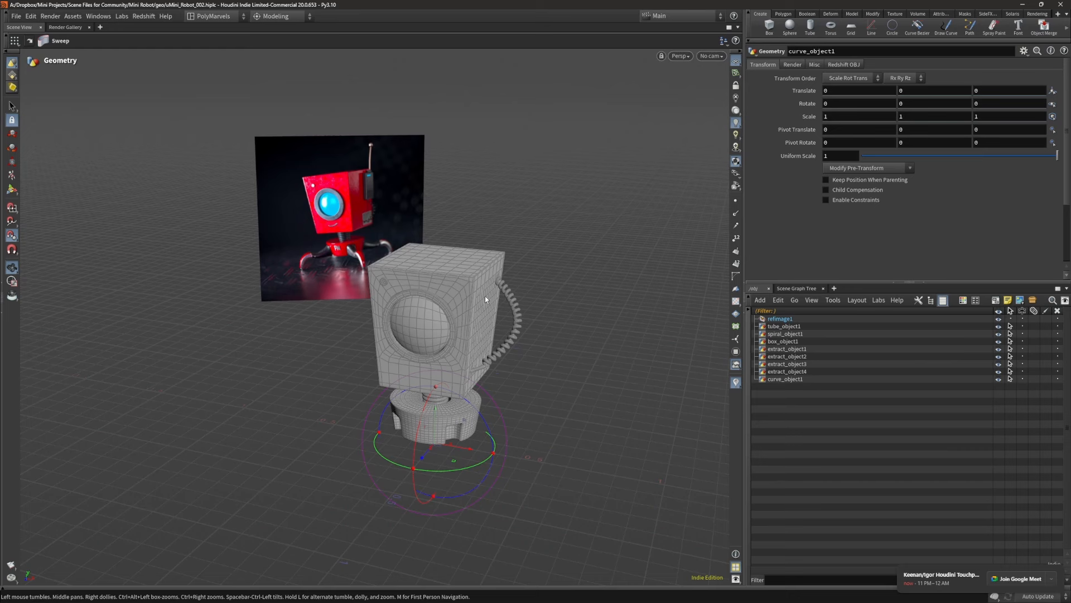
left_click_drag(462, 351, 431, 327, "alt")
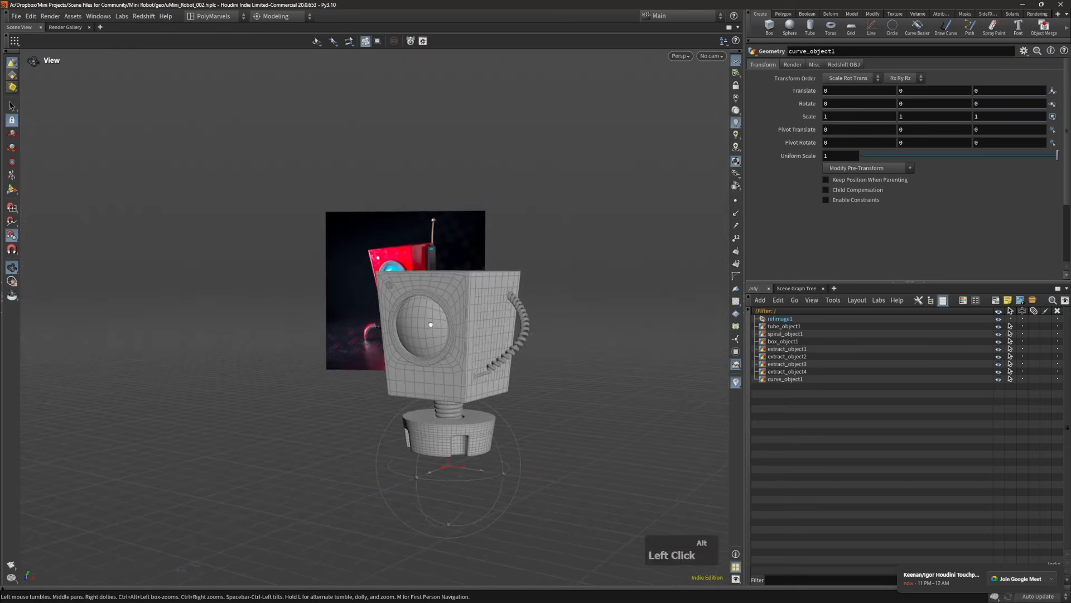
middle_click_drag(486, 361, 472, 310, "alt")
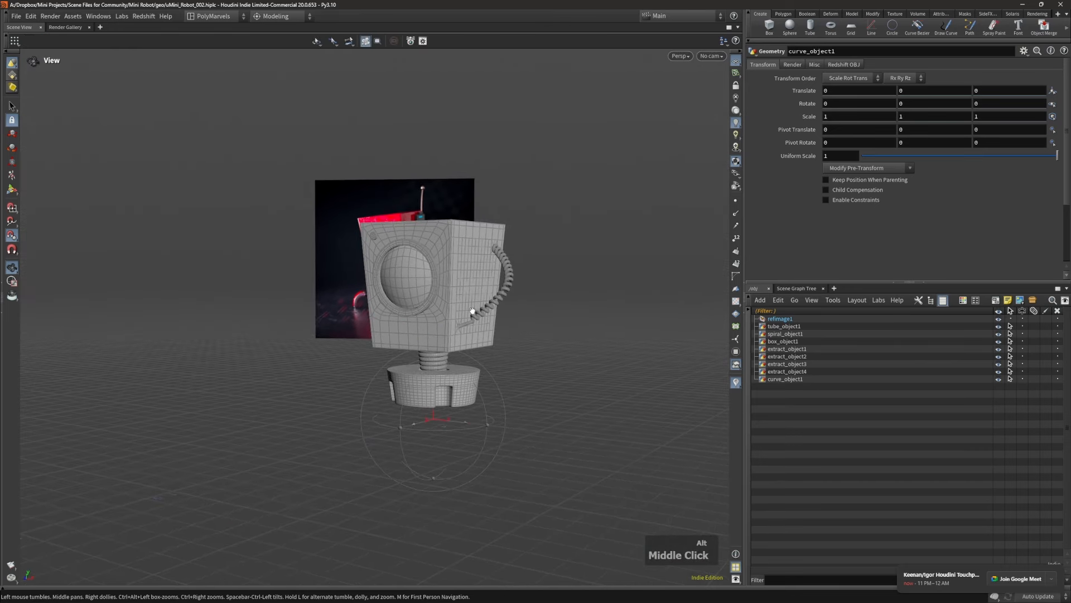